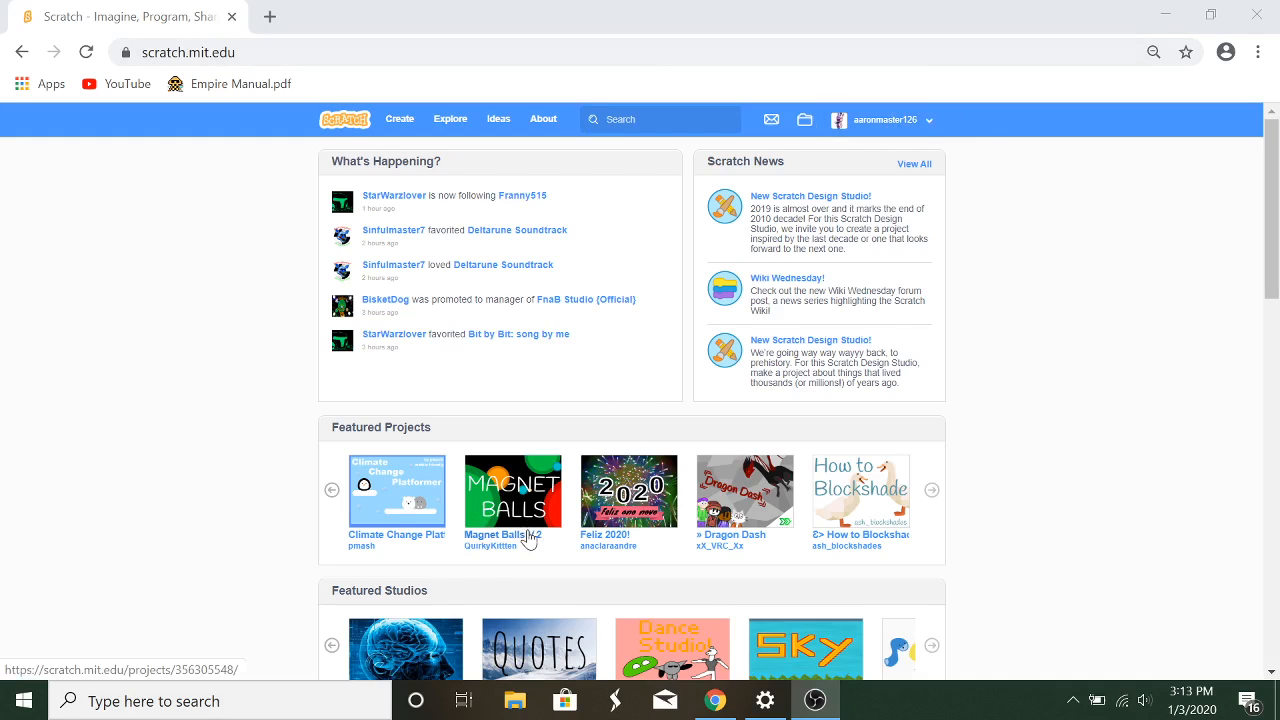
# Step: Create a new Scratch project and delete the default cat sprite
pyautogui.click(401, 131)
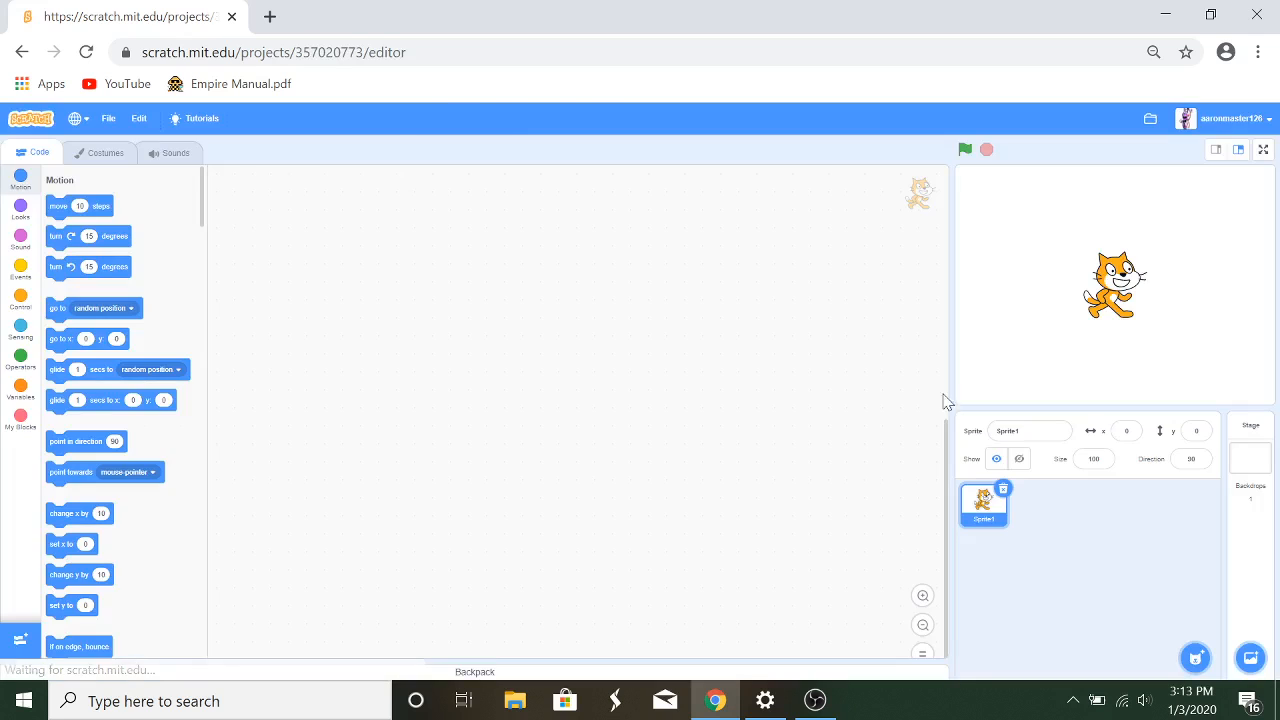
pyautogui.click(1004, 489)
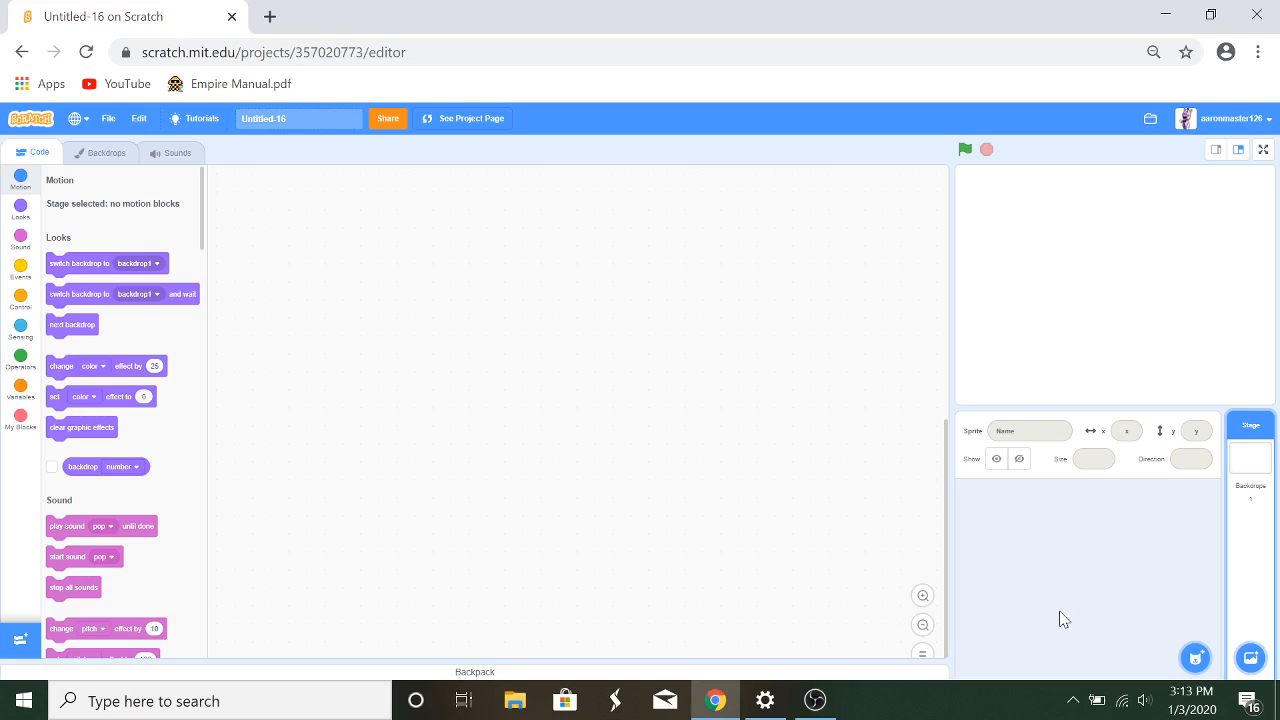
pyautogui.moveTo(1192, 645)
# Step: Draw a rectangle in the upper-left area of the backdrop and make its fill black with brightness 0
pyautogui.click(117, 158)
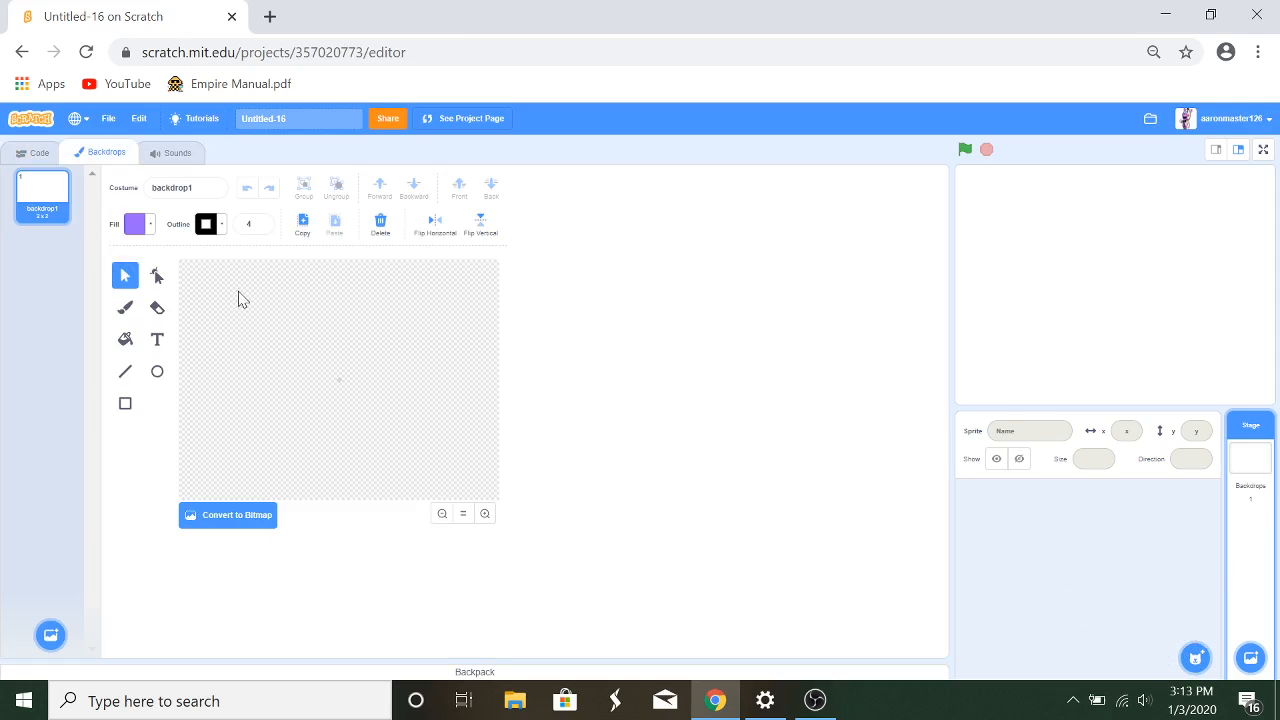
pyautogui.click(124, 402)
pyautogui.moveTo(337, 366); pyautogui.dragTo(80, 240)
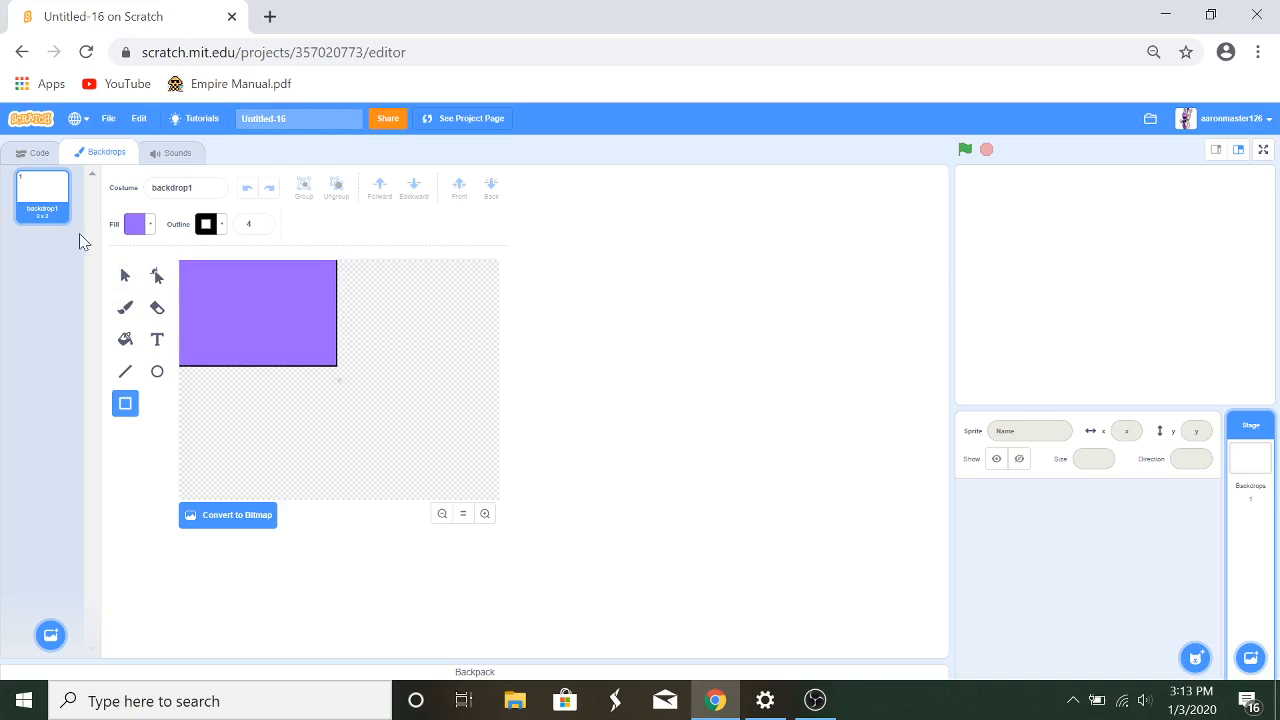
pyautogui.click(129, 230)
pyautogui.moveTo(172, 352); pyautogui.dragTo(17, 346)
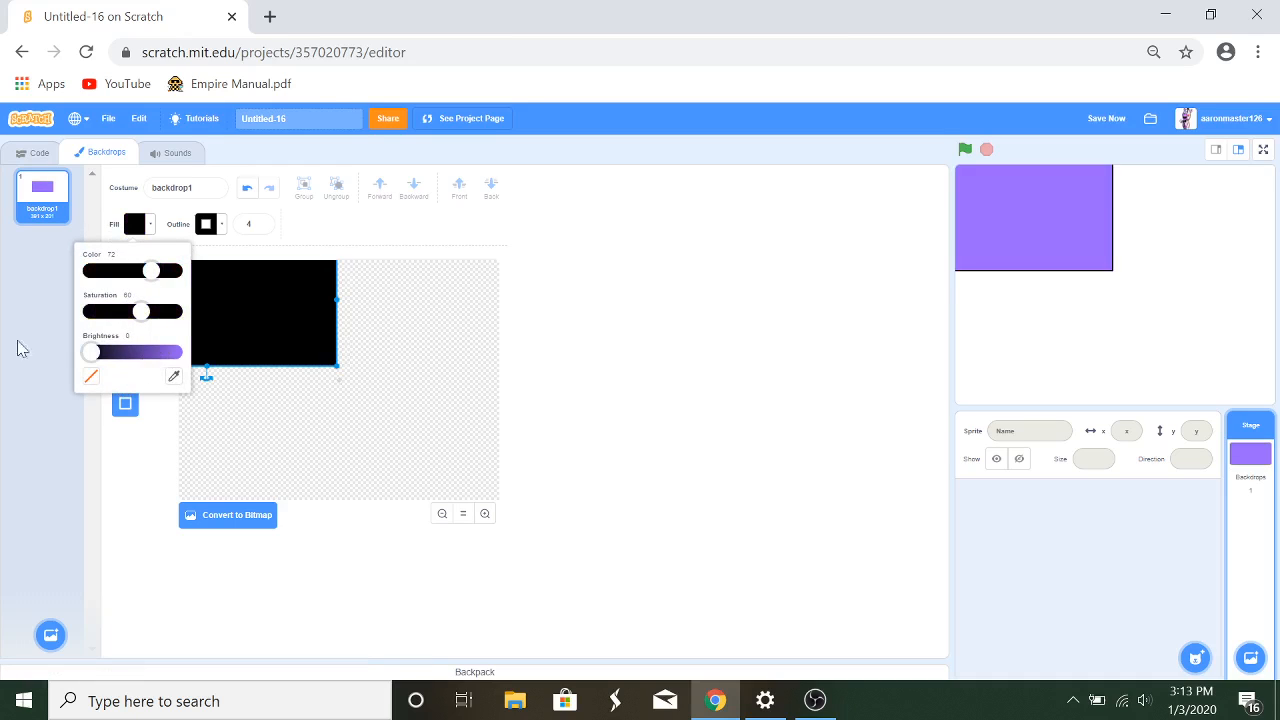
# Step: Stretch the black rectangle so it covers the entire backdrop canvas
pyautogui.moveTo(337, 366); pyautogui.dragTo(586, 563)
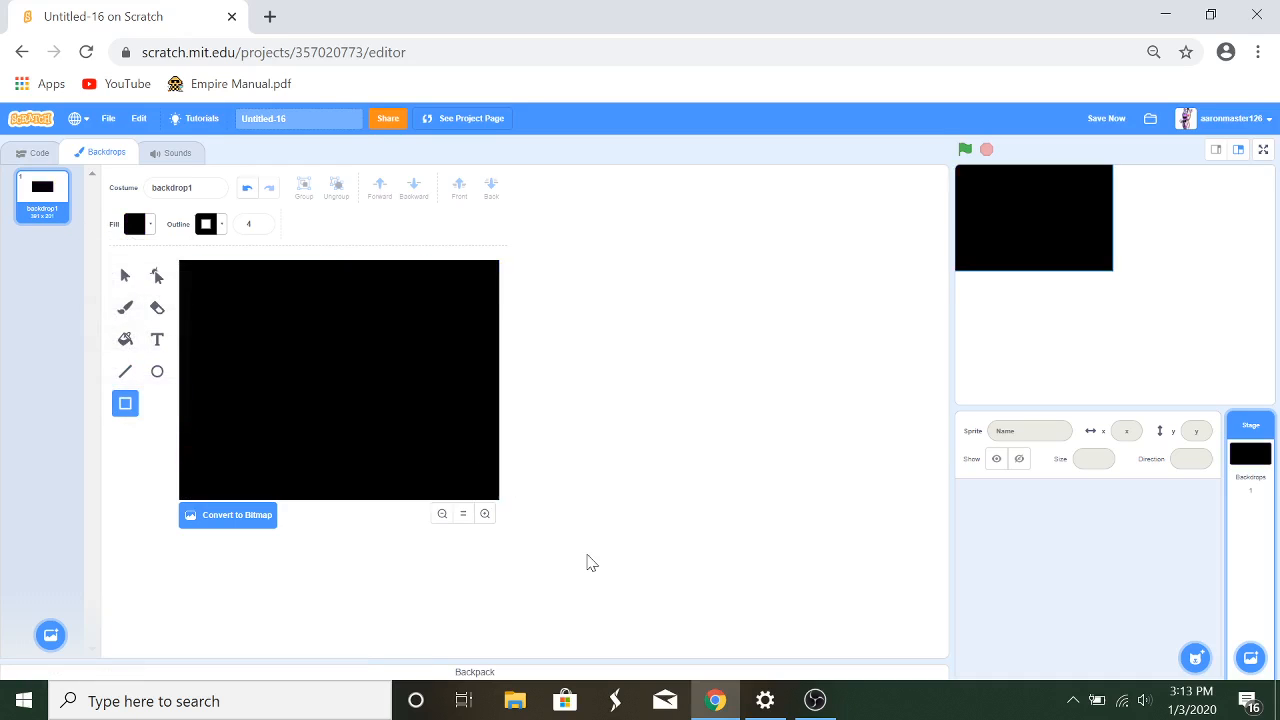
pyautogui.click(125, 275)
pyautogui.moveTo(272, 322); pyautogui.dragTo(286, 300)
pyautogui.moveTo(207, 327); pyautogui.dragTo(272, 347)
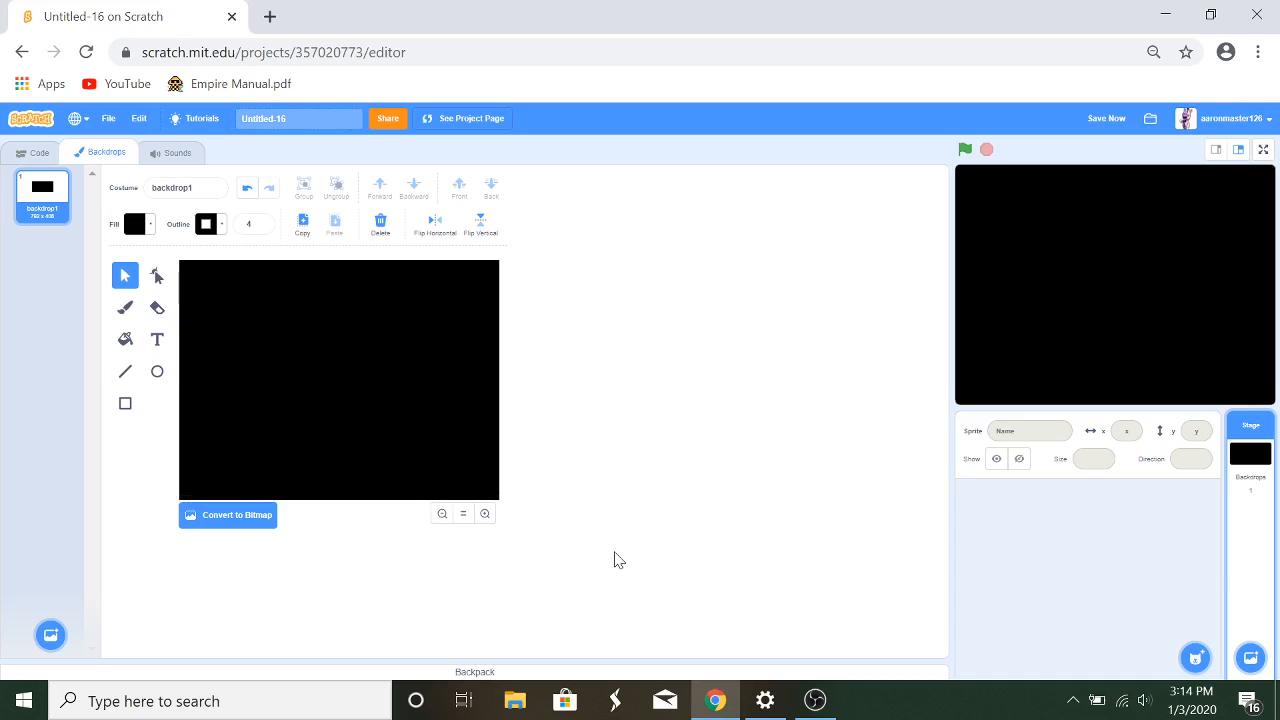
# Step: Save the project and preview the black stage in full screen before returning to the editor
pyautogui.click(1113, 121)
pyautogui.click(1262, 150)
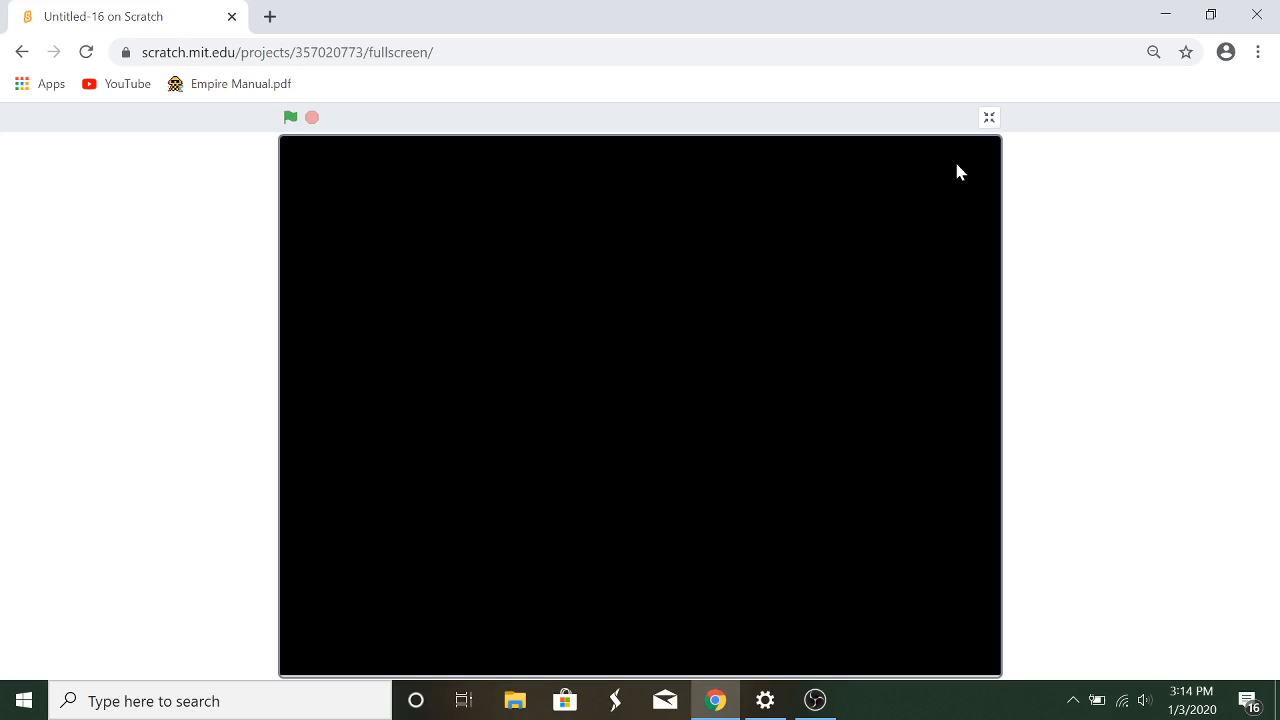
pyautogui.click(989, 119)
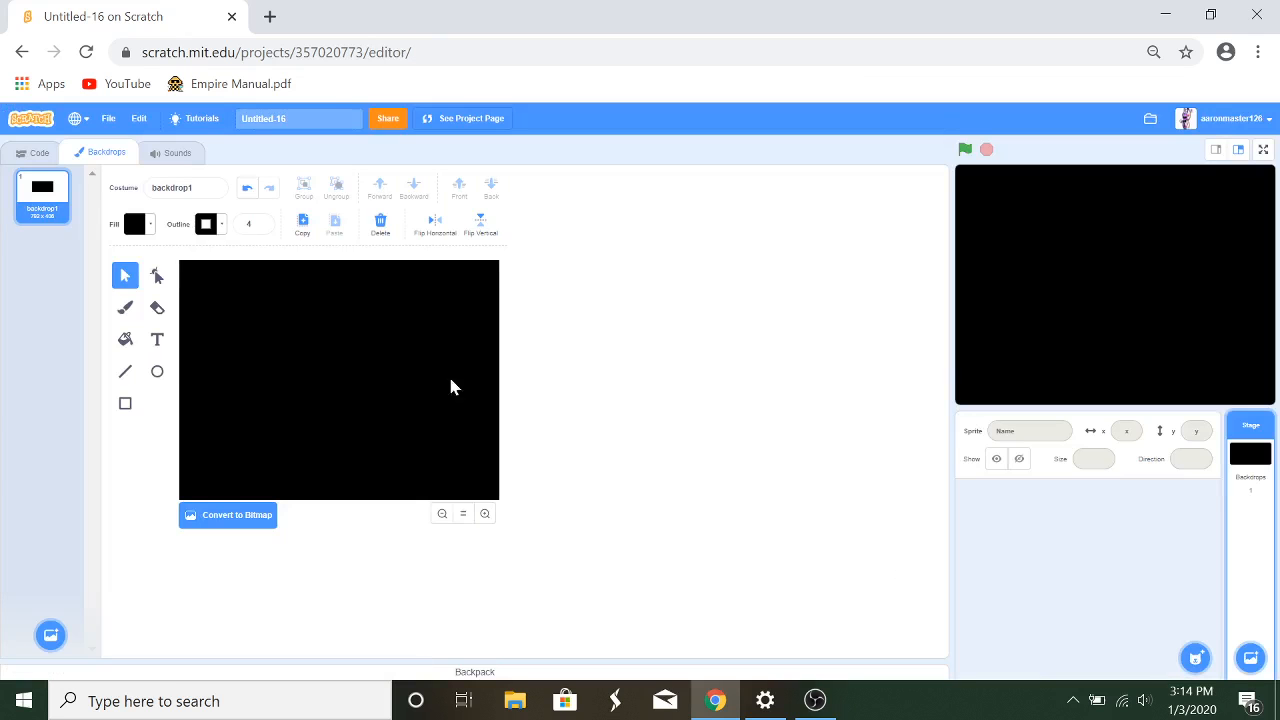
# Step: Paint a new blank sprite and choose the Circle tool for its costume
pyautogui.click(45, 158)
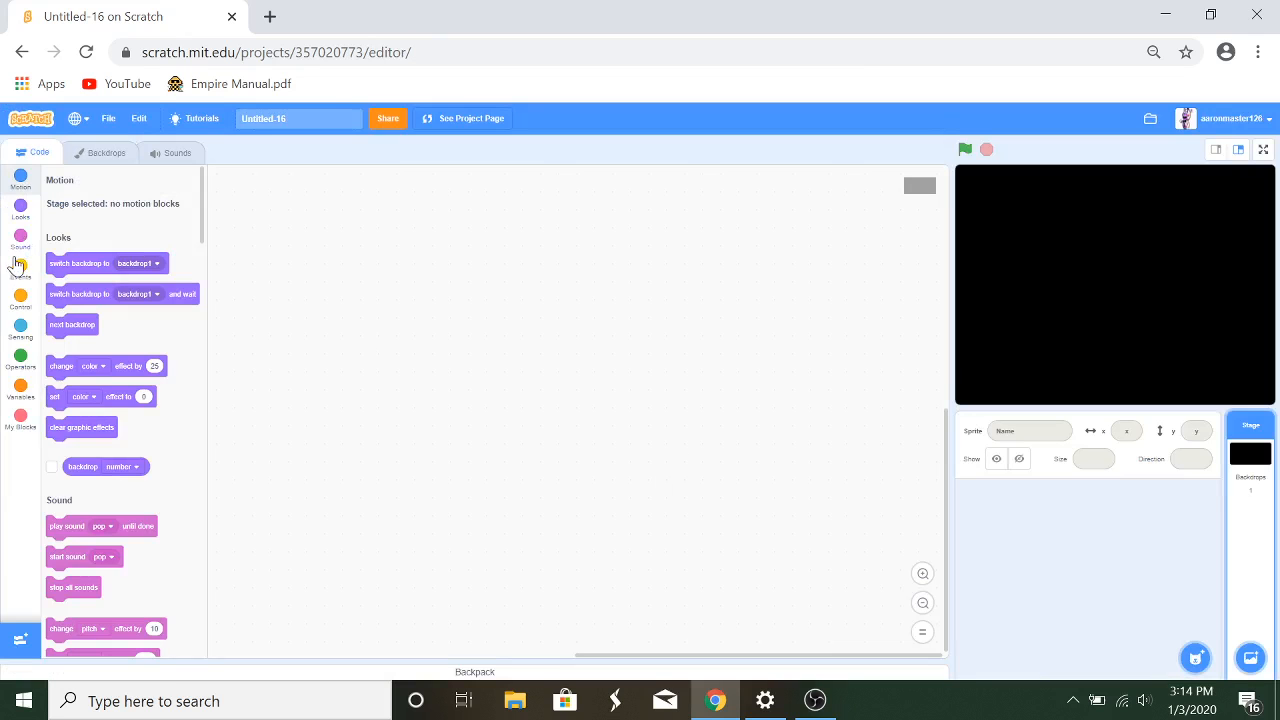
pyautogui.moveTo(1195, 656)
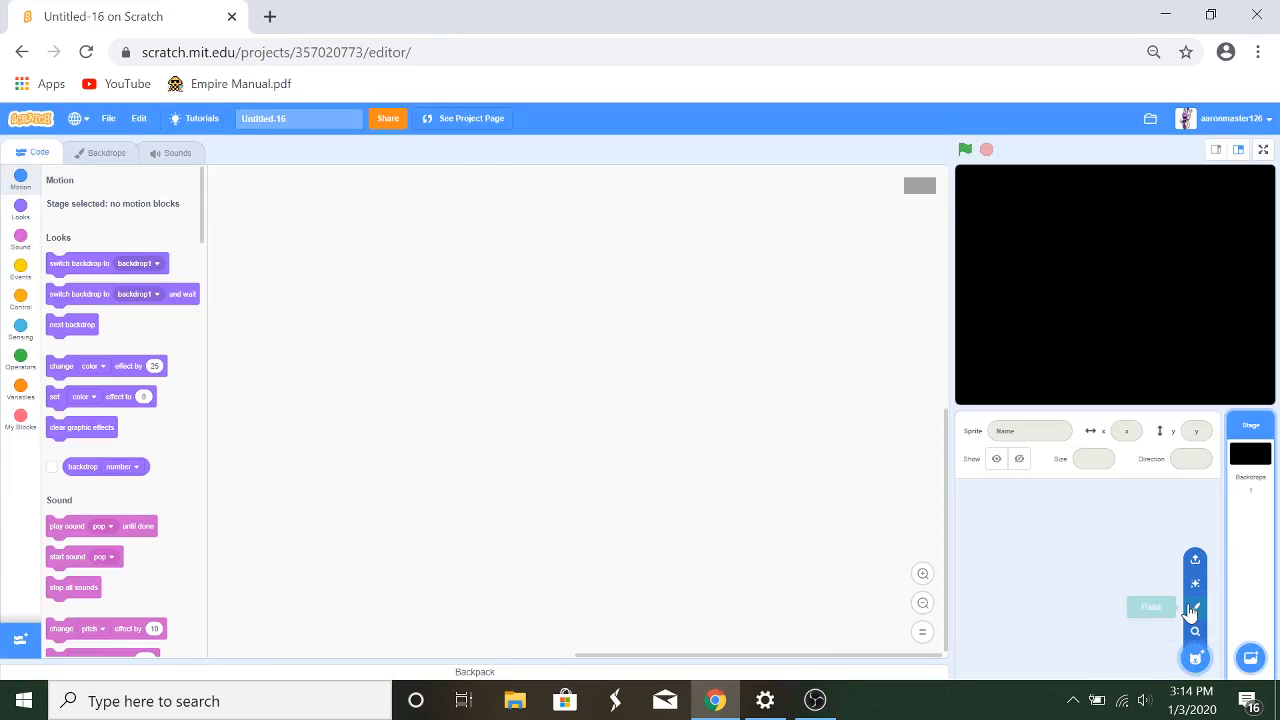
pyautogui.click(1193, 608)
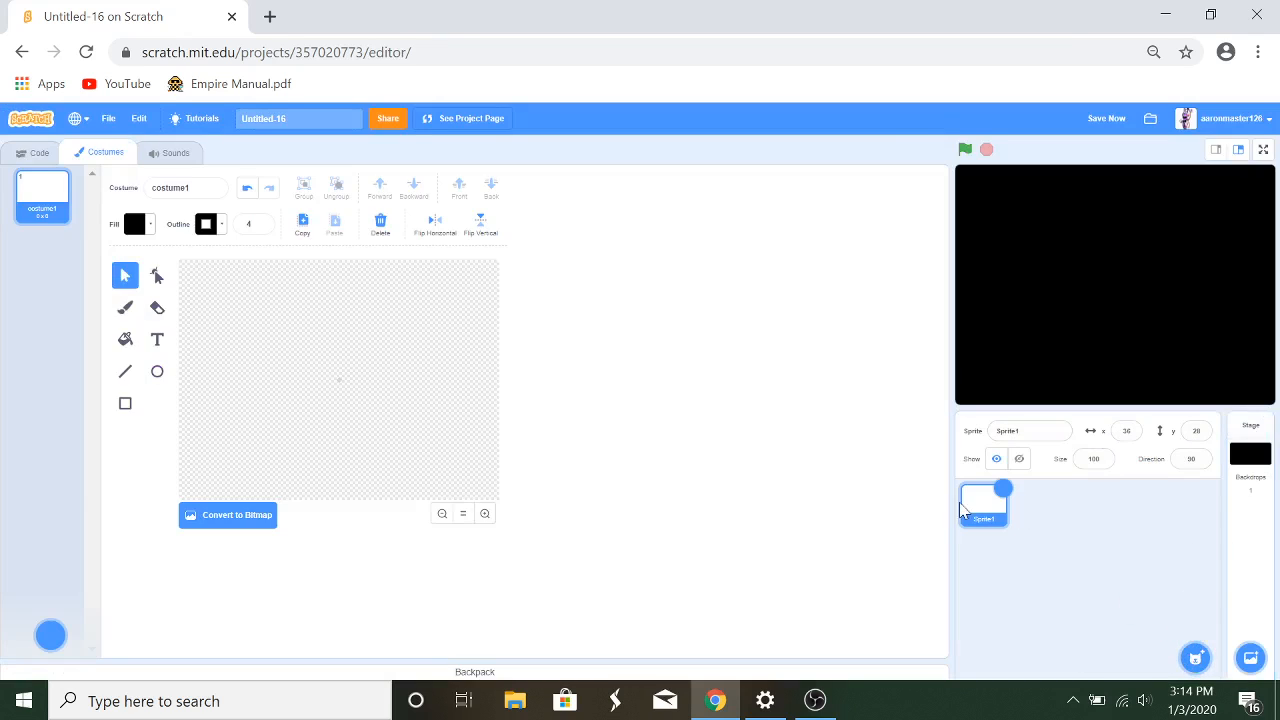
pyautogui.click(156, 375)
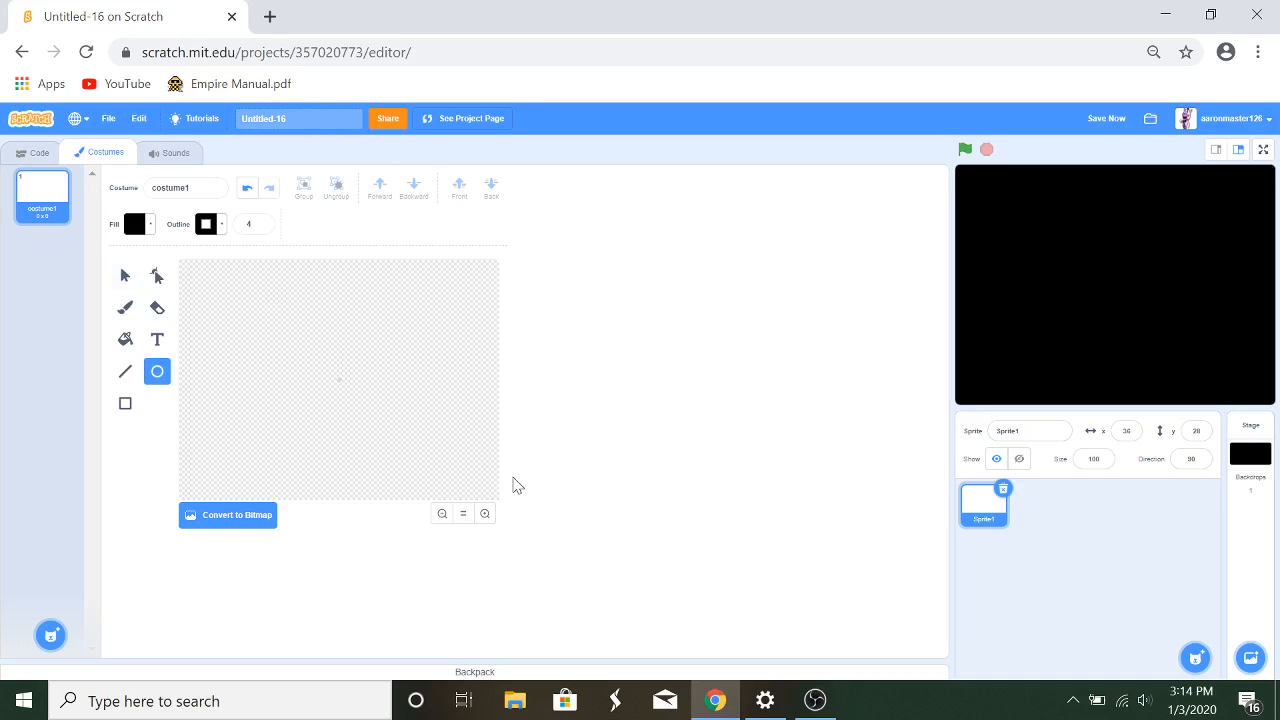
pyautogui.click(485, 514)
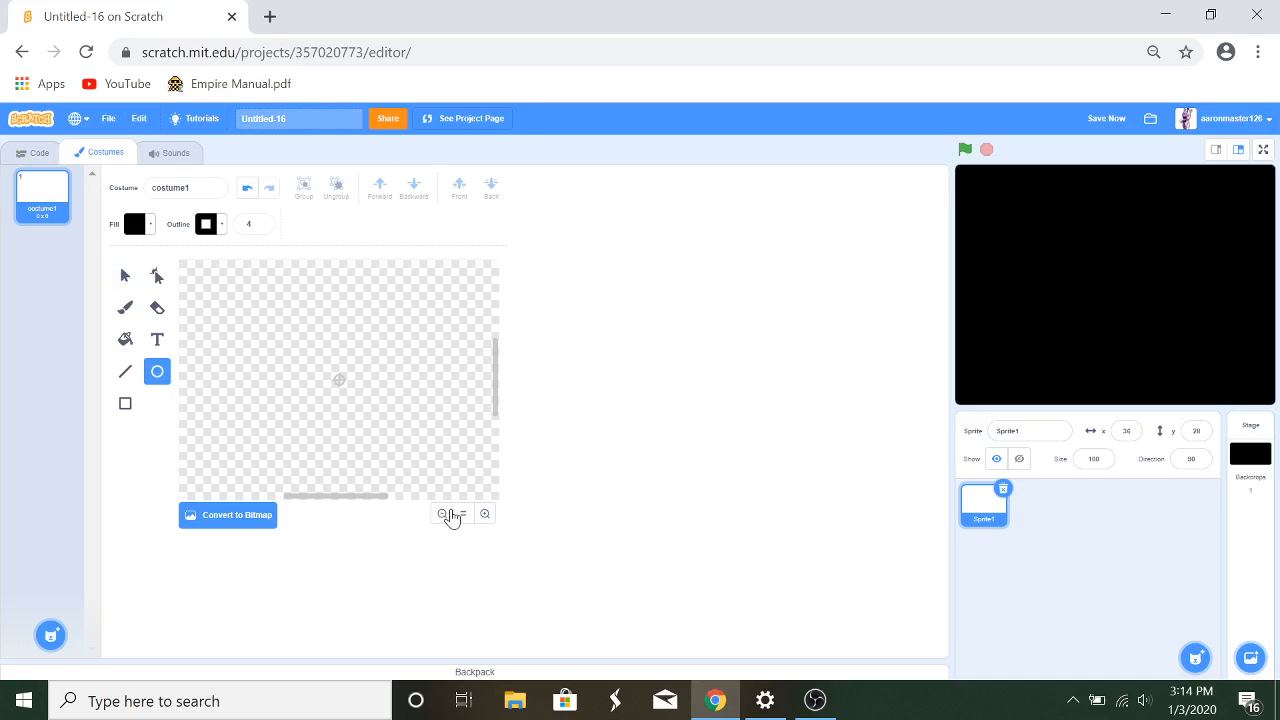
pyautogui.click(443, 515)
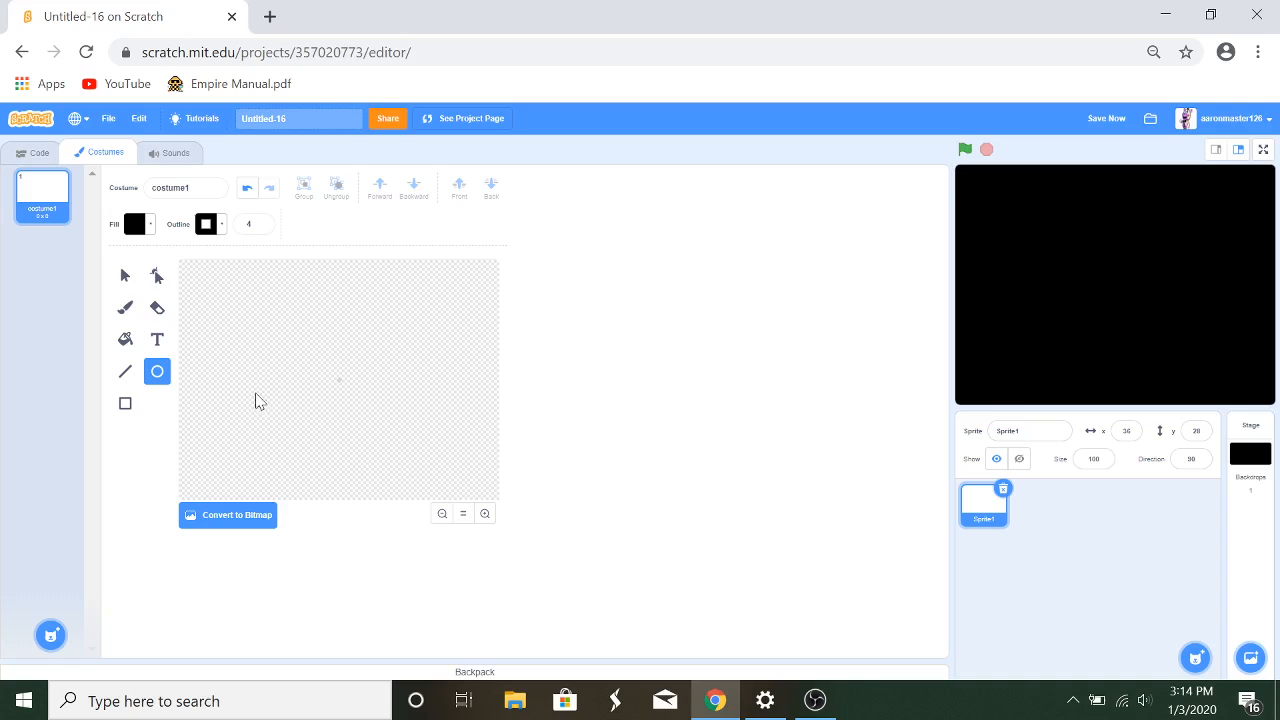
# Step: Set the fill to bright blue with saturation and brightness at 100
pyautogui.click(148, 226)
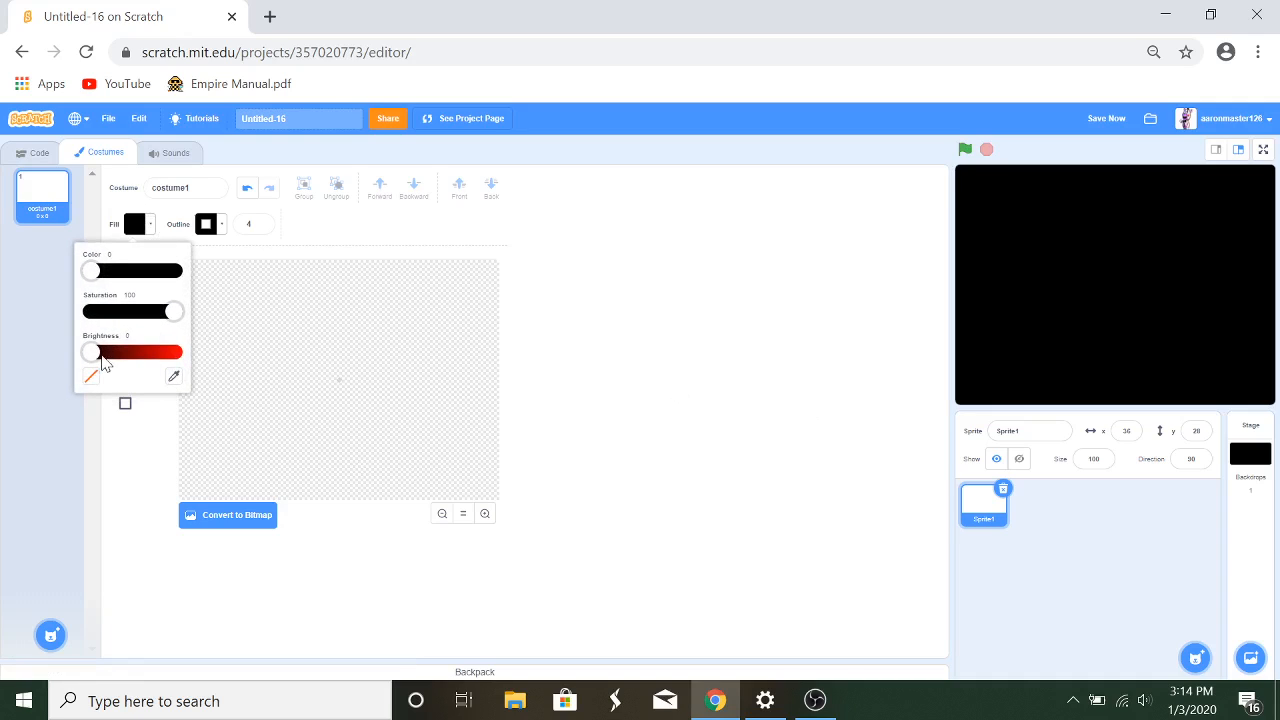
pyautogui.moveTo(93, 353); pyautogui.dragTo(198, 362)
pyautogui.moveTo(168, 316); pyautogui.dragTo(201, 330)
pyautogui.click(118, 270)
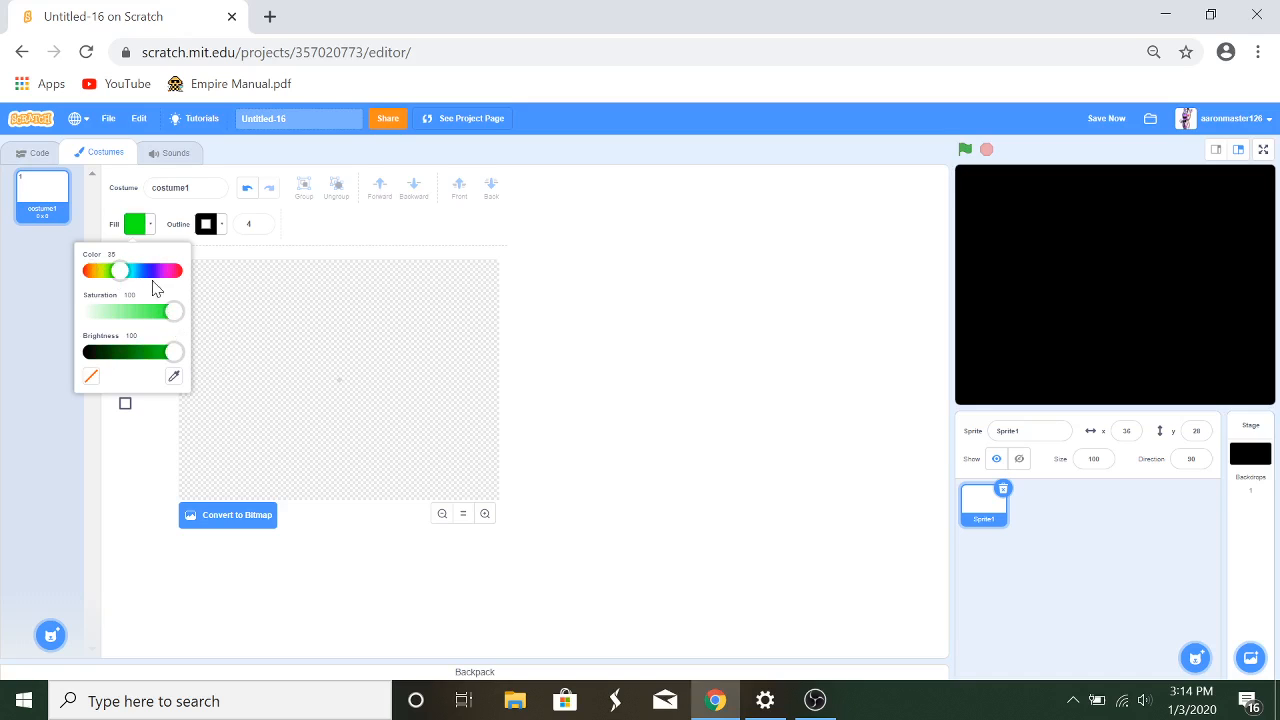
pyautogui.moveTo(155, 280)
pyautogui.mouseDown()
pyautogui.moveTo(136, 276)
pyautogui.moveTo(145, 281)
pyautogui.mouseUp()
pyautogui.click(139, 277)
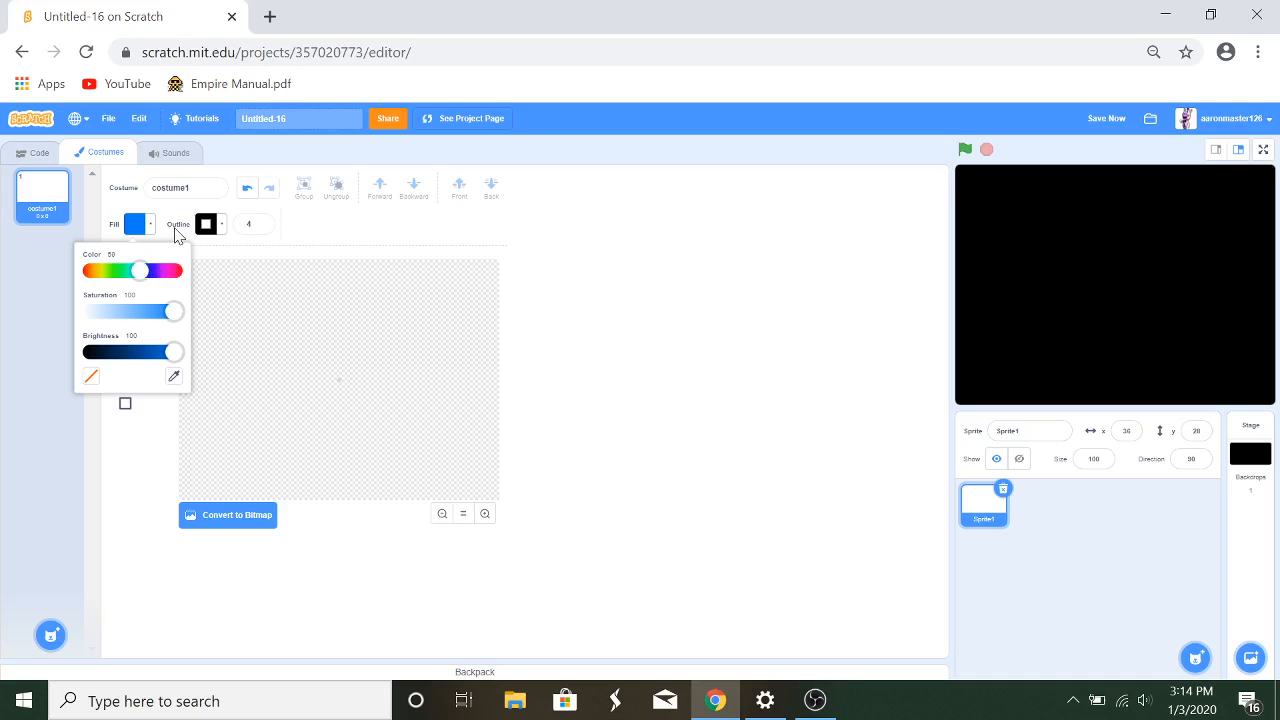
pyautogui.moveTo(140, 276); pyautogui.dragTo(147, 276)
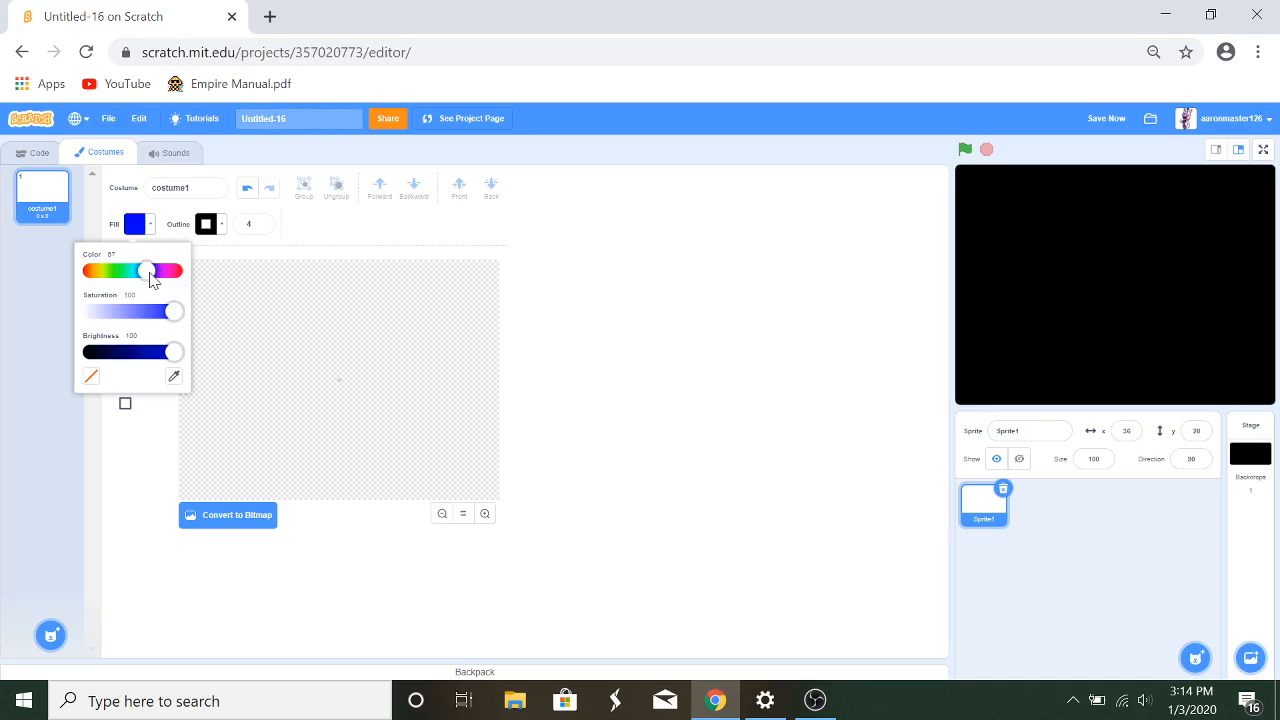
pyautogui.click(138, 277)
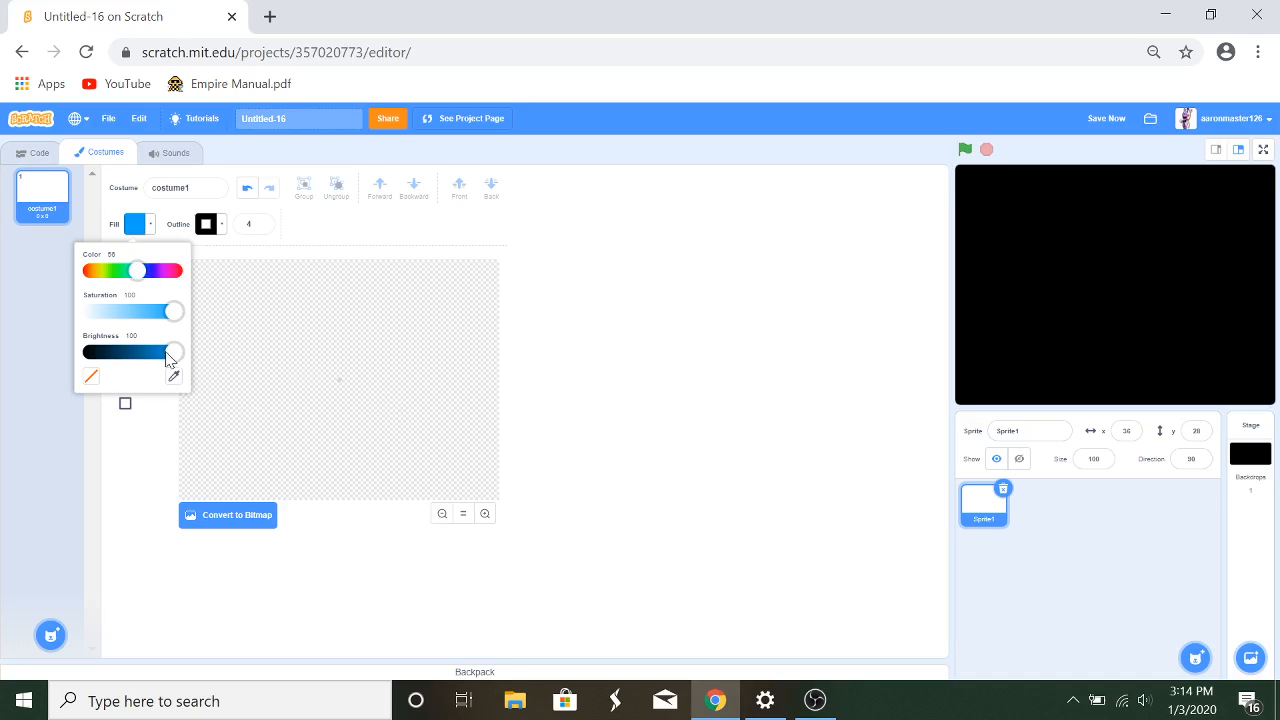
# Step: Set the outline width to 5 and draw a small horizontal blue ellipse just above the canvas center
pyautogui.click(263, 226)
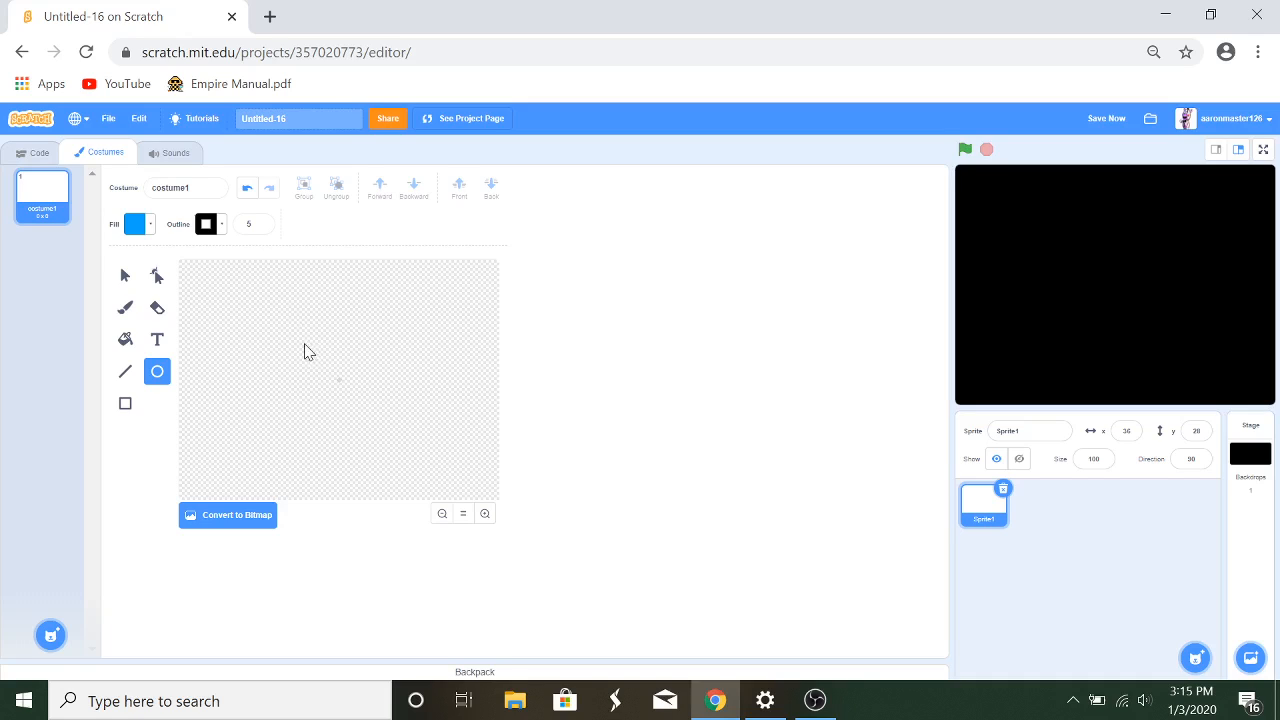
pyautogui.moveTo(305, 347); pyautogui.dragTo(355, 380)
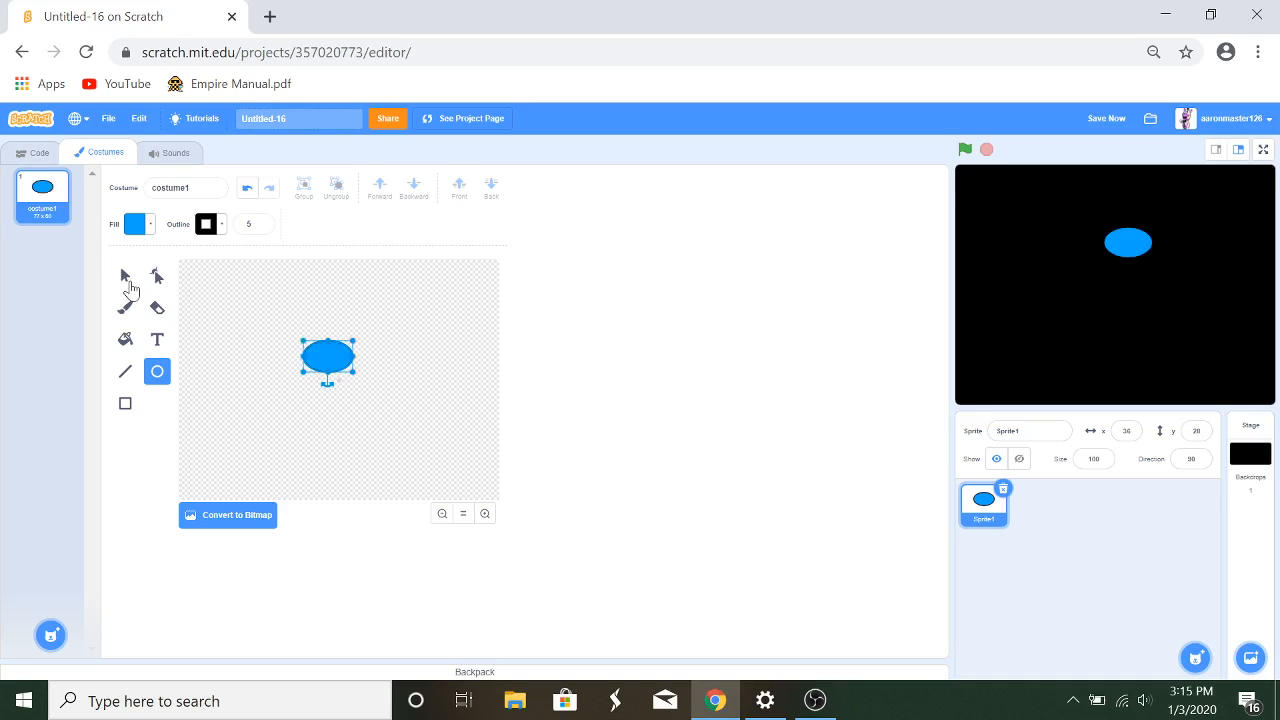
# Step: Enlarge the blue ellipse slightly by its upper corner and deselect it
pyautogui.click(125, 275)
pyautogui.click(485, 513)
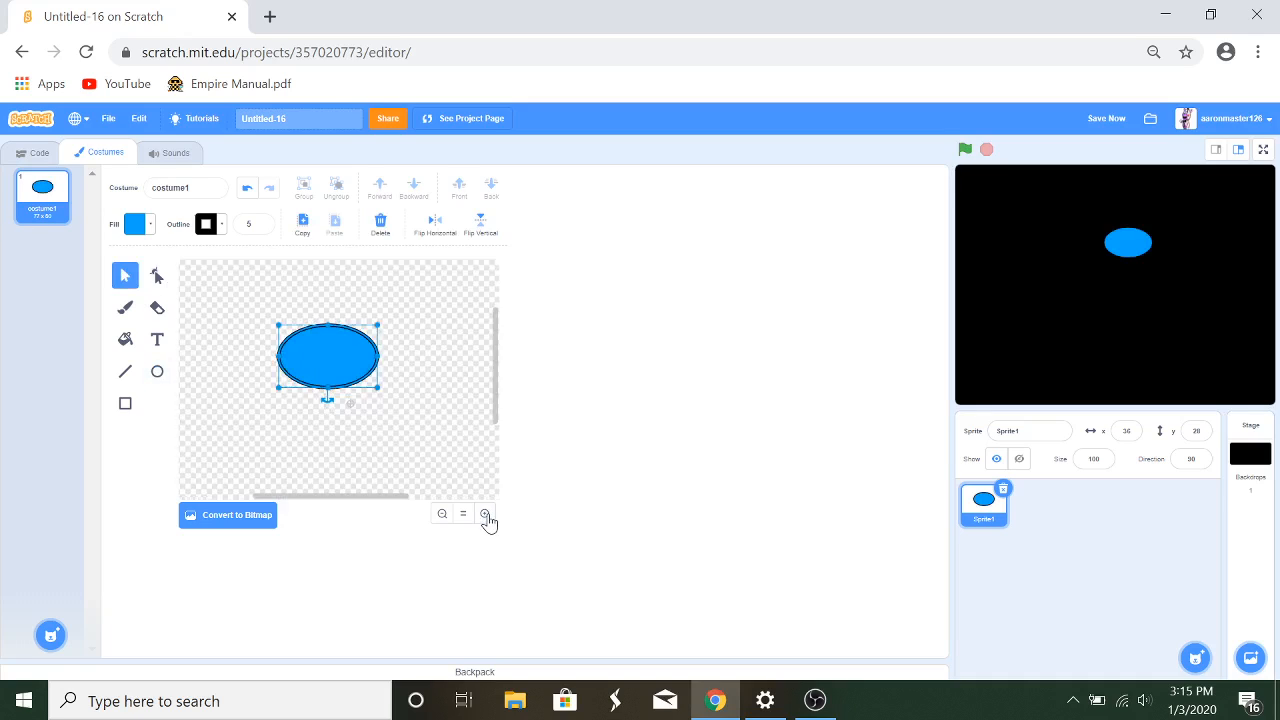
pyautogui.click(485, 513)
pyautogui.click(442, 513)
pyautogui.moveTo(377, 325)
pyautogui.mouseDown()
pyautogui.moveTo(402, 308)
pyautogui.moveTo(364, 335)
pyautogui.mouseUp()
pyautogui.click(425, 358)
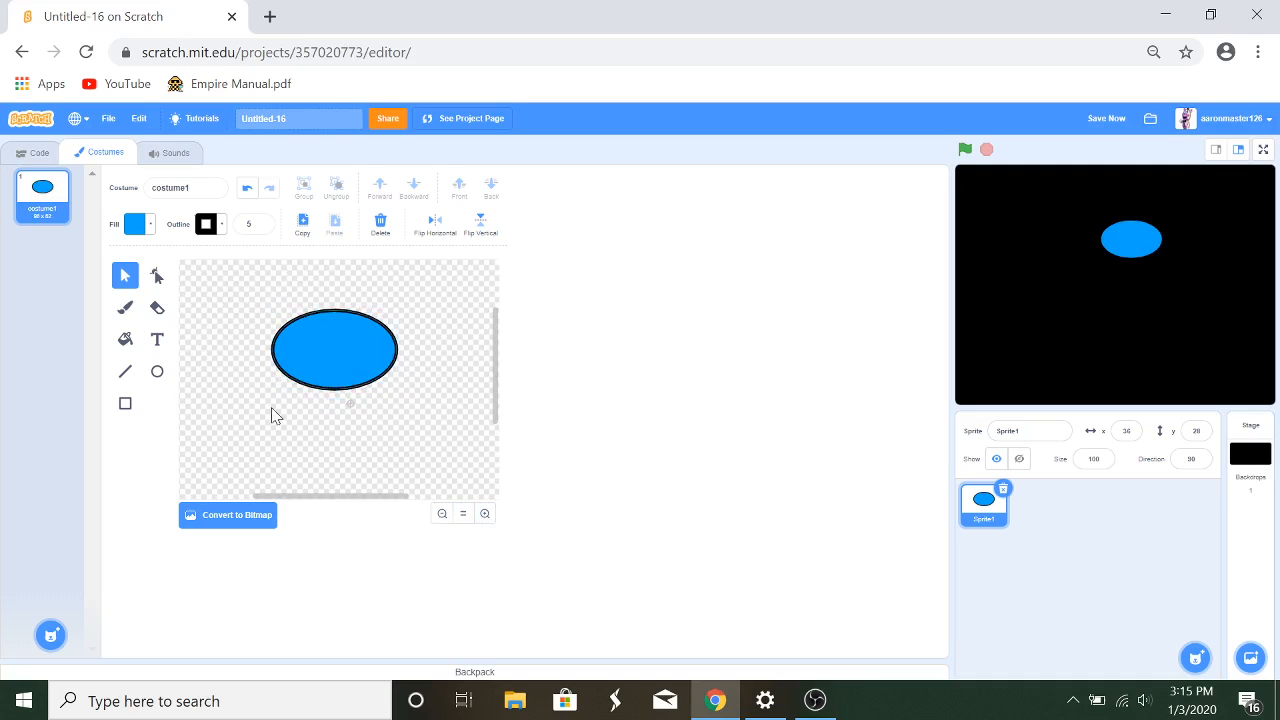
pyautogui.click(442, 513)
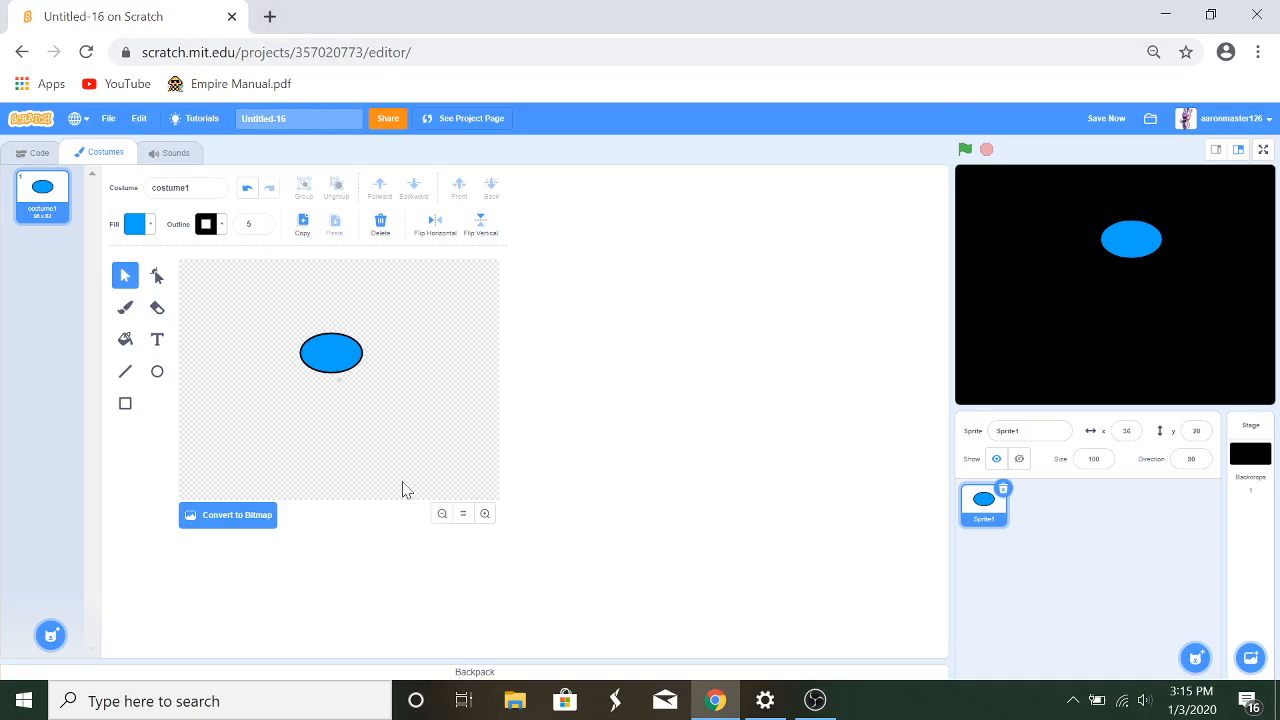
# Step: Search Google Images for "dophin" in a new browser tab and look through the pictures for a reference
pyautogui.click(270, 16)
pyautogui.moveTo(334, 26); pyautogui.dragTo(655, 70)
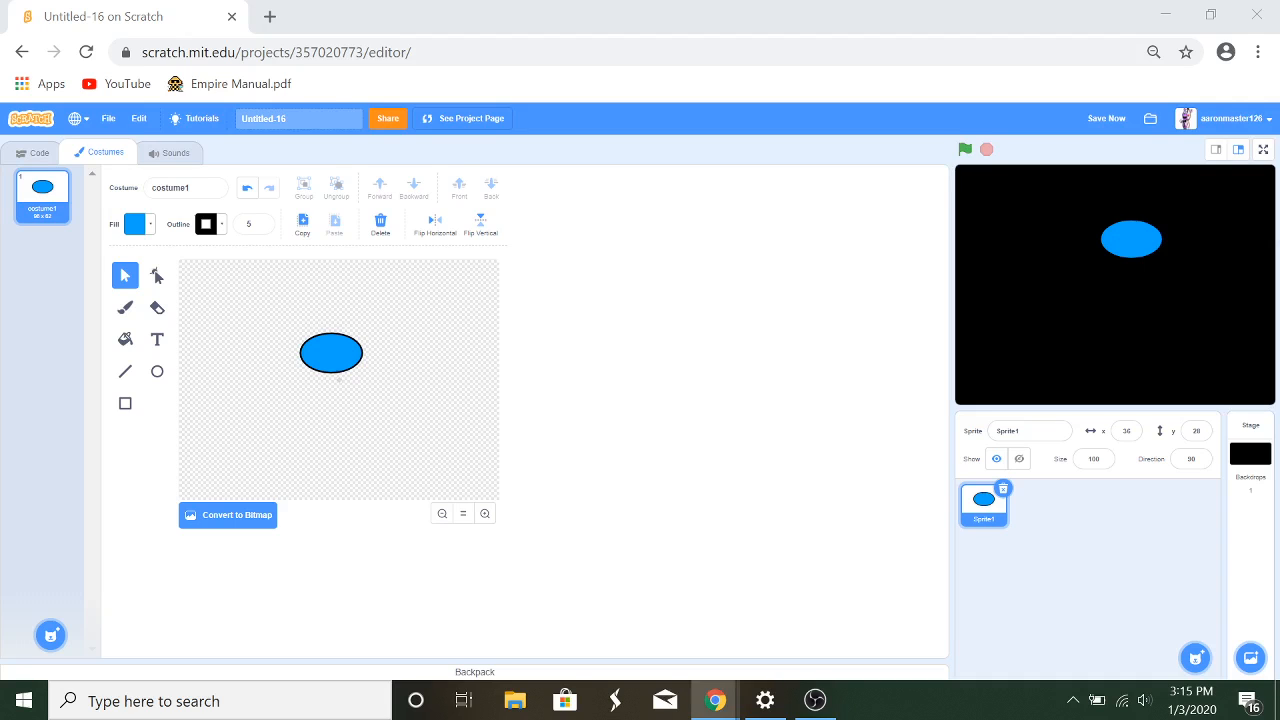
pyautogui.moveTo(800, 345); pyautogui.dragTo(400, 22)
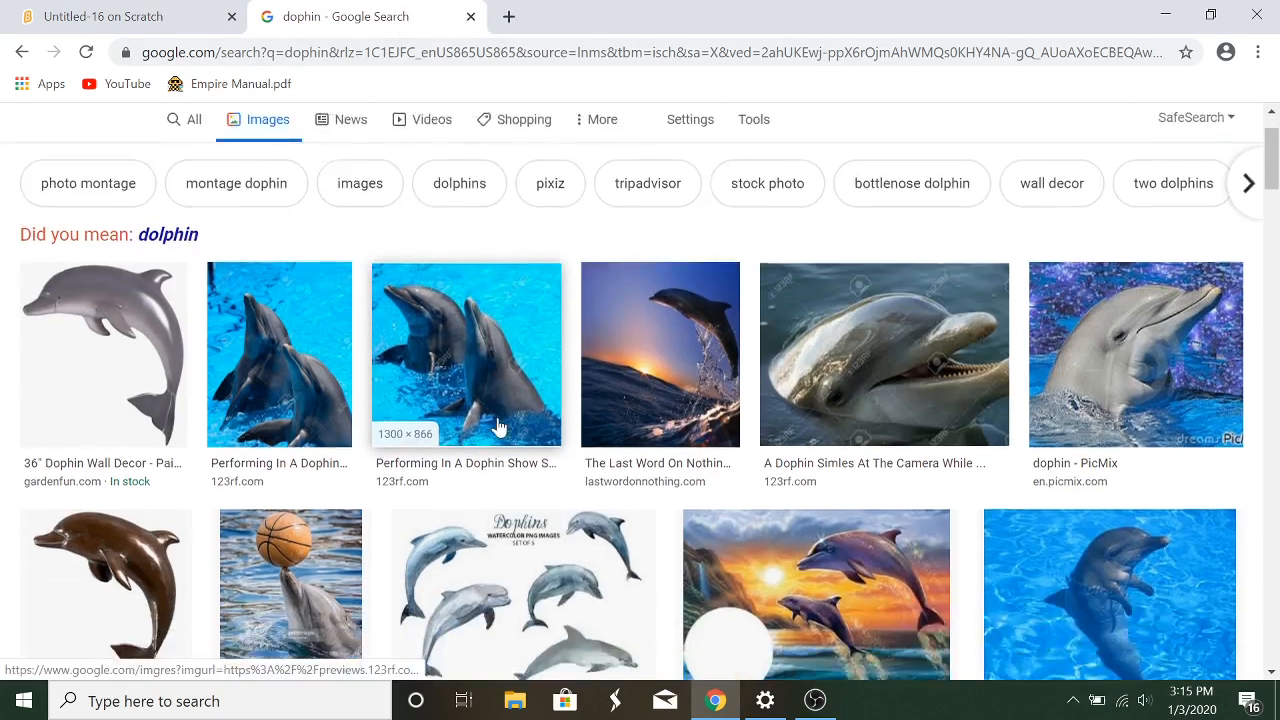
pyautogui.scroll(-5, 500, 428)
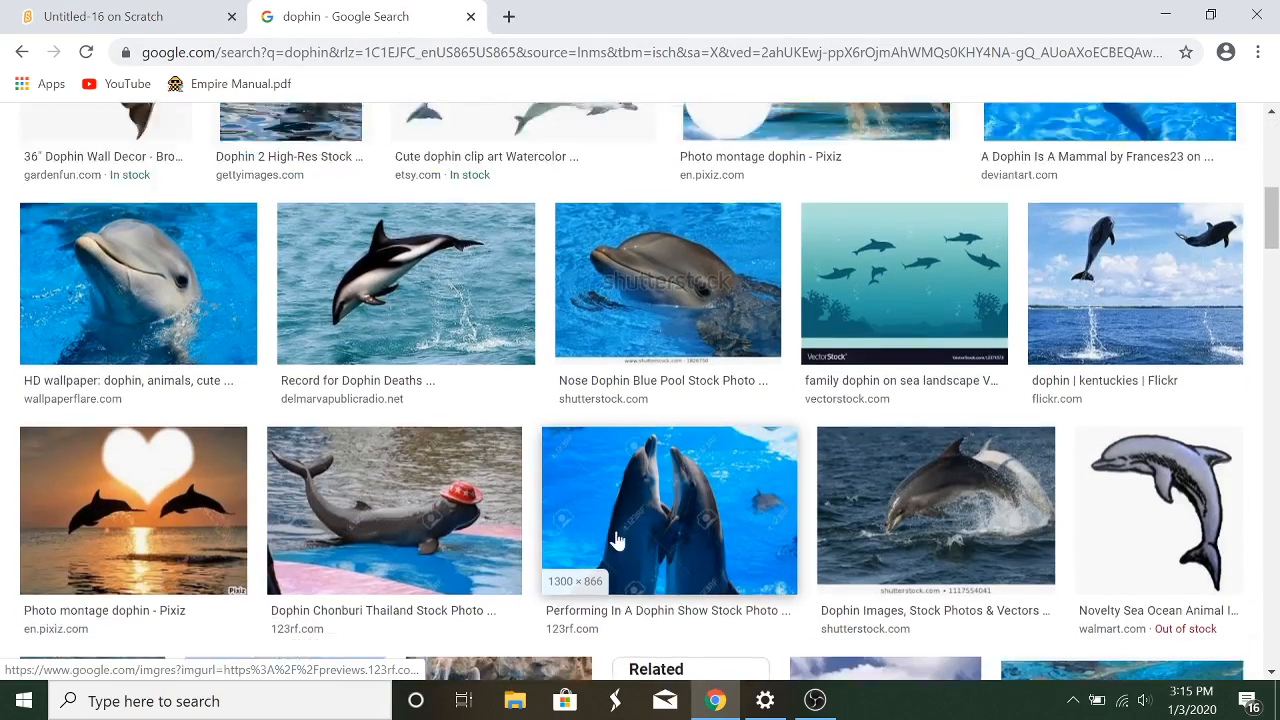
pyautogui.scroll(-3, 526, 492)
pyautogui.scroll(4, 533, 497)
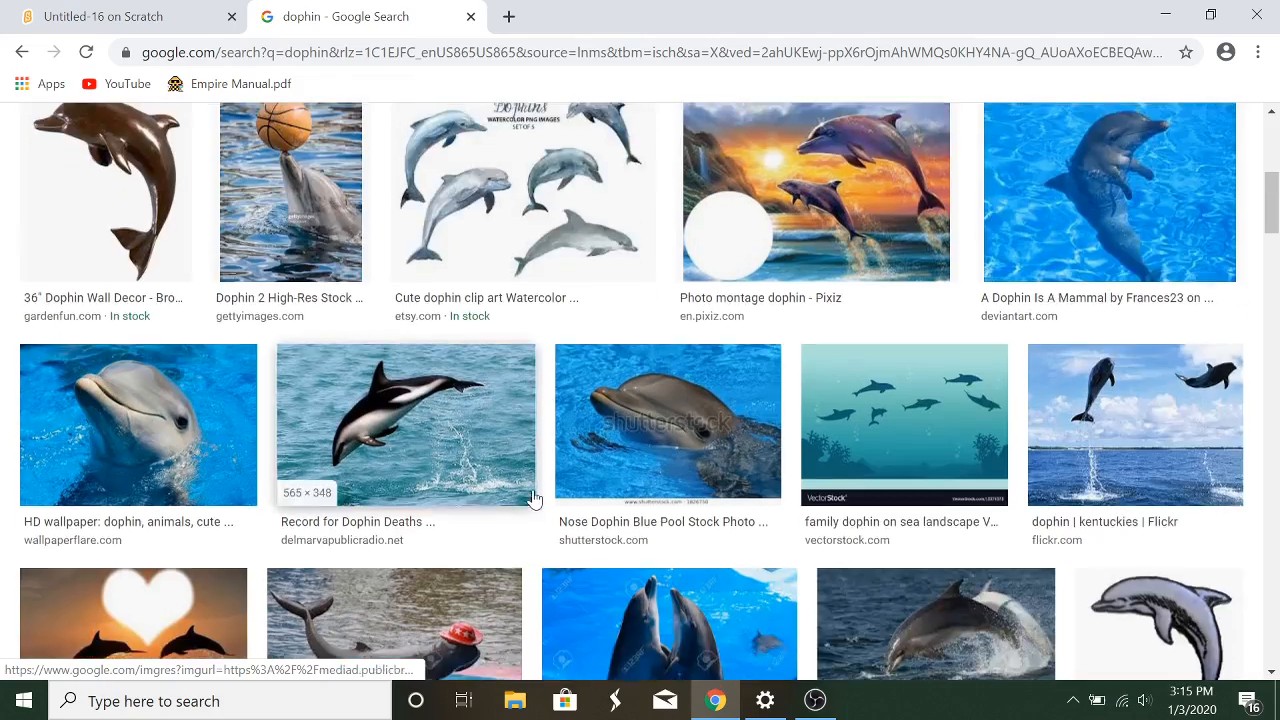
pyautogui.scroll(5, 533, 497)
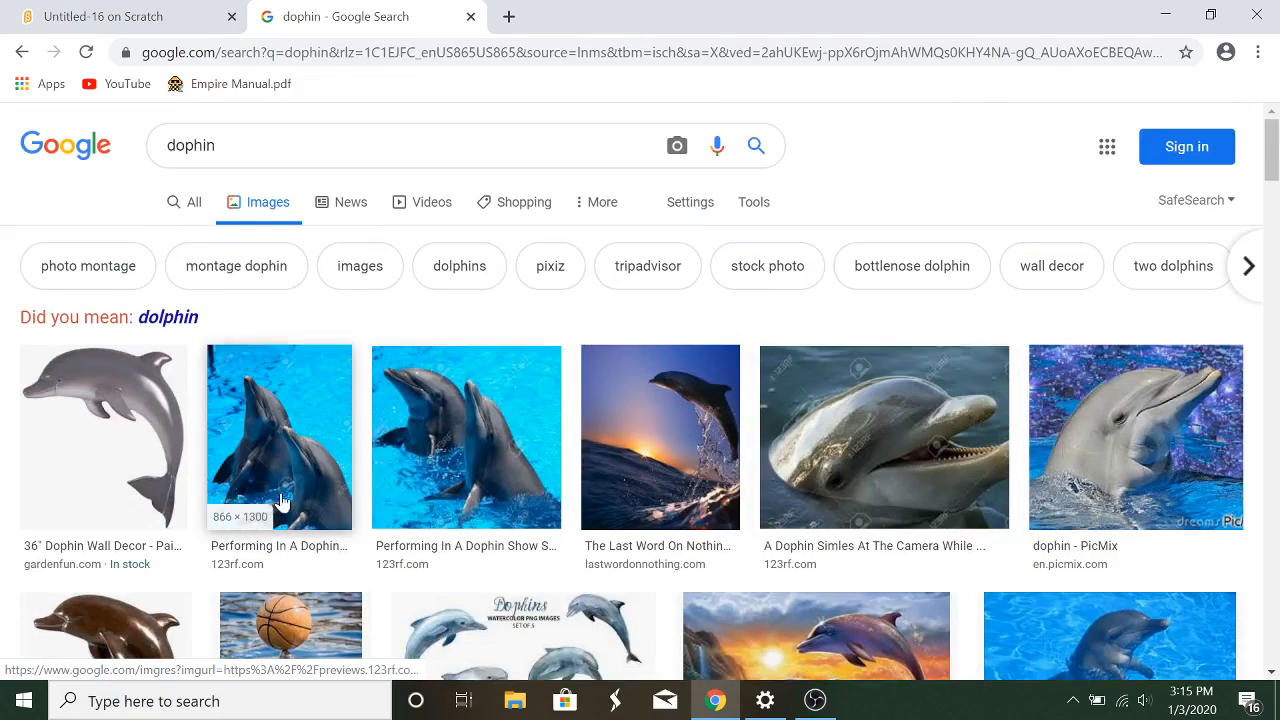
pyautogui.scroll(-3, 282, 502)
pyautogui.scroll(1, 537, 483)
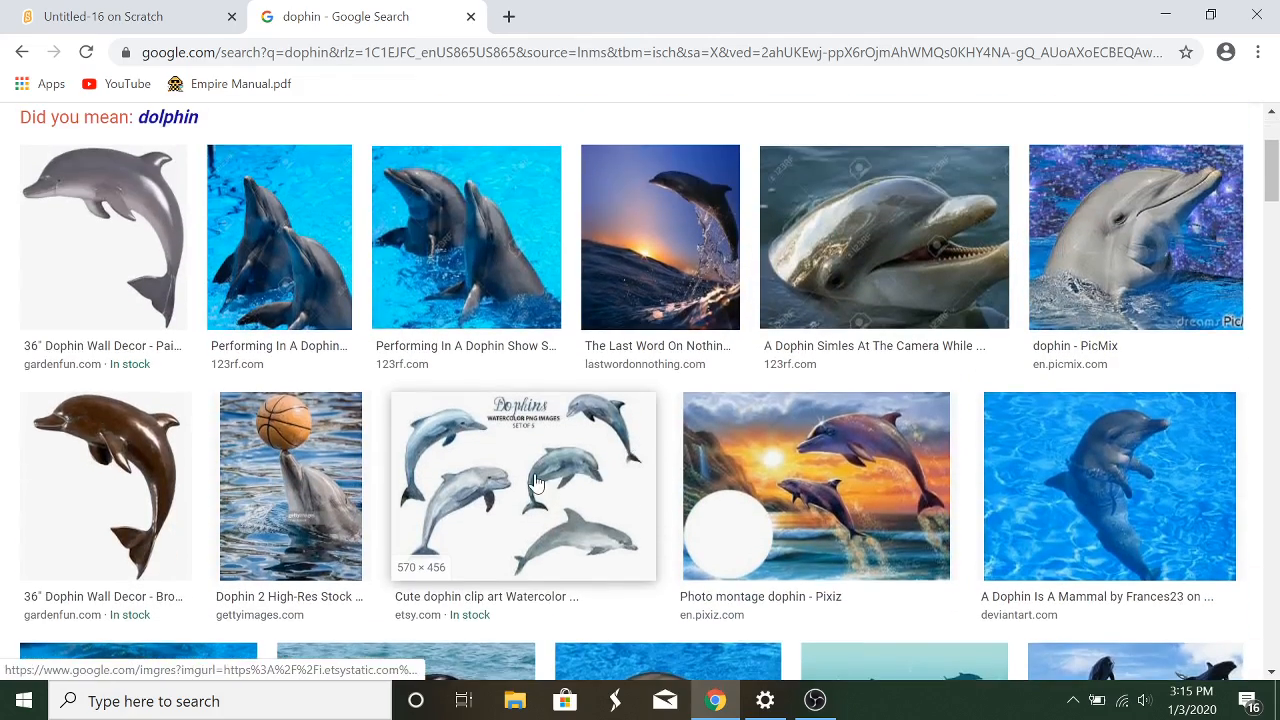
# Step: Preview the watercolor dolphin clip art set, open its Etsy listing and close that page
pyautogui.click(537, 483)
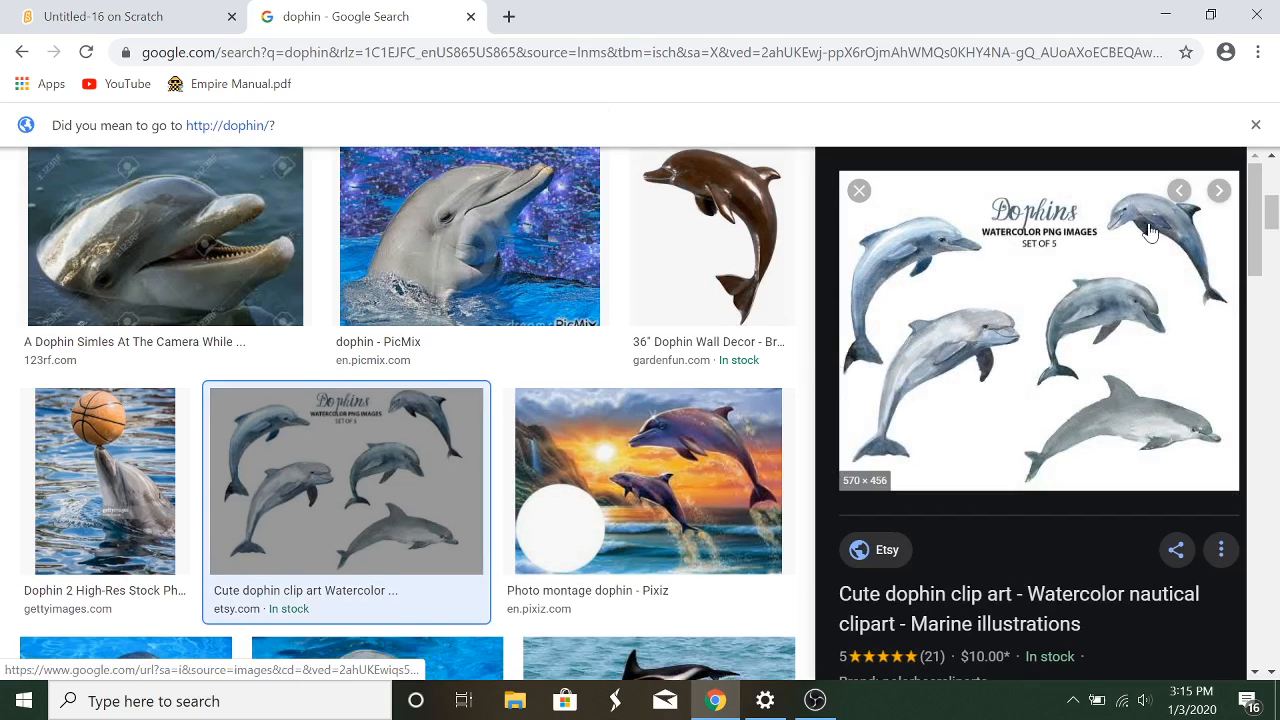
pyautogui.click(1017, 306)
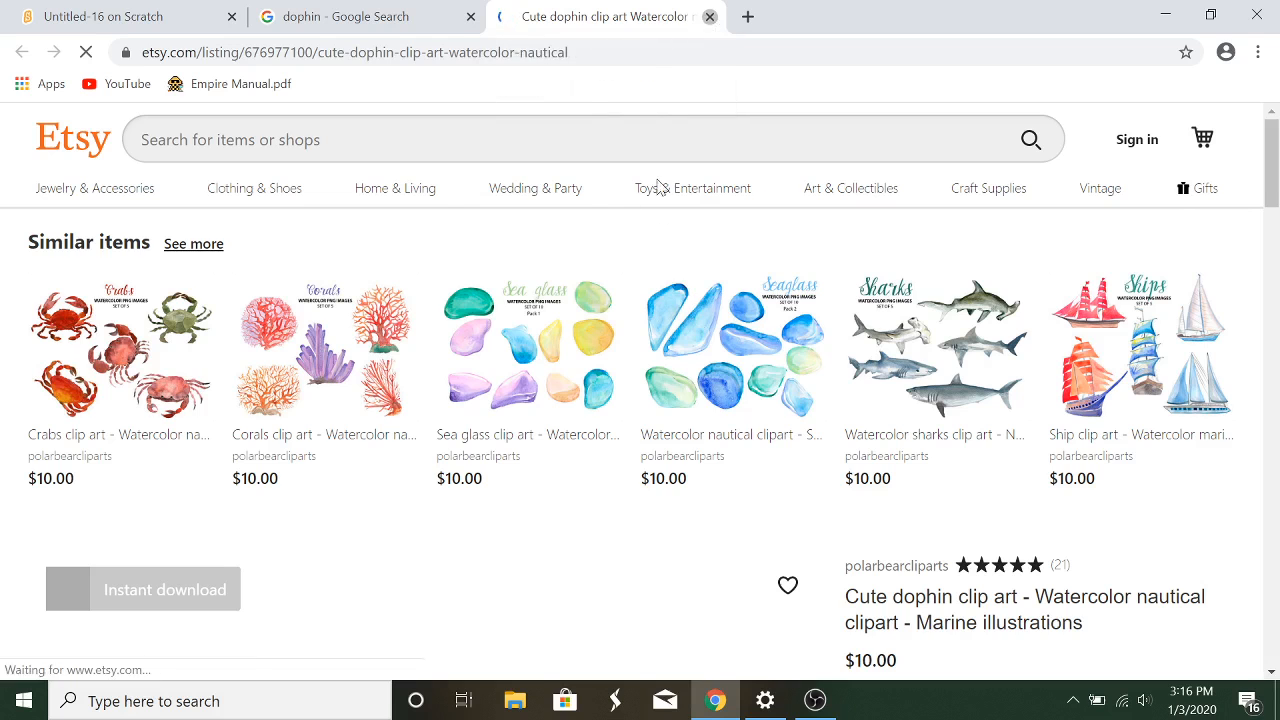
pyautogui.click(710, 16)
# Step: Rerun the image search with the suggested spelling "dolphin"
pyautogui.scroll(-2, 668, 530)
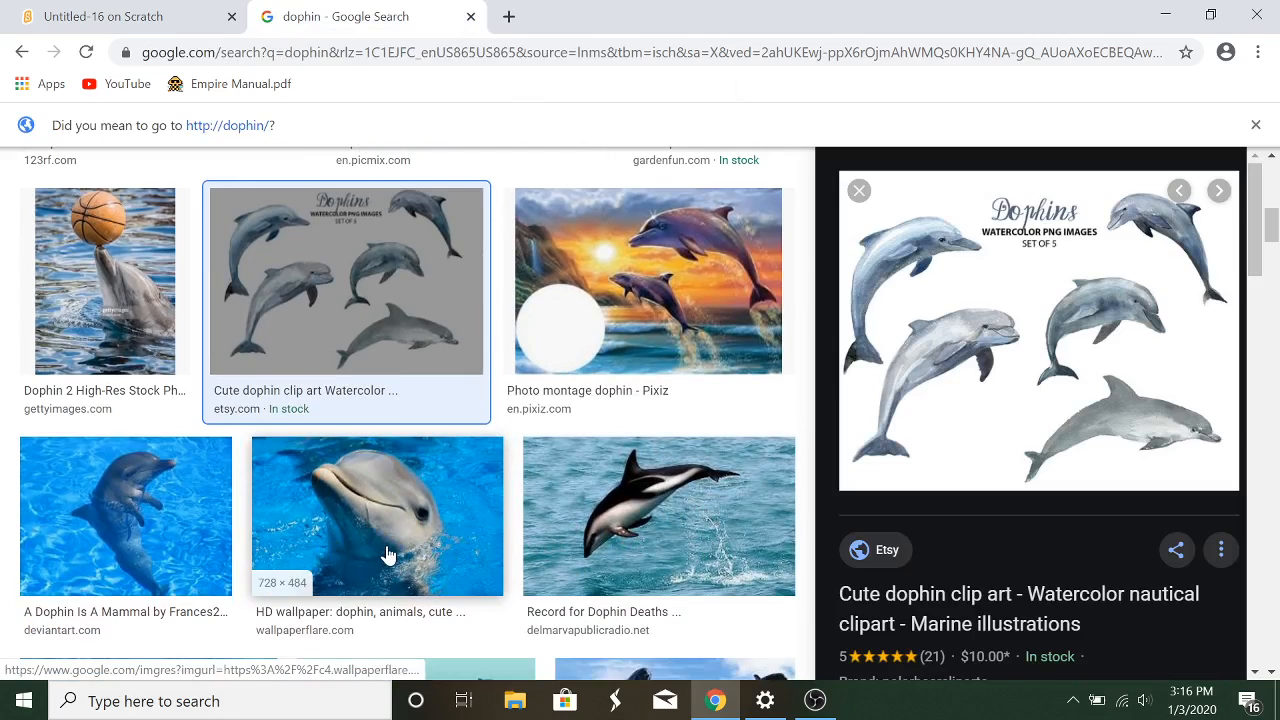
pyautogui.scroll(8, 388, 555)
pyautogui.click(170, 364)
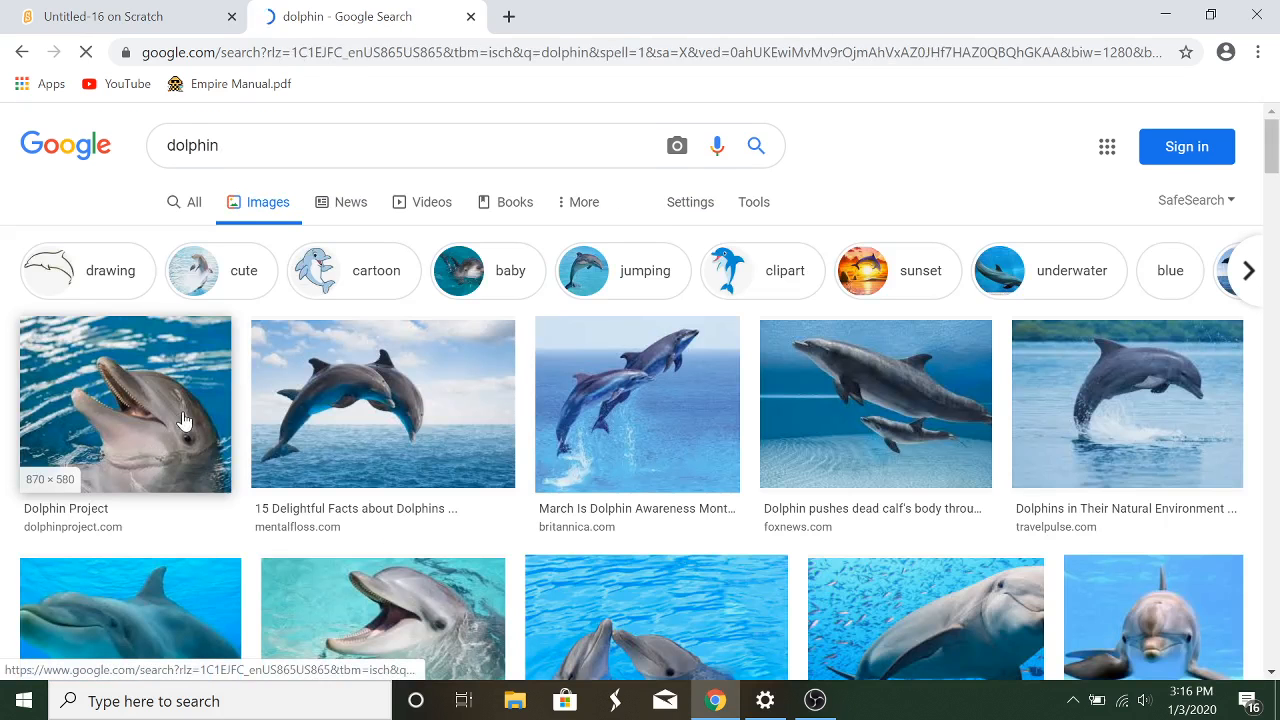
# Step: Preview the Dolphin Project photo in the image results and return to the Scratch project
pyautogui.click(200, 425)
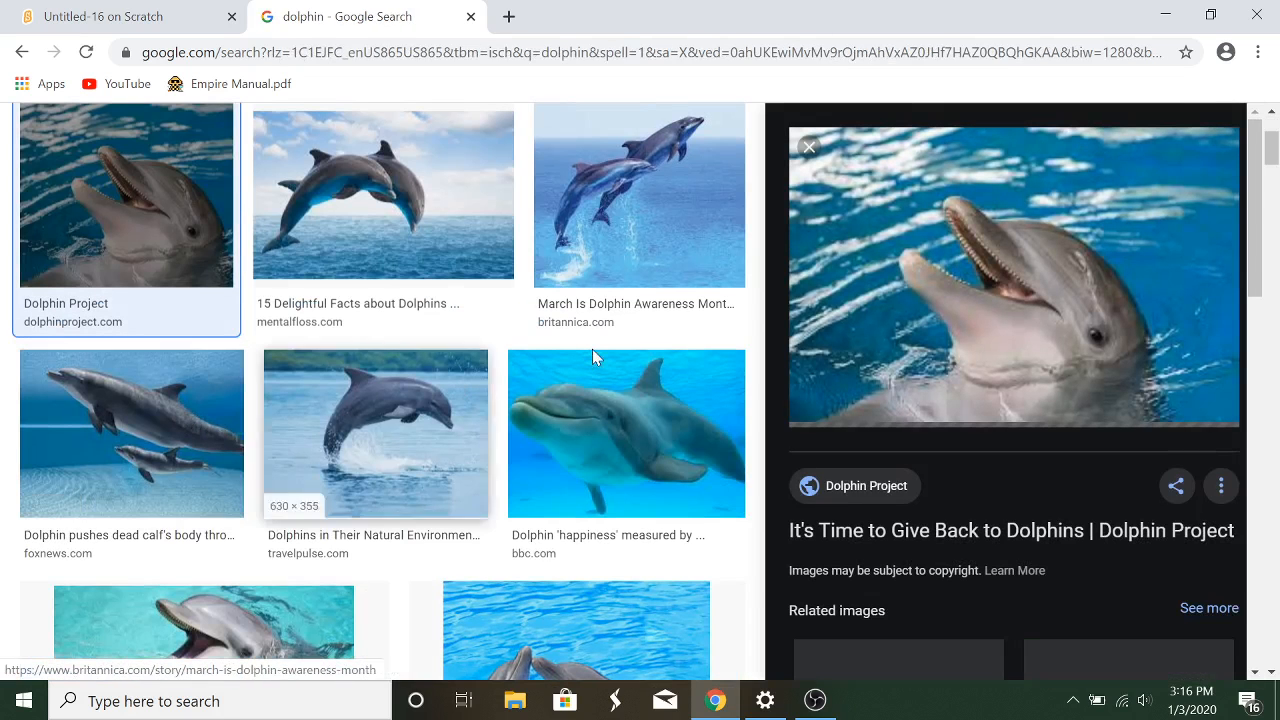
pyautogui.click(147, 12)
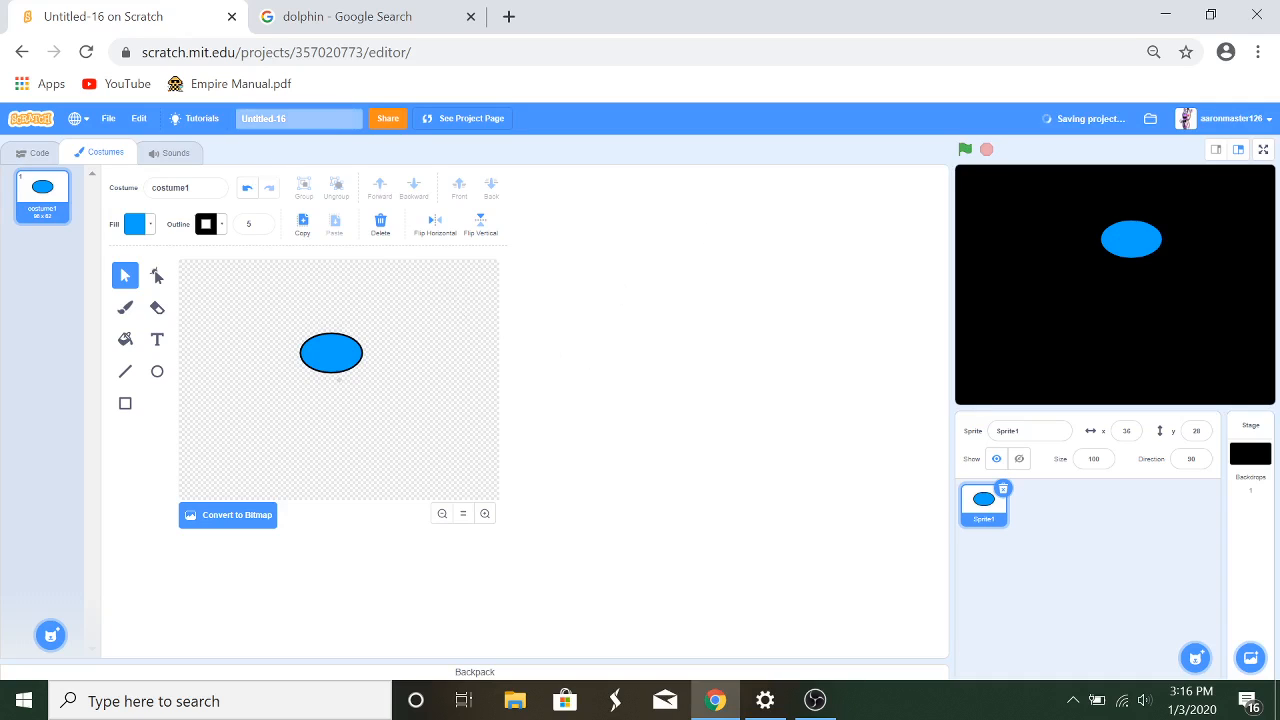
# Step: Rename the Scratch project to "one night at"
pyautogui.moveTo(302, 119); pyautogui.dragTo(197, 123)
pyautogui.press('BackSpace')
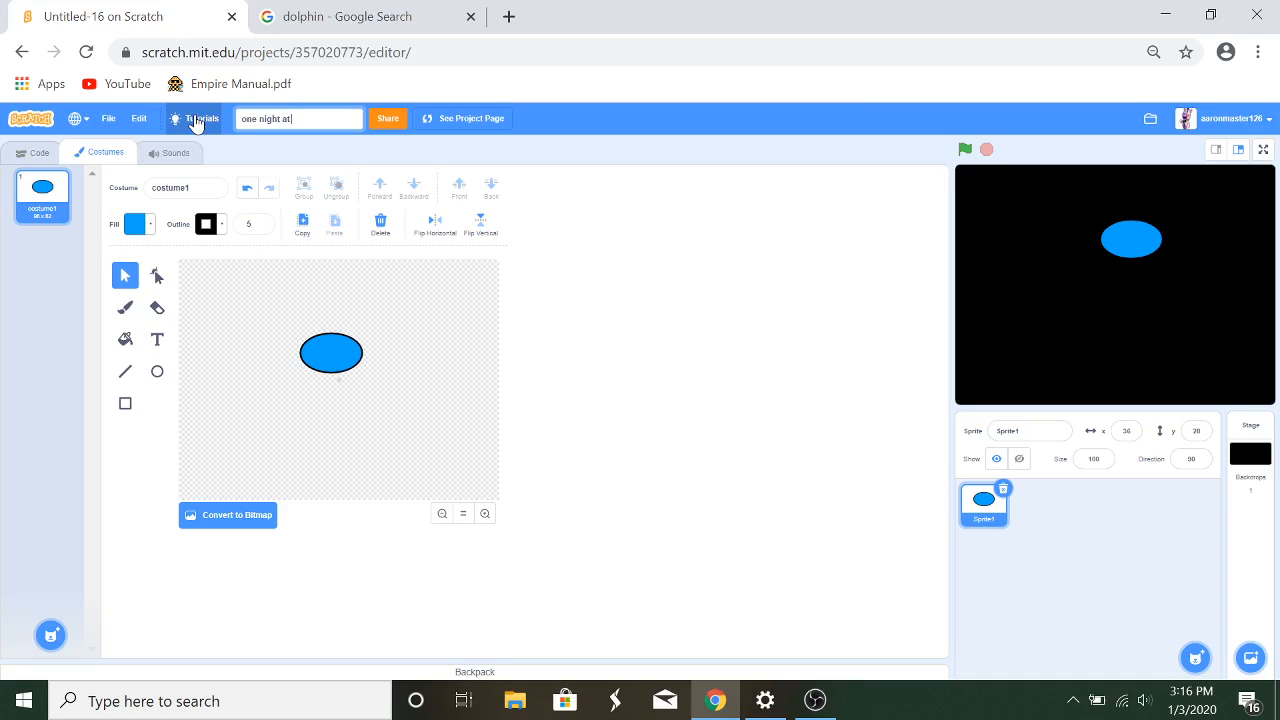
pyautogui.press('Return')
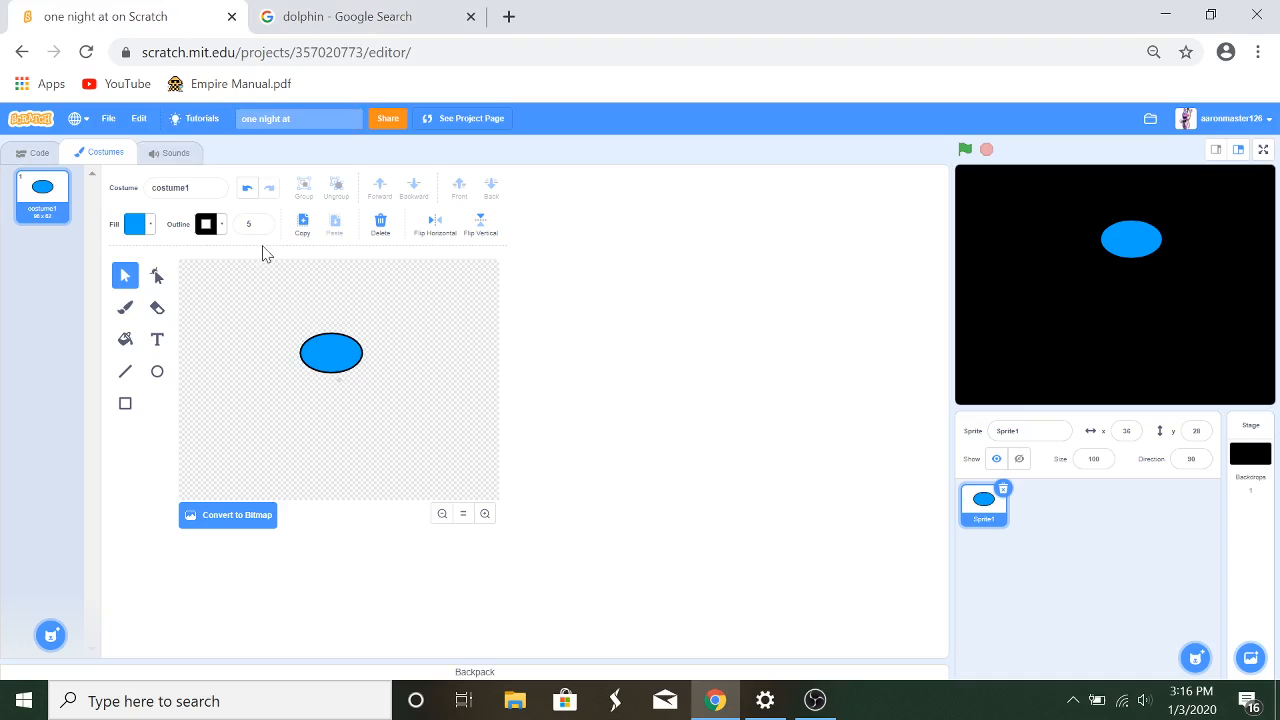
# Step: Check the dolphin photo and recolor the blue ellipse's fill to a medium grey with color 14 and saturation 0
pyautogui.click(485, 513)
pyautogui.click(363, 16)
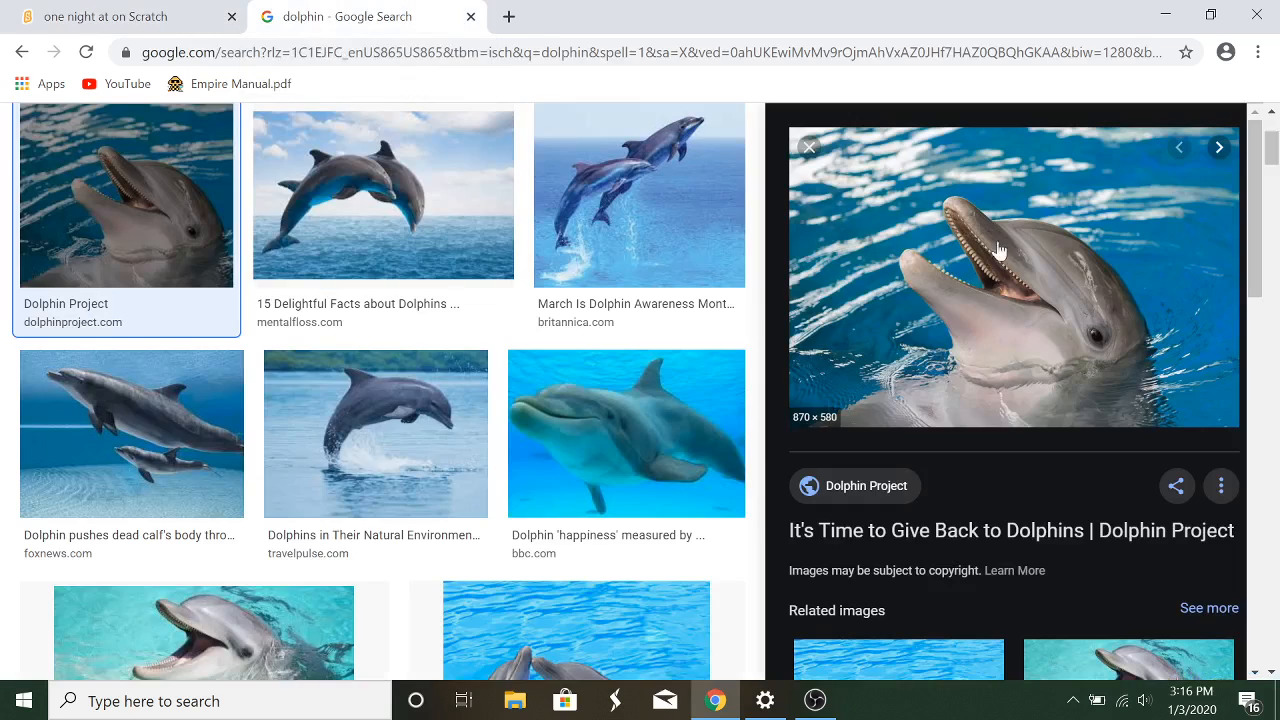
pyautogui.click(123, 24)
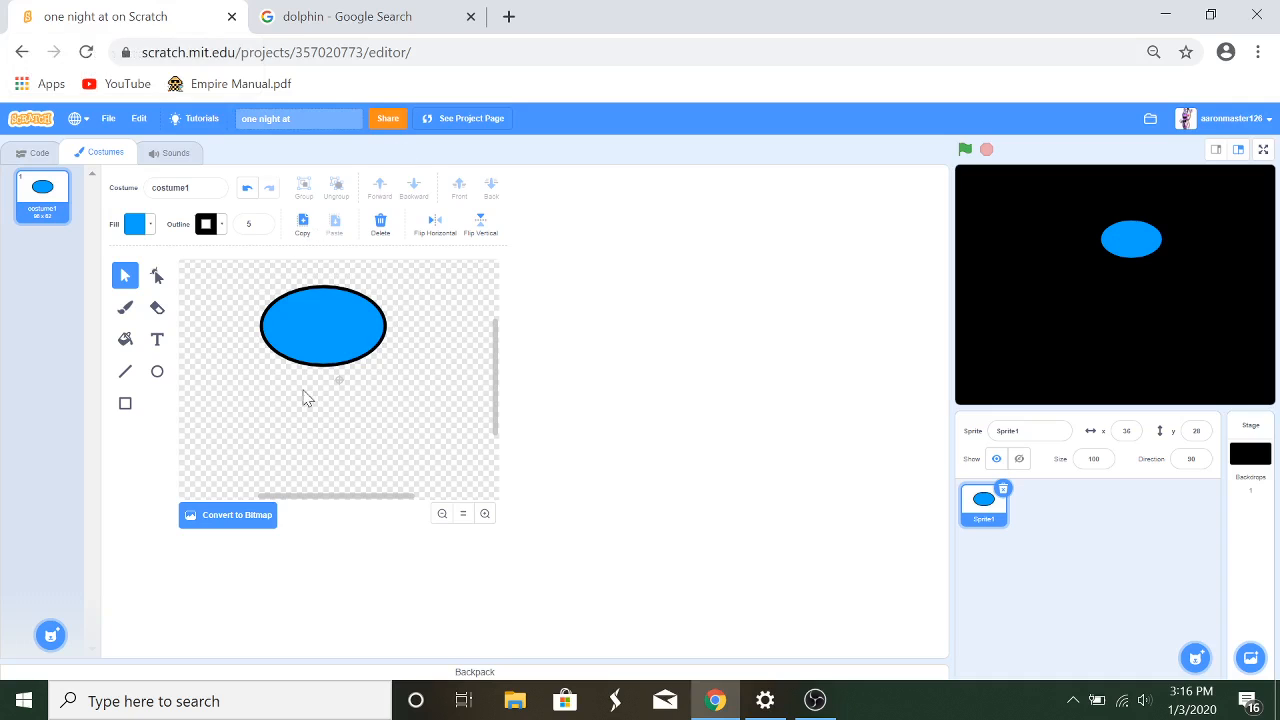
pyautogui.click(305, 333)
pyautogui.click(134, 224)
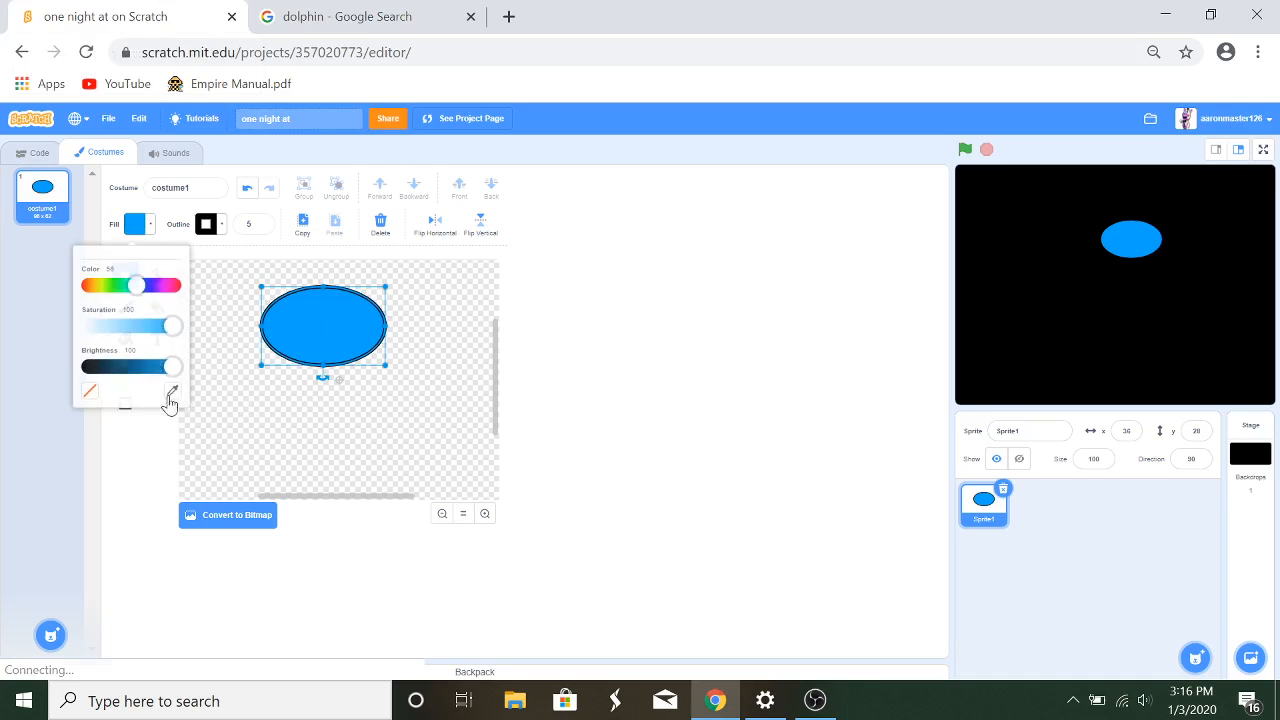
pyautogui.moveTo(172, 336)
pyautogui.mouseDown()
pyautogui.moveTo(116, 333)
pyautogui.moveTo(155, 342)
pyautogui.mouseUp()
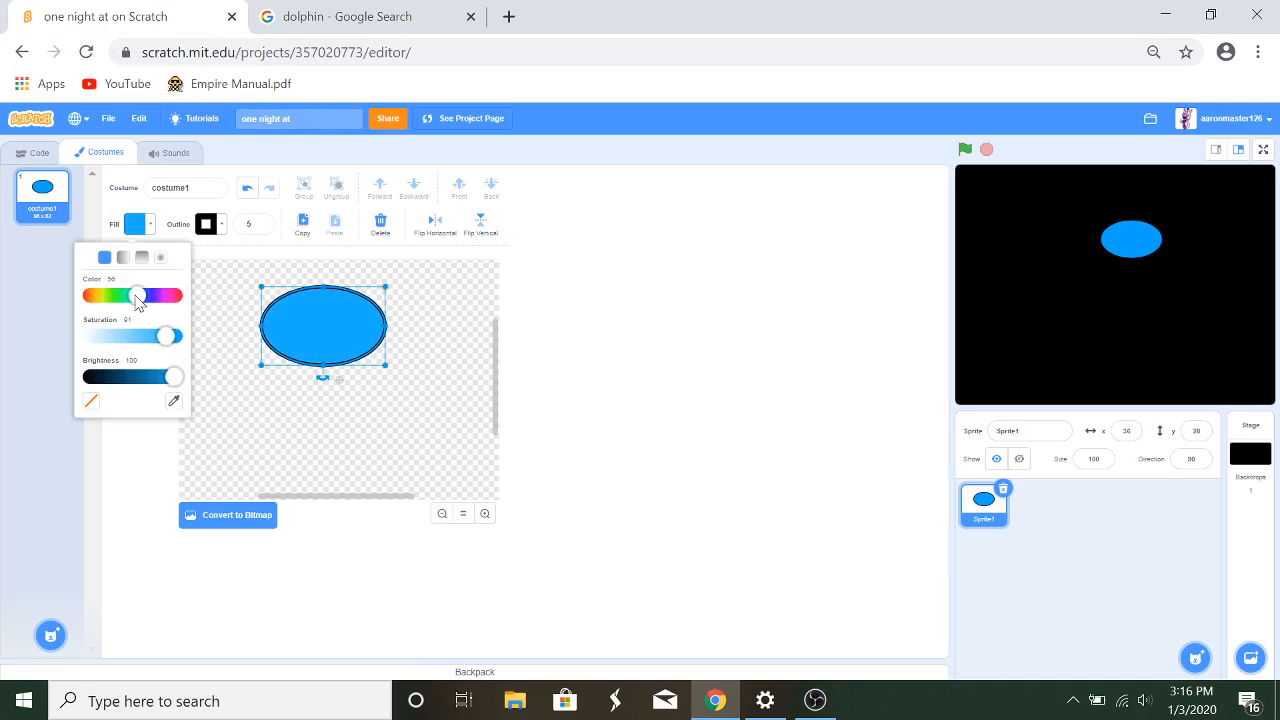
pyautogui.moveTo(137, 296); pyautogui.dragTo(102, 296)
pyautogui.moveTo(168, 385); pyautogui.dragTo(78, 345)
pyautogui.click(90, 338)
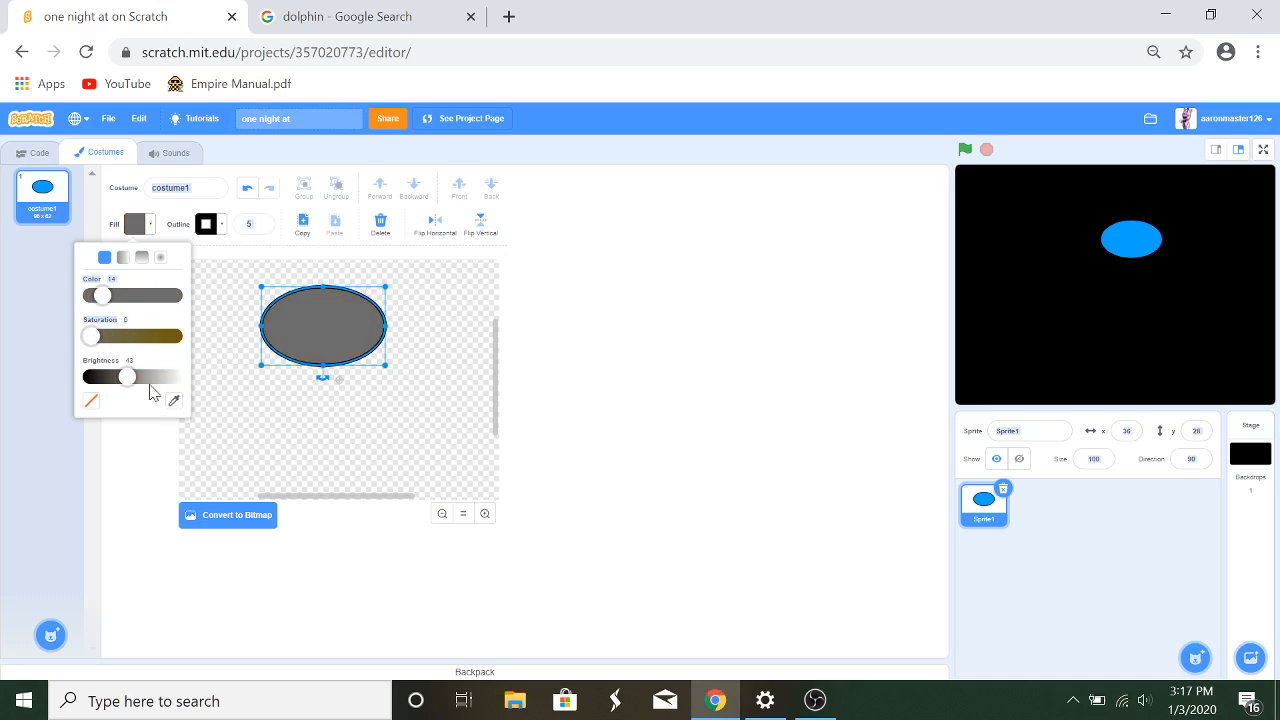
pyautogui.moveTo(128, 378); pyautogui.dragTo(141, 378)
pyautogui.click(437, 467)
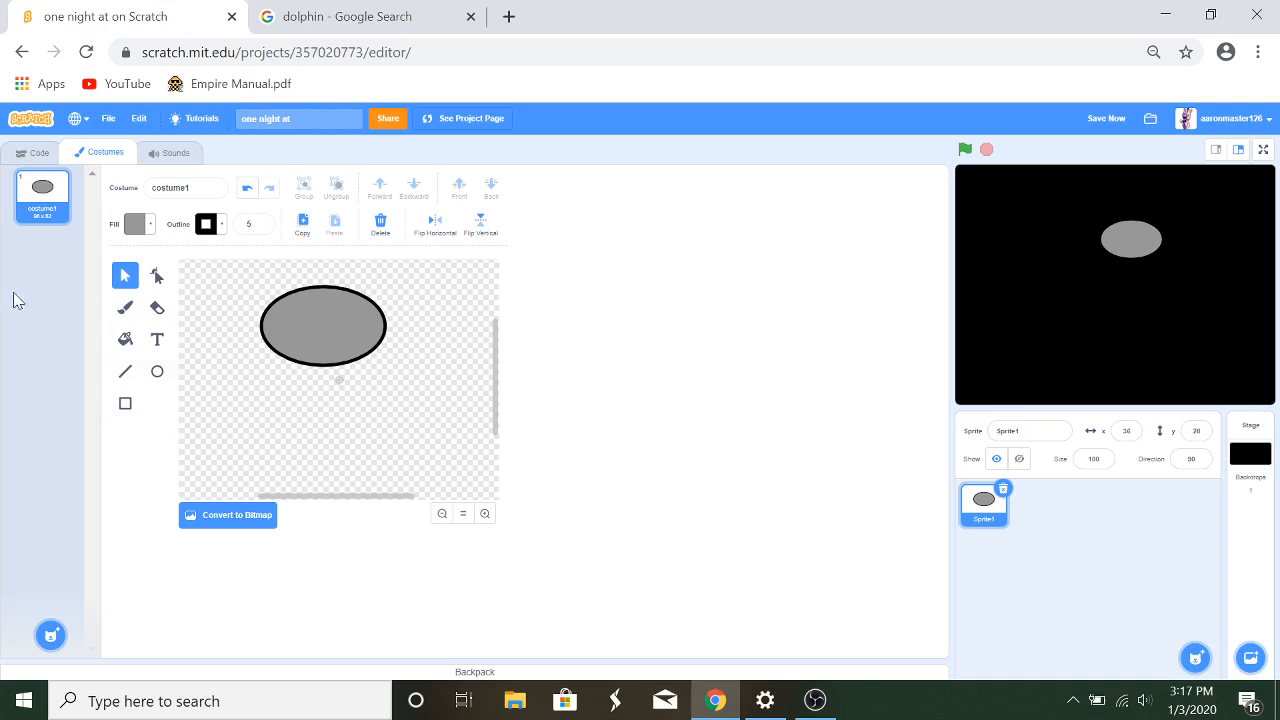
# Step: Move the grey ellipse slightly to the right, compare it with the dolphin photo and deselect it
pyautogui.moveTo(337, 304); pyautogui.dragTo(355, 302)
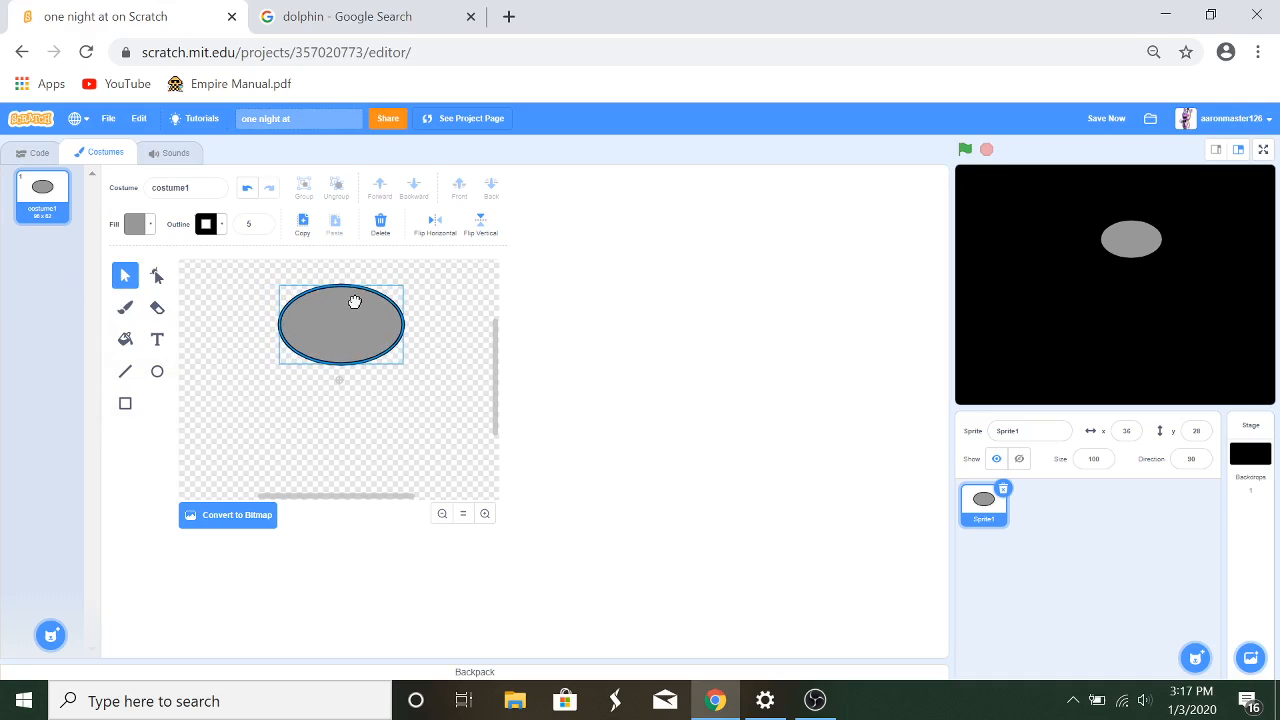
pyautogui.click(400, 16)
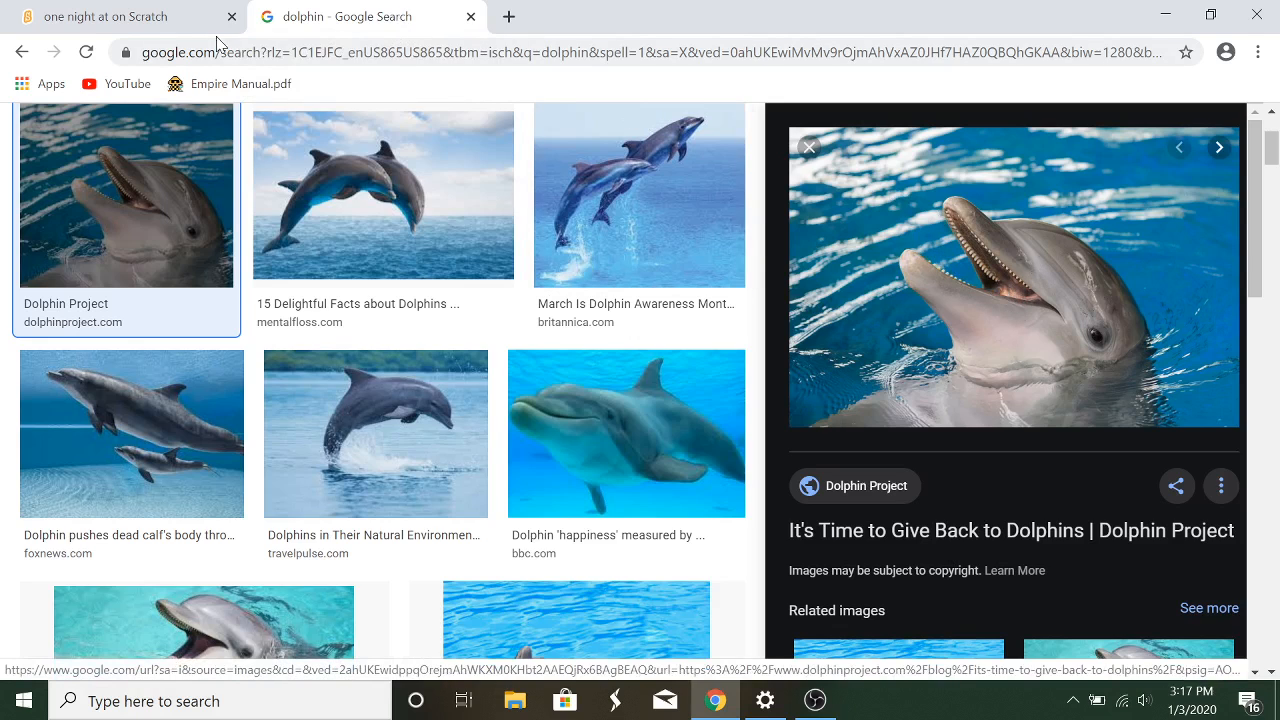
pyautogui.click(186, 27)
pyautogui.click(390, 384)
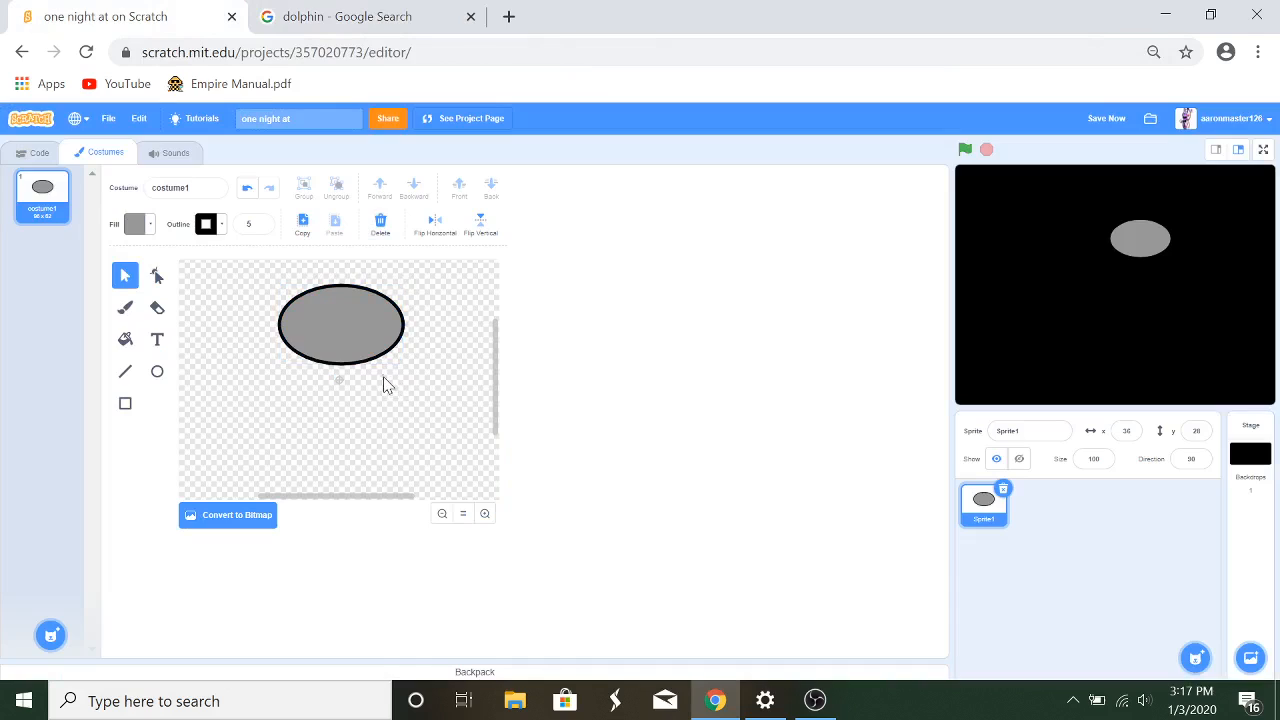
# Step: Draw a smaller, flatter grey ellipse centered beneath the large one
pyautogui.click(157, 373)
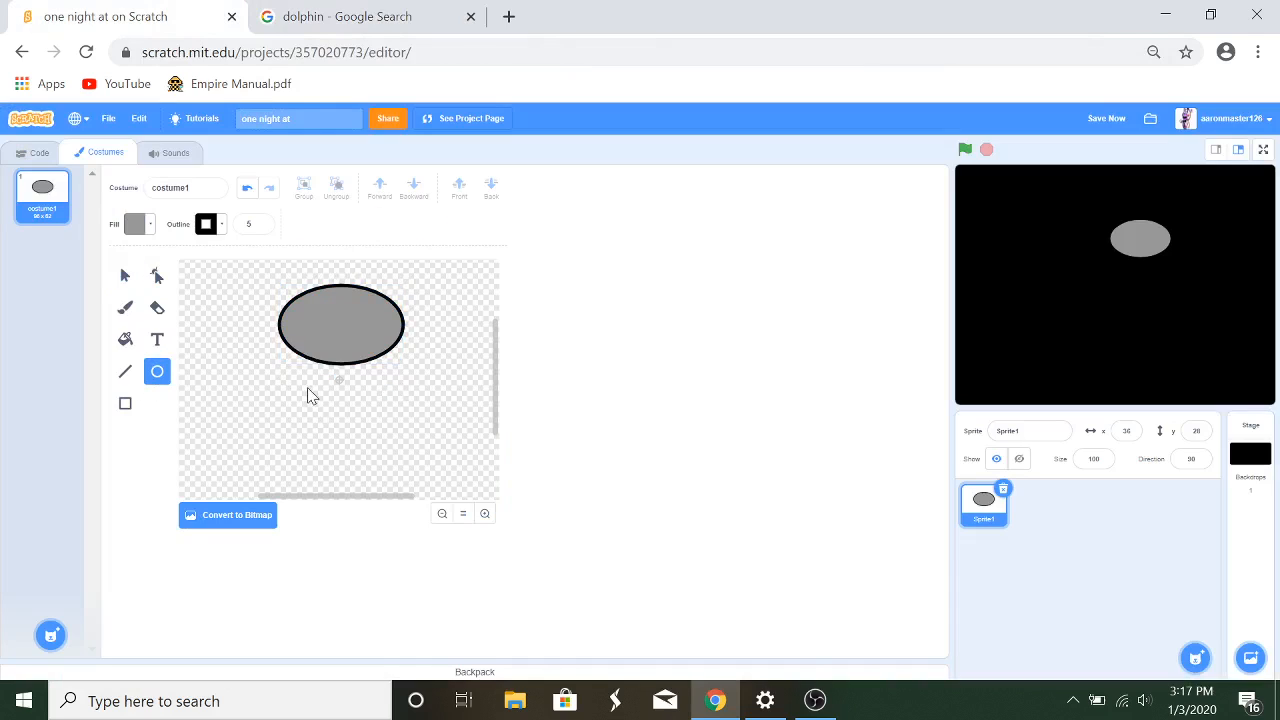
pyautogui.moveTo(307, 387); pyautogui.dragTo(380, 426)
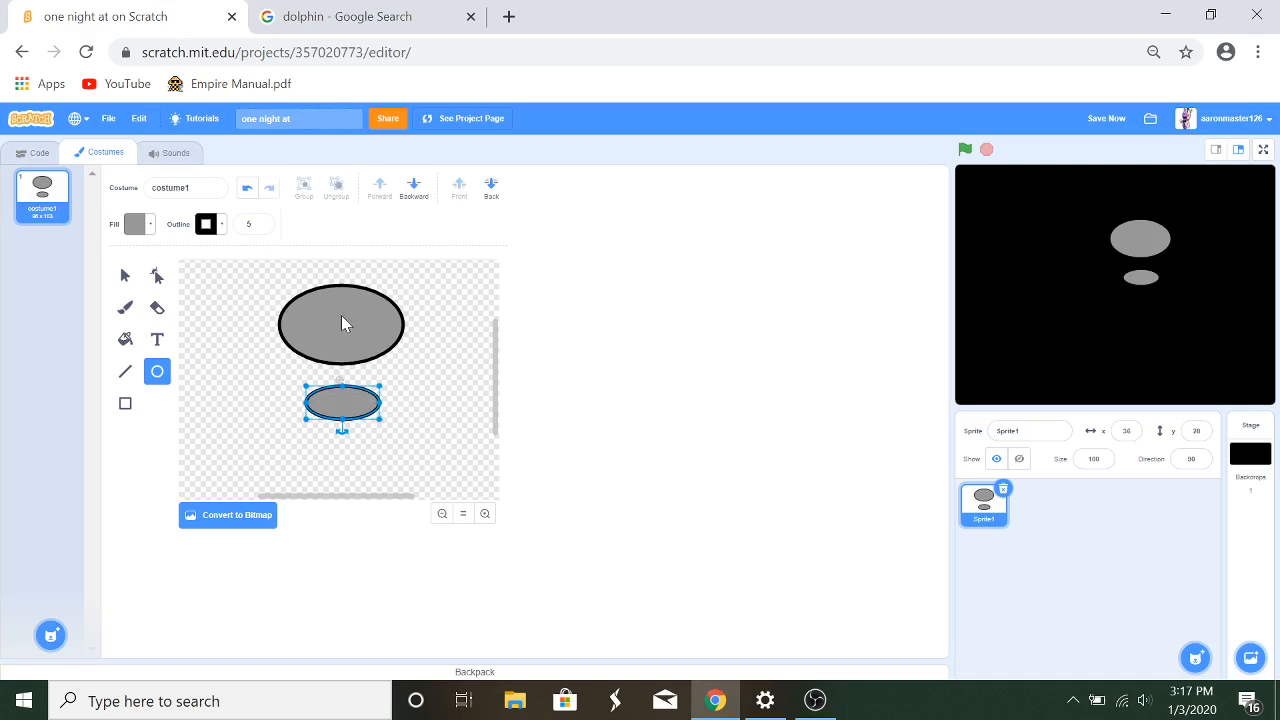
# Step: Reshape the small ellipse into a dome by lowering its two side points, using the dolphin photo as reference
pyautogui.click(157, 277)
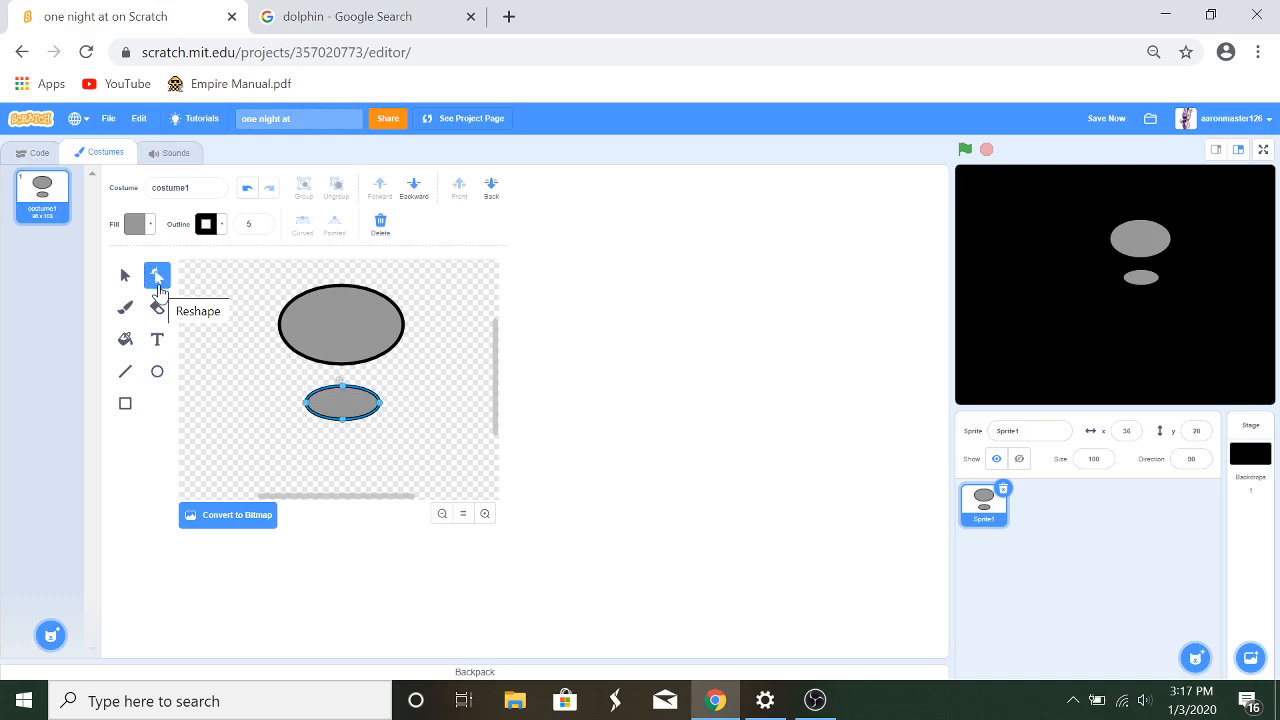
pyautogui.click(485, 514)
pyautogui.click(489, 516)
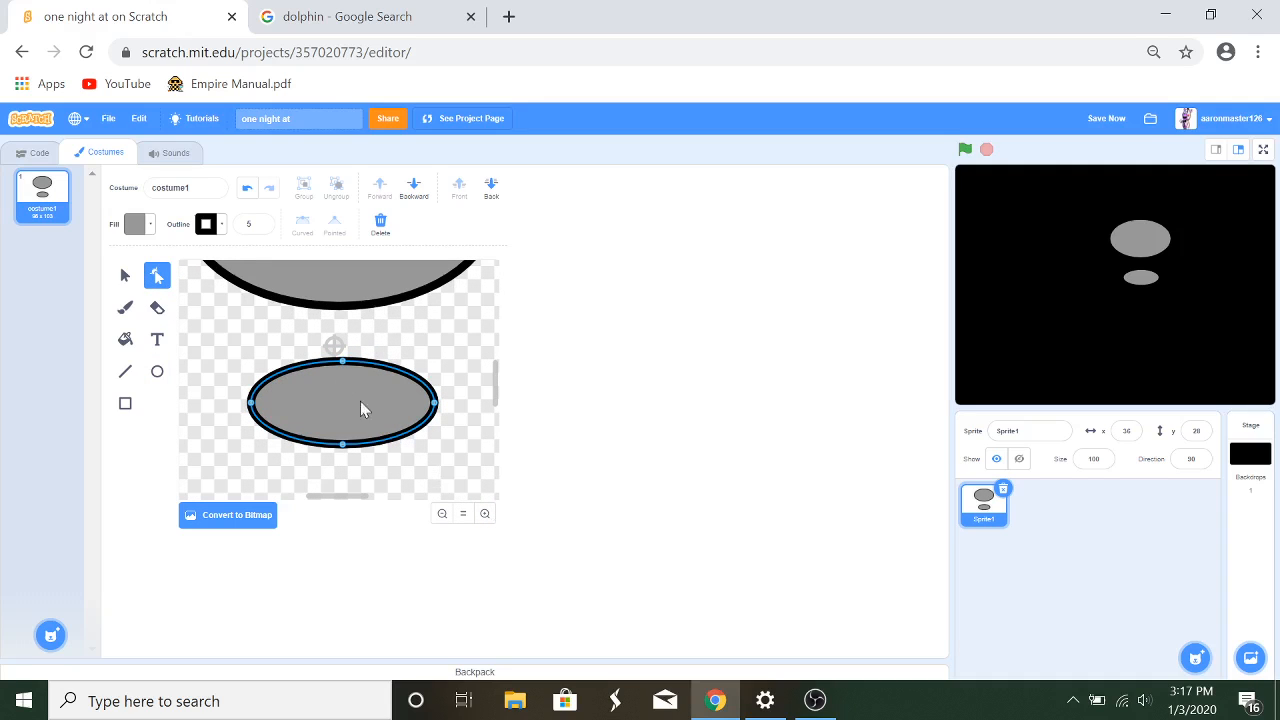
pyautogui.click(350, 14)
pyautogui.click(215, 14)
pyautogui.moveTo(434, 403); pyautogui.dragTo(443, 427)
pyautogui.moveTo(252, 404); pyautogui.dragTo(249, 419)
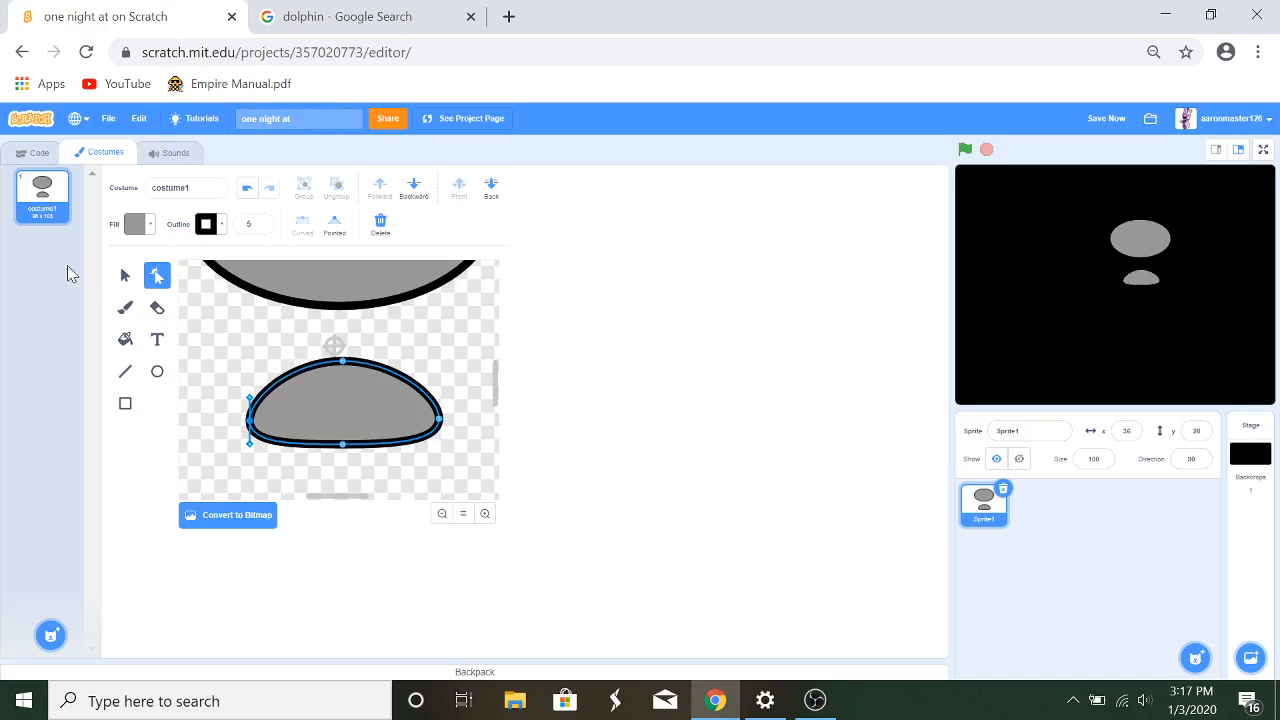
pyautogui.click(123, 278)
pyautogui.click(220, 354)
# Step: Check the dolphin photo and narrow the dome shape to about half its width, placing it just beneath the large ellipse
pyautogui.click(370, 16)
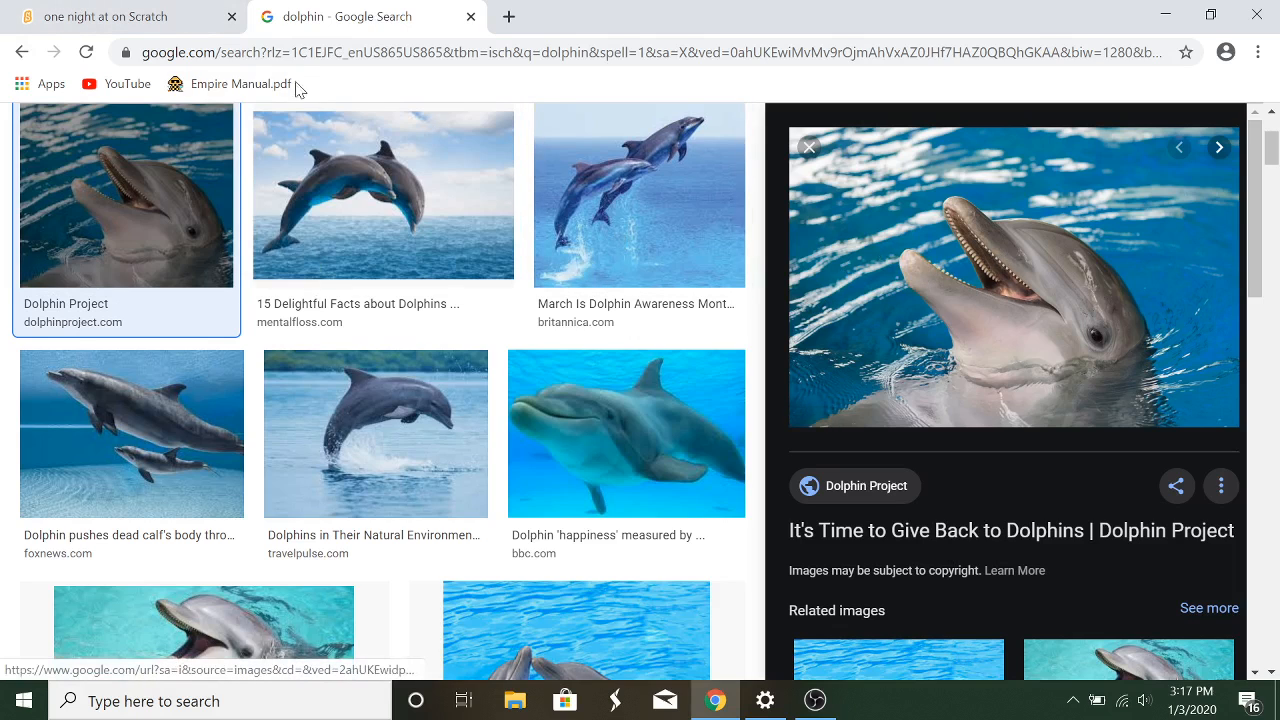
pyautogui.click(170, 20)
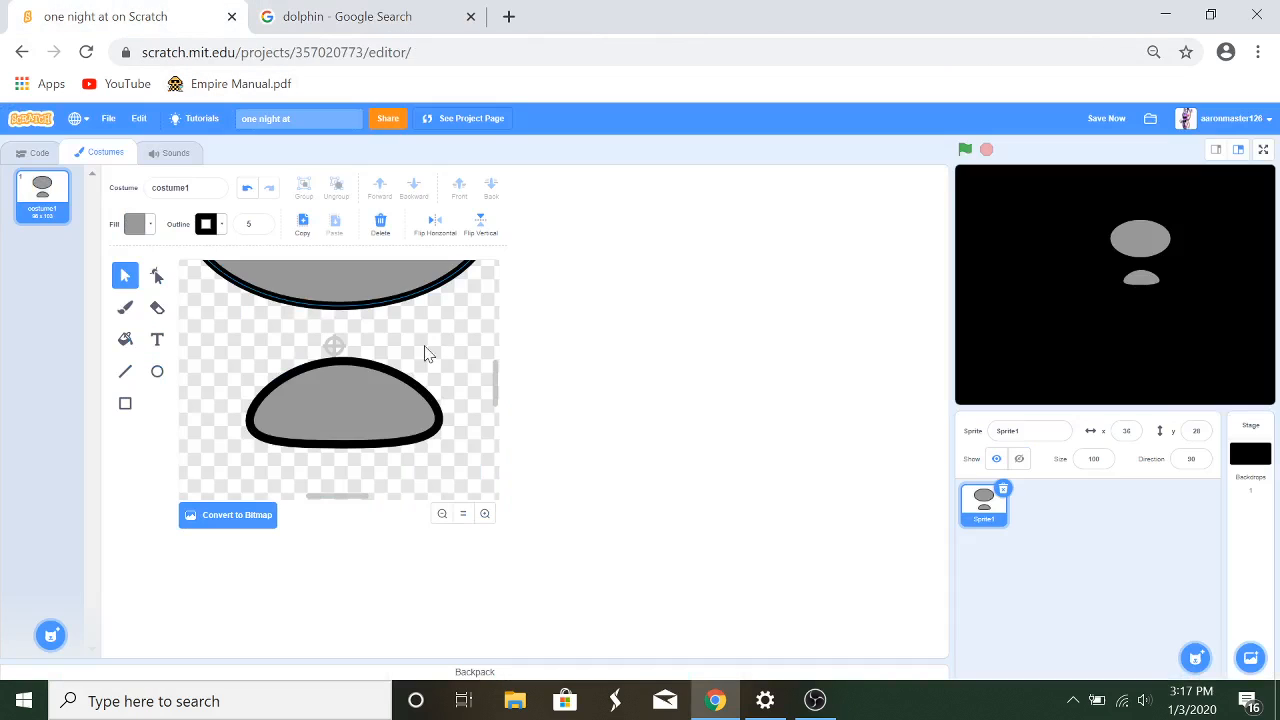
pyautogui.click(422, 428)
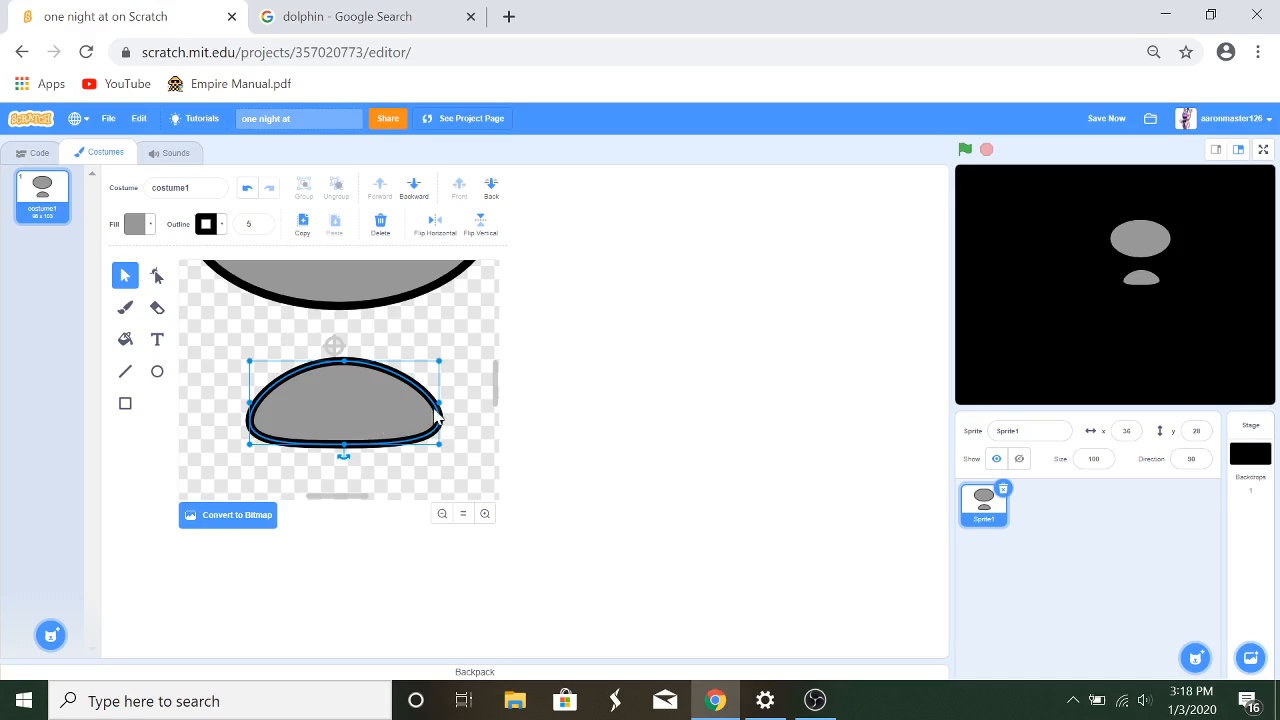
pyautogui.moveTo(438, 403); pyautogui.dragTo(323, 383)
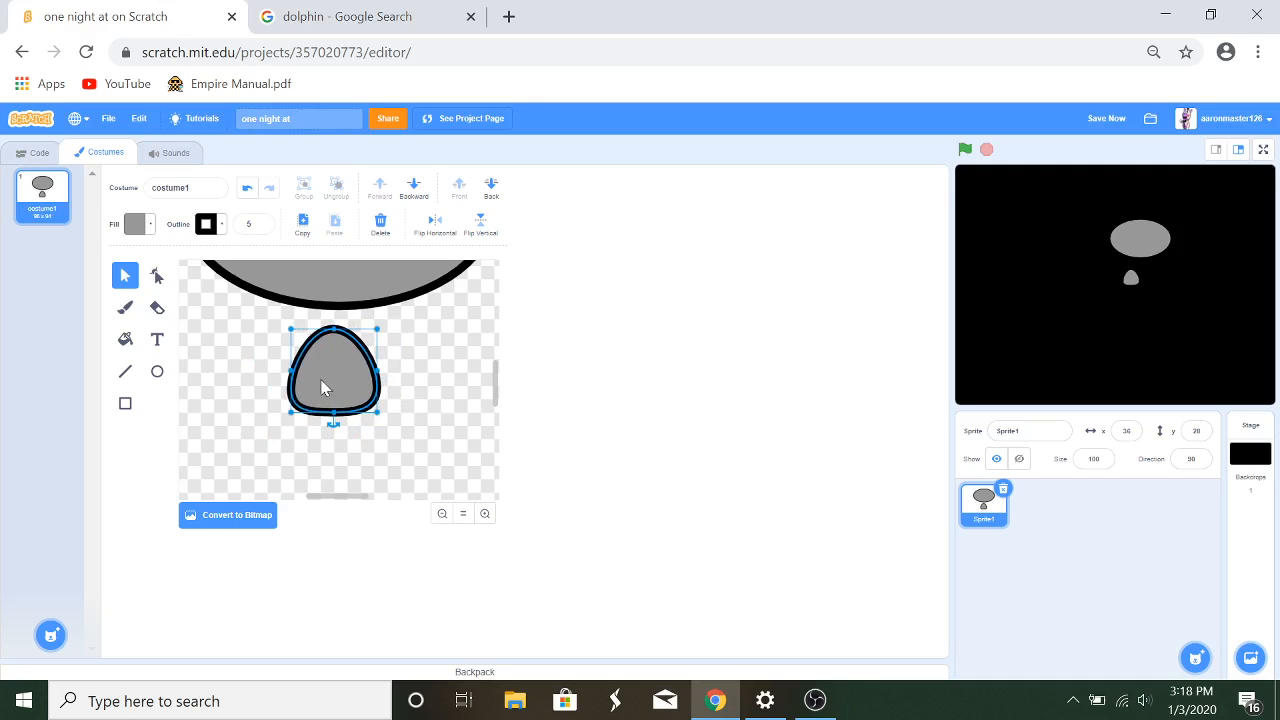
# Step: Duplicate the narrow dome, flip the copy vertically, place it directly below the original and compare with the dolphin photos
pyautogui.click(302, 222)
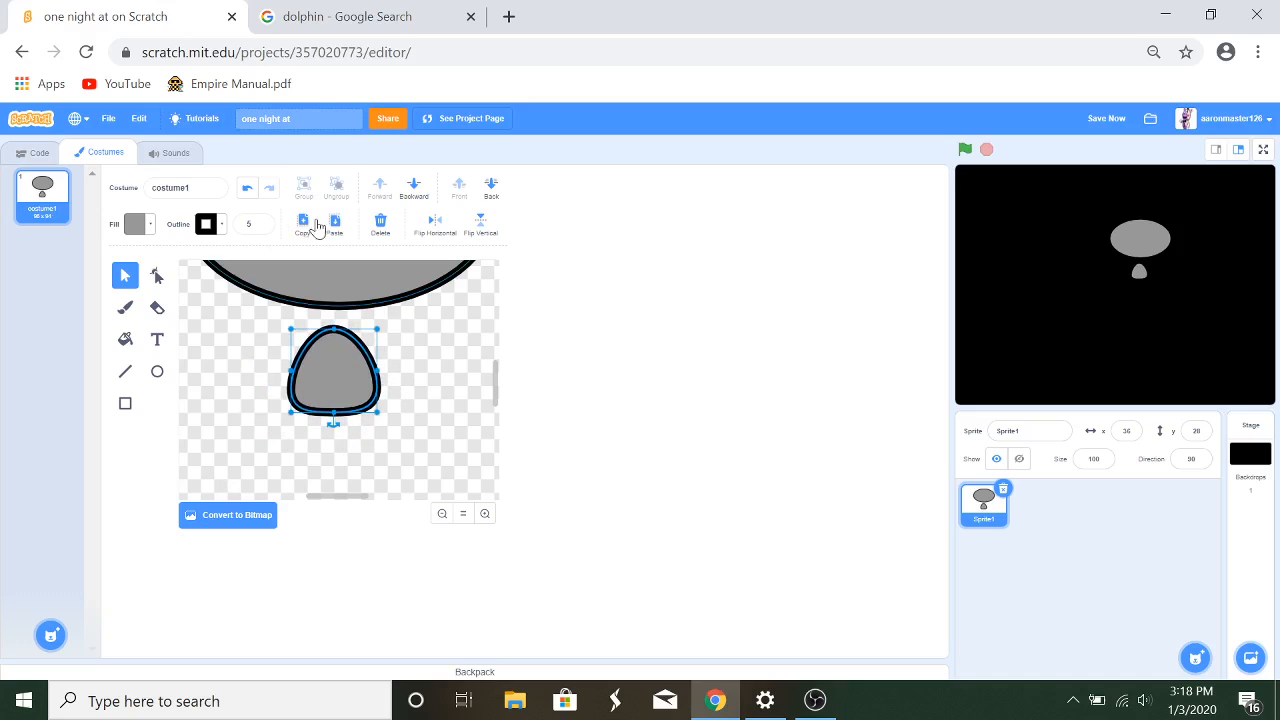
pyautogui.click(336, 224)
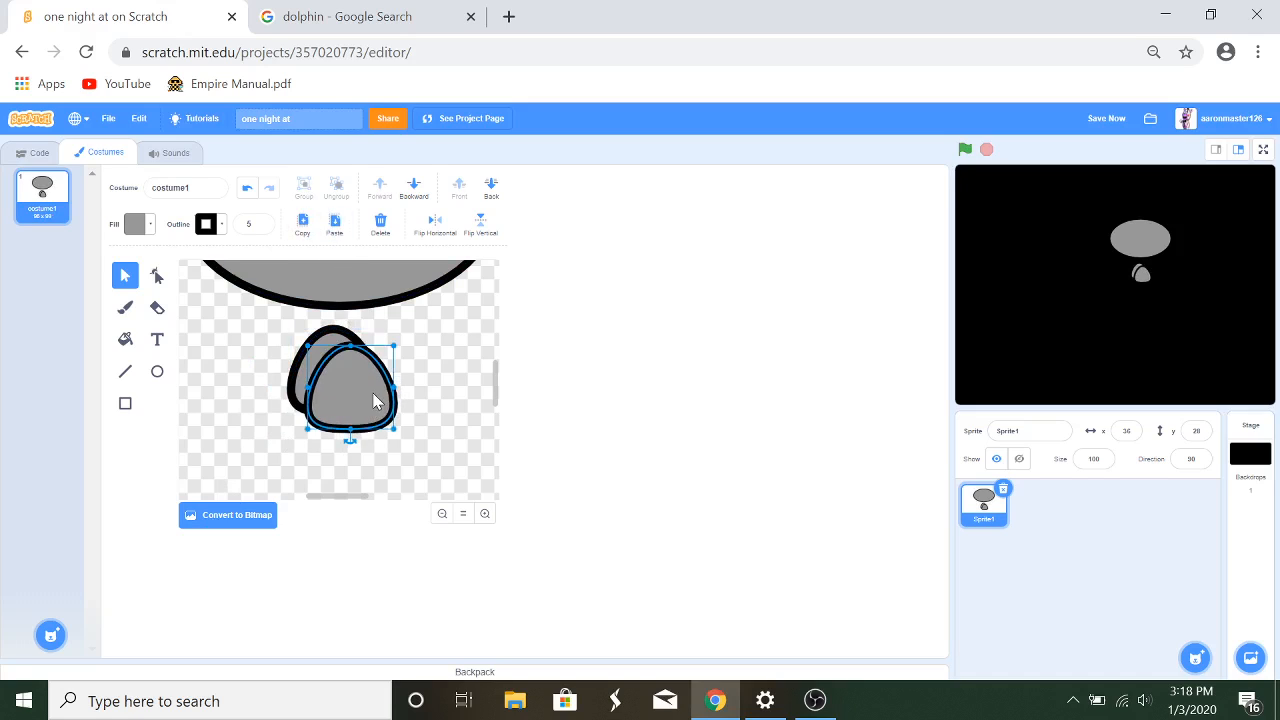
pyautogui.click(480, 222)
pyautogui.moveTo(349, 403); pyautogui.dragTo(330, 490)
pyautogui.click(306, 20)
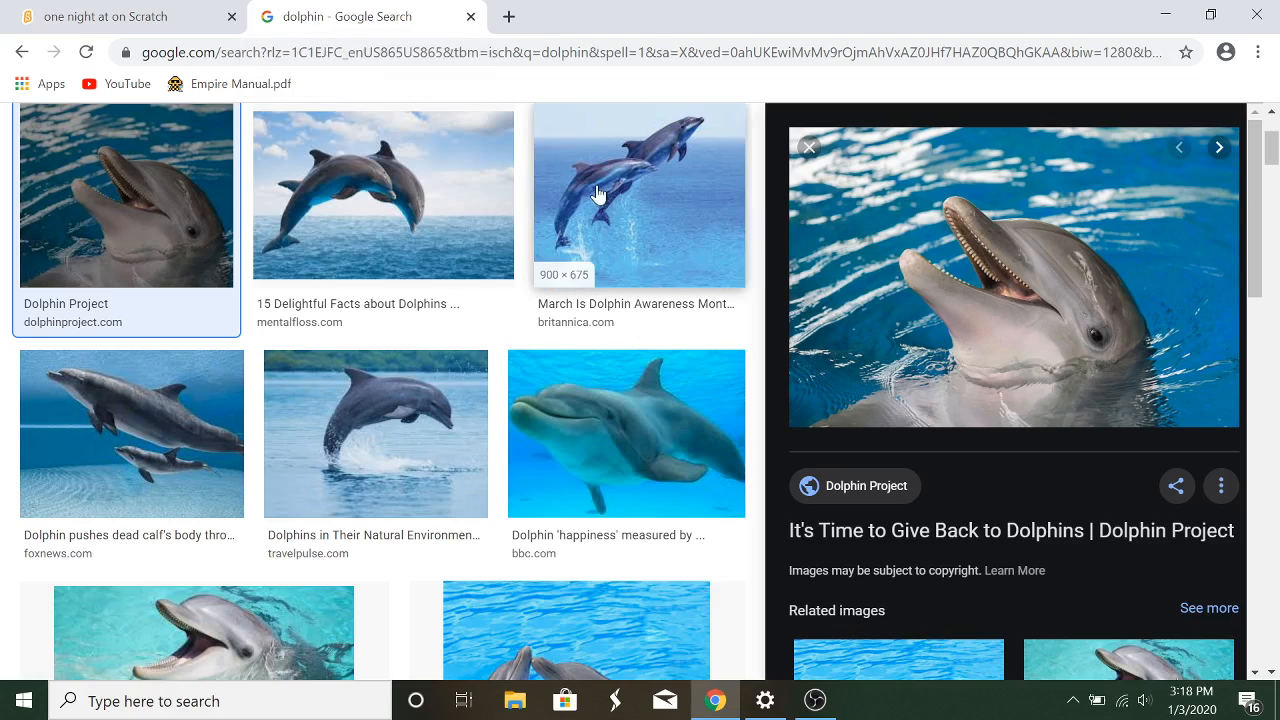
pyautogui.click(140, 16)
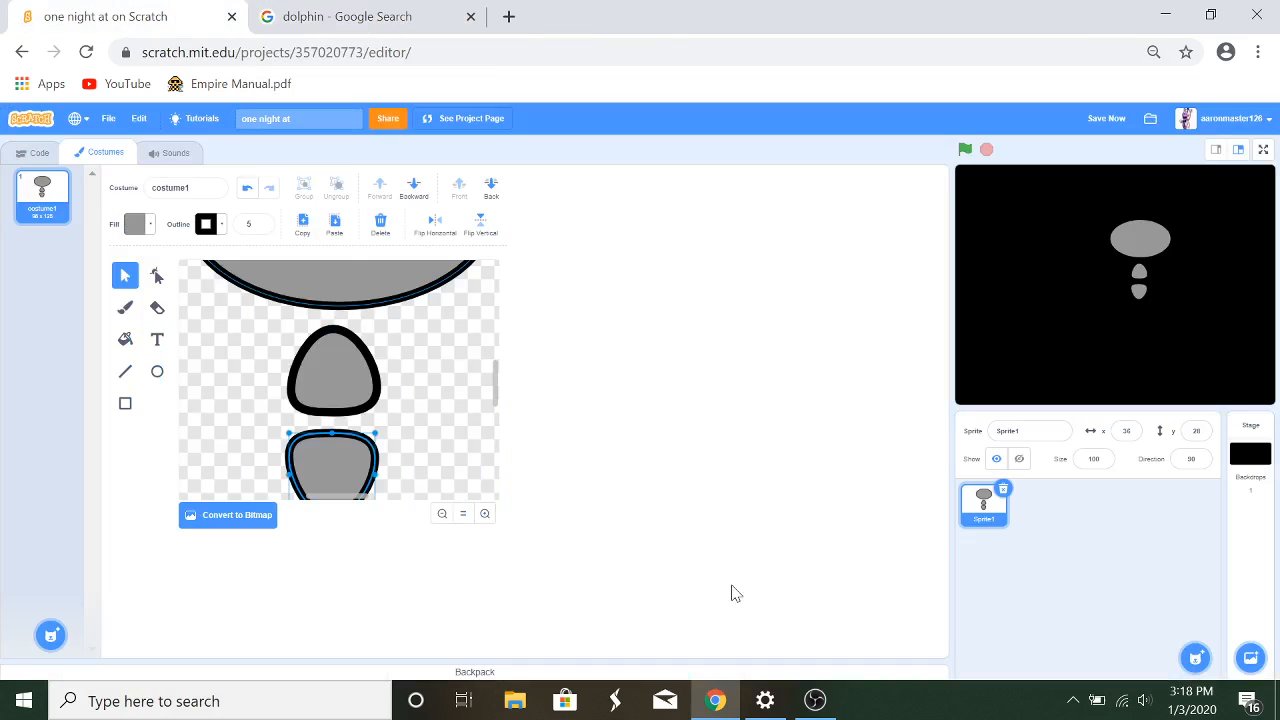
# Step: Brighten the fill of the flipped lower shape to a lighter grey, using the dolphin photo as color reference
pyautogui.click(441, 514)
pyautogui.click(441, 514)
pyautogui.rightClick(440, 515)
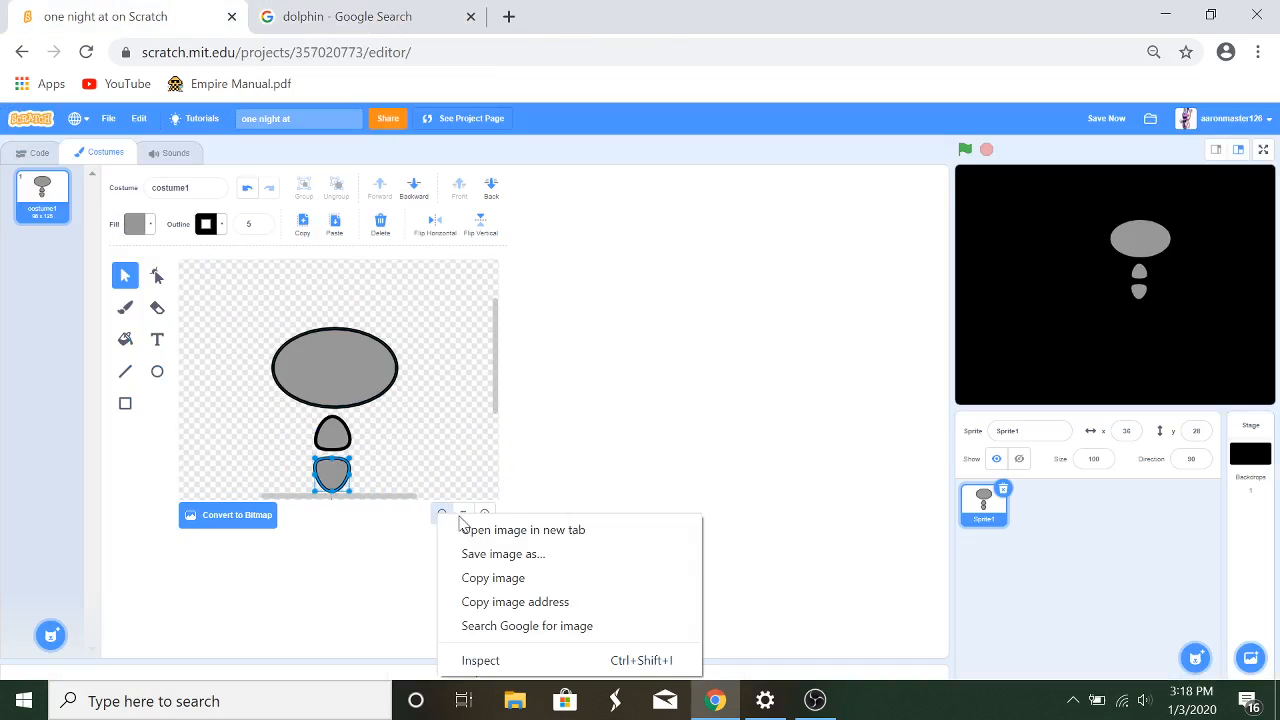
pyautogui.press('Escape')
pyautogui.click(370, 16)
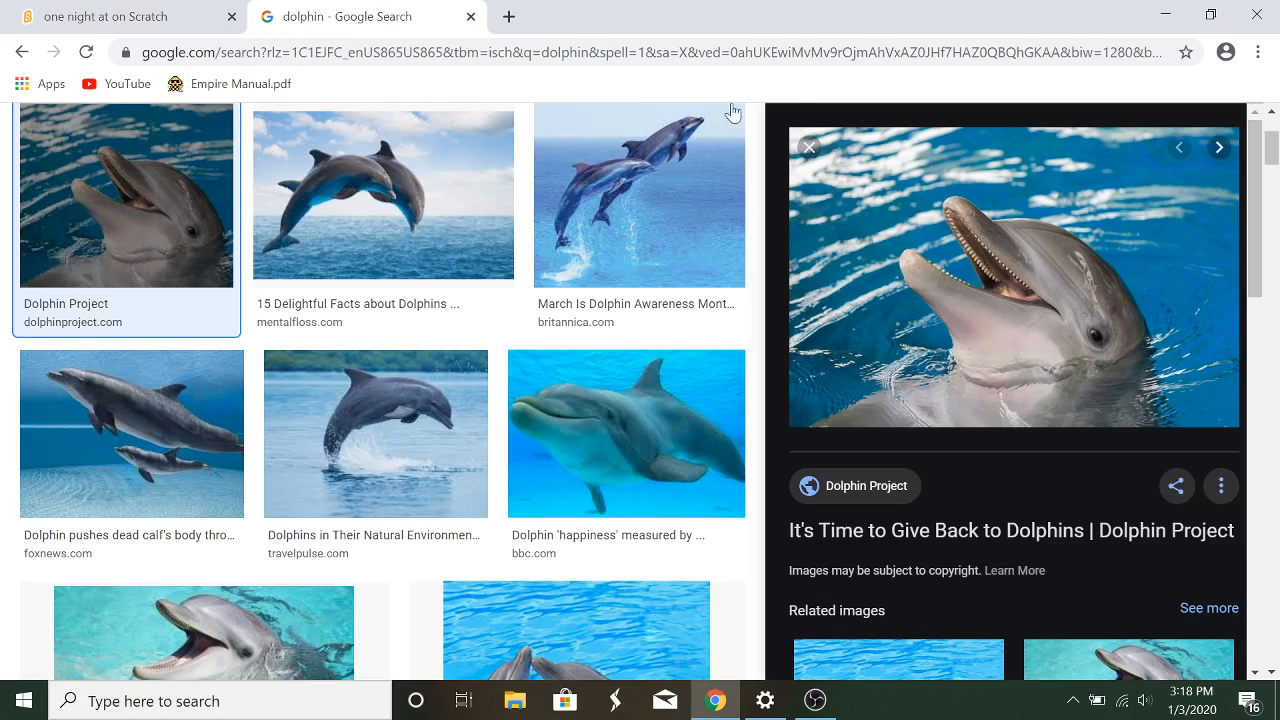
pyautogui.click(150, 16)
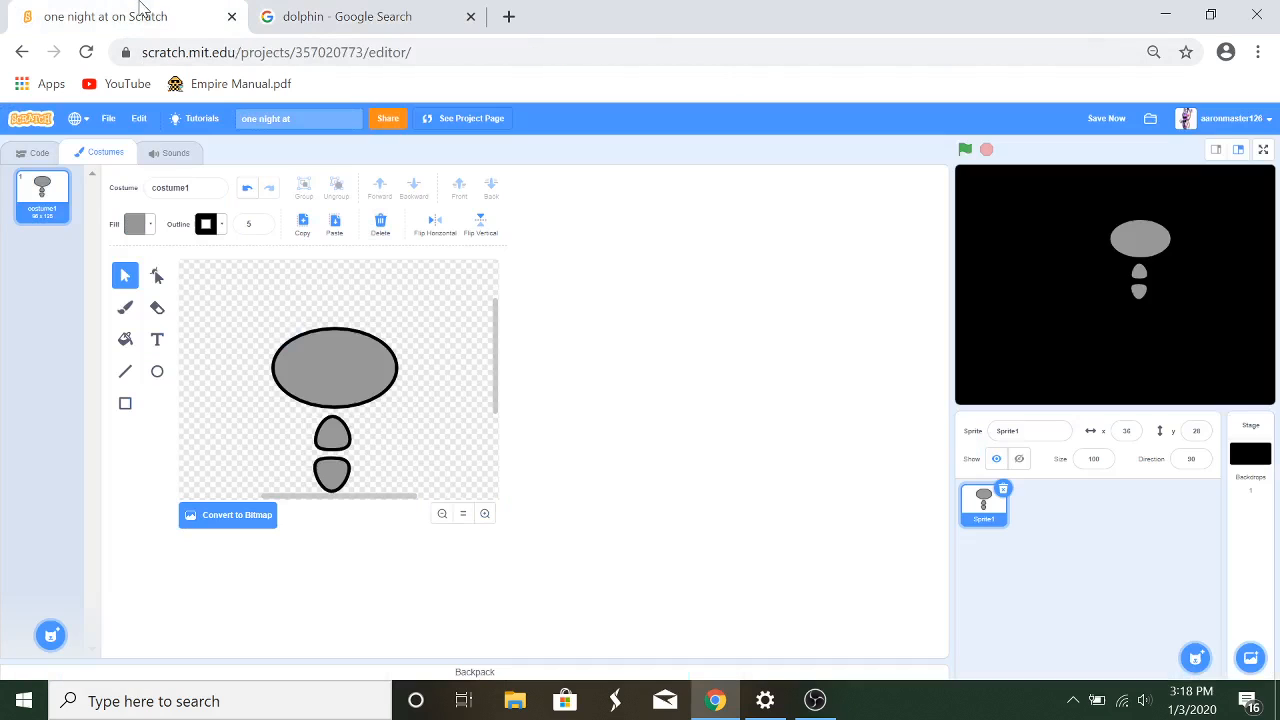
pyautogui.click(343, 485)
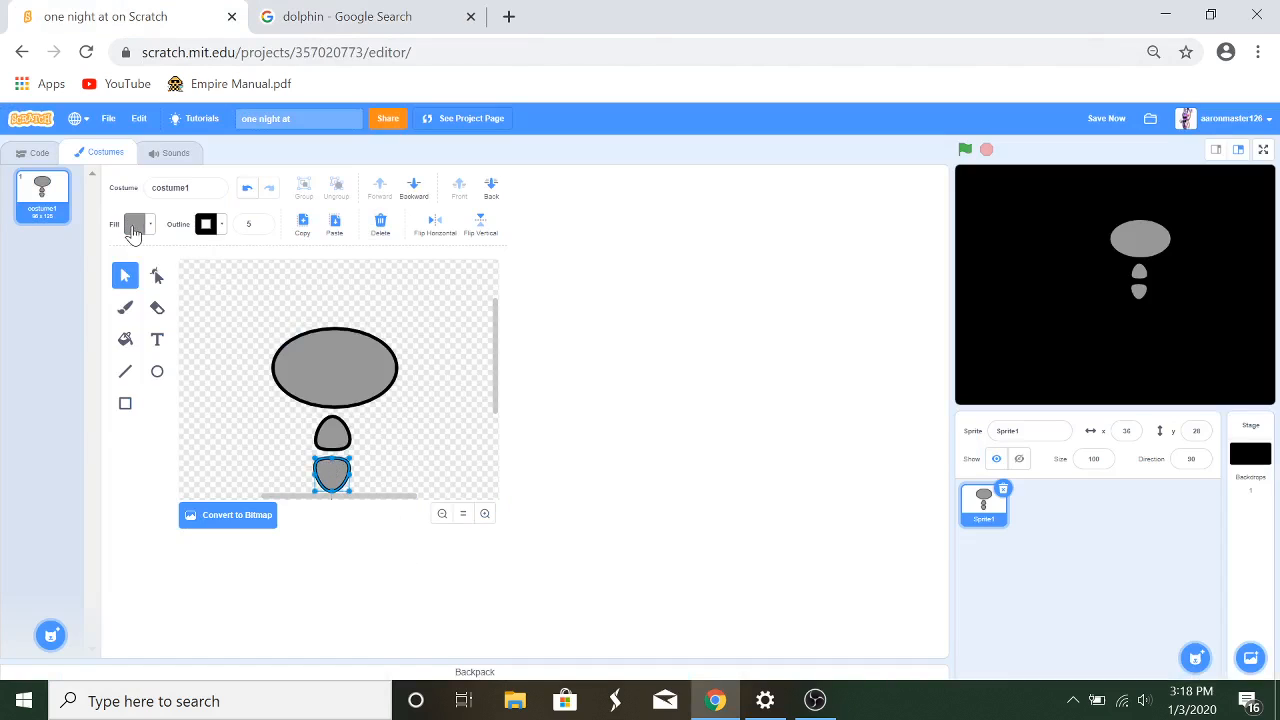
pyautogui.click(134, 228)
pyautogui.moveTo(143, 379); pyautogui.dragTo(152, 385)
pyautogui.click(254, 424)
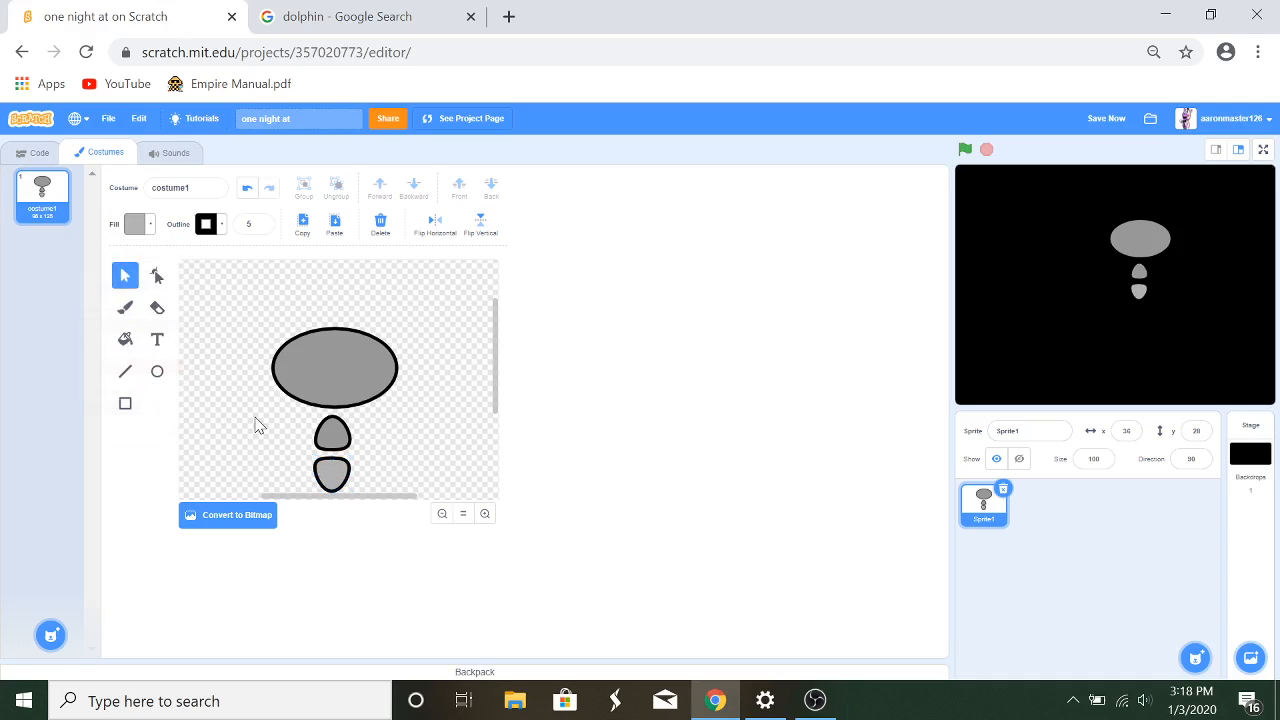
pyautogui.moveTo(272, 418); pyautogui.dragTo(366, 484)
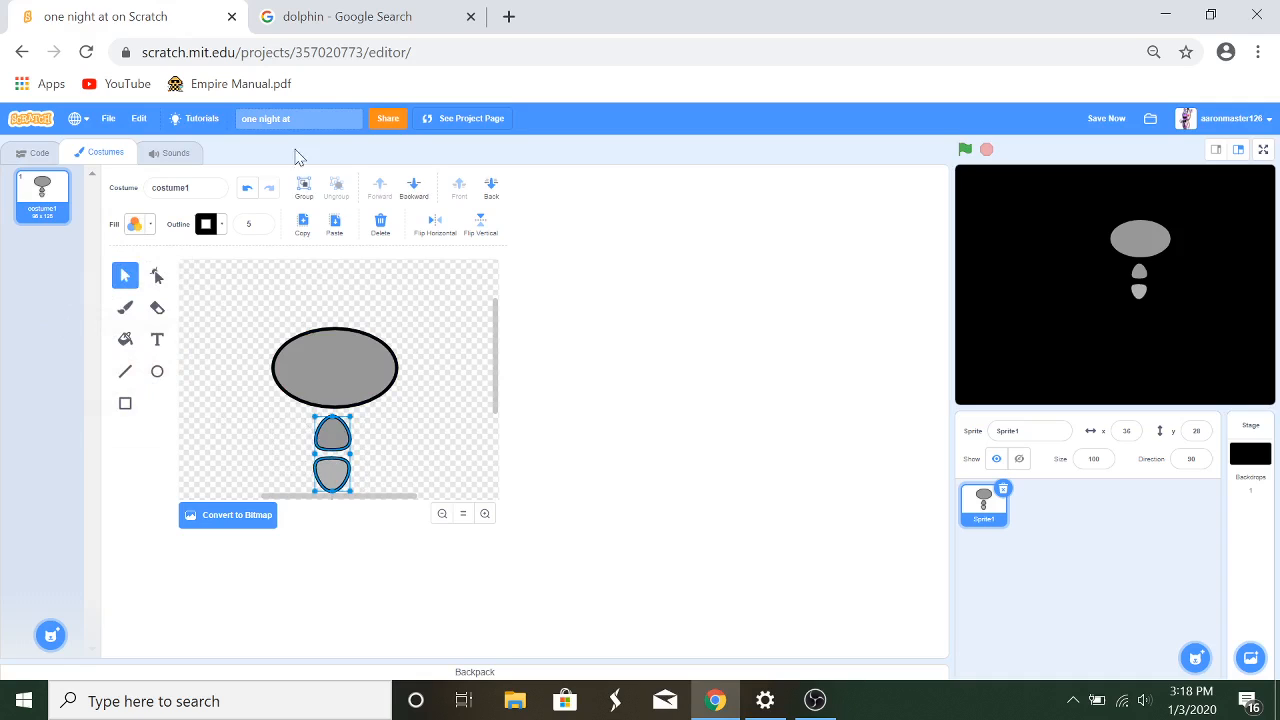
pyautogui.click(416, 420)
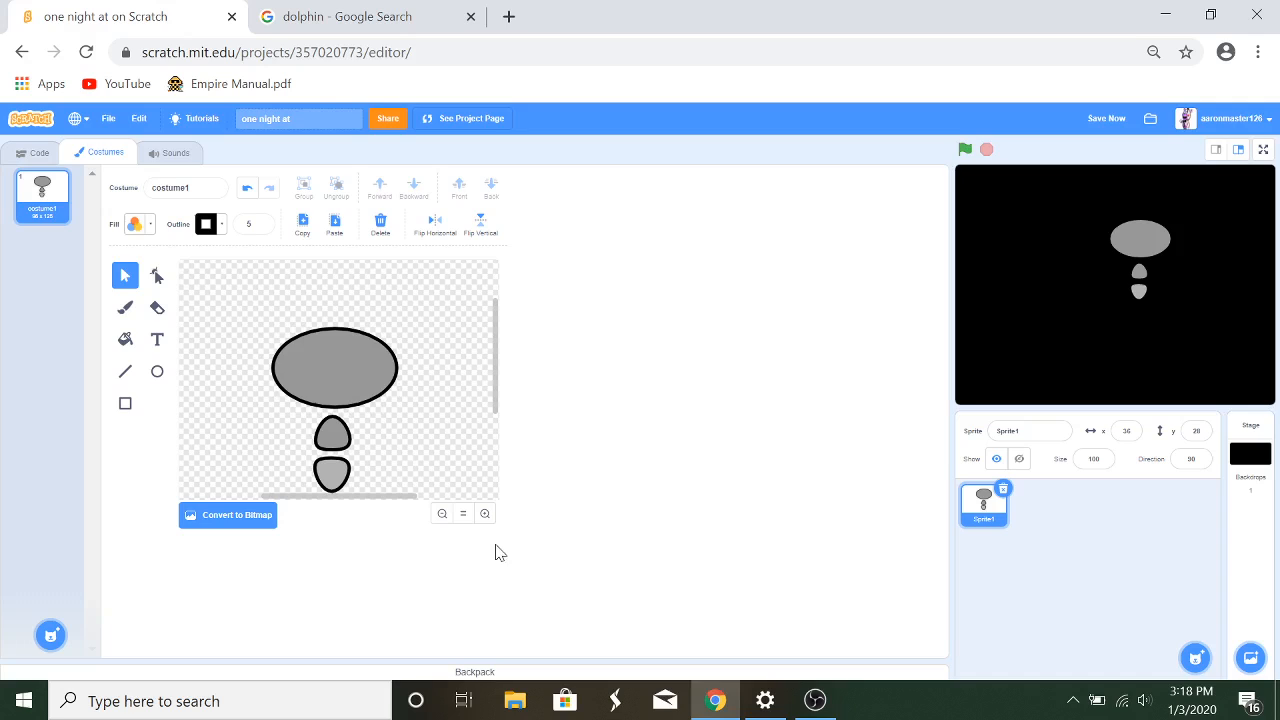
# Step: Draw a small upright rectangle up and left of the large ellipse and fill it white with saturation 0 and brightness 100
pyautogui.click(125, 404)
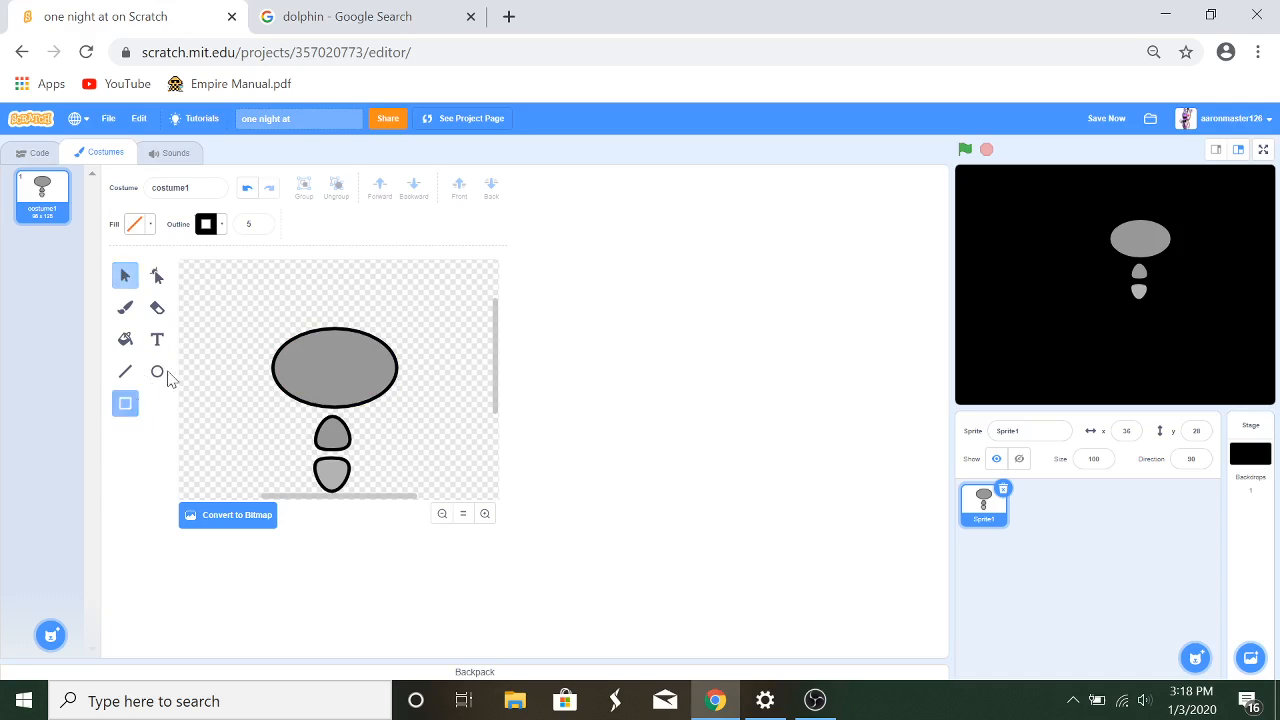
pyautogui.moveTo(214, 284); pyautogui.dragTo(228, 304)
pyautogui.click(137, 225)
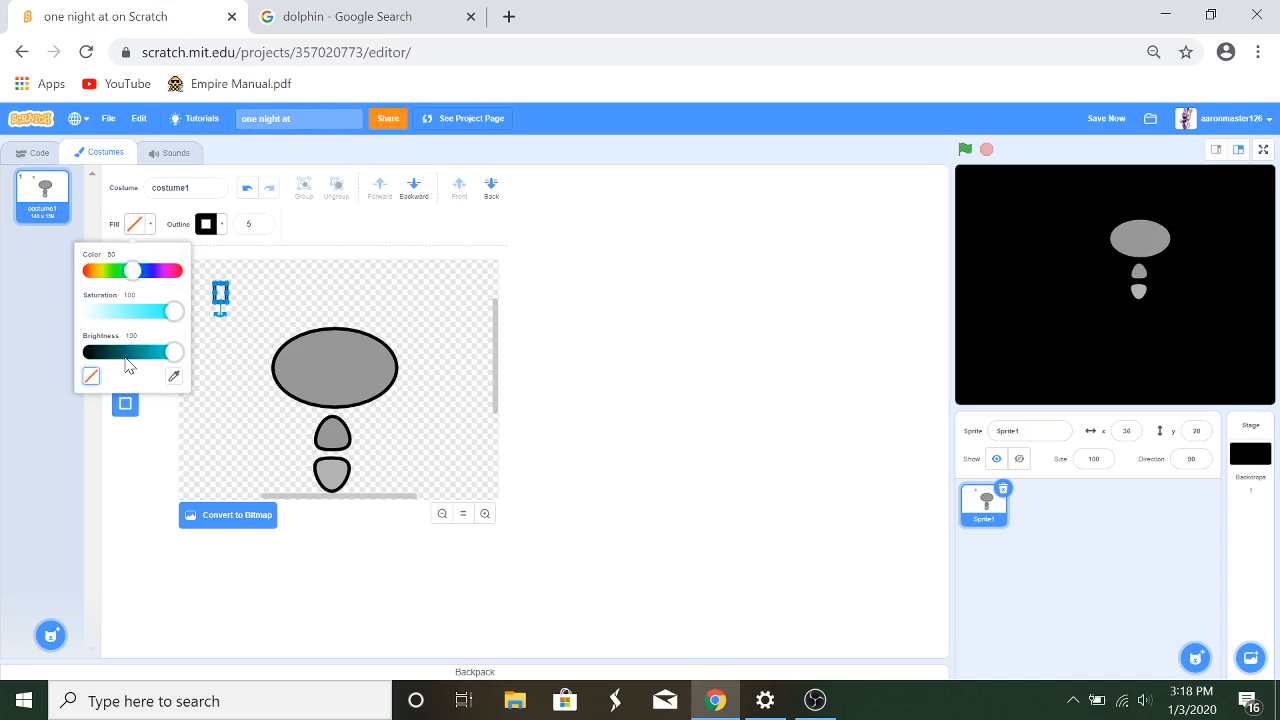
pyautogui.click(128, 352)
pyautogui.moveTo(128, 352); pyautogui.dragTo(192, 357)
pyautogui.moveTo(170, 314); pyautogui.dragTo(44, 316)
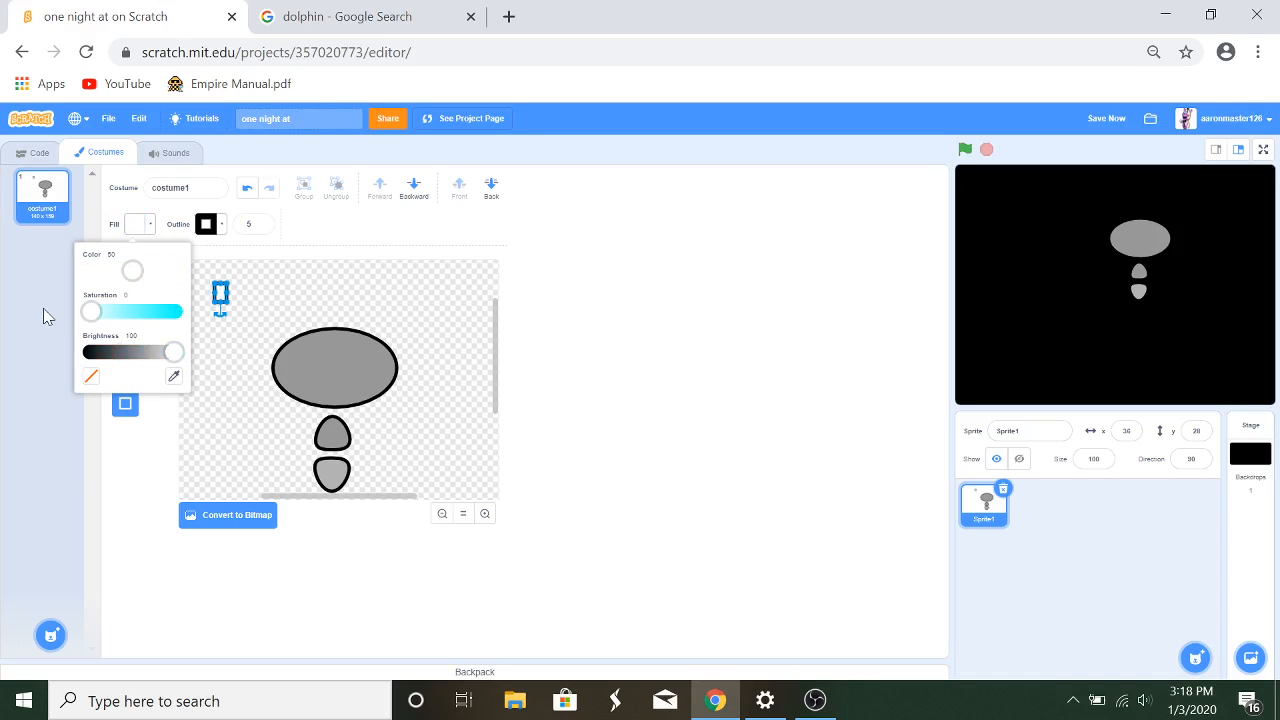
# Step: Check the dolphin photo and reduce the white rectangle's outline width to 2
pyautogui.click(312, 18)
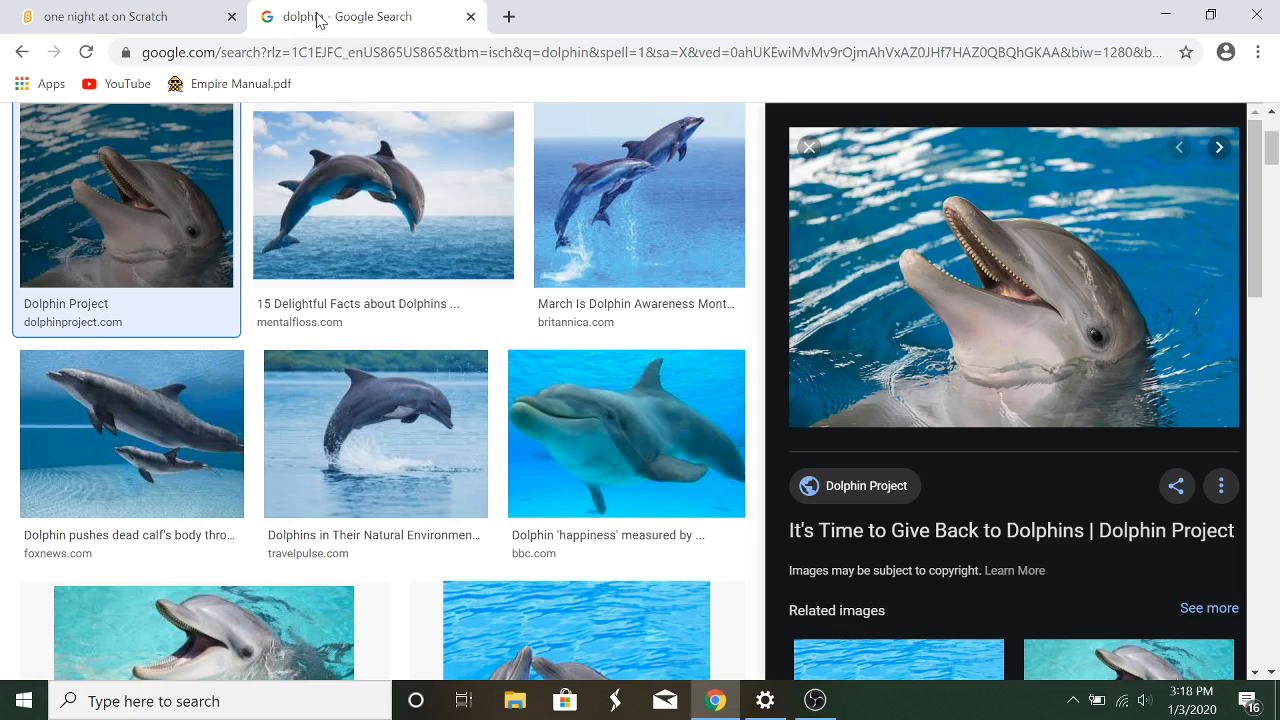
pyautogui.click(140, 17)
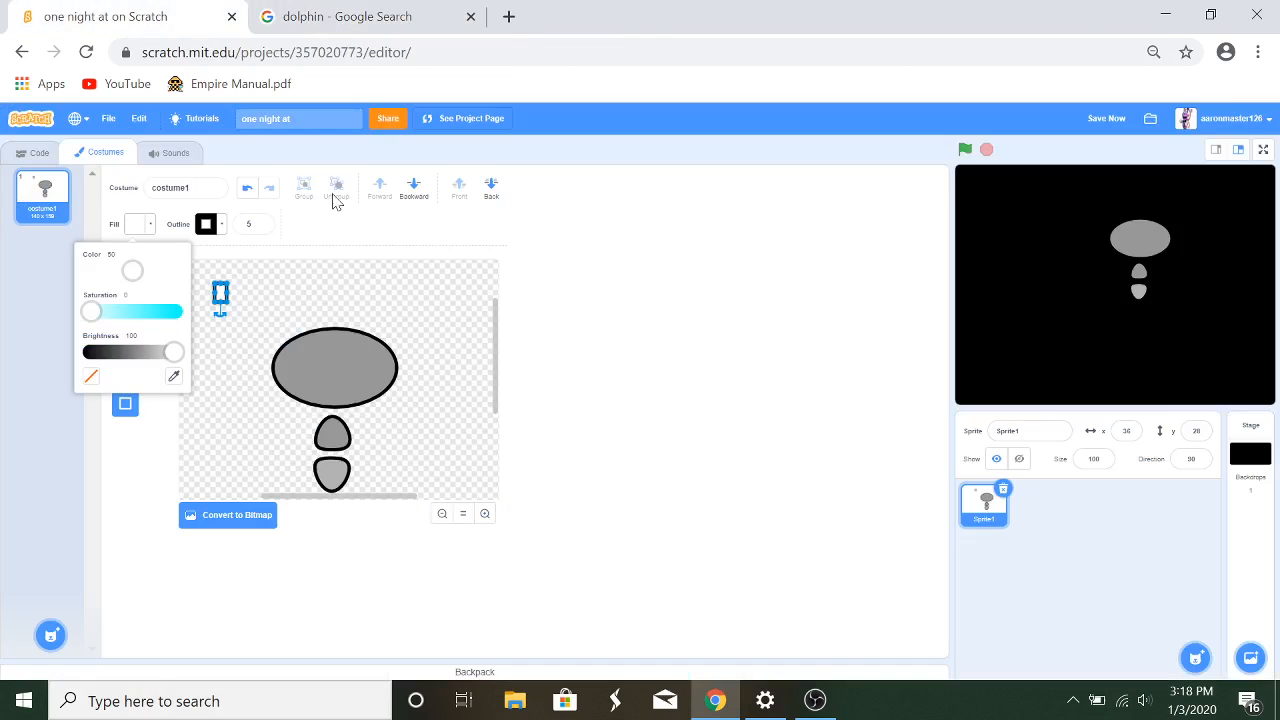
pyautogui.click(464, 465)
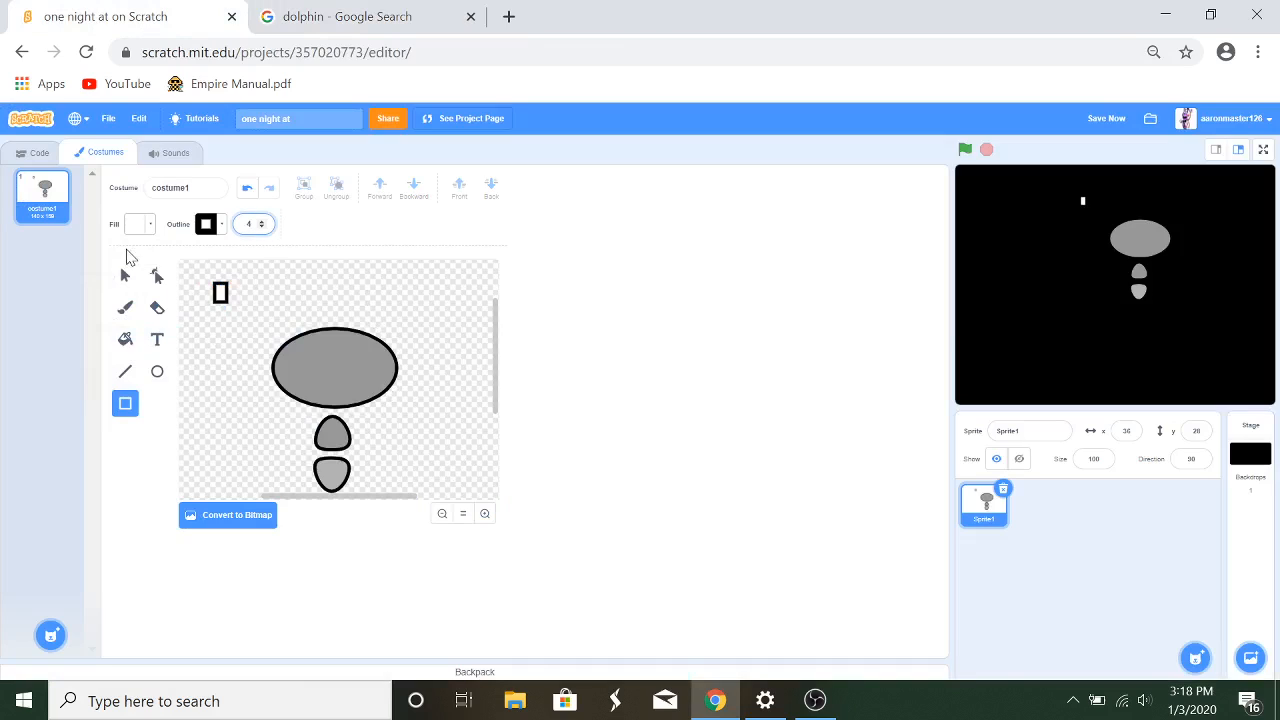
pyautogui.click(125, 275)
pyautogui.click(219, 292)
pyautogui.click(262, 228)
pyautogui.click(262, 228)
pyautogui.click(262, 228)
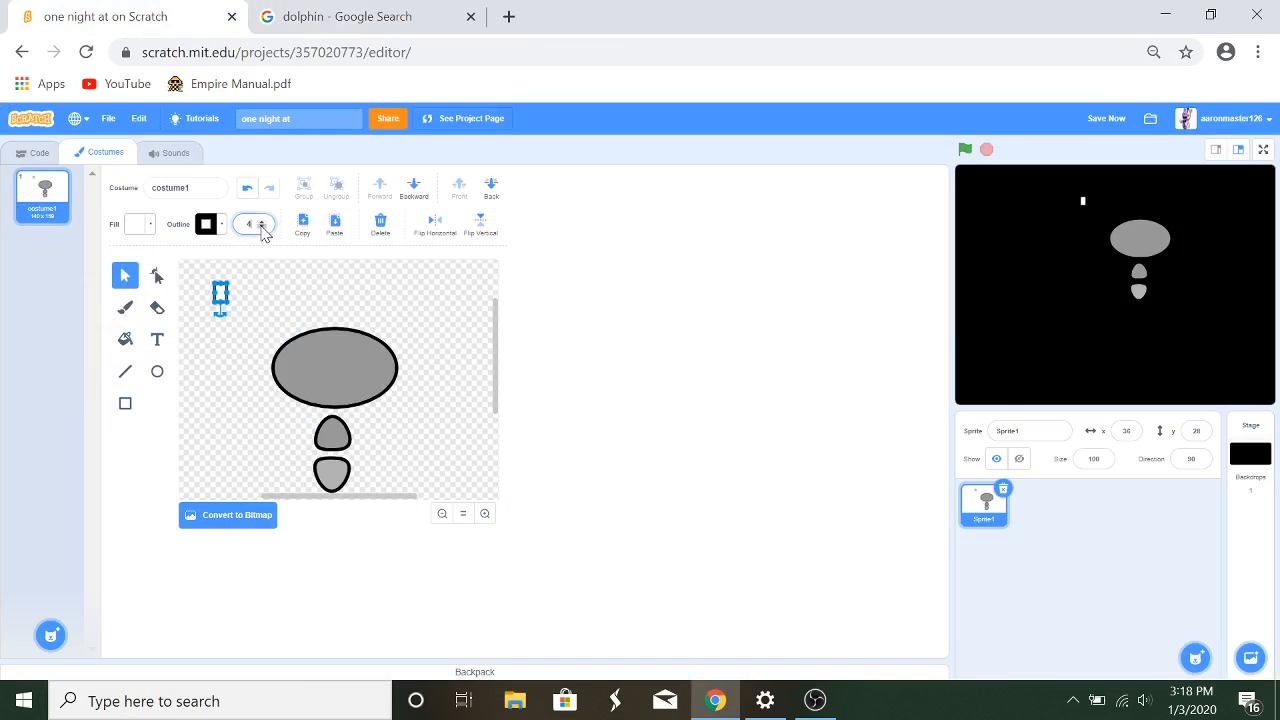
# Step: Try pulling the white rectangle's upper-left corner inward, compare with the dolphin photo, and move the corner back out
pyautogui.click(487, 516)
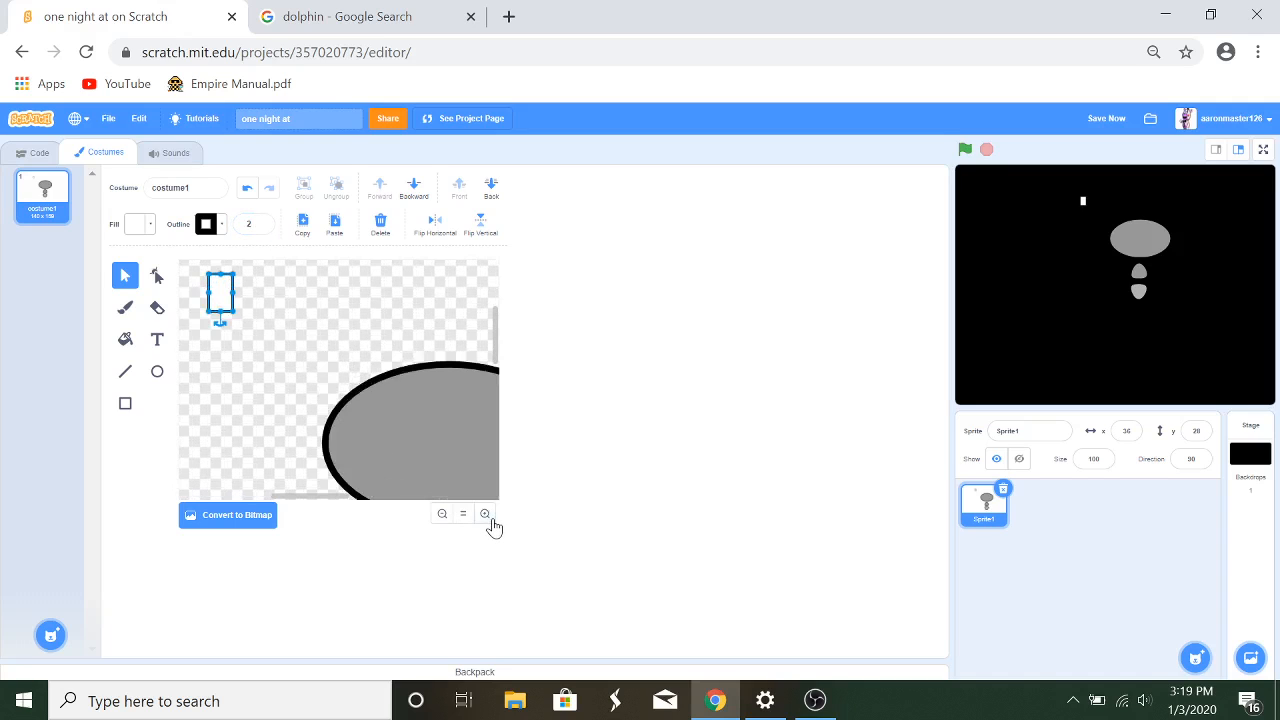
pyautogui.click(488, 518)
pyautogui.click(488, 518)
pyautogui.click(488, 518)
pyautogui.moveTo(266, 330); pyautogui.dragTo(352, 403)
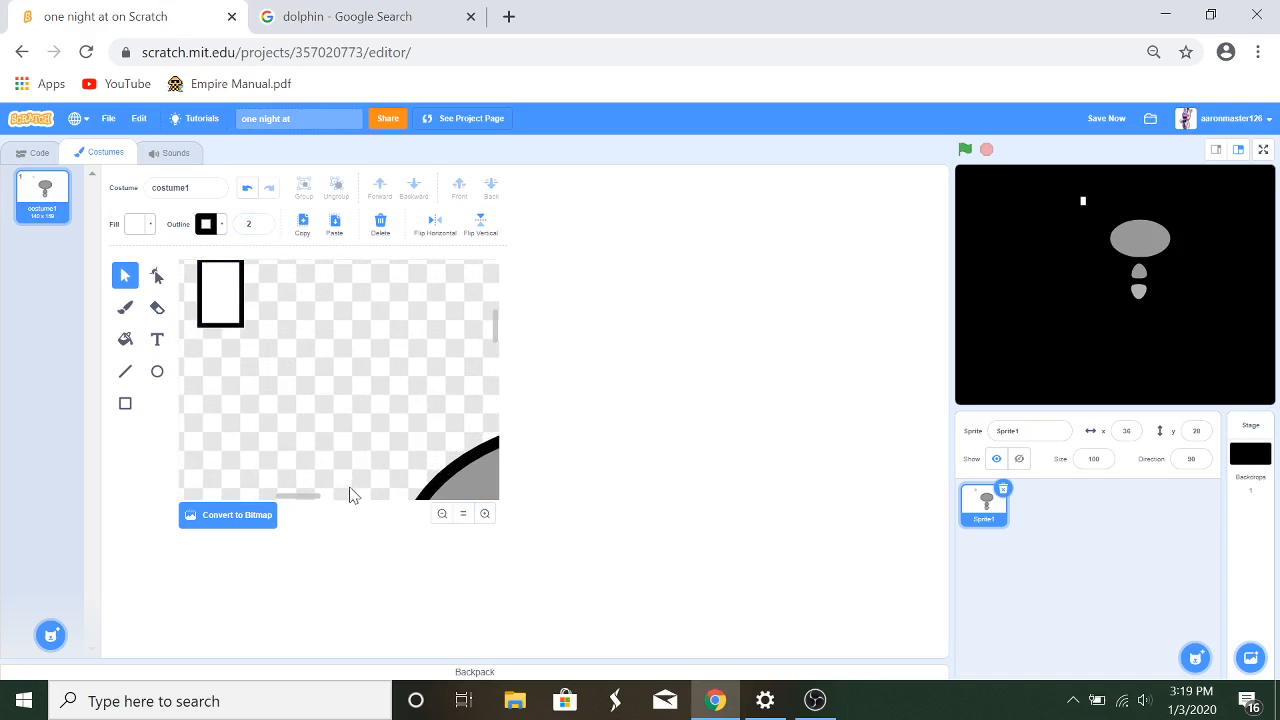
pyautogui.moveTo(290, 496); pyautogui.dragTo(265, 497)
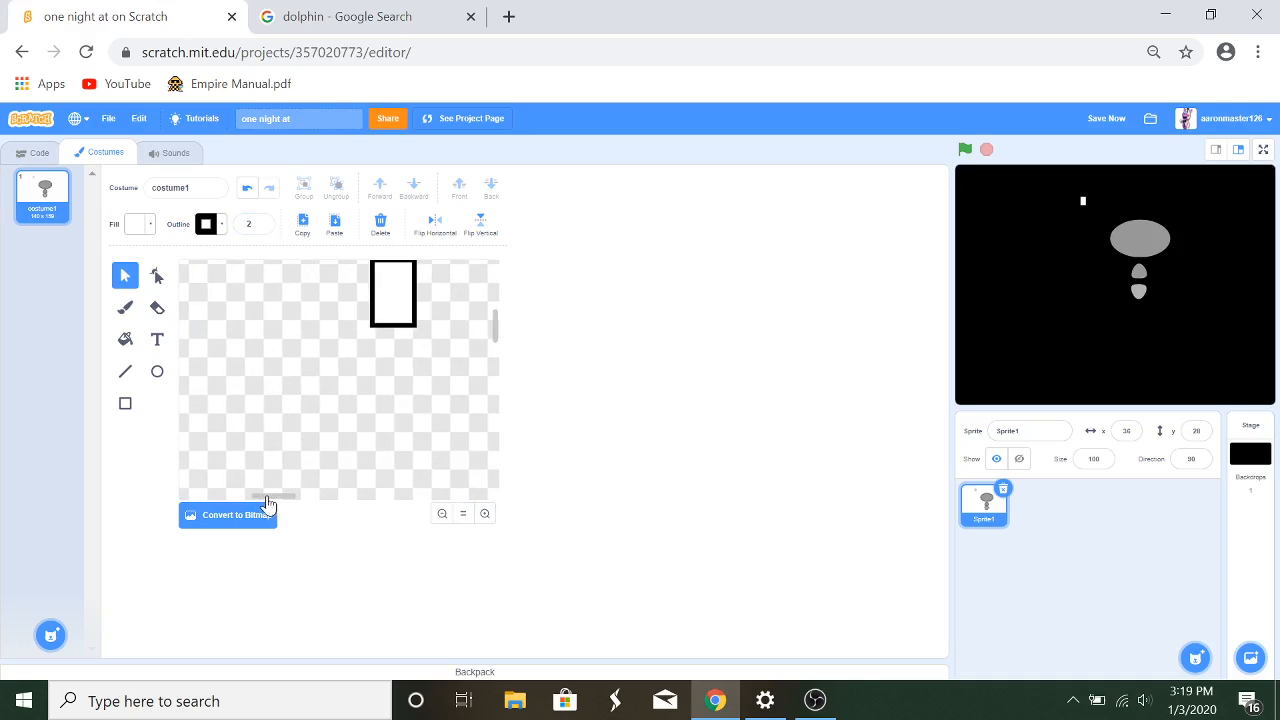
pyautogui.scroll(2, 382, 400)
pyautogui.scroll(-1, 350, 457)
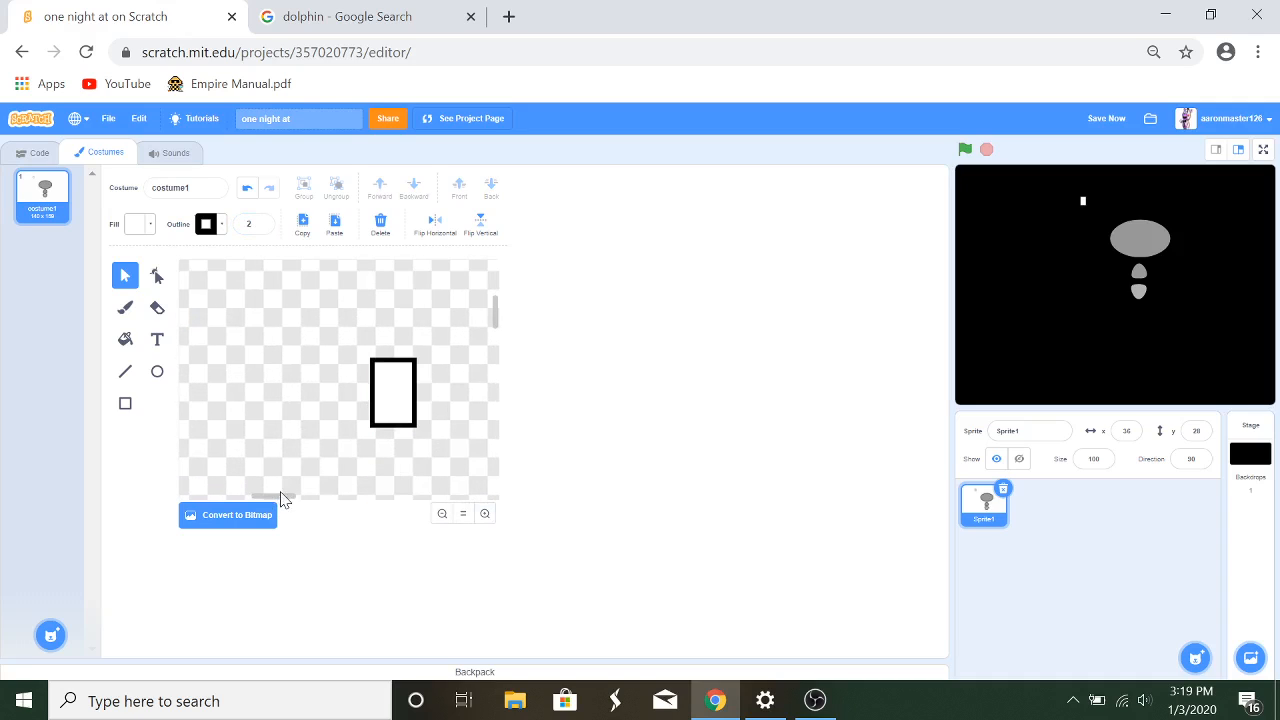
pyautogui.moveTo(285, 498); pyautogui.dragTo(292, 498)
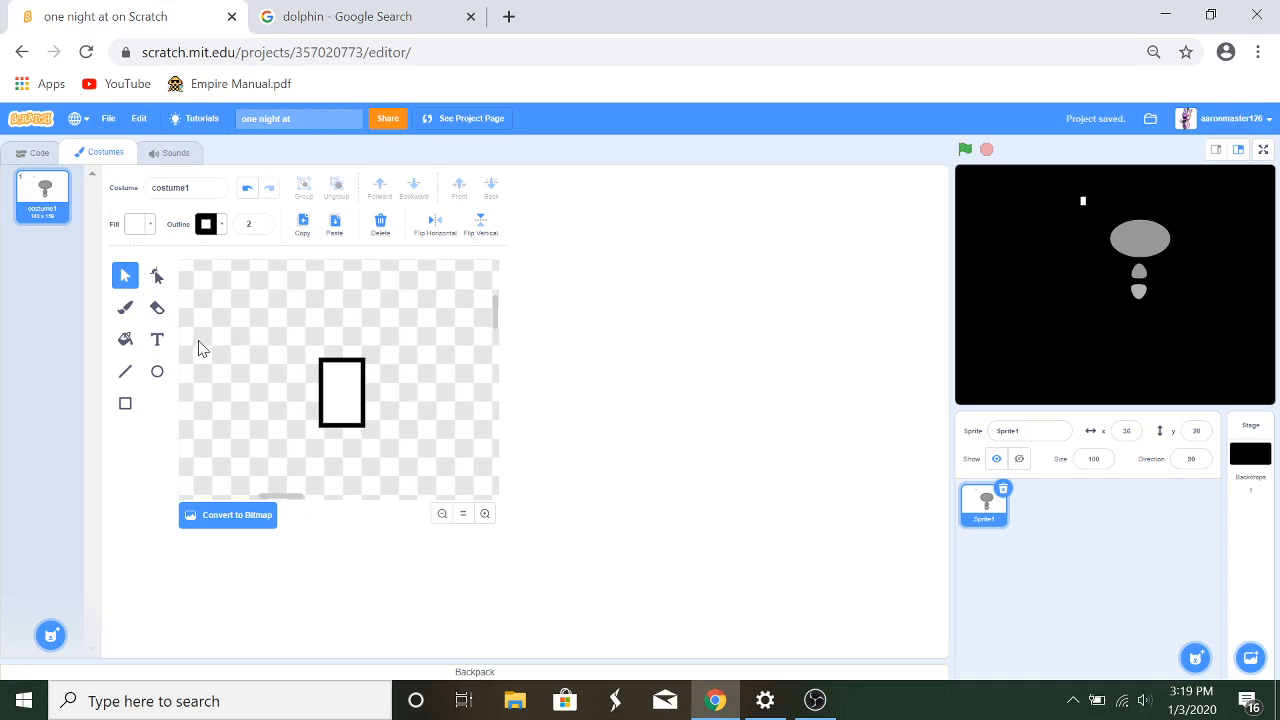
pyautogui.click(344, 413)
pyautogui.click(155, 280)
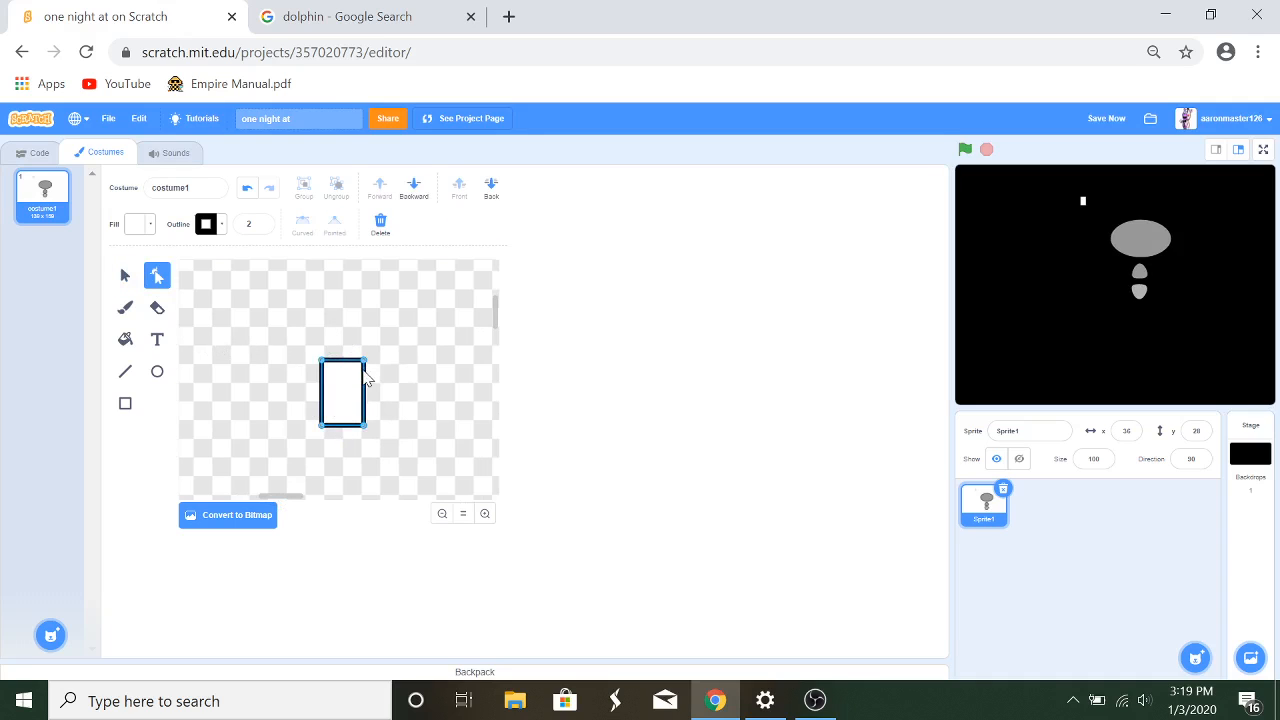
pyautogui.moveTo(322, 361); pyautogui.dragTo(332, 382)
pyautogui.click(345, 17)
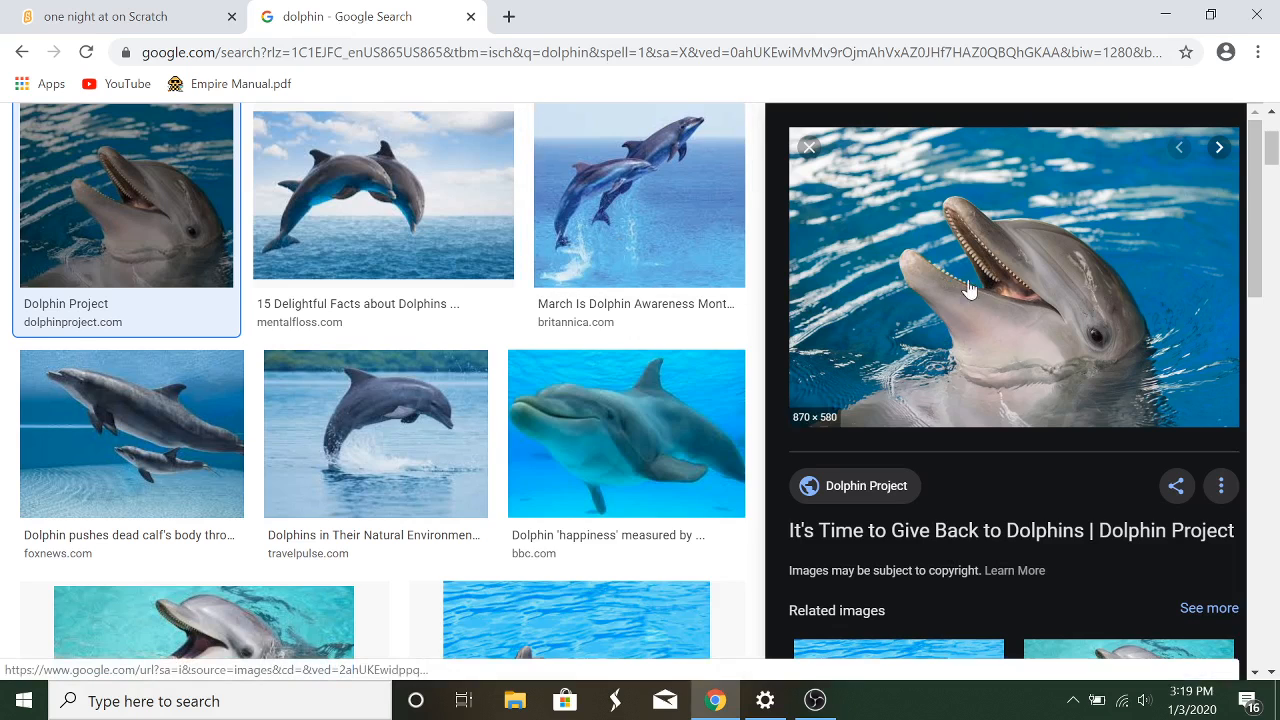
pyautogui.click(120, 10)
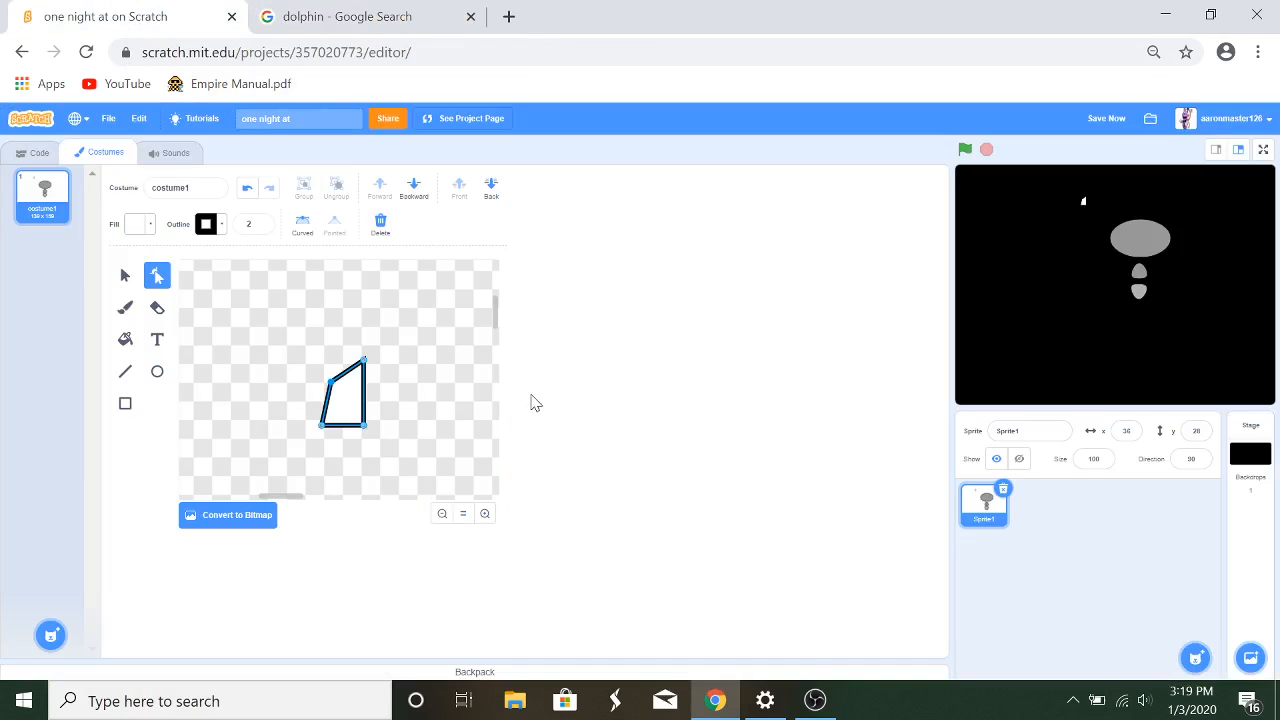
pyautogui.moveTo(332, 384); pyautogui.dragTo(321, 364)
# Step: Bend the rectangle's right side inward with a curved middle point and round its upper-right corner
pyautogui.moveTo(365, 400); pyautogui.dragTo(349, 393)
pyautogui.doubleClick(350, 394)
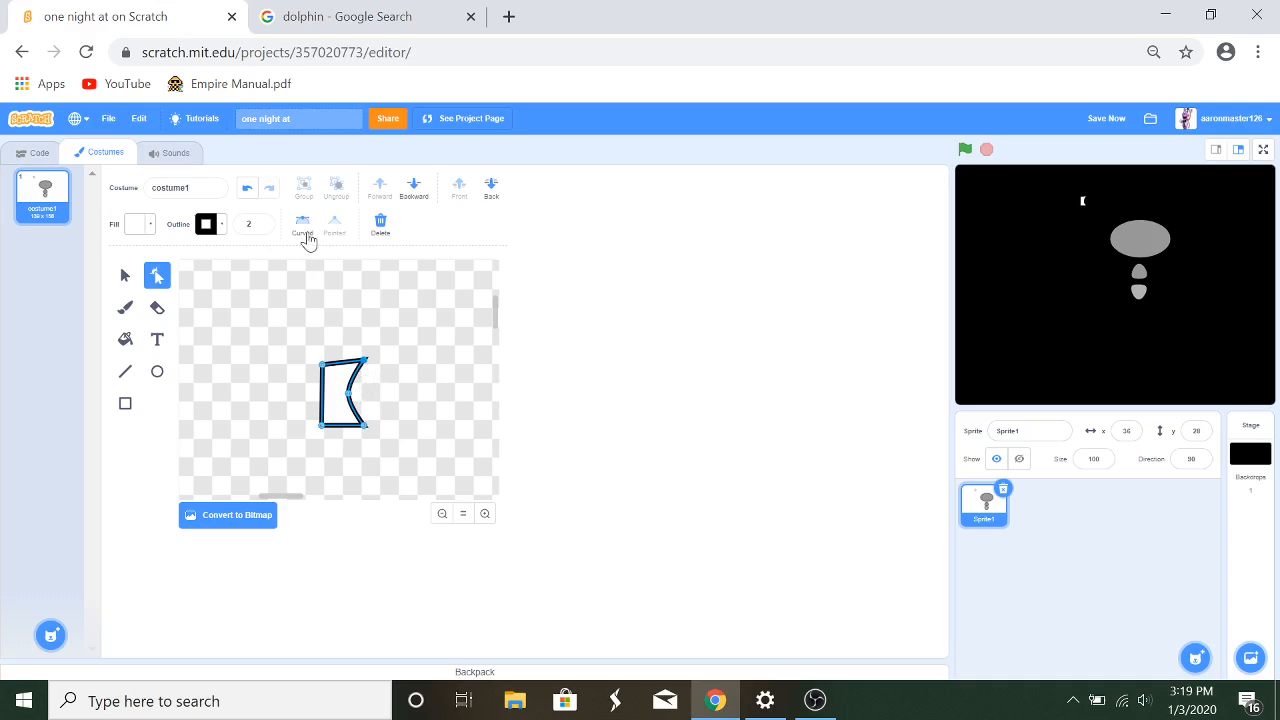
pyautogui.click(304, 226)
pyautogui.moveTo(370, 372); pyautogui.dragTo(366, 365)
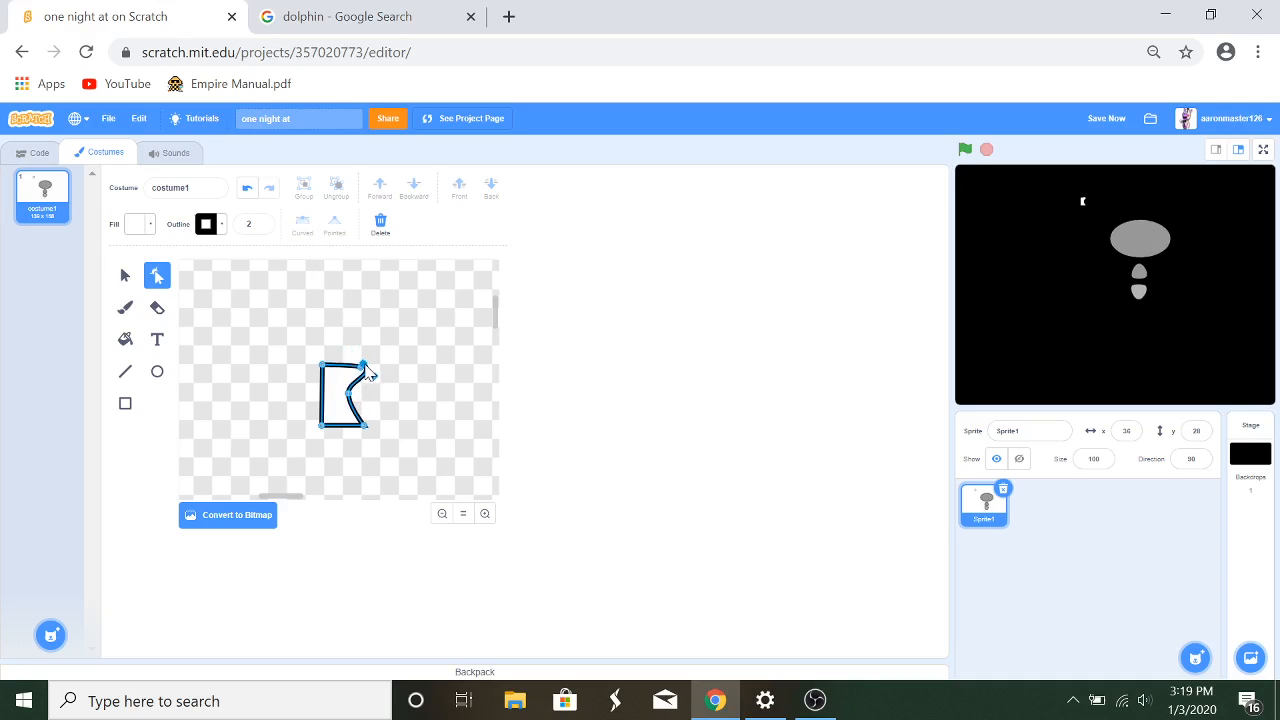
pyautogui.click(366, 371)
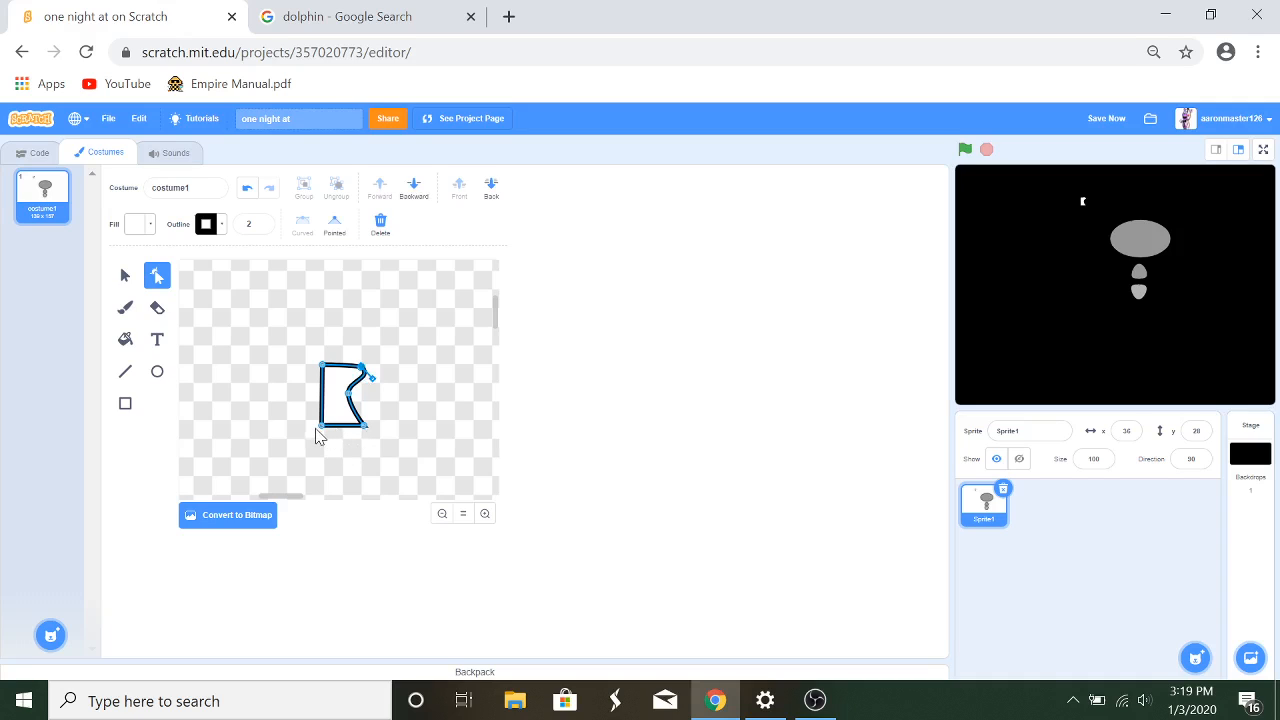
# Step: Lower the shape's bottom-left corner slightly and make its bottom-left, top-left and bottom-right points curved
pyautogui.moveTo(321, 427); pyautogui.dragTo(321, 434)
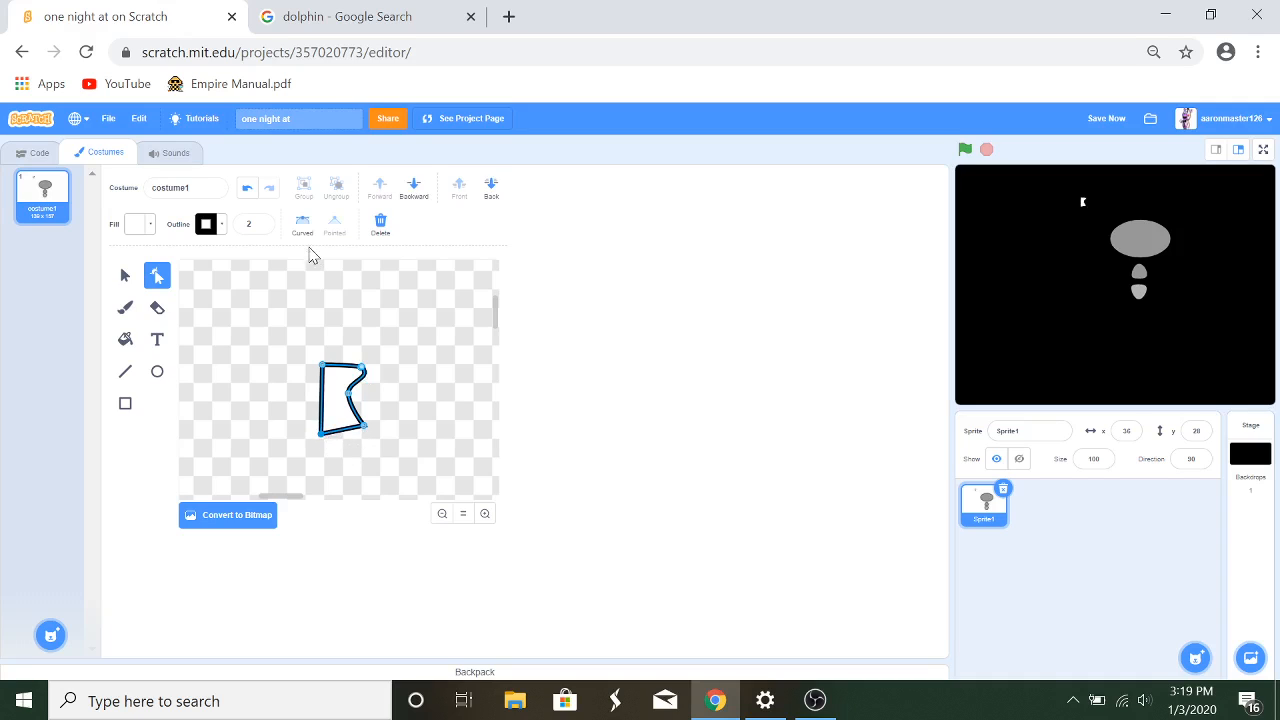
pyautogui.click(302, 225)
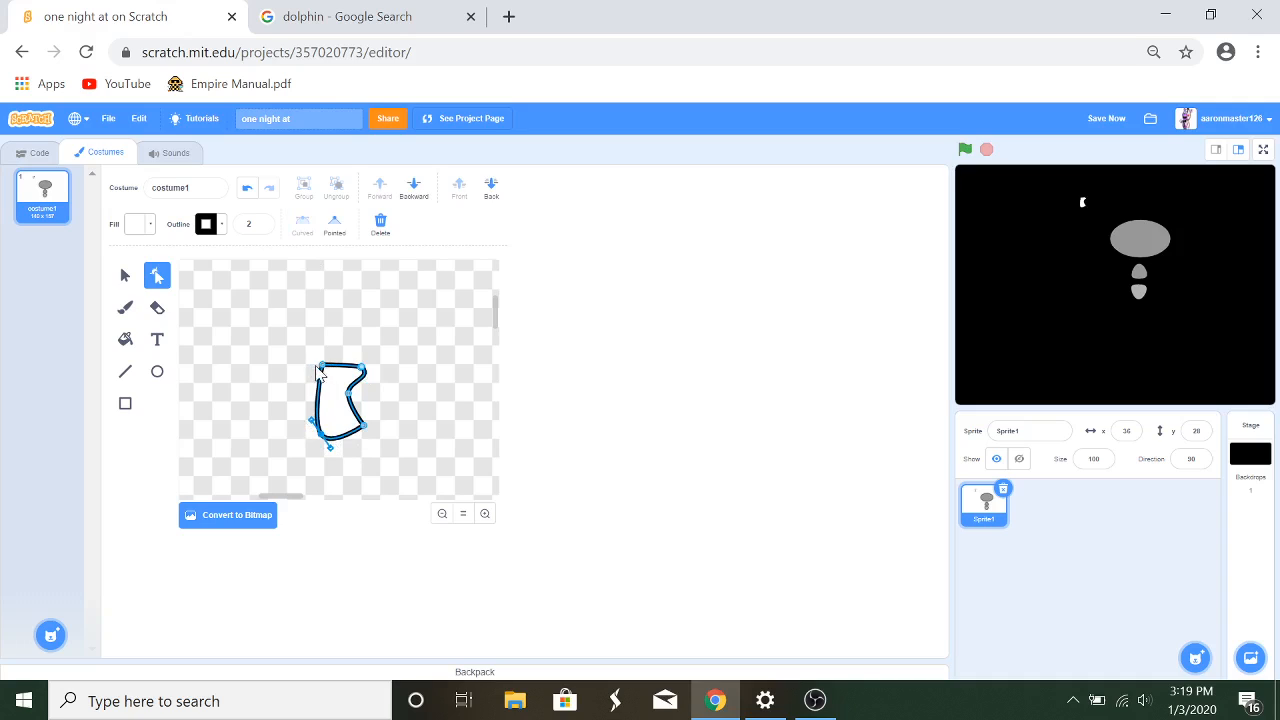
pyautogui.click(324, 368)
pyautogui.click(298, 234)
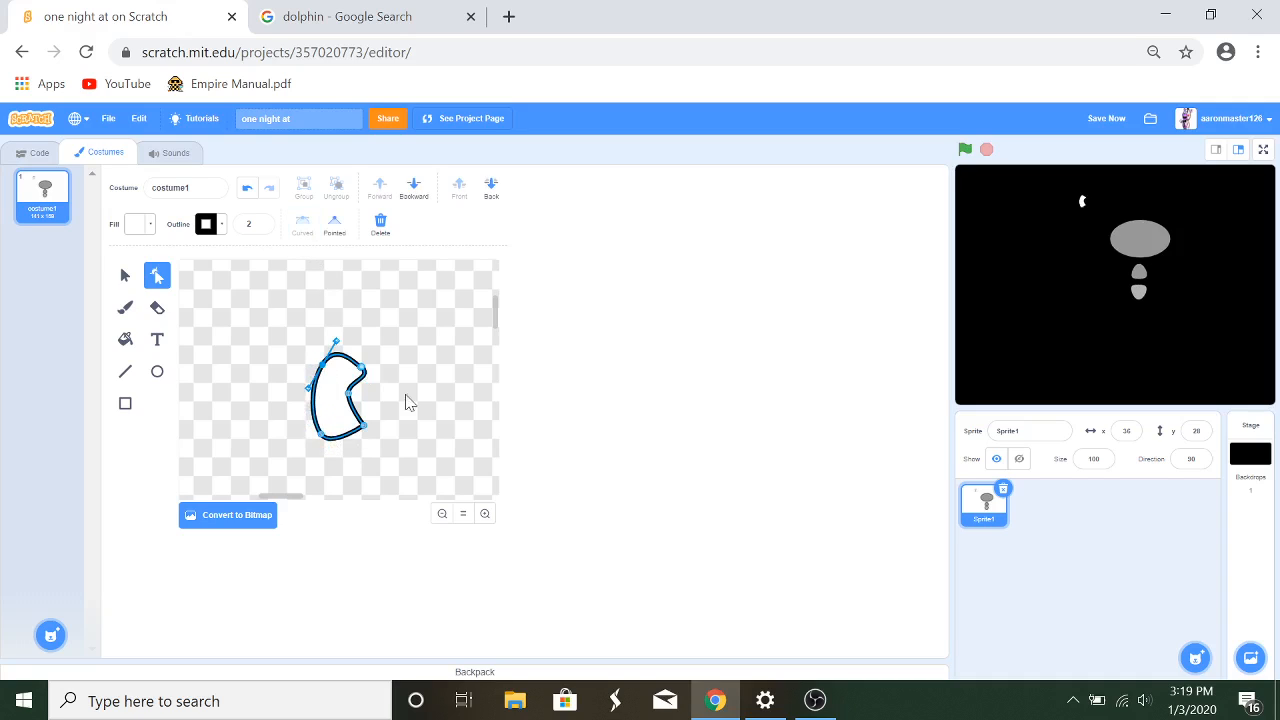
pyautogui.click(365, 428)
pyautogui.click(303, 218)
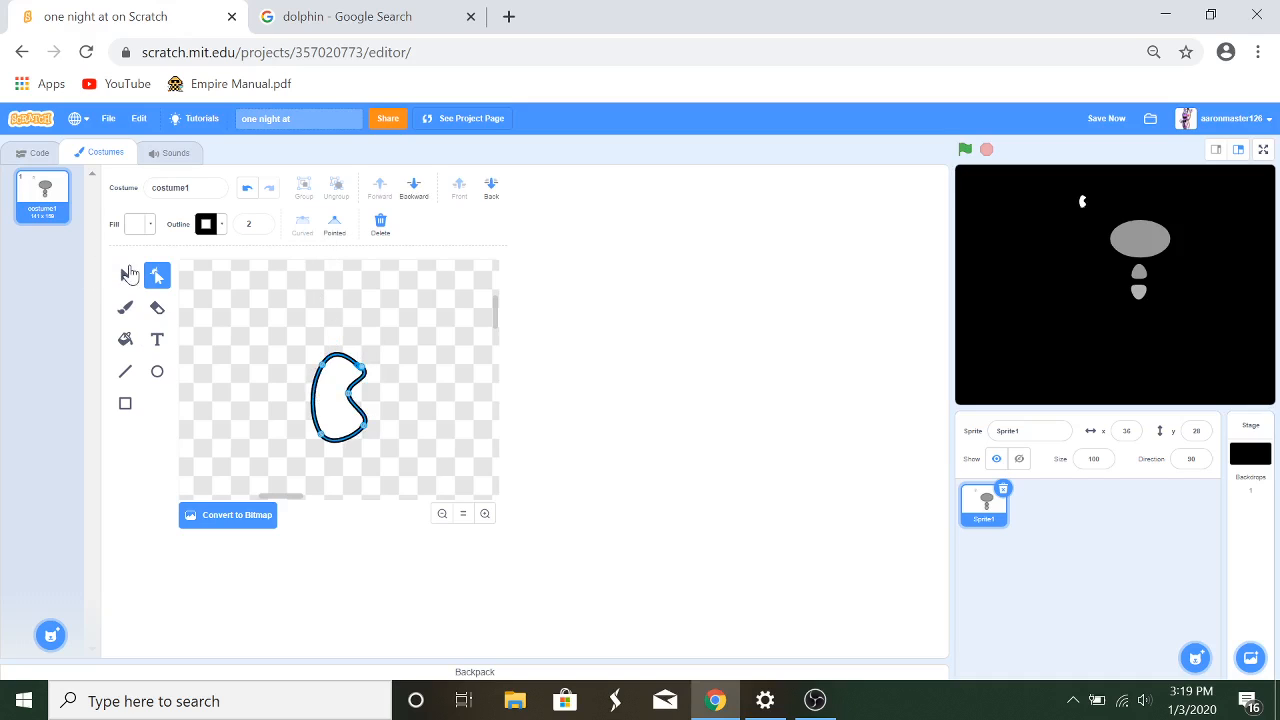
# Step: Copy the curved white tooth shape and delete the original
pyautogui.click(129, 274)
pyautogui.click(330, 426)
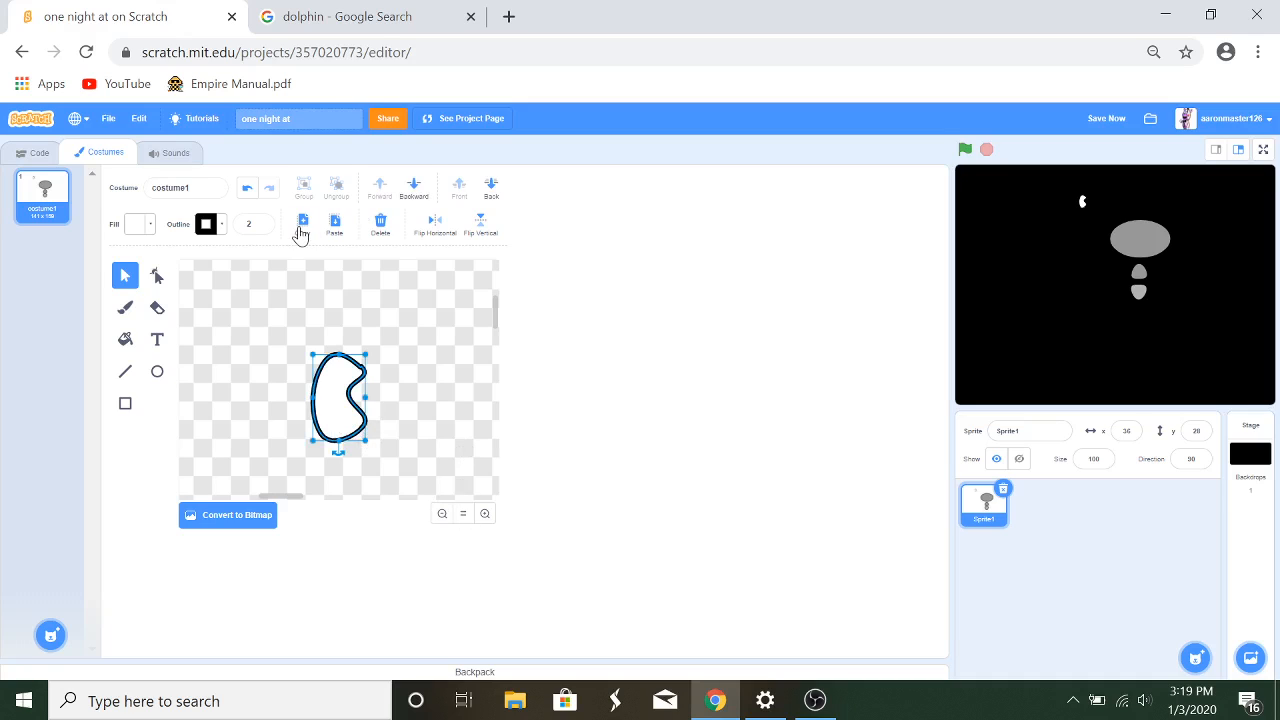
pyautogui.click(380, 222)
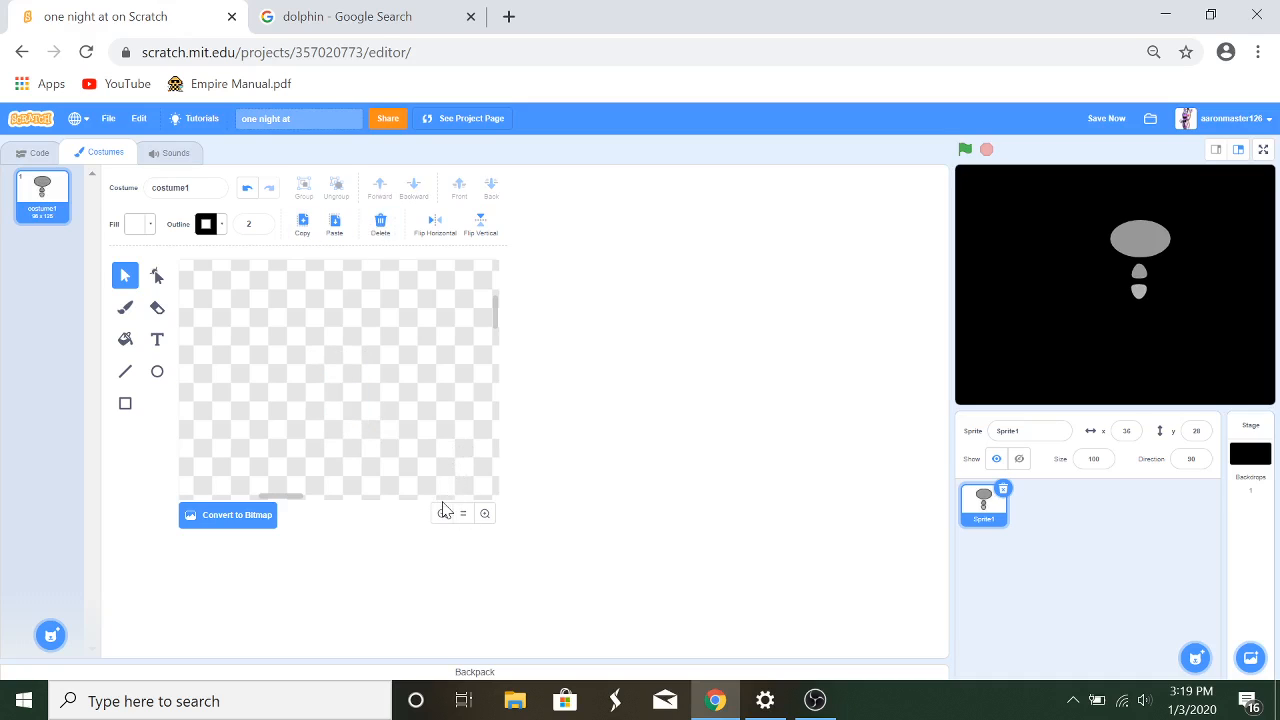
# Step: Paste the copied white tooth shape into the costume
pyautogui.click(442, 514)
pyautogui.click(442, 514)
pyautogui.click(442, 514)
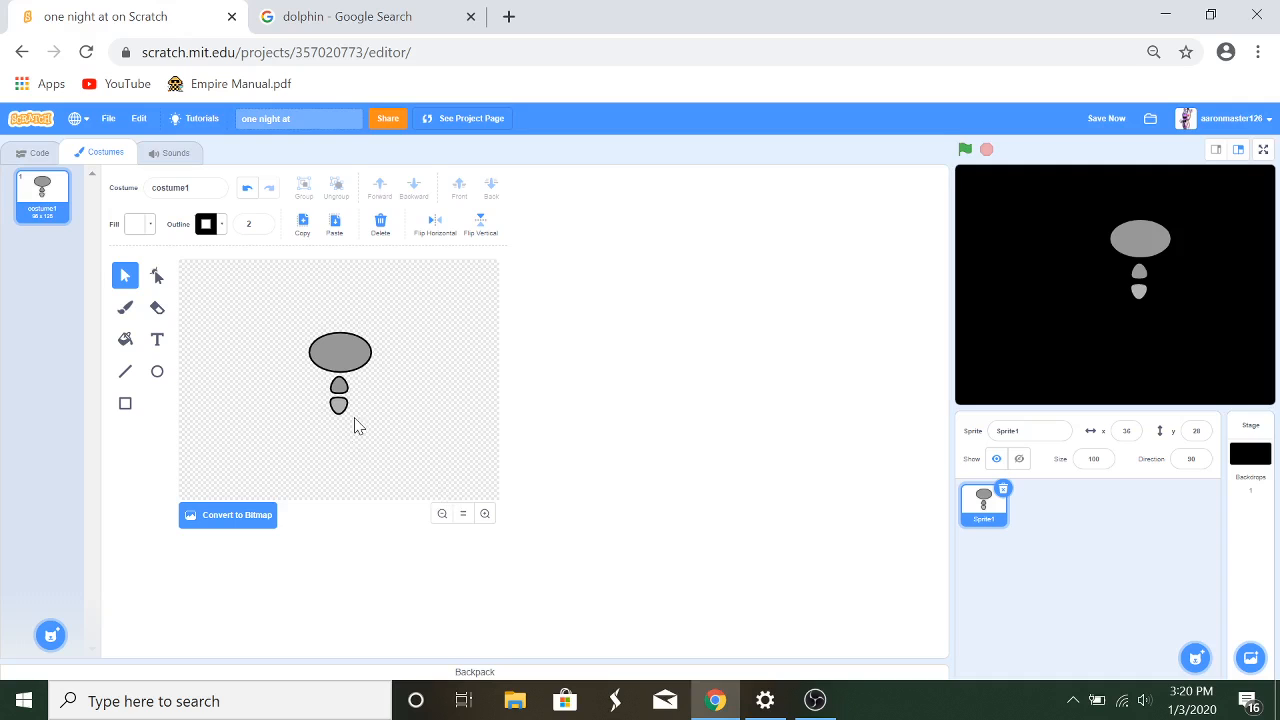
pyautogui.click(485, 514)
pyautogui.click(485, 514)
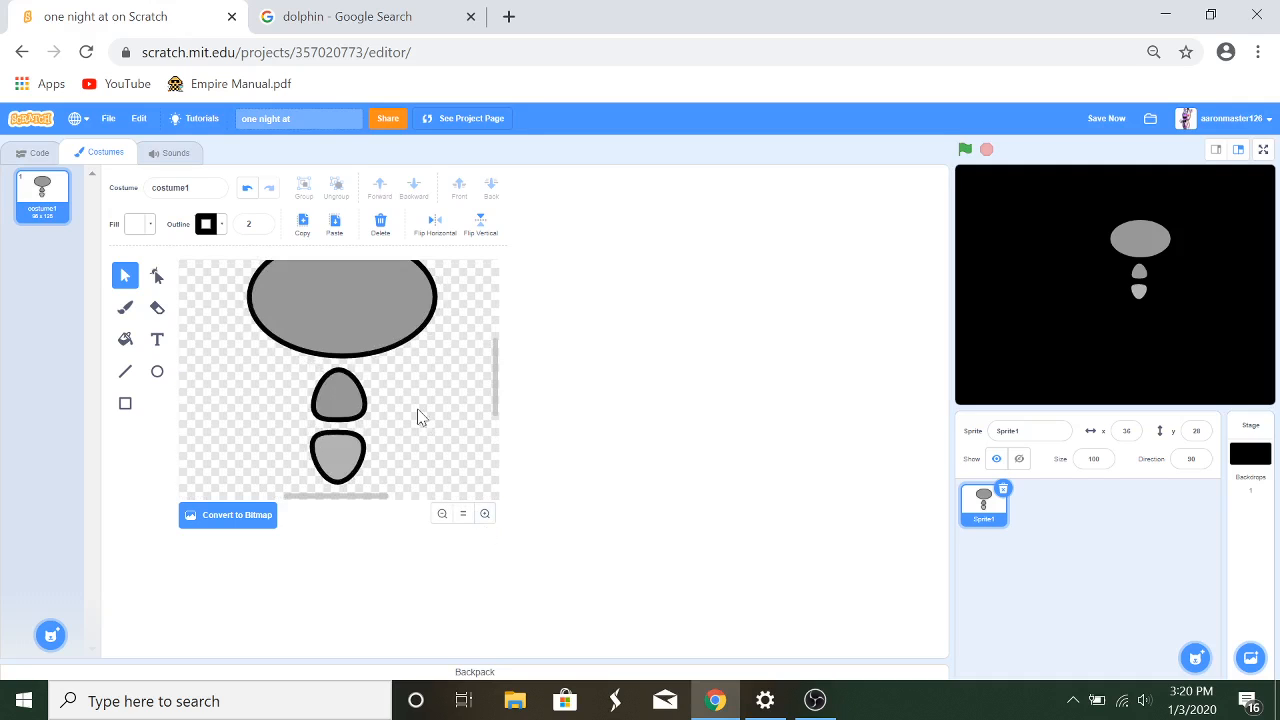
pyautogui.scroll(-1, 421, 417)
pyautogui.click(485, 514)
pyautogui.scroll(1, 422, 415)
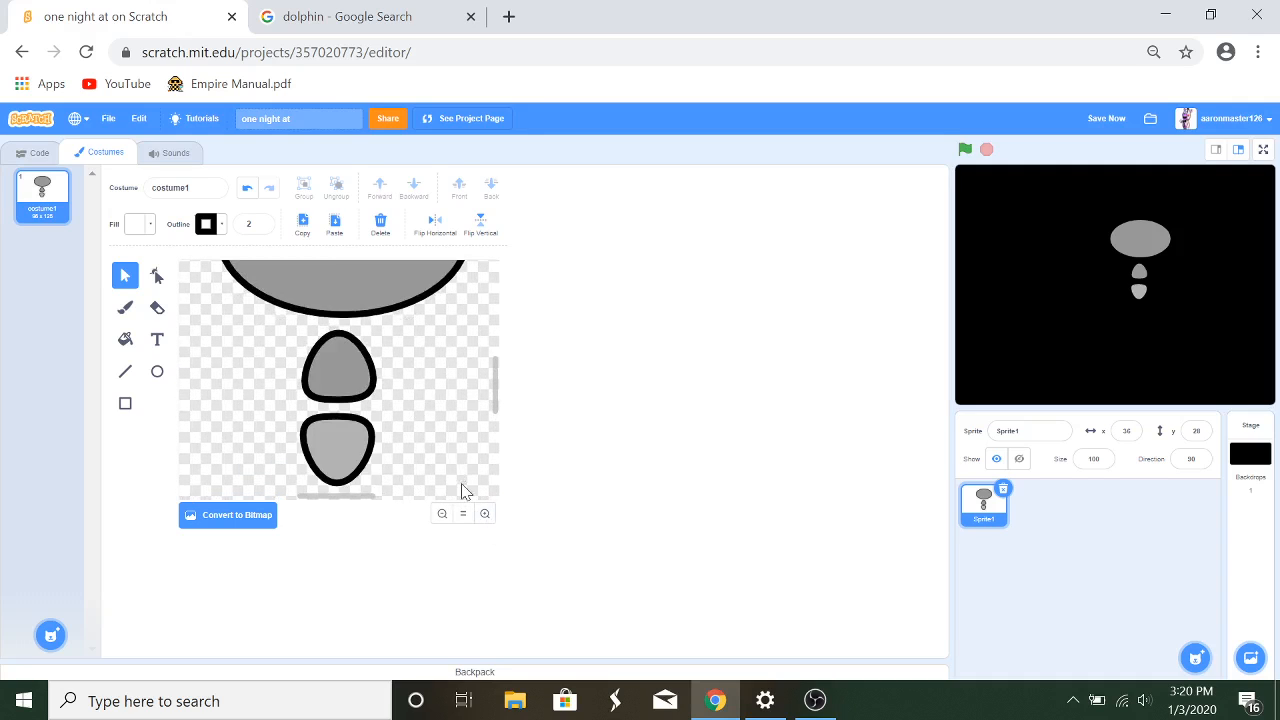
pyautogui.click(485, 514)
pyautogui.click(338, 225)
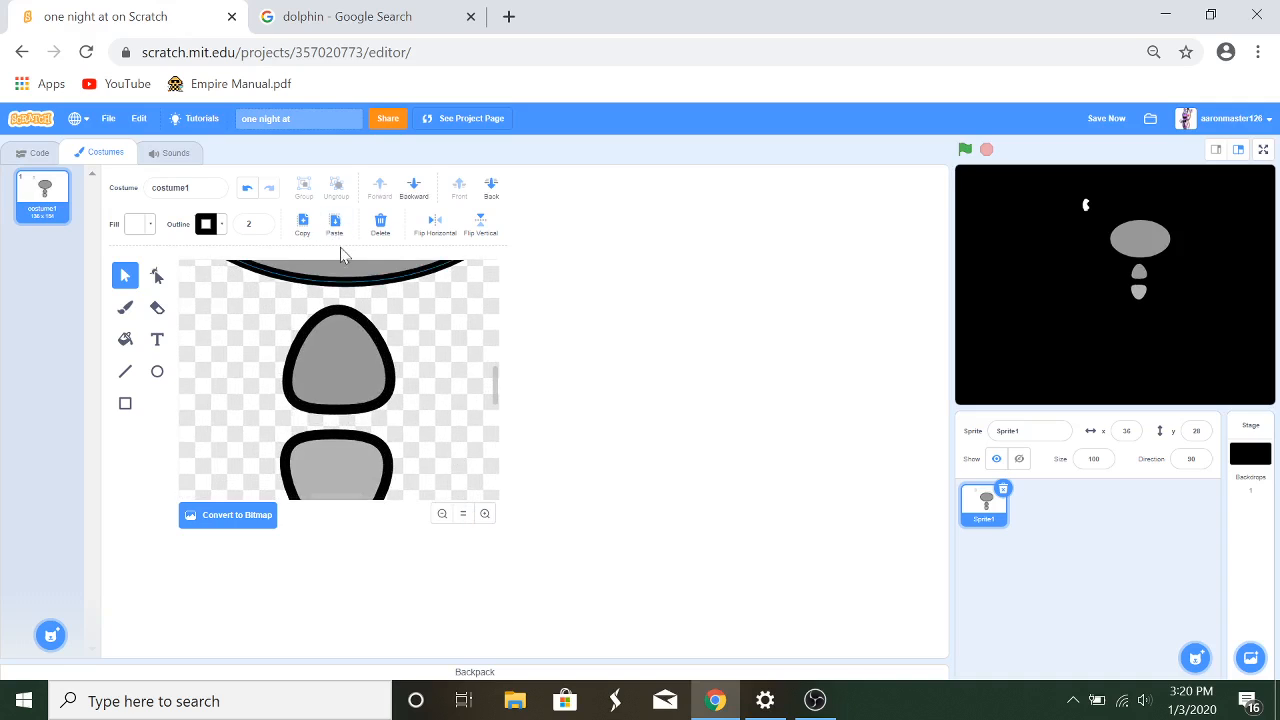
# Step: Enlarge the pasted tooth and place it over the light grey lower shape
pyautogui.click(441, 515)
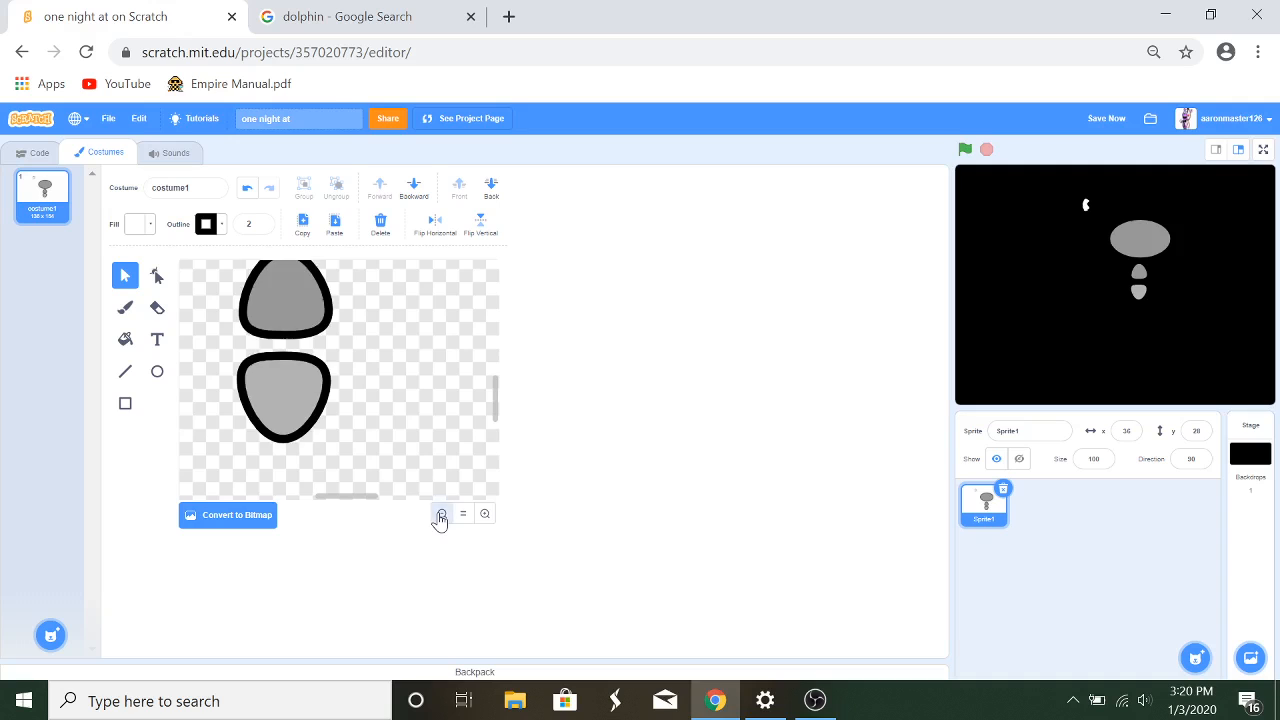
pyautogui.click(442, 515)
pyautogui.click(442, 515)
pyautogui.click(442, 515)
pyautogui.click(442, 515)
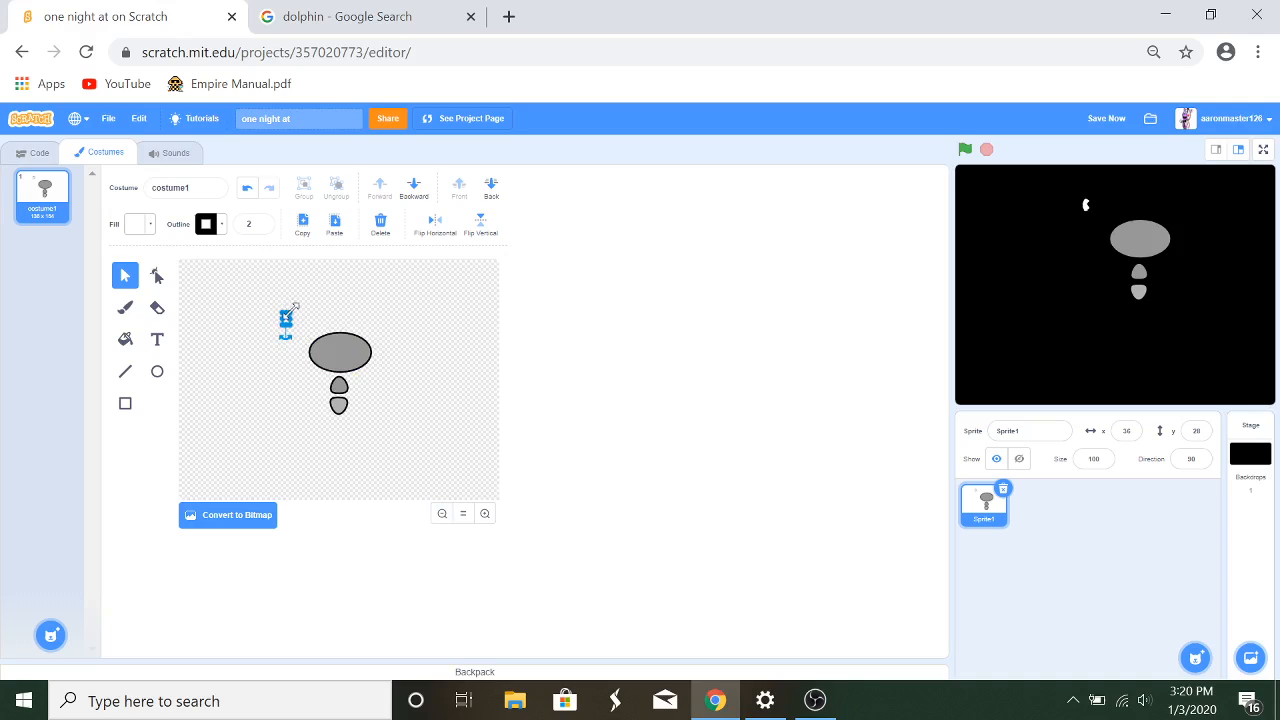
pyautogui.moveTo(294, 306); pyautogui.dragTo(342, 430)
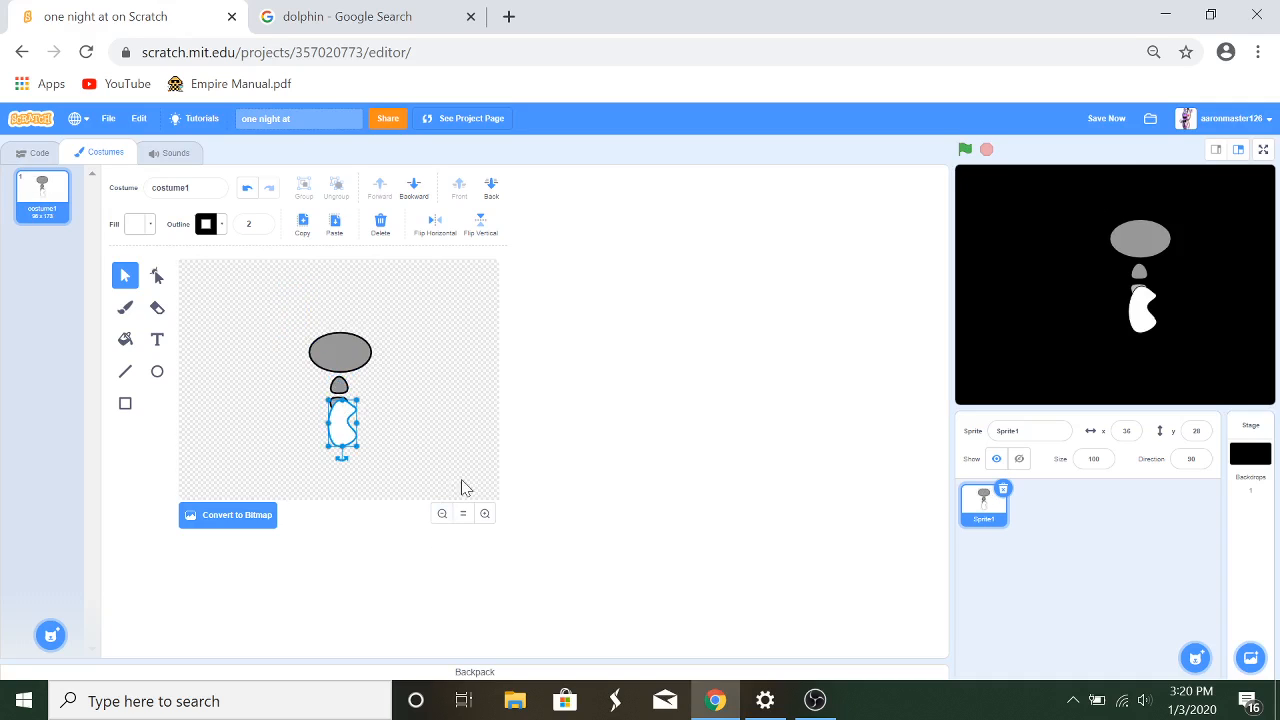
# Step: Shrink the white tooth to a tiny size, placing it just beneath the left part of the light grey lower shape
pyautogui.click(485, 514)
pyautogui.click(485, 514)
pyautogui.click(485, 514)
pyautogui.click(485, 514)
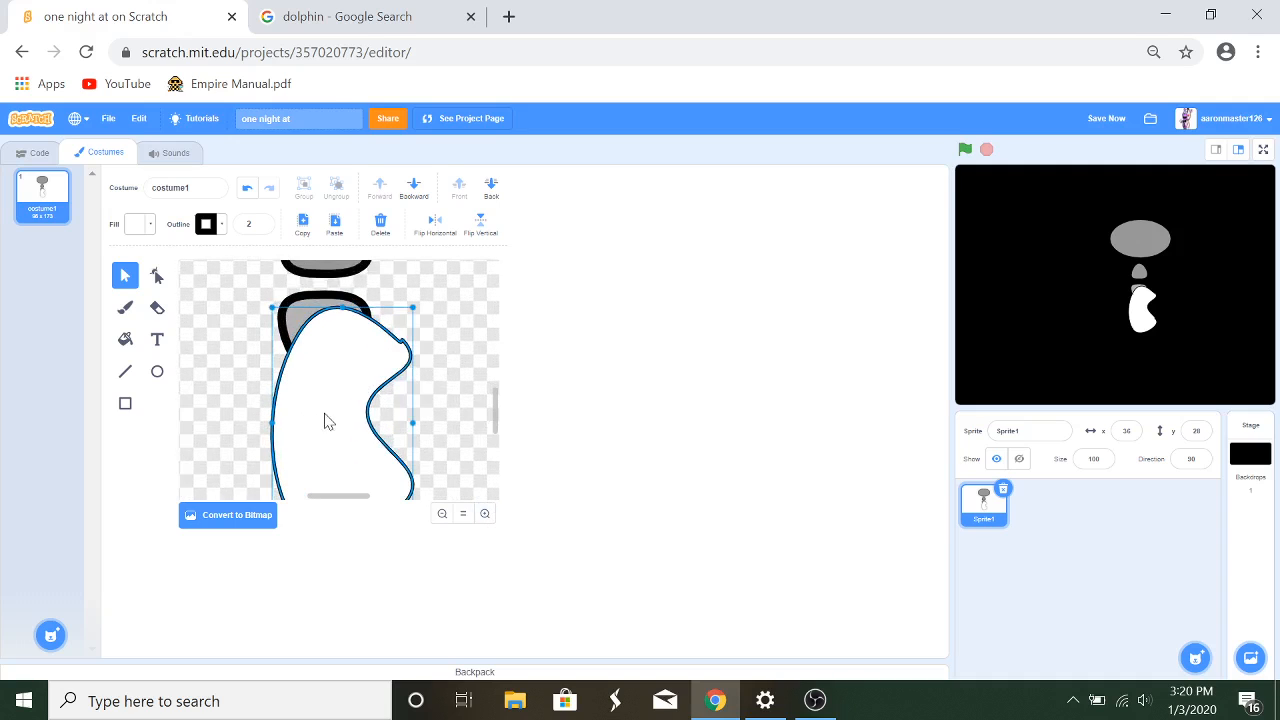
pyautogui.click(410, 314)
pyautogui.moveTo(412, 302); pyautogui.dragTo(294, 382)
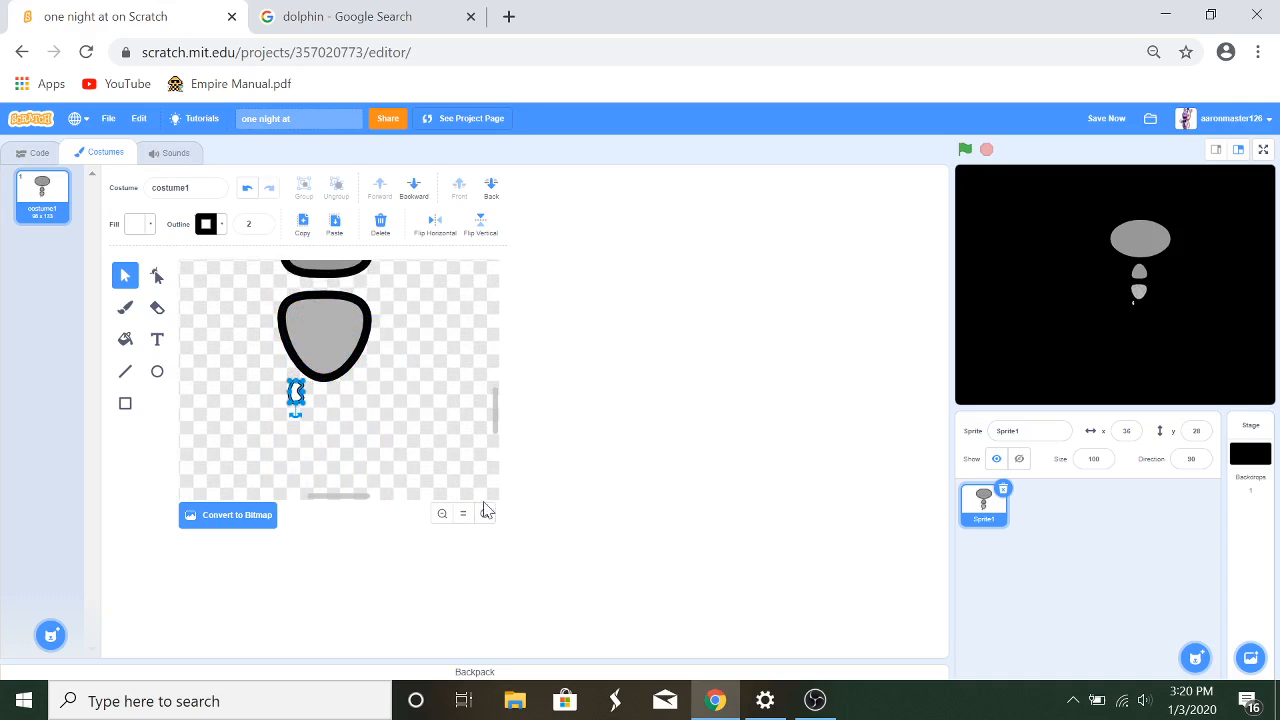
# Step: Move the tiny tooth into the gap between the two small grey shapes, at their left edge
pyautogui.scroll(5, 443, 489)
pyautogui.scroll(-3, 407, 441)
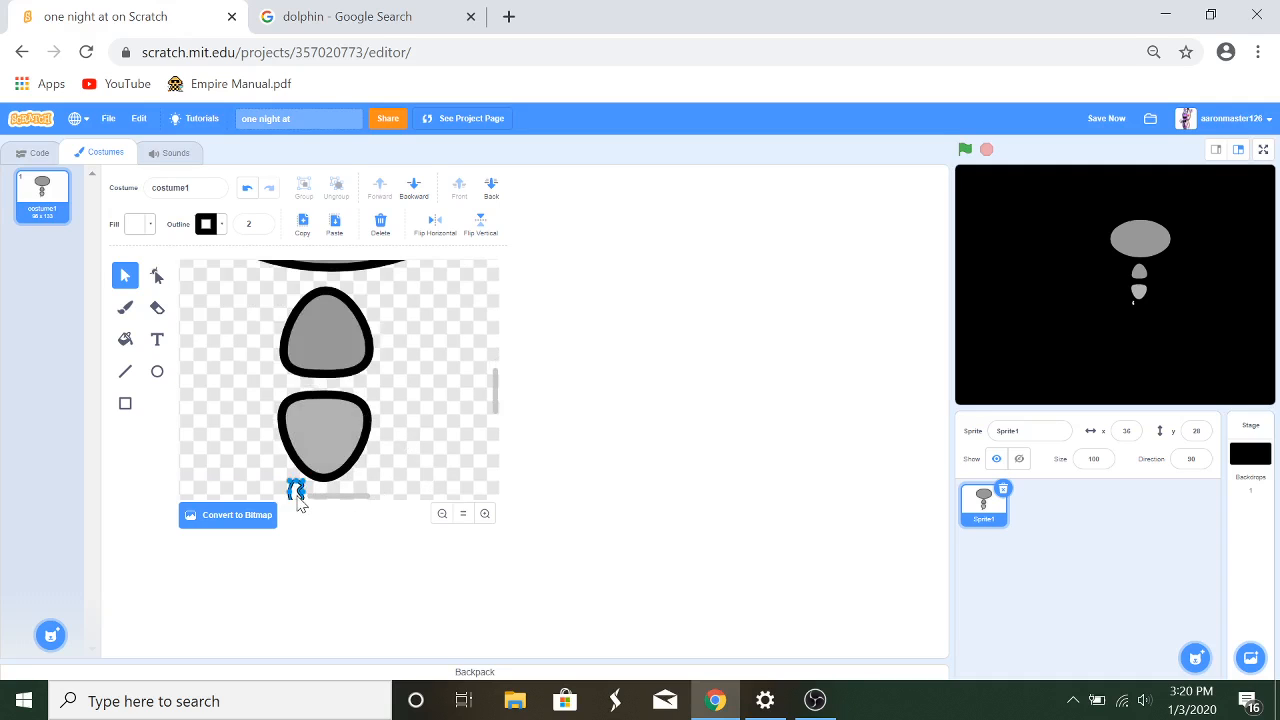
pyautogui.moveTo(298, 497); pyautogui.dragTo(296, 396)
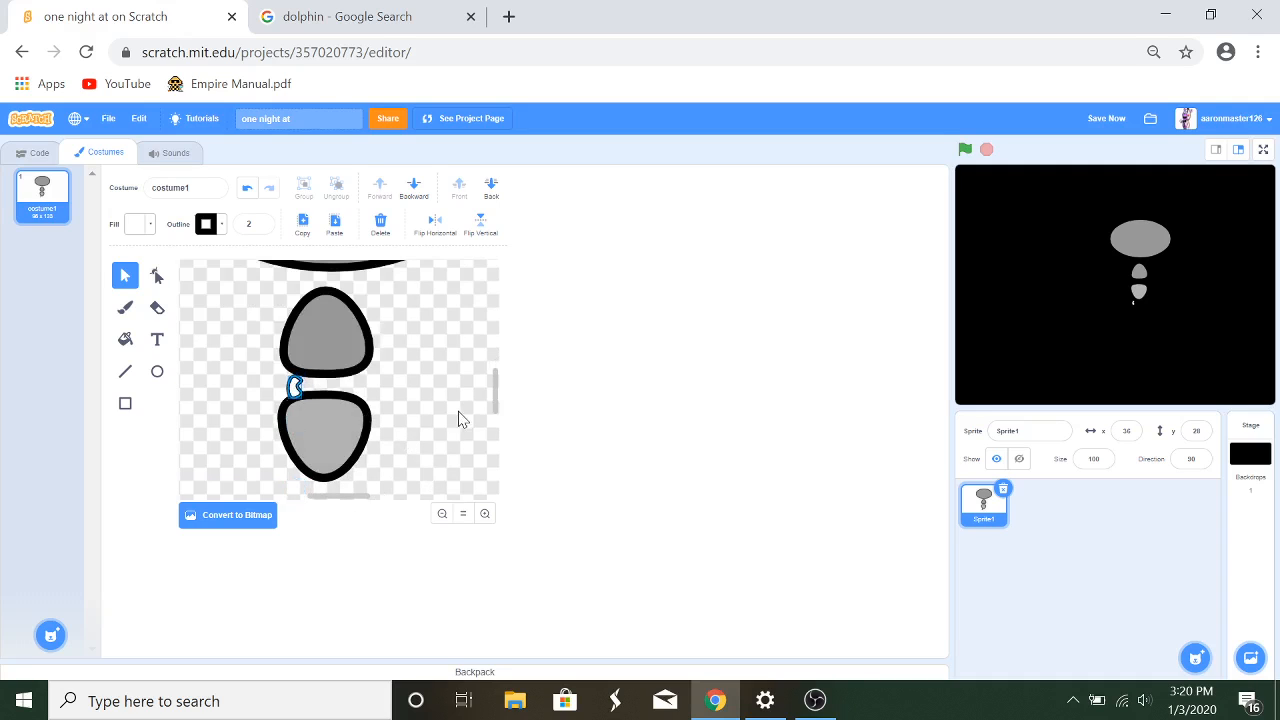
# Step: Set the tiny tooth's outline width to 0 and shrink it further, off to the left of the grey shapes
pyautogui.click(485, 514)
pyautogui.click(485, 514)
pyautogui.click(485, 514)
pyautogui.click(485, 514)
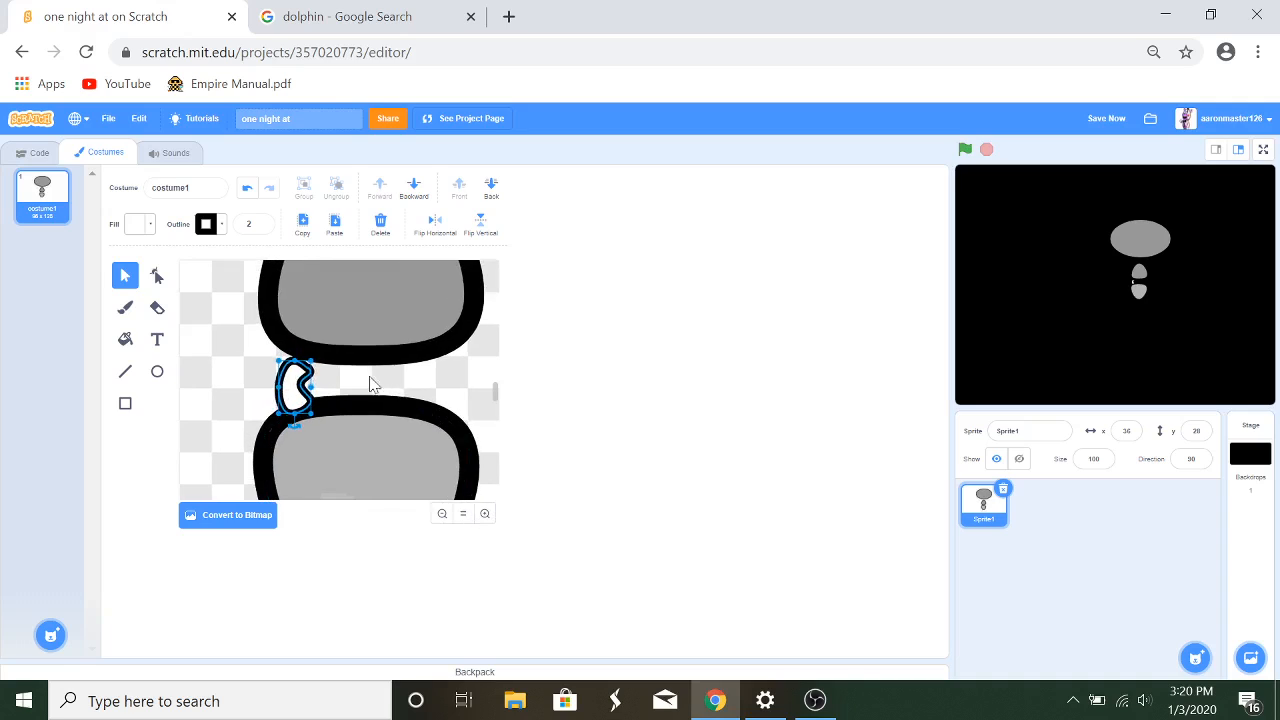
pyautogui.moveTo(312, 361); pyautogui.dragTo(185, 317)
pyautogui.click(261, 228)
pyautogui.click(261, 228)
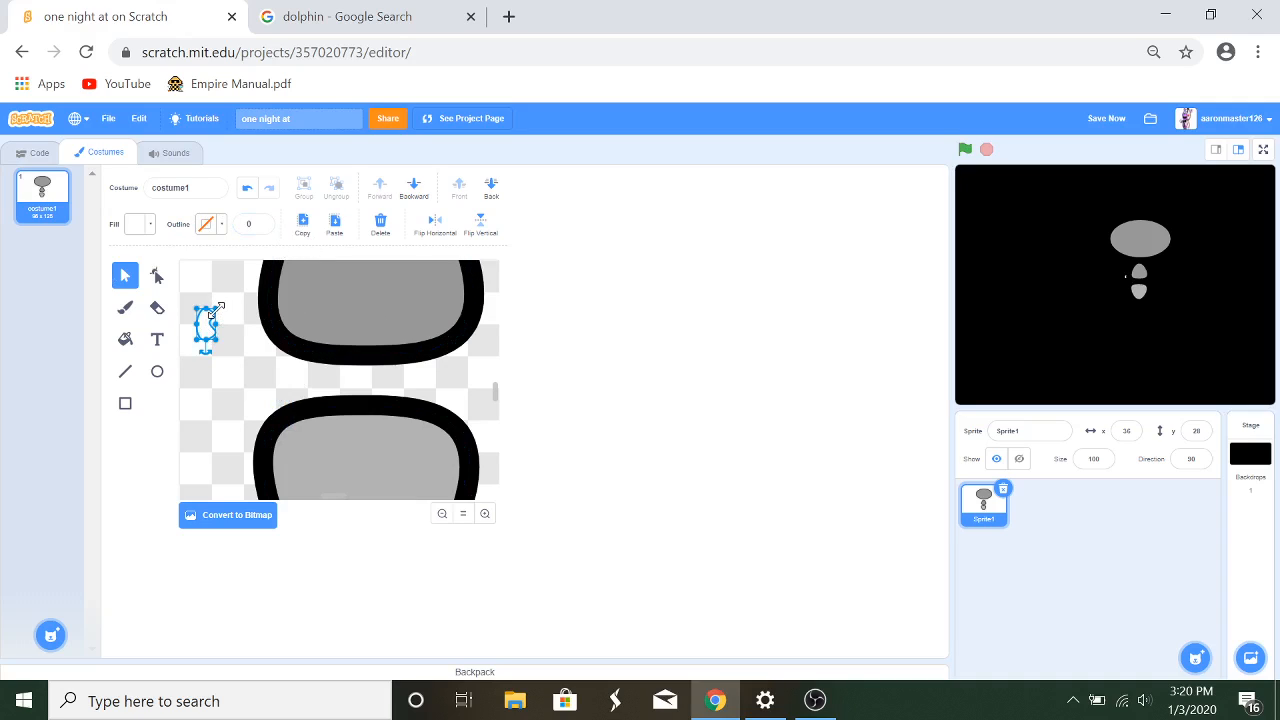
pyautogui.moveTo(220, 307)
pyautogui.mouseDown()
pyautogui.moveTo(203, 326)
pyautogui.moveTo(213, 316)
pyautogui.mouseUp()
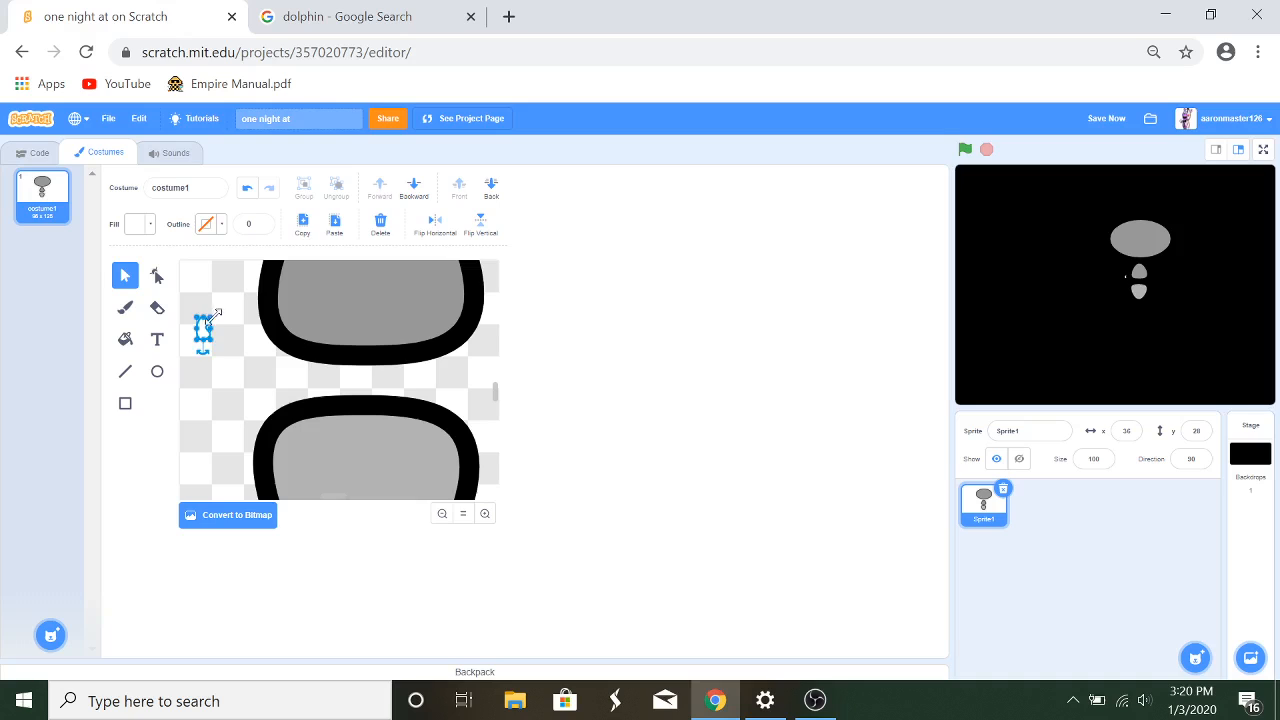
# Step: Paste a second white tooth and place it directly beside the first one
pyautogui.click(335, 224)
pyautogui.moveTo(248, 377); pyautogui.dragTo(212, 330)
pyautogui.click(485, 514)
pyautogui.click(232, 387)
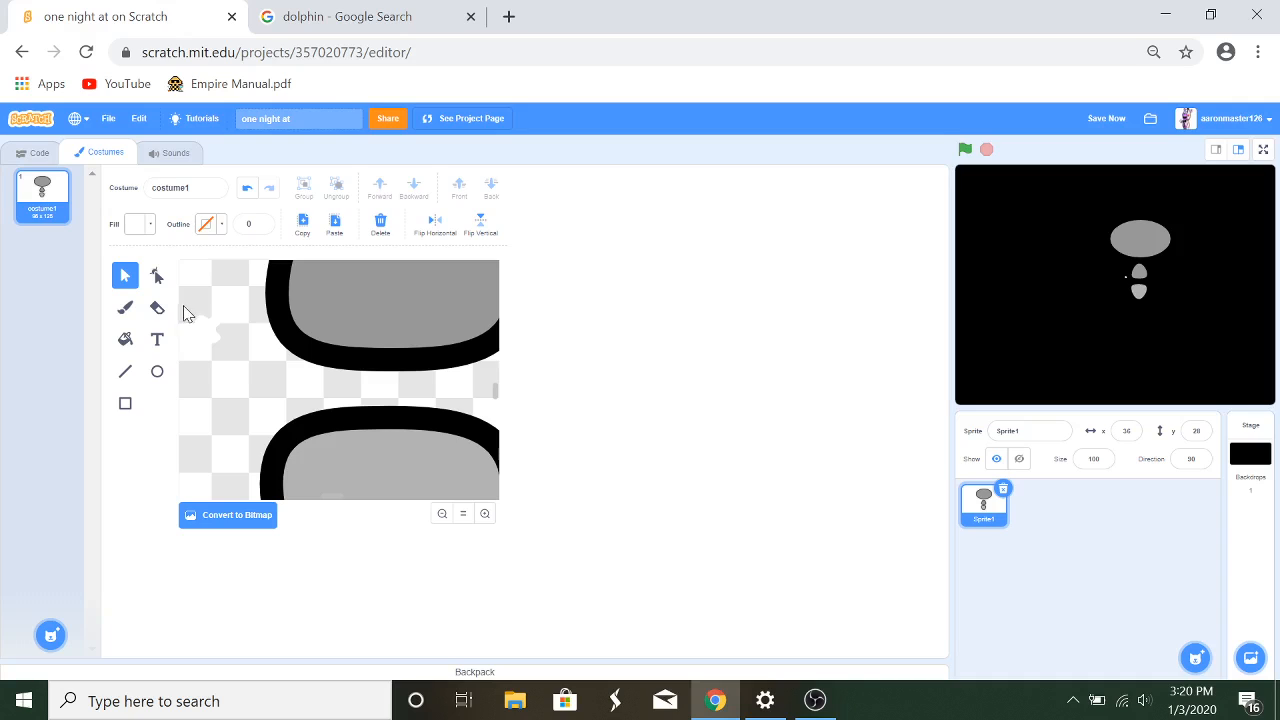
# Step: Move the pair of white teeth onto the left end of the light grey lower shape's top edge
pyautogui.moveTo(184, 313); pyautogui.dragTo(238, 371)
pyautogui.moveTo(208, 330); pyautogui.dragTo(311, 412)
pyautogui.click(224, 359)
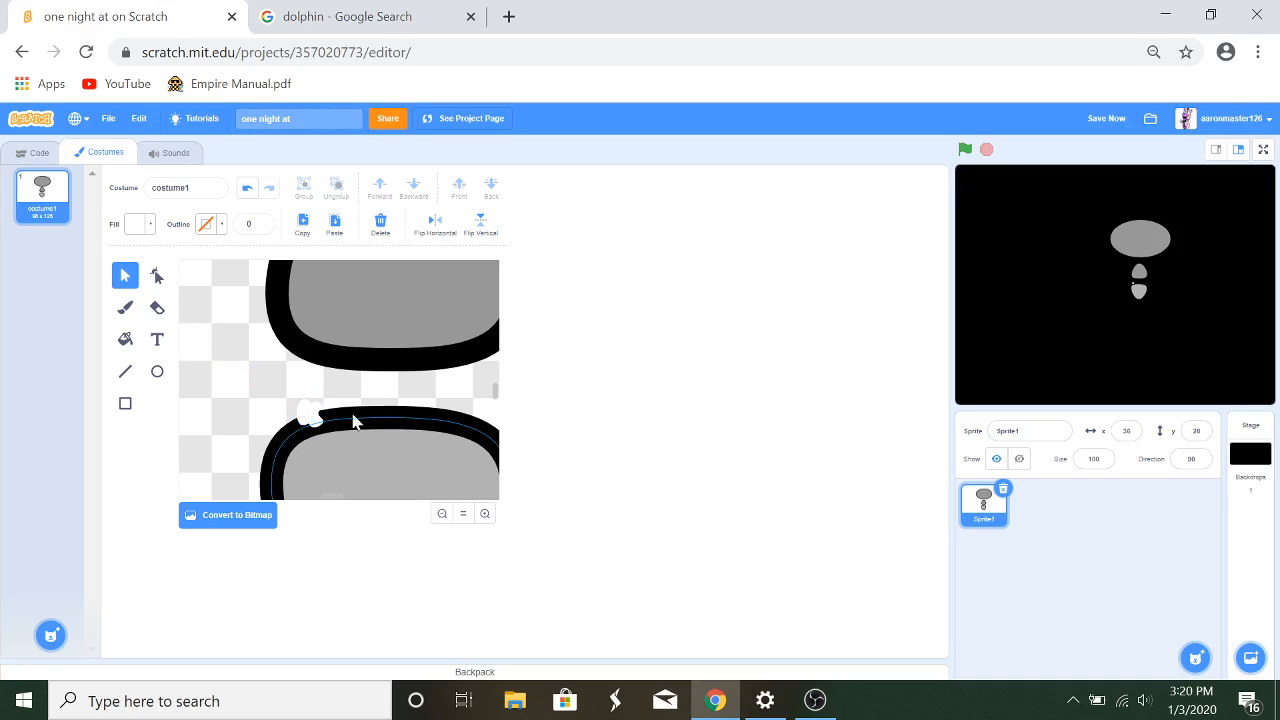
pyautogui.click(316, 418)
pyautogui.moveTo(316, 418)
pyautogui.mouseDown()
pyautogui.moveTo(300, 414)
pyautogui.moveTo(338, 422)
pyautogui.mouseUp()
pyautogui.click(268, 405)
# Step: Duplicate the pair of teeth twice, lining the copies up along the lower shape's top edge
pyautogui.click(303, 225)
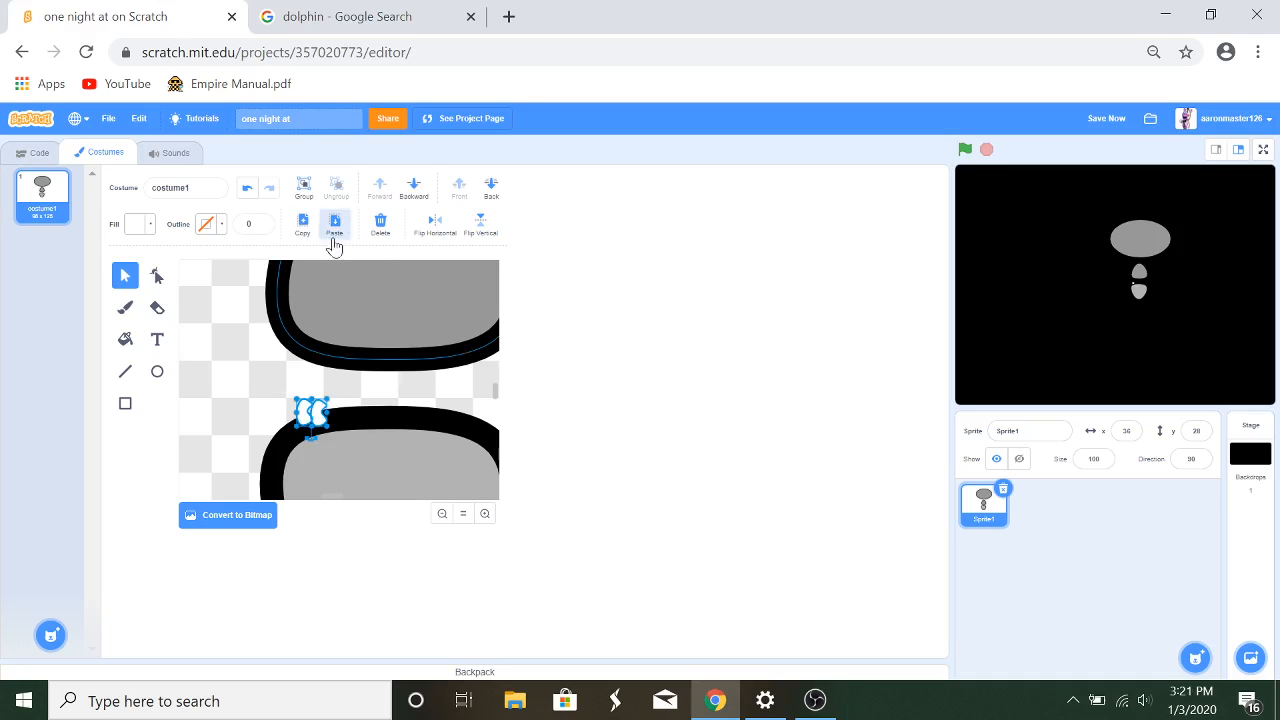
pyautogui.click(335, 223)
pyautogui.moveTo(368, 465); pyautogui.dragTo(346, 412)
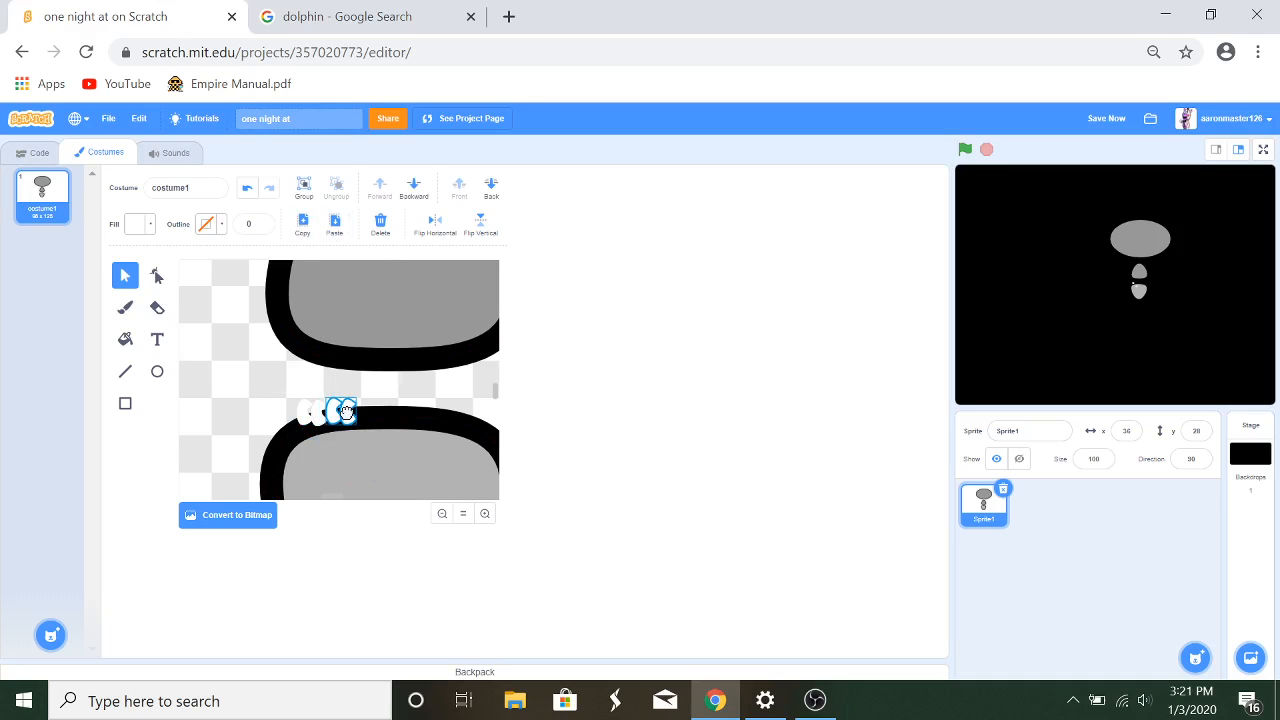
pyautogui.click(302, 220)
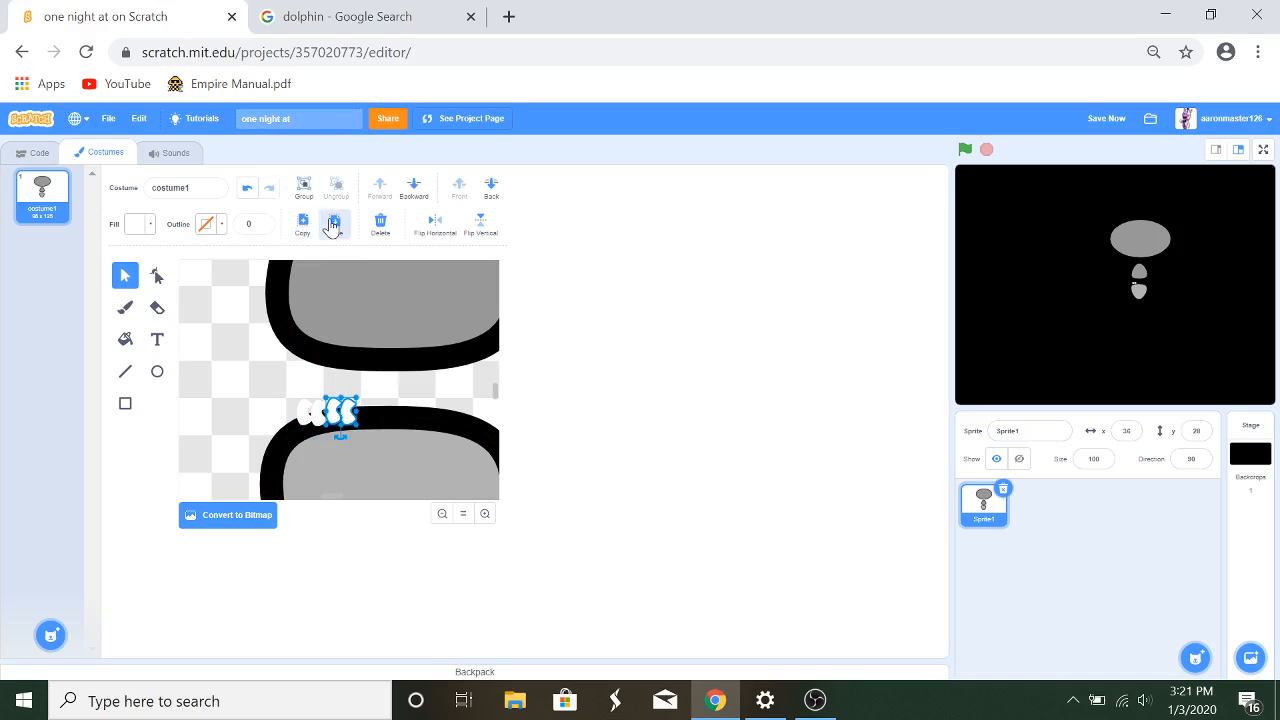
pyautogui.click(334, 222)
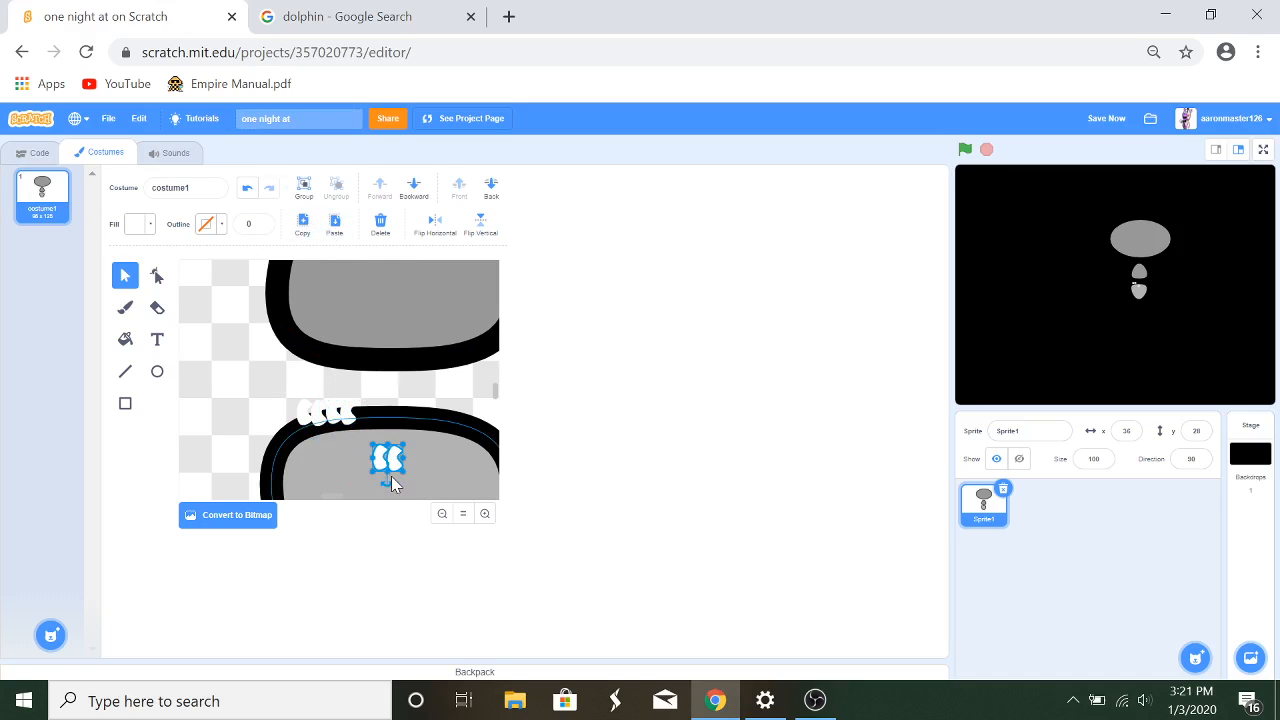
pyautogui.moveTo(387, 484); pyautogui.dragTo(379, 413)
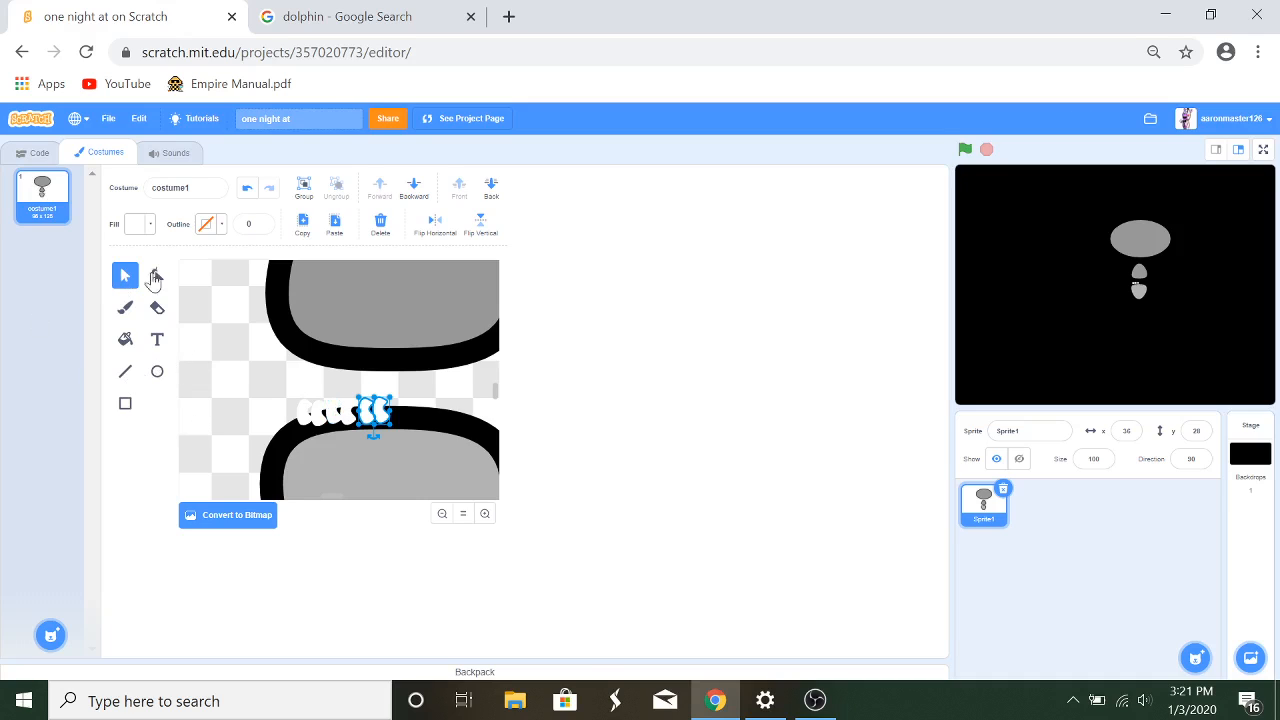
# Step: Duplicate the light grey lower shape, send the copy to the back behind the teeth and flip it vertically
pyautogui.click(458, 461)
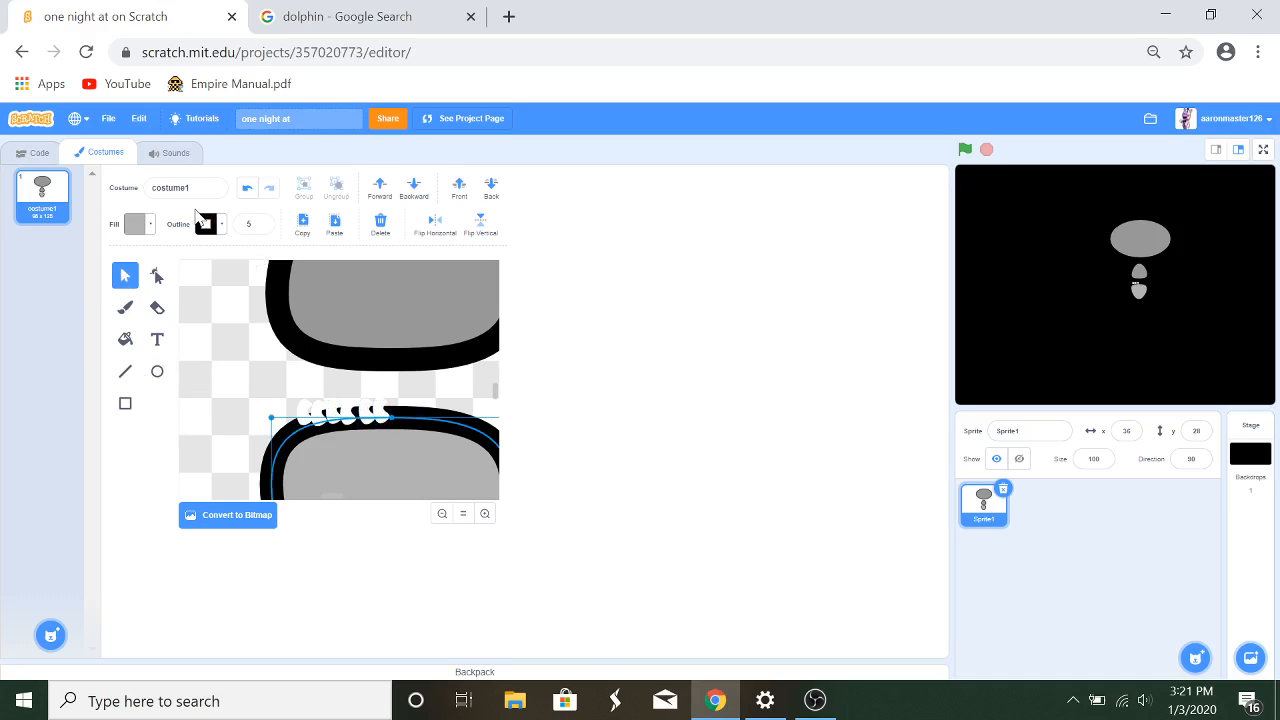
pyautogui.click(338, 226)
pyautogui.moveTo(410, 480); pyautogui.dragTo(365, 304)
pyautogui.click(490, 186)
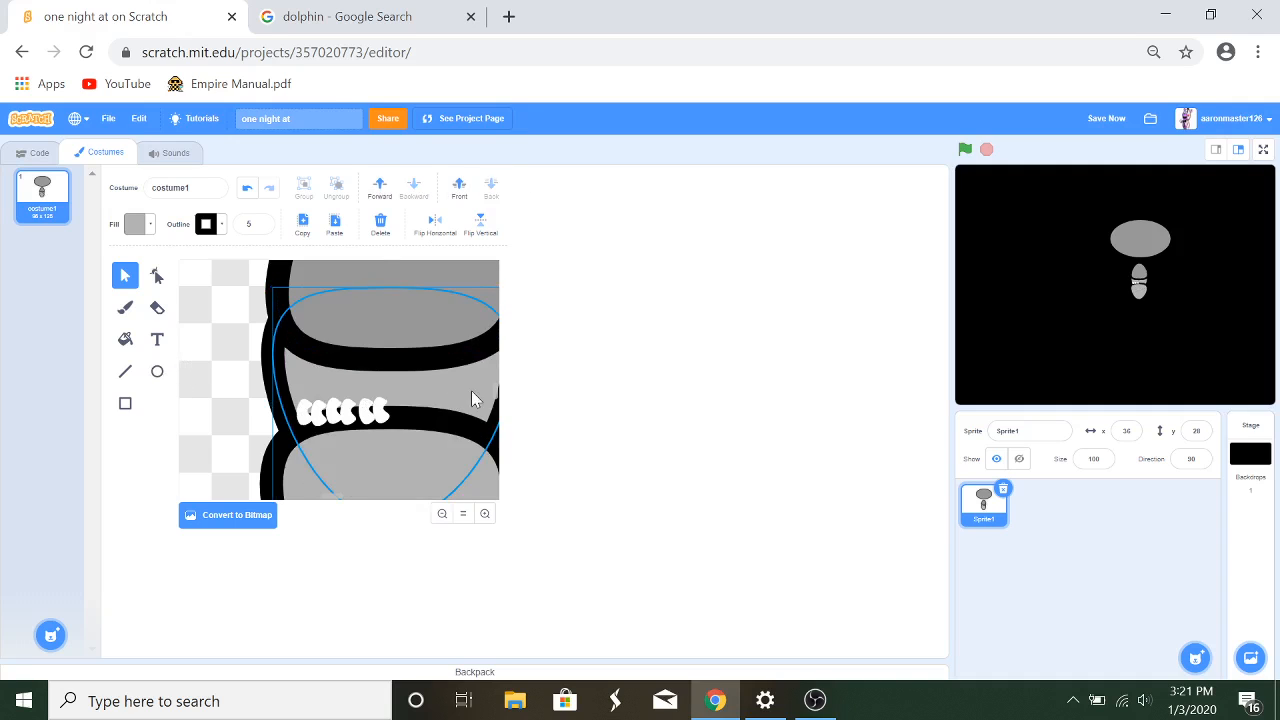
pyautogui.moveTo(474, 398); pyautogui.dragTo(480, 274)
pyautogui.click(481, 226)
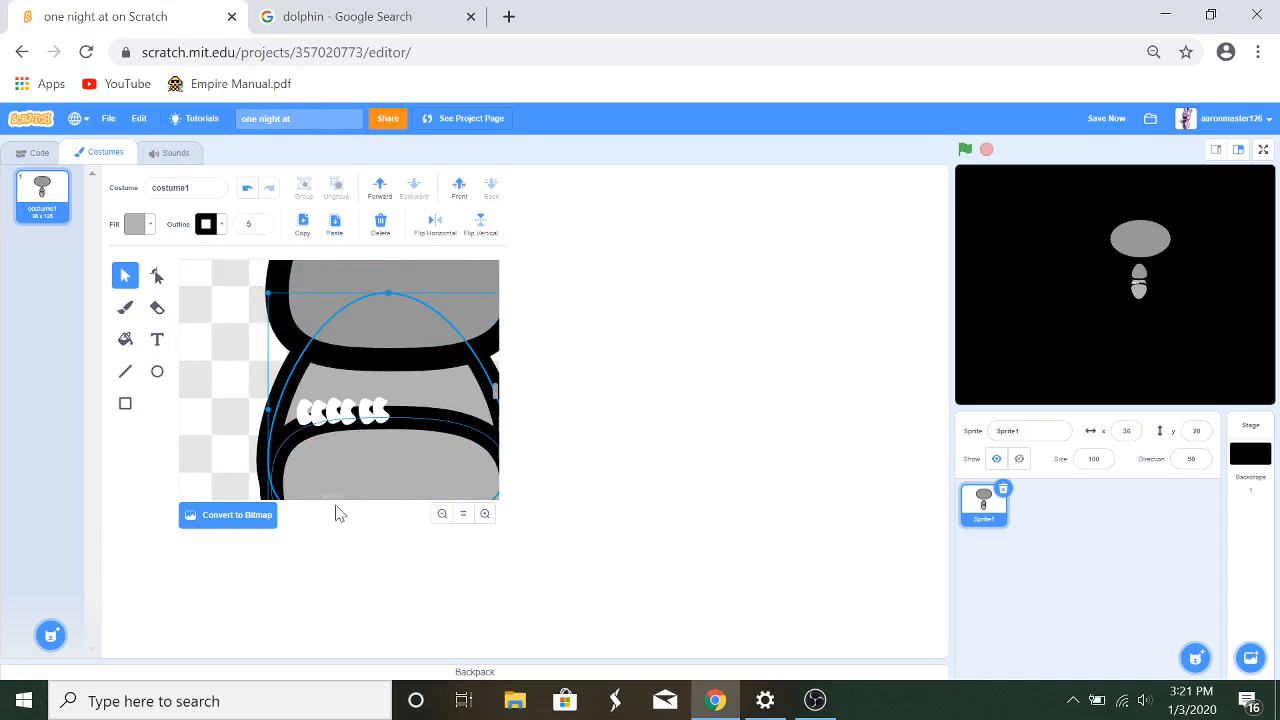
# Step: Try to fit the flipped light grey copy behind the dark grey upper shape, pulling it back out to the right
pyautogui.moveTo(328, 497); pyautogui.dragTo(331, 498)
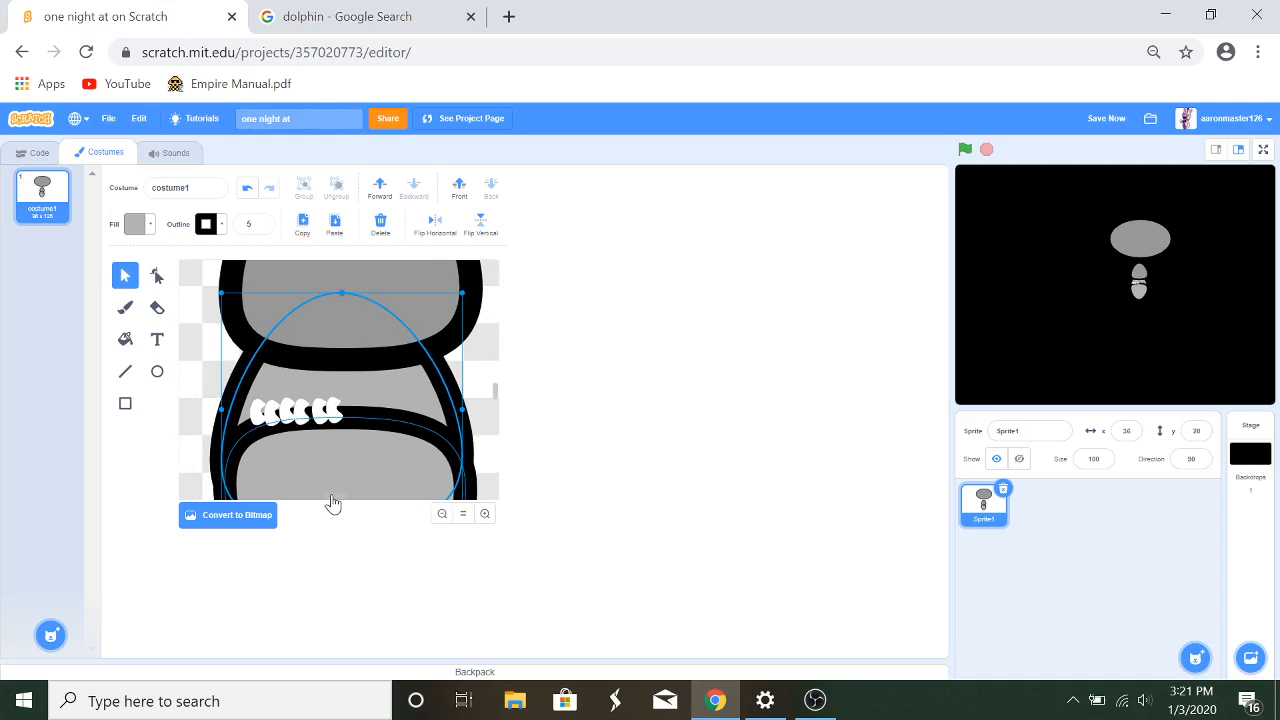
pyautogui.click(481, 380)
pyautogui.click(438, 517)
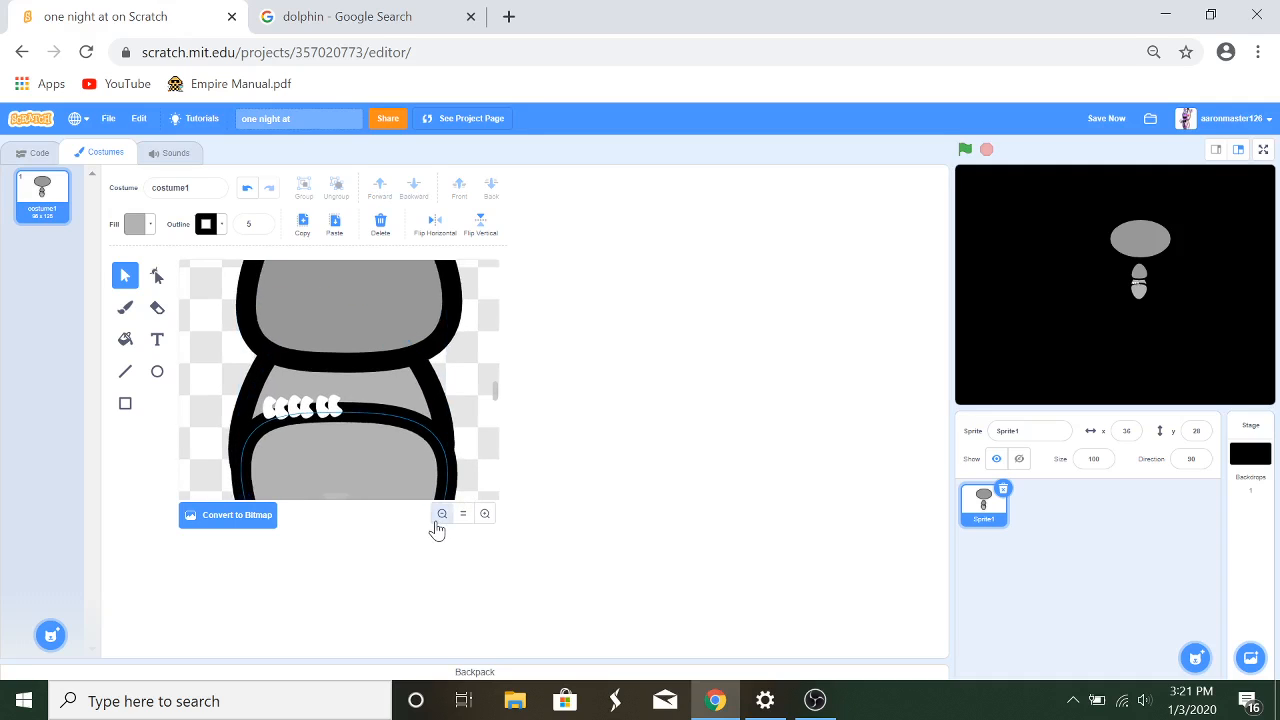
pyautogui.click(438, 517)
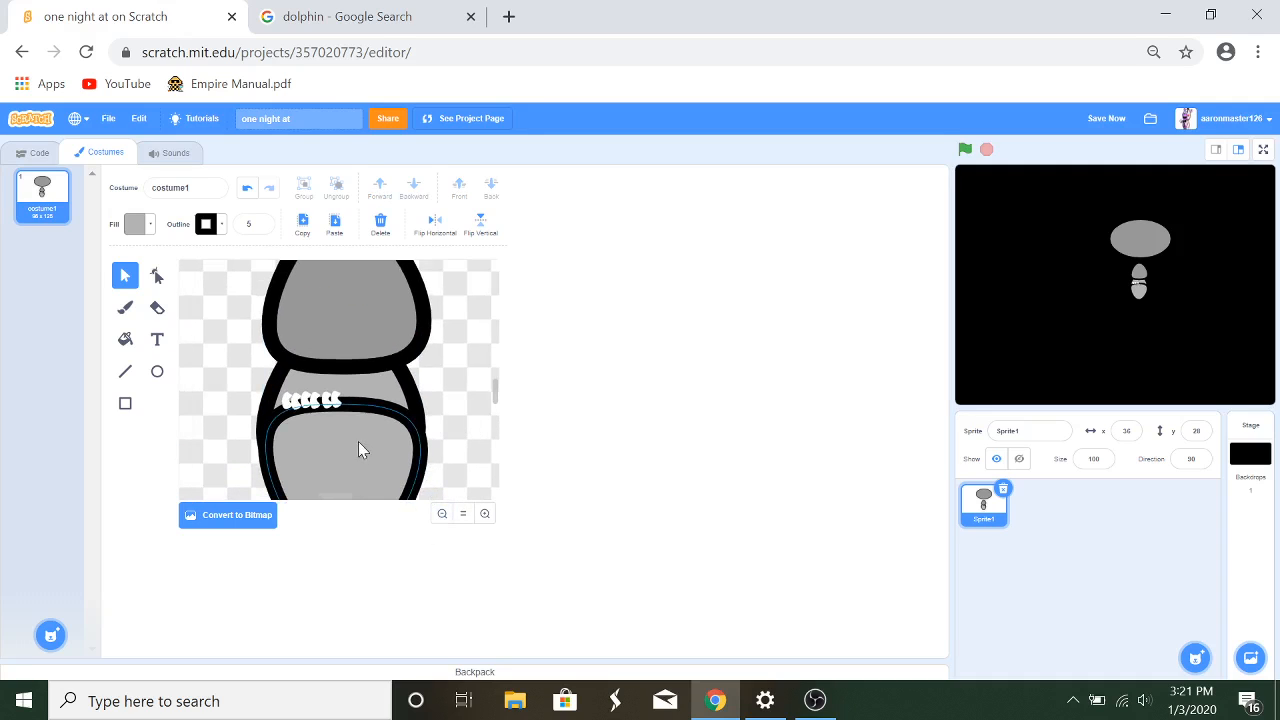
pyautogui.moveTo(393, 398); pyautogui.dragTo(397, 323)
pyautogui.click(453, 426)
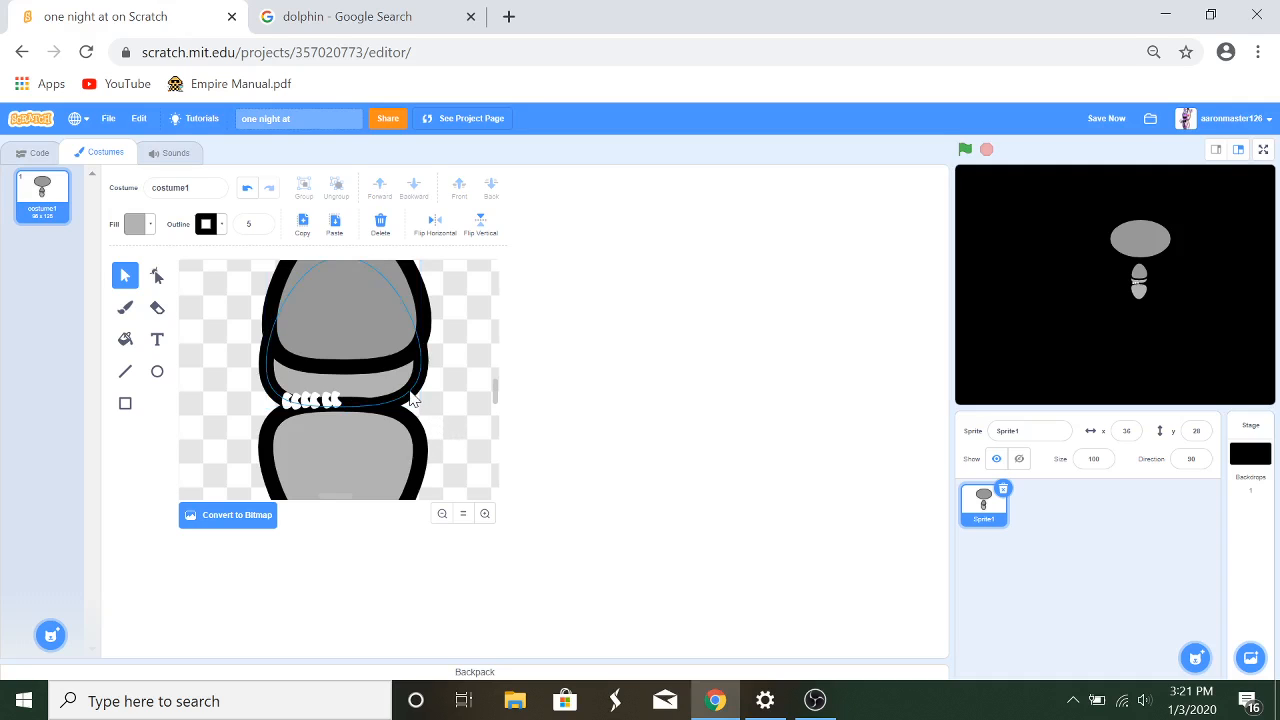
pyautogui.moveTo(407, 397); pyautogui.dragTo(534, 451)
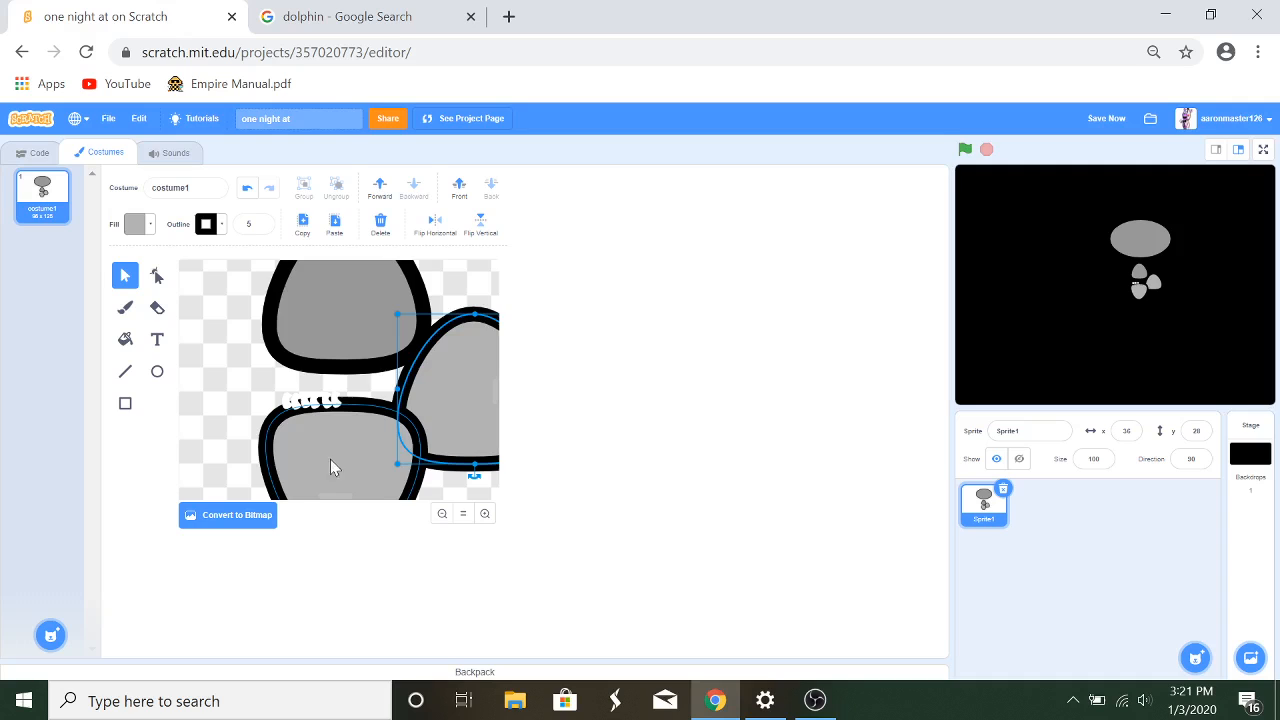
# Step: Delete the dark grey upper shape and move the light grey copy into its place, brought to the front
pyautogui.scroll(-3, 415, 338)
pyautogui.scroll(3, 415, 338)
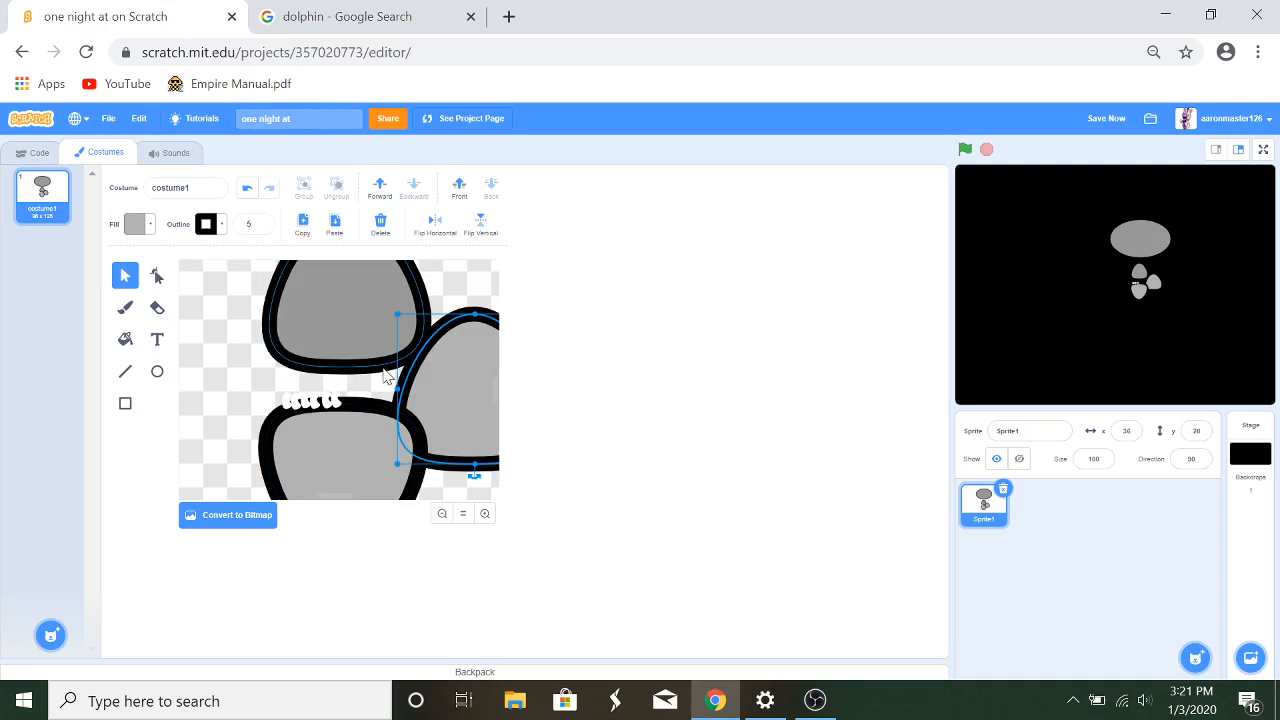
pyautogui.click(378, 356)
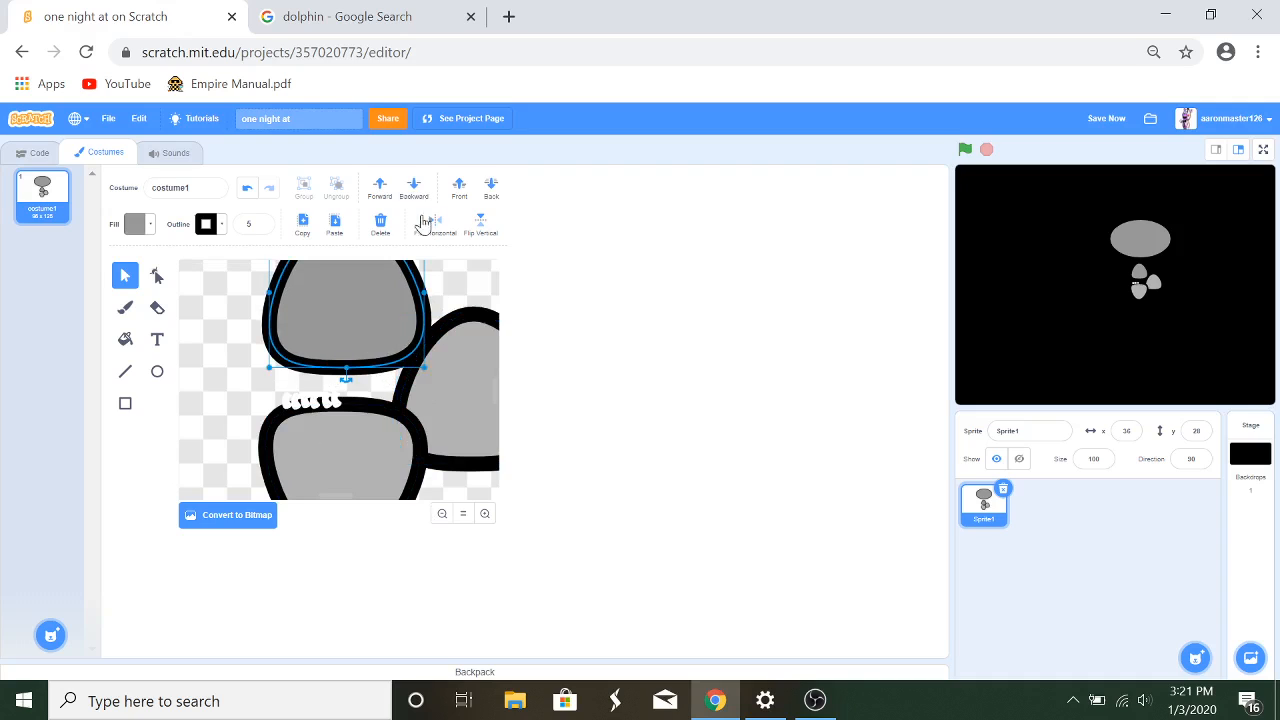
pyautogui.click(385, 222)
pyautogui.moveTo(469, 371); pyautogui.dragTo(287, 311)
pyautogui.click(461, 188)
# Step: Flip the light grey copy vertically and move it up and left, clear of the teeth
pyautogui.click(473, 428)
pyautogui.click(480, 225)
pyautogui.scroll(3, 452, 434)
pyautogui.scroll(-1, 380, 387)
pyautogui.scroll(-2, 378, 384)
pyautogui.scroll(1, 288, 312)
pyautogui.moveTo(265, 381); pyautogui.dragTo(248, 262)
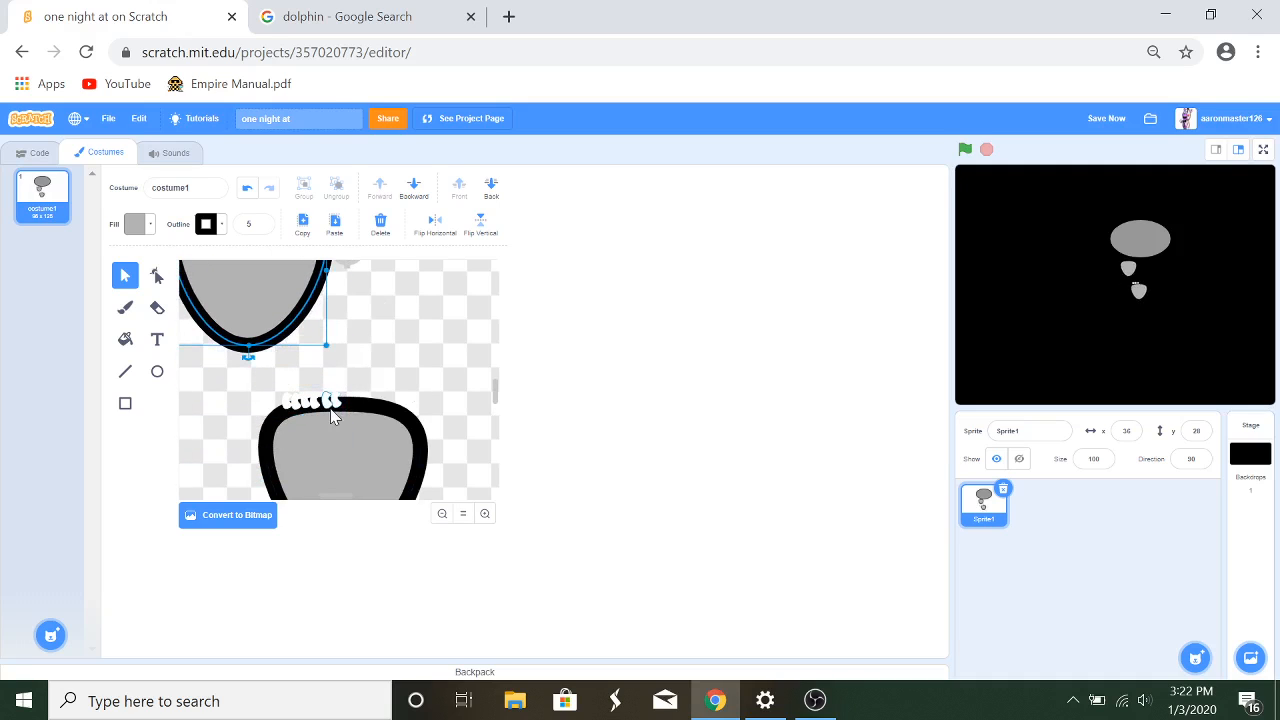
# Step: Duplicate the last three teeth as a group and extend the row to the right along the lower shape's edge
pyautogui.click(485, 514)
pyautogui.scroll(-1, 379, 413)
pyautogui.click(423, 329)
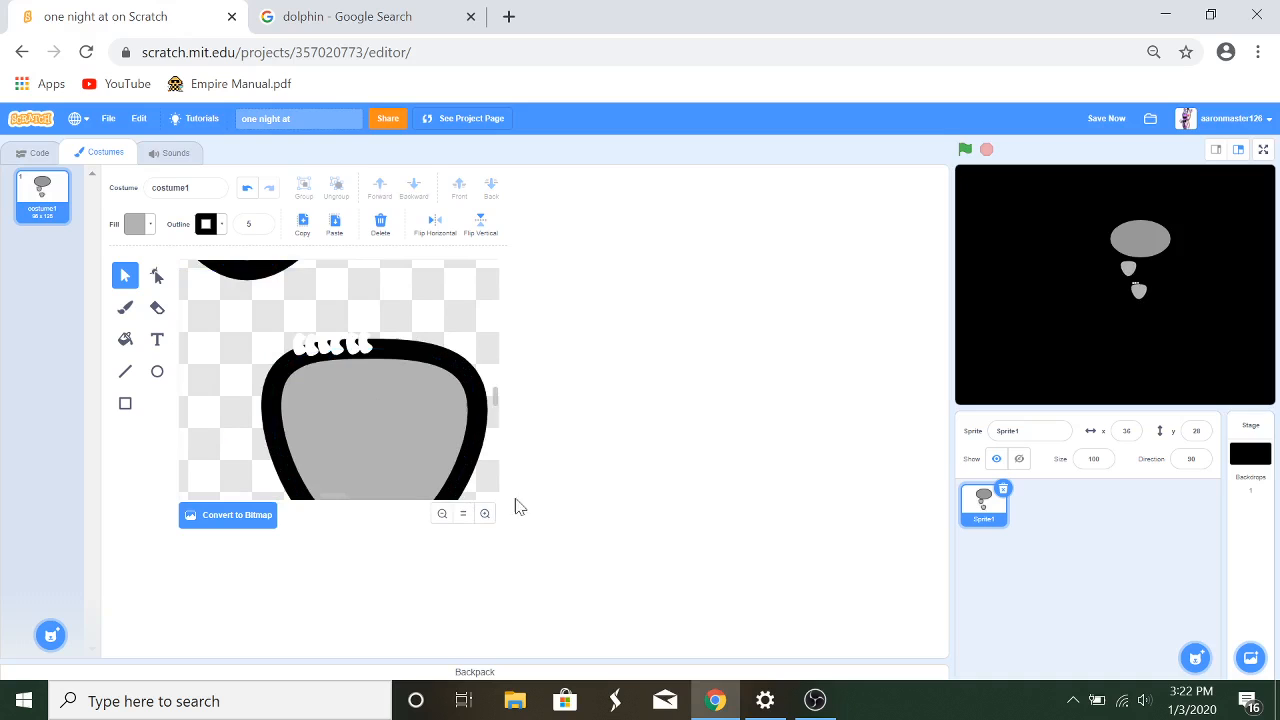
pyautogui.click(485, 514)
pyautogui.click(485, 514)
pyautogui.scroll(4, 450, 485)
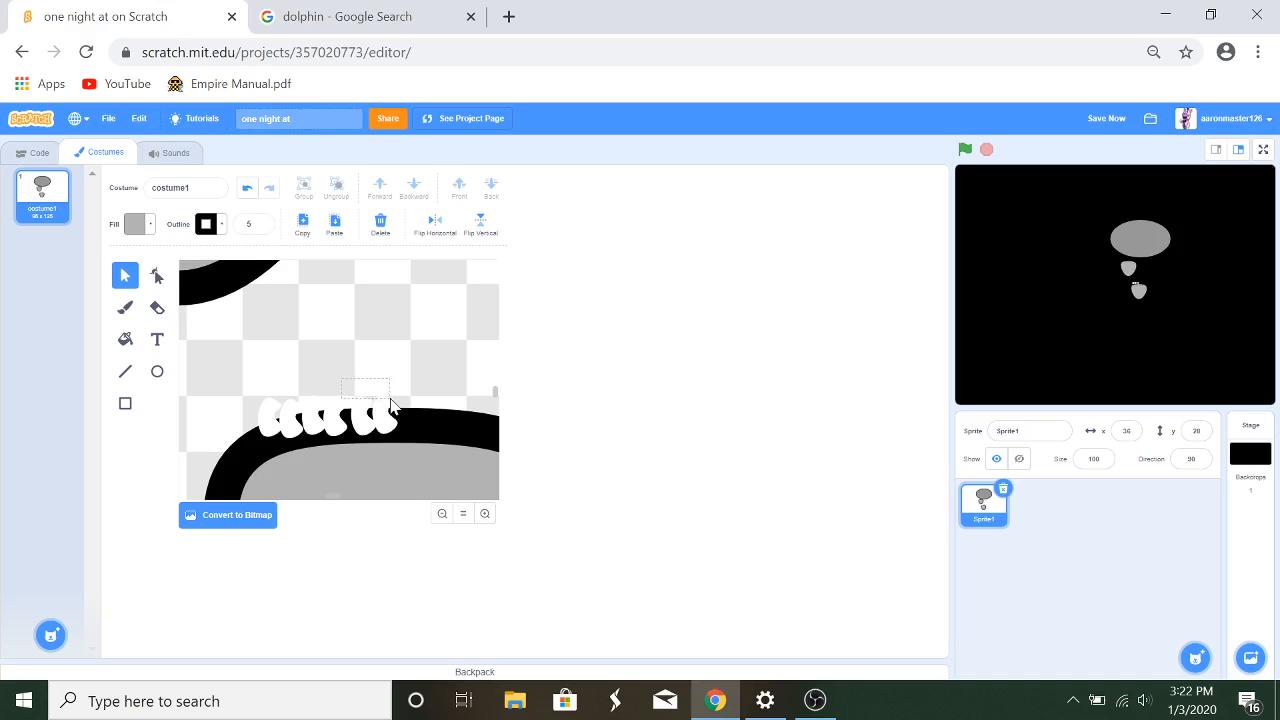
pyautogui.moveTo(393, 404); pyautogui.dragTo(435, 448)
pyautogui.click(300, 188)
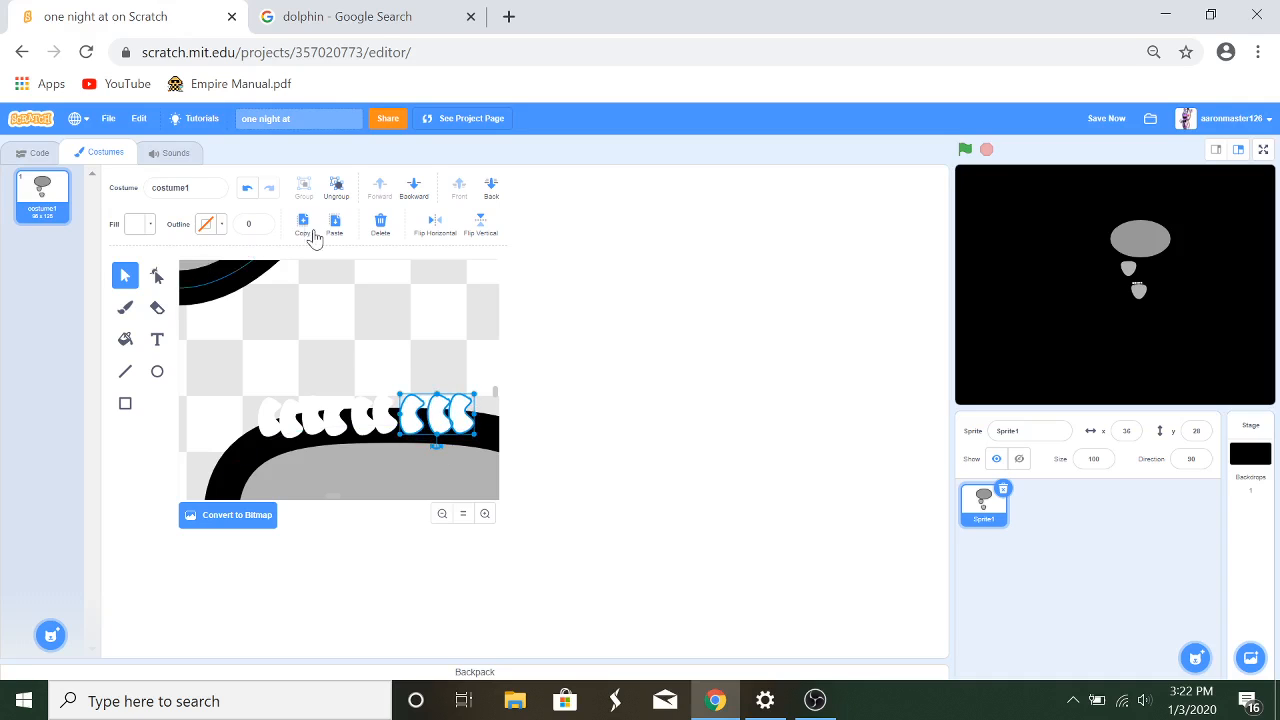
# Step: Paste another copy of the three-tooth group and fit it along the curve at the right end of the lower shape
pyautogui.click(313, 238)
pyautogui.click(335, 225)
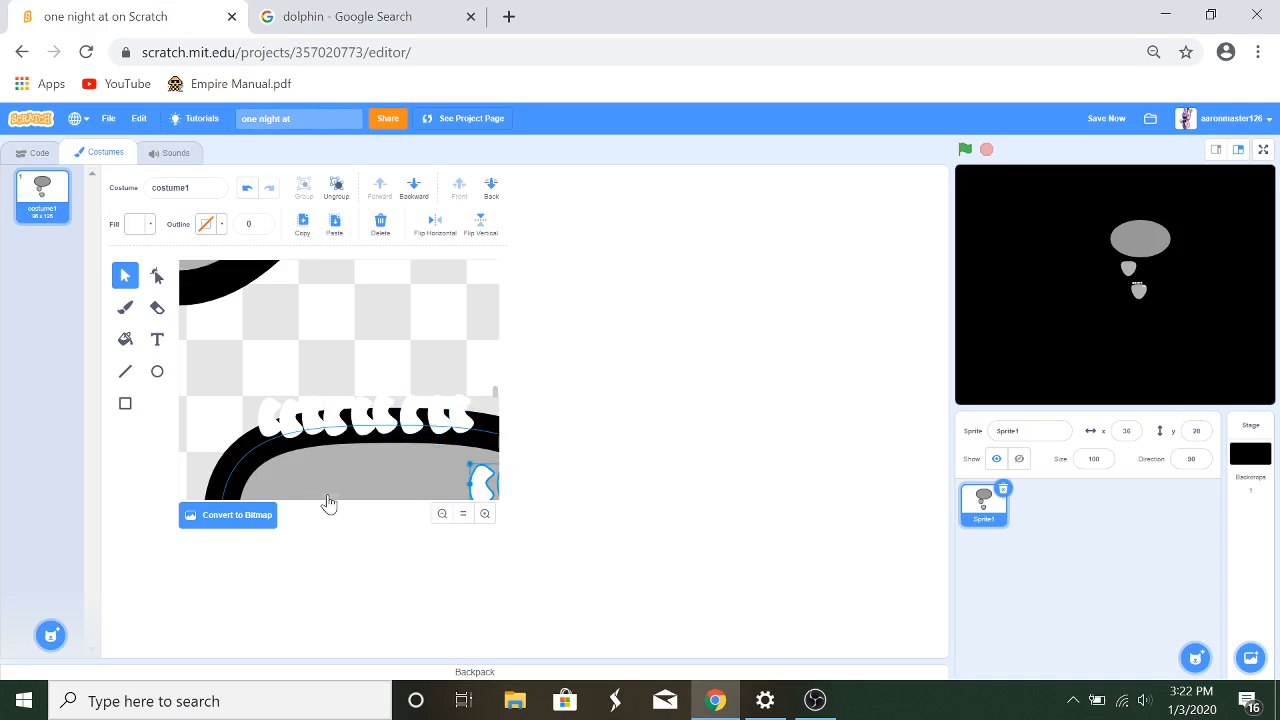
pyautogui.hscroll(5, 329, 500)
pyautogui.hscroll(-2, 340, 498)
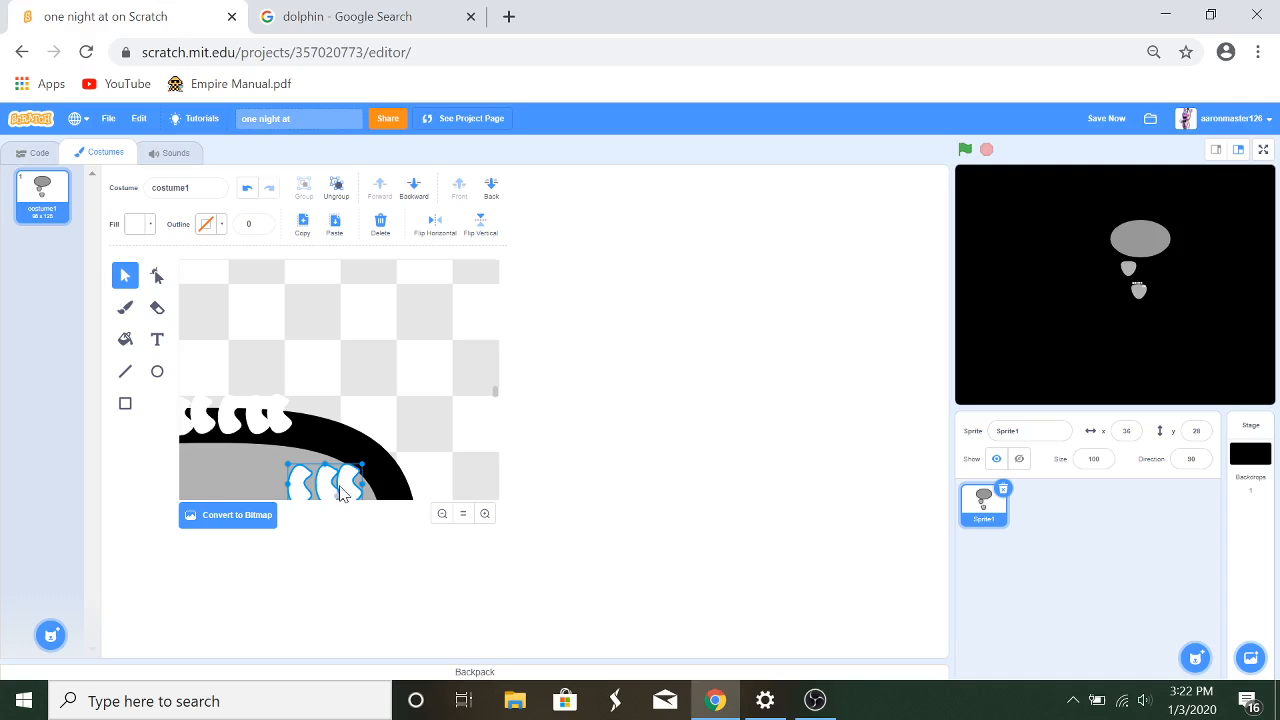
pyautogui.moveTo(340, 492); pyautogui.dragTo(335, 446)
pyautogui.click(383, 377)
# Step: Examine the whole costume and the finished row of teeth along the lower shape's top edge
pyautogui.click(441, 513)
pyautogui.click(441, 513)
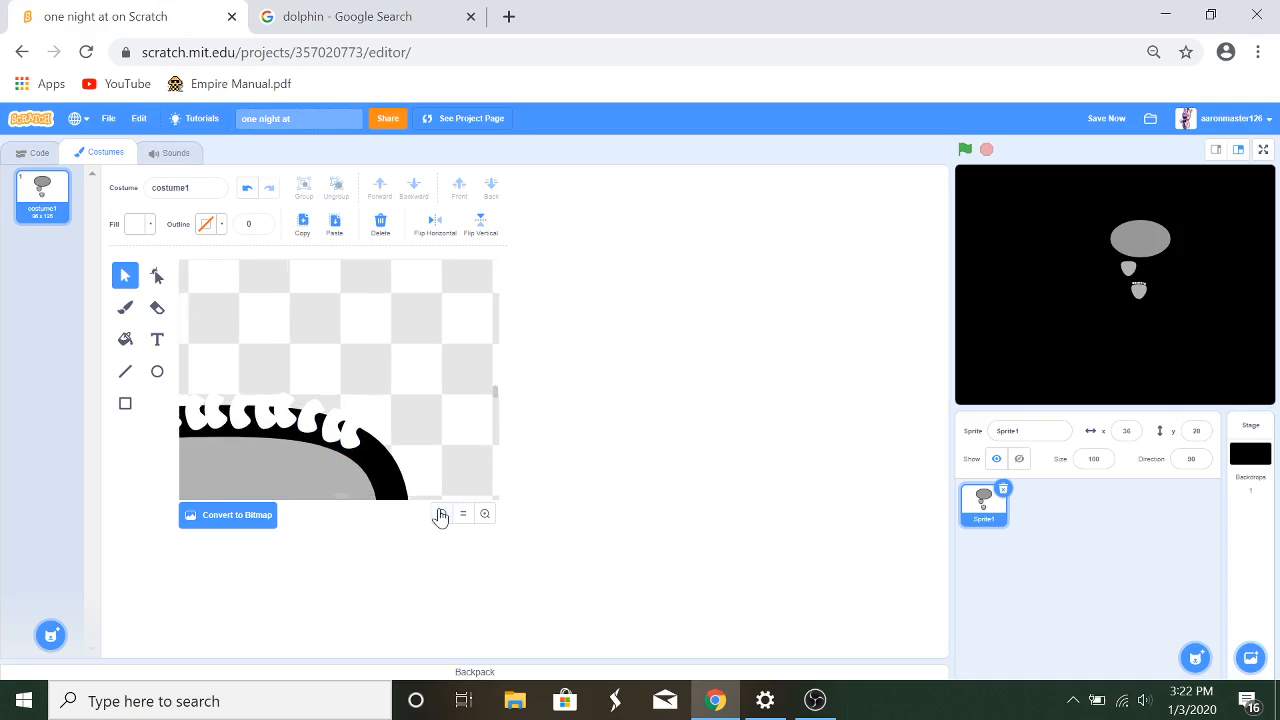
pyautogui.click(441, 513)
pyautogui.click(441, 513)
pyautogui.click(441, 513)
pyautogui.click(441, 513)
pyautogui.click(441, 513)
pyautogui.click(441, 513)
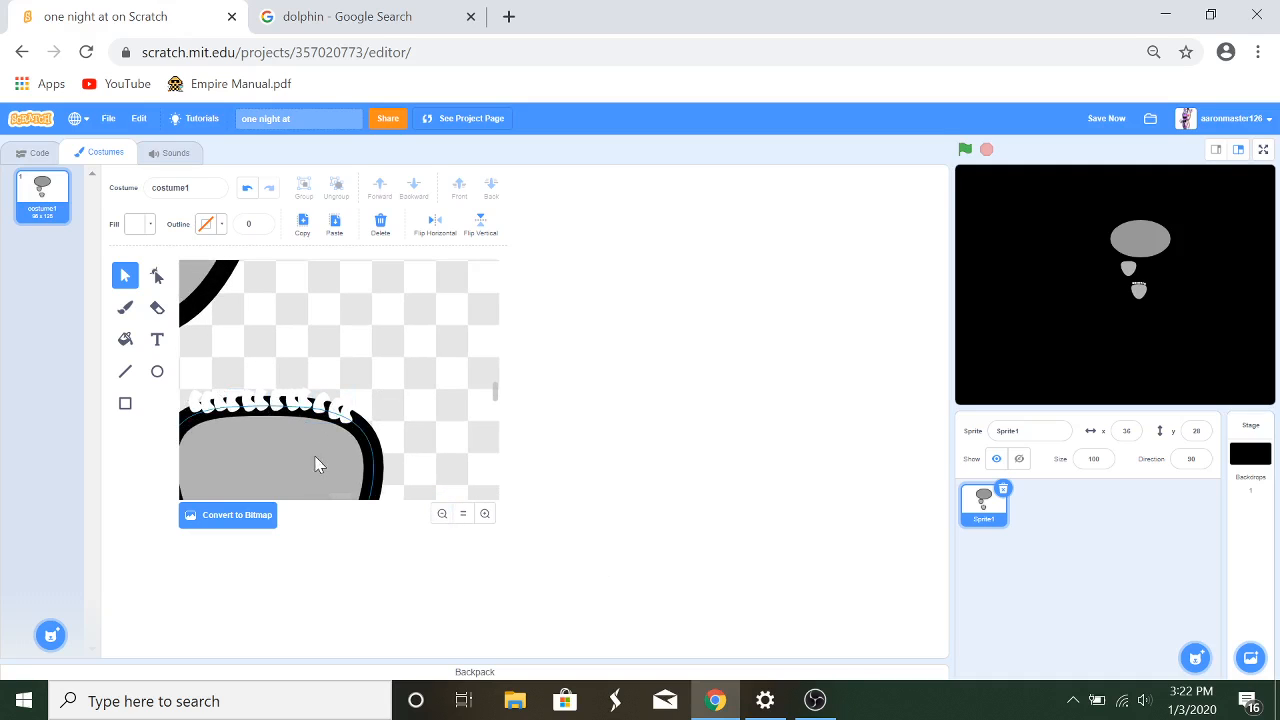
pyautogui.scroll(-3, 355, 430)
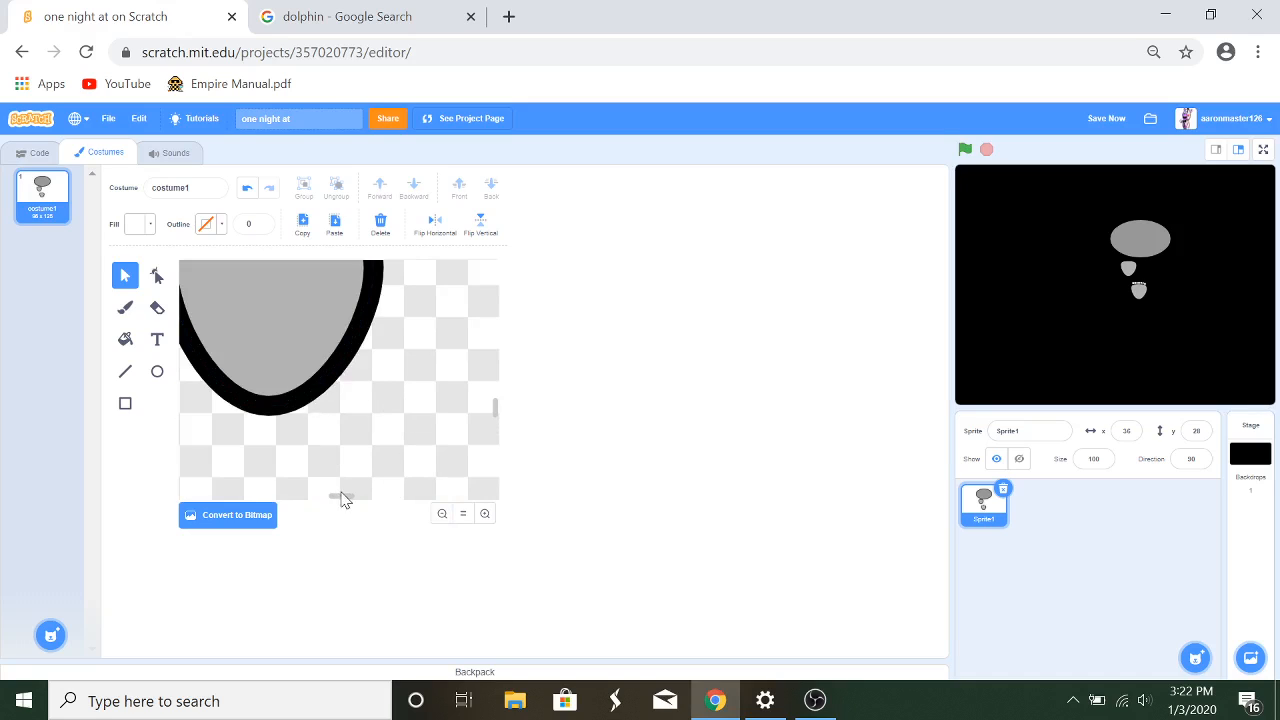
pyautogui.click(442, 514)
pyautogui.click(442, 514)
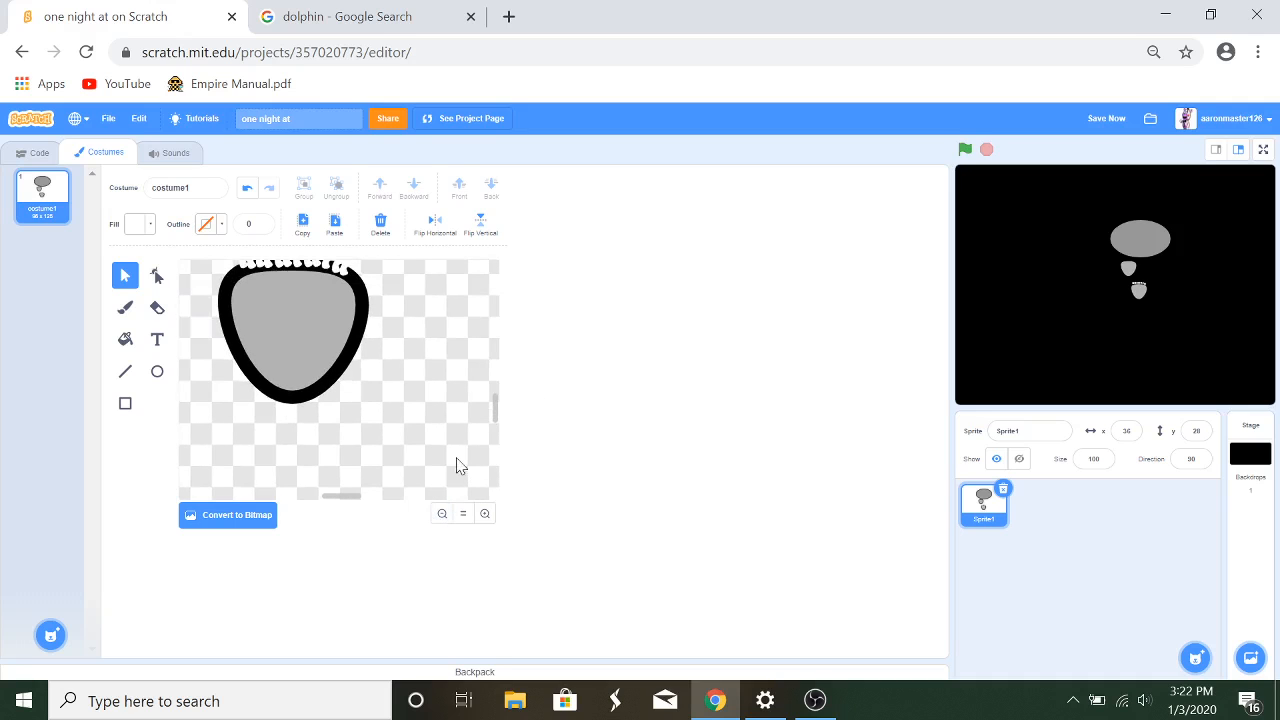
pyautogui.click(442, 514)
pyautogui.click(442, 514)
pyautogui.click(442, 514)
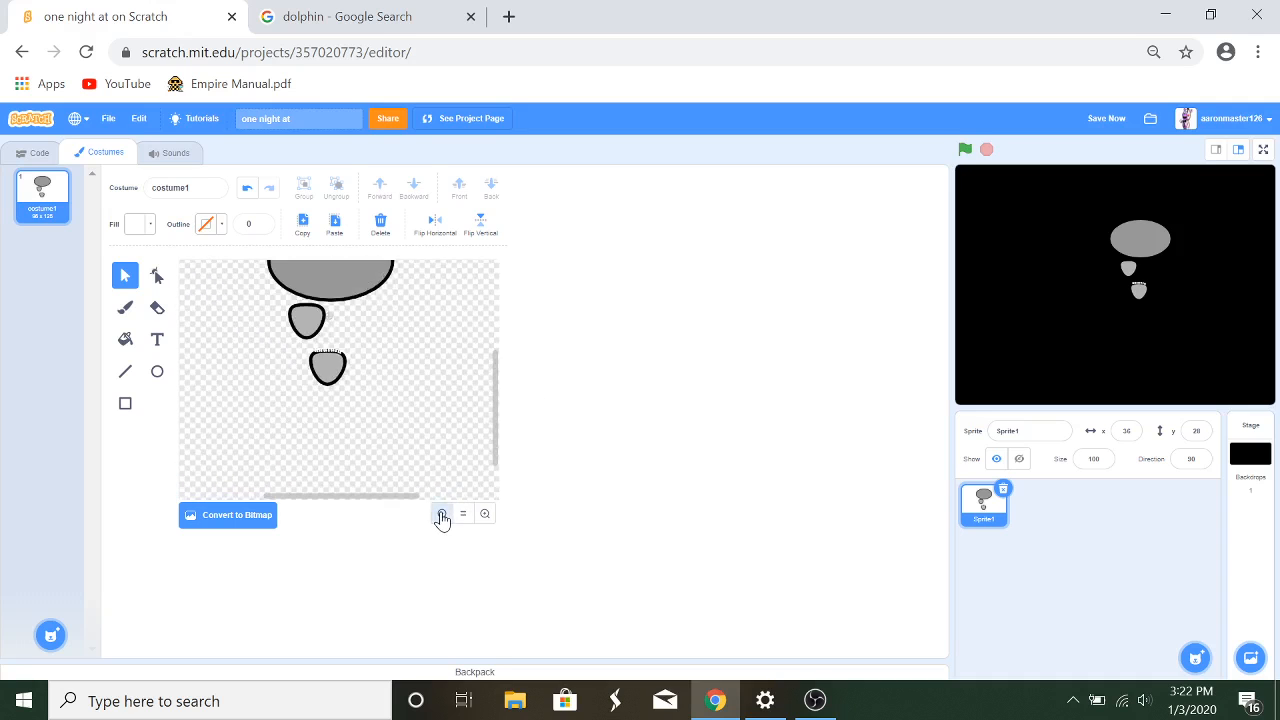
pyautogui.click(442, 514)
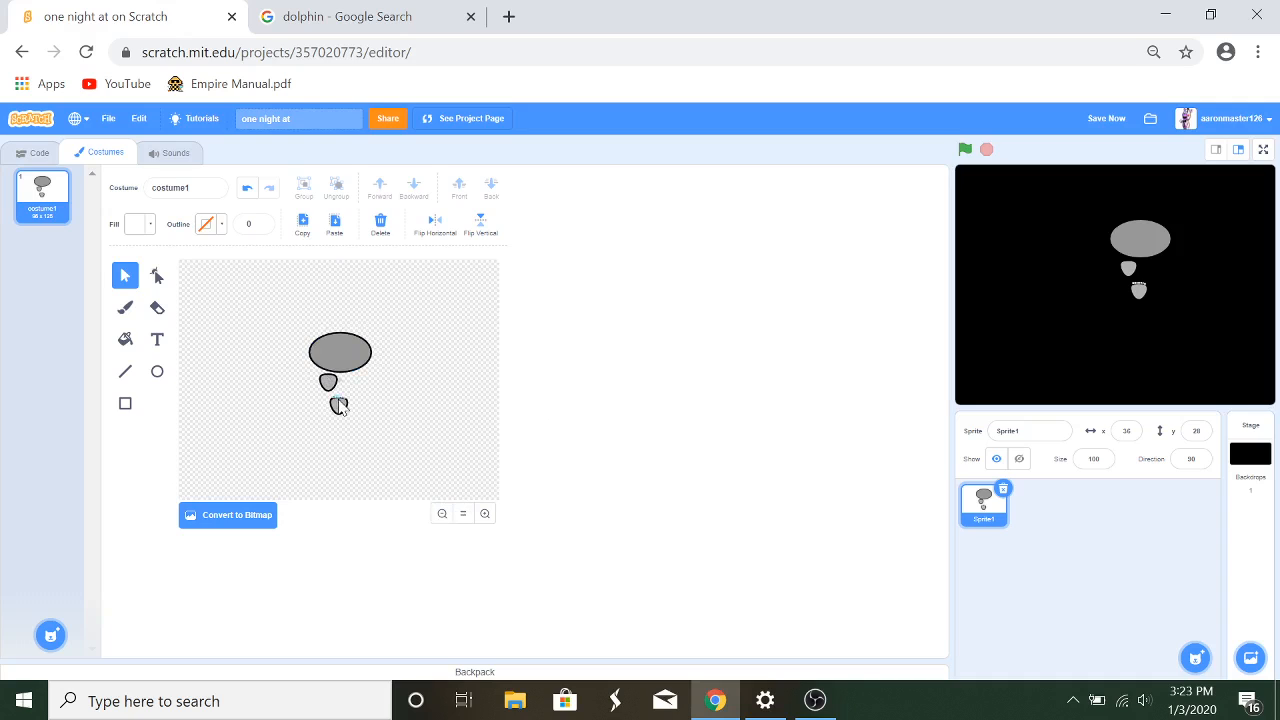
pyautogui.click(485, 514)
pyautogui.click(485, 514)
pyautogui.click(485, 514)
pyautogui.click(485, 514)
pyautogui.click(485, 514)
pyautogui.click(485, 514)
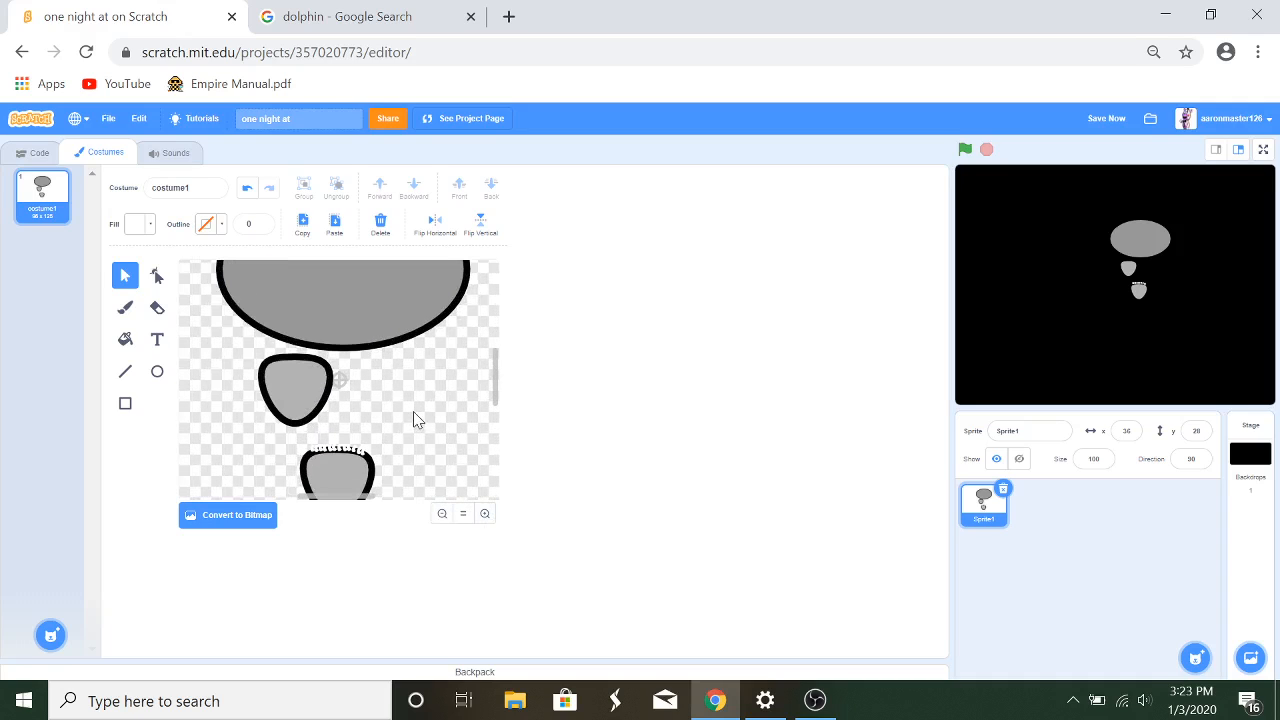
pyautogui.click(484, 514)
pyautogui.click(484, 514)
pyautogui.click(484, 514)
pyautogui.click(484, 514)
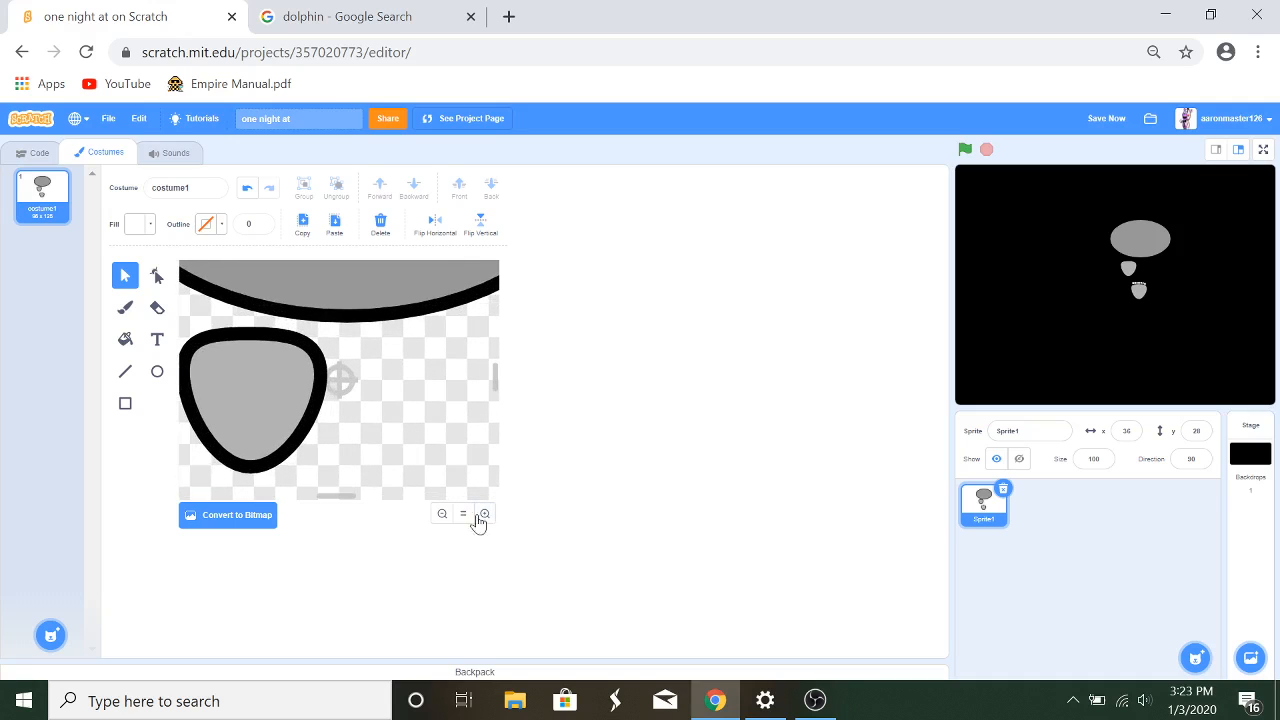
pyautogui.scroll(-10, 409, 406)
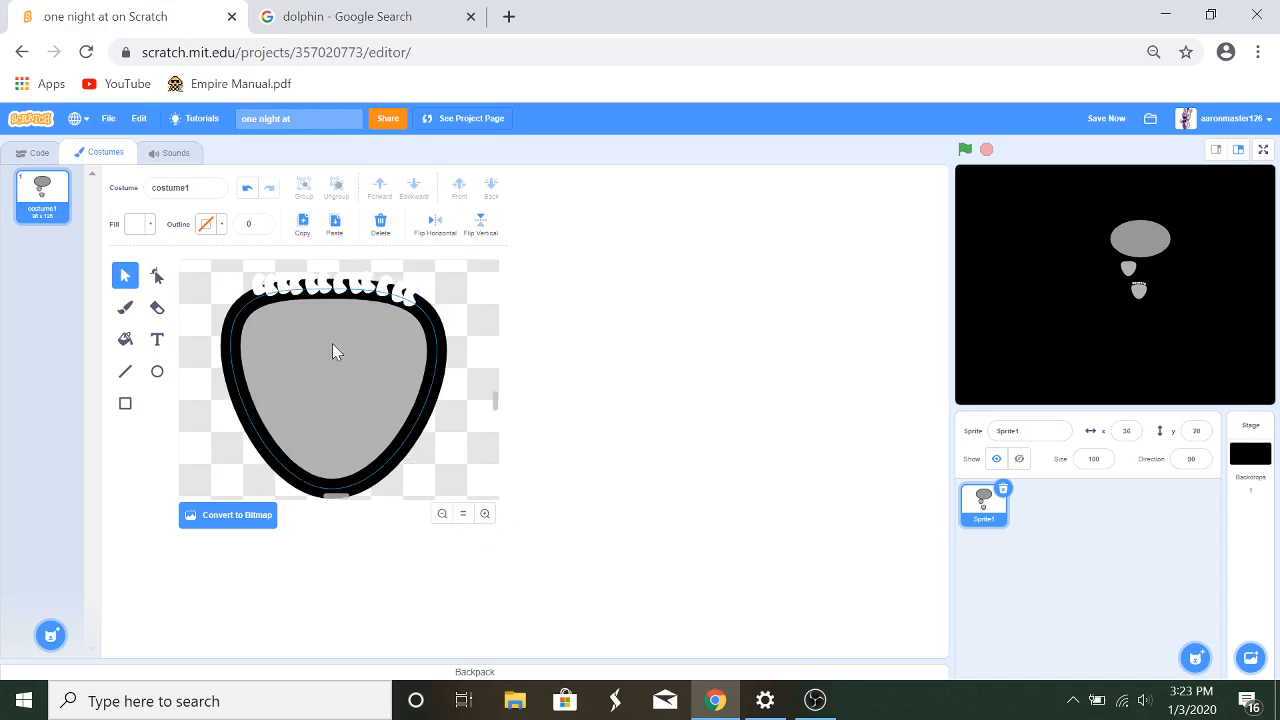
# Step: Move the lower jaw shape down and enlarge the whole row of teeth so it spans the shape's top edge
pyautogui.moveTo(330, 383); pyautogui.dragTo(331, 409)
pyautogui.moveTo(227, 274); pyautogui.dragTo(436, 308)
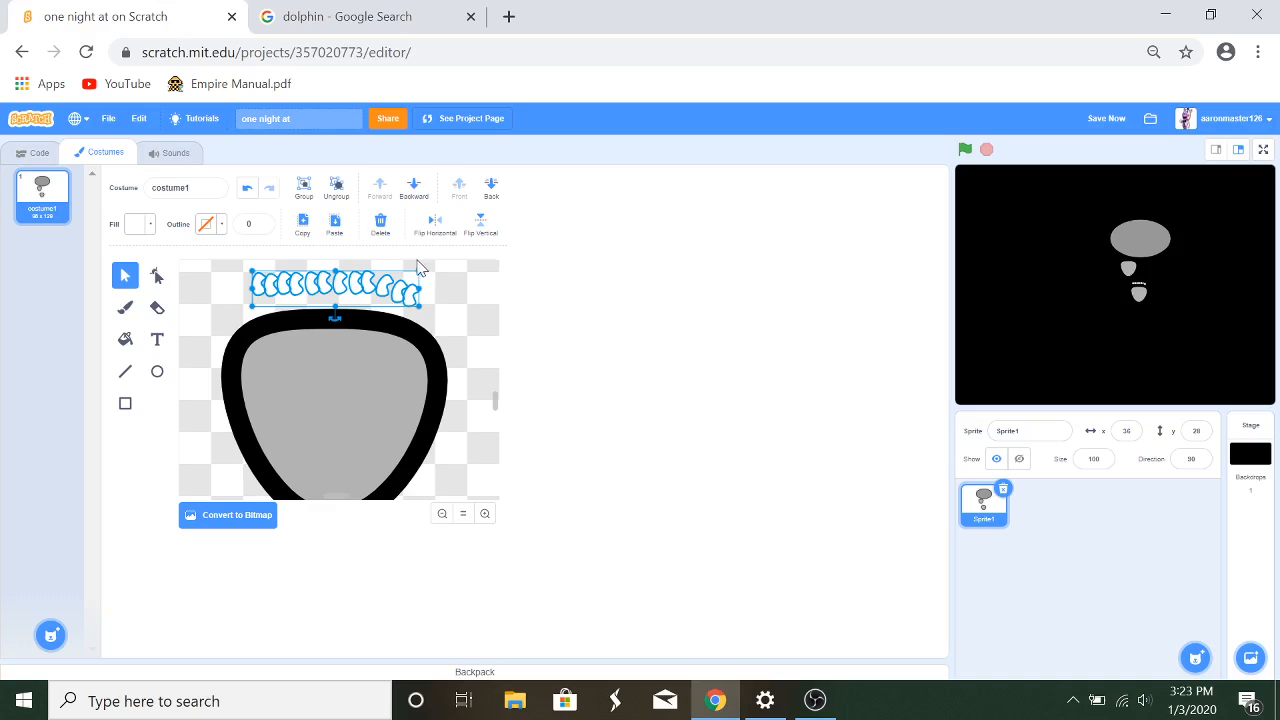
pyautogui.moveTo(419, 270); pyautogui.dragTo(411, 322)
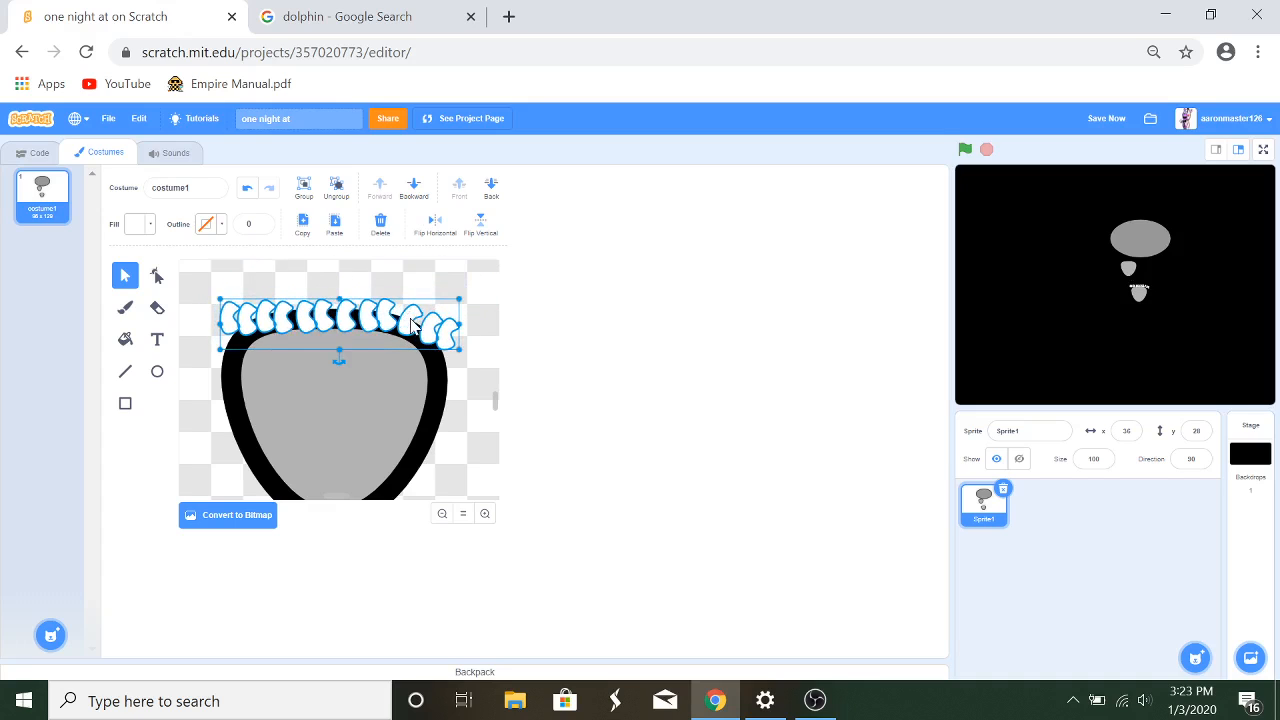
# Step: Ungroup the three teeth at the row's right end and move one down onto the jaw's upper-right curve
pyautogui.click(478, 314)
pyautogui.click(440, 329)
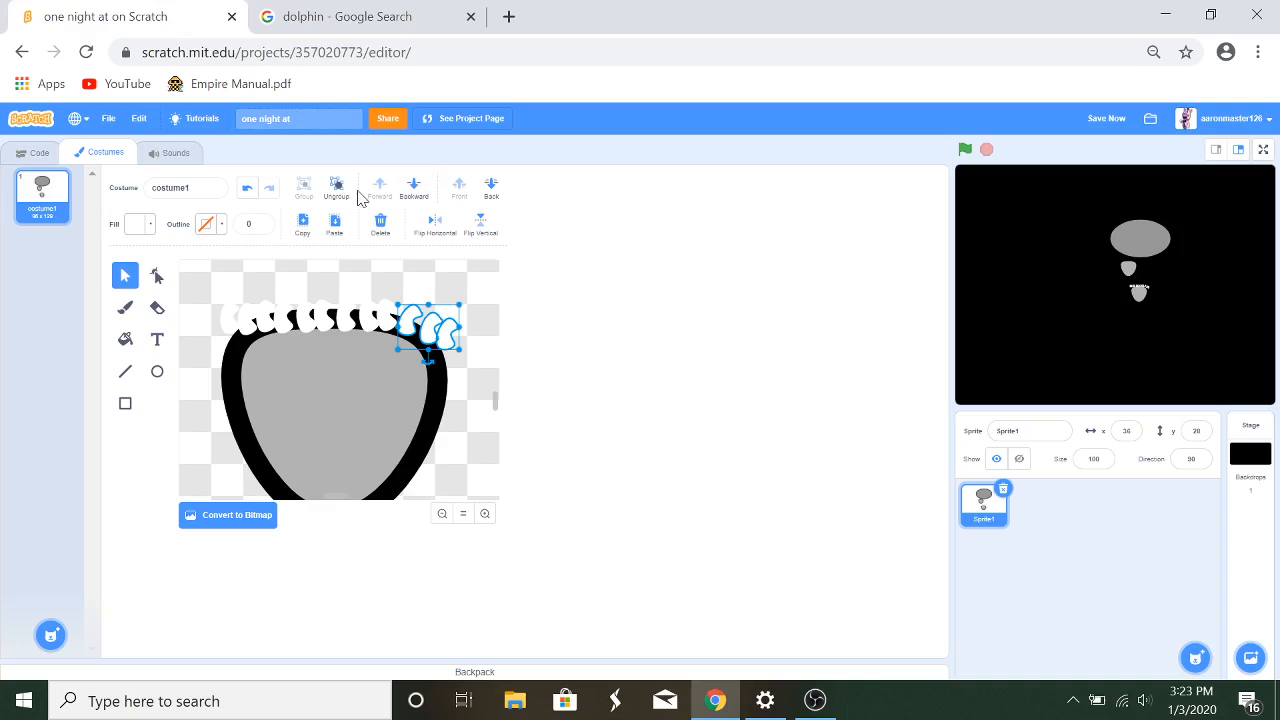
pyautogui.click(350, 193)
pyautogui.click(480, 305)
pyautogui.click(423, 342)
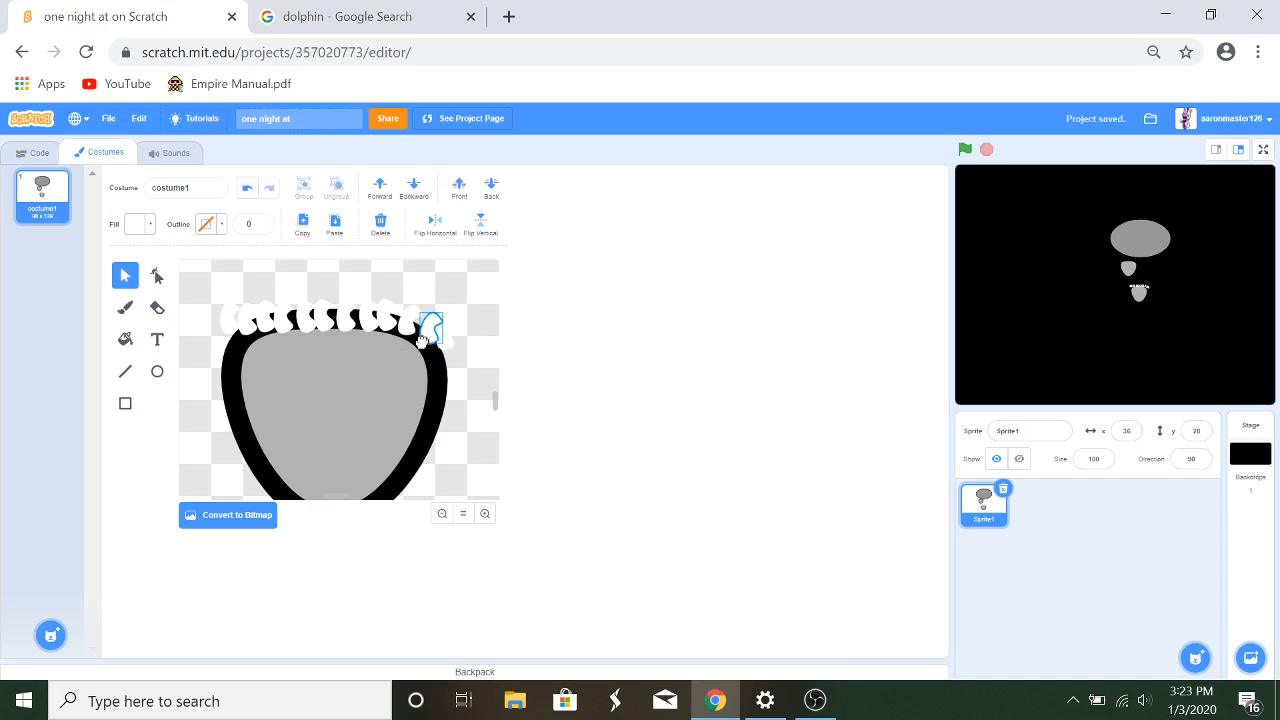
pyautogui.moveTo(423, 342); pyautogui.dragTo(442, 362)
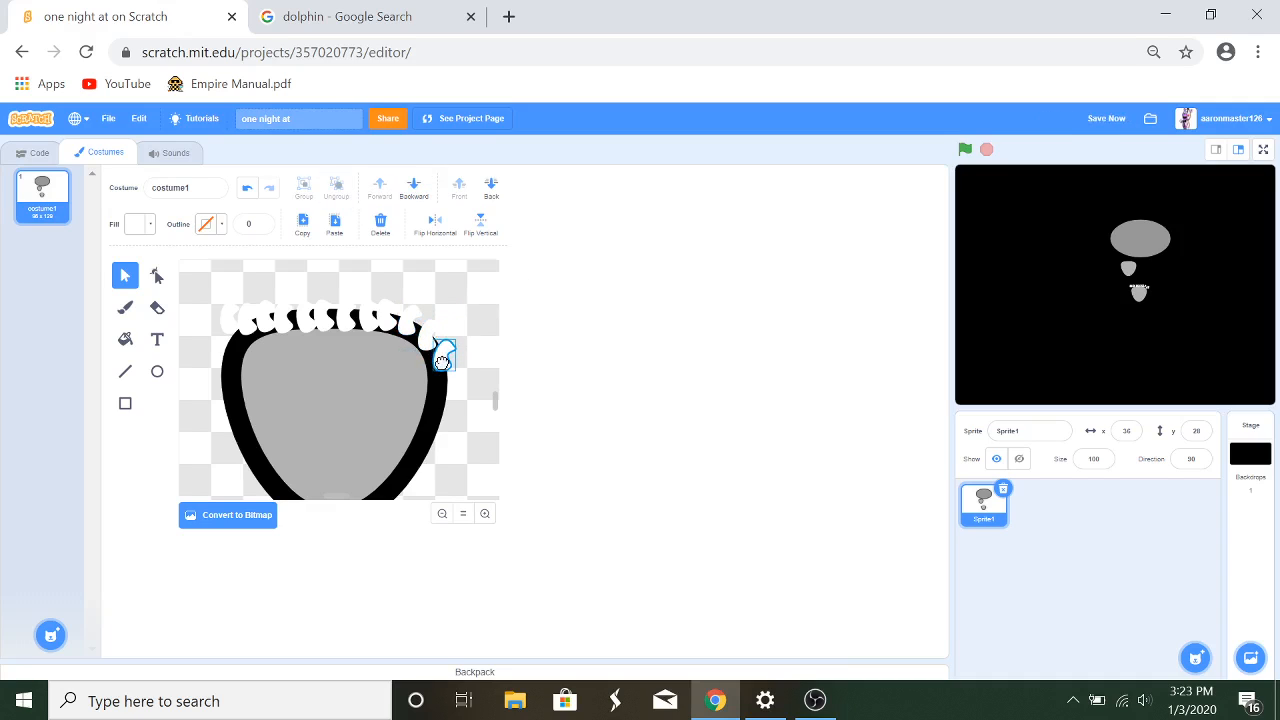
# Step: Wrap the row's left end down around the jaw's upper-left curve and nudge both end teeth inward onto the black outline
pyautogui.click(242, 326)
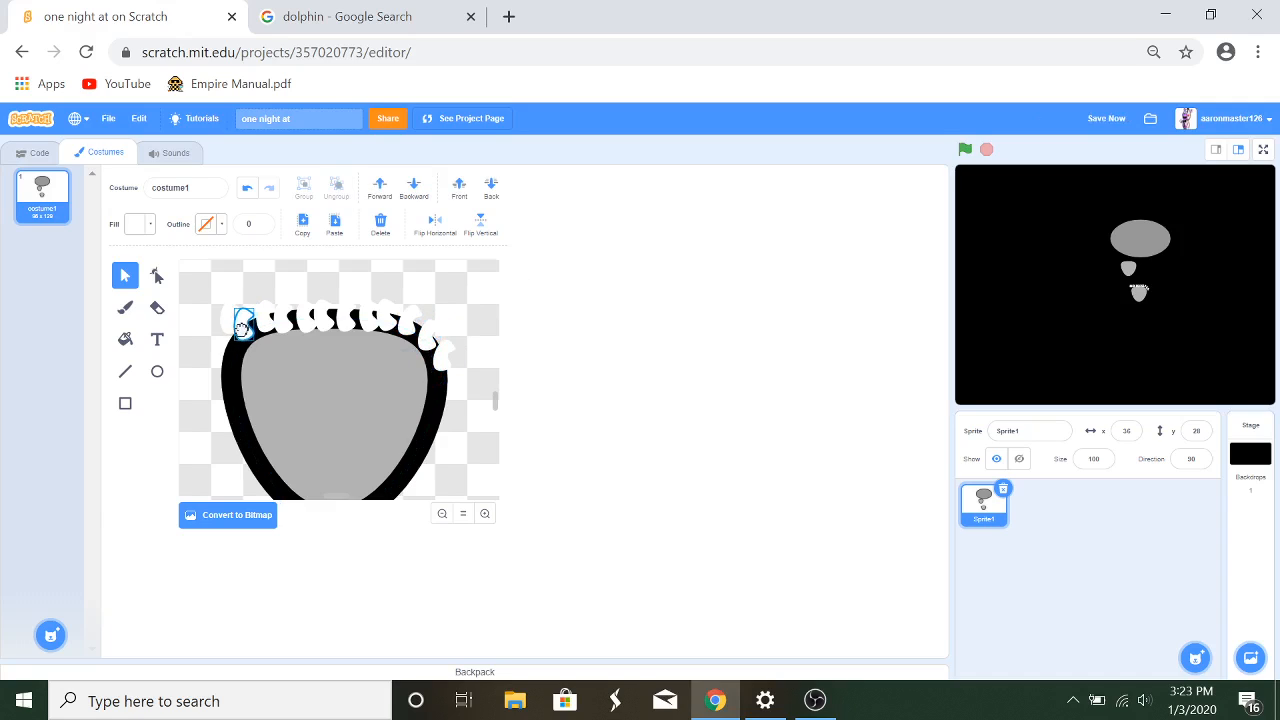
pyautogui.moveTo(242, 330); pyautogui.dragTo(225, 354)
pyautogui.click(208, 331)
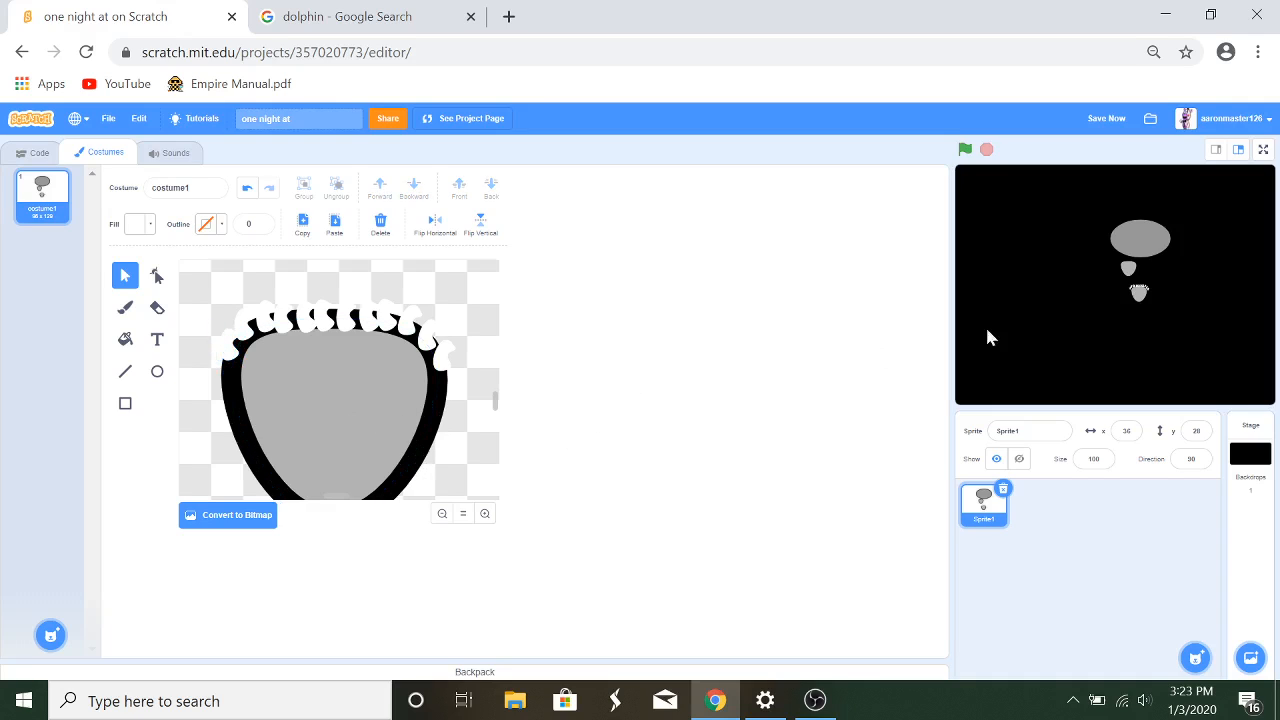
pyautogui.click(229, 350)
pyautogui.moveTo(449, 366); pyautogui.dragTo(439, 368)
pyautogui.click(477, 365)
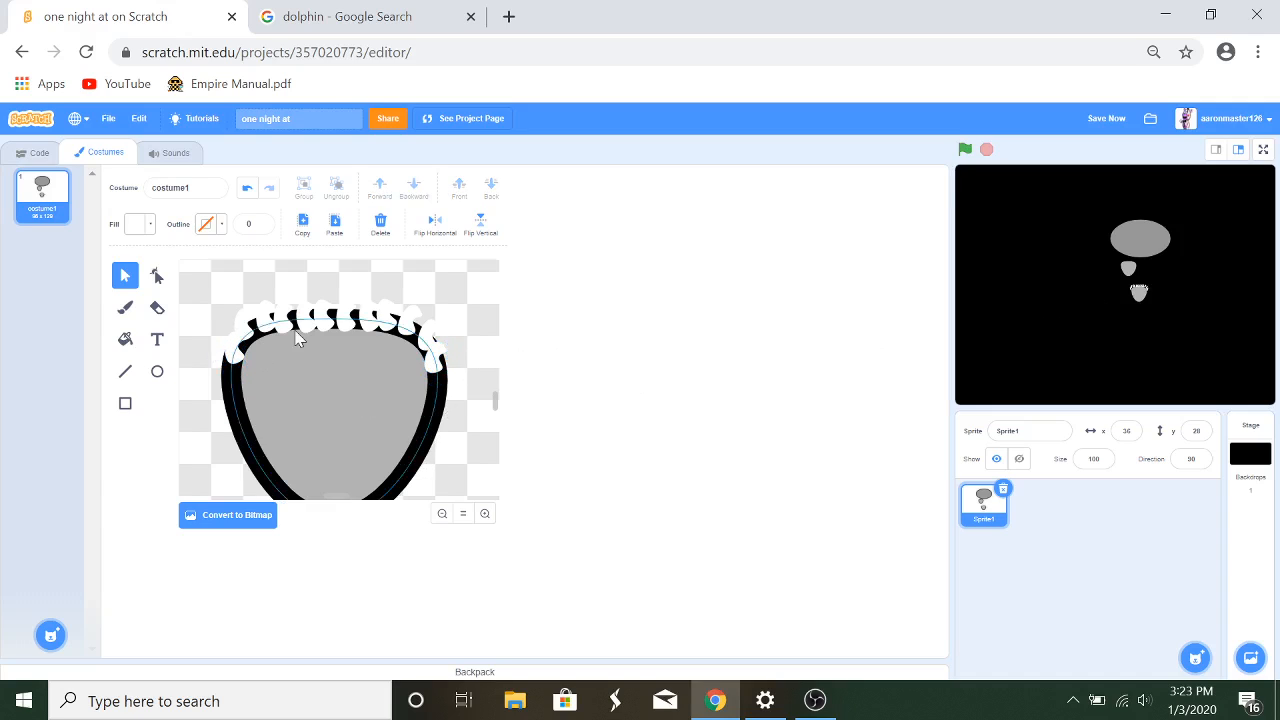
# Step: Duplicate the lowest tooth at the upper-right curve and place the copy directly below it on the outline
pyautogui.scroll(-2, 420, 450)
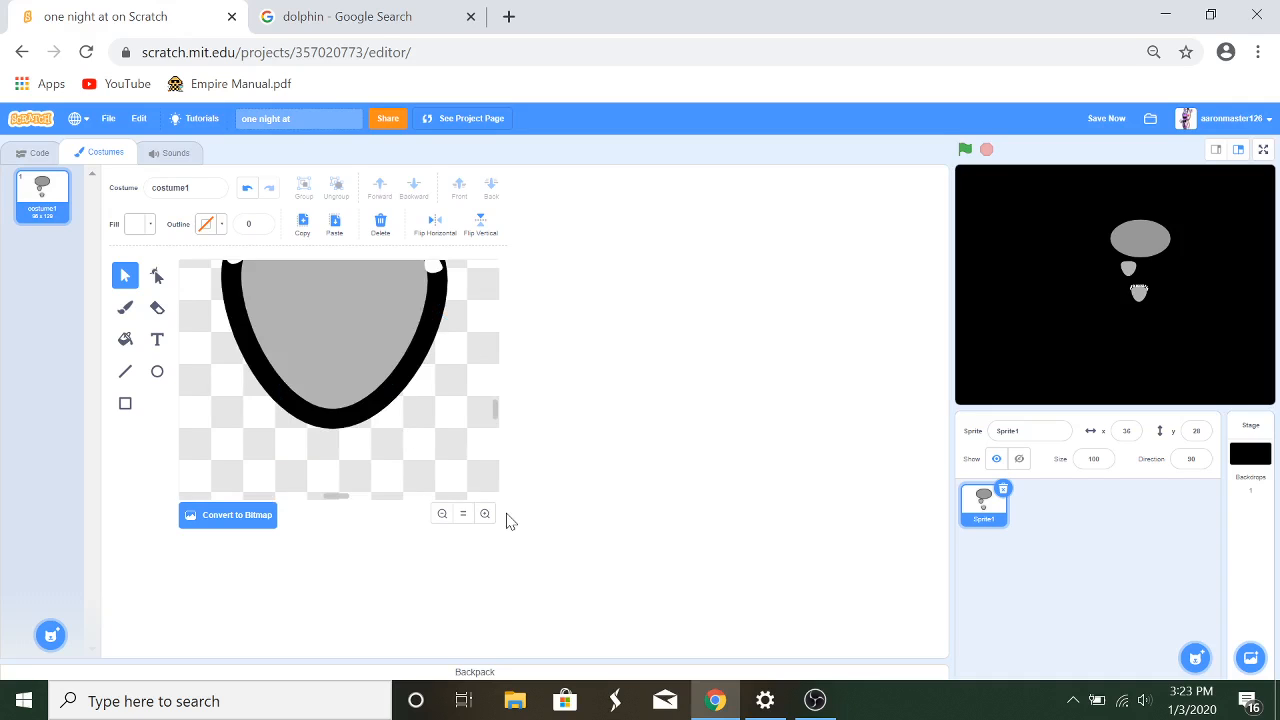
pyautogui.scroll(4, 452, 388)
pyautogui.scroll(-2, 432, 410)
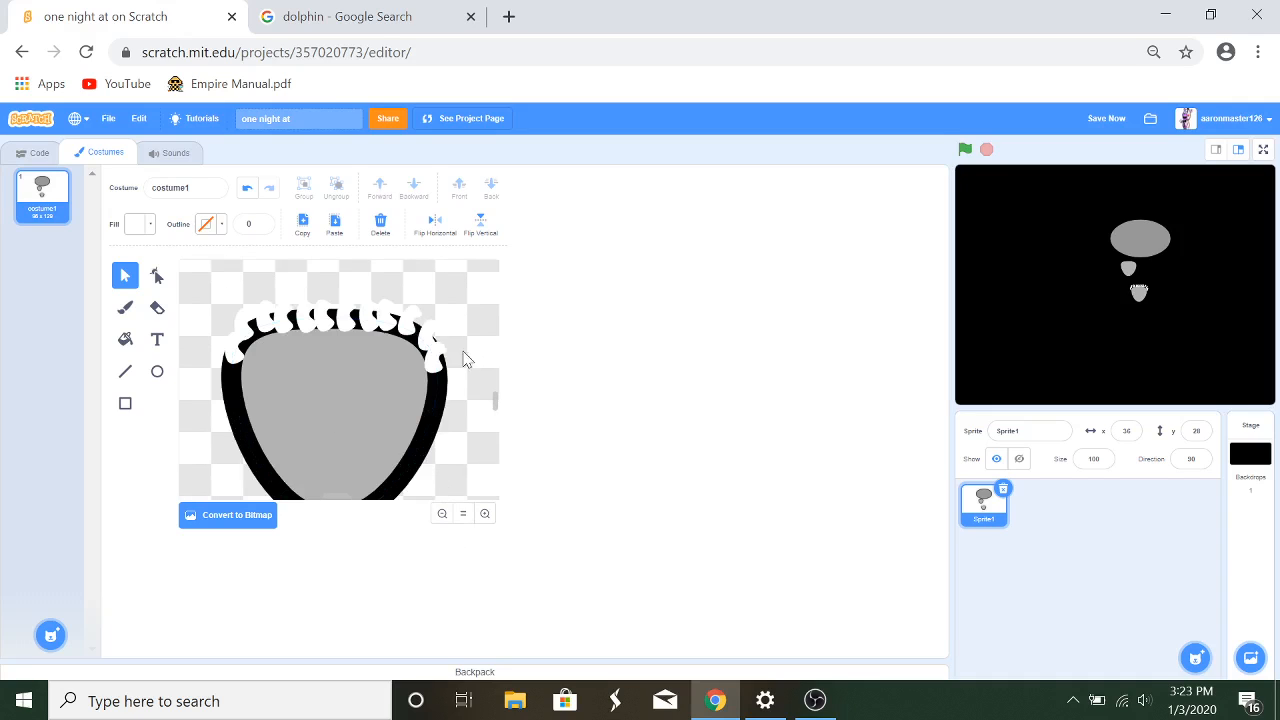
pyautogui.click(428, 370)
pyautogui.click(303, 224)
pyautogui.click(334, 224)
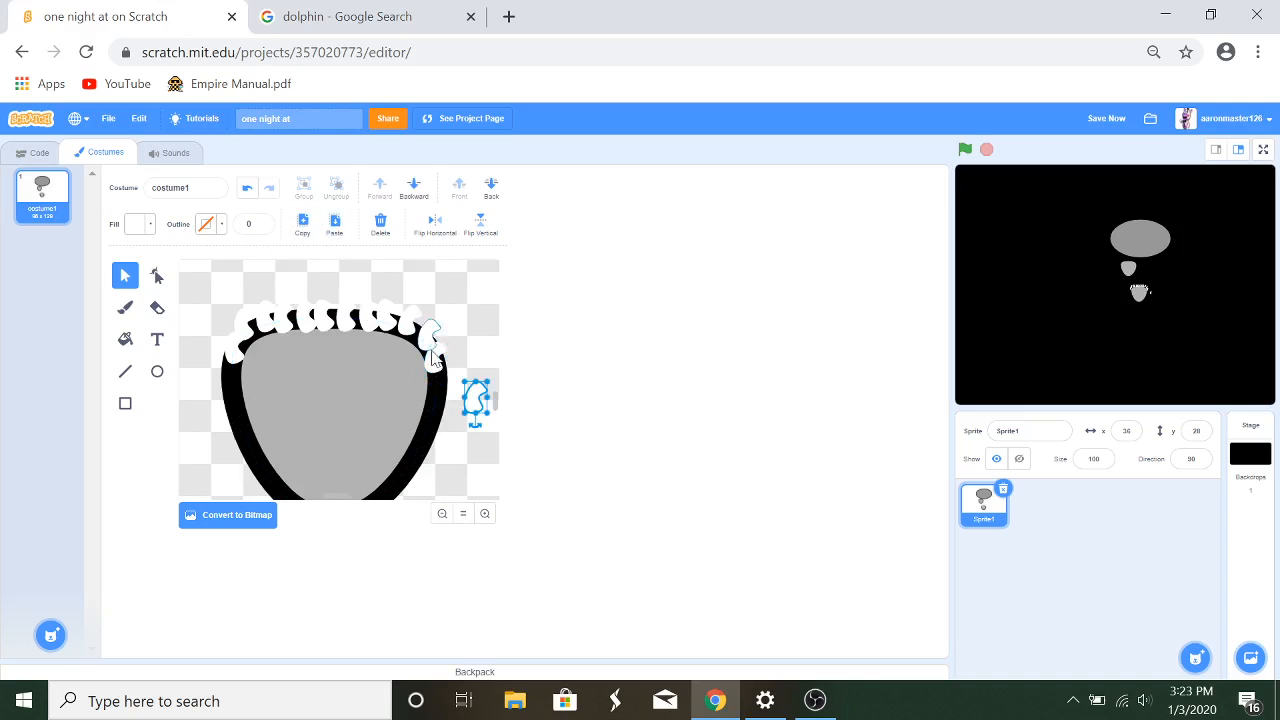
pyautogui.moveTo(471, 394); pyautogui.dragTo(437, 381)
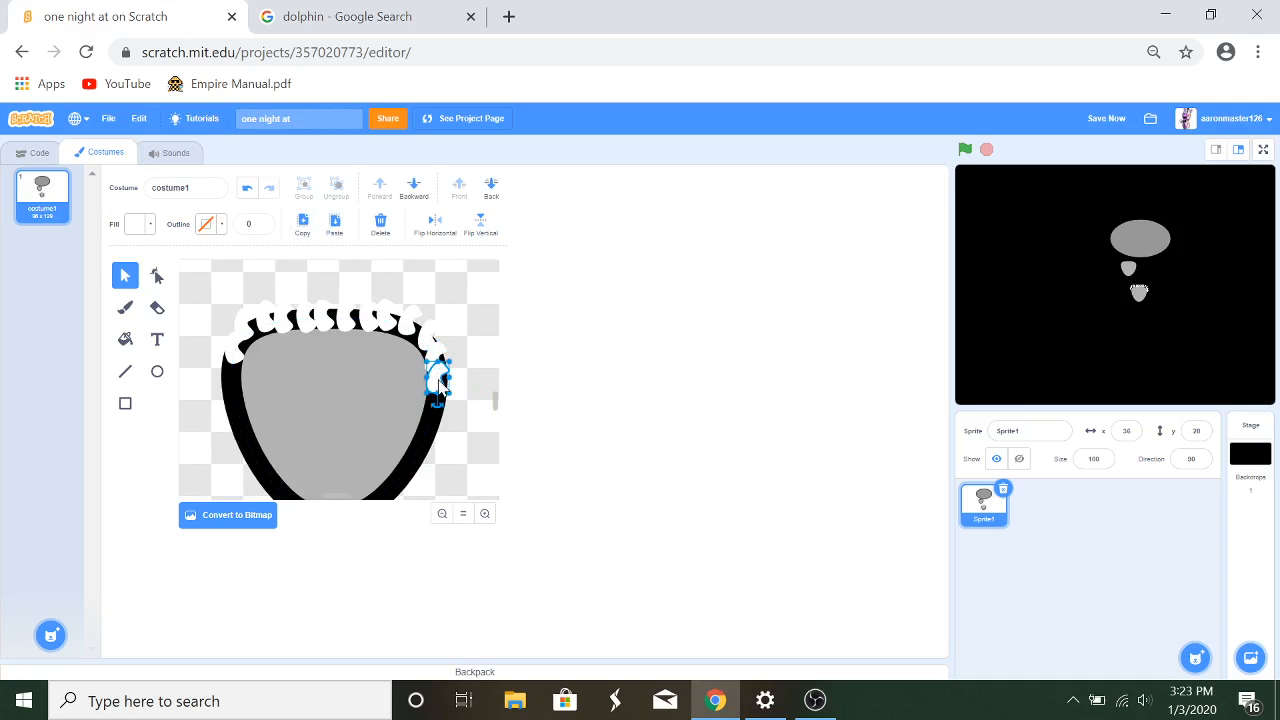
# Step: Add three more tooth copies, one below the other, down the right side of the lower jaw's outline
pyautogui.click(318, 228)
pyautogui.click(334, 224)
pyautogui.moveTo(477, 424); pyautogui.dragTo(434, 398)
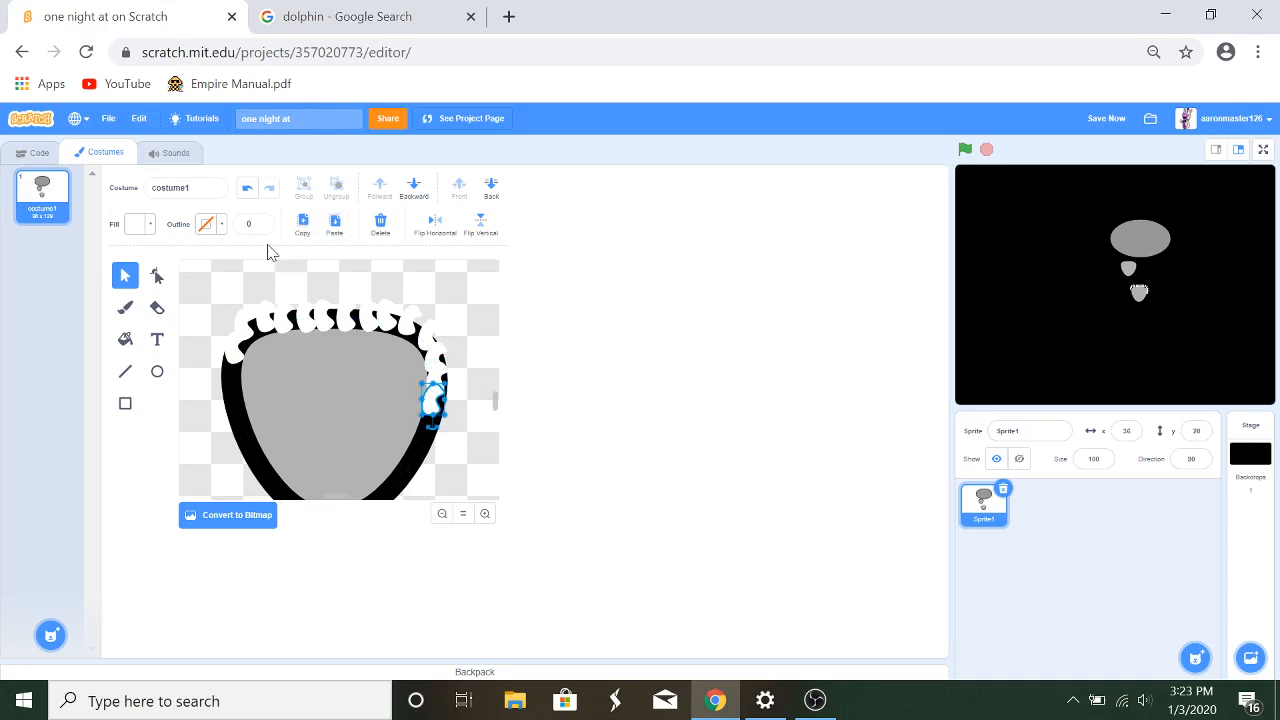
pyautogui.click(335, 226)
pyautogui.moveTo(477, 452); pyautogui.dragTo(432, 420)
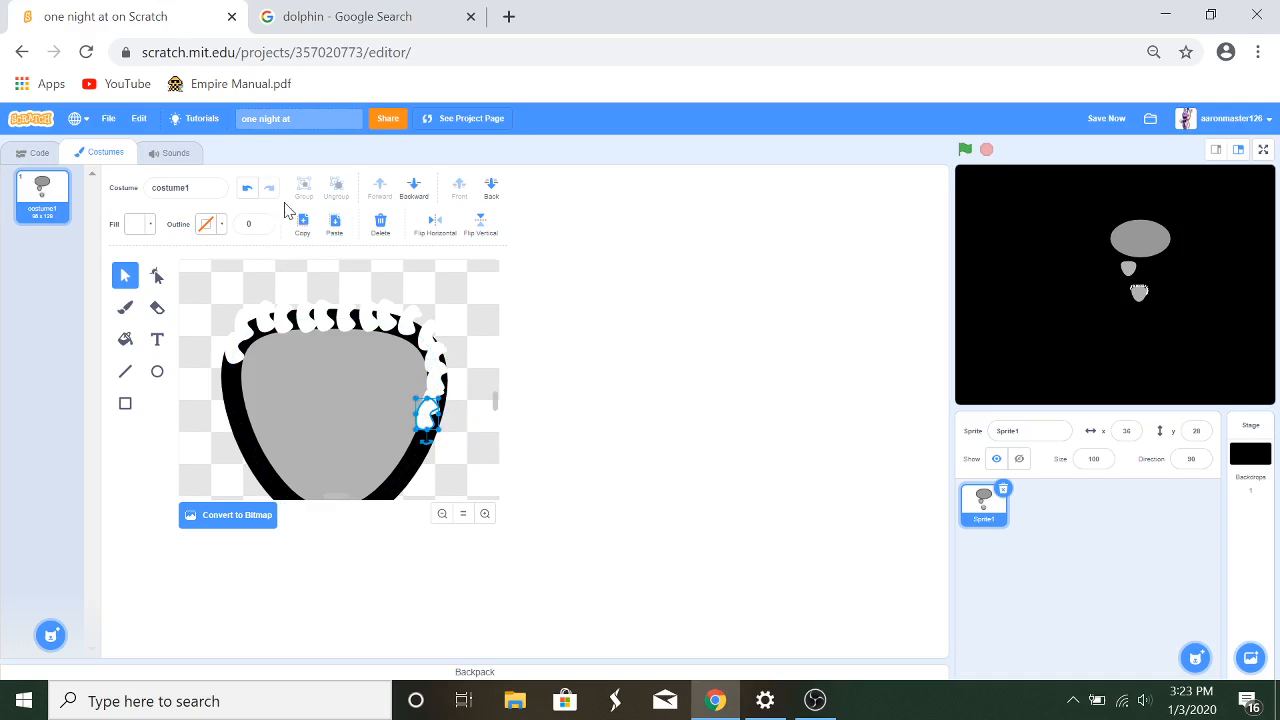
pyautogui.click(310, 235)
pyautogui.click(335, 226)
pyautogui.moveTo(468, 467); pyautogui.dragTo(422, 447)
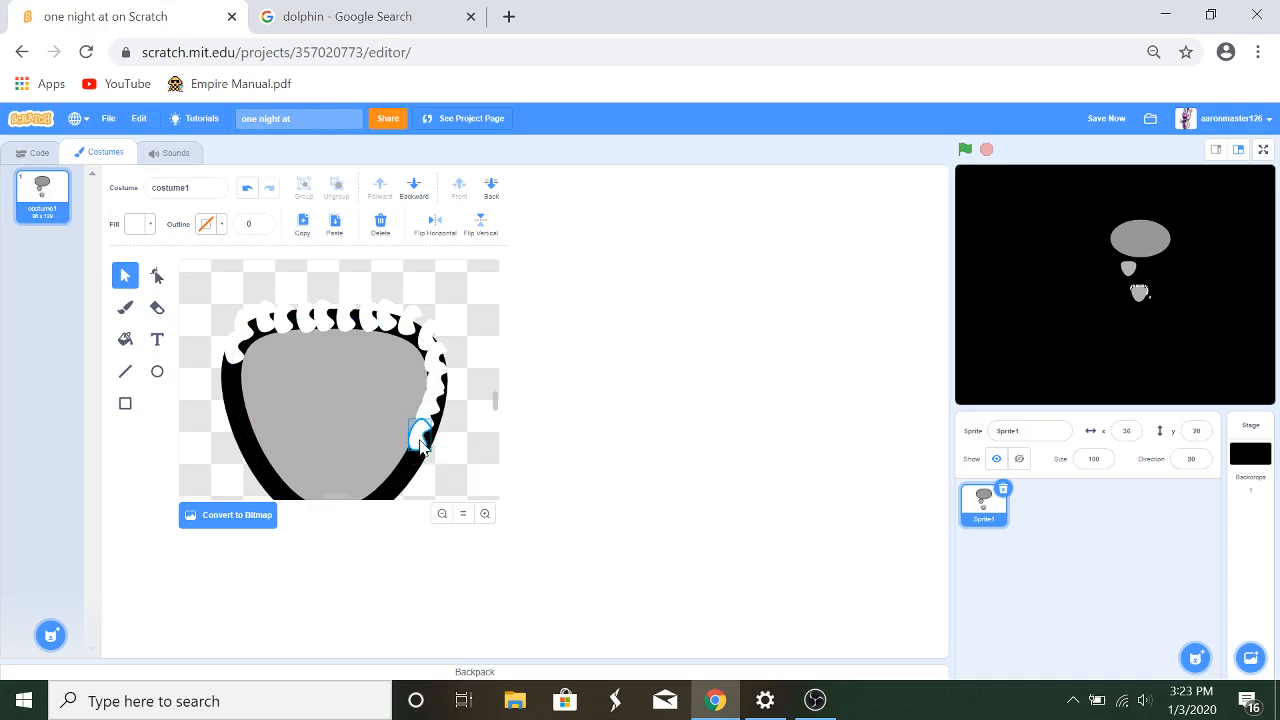
# Step: Continue the teeth with two more copies along the lower-right curve of the jaw outline
pyautogui.click(302, 224)
pyautogui.click(337, 226)
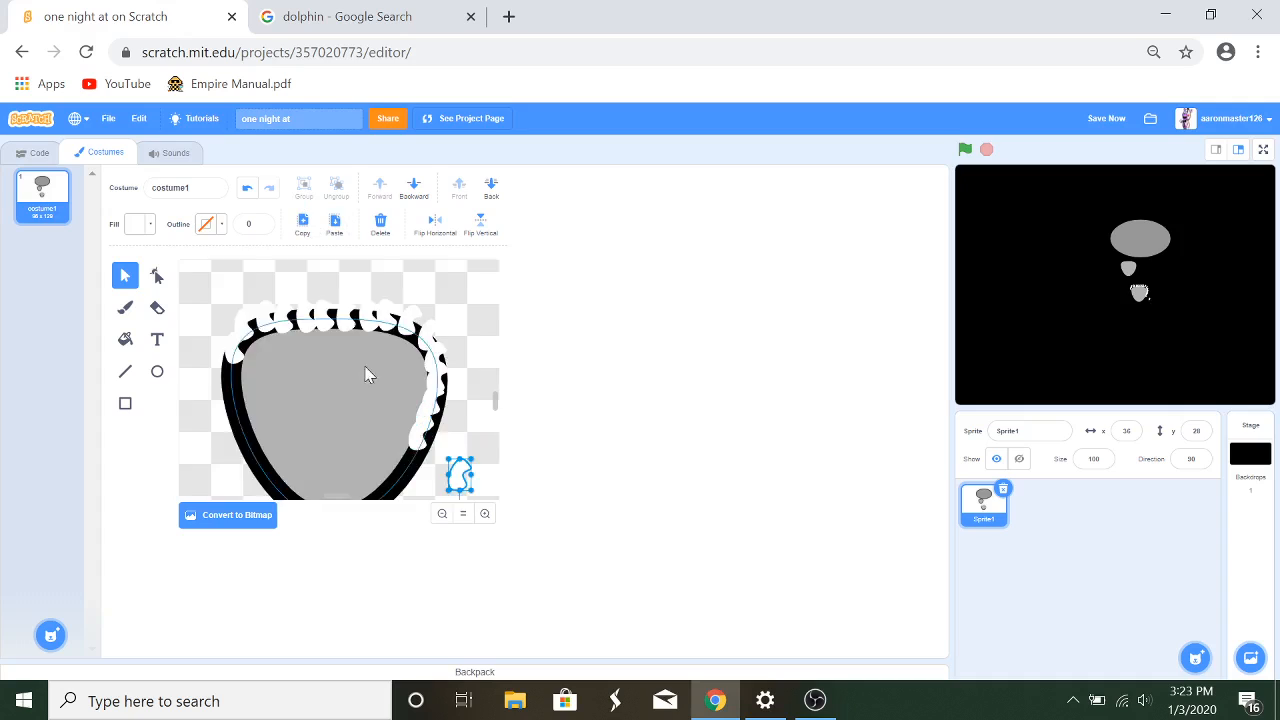
pyautogui.scroll(-2, 366, 371)
pyautogui.scroll(2, 455, 290)
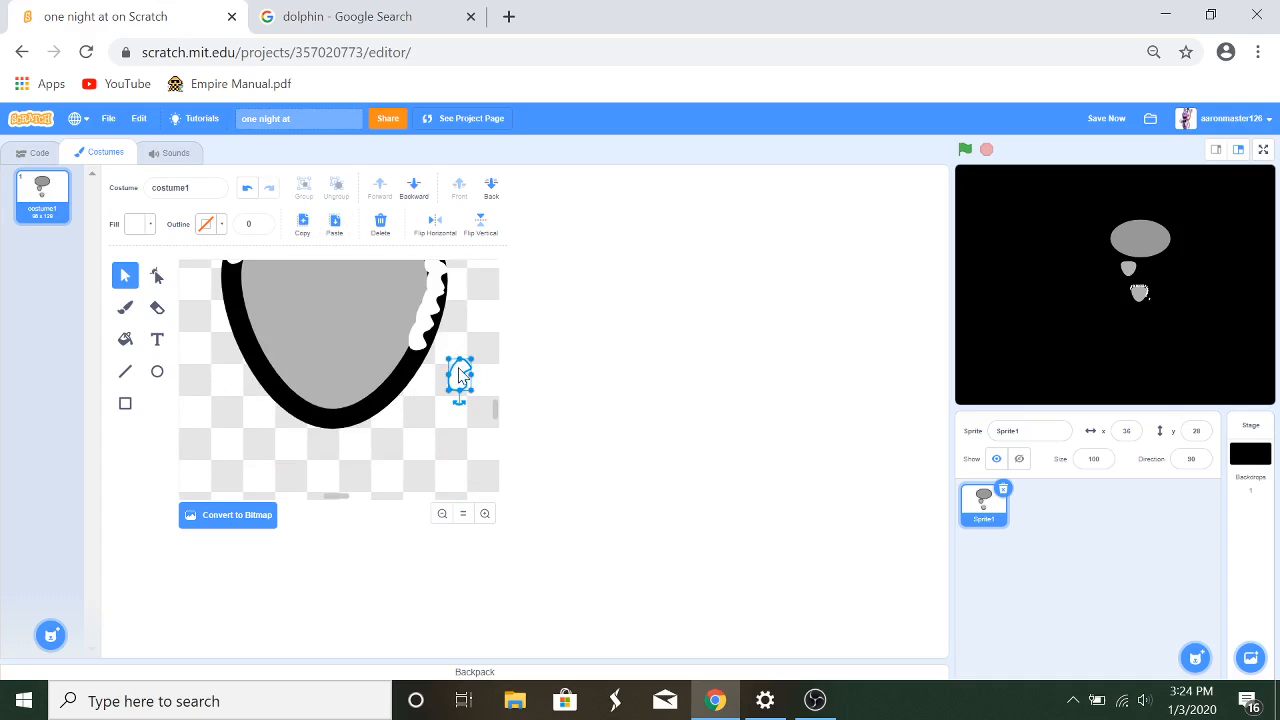
pyautogui.moveTo(459, 375); pyautogui.dragTo(408, 357)
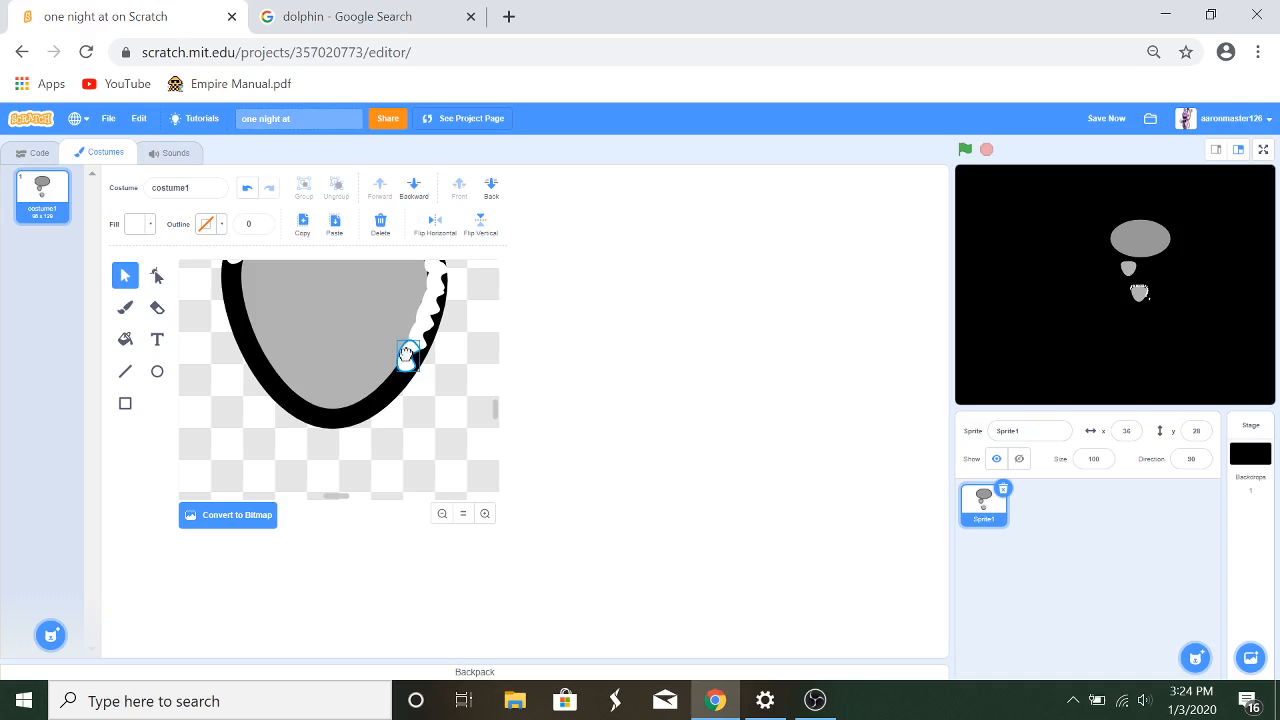
pyautogui.click(304, 240)
pyautogui.click(336, 228)
pyautogui.moveTo(446, 405); pyautogui.dragTo(393, 375)
# Step: Place three further tooth copies along the curve, ending at the bottom tip of the lower jaw shape
pyautogui.click(302, 224)
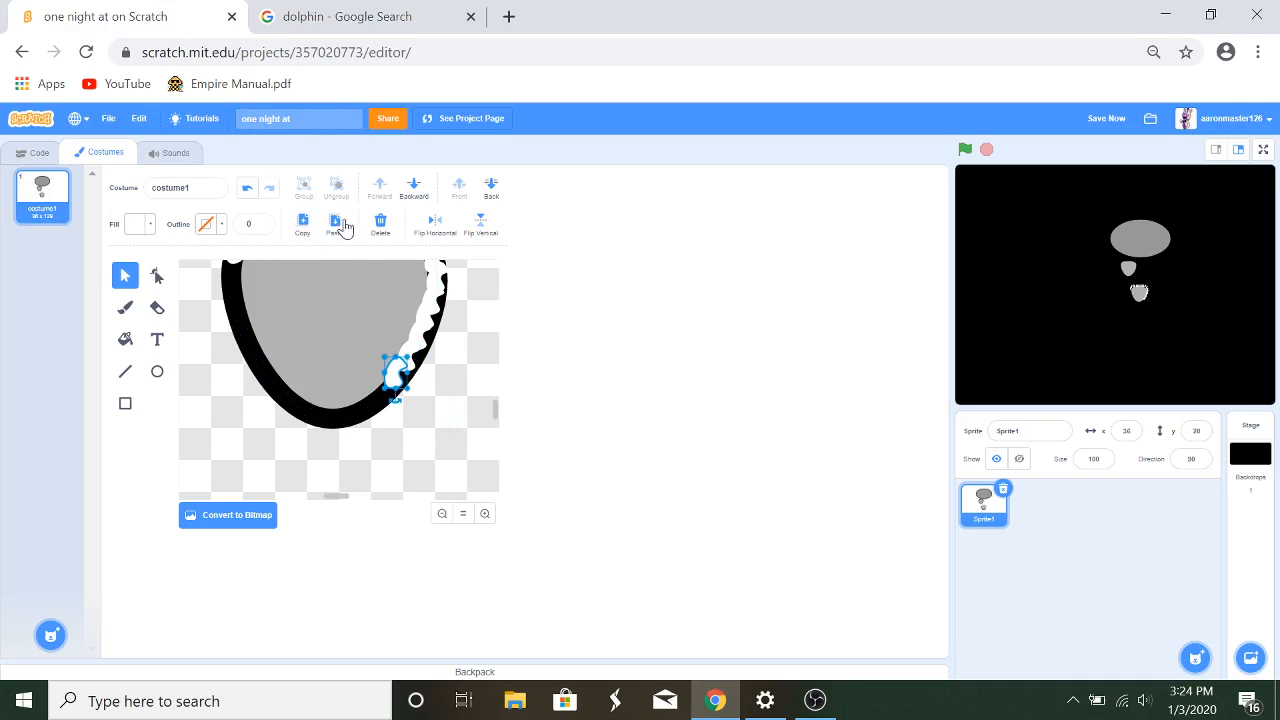
pyautogui.click(336, 226)
pyautogui.moveTo(434, 418); pyautogui.dragTo(377, 388)
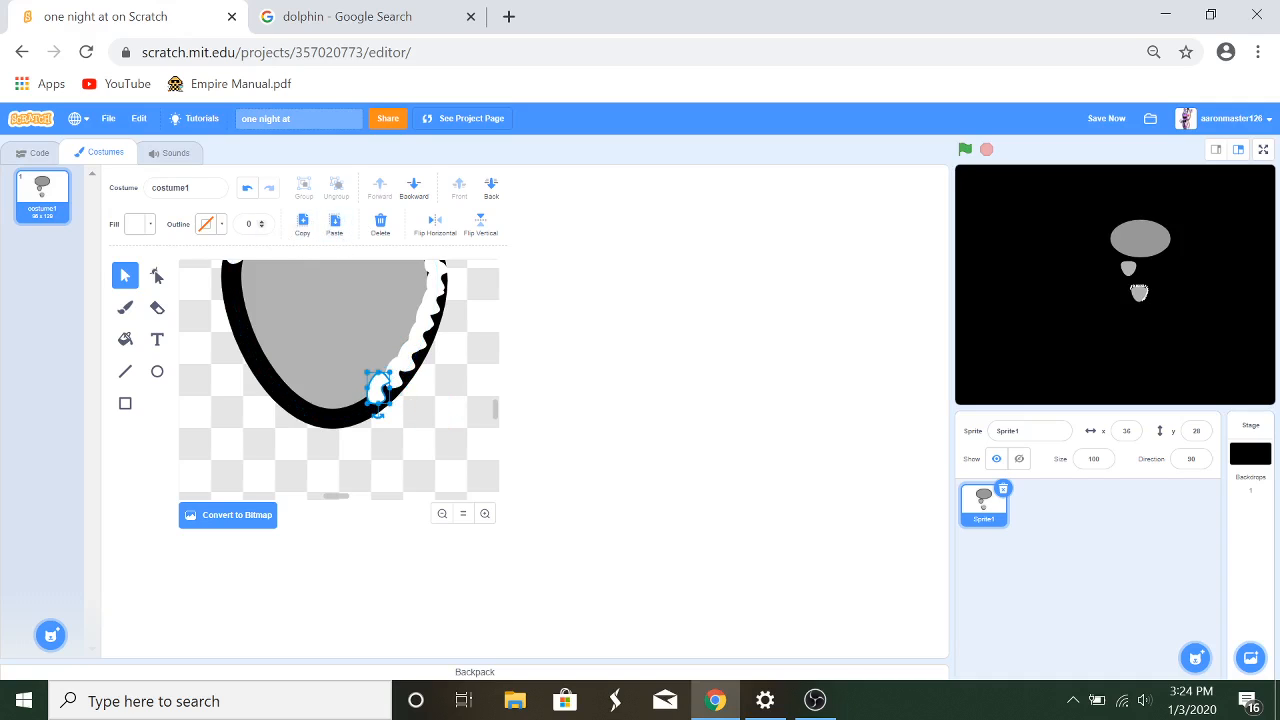
pyautogui.click(310, 228)
pyautogui.click(335, 226)
pyautogui.moveTo(417, 428); pyautogui.dragTo(357, 400)
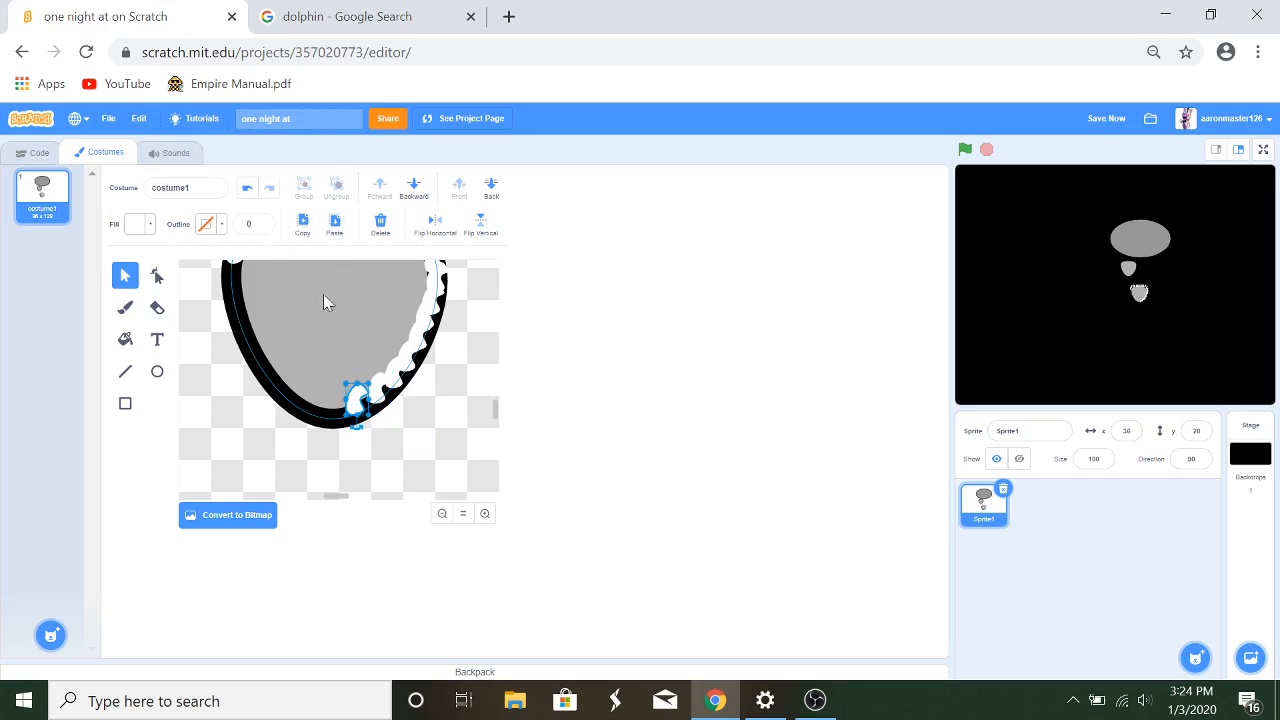
pyautogui.click(306, 232)
pyautogui.click(335, 226)
pyautogui.moveTo(396, 443); pyautogui.dragTo(333, 407)
# Step: Carry the teeth past the bottom tip with three copies rising along the jaw's lower-left curve
pyautogui.click(341, 226)
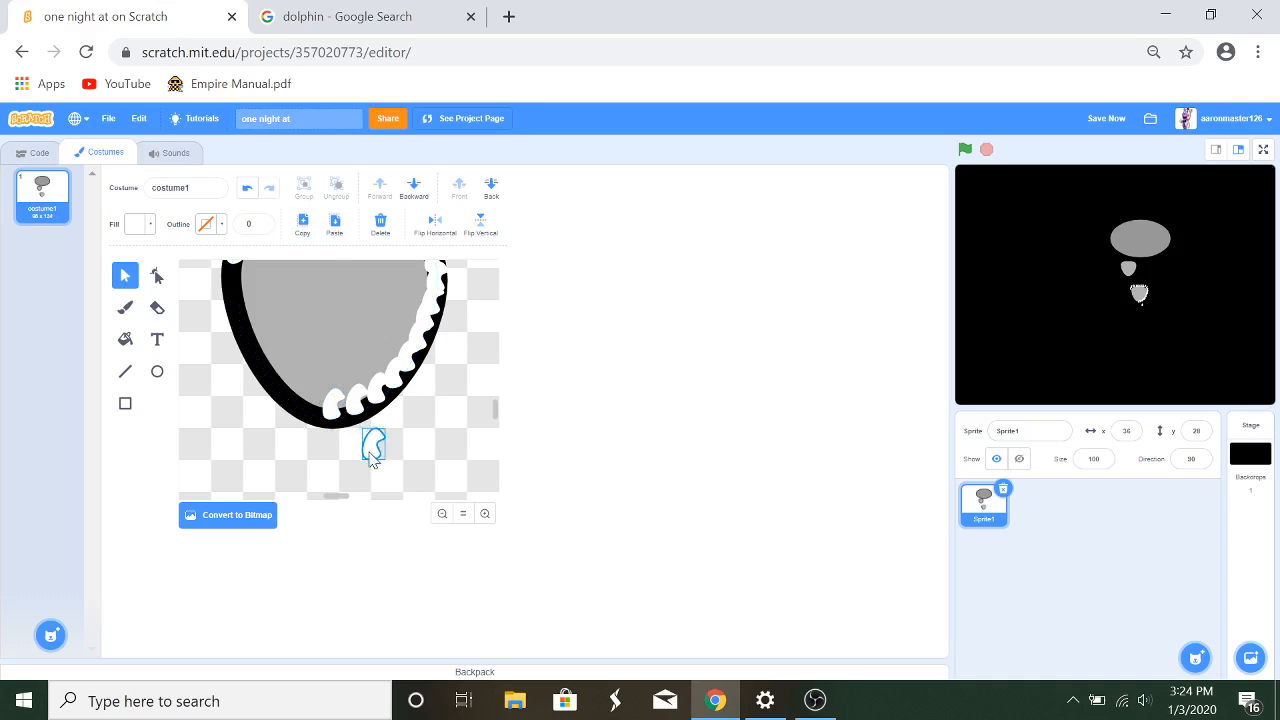
pyautogui.moveTo(372, 446); pyautogui.dragTo(305, 403)
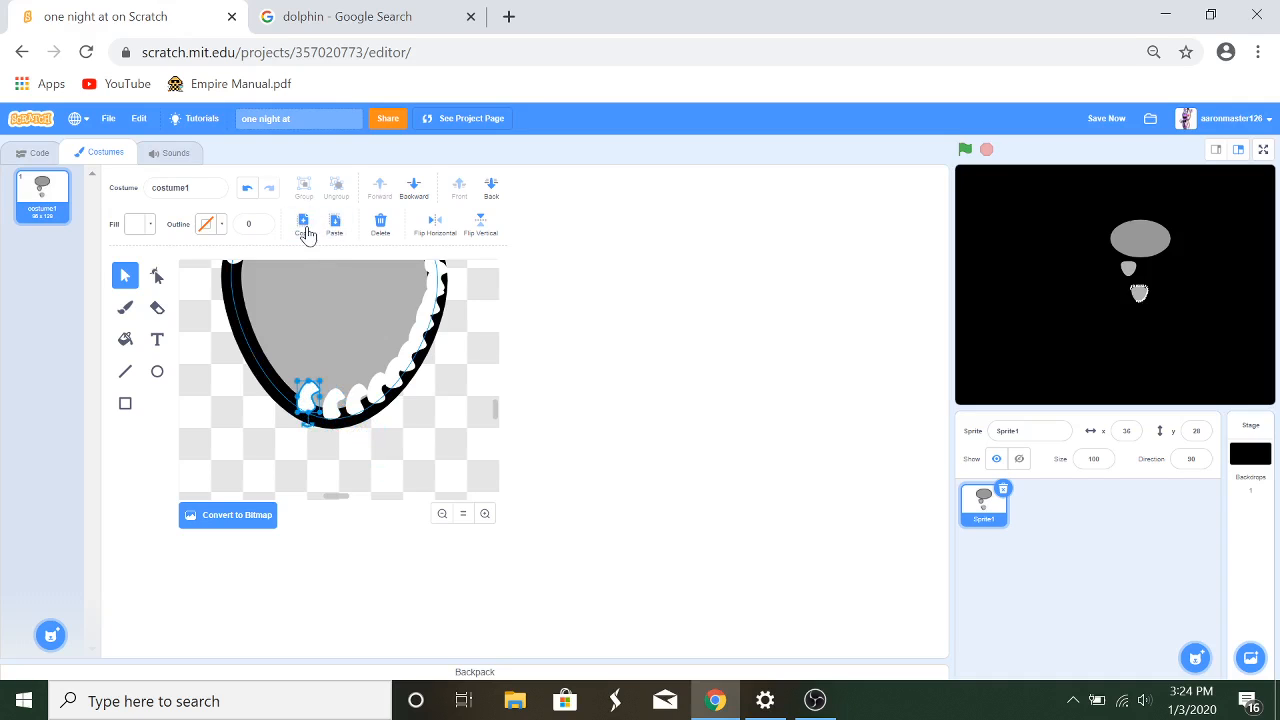
pyautogui.click(303, 226)
pyautogui.click(335, 226)
pyautogui.moveTo(347, 443); pyautogui.dragTo(285, 387)
pyautogui.click(301, 230)
pyautogui.click(339, 223)
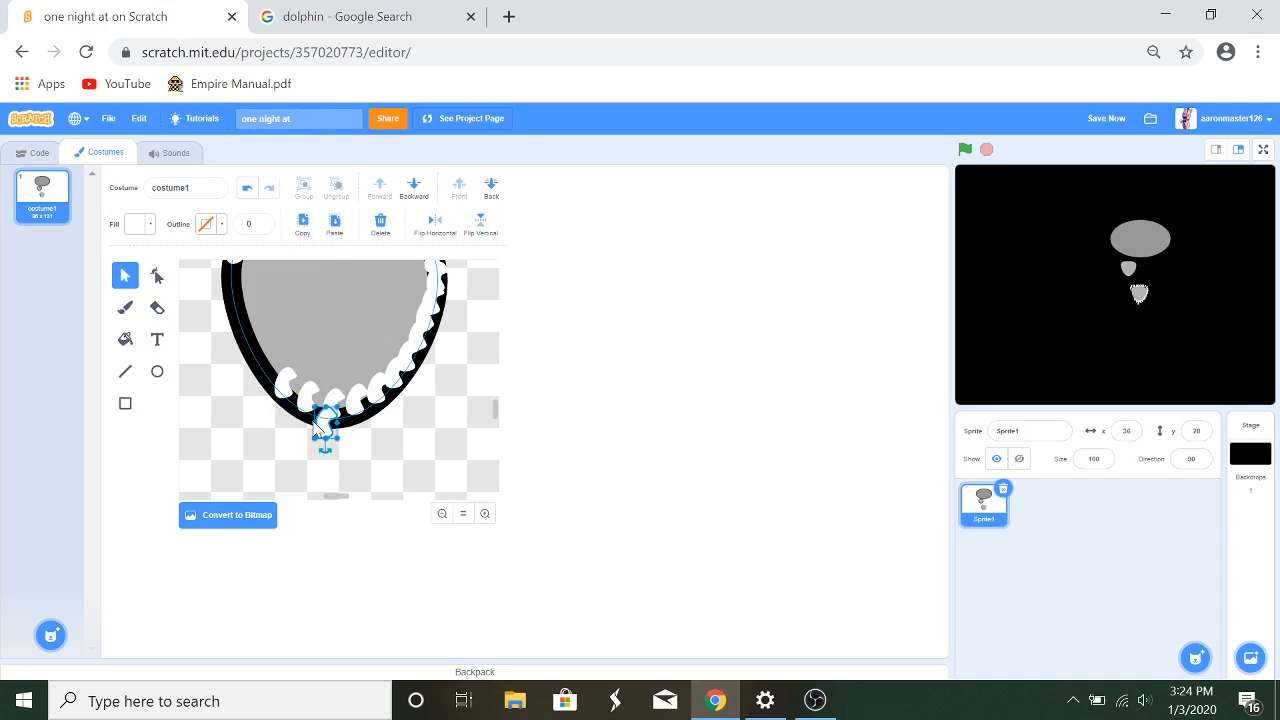
pyautogui.moveTo(323, 425); pyautogui.dragTo(262, 361)
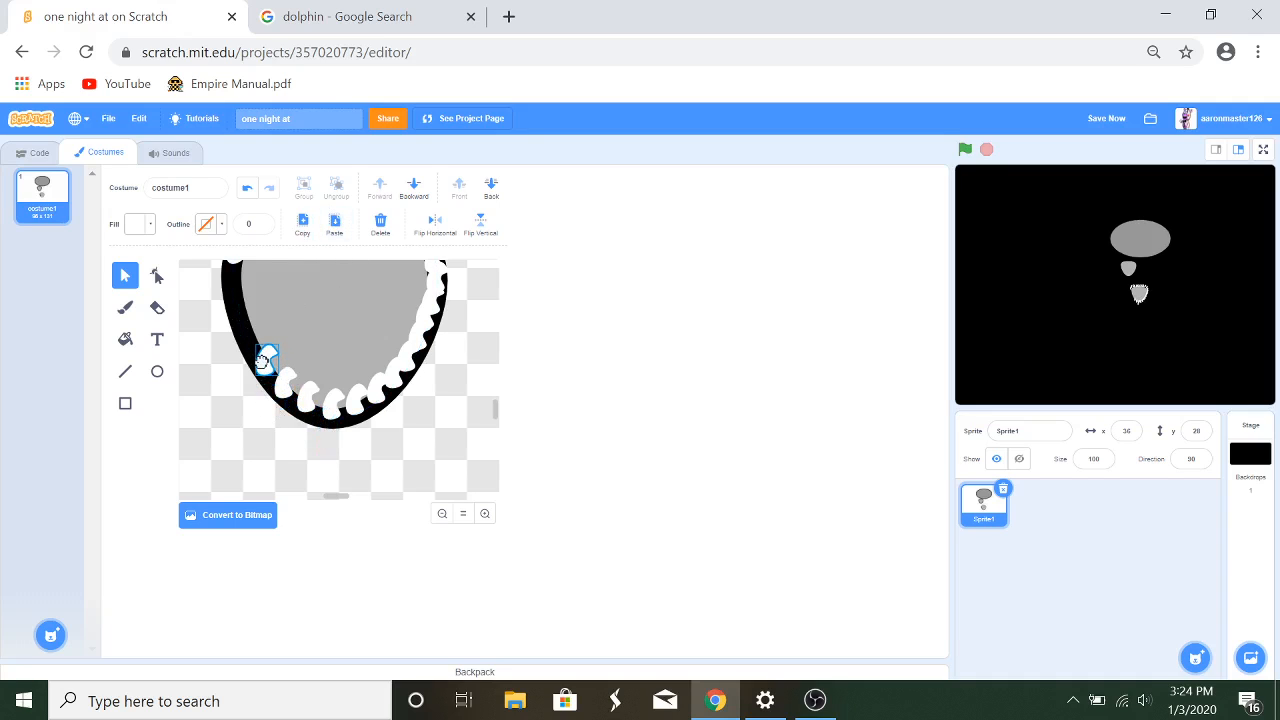
# Step: Extend the teeth upward with three more copies along the left side of the jaw outline
pyautogui.click(302, 226)
pyautogui.click(336, 226)
pyautogui.moveTo(306, 408); pyautogui.dragTo(252, 342)
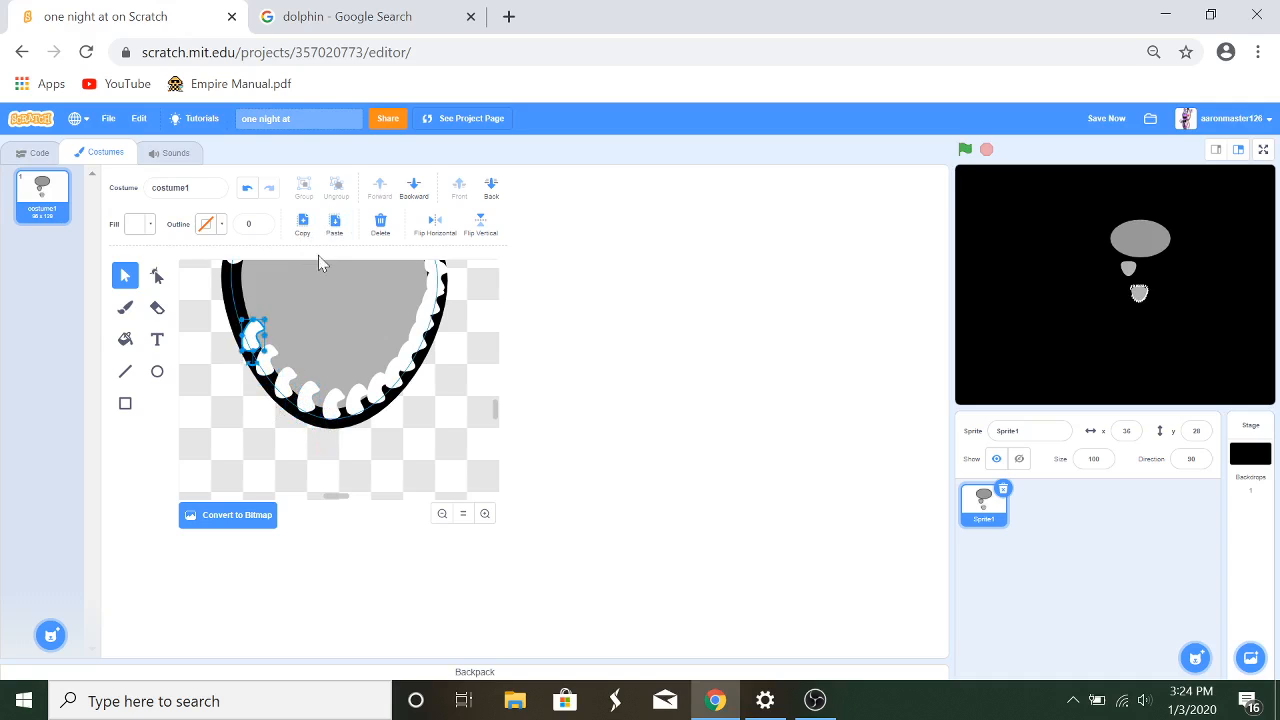
pyautogui.click(335, 224)
pyautogui.moveTo(293, 386); pyautogui.dragTo(244, 325)
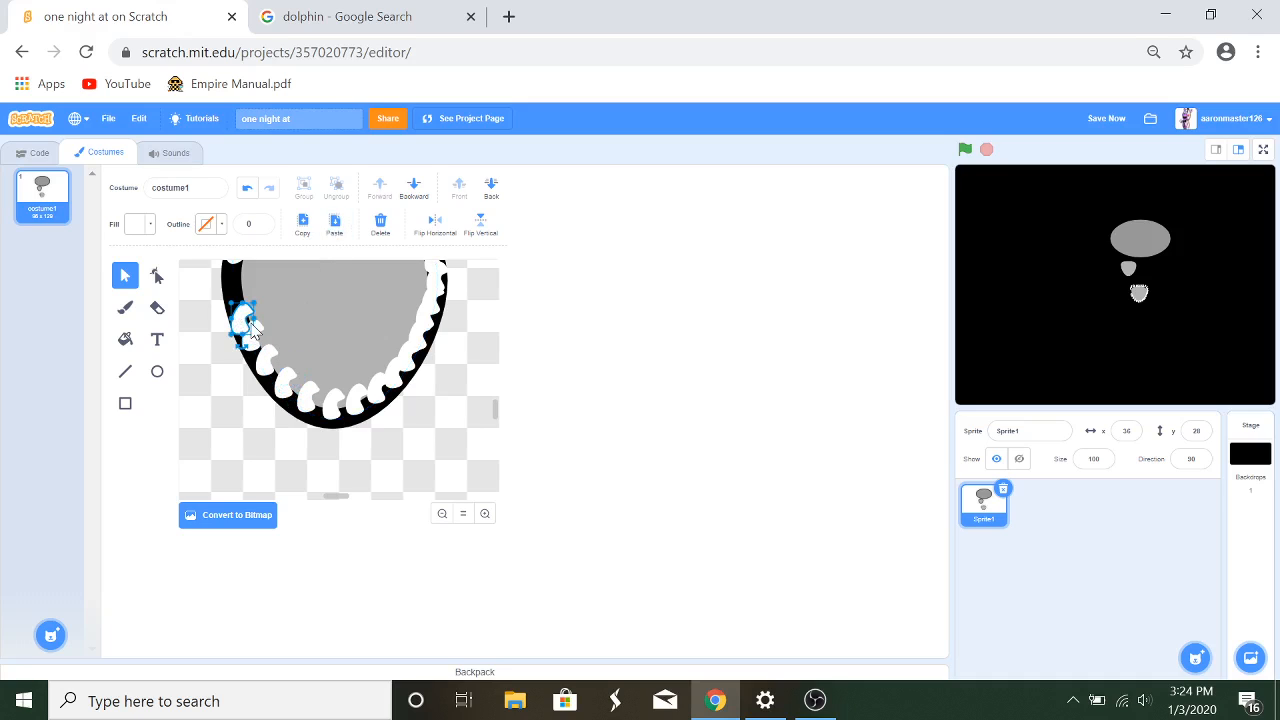
pyautogui.click(335, 224)
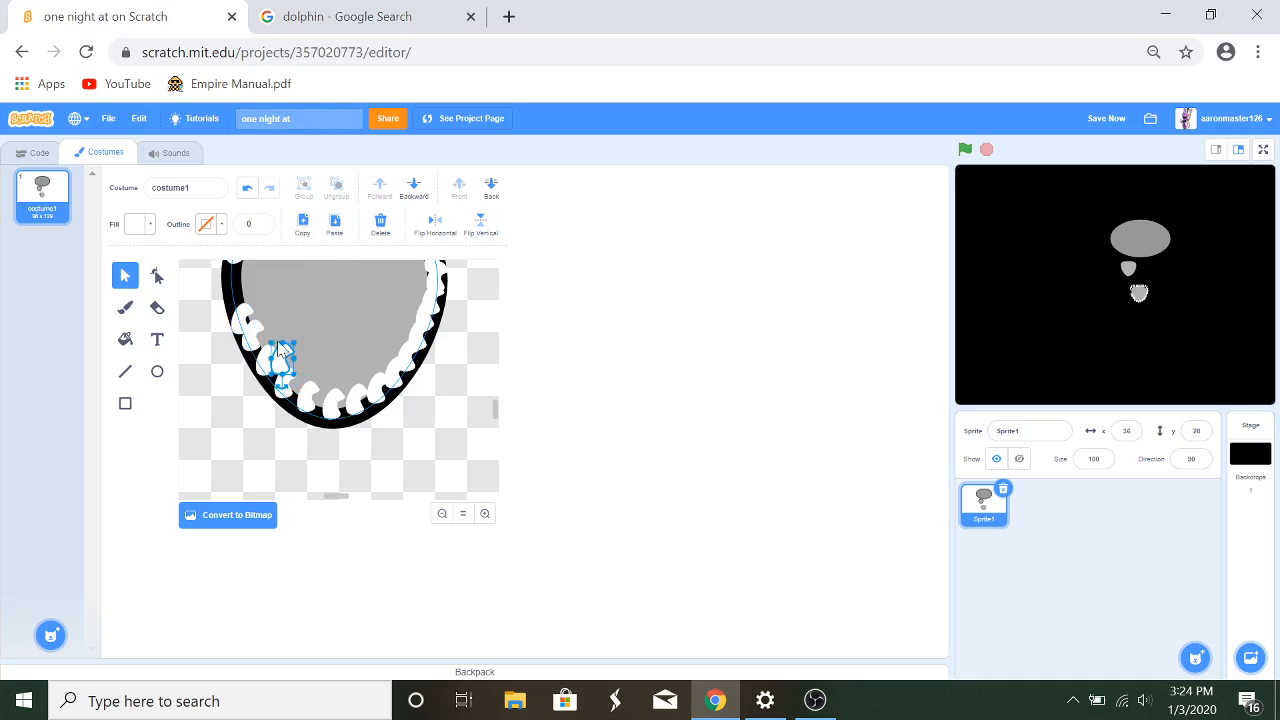
pyautogui.moveTo(287, 368); pyautogui.dragTo(236, 297)
# Step: Paste one last tooth to close the gap below the upper-left curve, completing the ring of teeth
pyautogui.scroll(2, 237, 296)
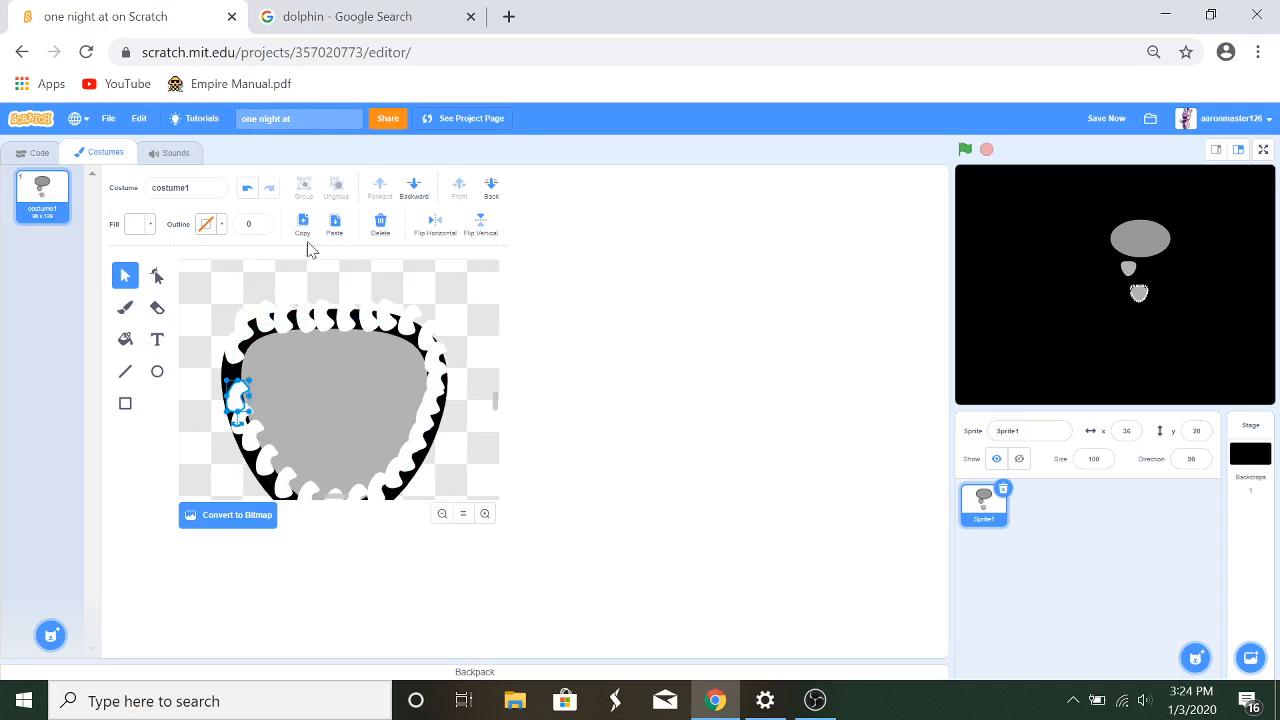
pyautogui.click(337, 226)
pyautogui.moveTo(278, 420); pyautogui.dragTo(237, 368)
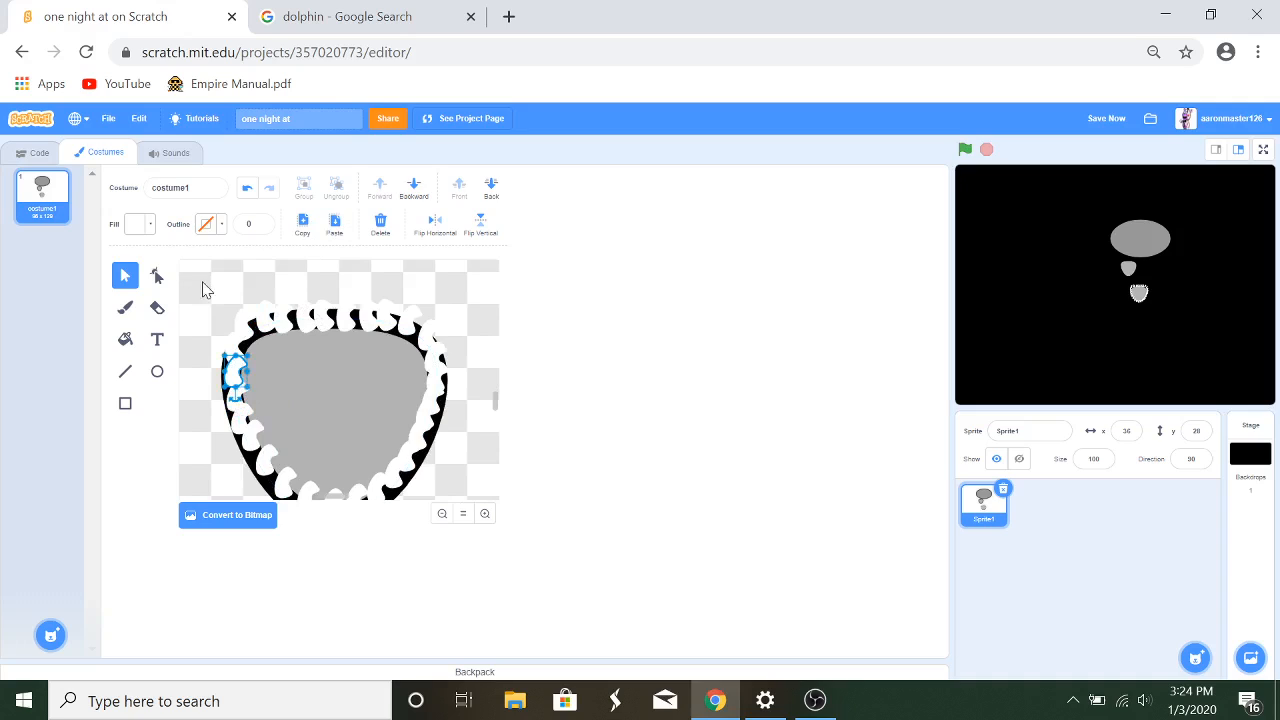
pyautogui.click(207, 290)
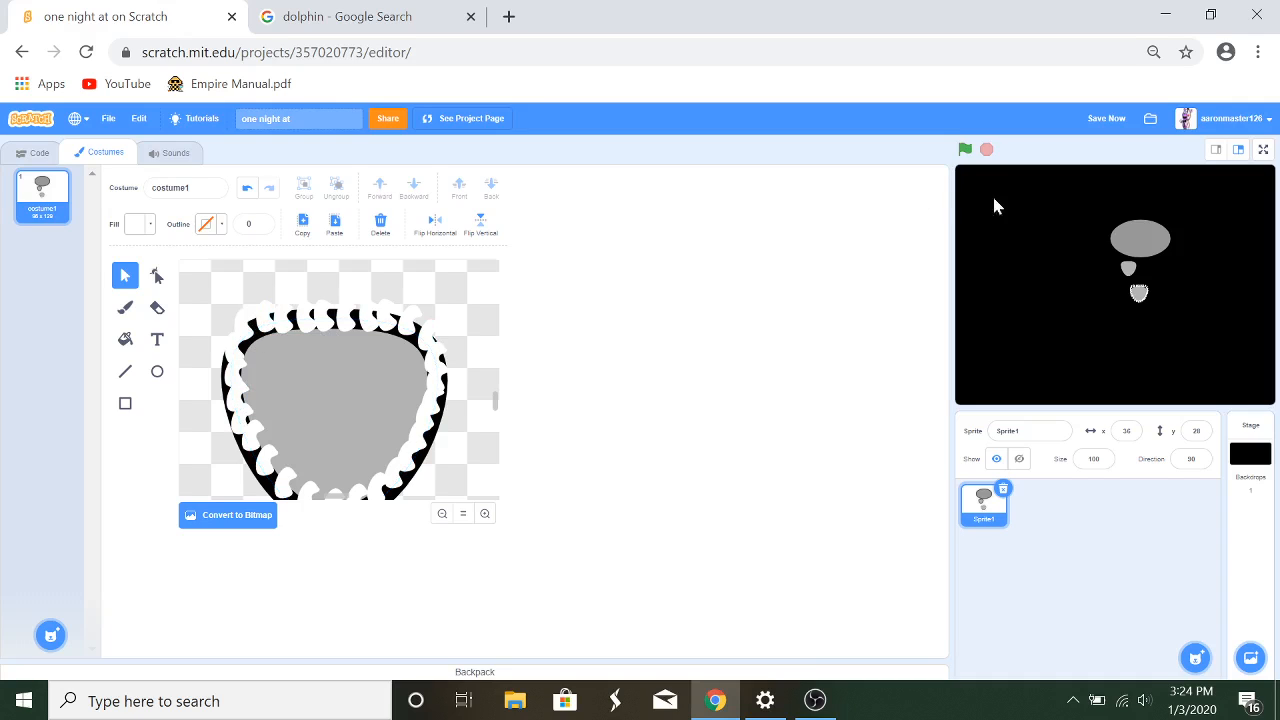
# Step: Nudge one tooth at each upper corner of the jaw downward so the teeth follow the outline more evenly
pyautogui.click(407, 328)
pyautogui.moveTo(408, 331); pyautogui.dragTo(419, 342)
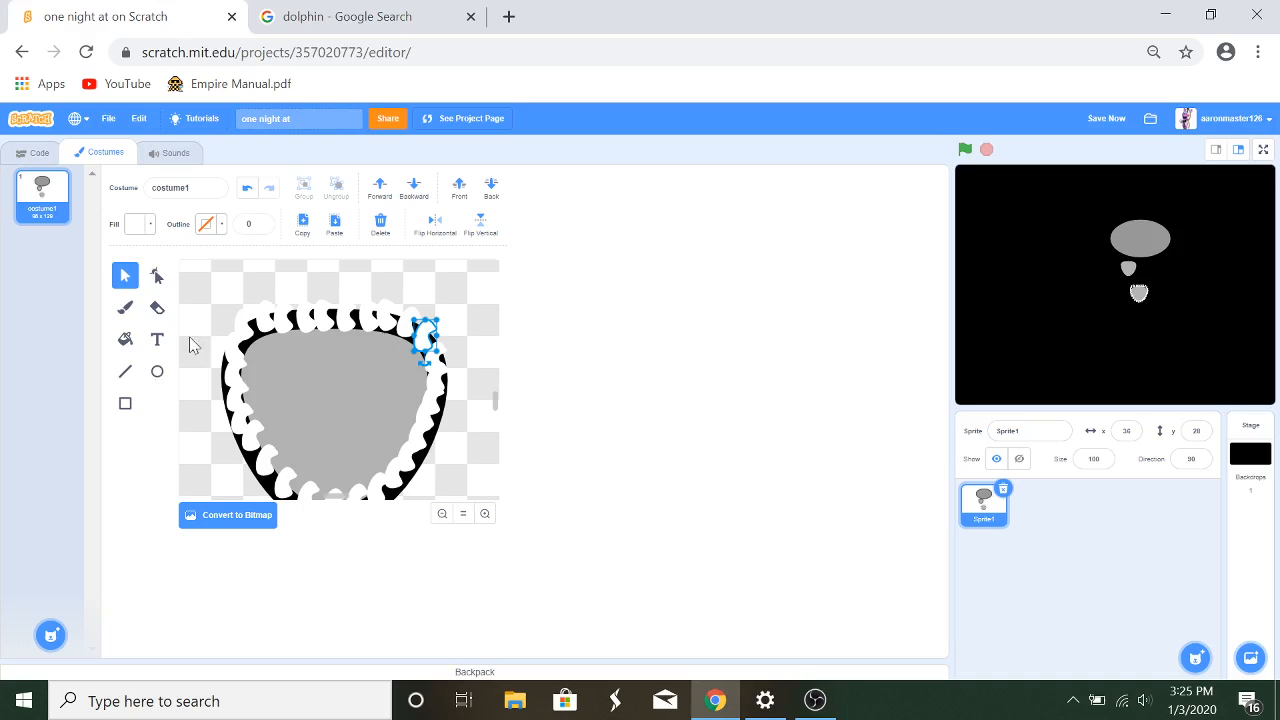
pyautogui.click(244, 338)
pyautogui.moveTo(244, 338)
pyautogui.mouseDown()
pyautogui.moveTo(240, 362)
pyautogui.moveTo(240, 350)
pyautogui.mouseUp()
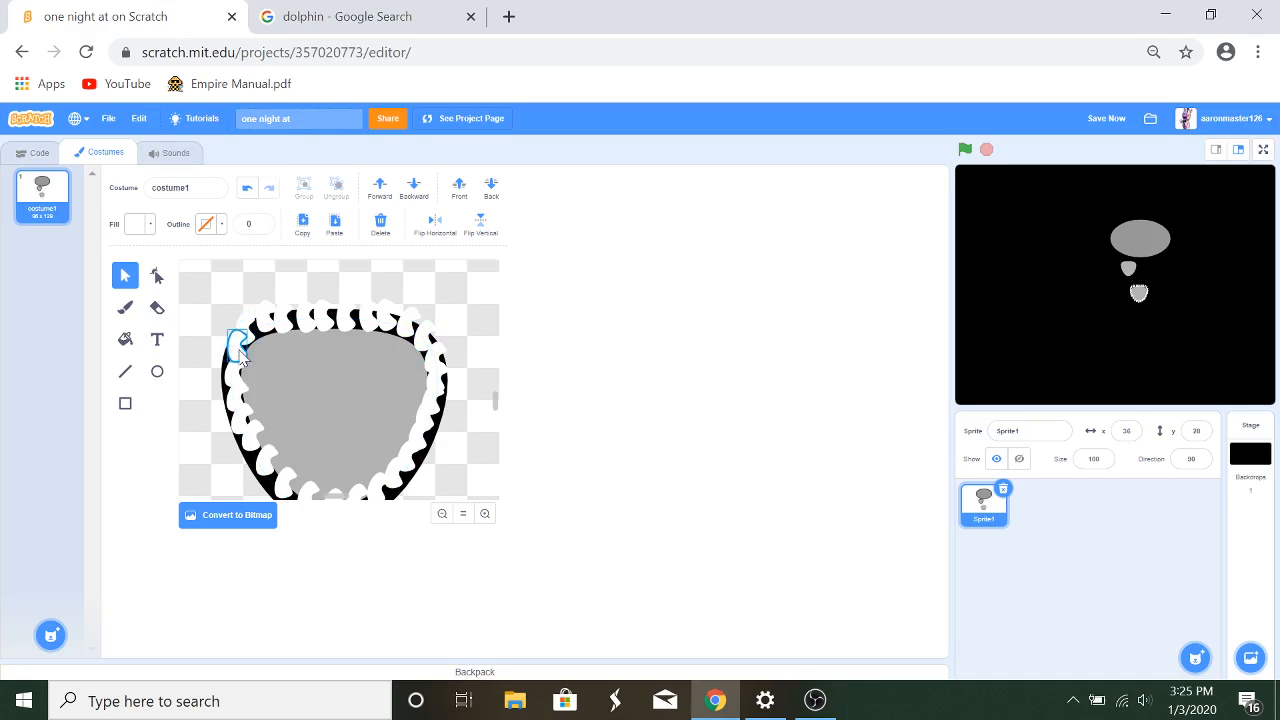
pyautogui.click(204, 300)
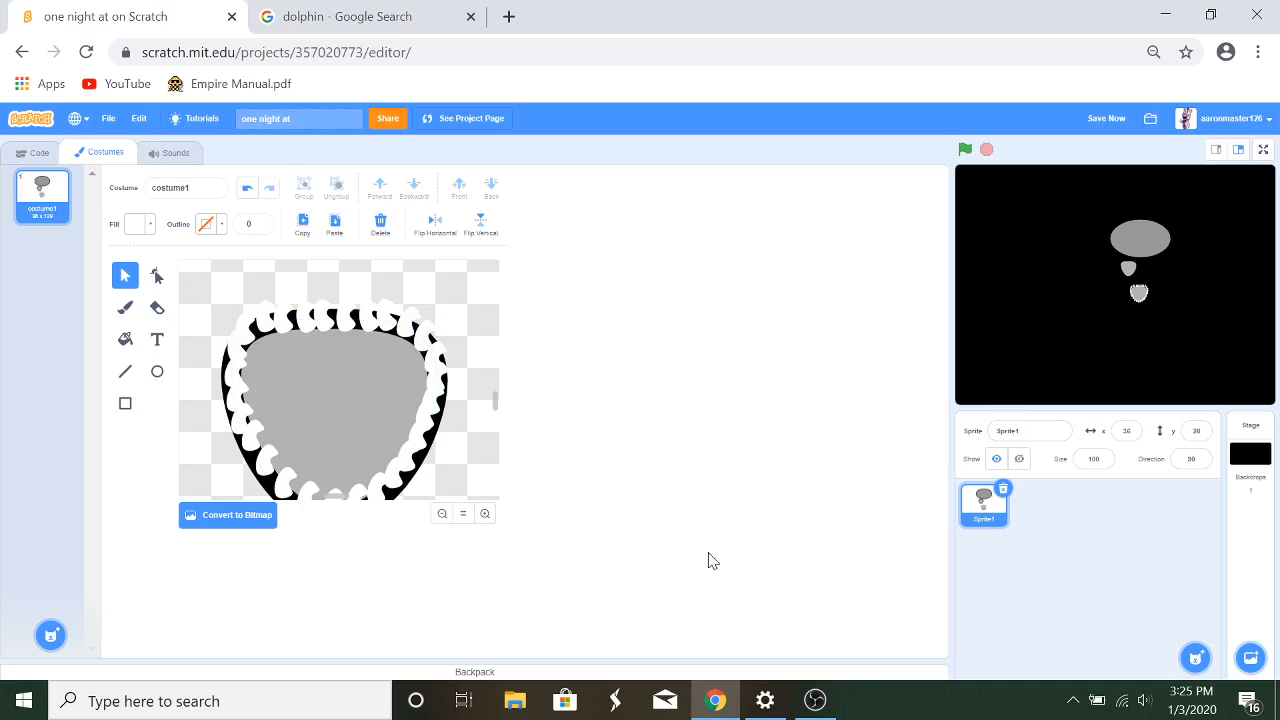
# Step: Move the upper toothless jaw slightly down and to the right, closer to the jaw ringed with teeth
pyautogui.click(441, 516)
pyautogui.click(441, 516)
pyautogui.click(441, 516)
pyautogui.click(441, 516)
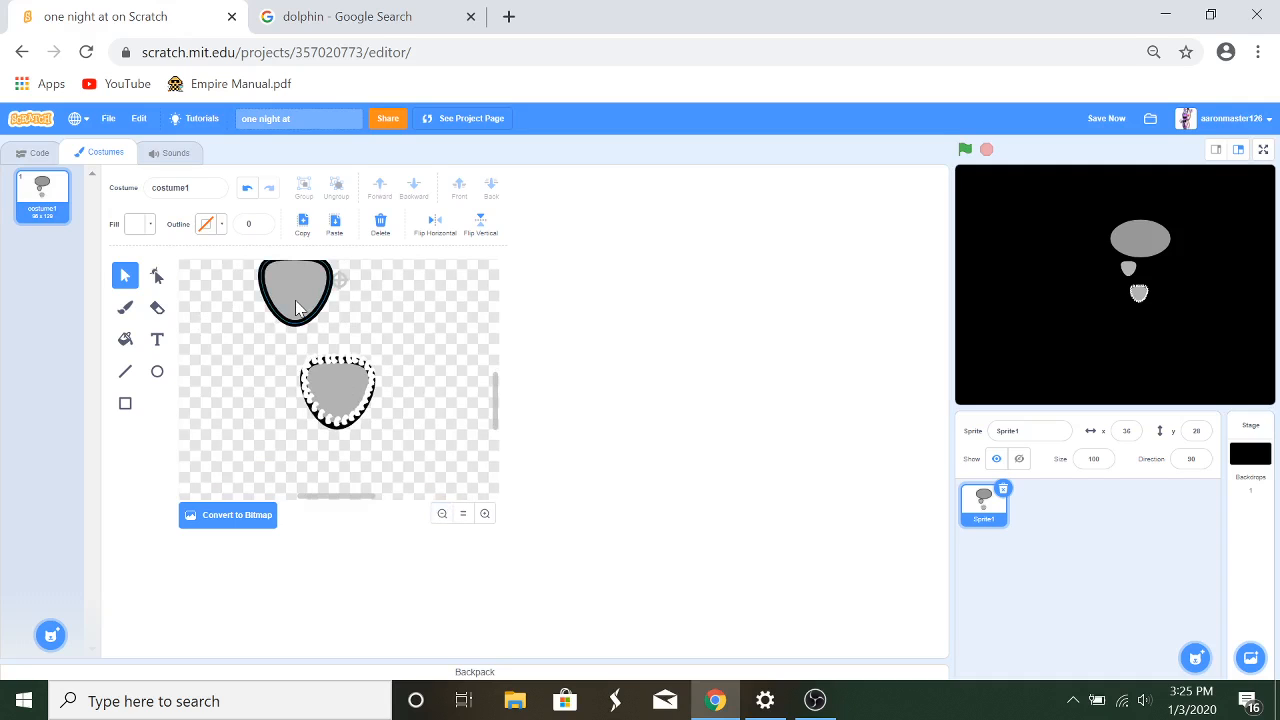
pyautogui.moveTo(296, 306); pyautogui.dragTo(317, 325)
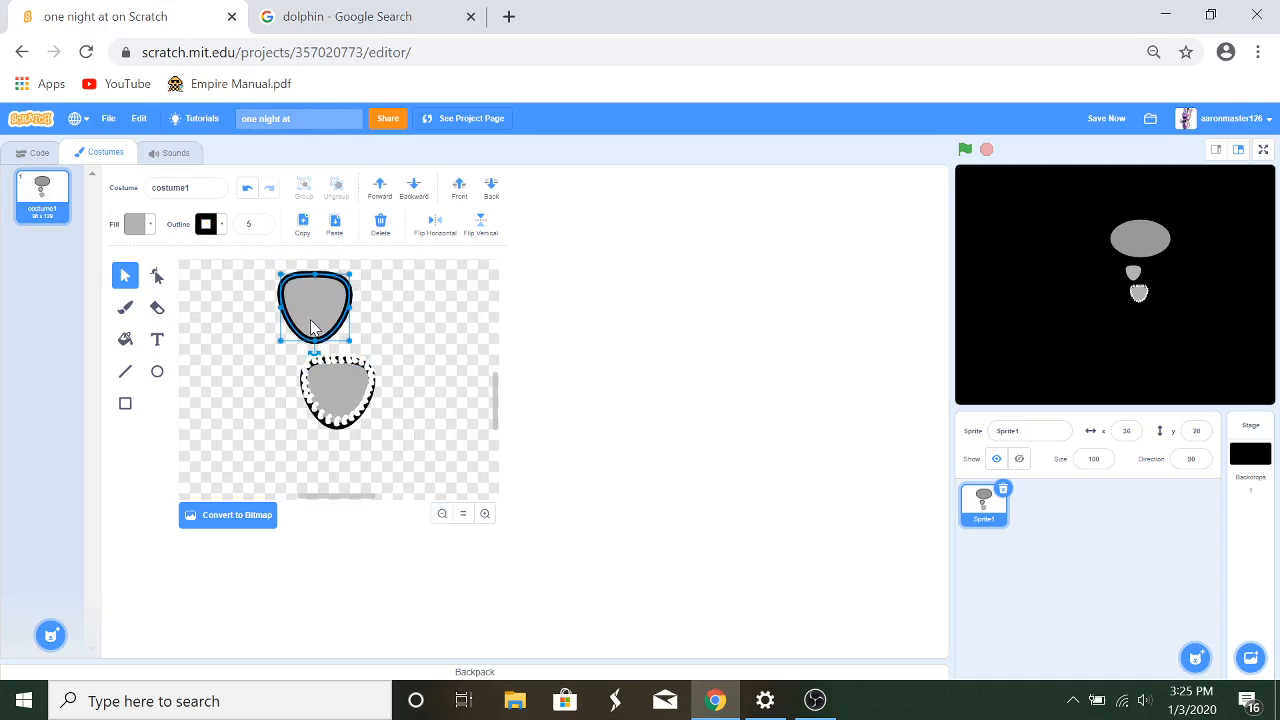
# Step: Try moving the lower jaw shape down away from its teeth, and undo the move
pyautogui.click(347, 391)
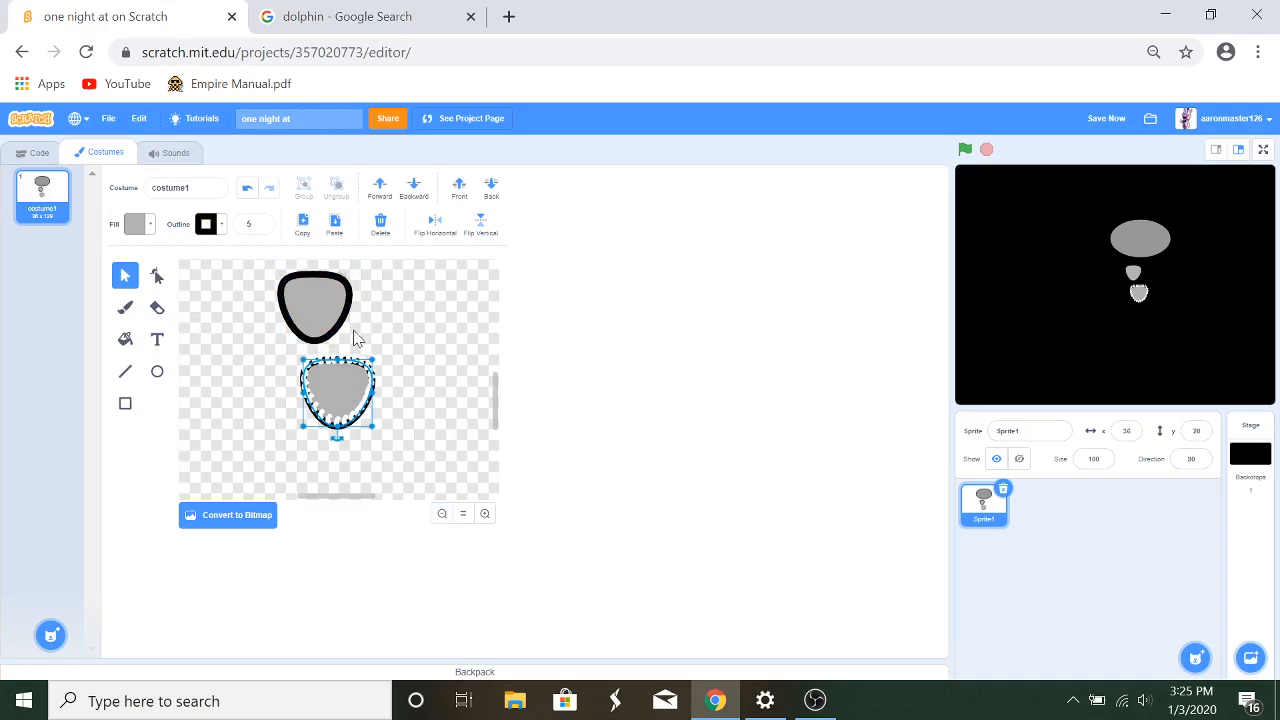
pyautogui.moveTo(338, 397); pyautogui.dragTo(347, 500)
pyautogui.click(263, 340)
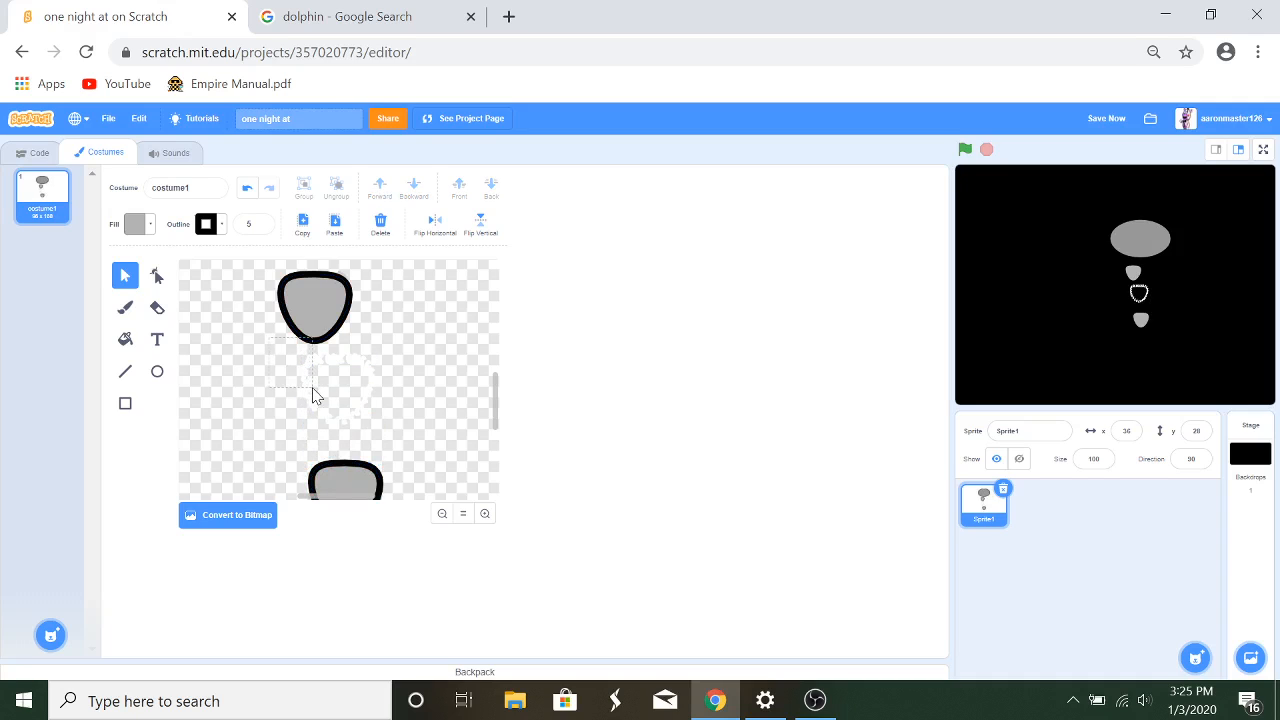
pyautogui.moveTo(312, 388); pyautogui.dragTo(256, 370)
pyautogui.click(245, 189)
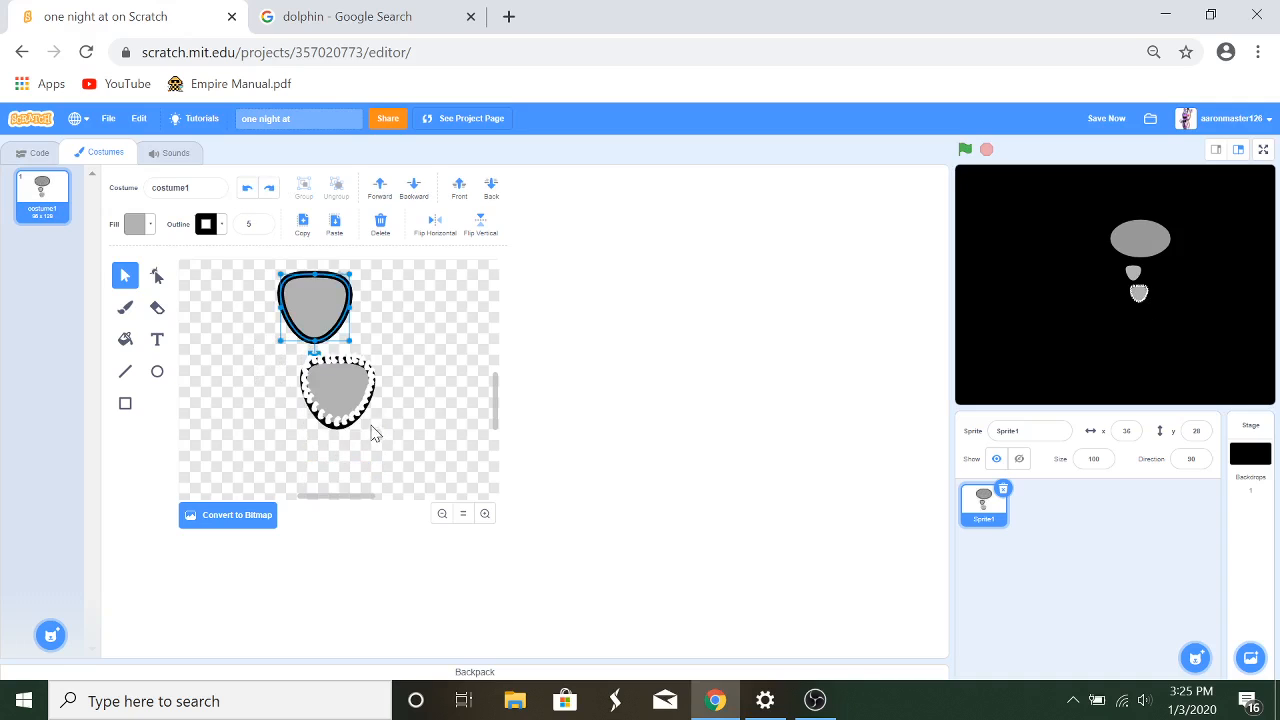
# Step: Copy and delete the lower jaw shape, and group the remaining ring of teeth into one object
pyautogui.click(329, 381)
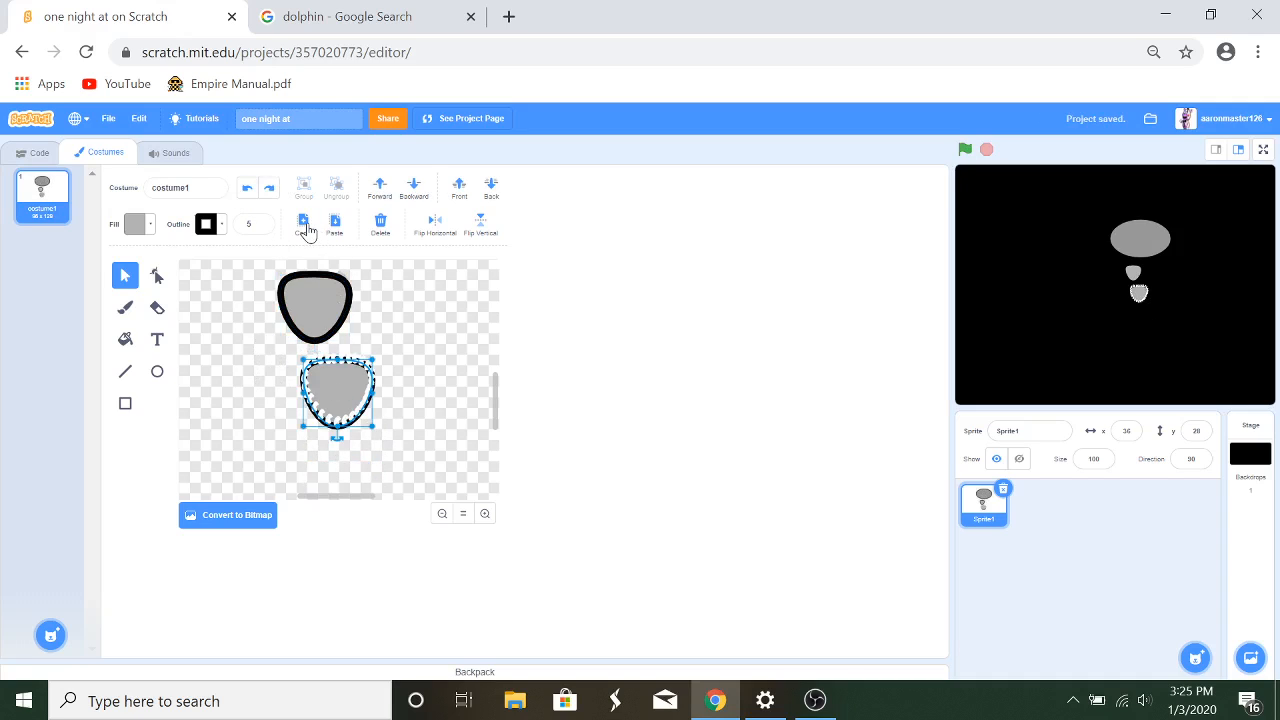
pyautogui.click(381, 221)
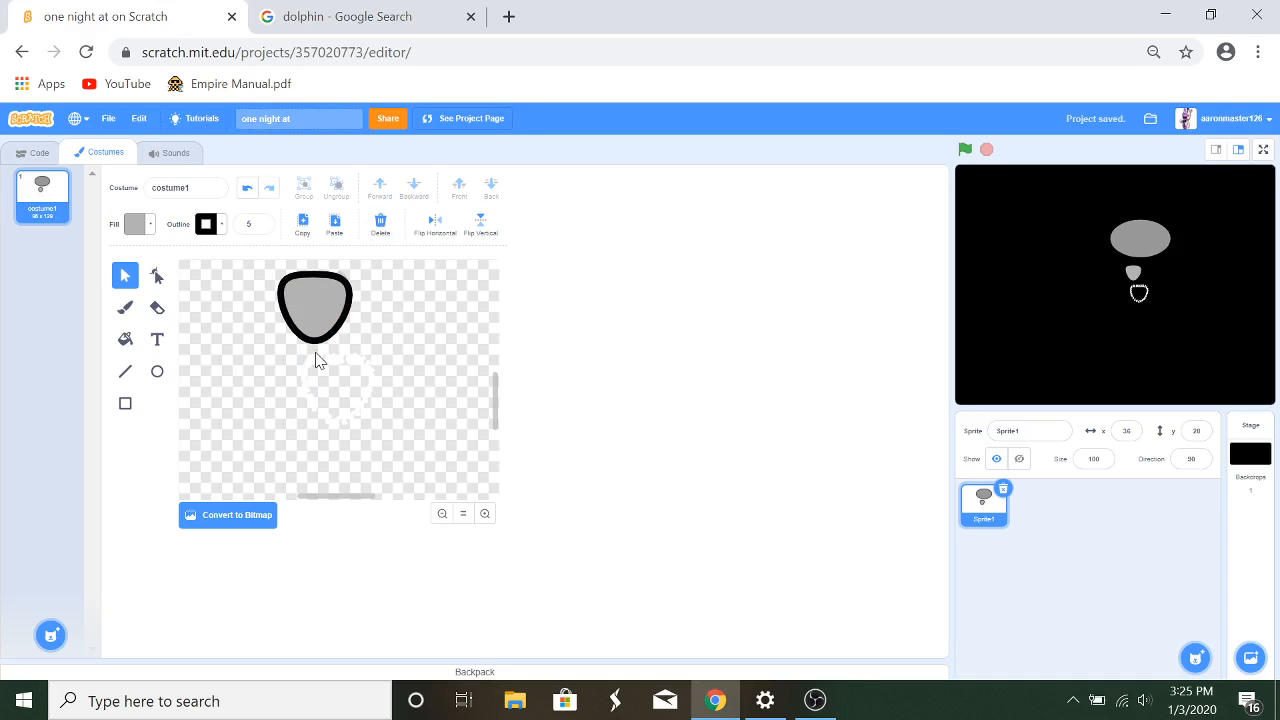
pyautogui.moveTo(295, 362); pyautogui.dragTo(388, 430)
pyautogui.click(438, 350)
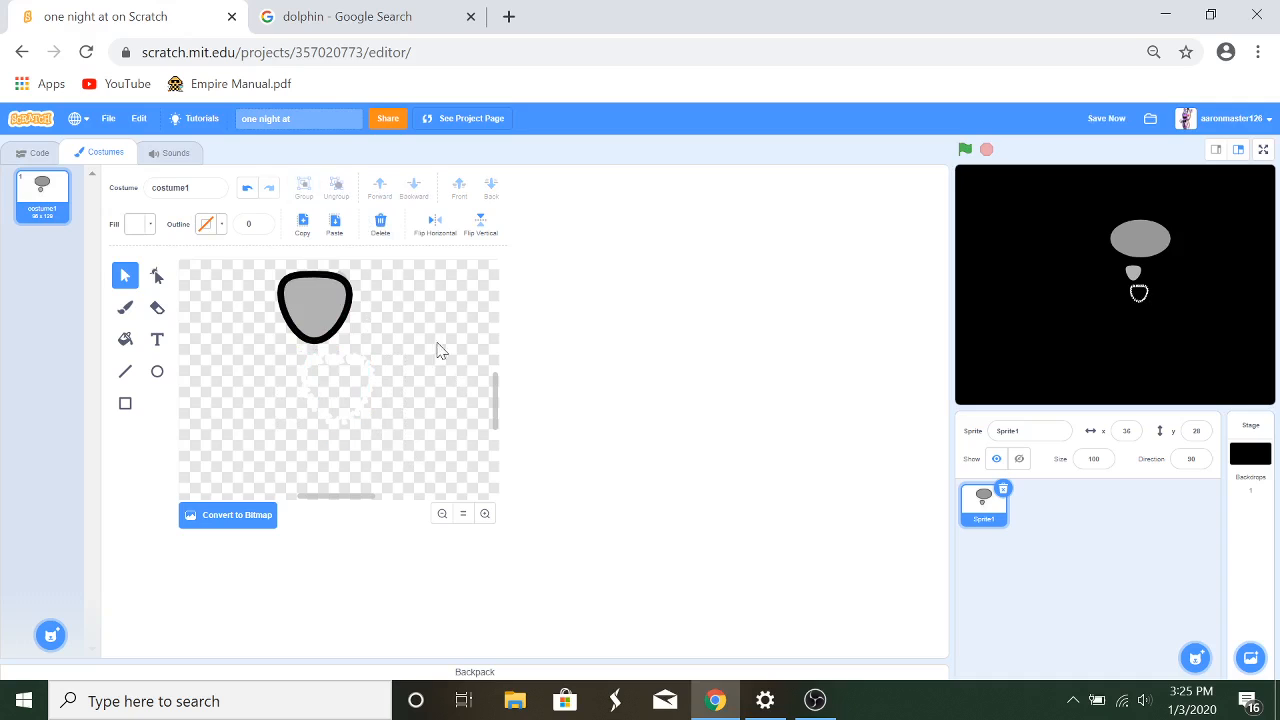
# Step: Paste the jaw shape back, send it behind the grouped teeth, and align it with the ring
pyautogui.click(330, 230)
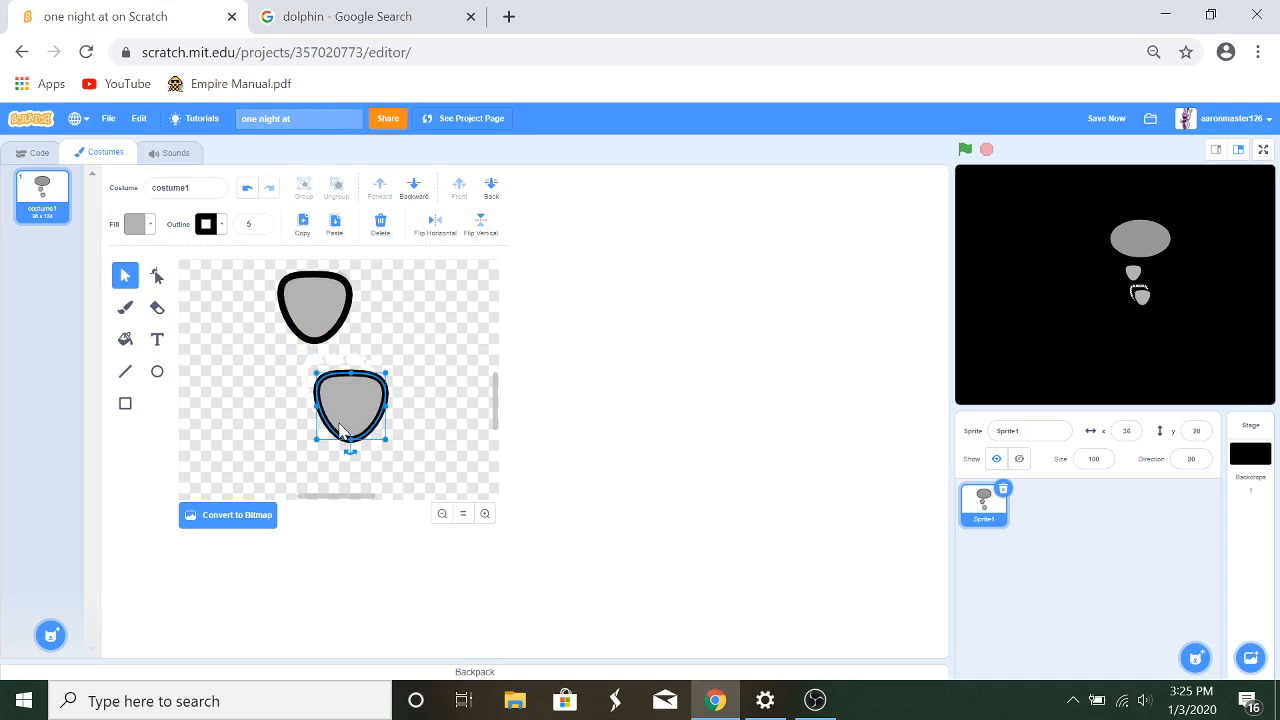
pyautogui.moveTo(340, 428); pyautogui.dragTo(332, 398)
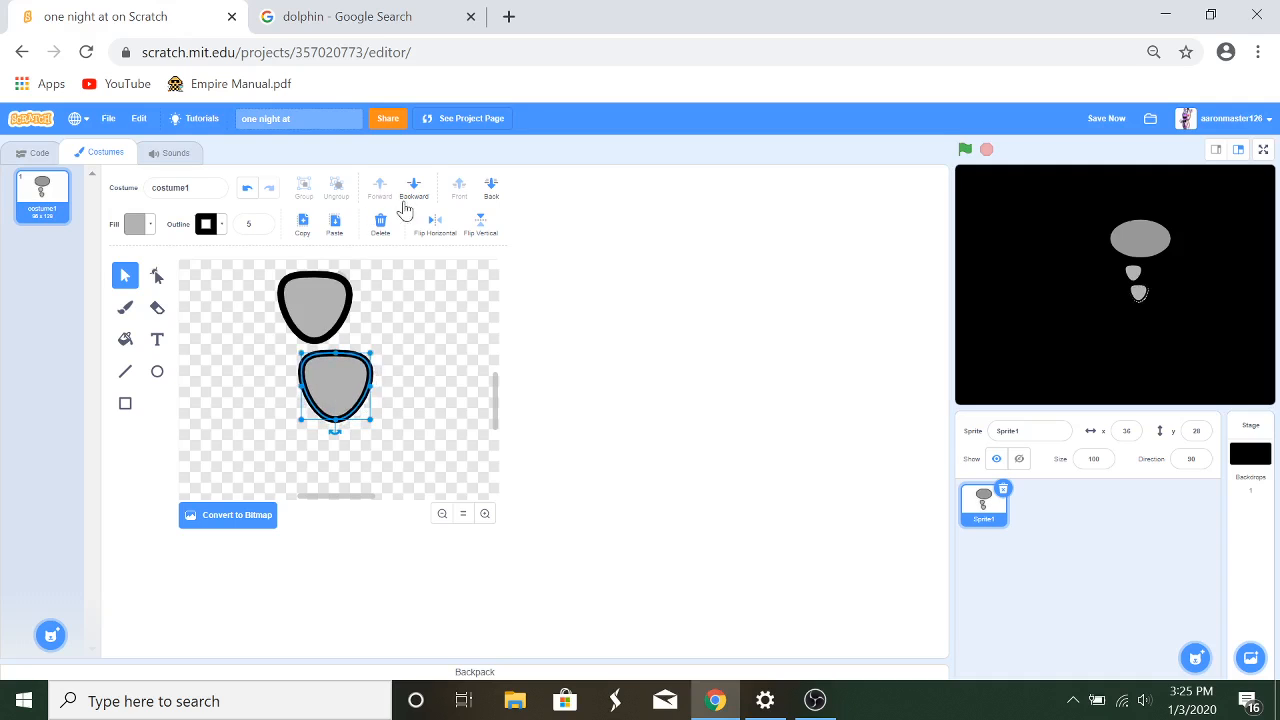
pyautogui.click(489, 186)
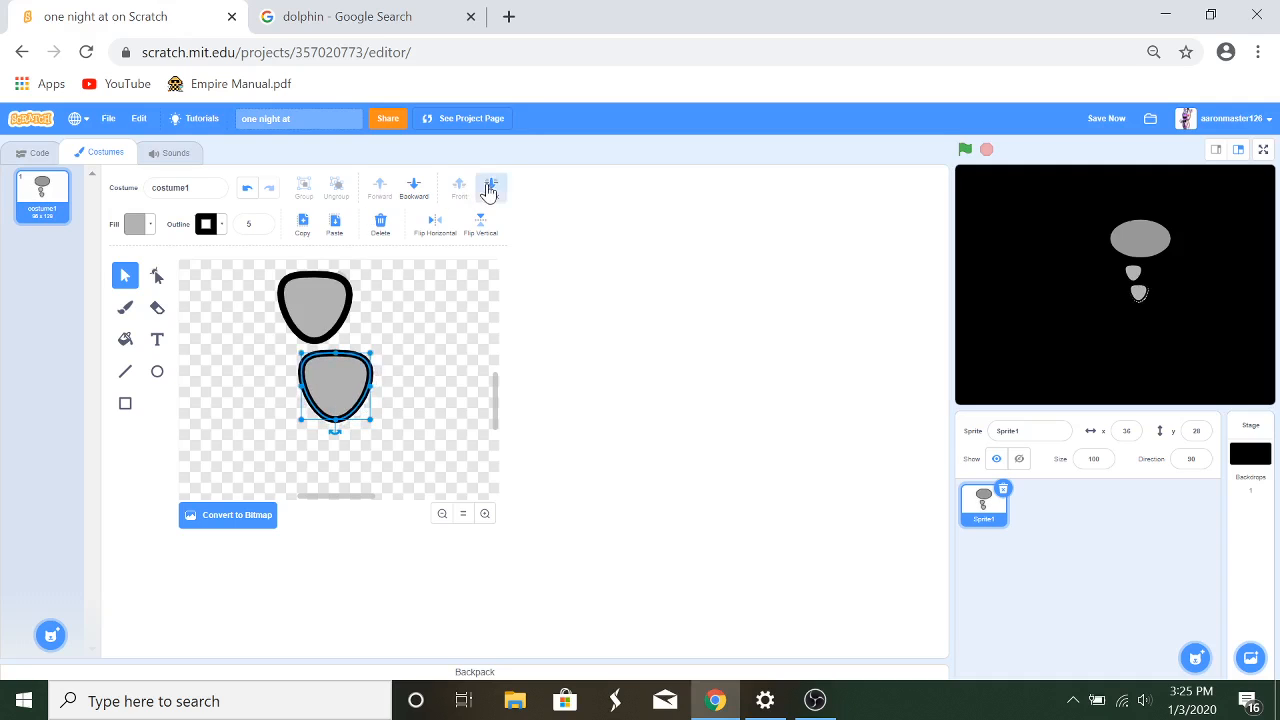
pyautogui.click(483, 514)
pyautogui.click(483, 514)
pyautogui.click(483, 514)
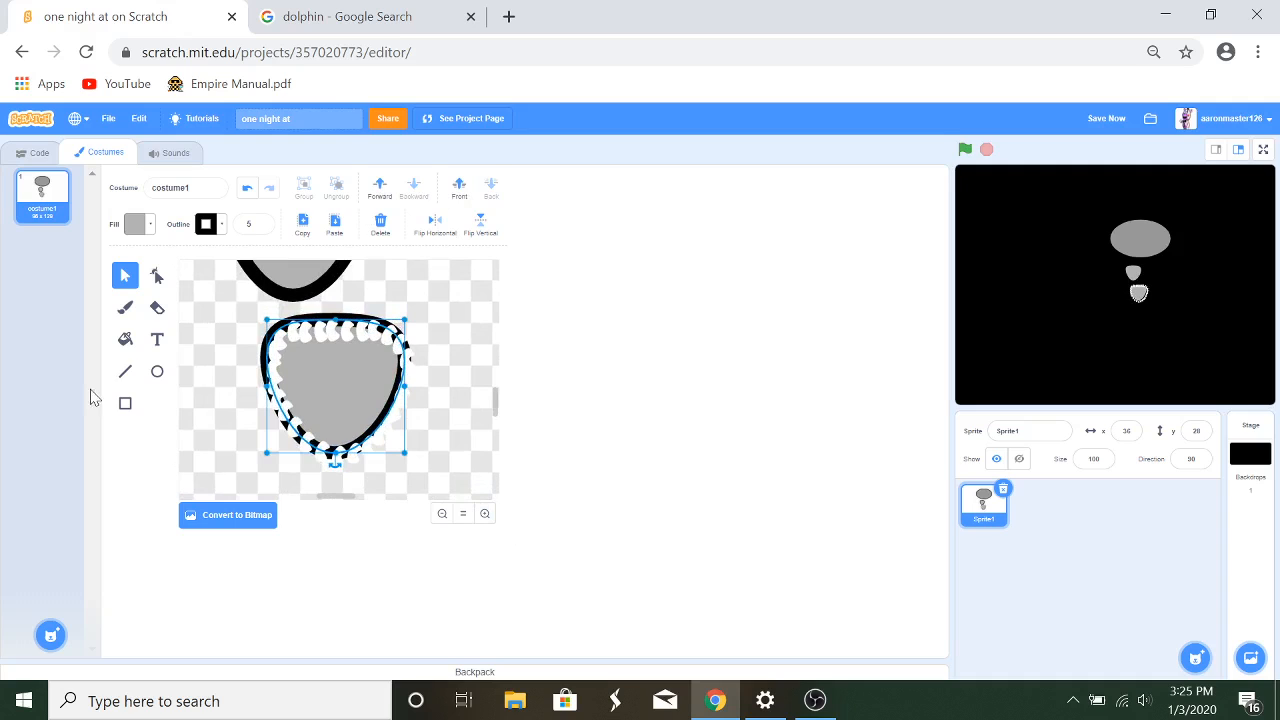
pyautogui.moveTo(338, 418)
pyautogui.mouseDown()
pyautogui.moveTo(337, 394)
pyautogui.moveTo(336, 410)
pyautogui.mouseUp()
pyautogui.click(461, 423)
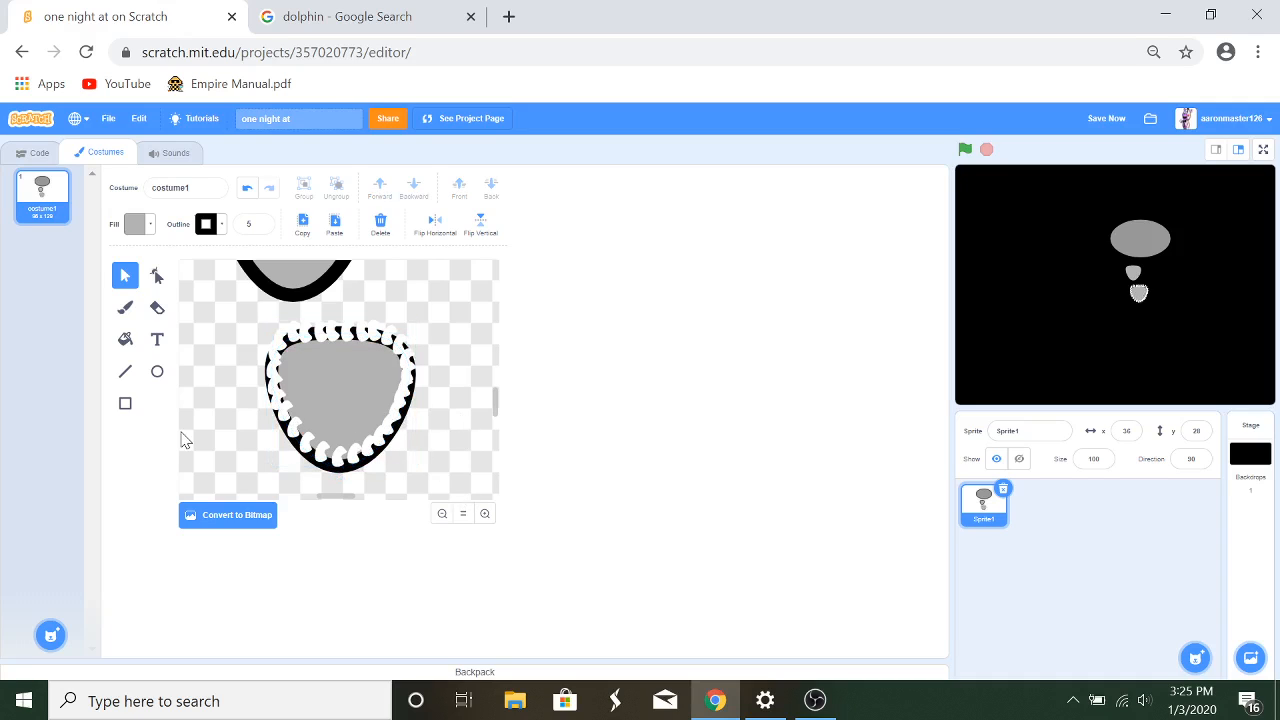
# Step: Paste a vertically flipped copy of the grouped teeth and move it up toward the toothless jaw
pyautogui.click(443, 520)
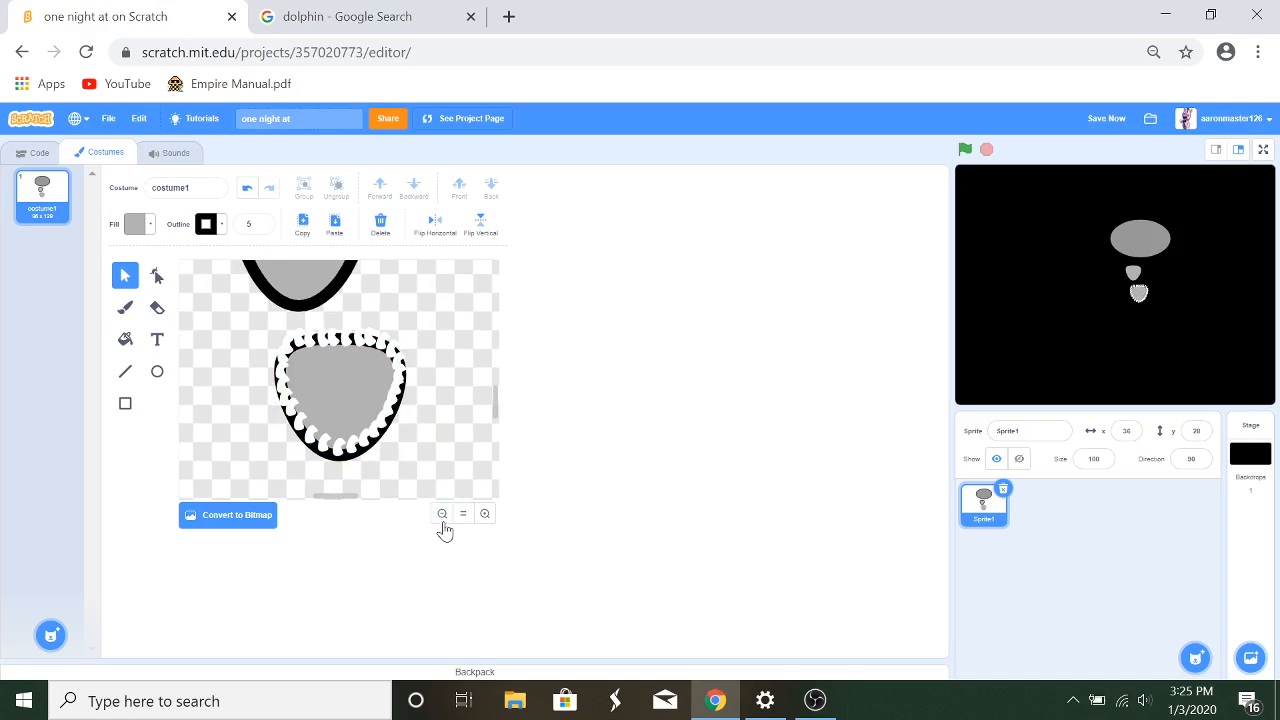
pyautogui.click(368, 445)
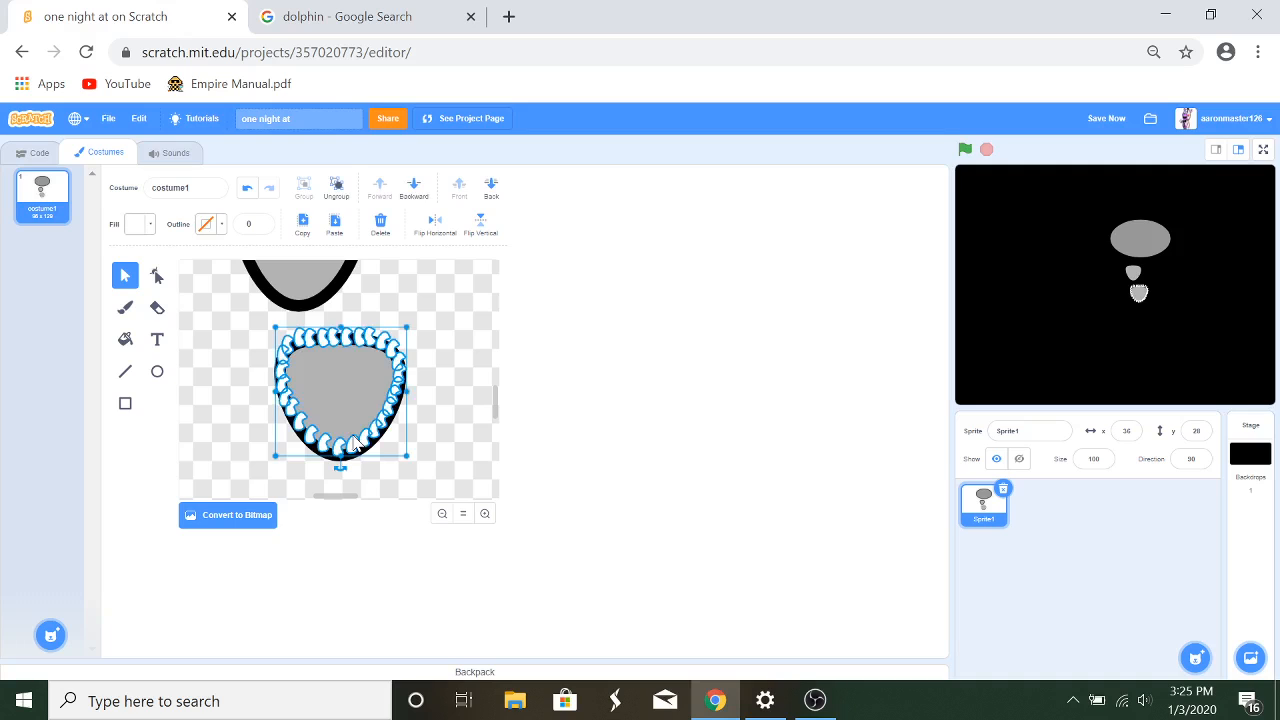
pyautogui.click(334, 225)
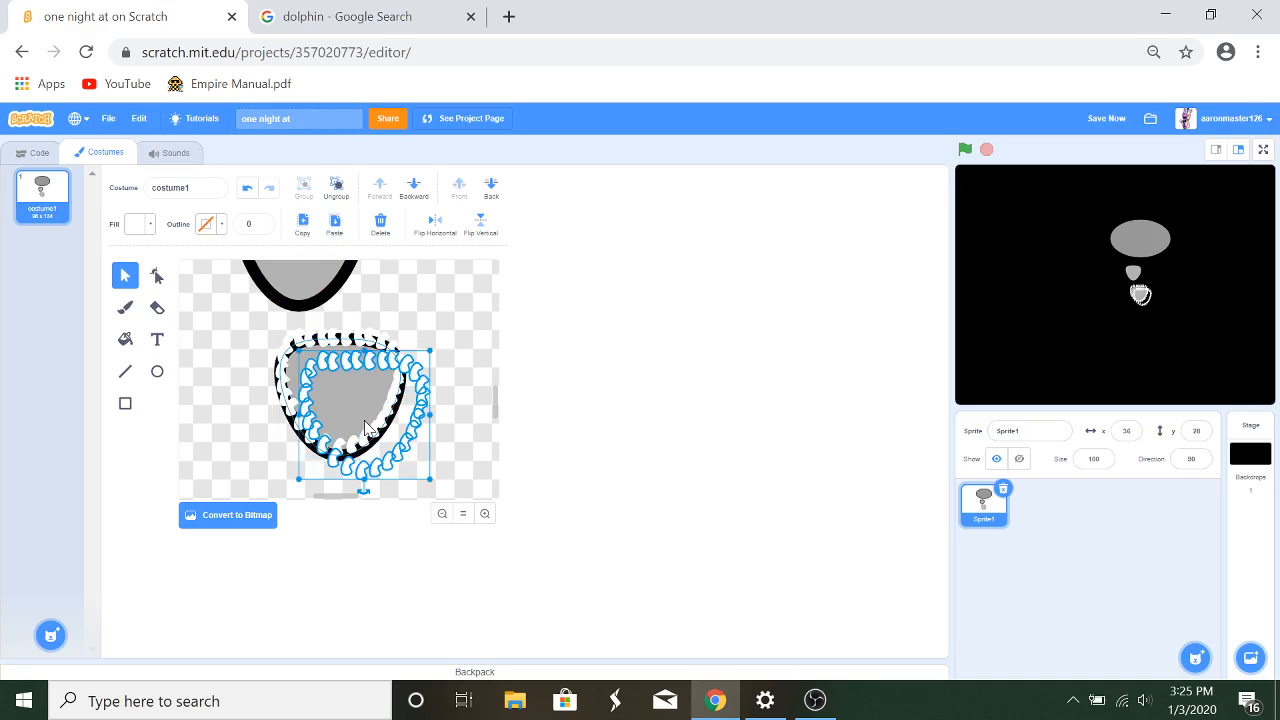
pyautogui.click(481, 224)
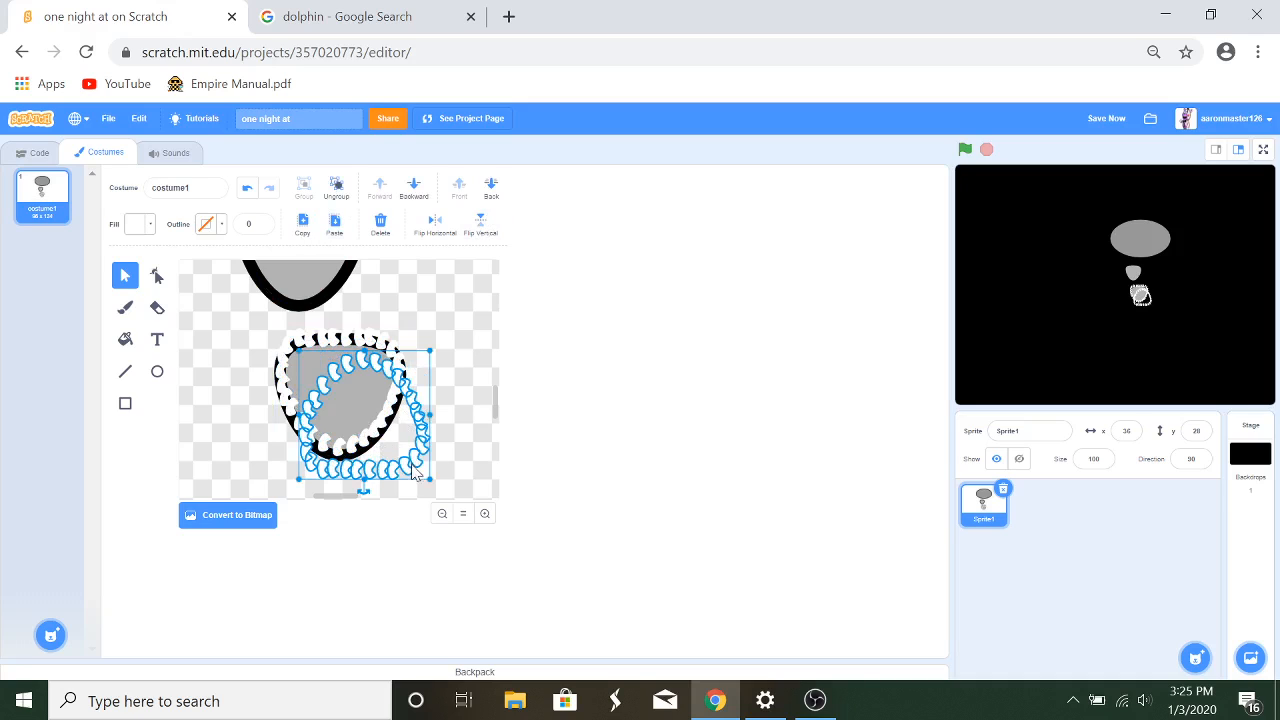
pyautogui.moveTo(414, 473); pyautogui.dragTo(376, 383)
pyautogui.click(448, 381)
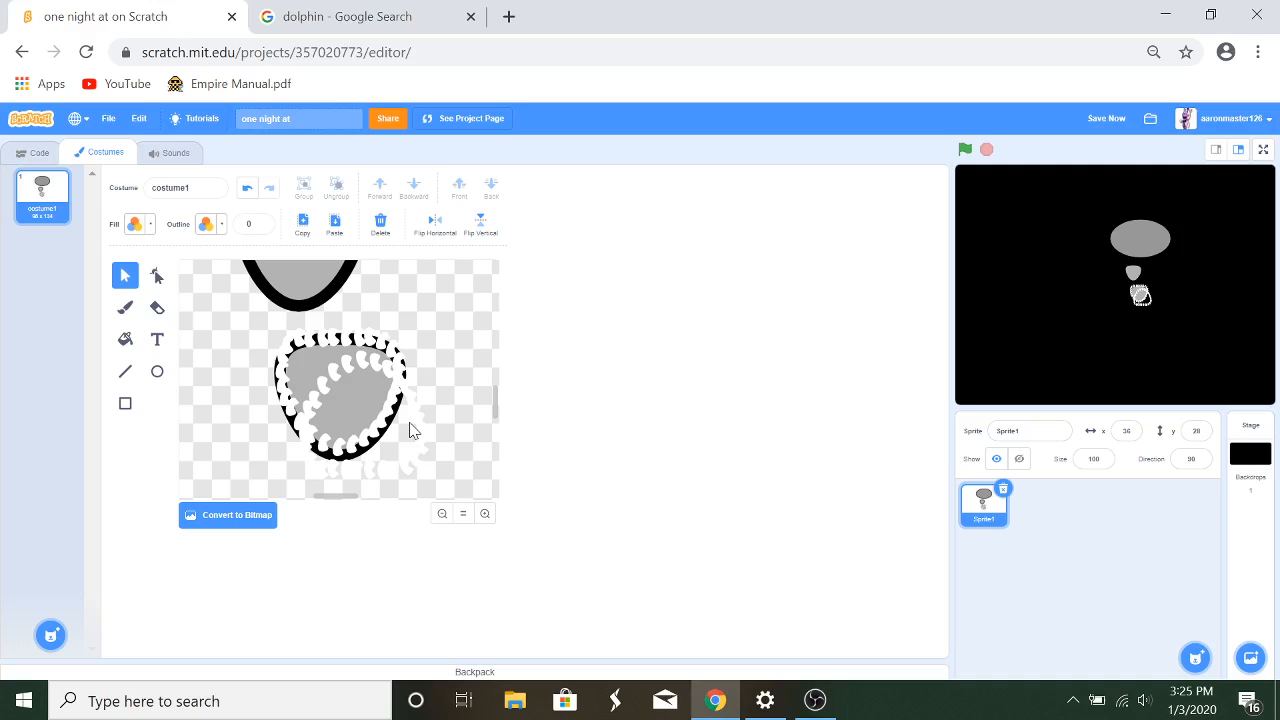
pyautogui.click(415, 430)
pyautogui.moveTo(423, 434); pyautogui.dragTo(375, 369)
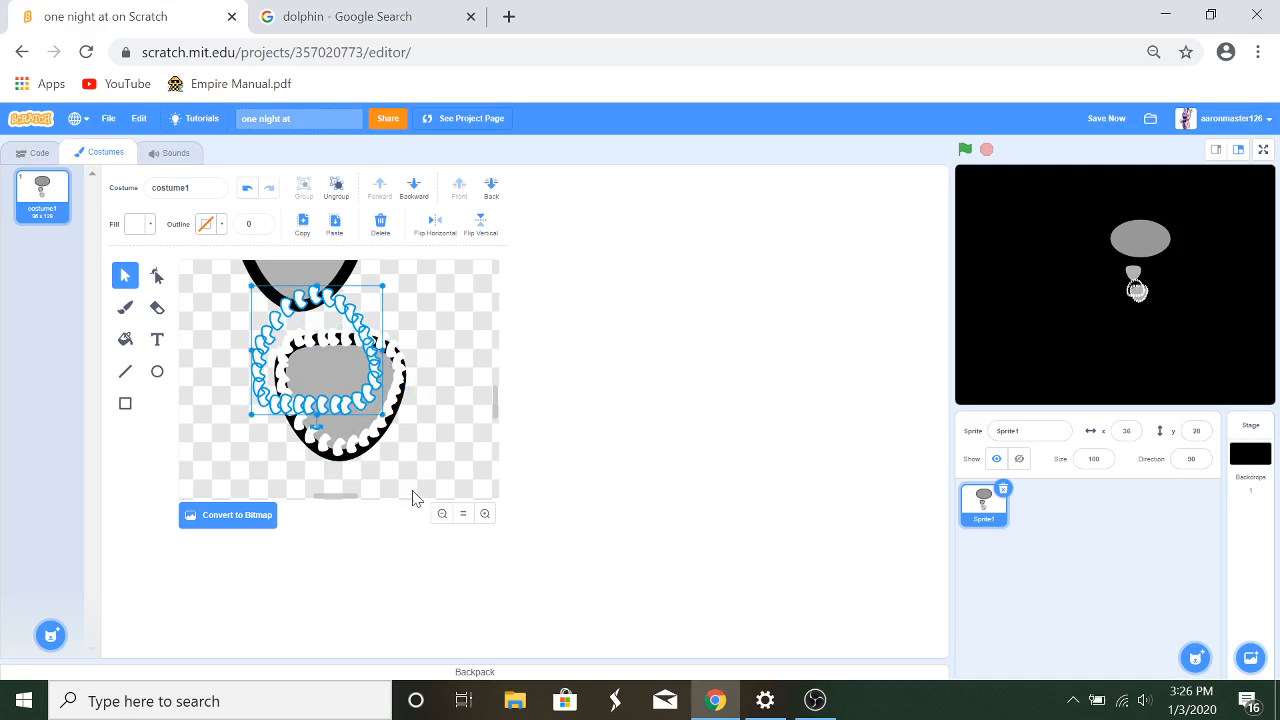
# Step: Flip the copied ring of teeth vertically again, back to its original orientation
pyautogui.click(447, 515)
pyautogui.click(447, 515)
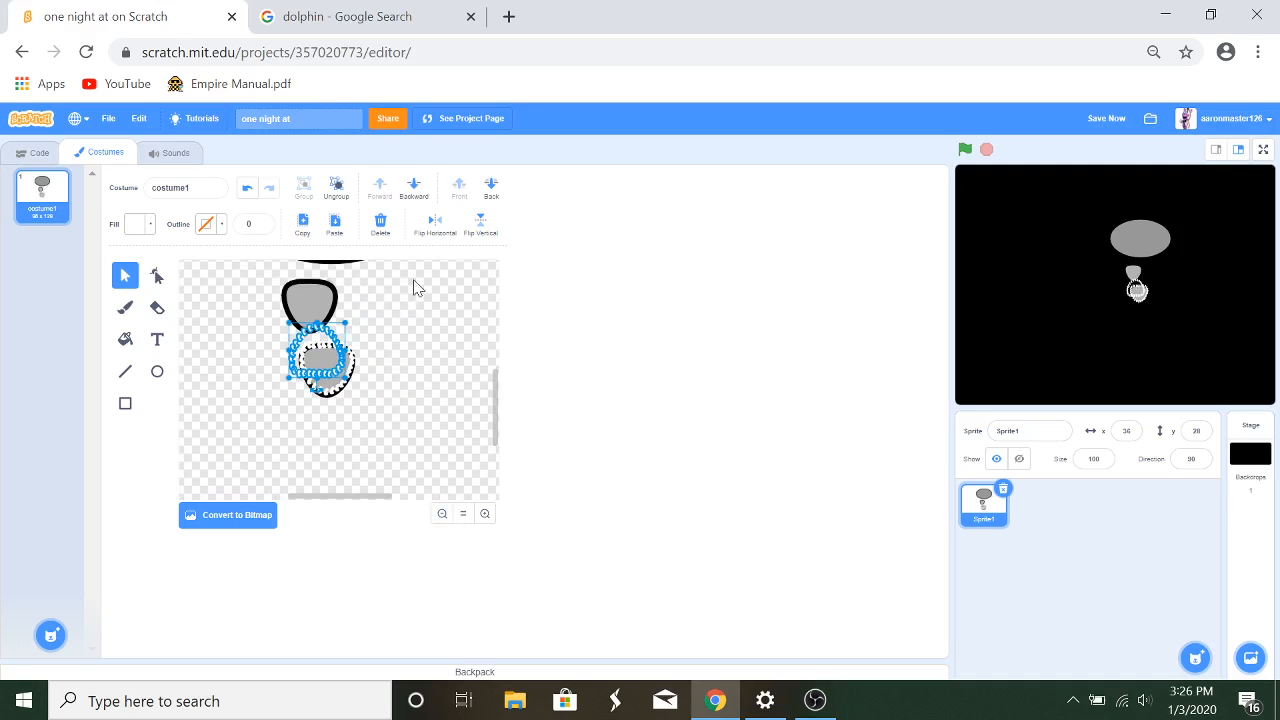
pyautogui.click(481, 234)
# Step: Move the toothless jaw off to the right and place the copied ring of teeth over its outline
pyautogui.click(306, 304)
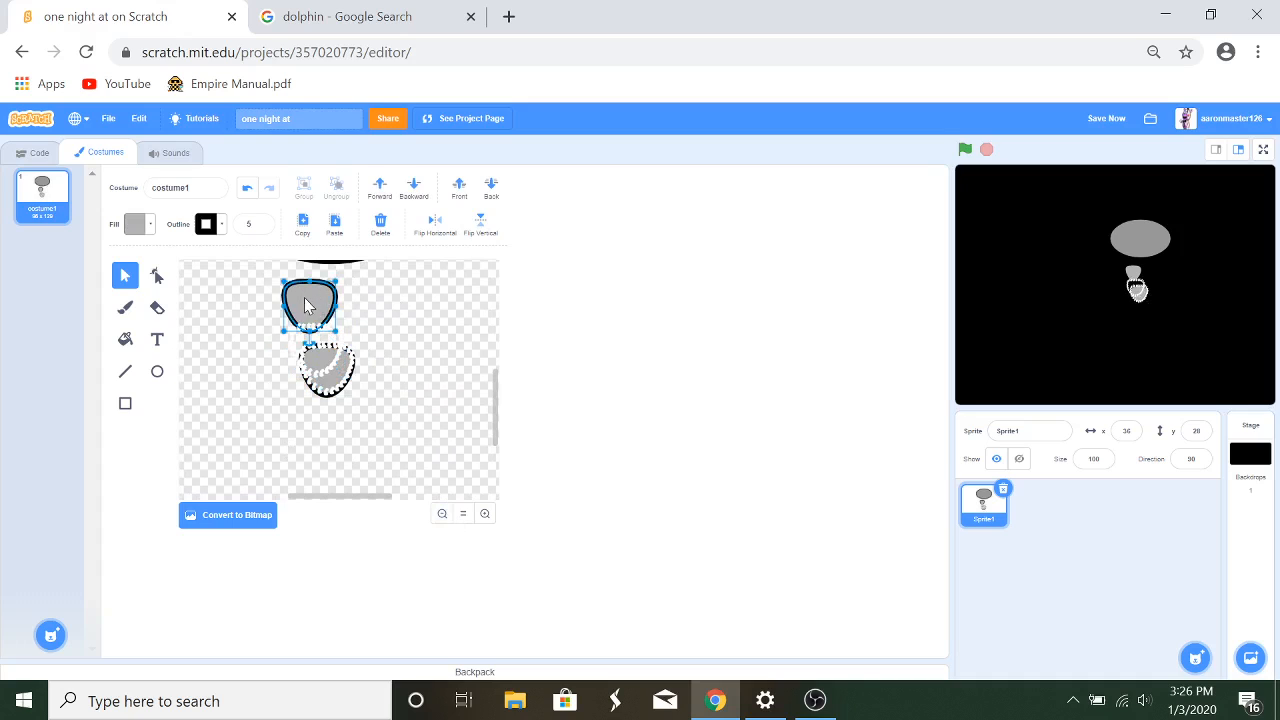
pyautogui.moveTo(316, 308); pyautogui.dragTo(439, 313)
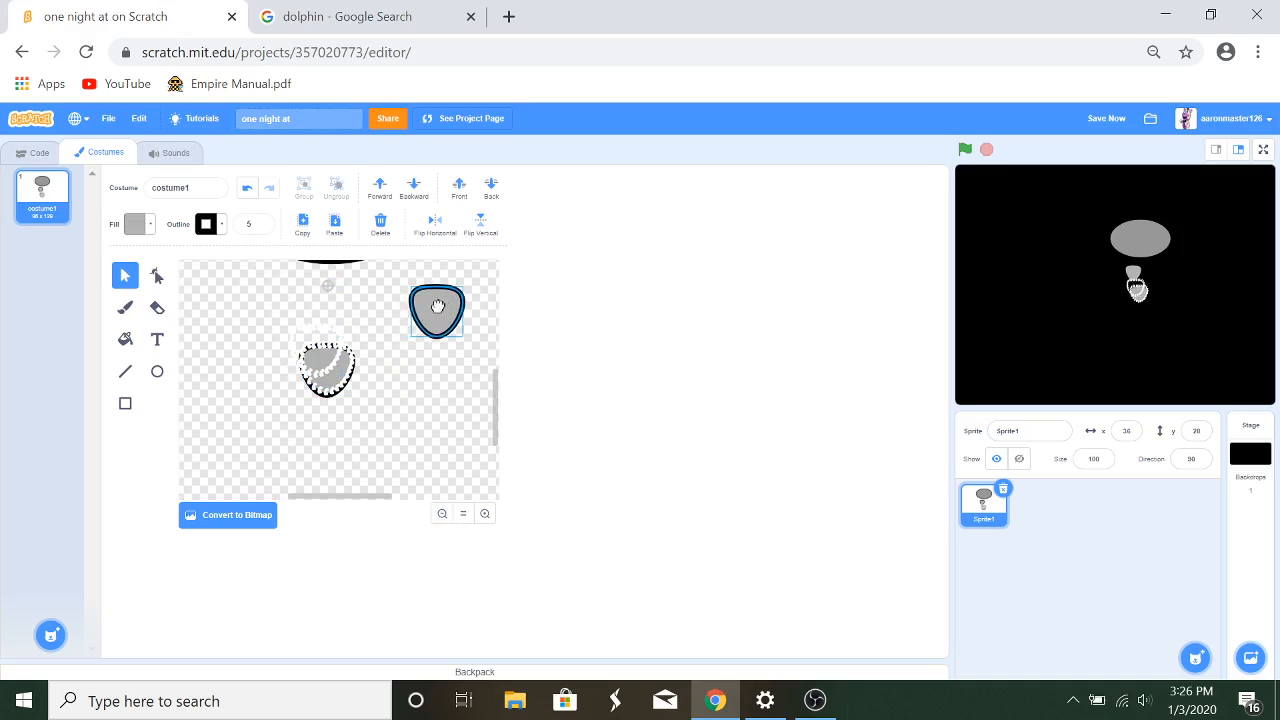
pyautogui.moveTo(345, 323)
pyautogui.mouseDown()
pyautogui.moveTo(300, 358)
pyautogui.moveTo(413, 322)
pyautogui.mouseUp()
pyautogui.moveTo(412, 318); pyautogui.dragTo(412, 317)
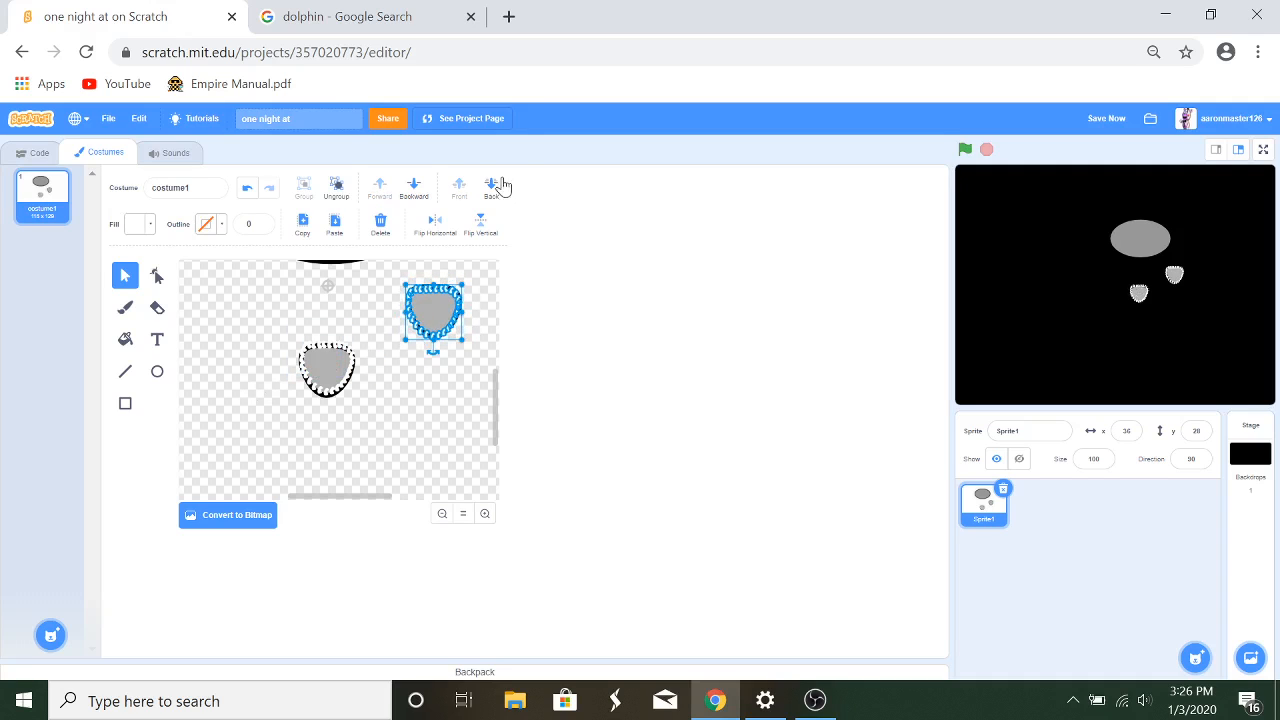
# Step: Send the copied teeth behind the right-hand jaw and nudge the jaw to centre it over them
pyautogui.click(487, 186)
pyautogui.click(447, 367)
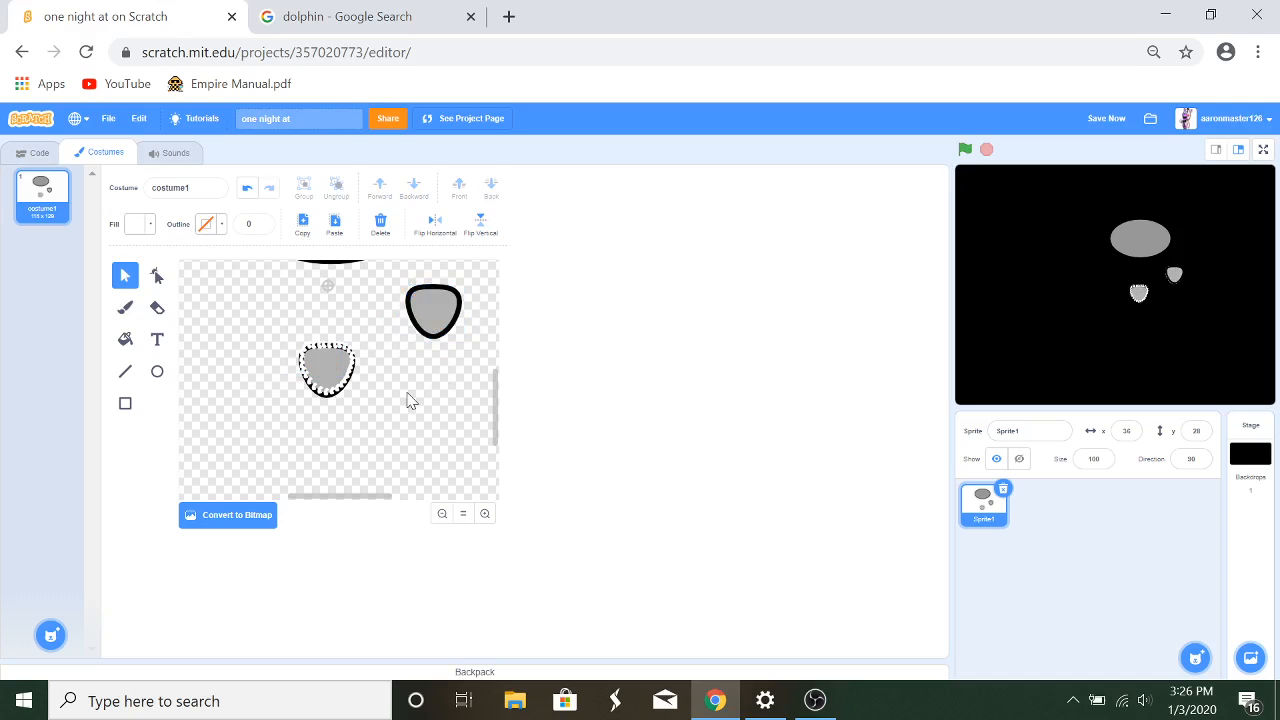
pyautogui.click(456, 300)
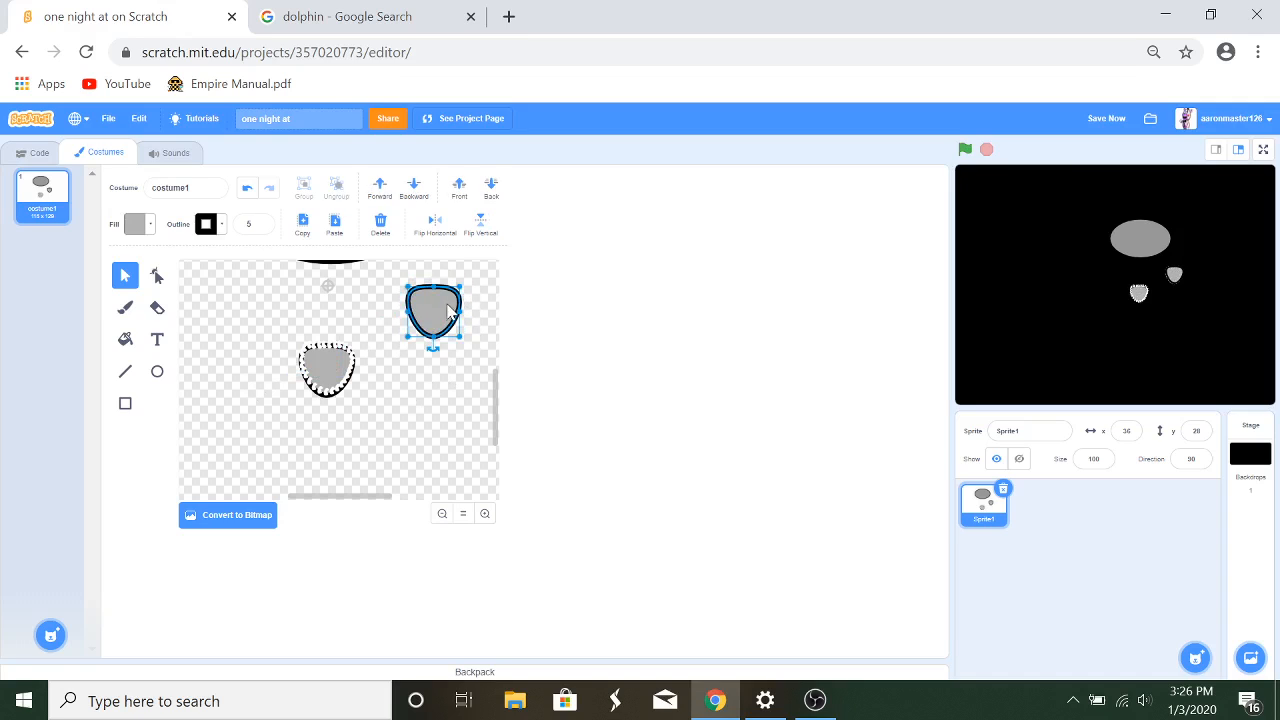
pyautogui.moveTo(448, 310); pyautogui.dragTo(446, 300)
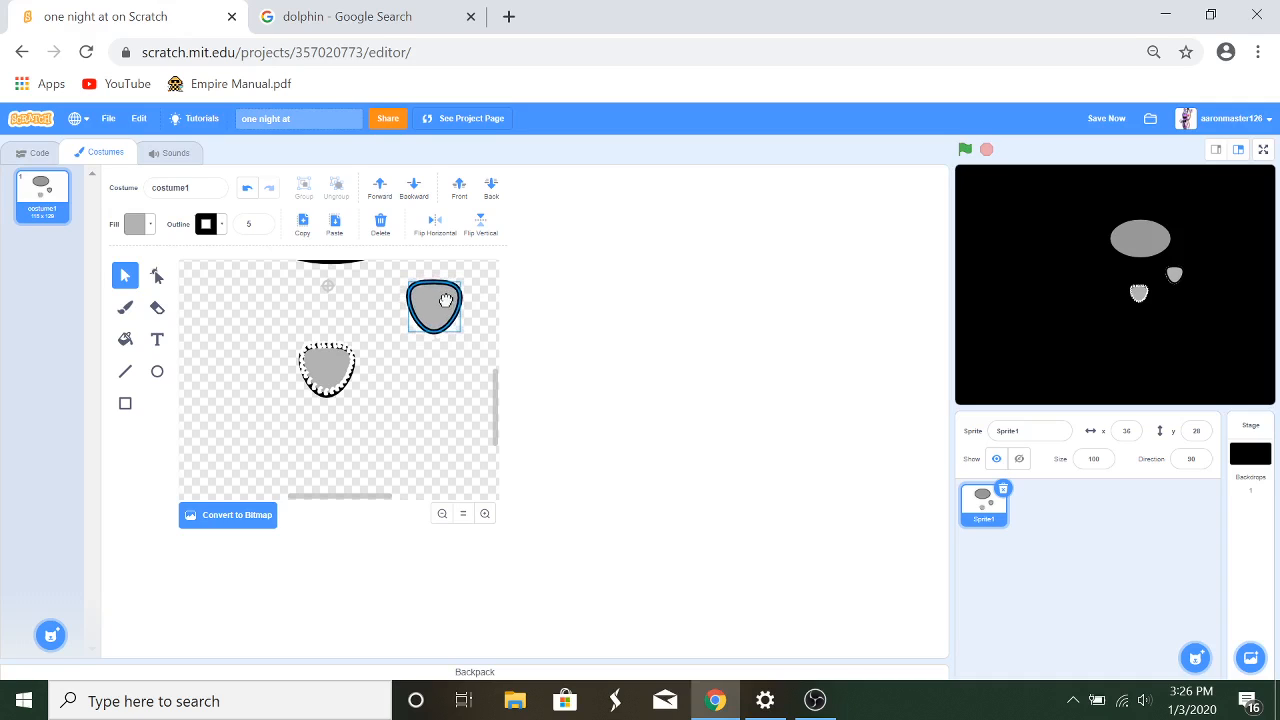
pyautogui.click(449, 441)
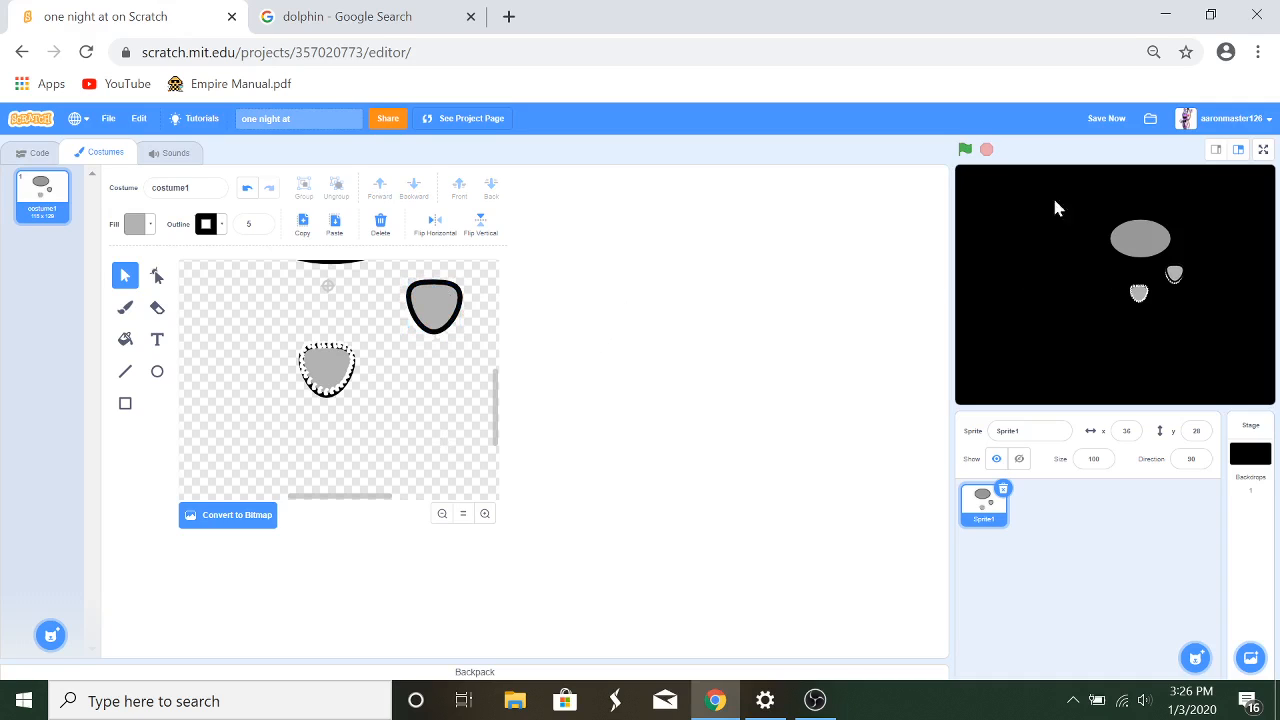
pyautogui.click(437, 318)
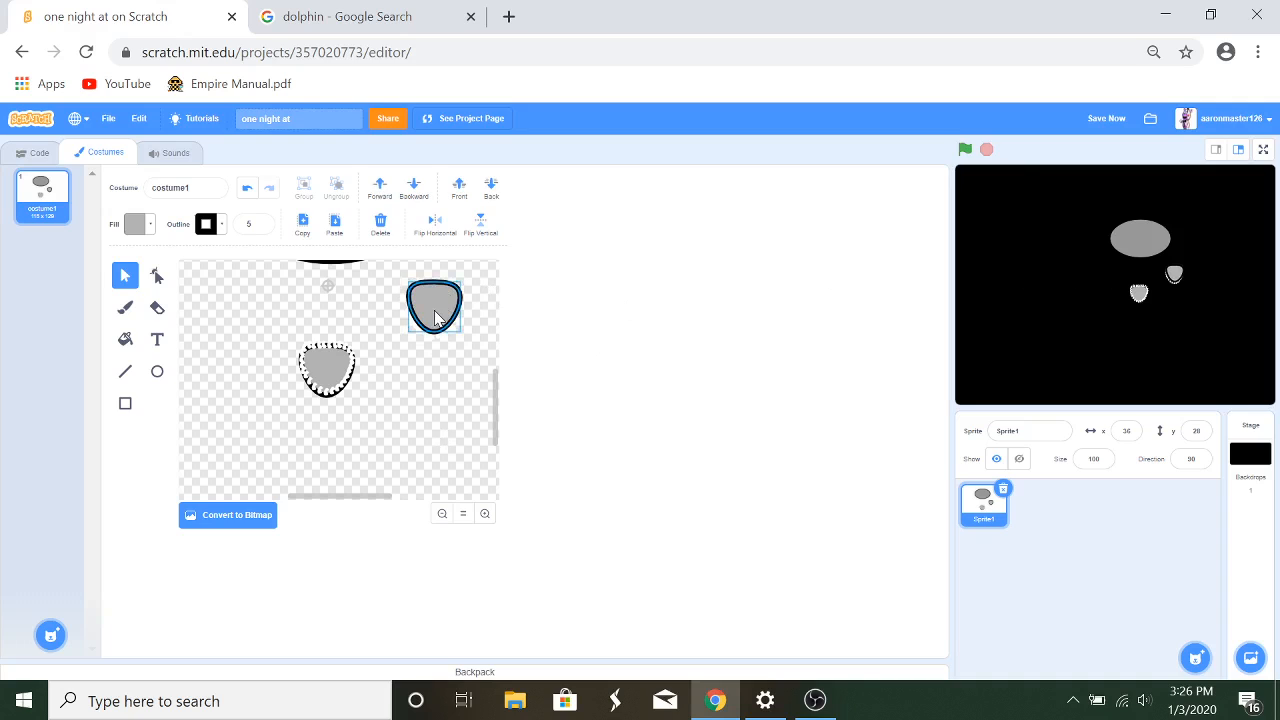
pyautogui.moveTo(435, 311); pyautogui.dragTo(431, 316)
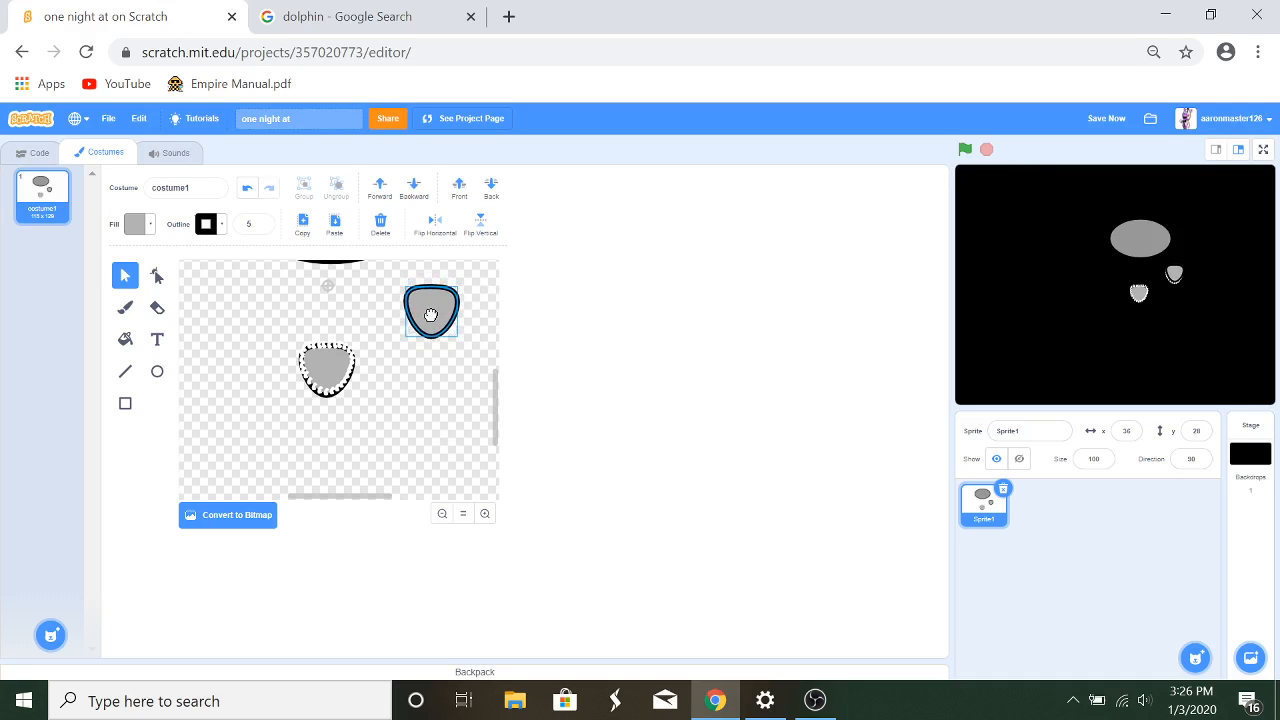
# Step: Shrink the right-hand jaw slightly and reposition it over the teeth so their edges extend past its outline
pyautogui.click(485, 513)
pyautogui.click(485, 513)
pyautogui.click(485, 513)
pyautogui.click(485, 513)
pyautogui.click(485, 513)
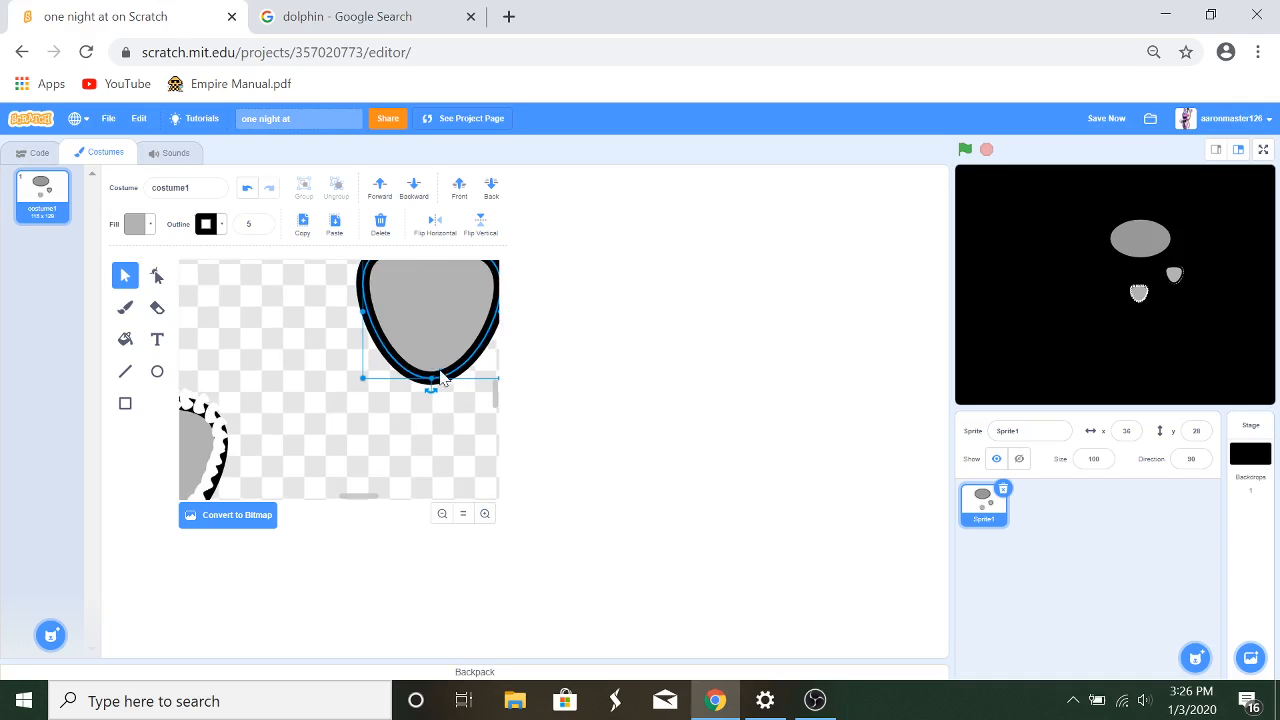
pyautogui.moveTo(362, 376); pyautogui.dragTo(377, 369)
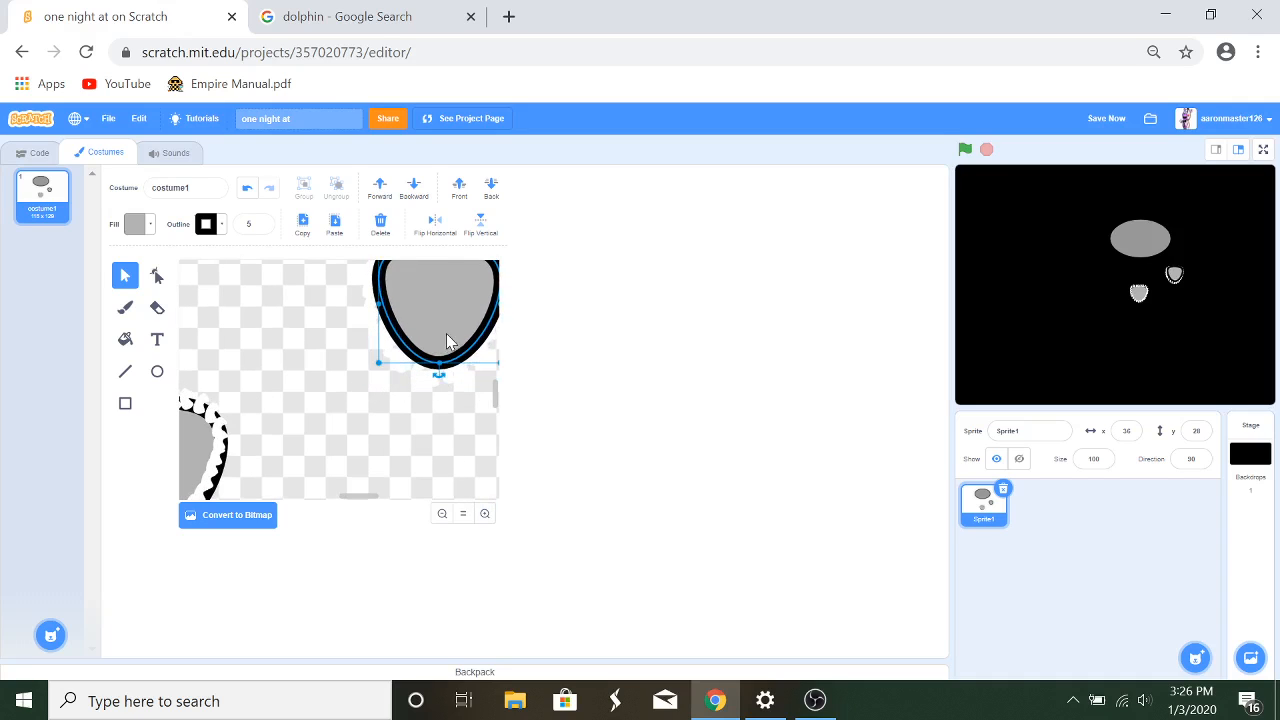
pyautogui.moveTo(443, 429); pyautogui.dragTo(445, 450)
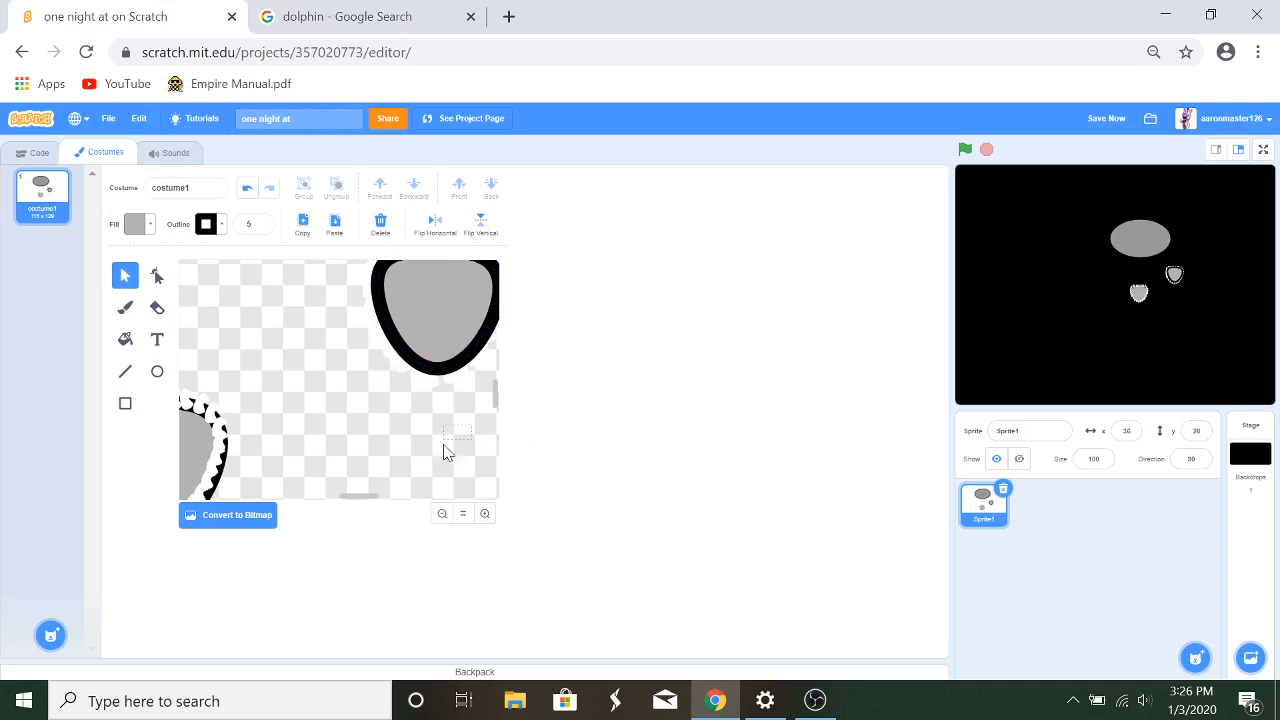
# Step: Delete the right-hand jaw together with its copied teeth, keeping only the jaw with teeth in front
pyautogui.click(442, 514)
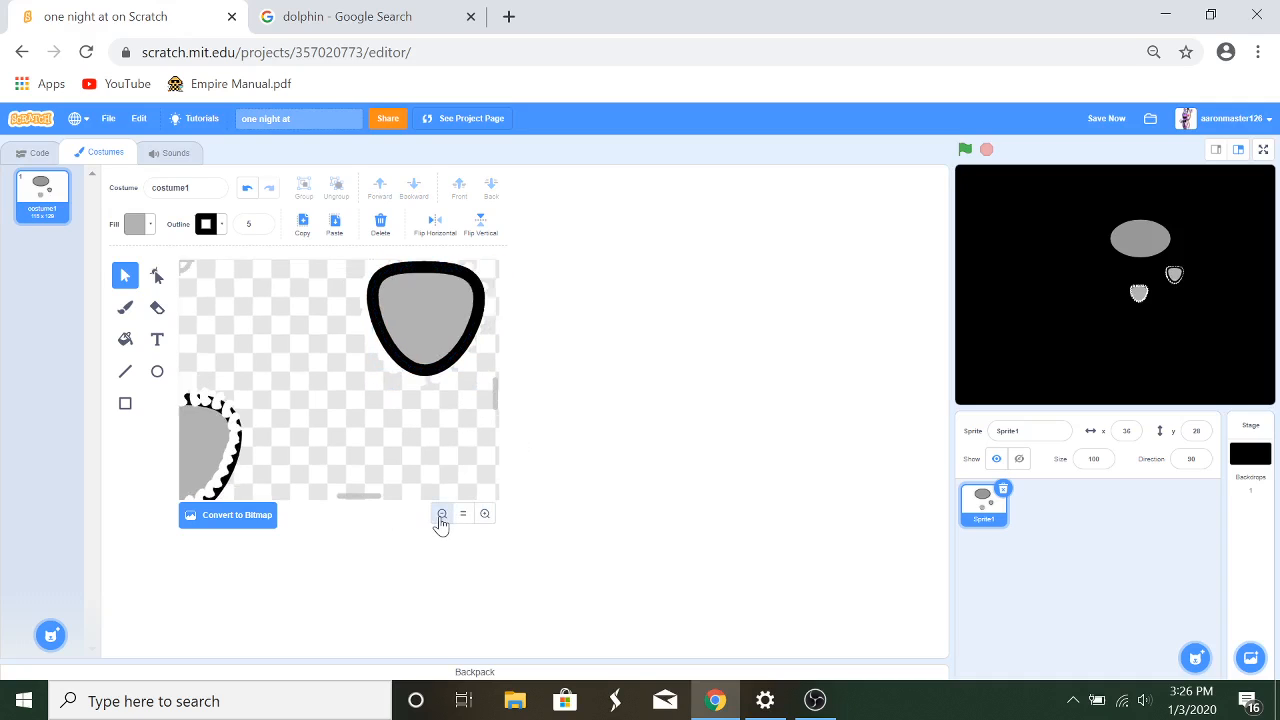
pyautogui.click(442, 514)
pyautogui.moveTo(509, 423); pyautogui.dragTo(509, 423)
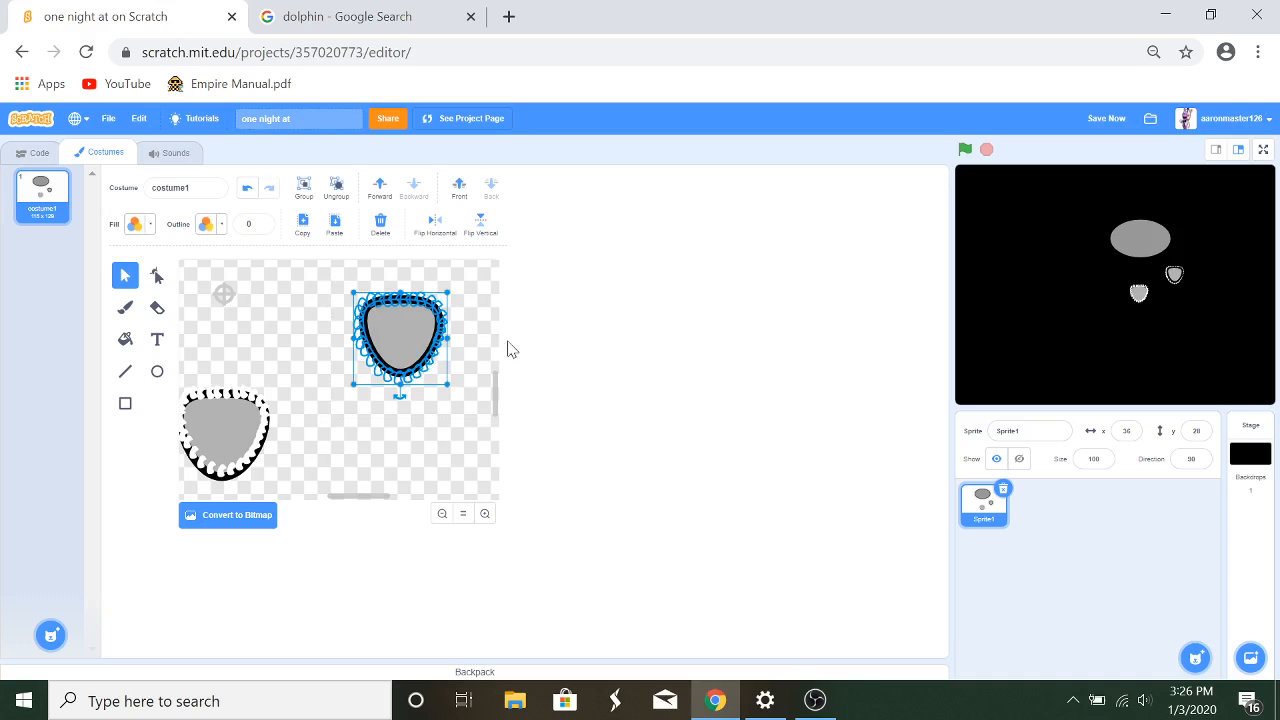
pyautogui.click(378, 230)
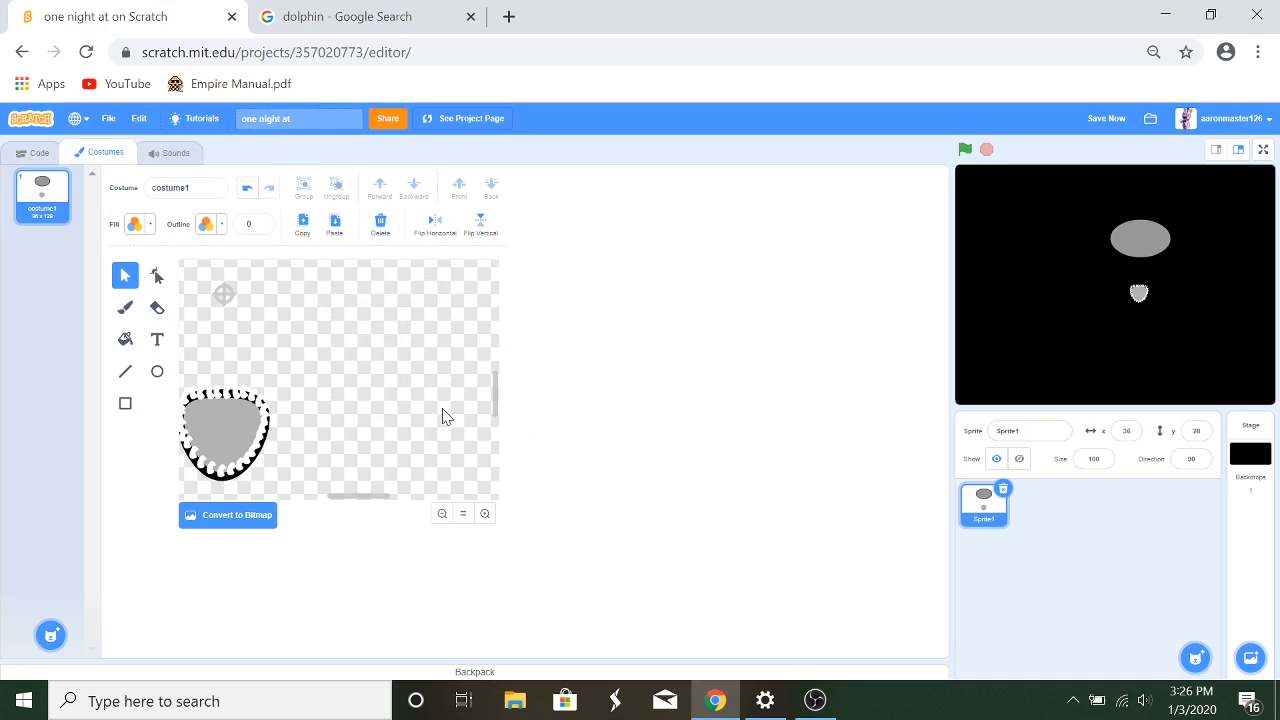
# Step: Duplicate the grey jaw and place the copy over the toothed jaw, slightly higher so only the lower teeth show
pyautogui.moveTo(367, 498)
pyautogui.mouseDown()
pyautogui.moveTo(326, 498)
pyautogui.moveTo(349, 497)
pyautogui.mouseUp()
pyautogui.scroll(-1, 357, 340)
pyautogui.scroll(2, 377, 359)
pyautogui.scroll(1, 380, 367)
pyautogui.scroll(-2, 389, 369)
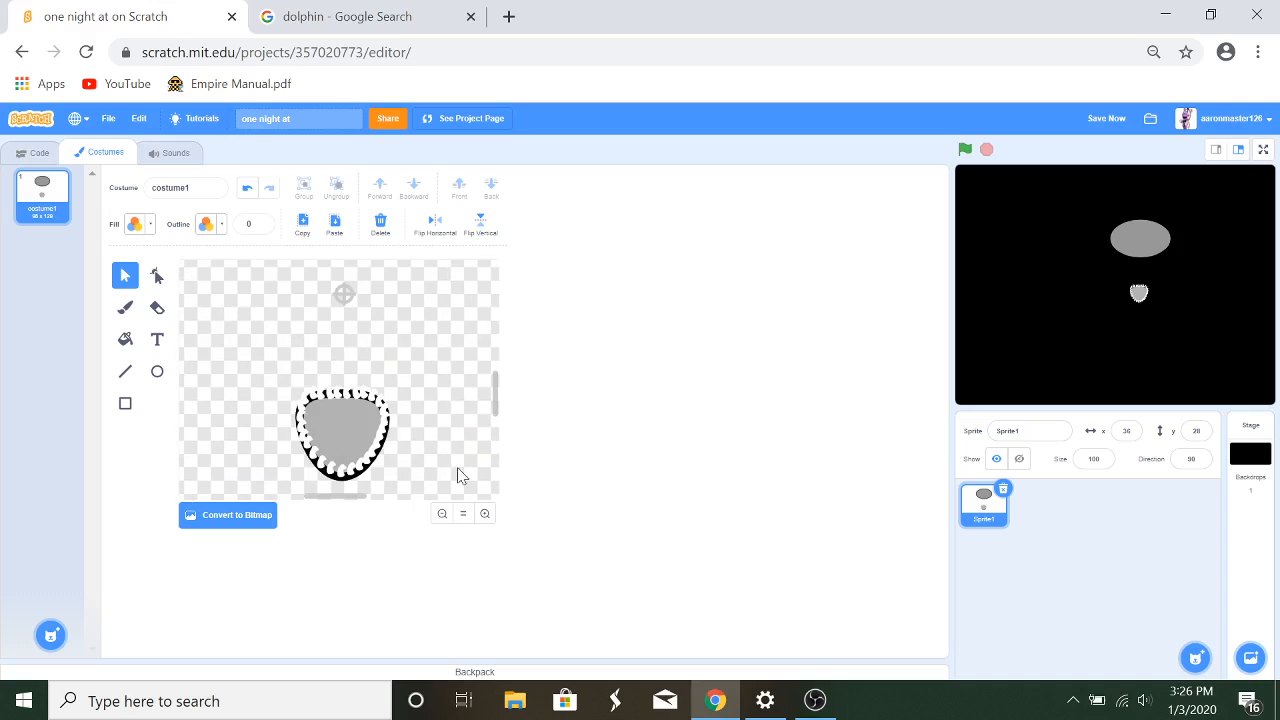
pyautogui.click(350, 450)
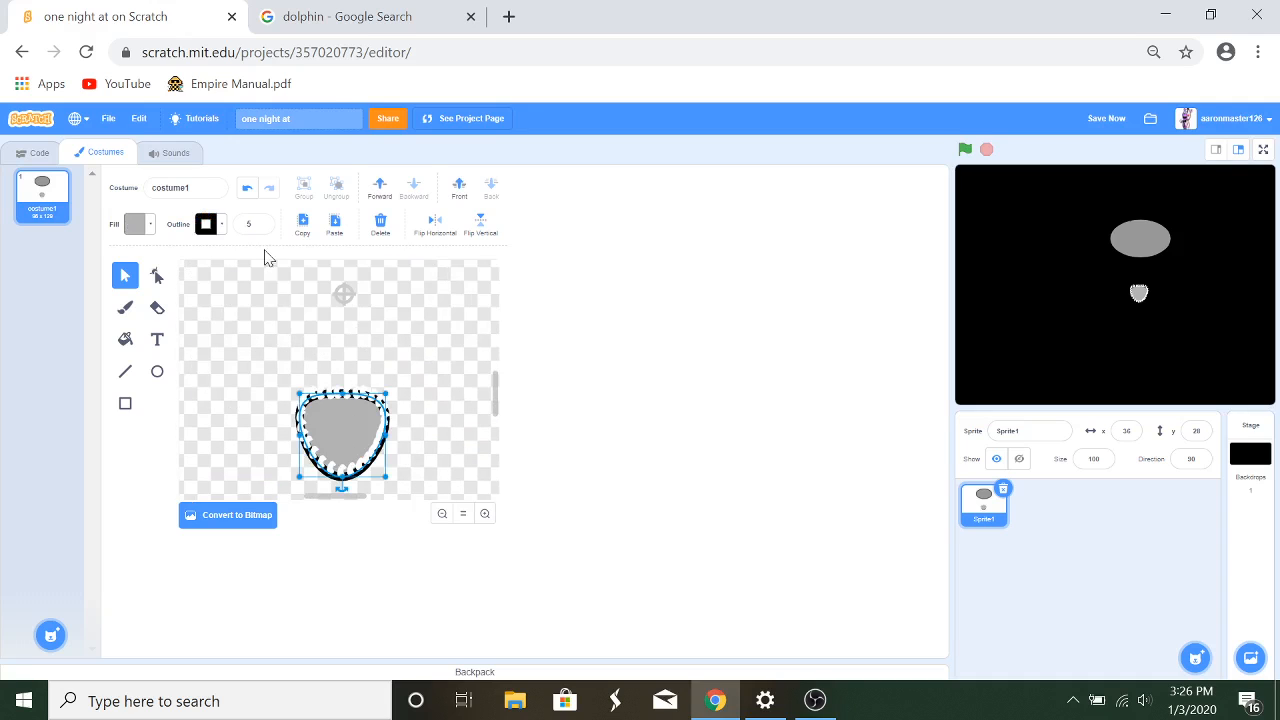
pyautogui.click(334, 226)
pyautogui.moveTo(370, 445); pyautogui.dragTo(353, 414)
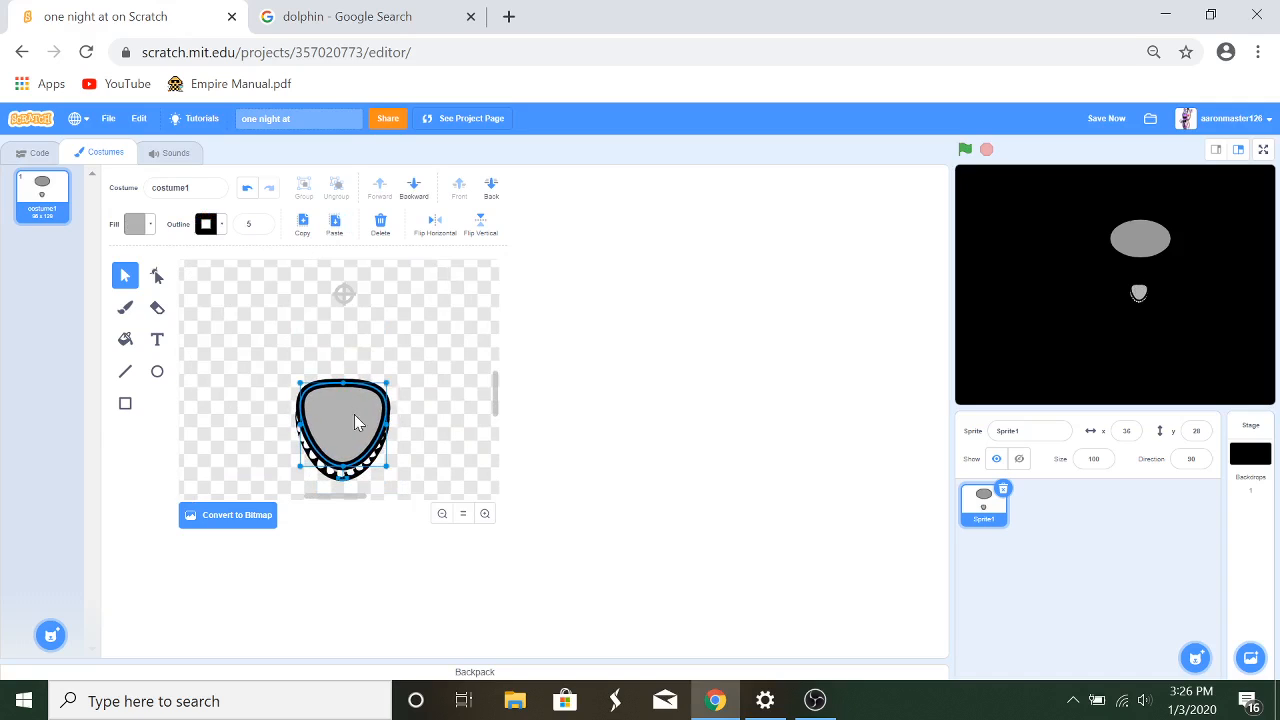
pyautogui.click(365, 357)
# Step: Move the copied jaw off to the upper right of the toothed jaw
pyautogui.click(442, 514)
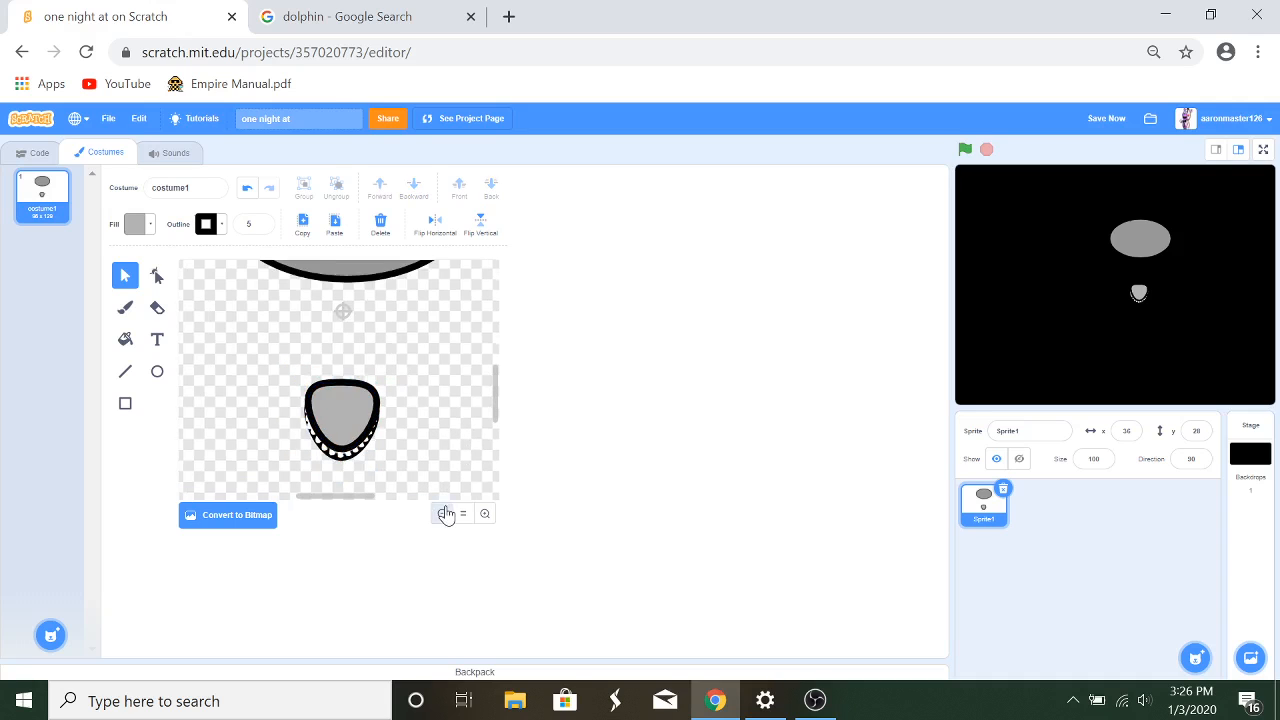
pyautogui.click(443, 514)
pyautogui.click(484, 515)
pyautogui.click(484, 515)
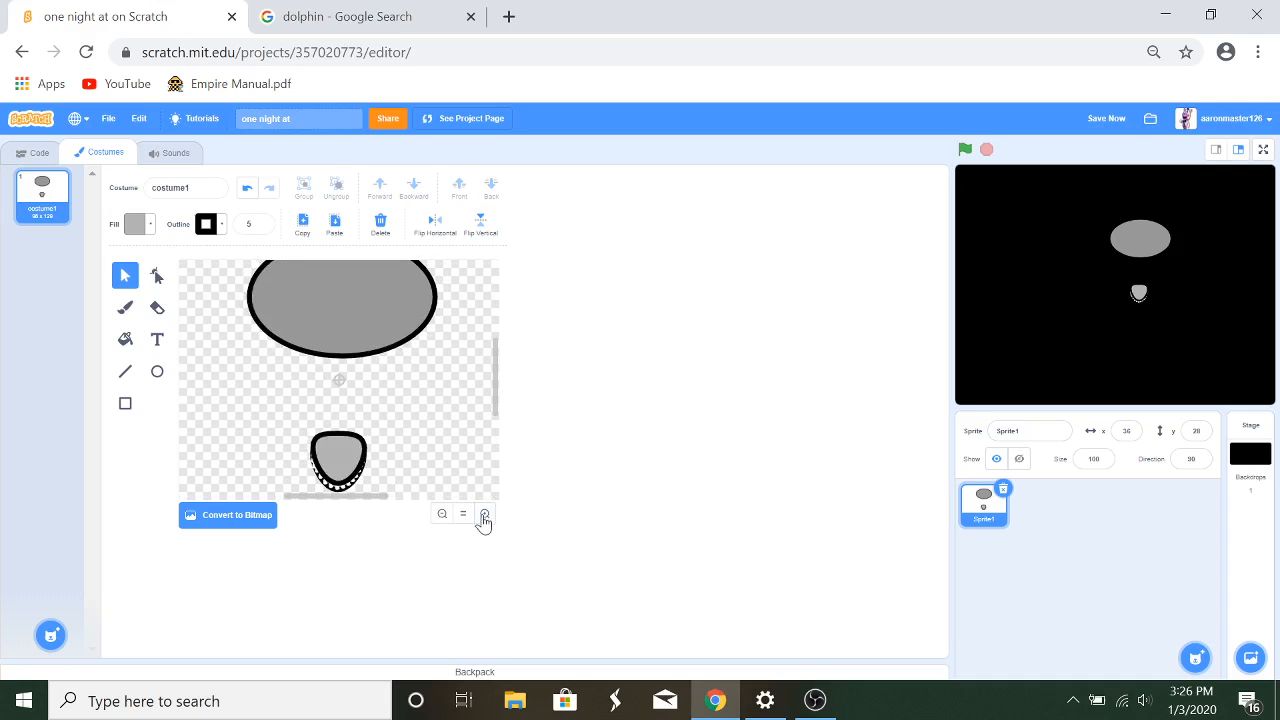
pyautogui.scroll(-2, 380, 447)
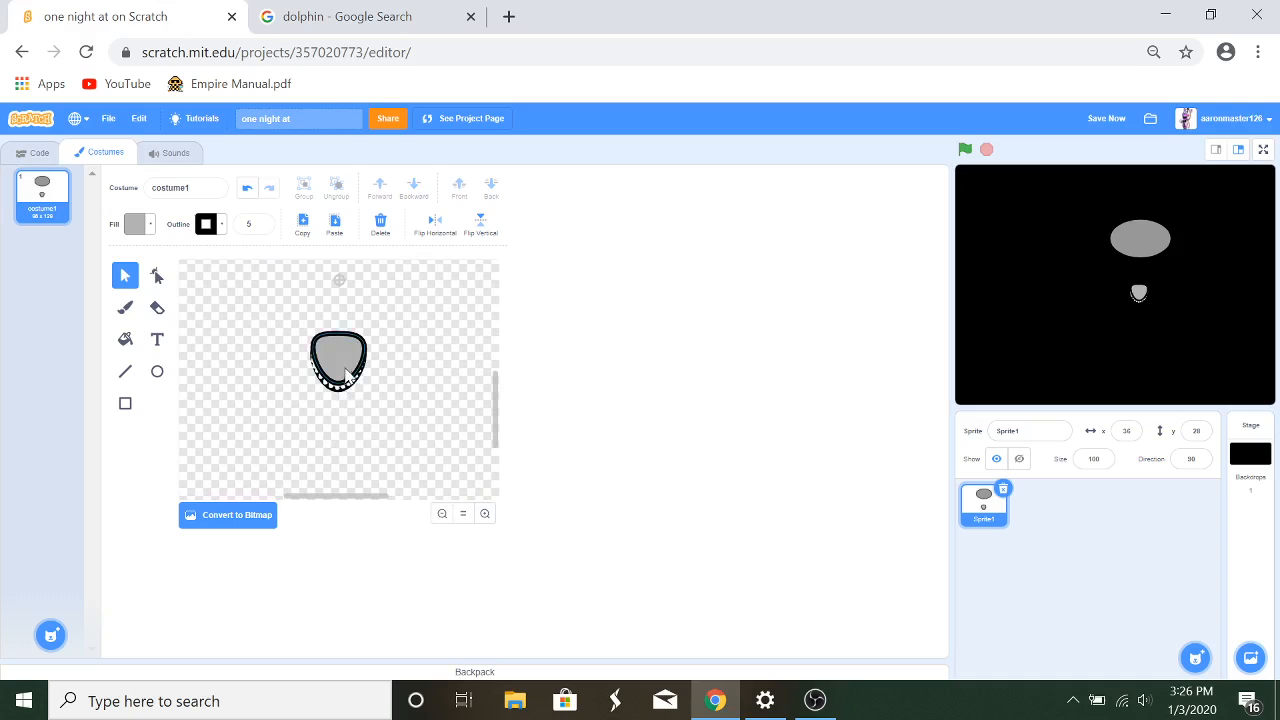
pyautogui.moveTo(348, 380); pyautogui.dragTo(431, 352)
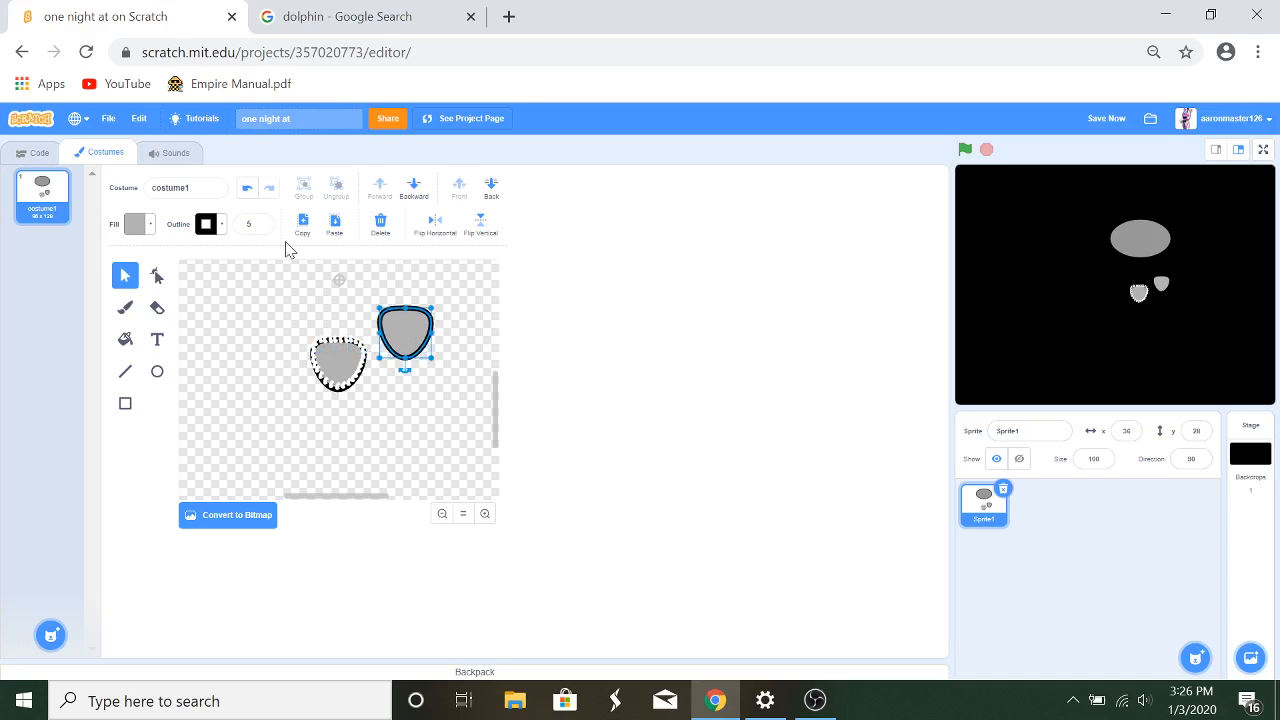
pyautogui.click(146, 226)
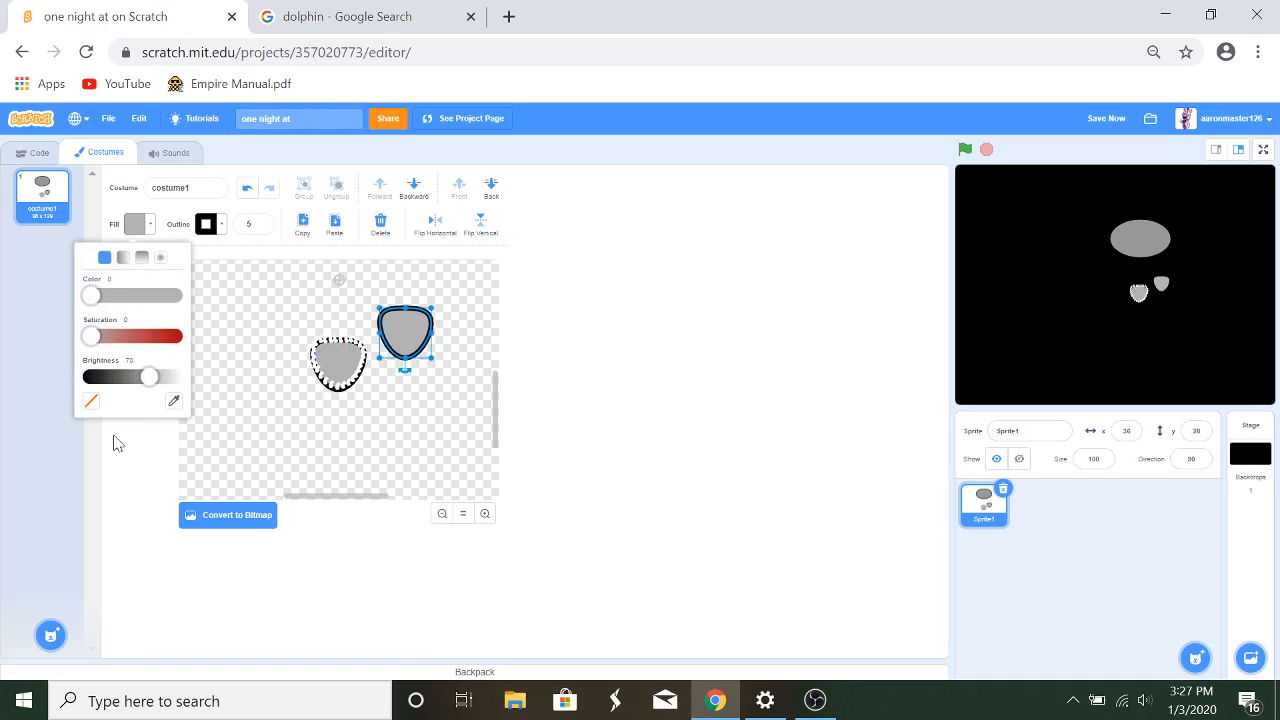
pyautogui.click(138, 381)
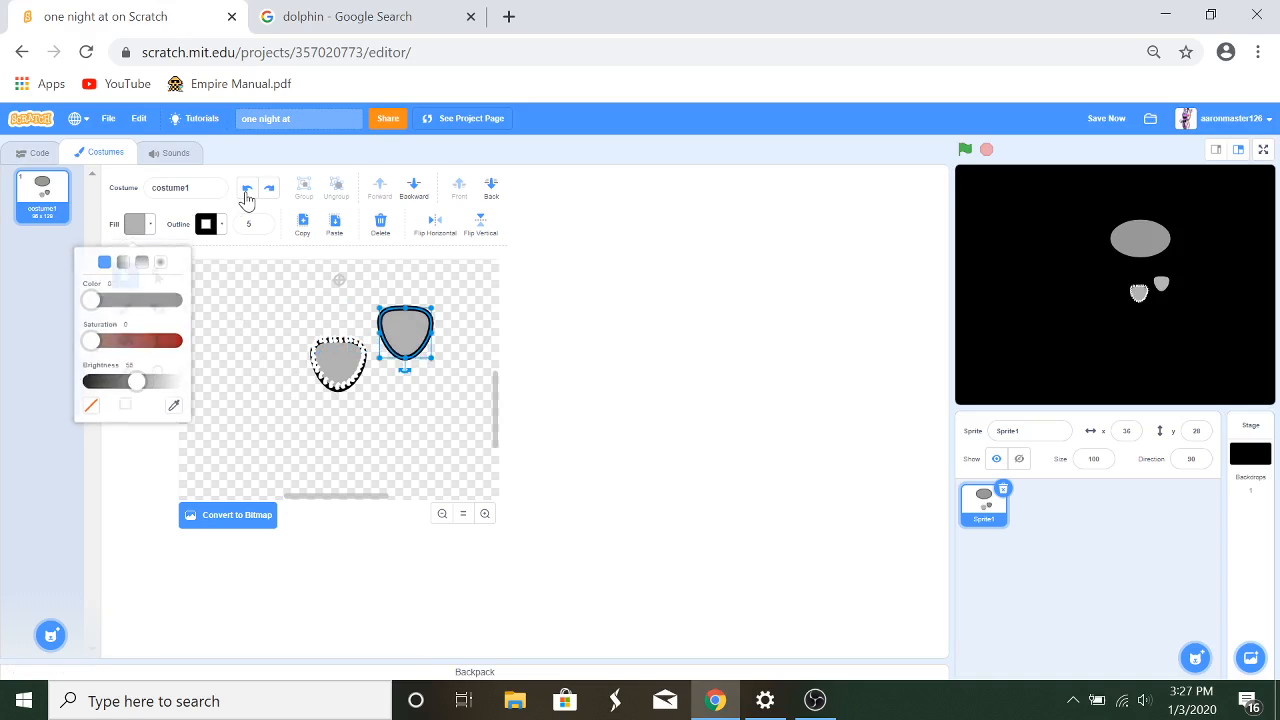
pyautogui.click(244, 191)
# Step: Draw an upright grey rectangle with a black outline to the left of the two jaws
pyautogui.click(124, 402)
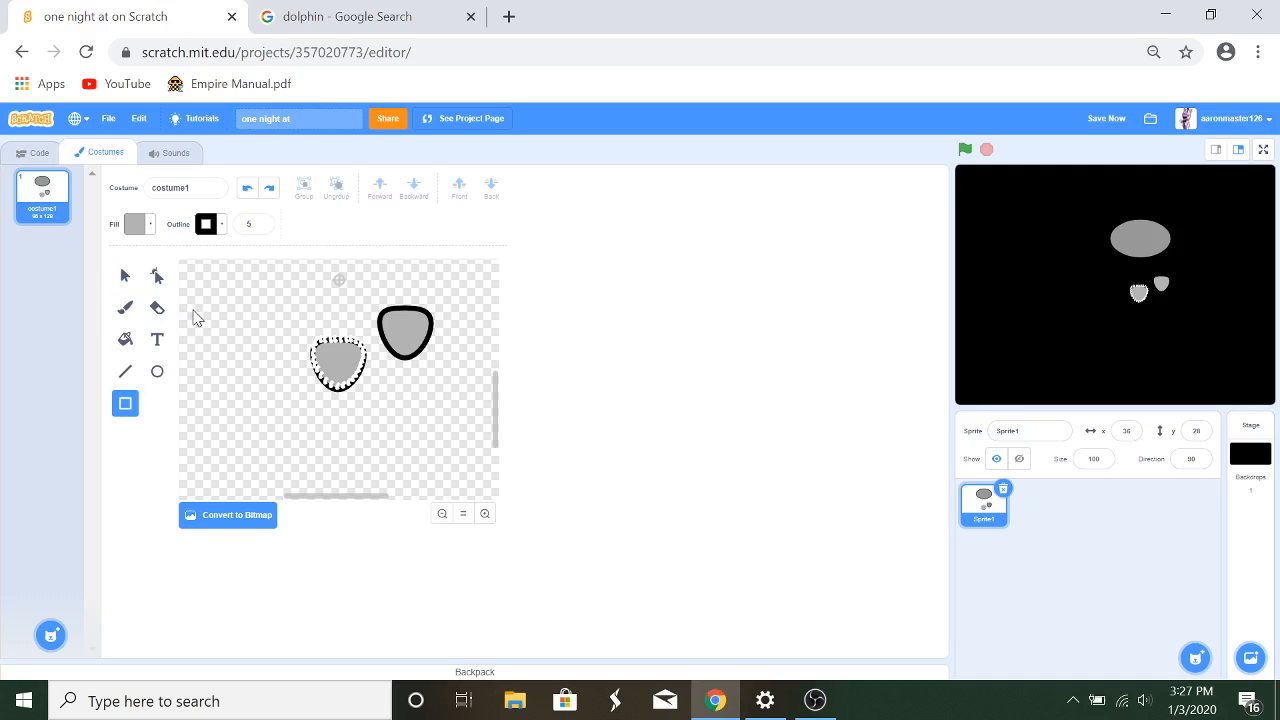
pyautogui.moveTo(193, 308); pyautogui.dragTo(231, 363)
pyautogui.click(150, 226)
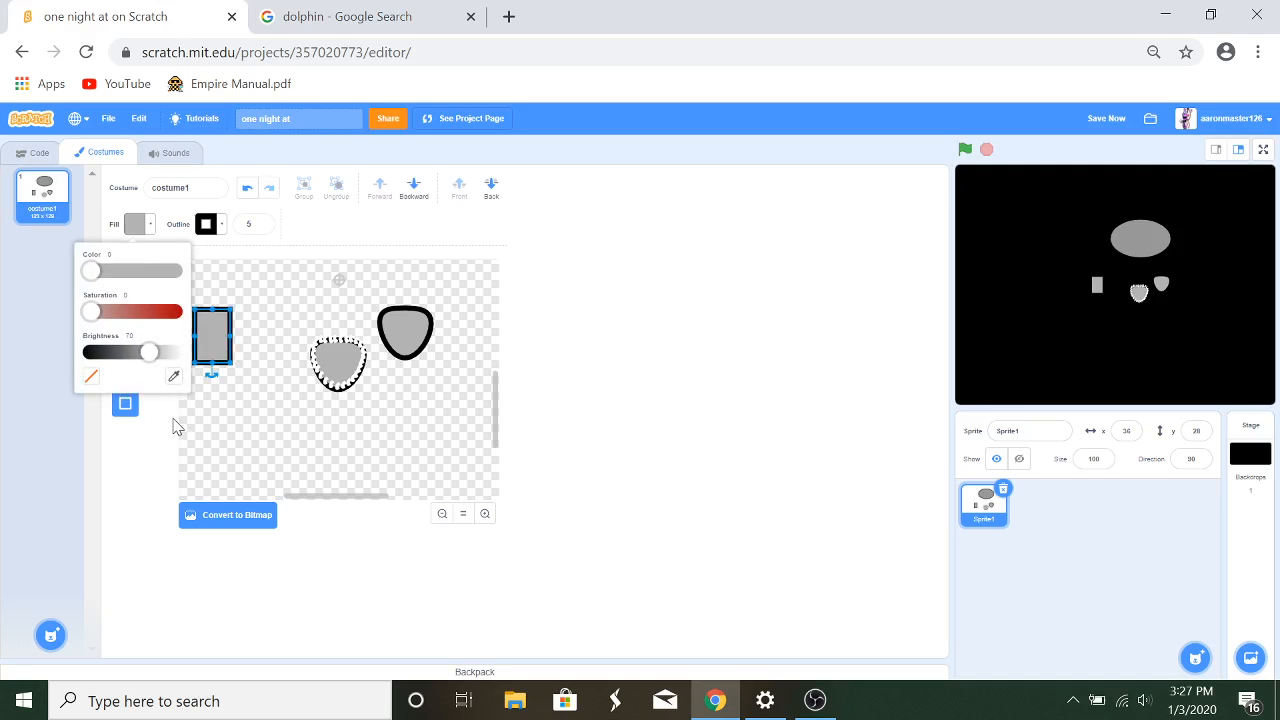
pyautogui.click(257, 323)
# Step: Give the rectangle a radial gradient fill in darkened grey
pyautogui.click(125, 275)
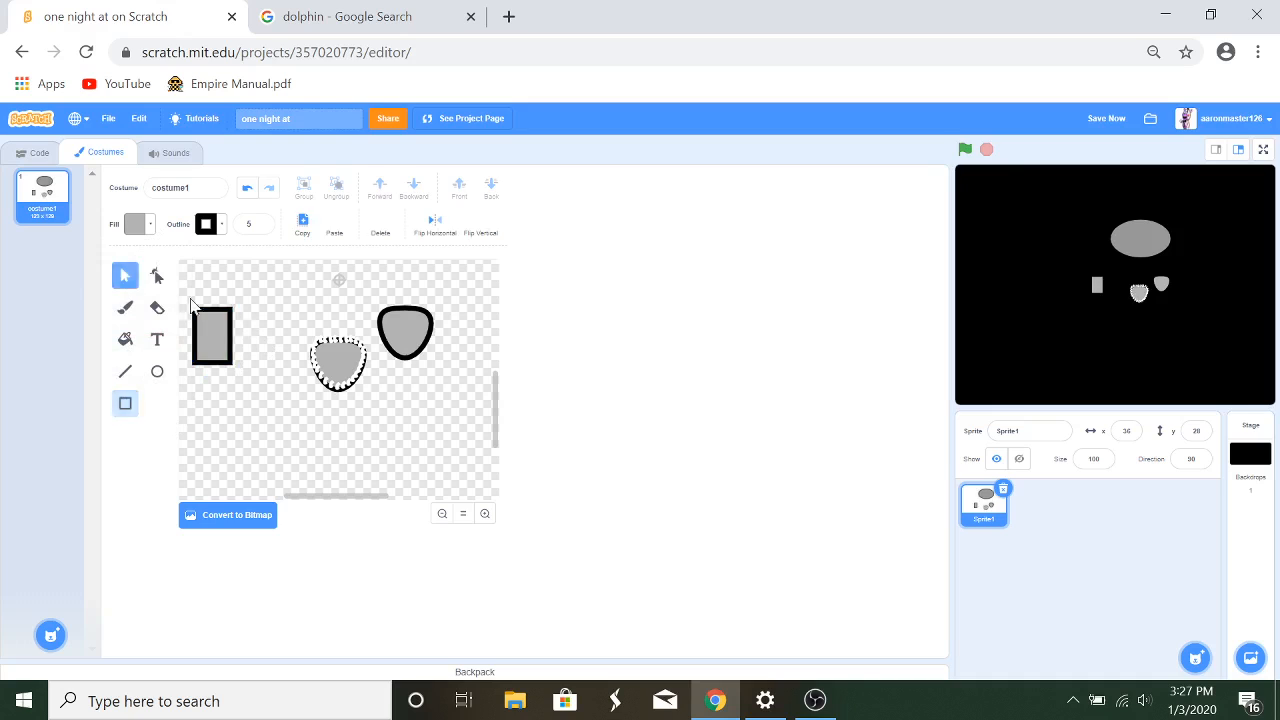
pyautogui.click(218, 334)
pyautogui.click(138, 224)
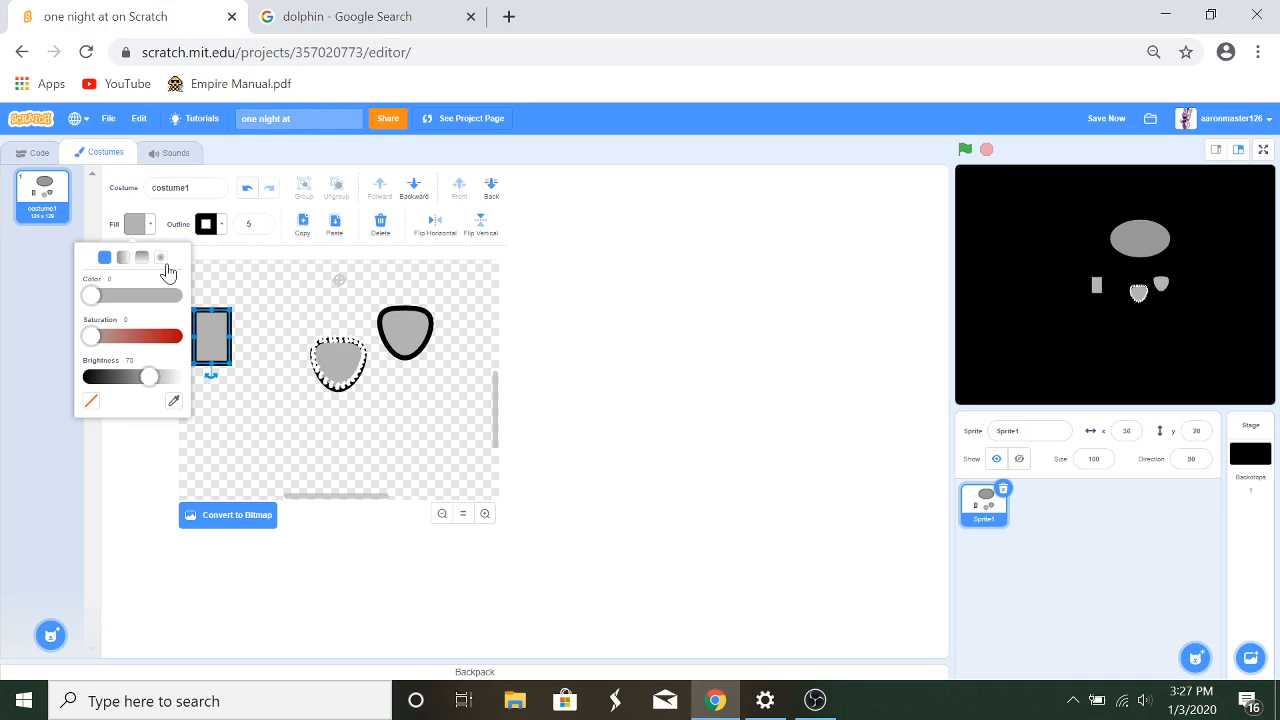
pyautogui.click(160, 258)
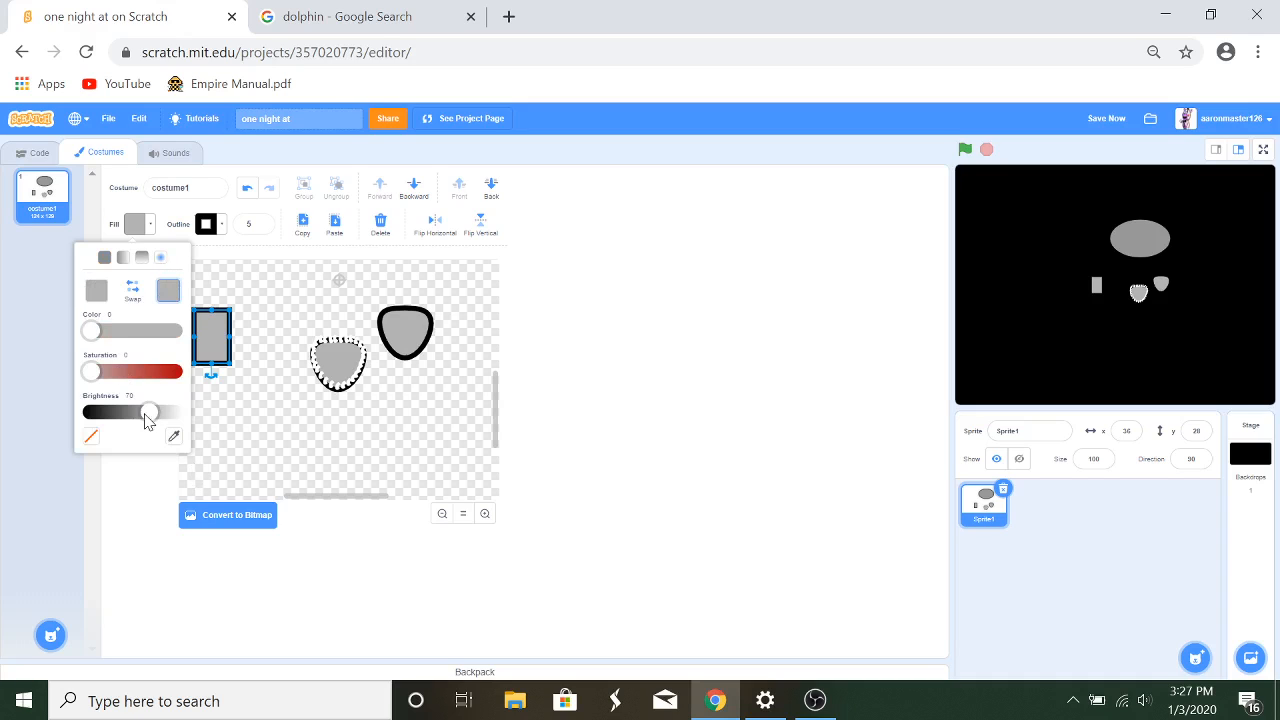
pyautogui.moveTo(145, 414); pyautogui.dragTo(113, 419)
pyautogui.click(96, 290)
pyautogui.click(300, 386)
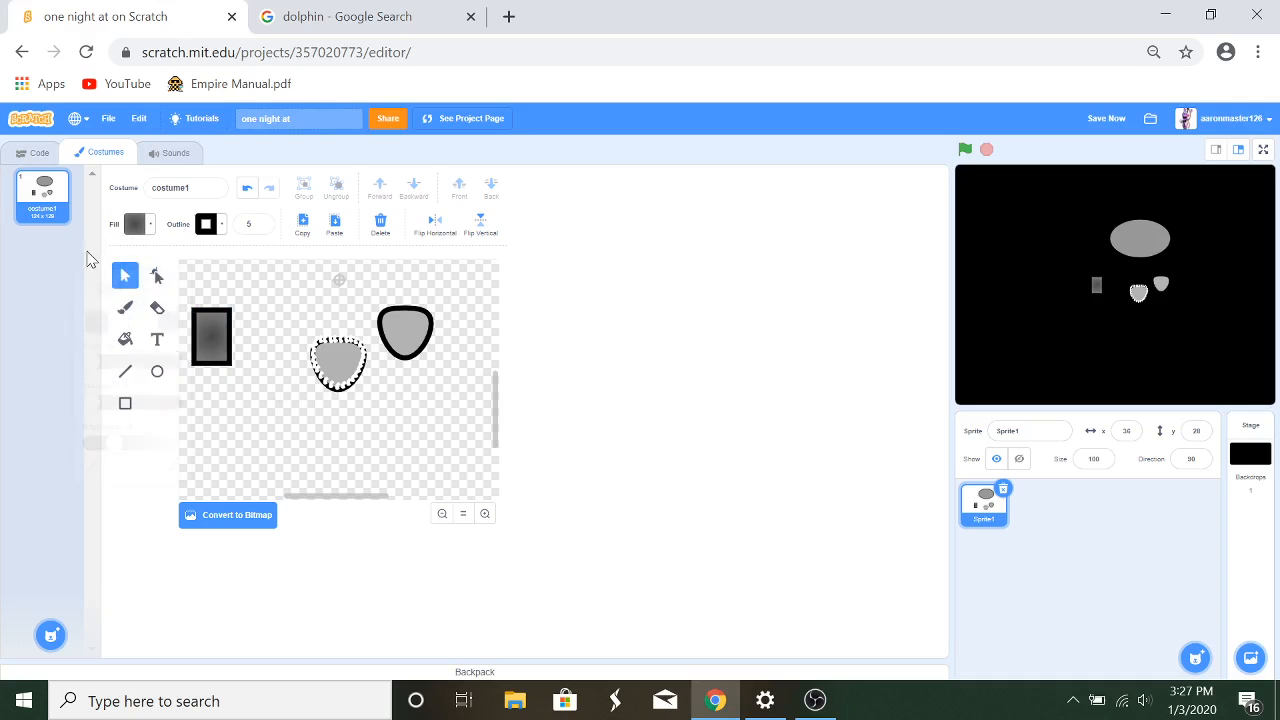
# Step: Set the rectangle's outline width to 2 and place it, narrowed to a bar, behind the toothless jaw's lower right edge
pyautogui.click(220, 338)
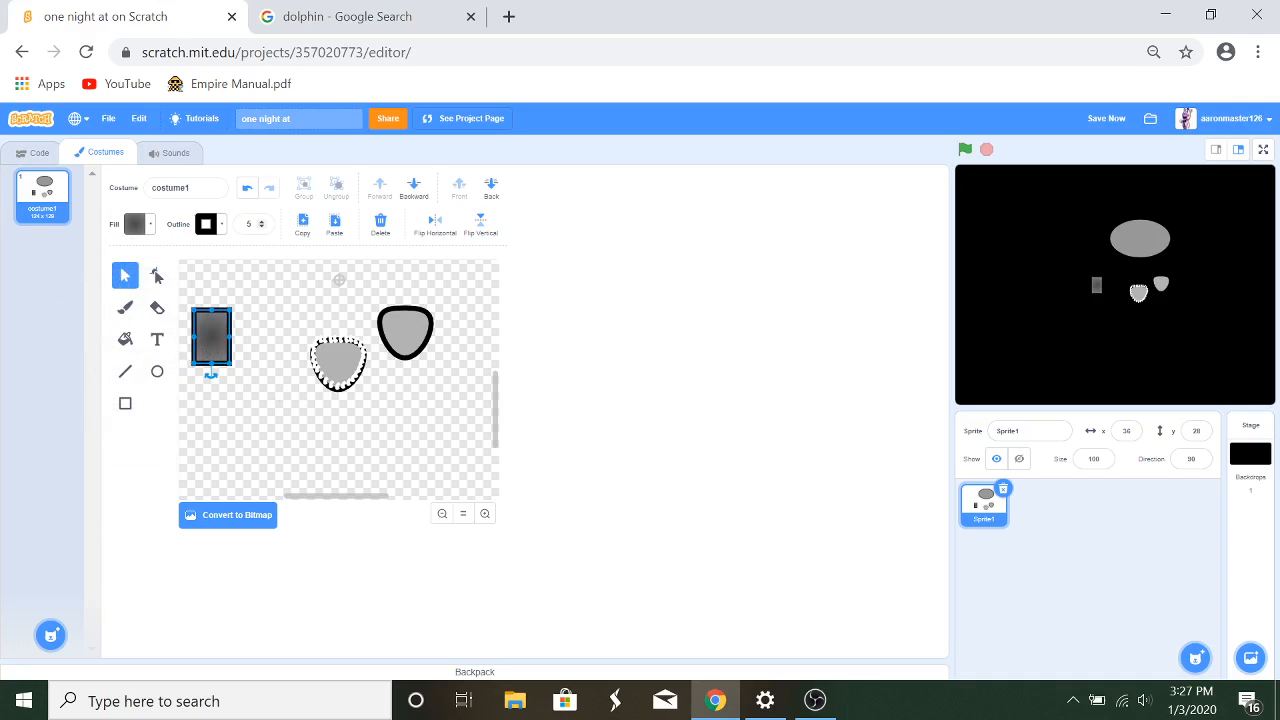
pyautogui.click(262, 228)
pyautogui.click(262, 228)
pyautogui.click(262, 228)
pyautogui.moveTo(205, 338); pyautogui.dragTo(414, 352)
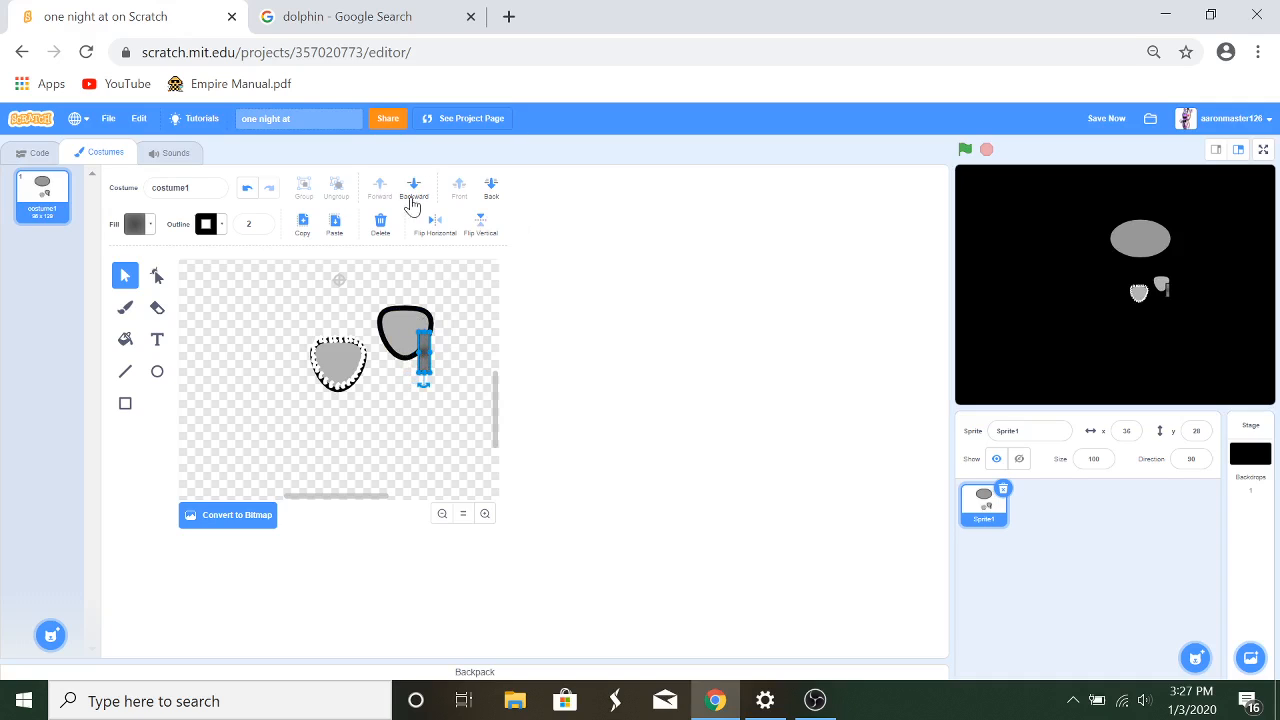
pyautogui.click(492, 181)
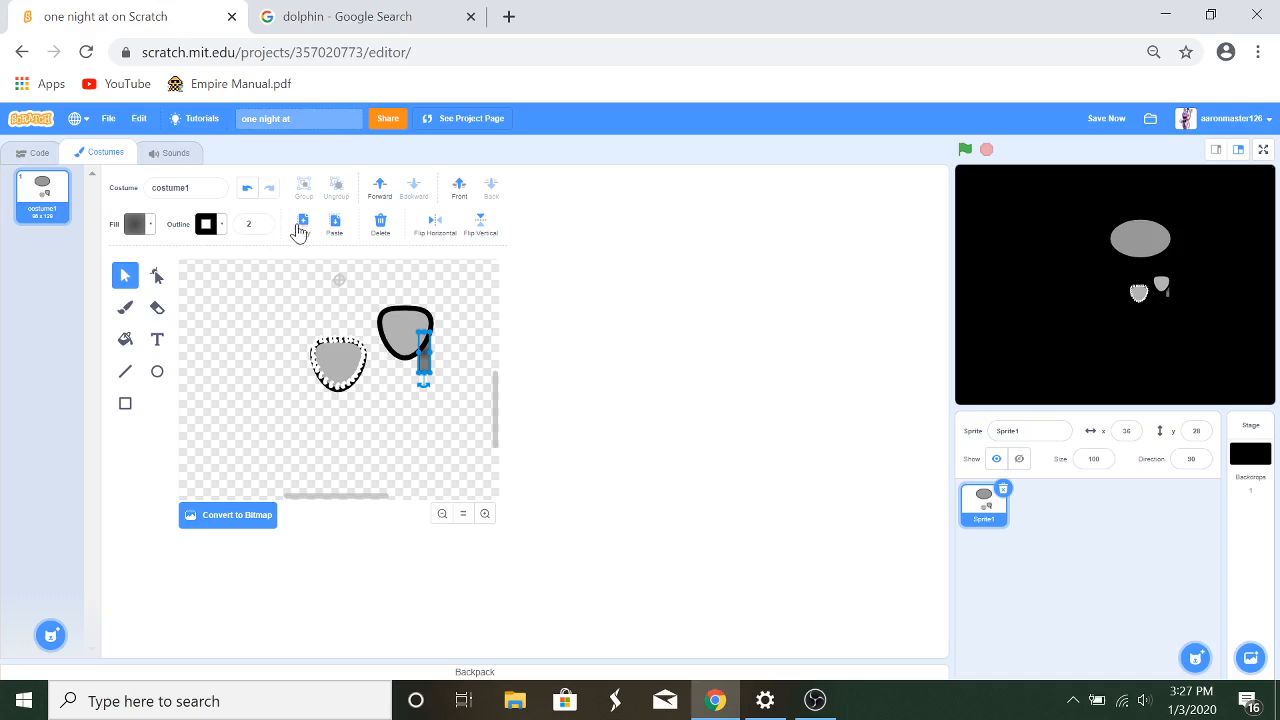
# Step: Duplicate the narrow bar and place the copy behind the toothless jaw's lower left edge
pyautogui.click(334, 225)
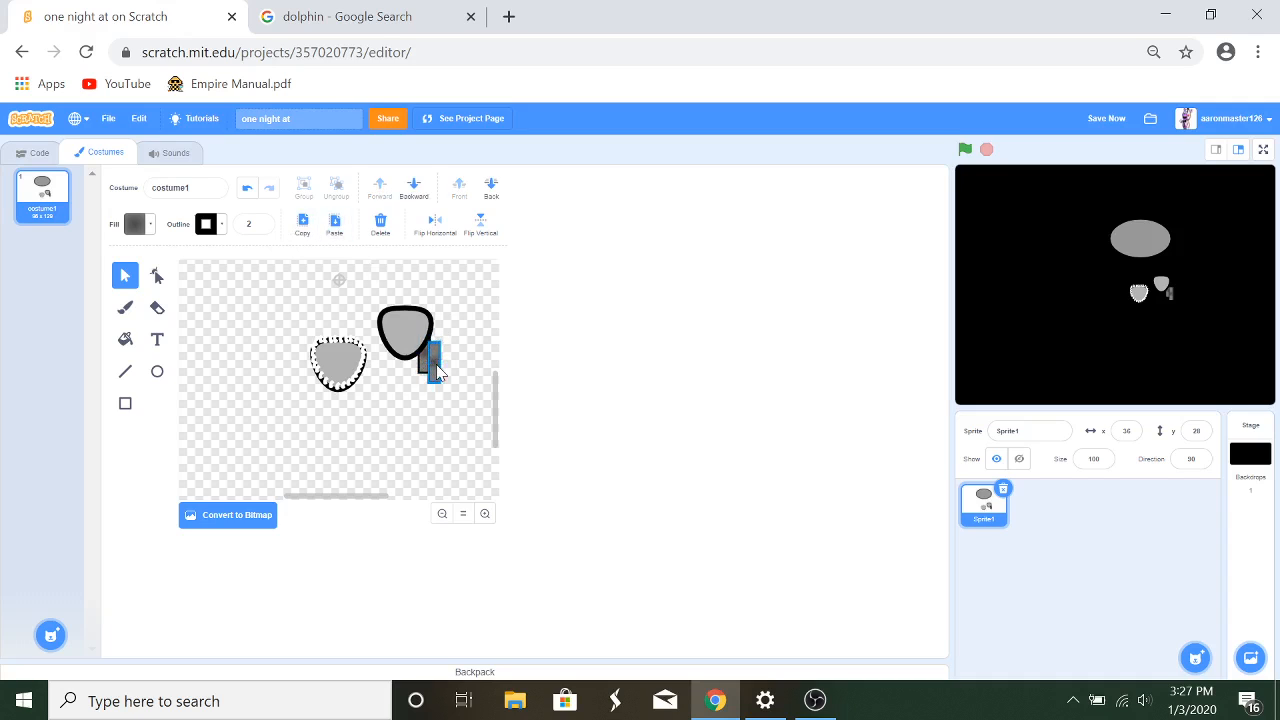
pyautogui.moveTo(434, 364); pyautogui.dragTo(386, 352)
pyautogui.click(434, 418)
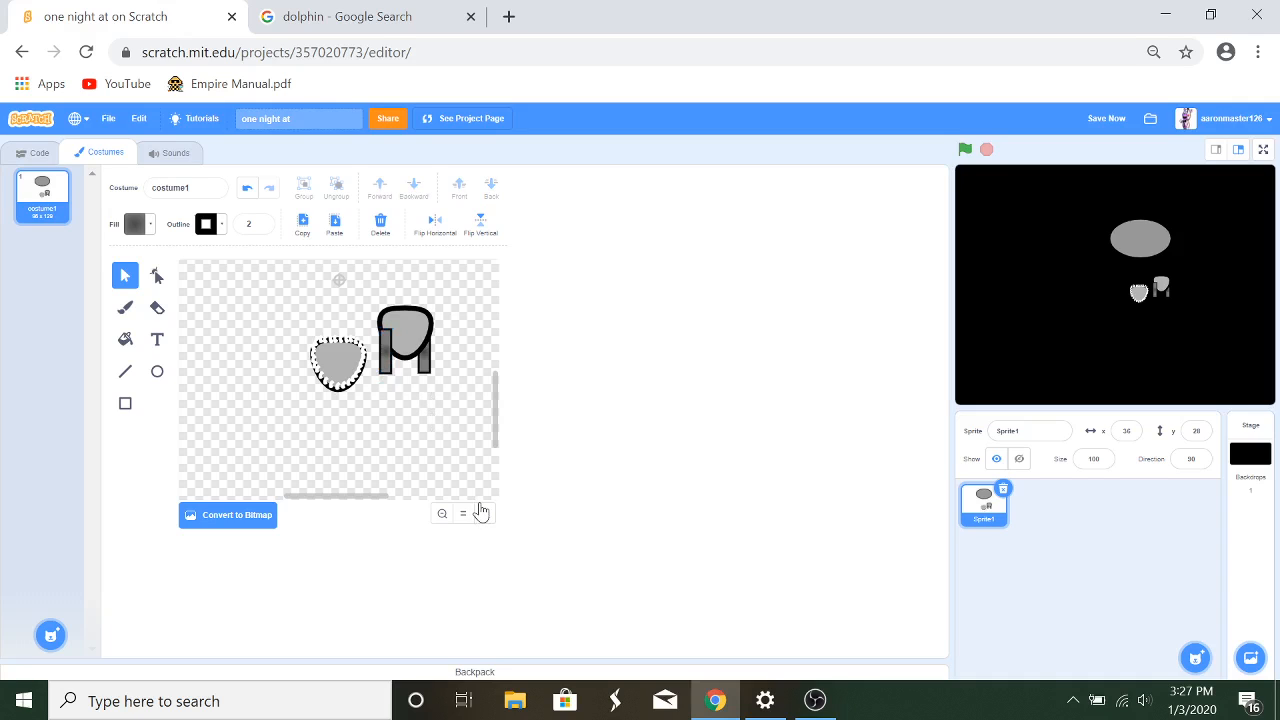
pyautogui.hscroll(2, 370, 488)
pyautogui.scroll(2, 366, 471)
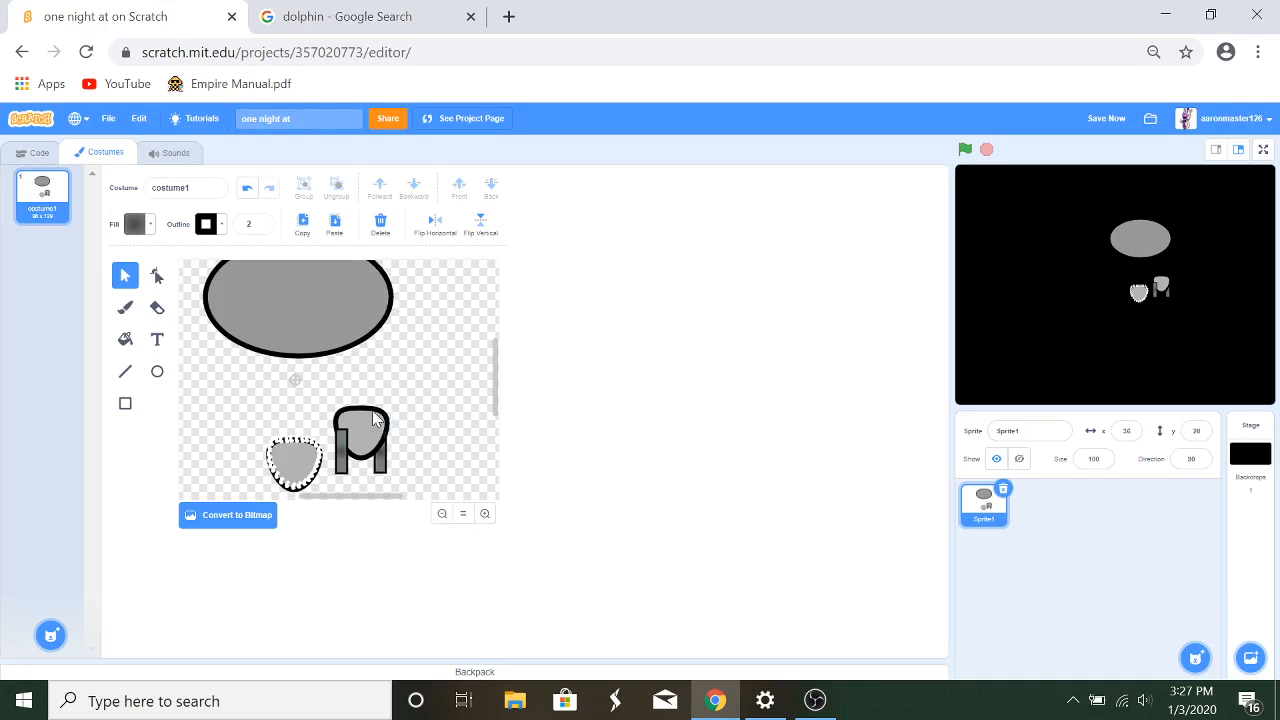
pyautogui.scroll(-2, 415, 420)
pyautogui.click(342, 372)
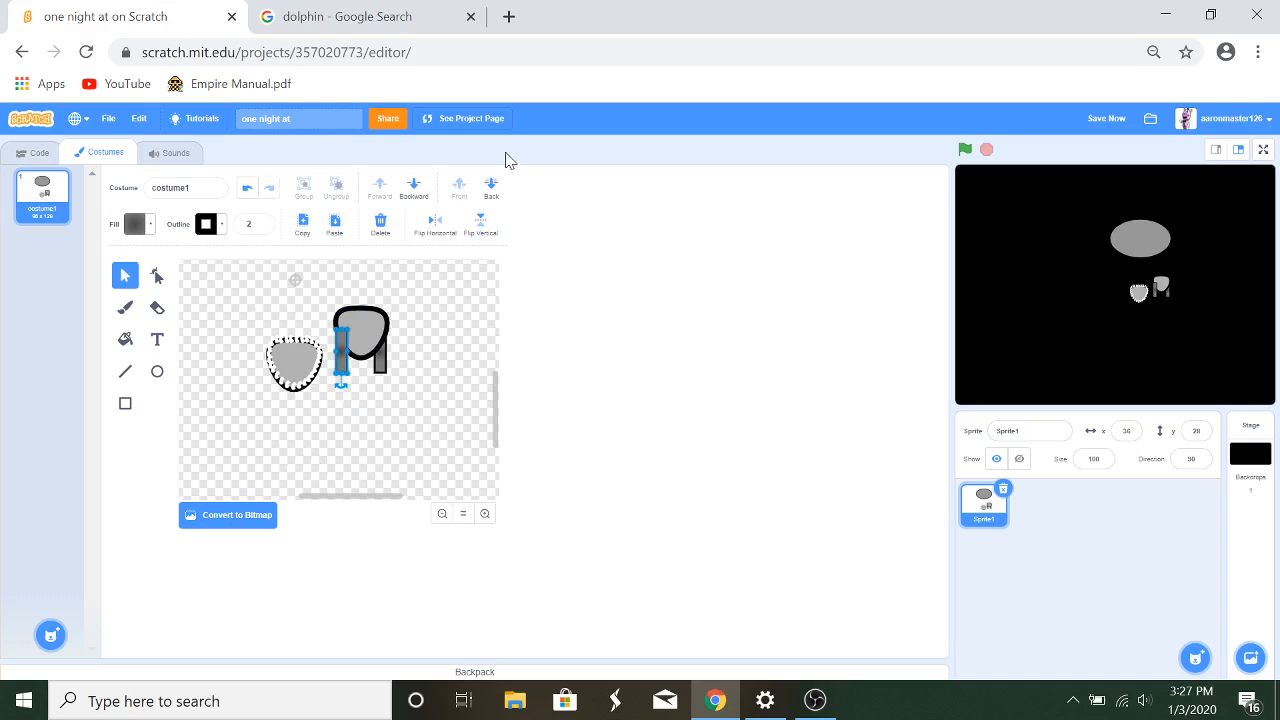
pyautogui.click(465, 305)
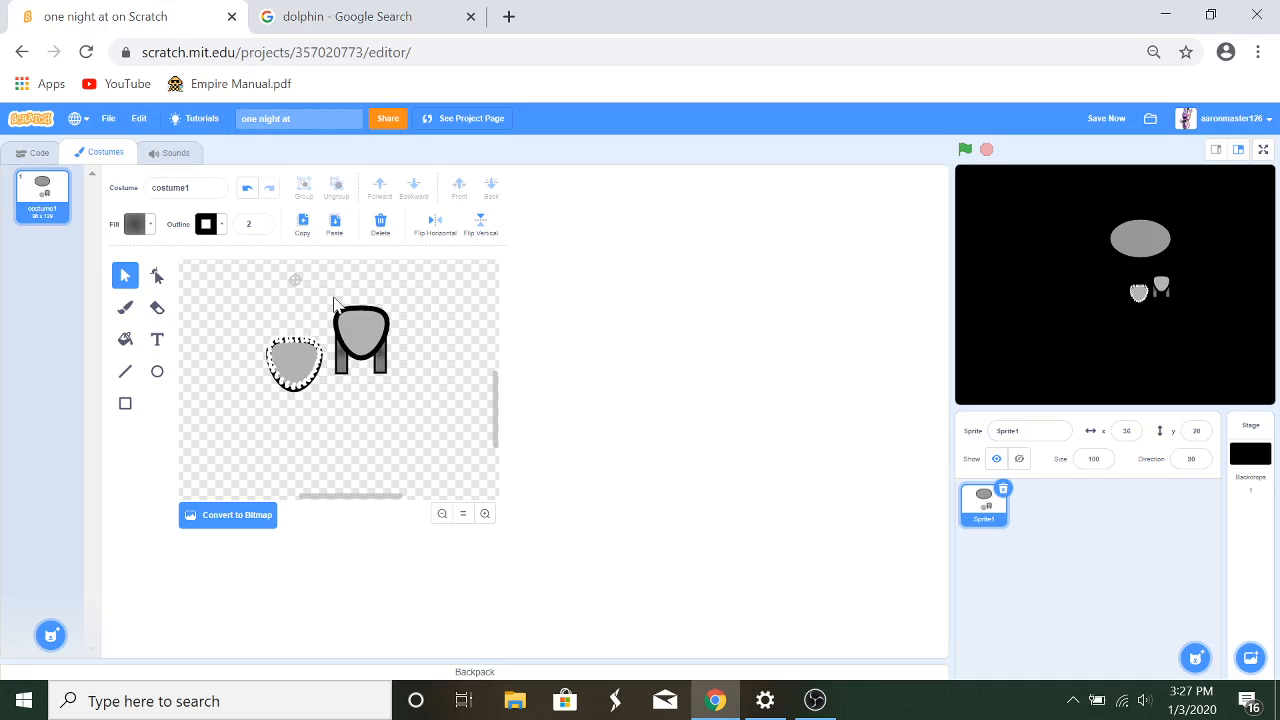
# Step: Group the toothless jaw with its two bars and place the group over the upper part of the toothed jaw
pyautogui.moveTo(334, 304); pyautogui.dragTo(390, 370)
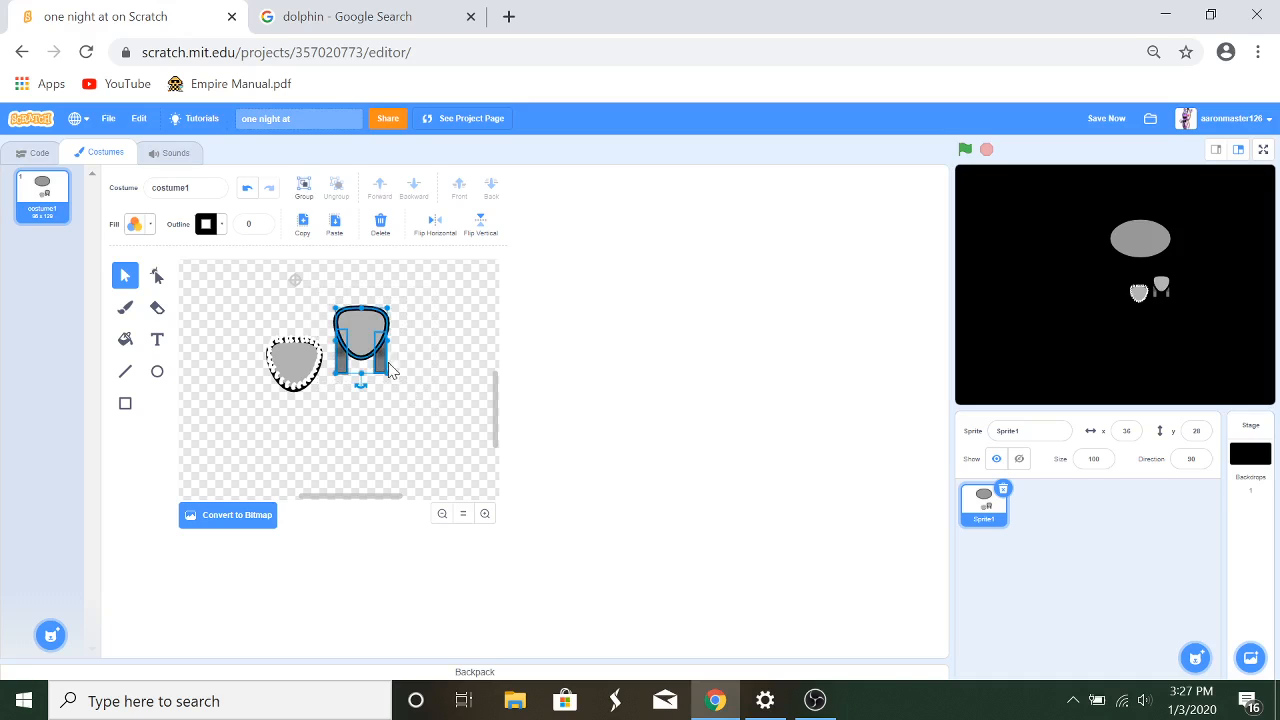
pyautogui.click(305, 190)
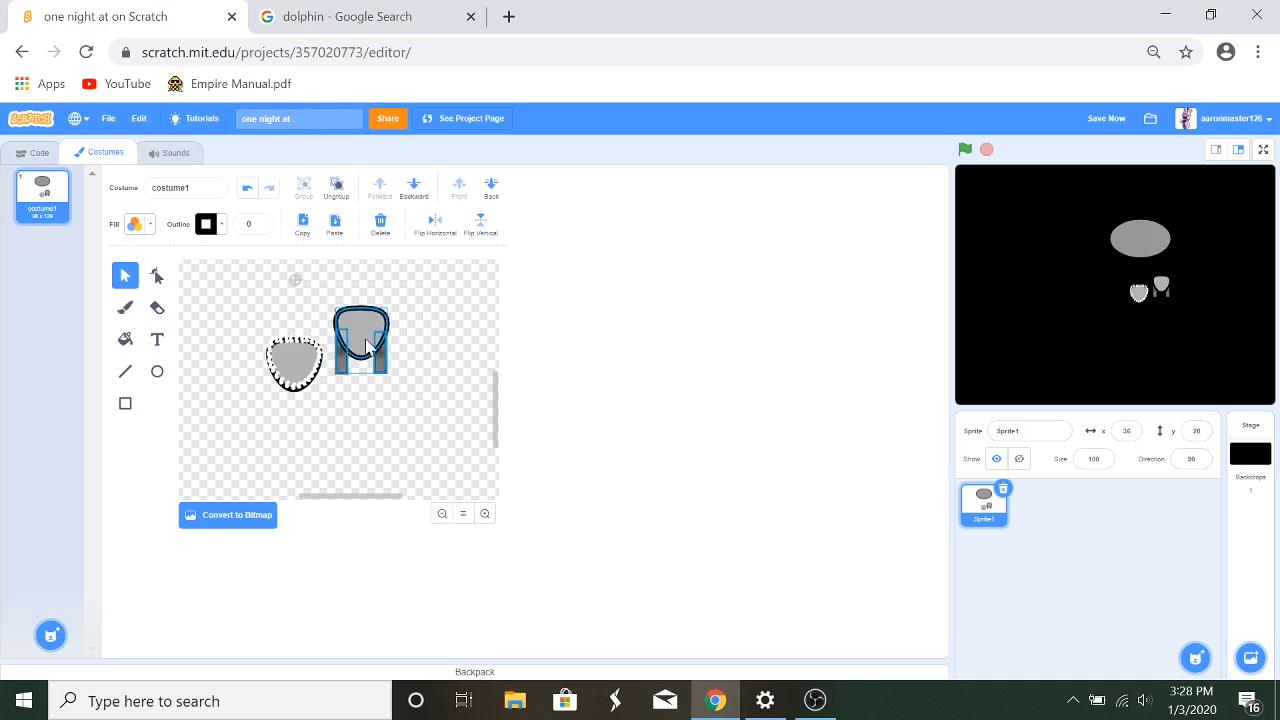
pyautogui.moveTo(366, 346); pyautogui.dragTo(299, 322)
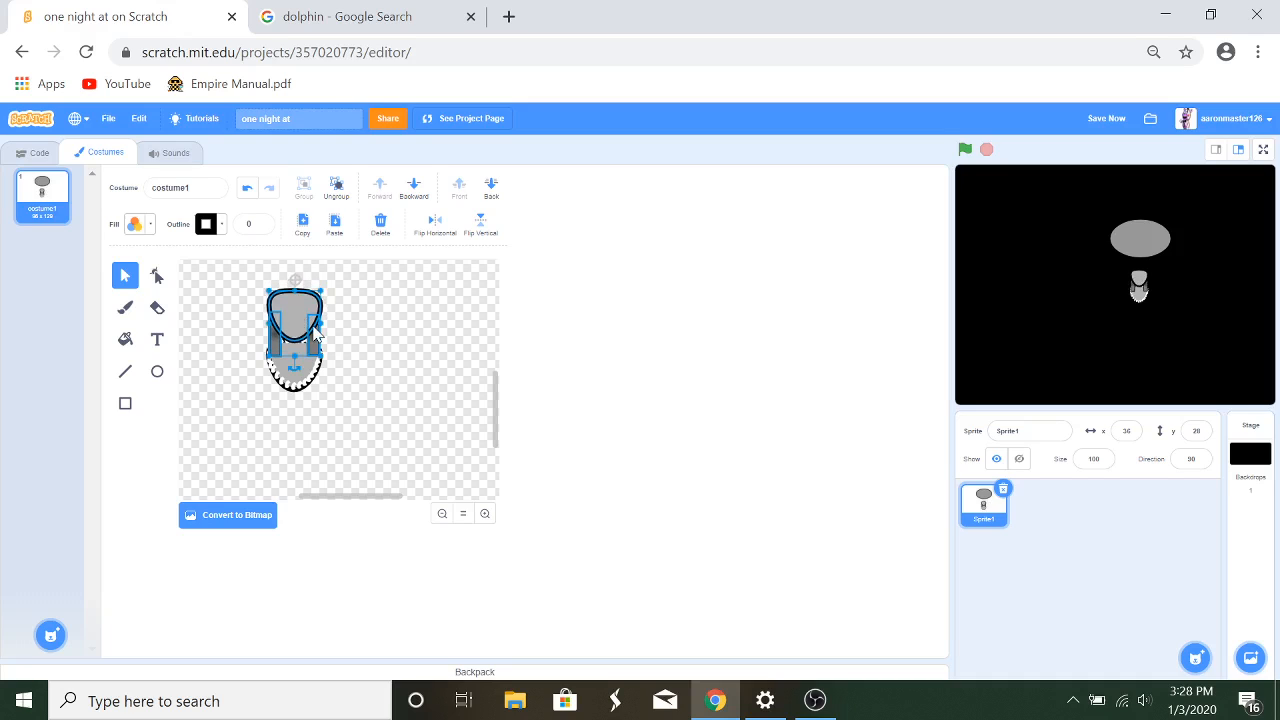
# Step: Undo the accidental shift of the lower jaw's outline and group the lower jaw with all its teeth
pyautogui.click(298, 390)
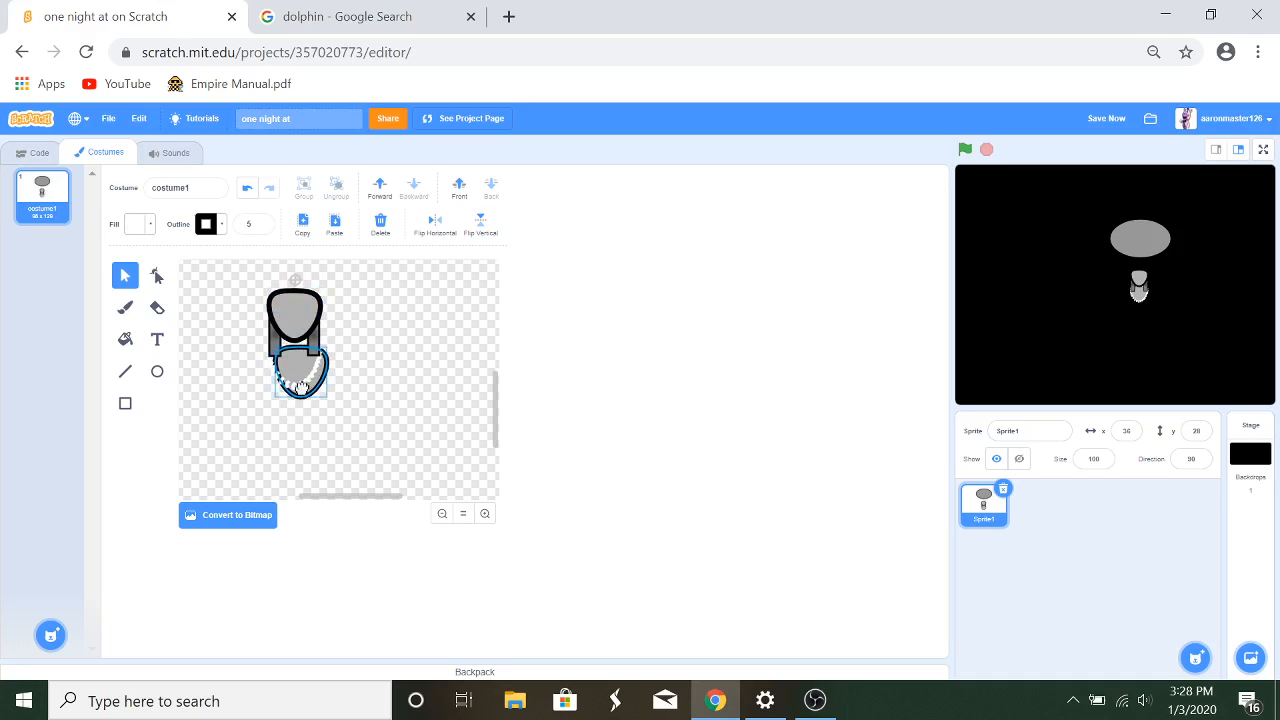
pyautogui.click(247, 188)
pyautogui.moveTo(352, 383); pyautogui.dragTo(250, 394)
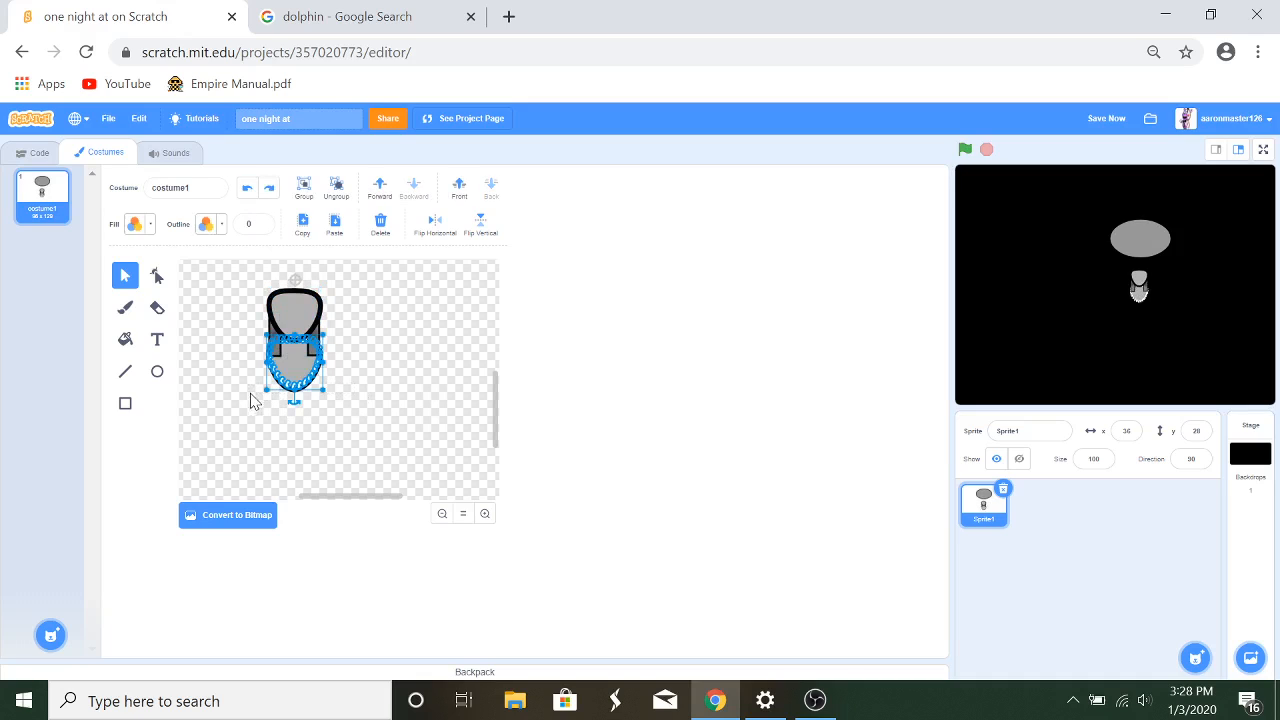
pyautogui.click(304, 188)
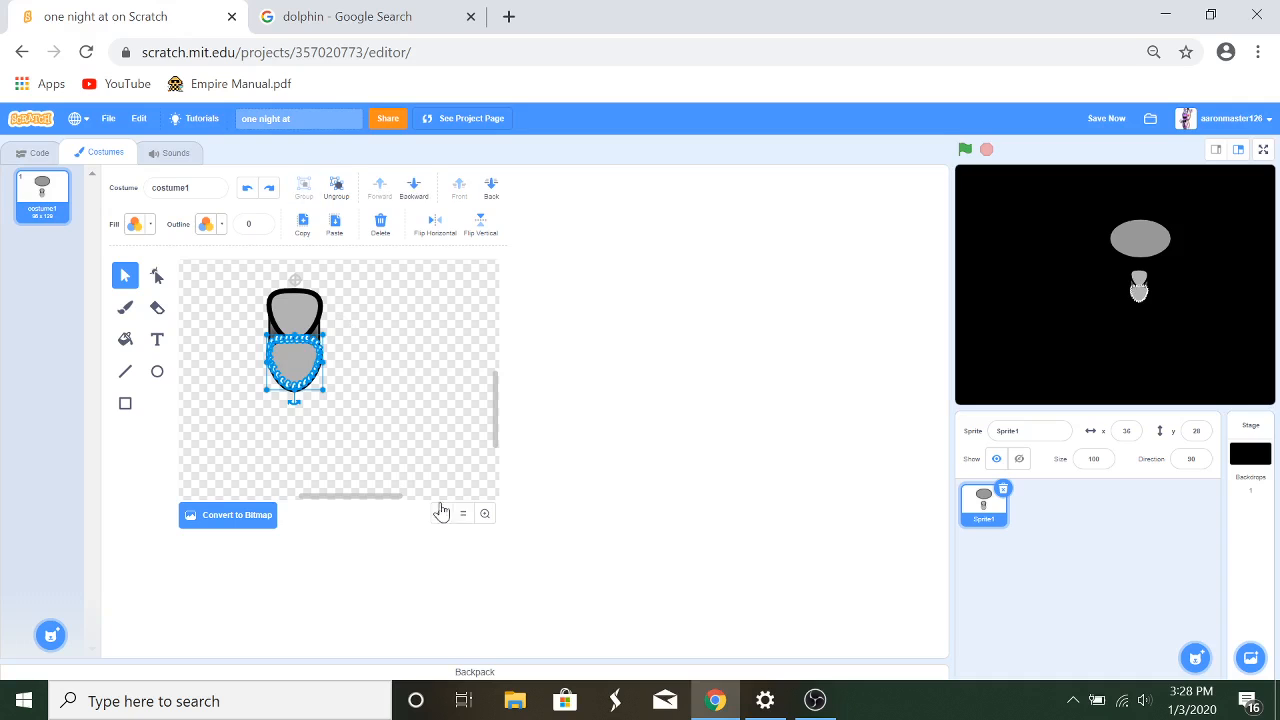
# Step: Move the grouped upper jaw and bars off to the upper right of the toothed jaw
pyautogui.click(360, 378)
pyautogui.moveTo(307, 308); pyautogui.dragTo(387, 341)
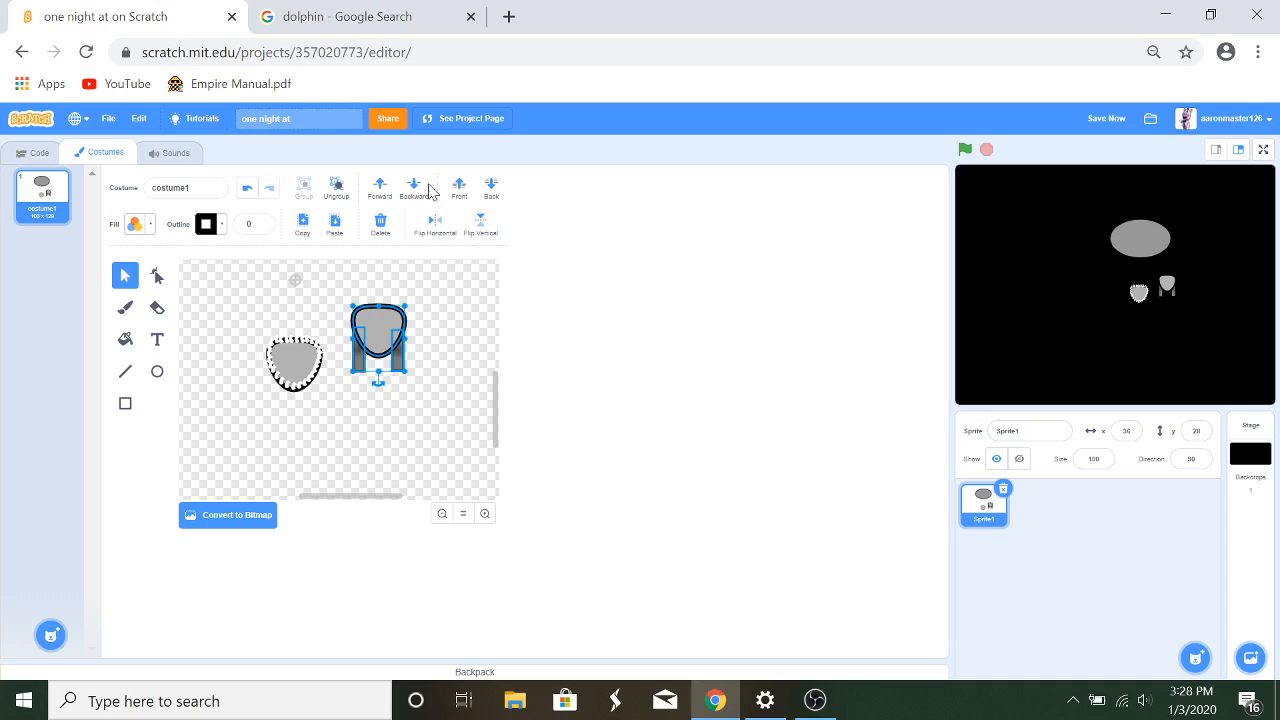
# Step: Move the pair of gray bars onto the toothed lower jaw and bring the gray snout shape to the front
pyautogui.click(455, 400)
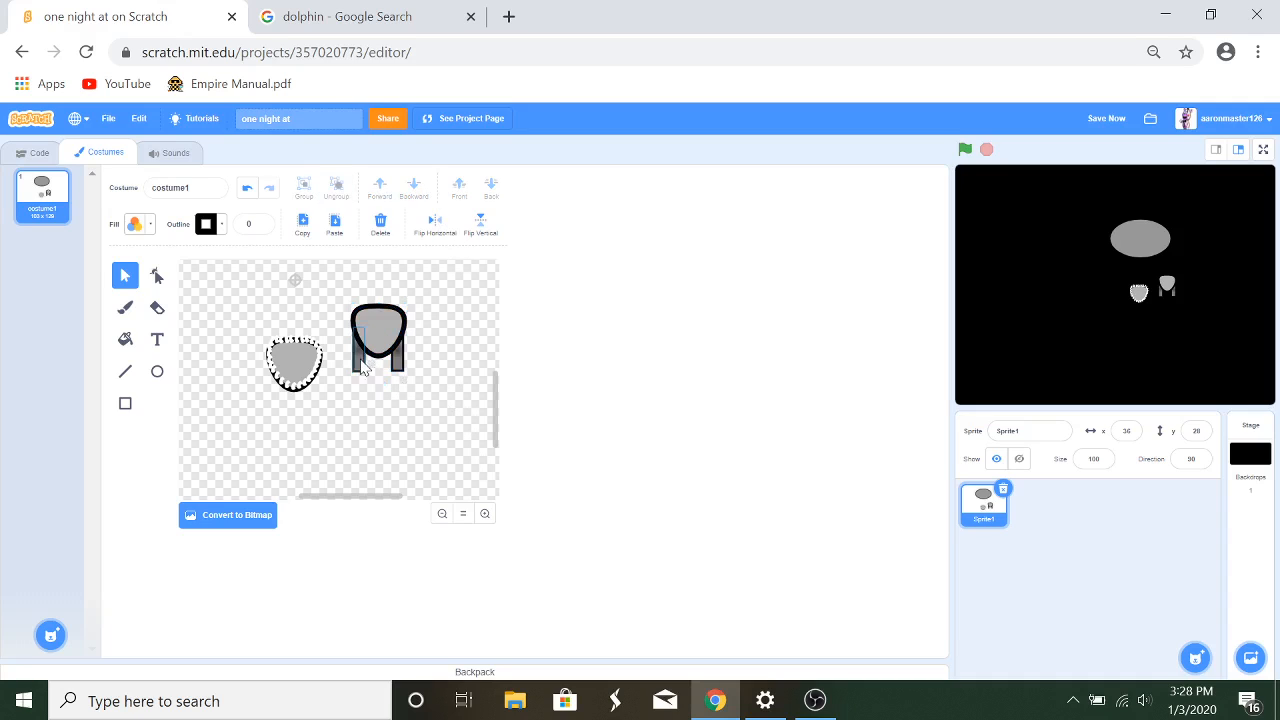
pyautogui.moveTo(431, 386); pyautogui.dragTo(379, 297)
pyautogui.click(313, 193)
pyautogui.click(459, 187)
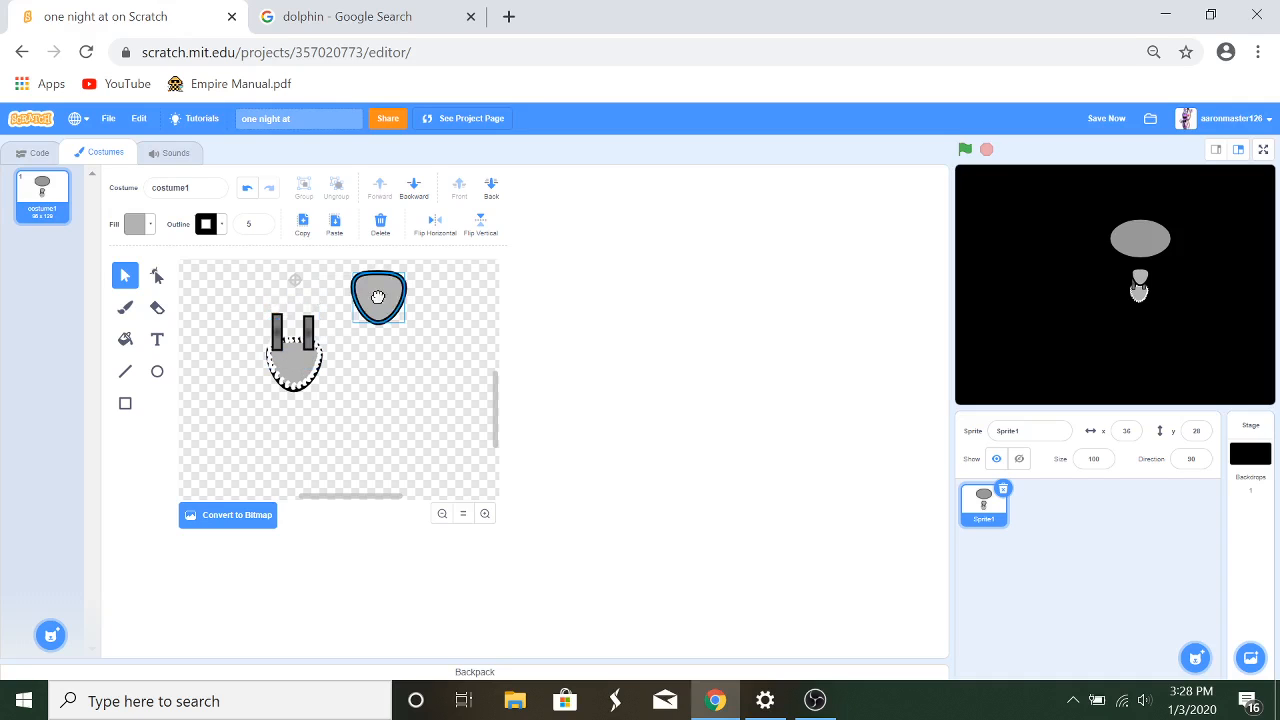
# Step: Shorten the pair of gray bars on the toothed jaw by lowering their upper edge
pyautogui.click(280, 325)
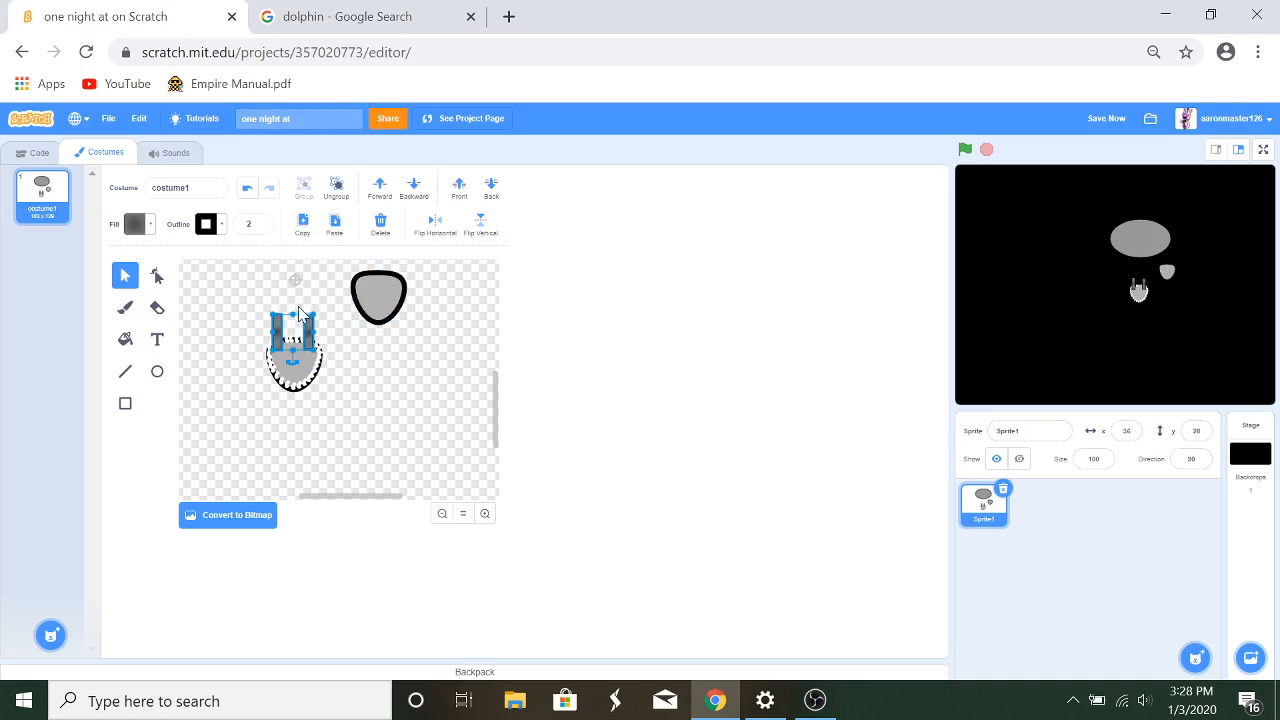
pyautogui.moveTo(293, 315); pyautogui.dragTo(294, 329)
pyautogui.click(411, 355)
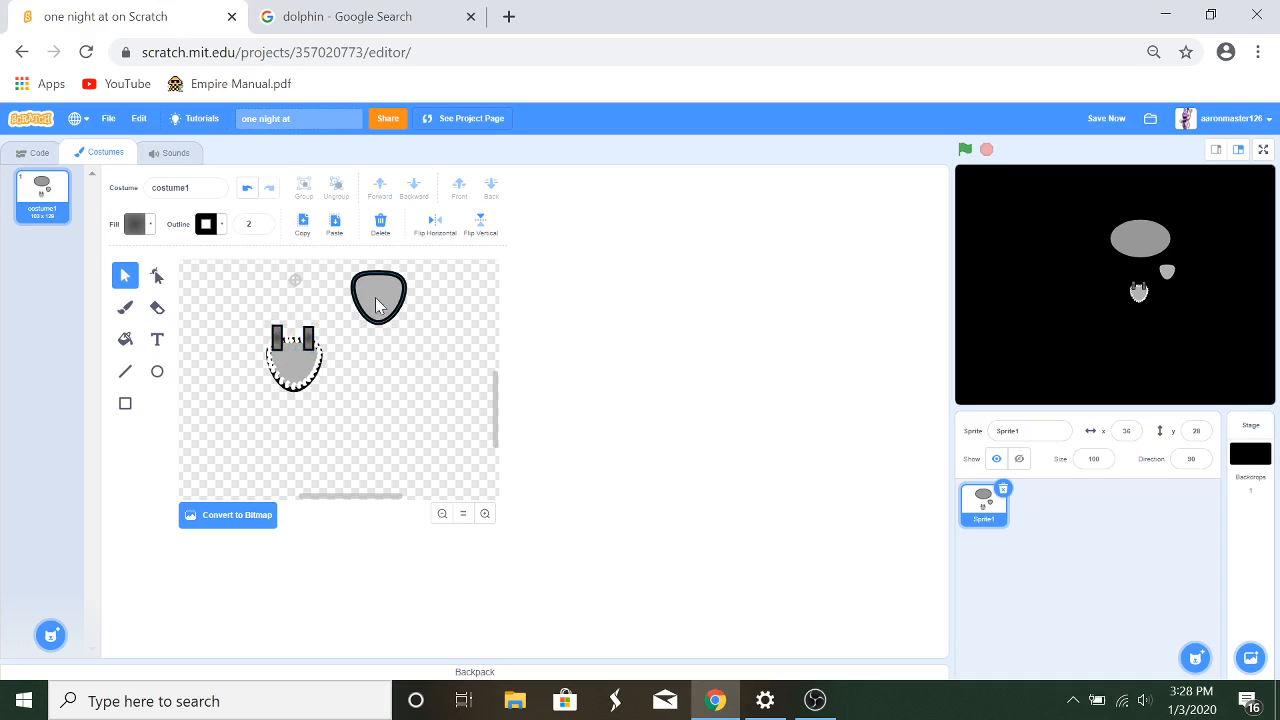
# Step: Place the snout shape over the toothed jaw and adjust the gray bars so they sit hidden behind it
pyautogui.moveTo(372, 297); pyautogui.dragTo(294, 357)
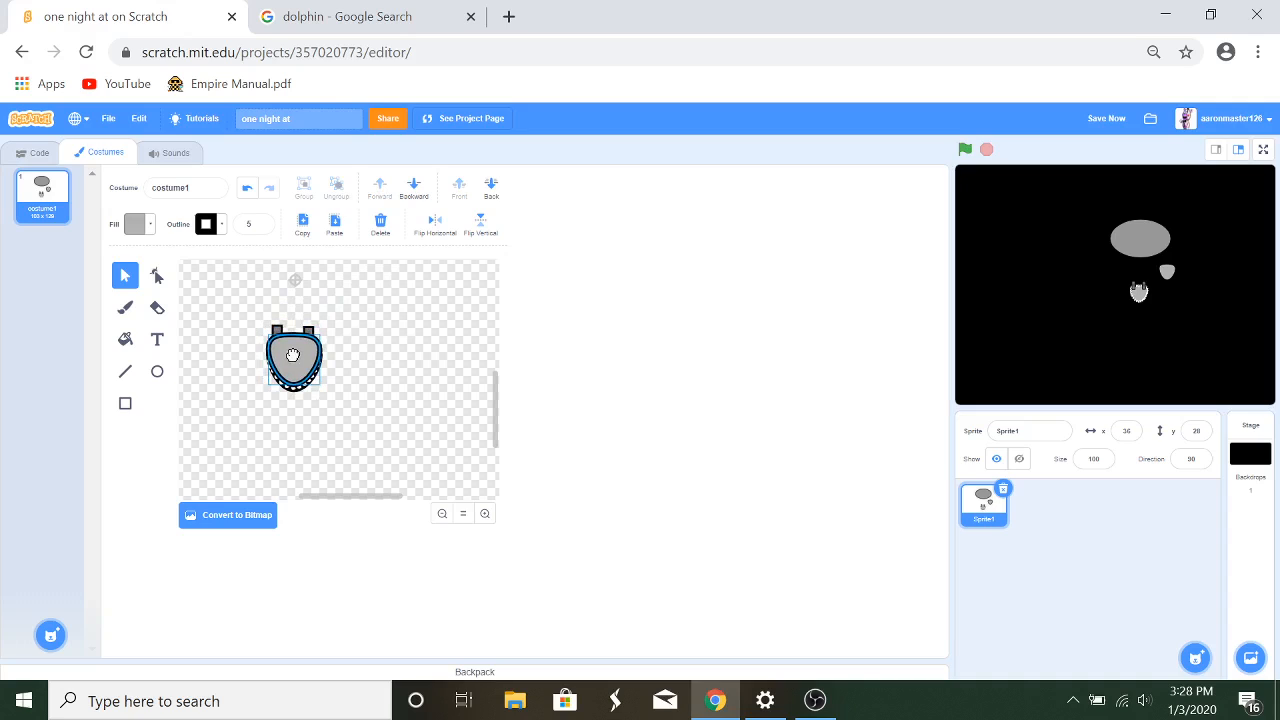
pyautogui.click(287, 330)
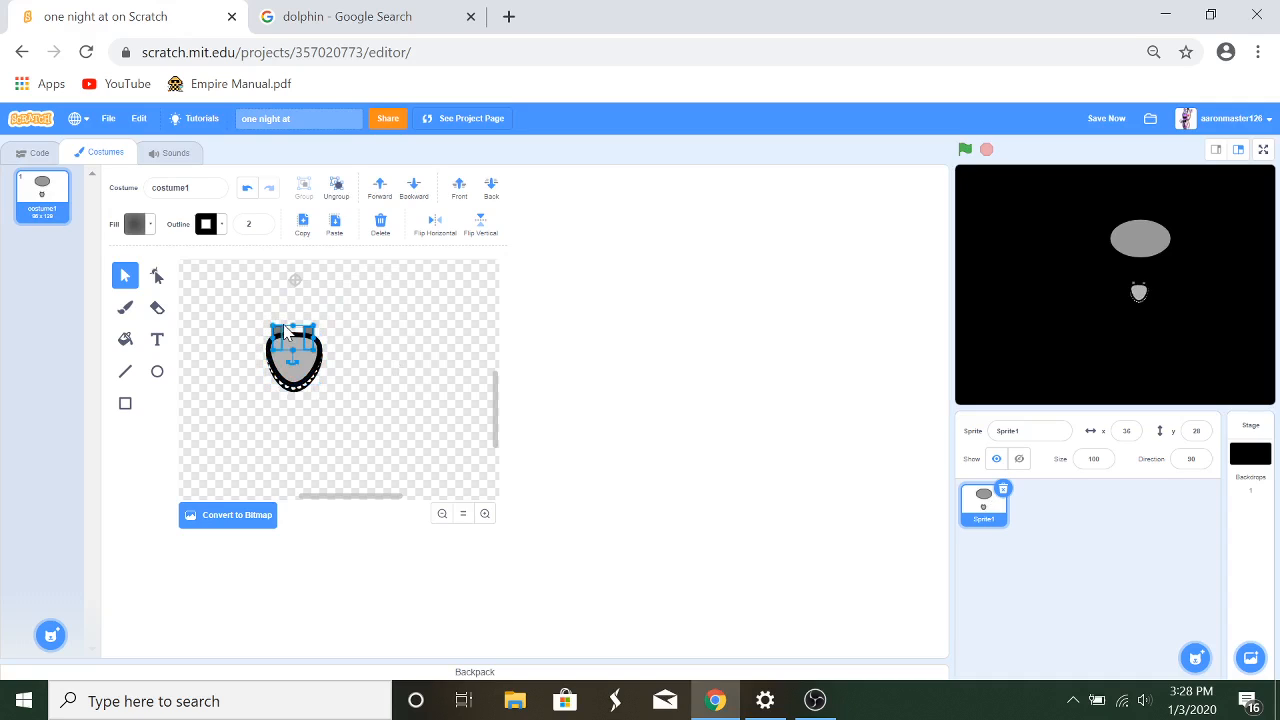
pyautogui.moveTo(292, 322)
pyautogui.mouseDown()
pyautogui.moveTo(303, 338)
pyautogui.moveTo(305, 318)
pyautogui.mouseUp()
pyautogui.click(346, 314)
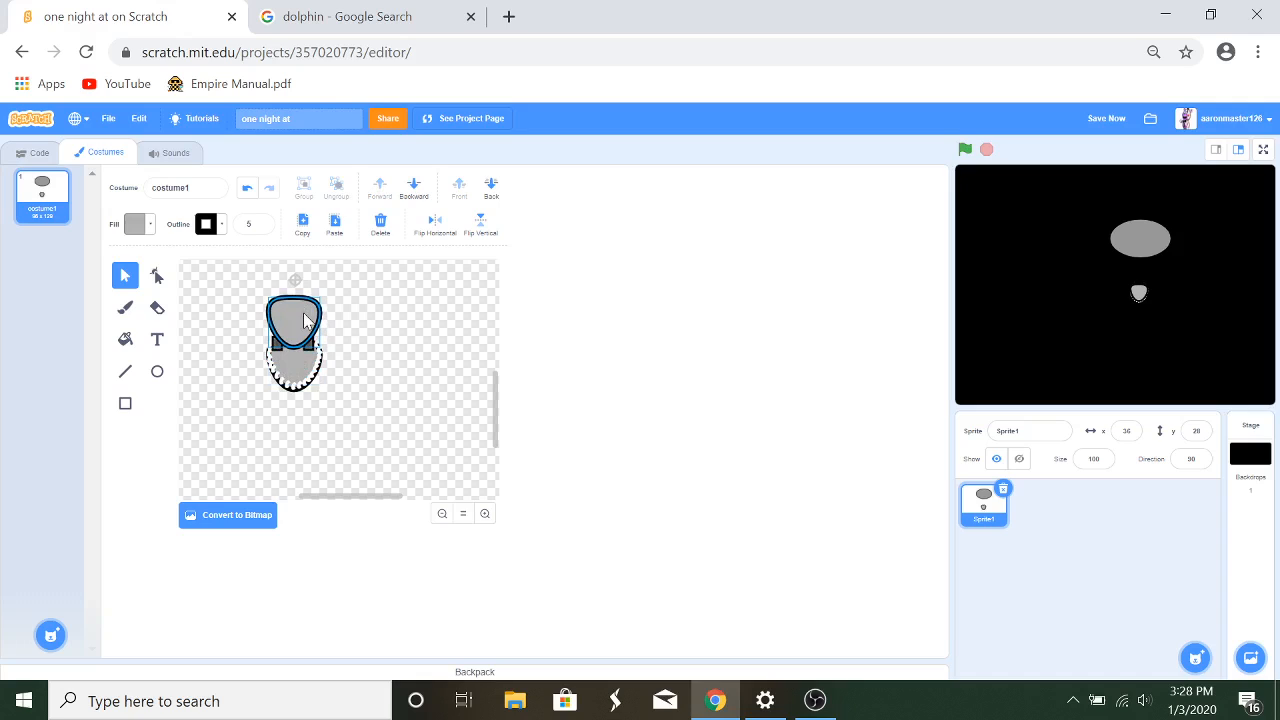
pyautogui.click(390, 325)
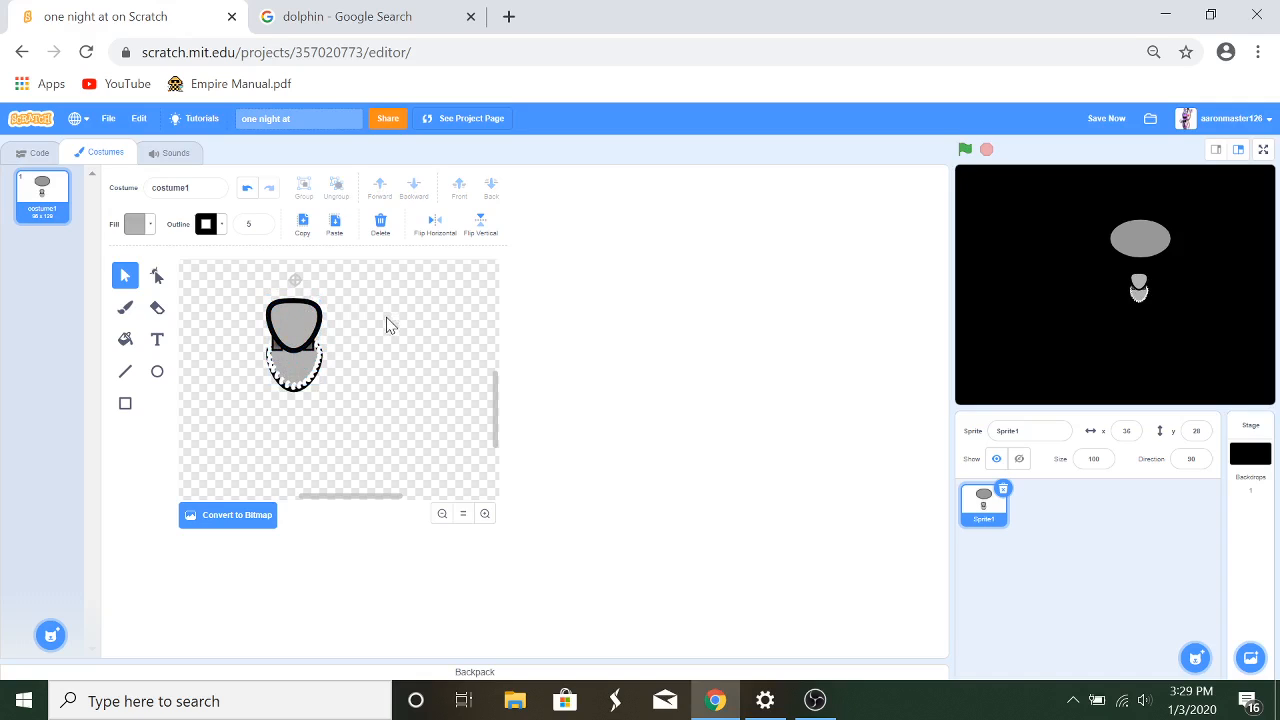
pyautogui.moveTo(293, 328); pyautogui.dragTo(293, 360)
pyautogui.click(356, 361)
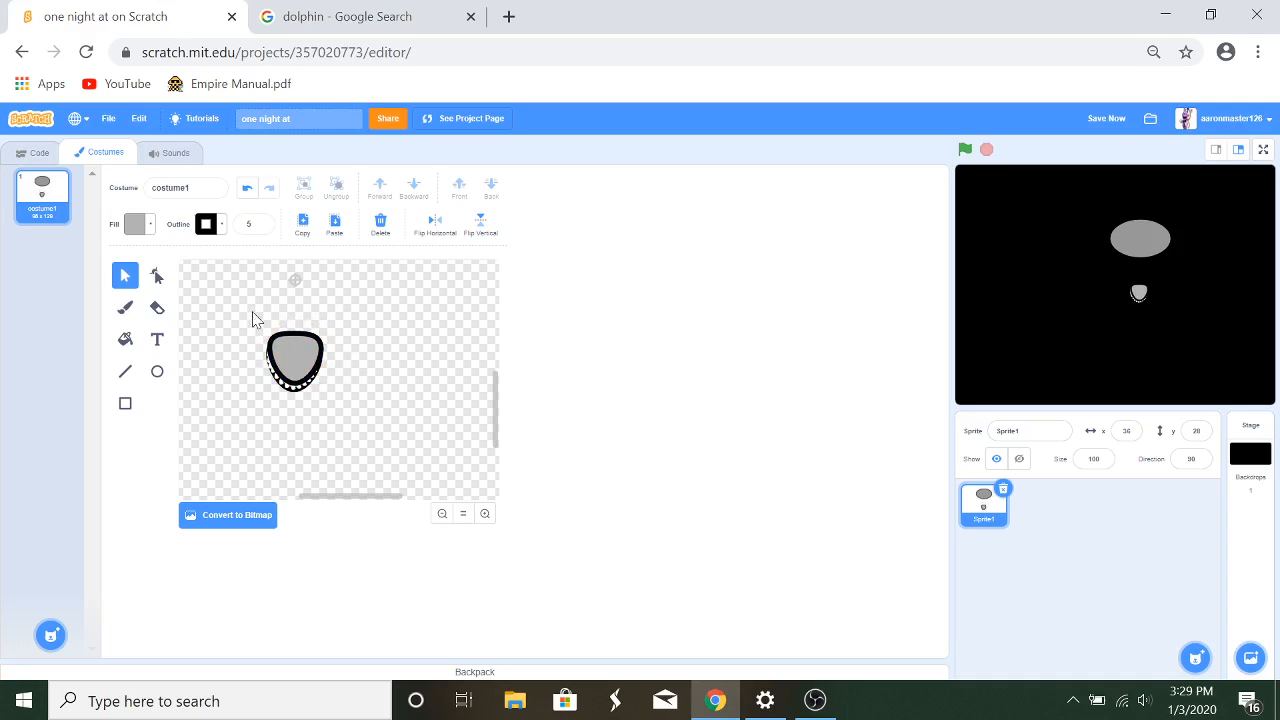
# Step: Group the snout, bars and toothed jaw, enlarge the group to overlap the gray head oval, and save the project
pyautogui.moveTo(205, 309); pyautogui.dragTo(441, 444)
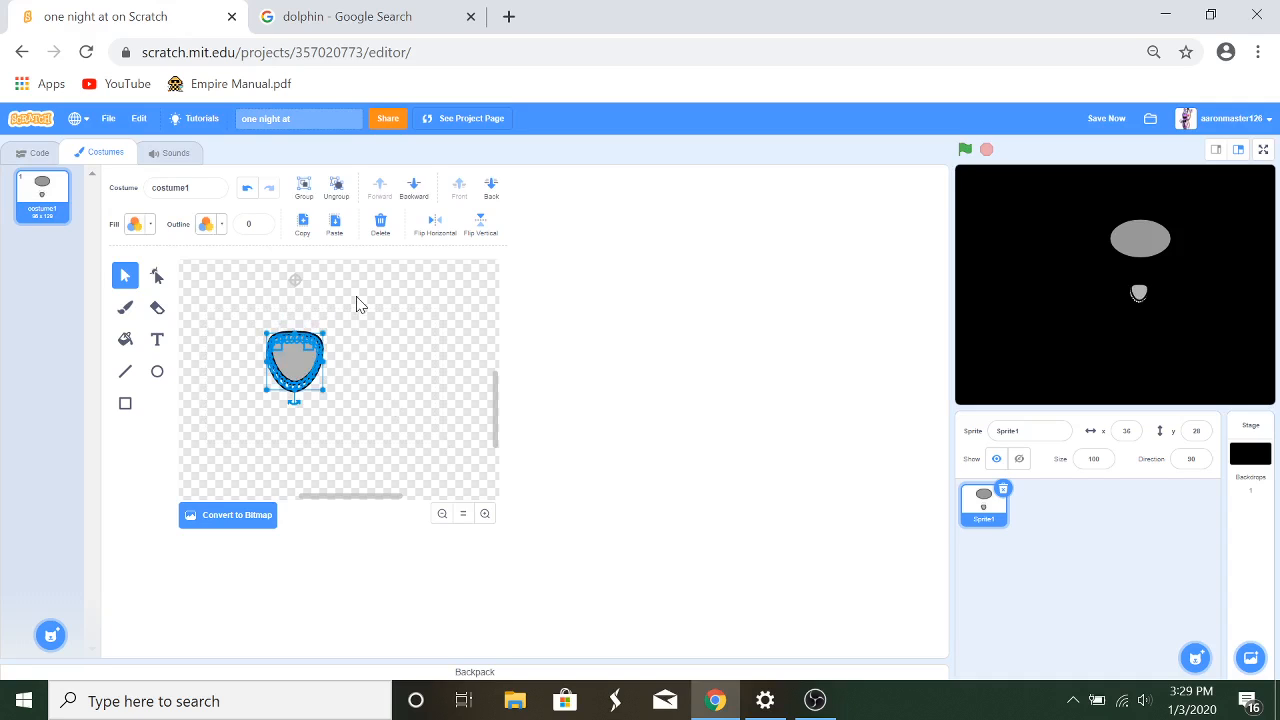
pyautogui.click(303, 199)
pyautogui.doubleClick(443, 514)
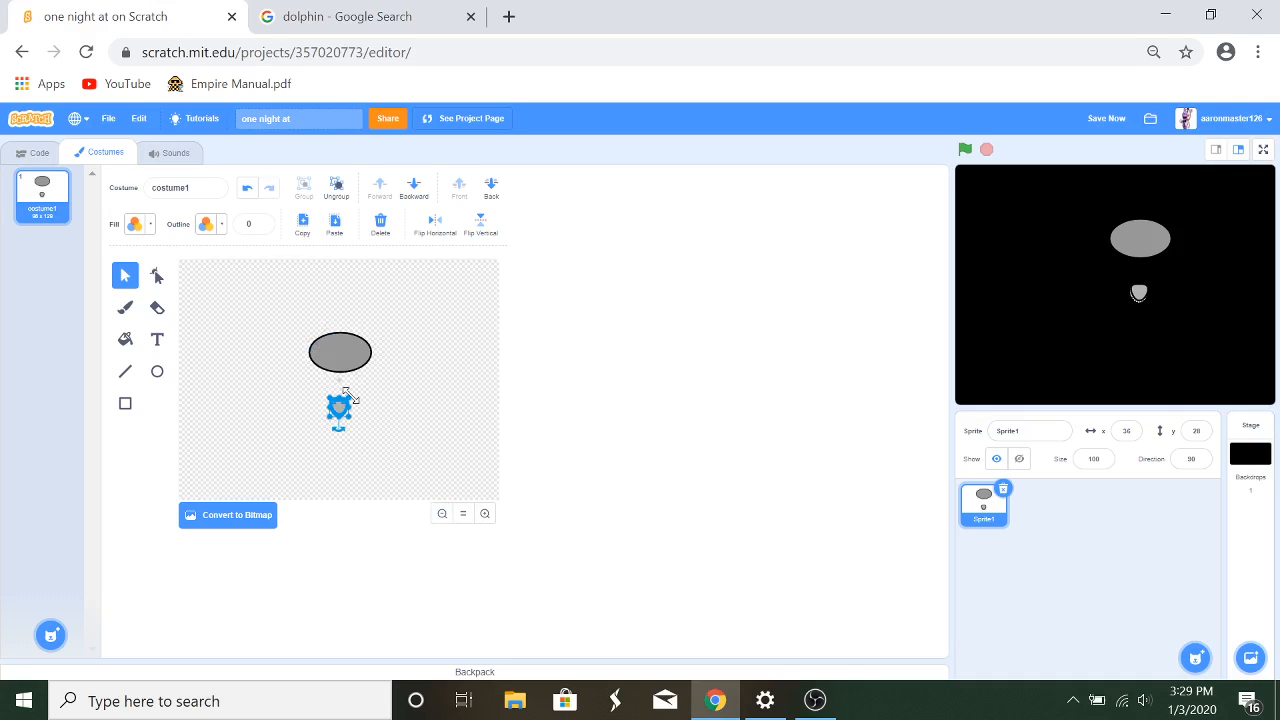
pyautogui.moveTo(346, 393)
pyautogui.mouseDown()
pyautogui.moveTo(380, 380)
pyautogui.moveTo(381, 393)
pyautogui.moveTo(338, 383)
pyautogui.mouseUp()
pyautogui.click(420, 414)
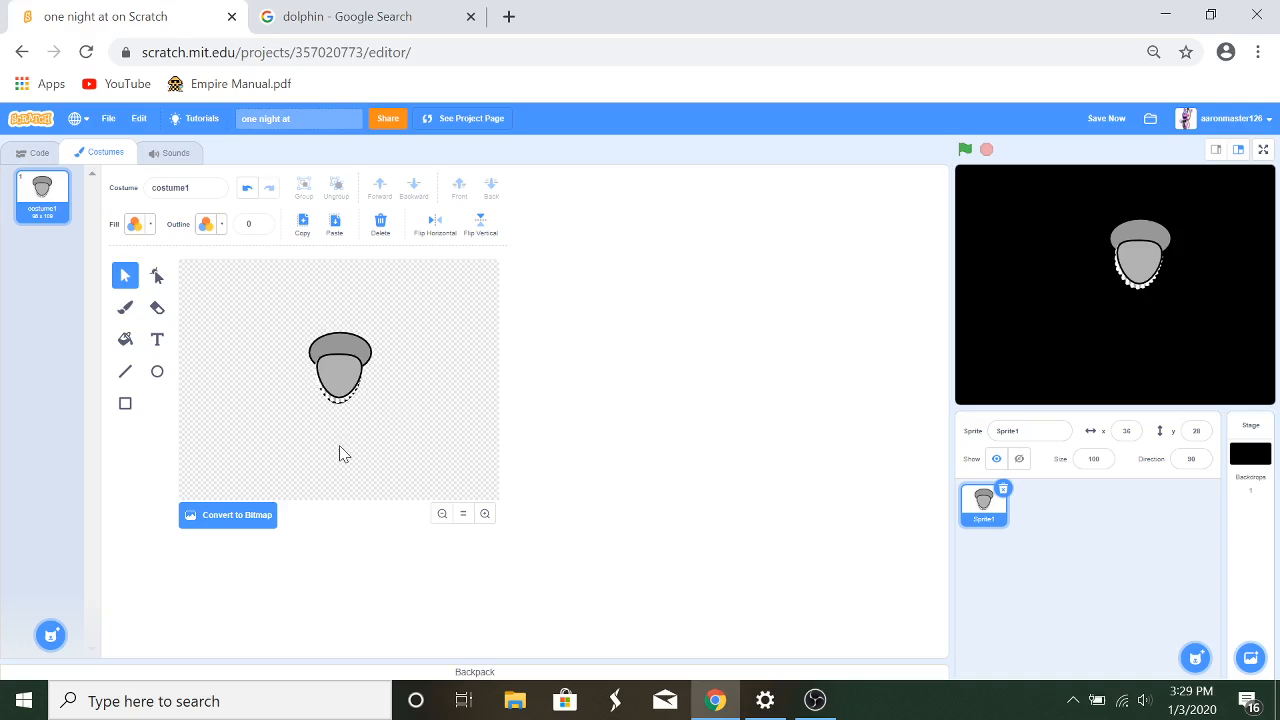
pyautogui.click(1110, 120)
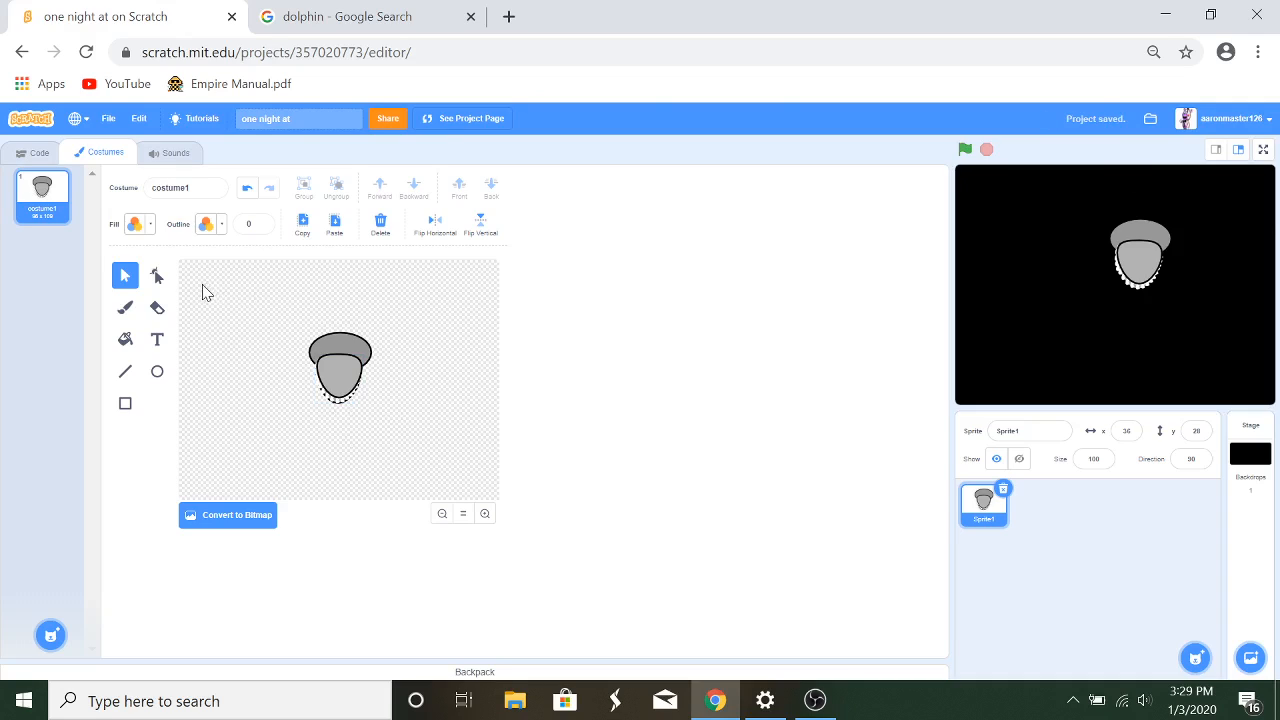
# Step: Nudge the gray head oval slightly and reshape it by pulling its uppermost point up into a dome
pyautogui.click(351, 350)
pyautogui.moveTo(353, 350); pyautogui.dragTo(354, 350)
pyautogui.click(387, 384)
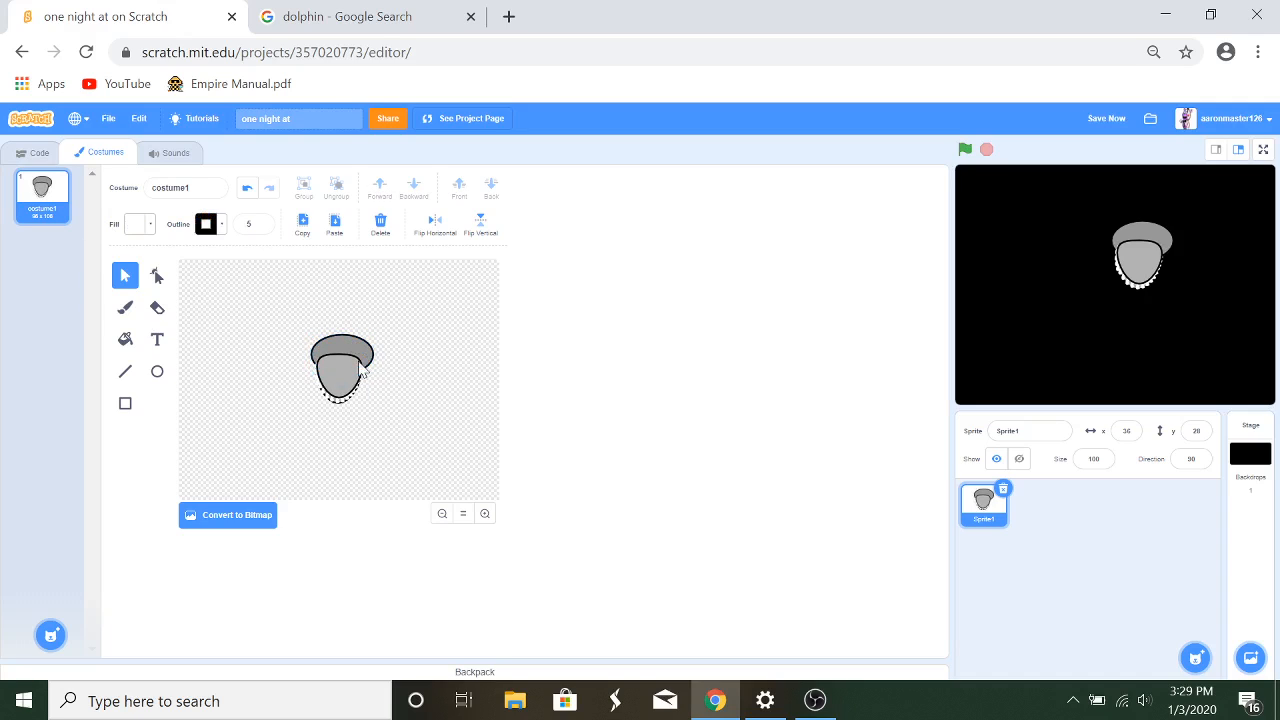
pyautogui.click(350, 342)
pyautogui.click(153, 274)
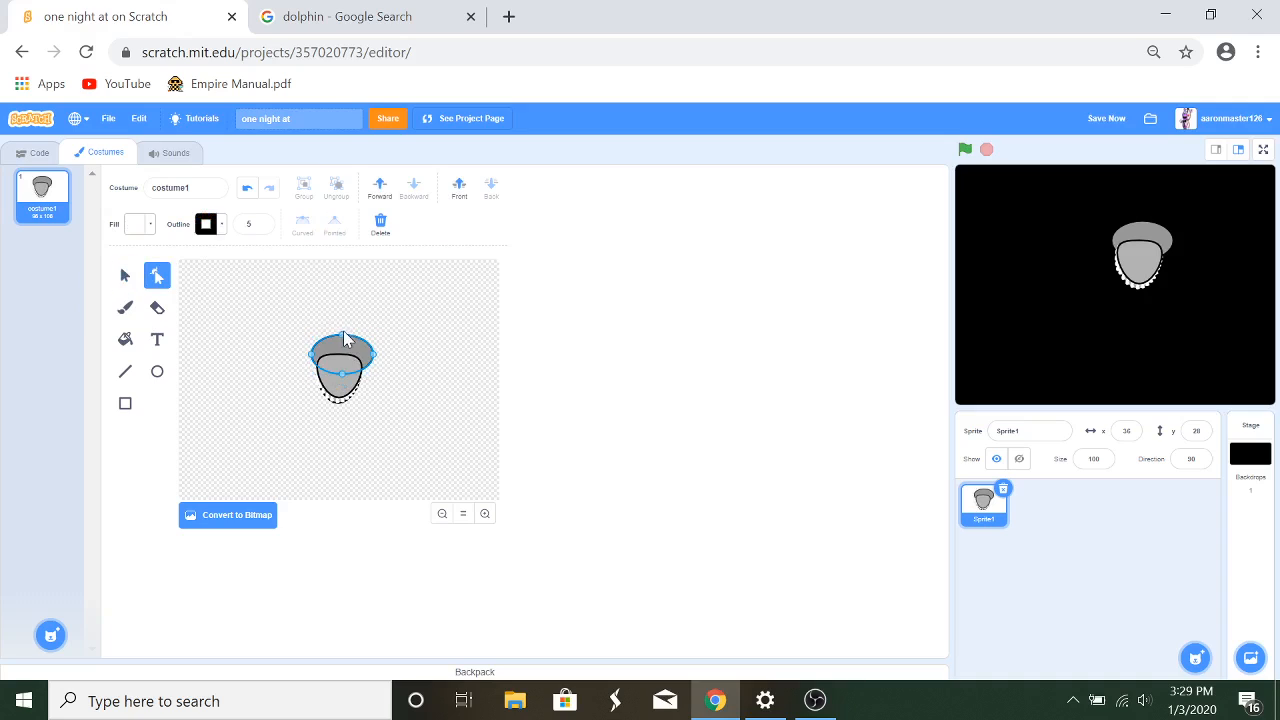
pyautogui.click(342, 337)
pyautogui.click(385, 323)
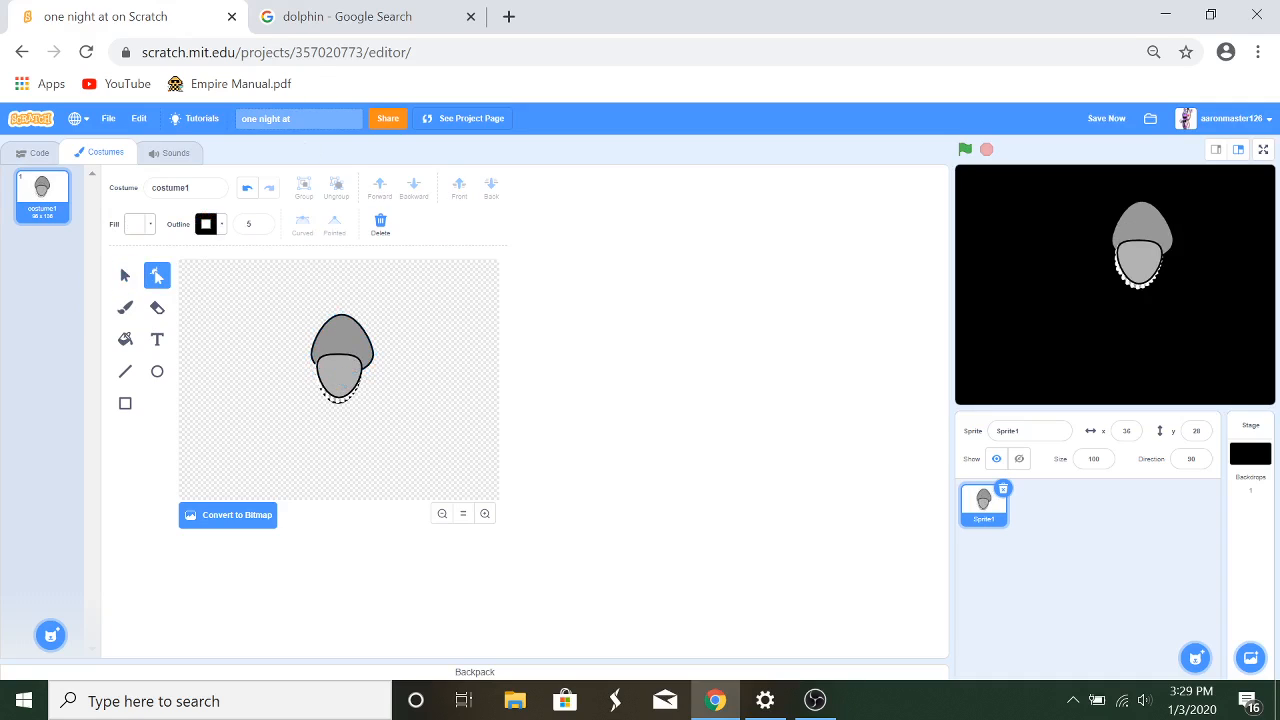
# Step: Check the open dolphin reference photo, and lower the domed head behind the snout in the Scratch costume
pyautogui.click(340, 16)
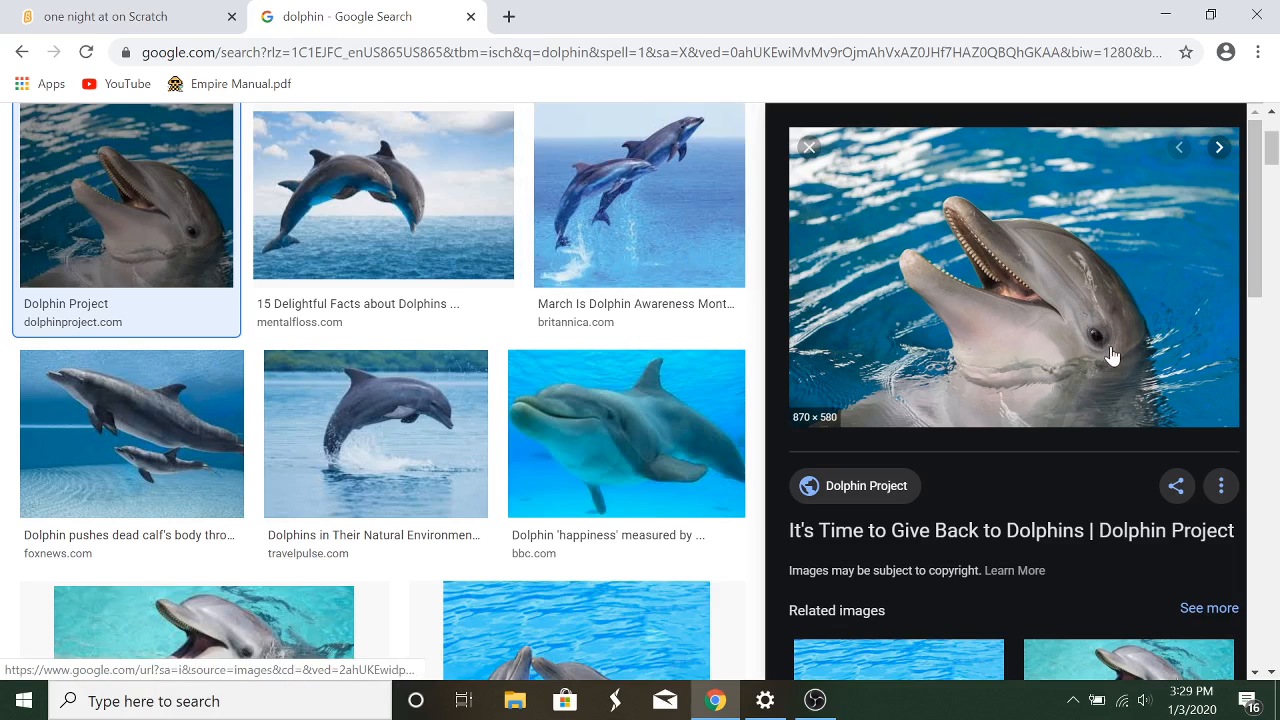
pyautogui.click(170, 16)
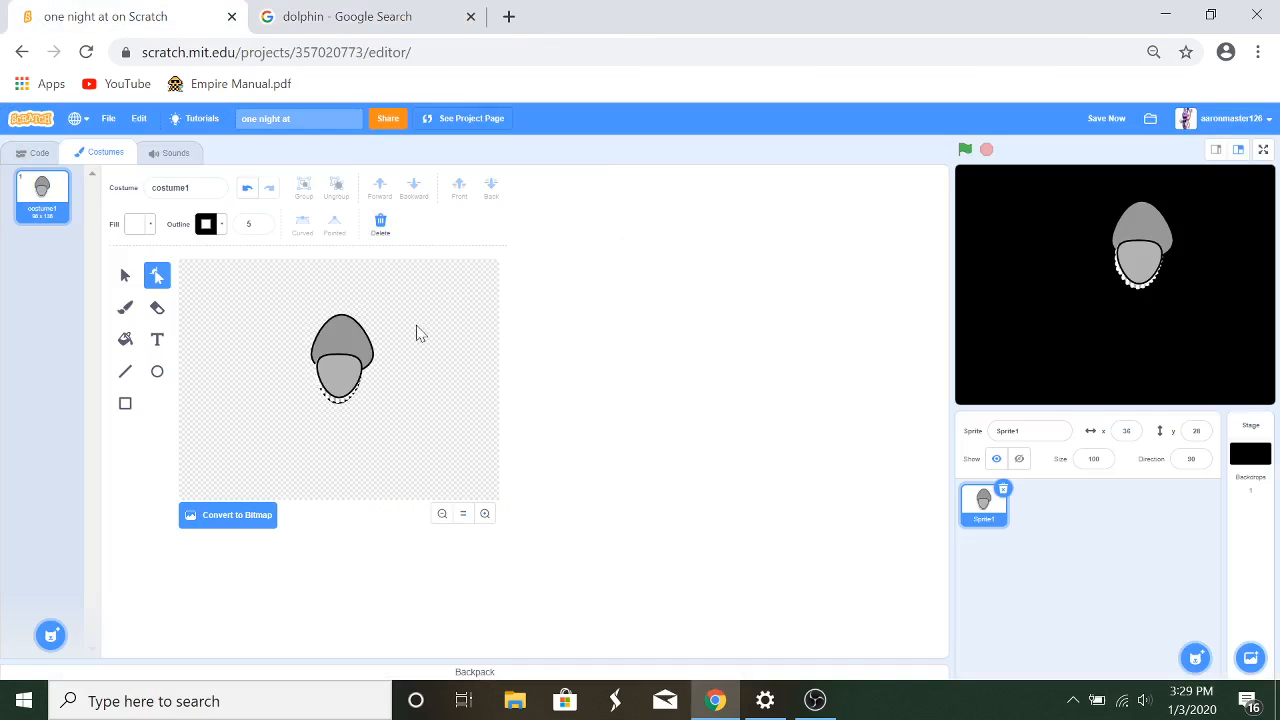
pyautogui.click(125, 275)
pyautogui.moveTo(350, 340); pyautogui.dragTo(347, 358)
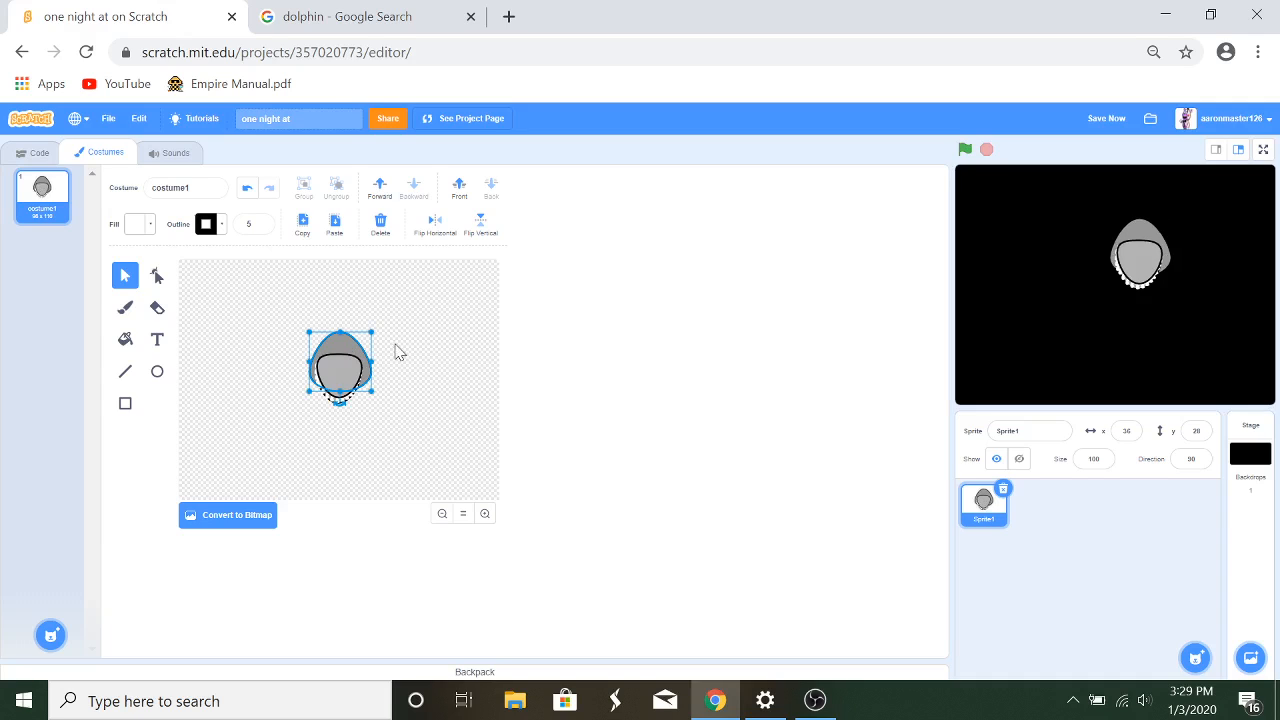
pyautogui.click(417, 358)
# Step: Draw a tiny circle with a black fill in the empty area beside the dolphin's head
pyautogui.click(157, 371)
pyautogui.click(136, 224)
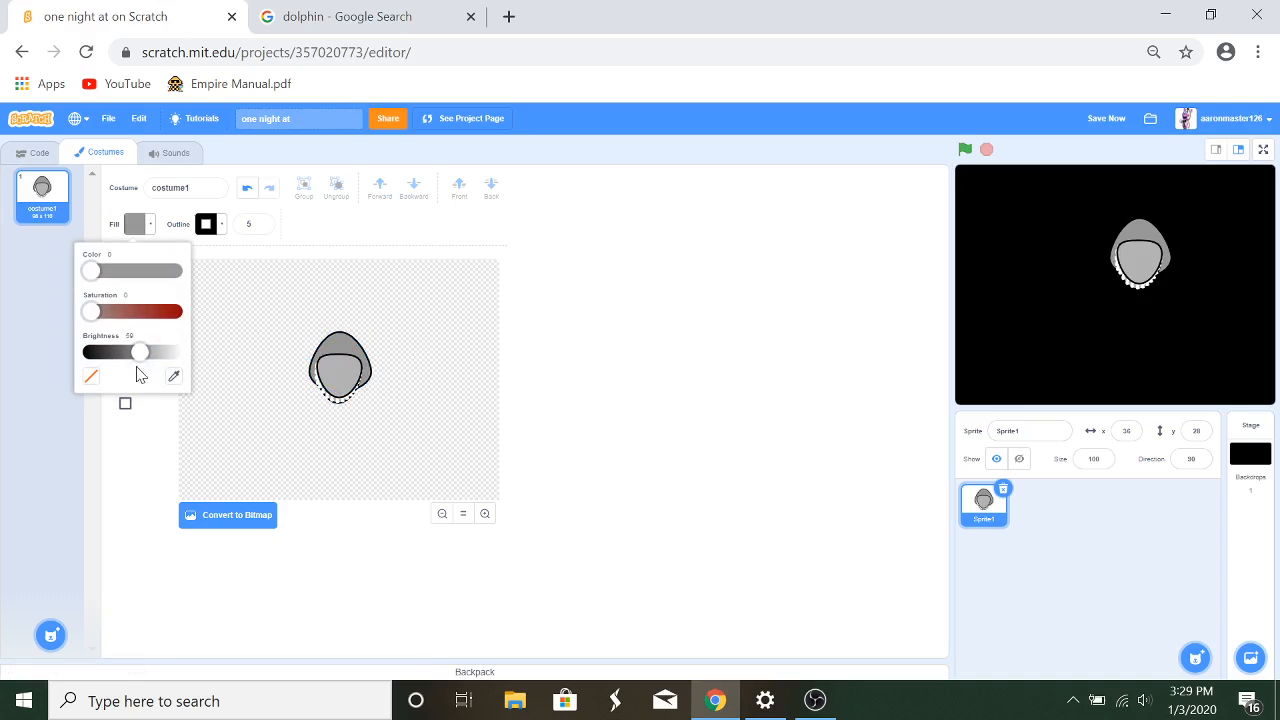
pyautogui.rightClick(74, 357)
pyautogui.moveTo(115, 357); pyautogui.dragTo(35, 363)
pyautogui.click(157, 328)
pyautogui.click(139, 352)
pyautogui.click(246, 315)
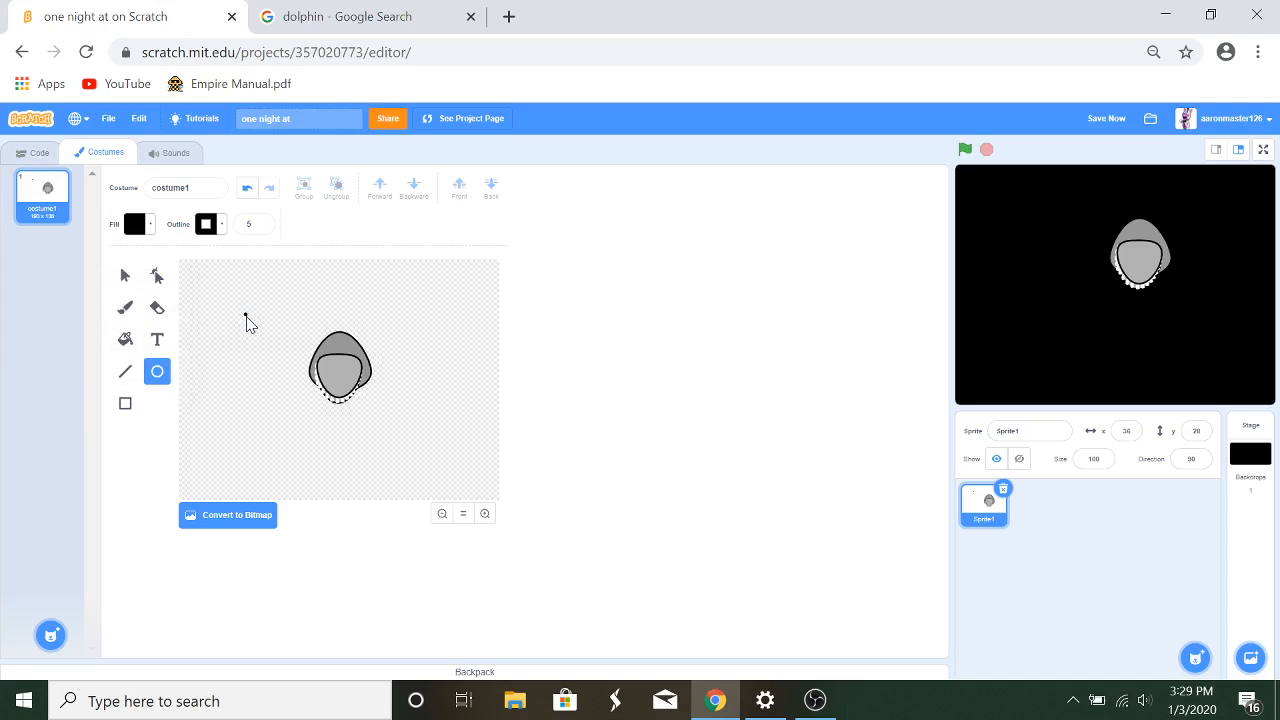
# Step: Resize the black circle into an eye and place it on the left half of the head above the snout
pyautogui.click(125, 276)
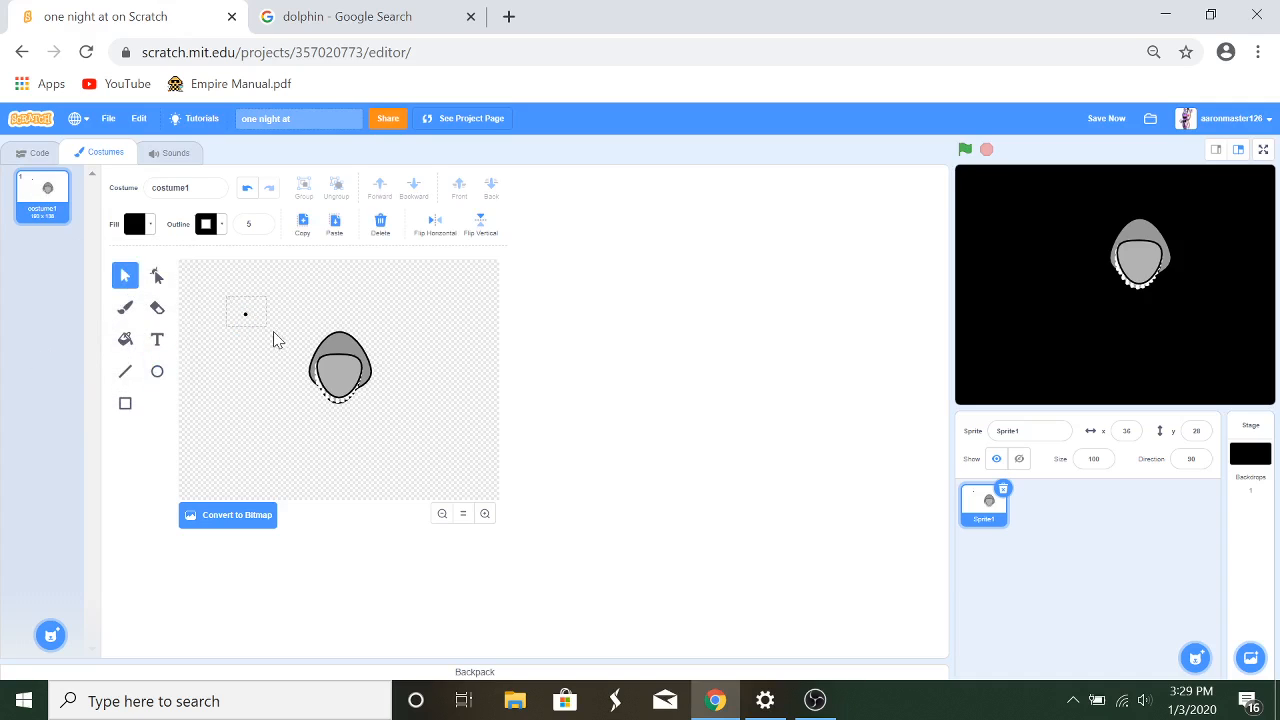
pyautogui.click(244, 318)
pyautogui.moveTo(246, 316); pyautogui.dragTo(224, 337)
pyautogui.click(485, 513)
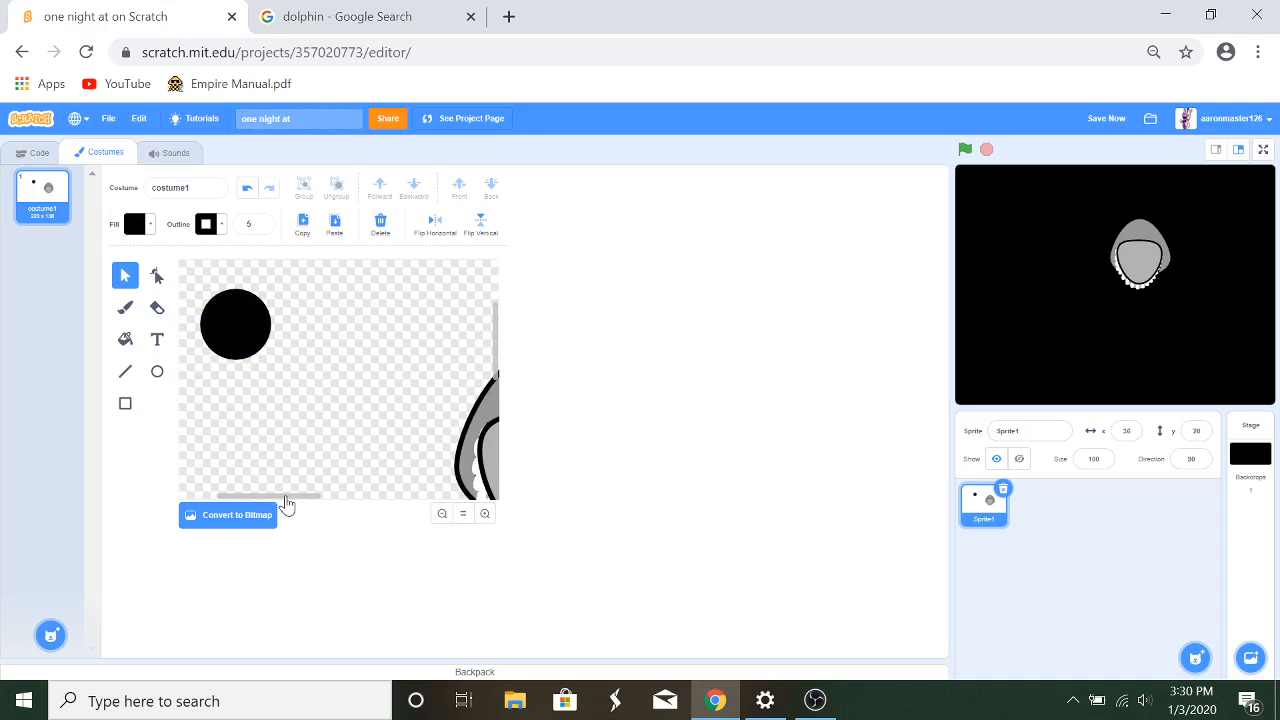
pyautogui.moveTo(285, 498); pyautogui.dragTo(297, 498)
pyautogui.moveTo(206, 323); pyautogui.dragTo(398, 404)
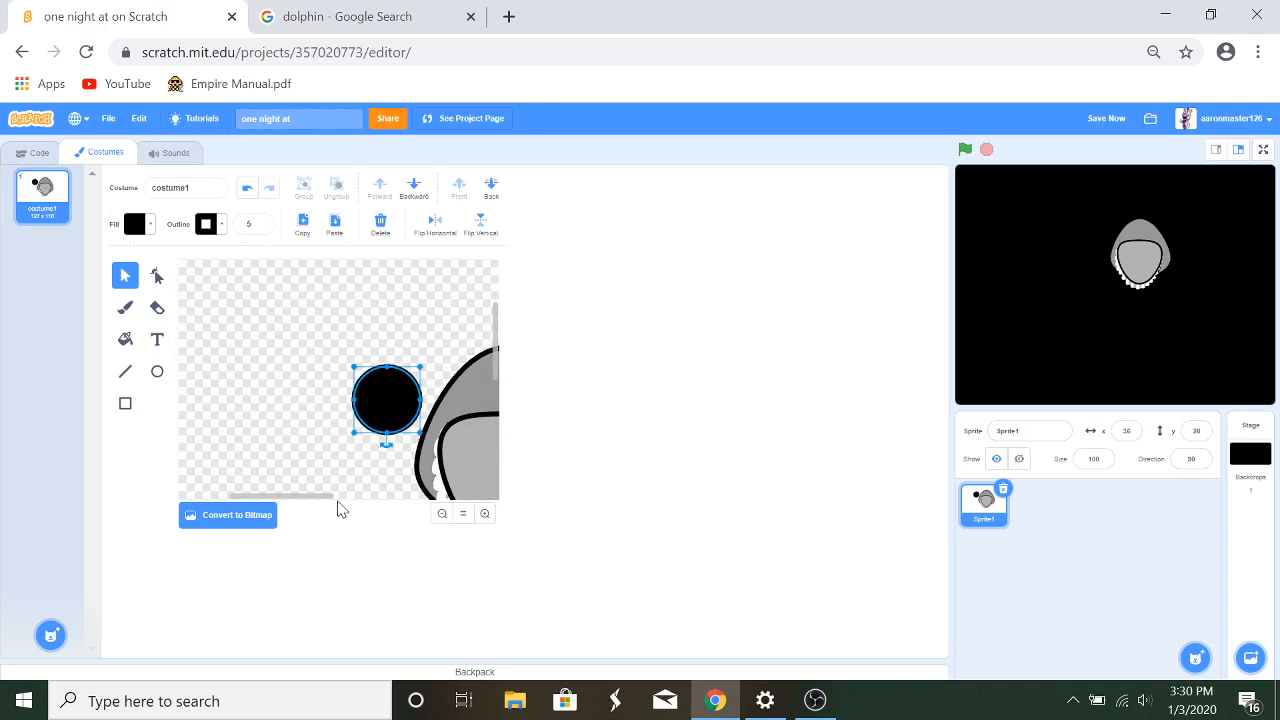
pyautogui.moveTo(330, 503); pyautogui.dragTo(371, 505)
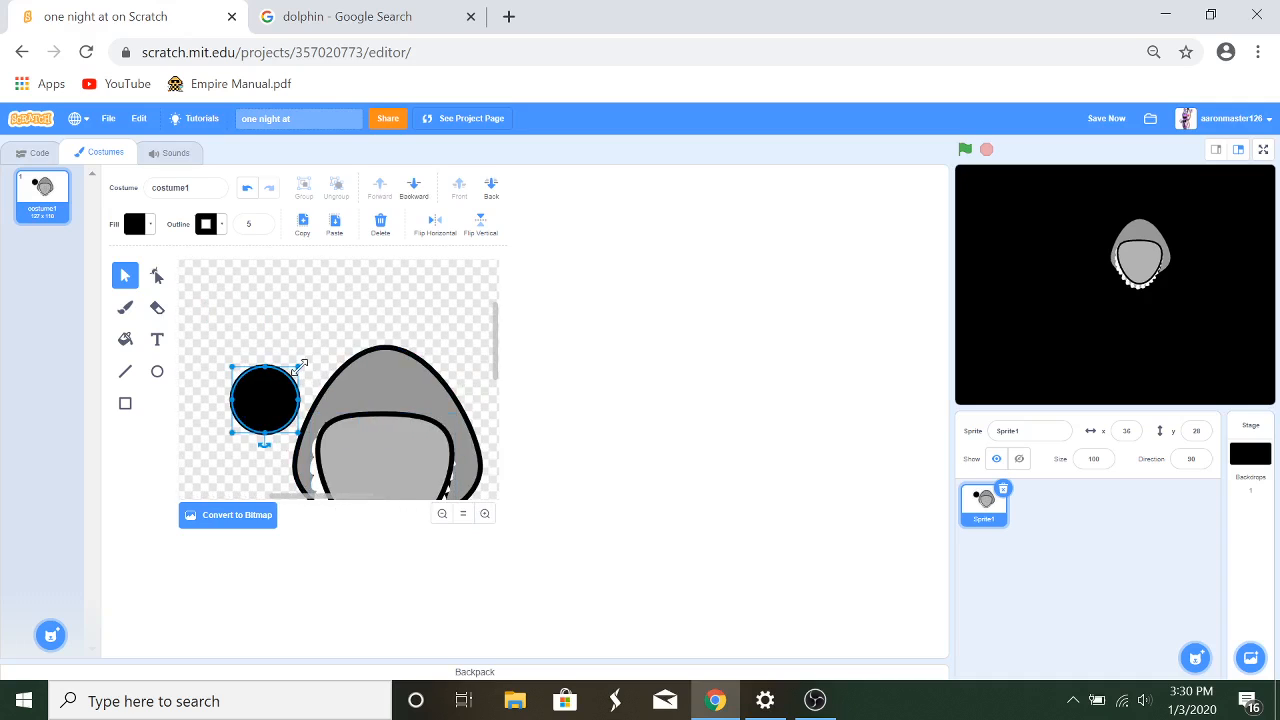
pyautogui.moveTo(298, 367); pyautogui.dragTo(358, 387)
# Step: Duplicate the black eye and place the copy level with it on the right half of the head
pyautogui.click(305, 221)
pyautogui.click(335, 222)
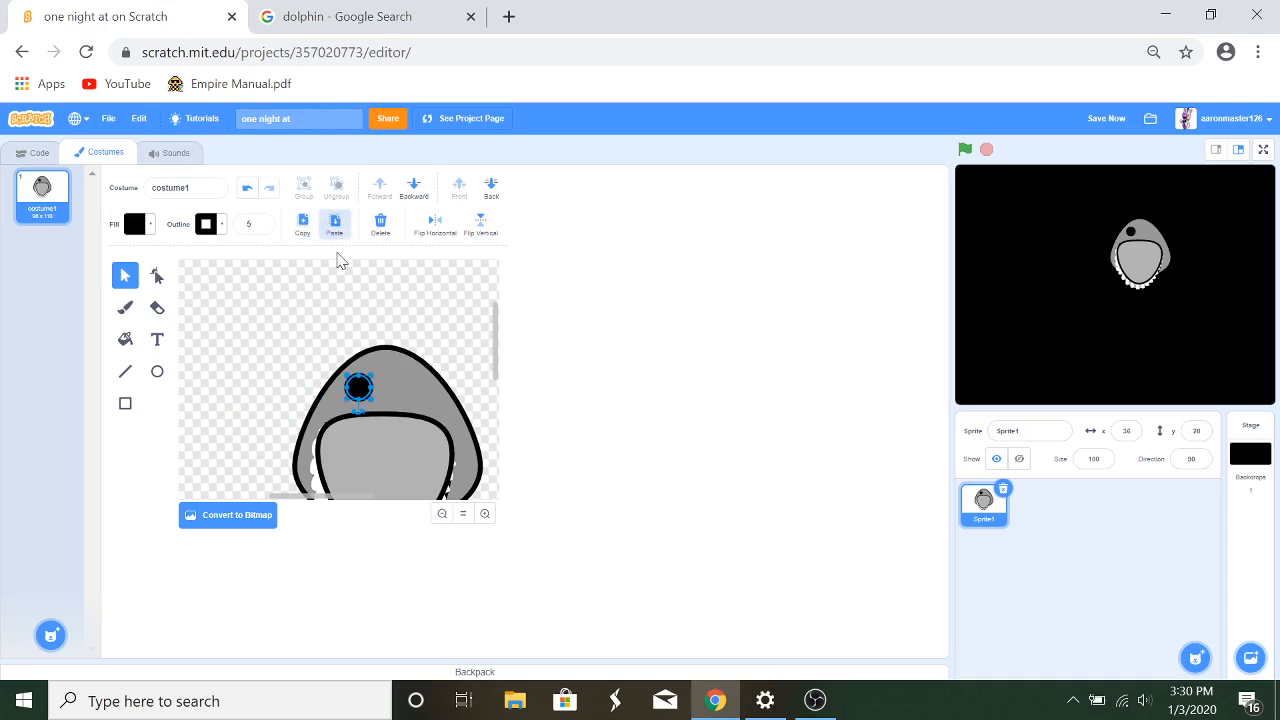
pyautogui.moveTo(369, 398); pyautogui.dragTo(413, 388)
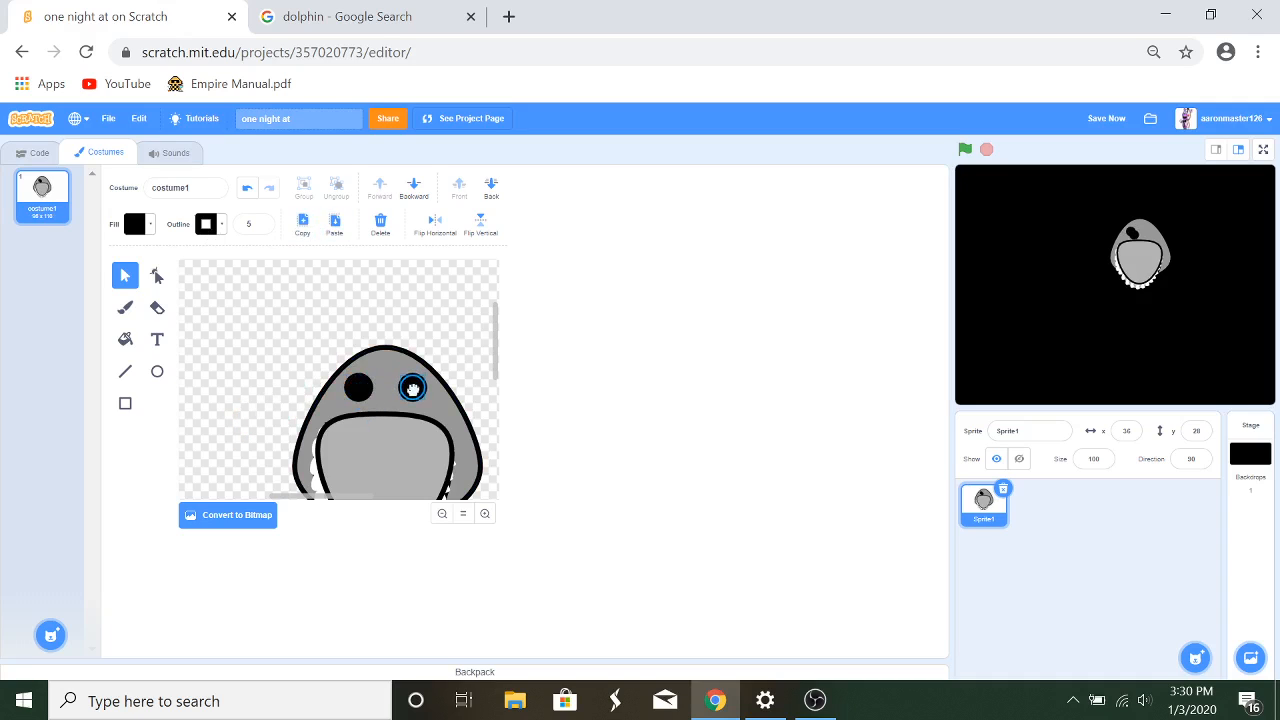
pyautogui.click(445, 312)
pyautogui.click(388, 417)
# Step: Change the left eye's fill to white, keeping its black outline
pyautogui.click(355, 390)
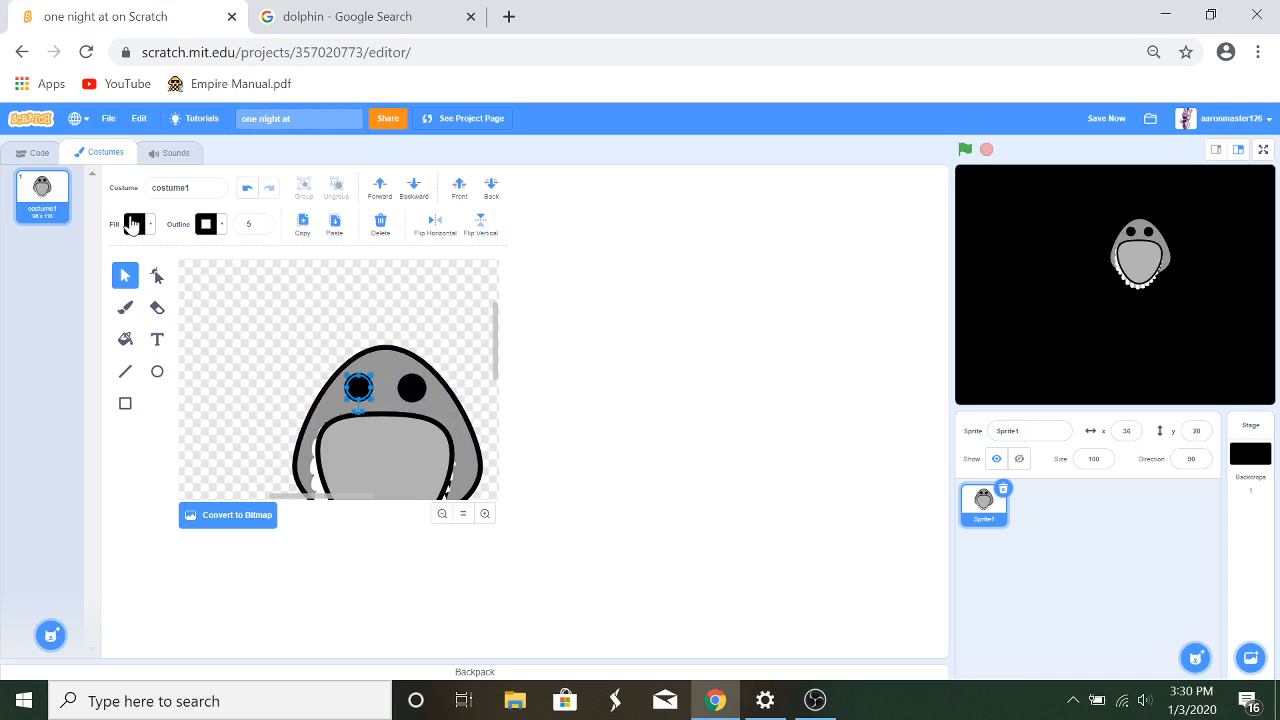
pyautogui.click(134, 223)
pyautogui.moveTo(108, 383); pyautogui.dragTo(202, 377)
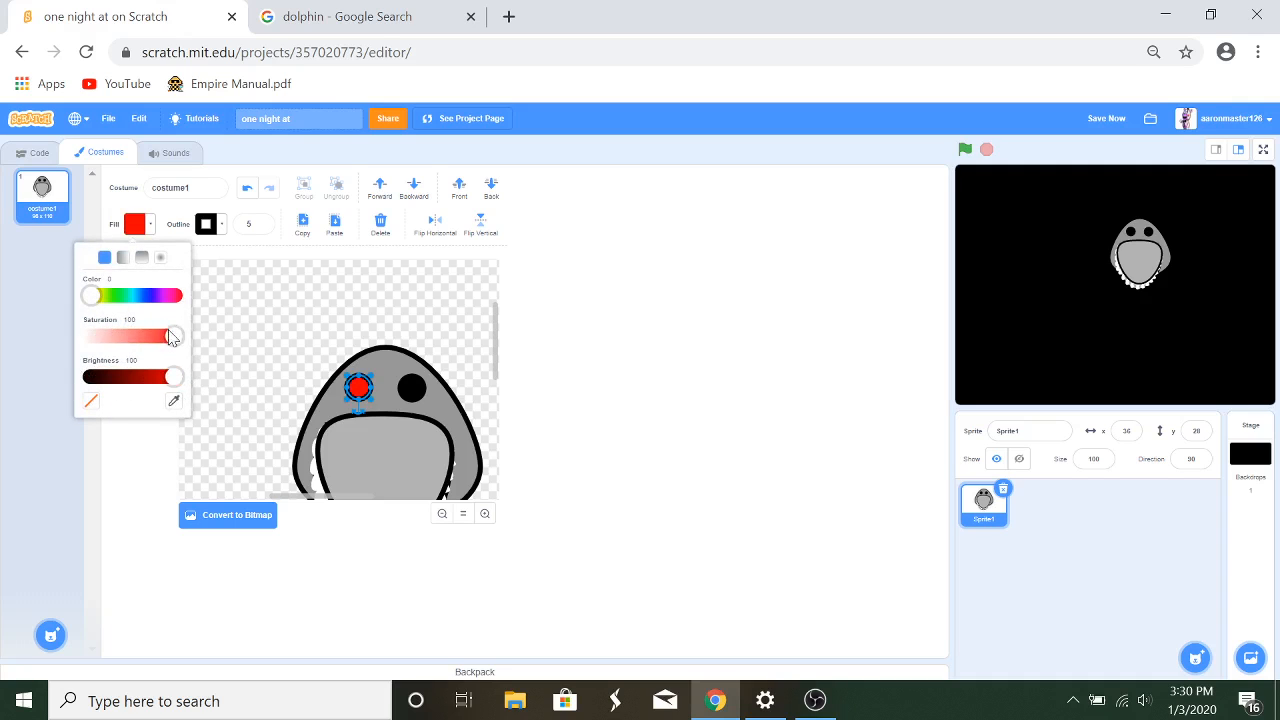
pyautogui.moveTo(170, 337); pyautogui.dragTo(35, 358)
# Step: Change the right eye's fill to white to match the left eye
pyautogui.click(411, 388)
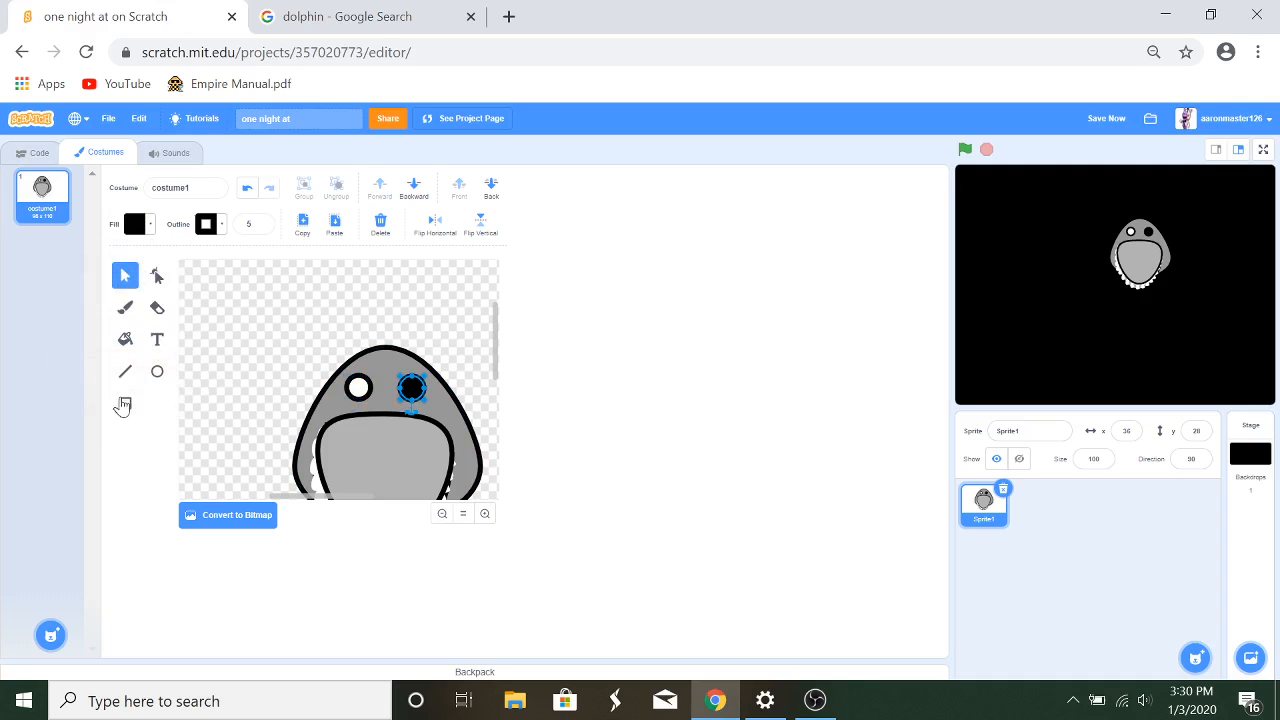
pyautogui.click(146, 230)
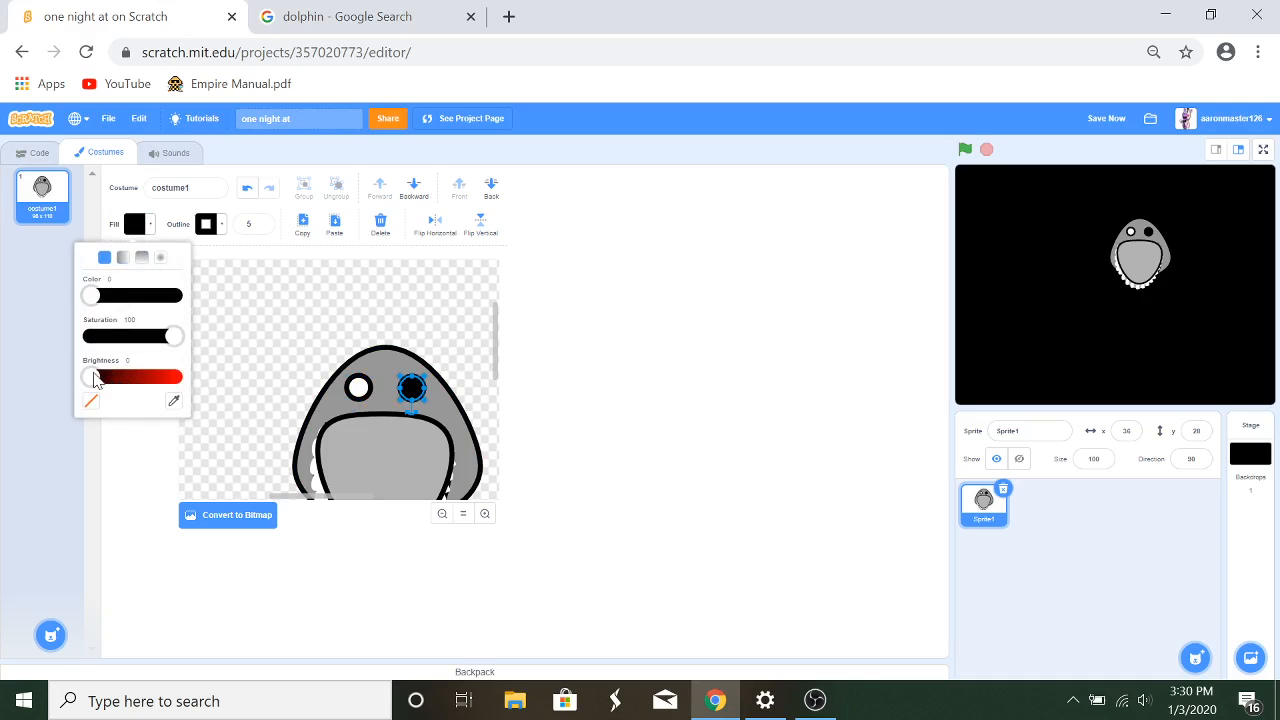
pyautogui.moveTo(92, 377); pyautogui.dragTo(56, 342)
pyautogui.click(294, 323)
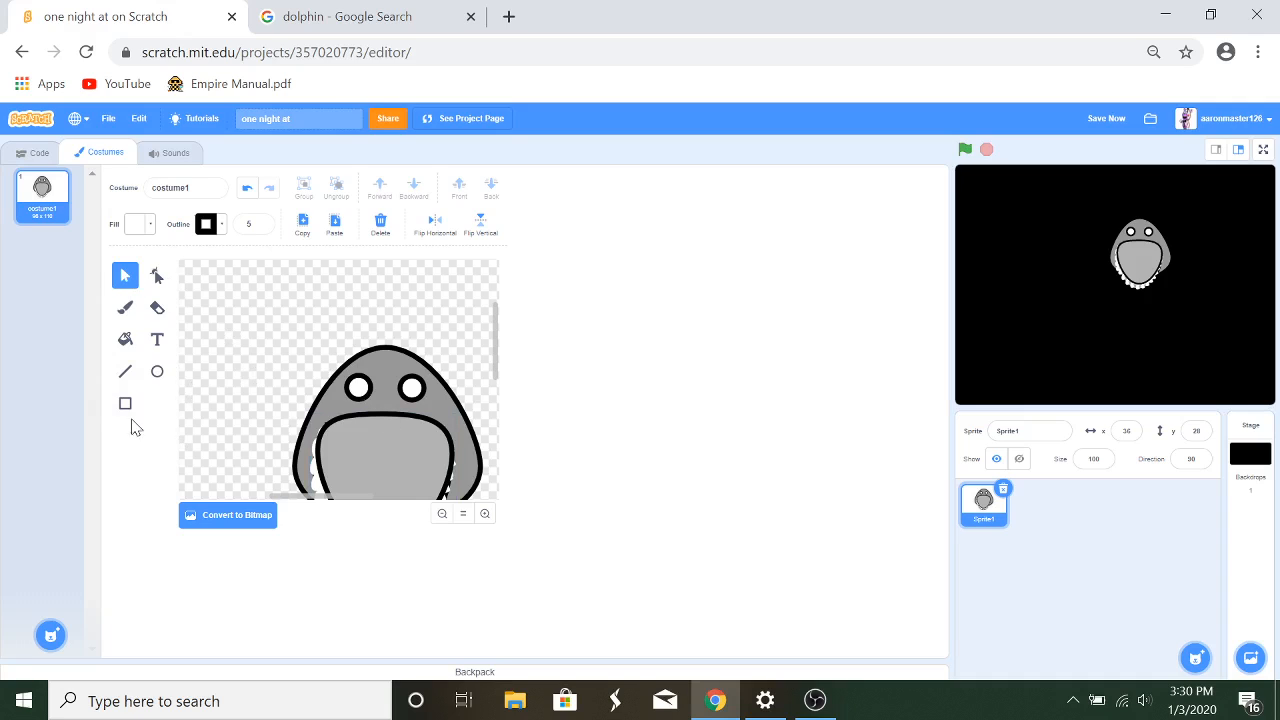
# Step: Draw a small circle beside the head for an iris and set its outline width to 1
pyautogui.click(157, 371)
pyautogui.moveTo(241, 329); pyautogui.dragTo(261, 345)
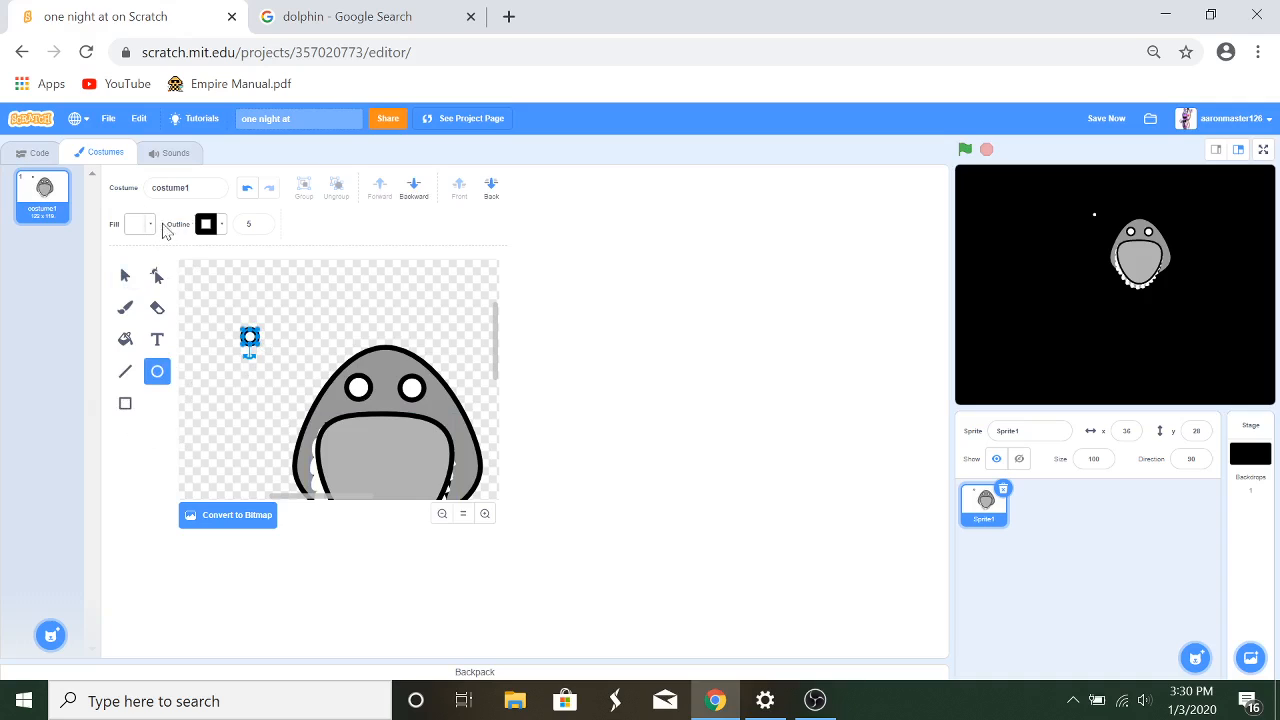
pyautogui.click(260, 228)
pyautogui.click(260, 228)
pyautogui.click(260, 228)
pyautogui.click(260, 228)
# Step: Fill the small iris circle with light blue at saturation 57
pyautogui.click(150, 226)
pyautogui.click(139, 314)
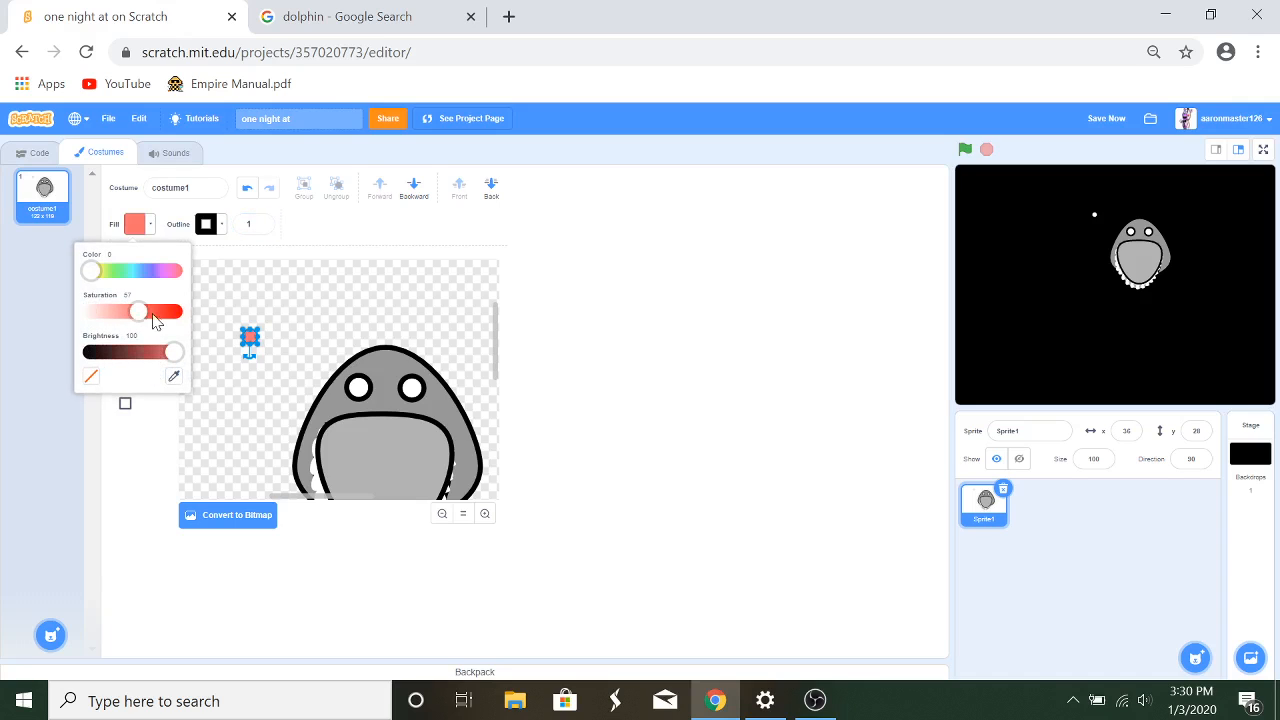
pyautogui.click(139, 272)
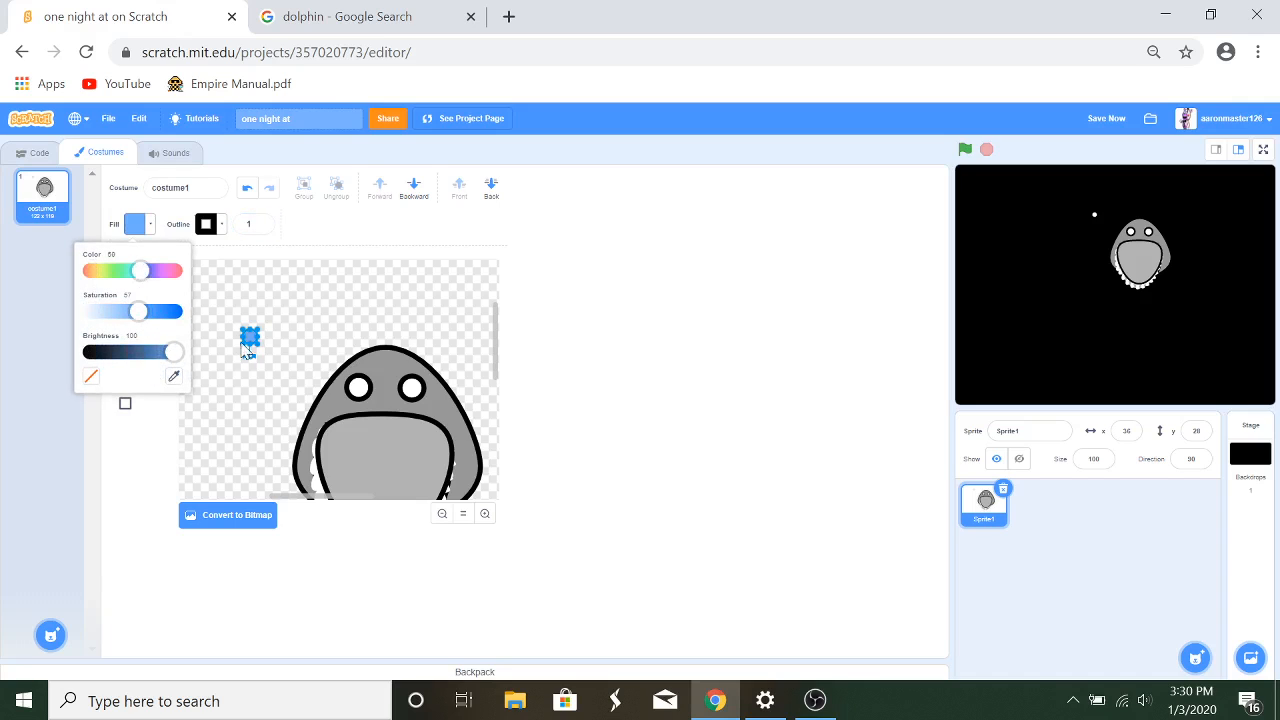
# Step: Place the light blue iris inside the left eye and a duplicate of it inside the right eye
pyautogui.click(254, 345)
pyautogui.click(125, 275)
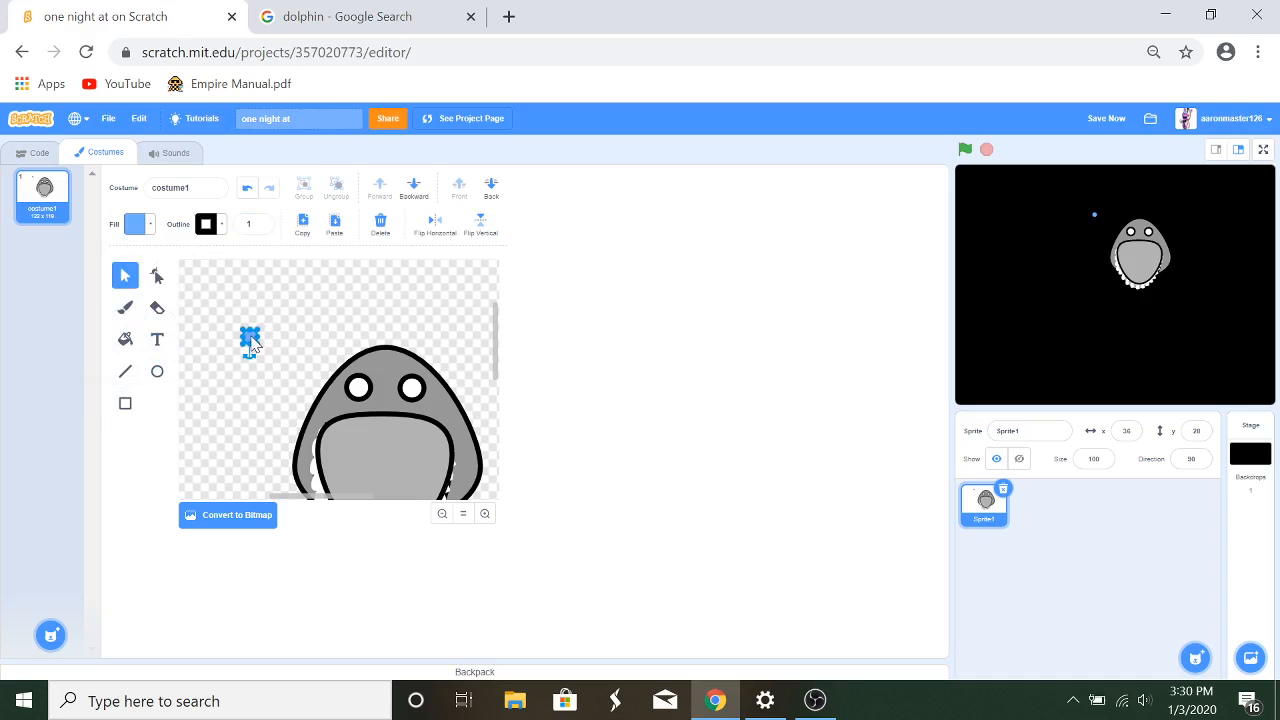
pyautogui.moveTo(252, 340); pyautogui.dragTo(362, 390)
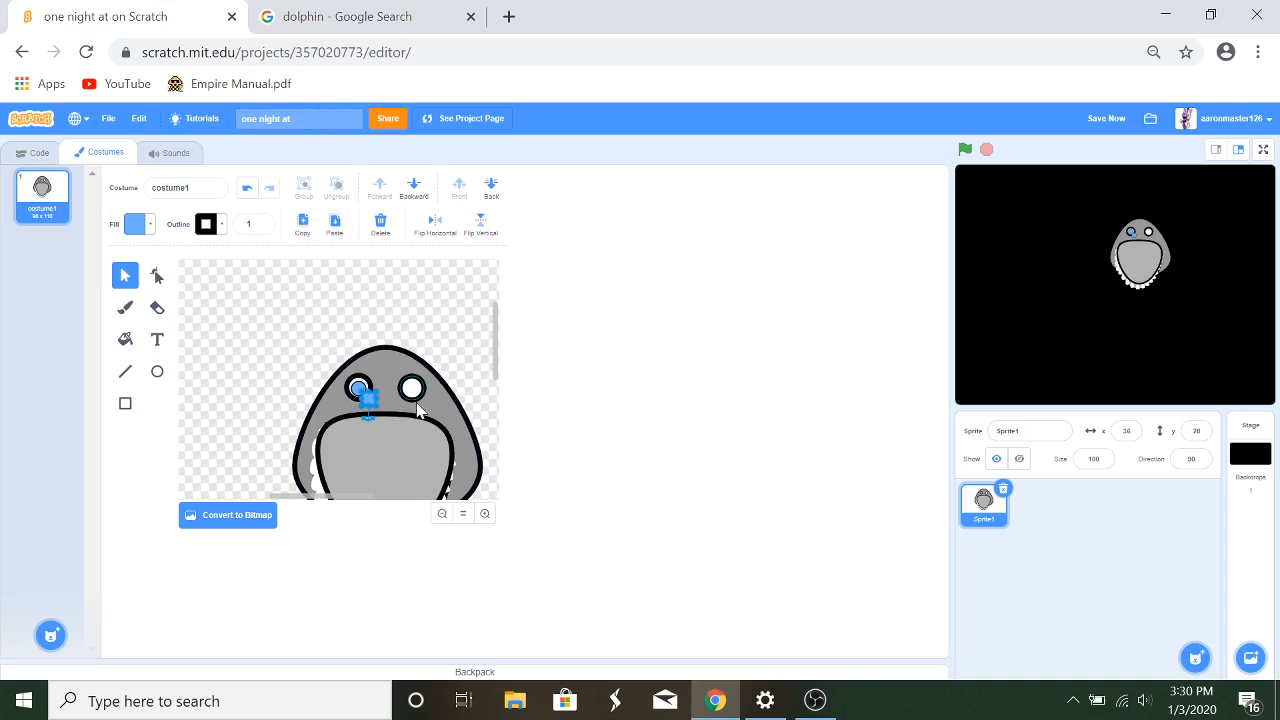
pyautogui.moveTo(368, 402); pyautogui.dragTo(412, 392)
# Step: Shrink the toothed jaw to less than half its size and centre it in the lower part of the head
pyautogui.click(442, 513)
pyautogui.click(485, 513)
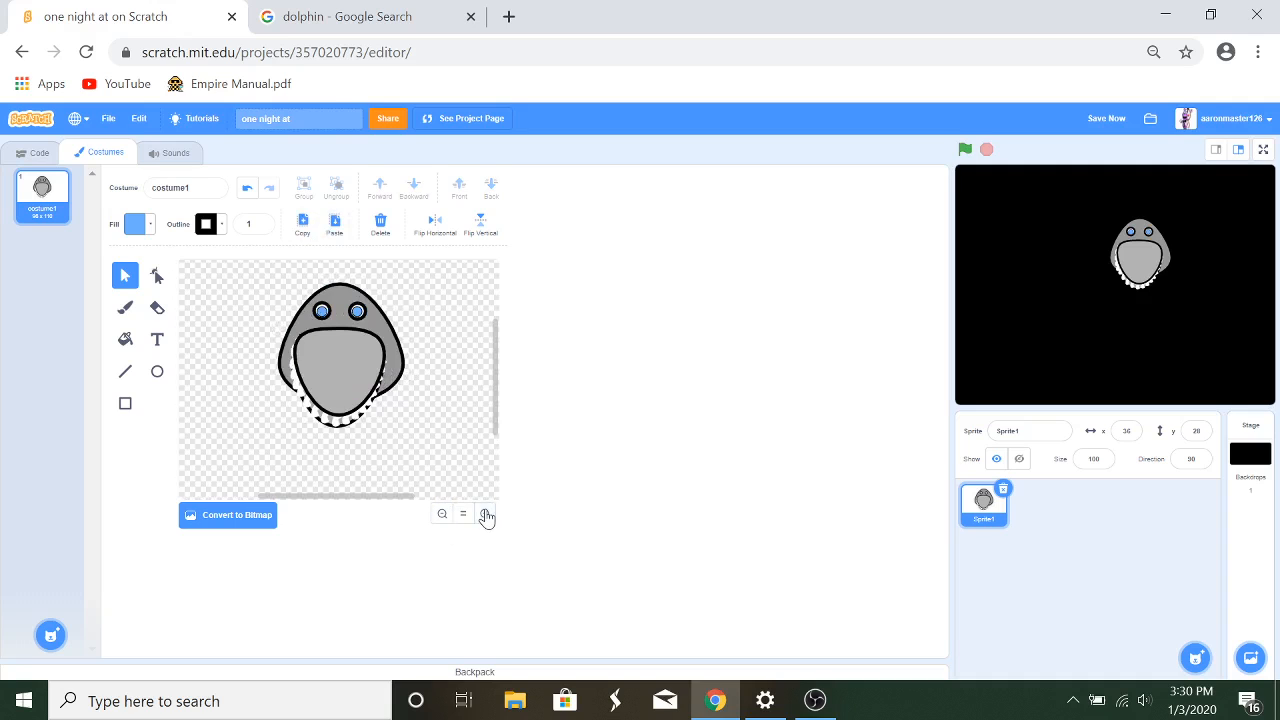
pyautogui.click(485, 513)
pyautogui.scroll(2, 420, 428)
pyautogui.scroll(-2, 425, 440)
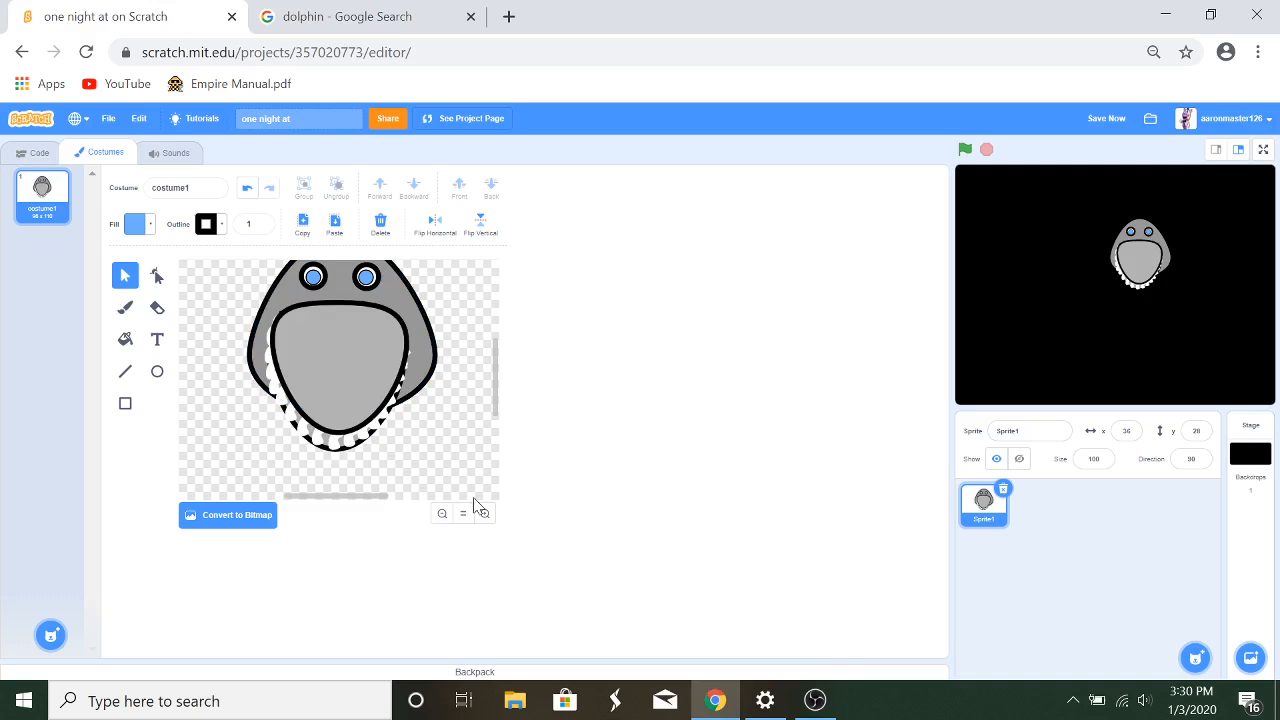
pyautogui.click(443, 514)
pyautogui.click(333, 340)
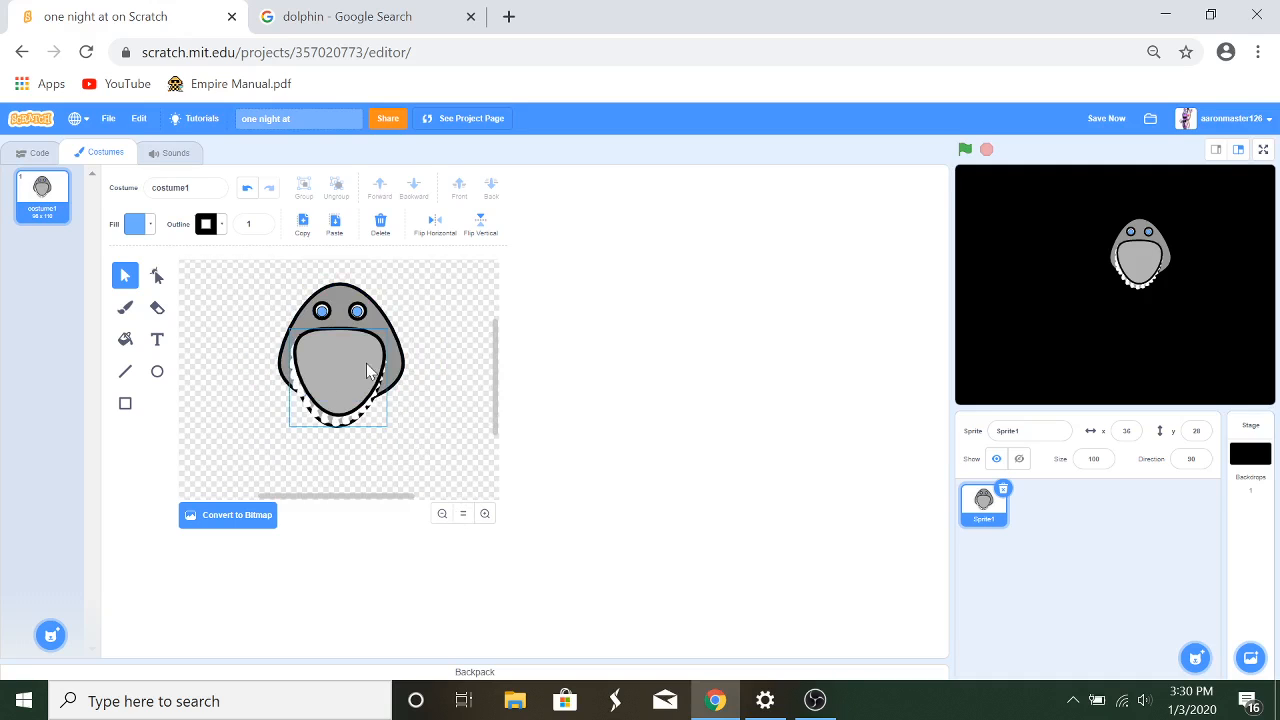
pyautogui.moveTo(388, 328); pyautogui.dragTo(343, 367)
pyautogui.click(414, 420)
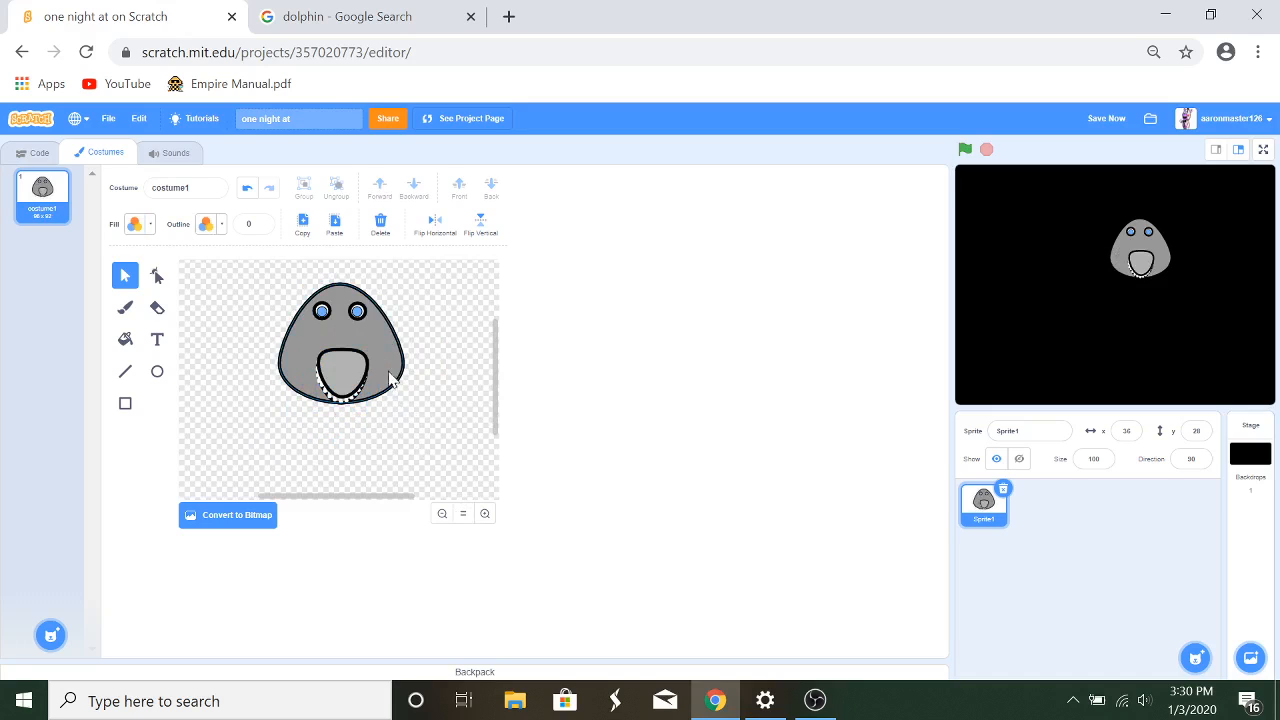
pyautogui.click(337, 372)
pyautogui.click(436, 430)
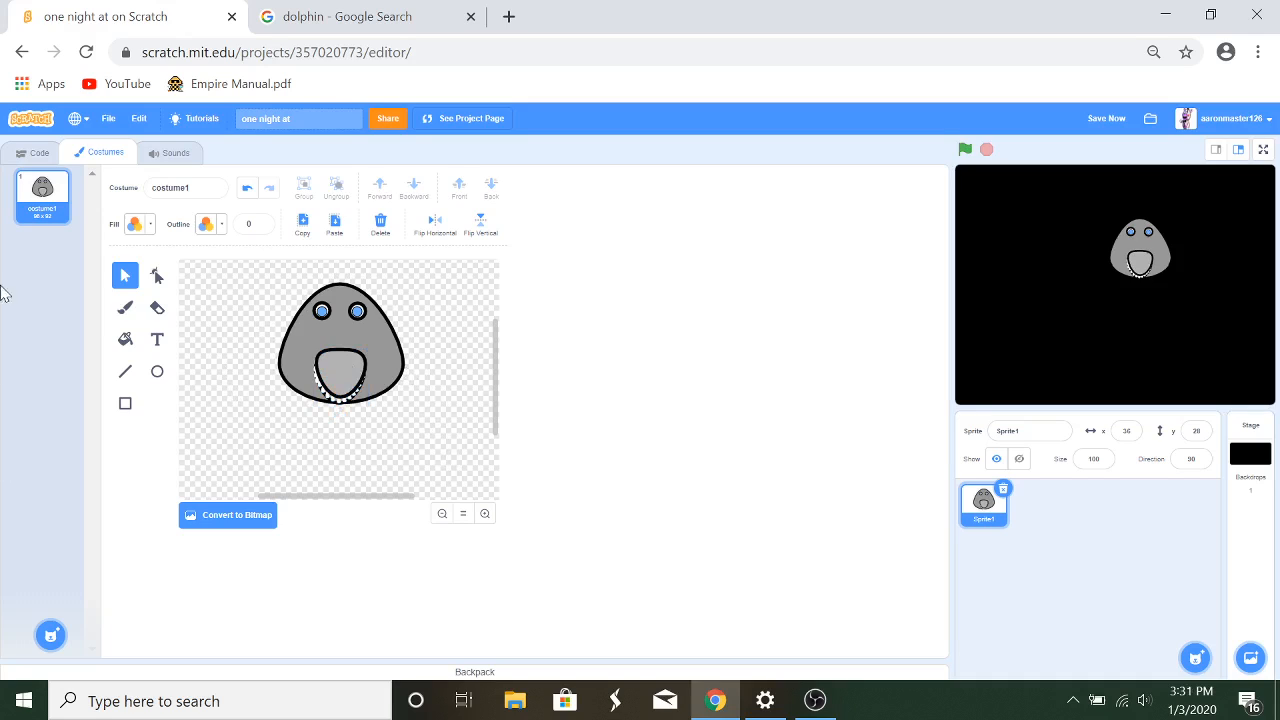
# Step: Move the head shape down clear of the eyes and group each eye with its iris
pyautogui.moveTo(372, 341); pyautogui.dragTo(370, 407)
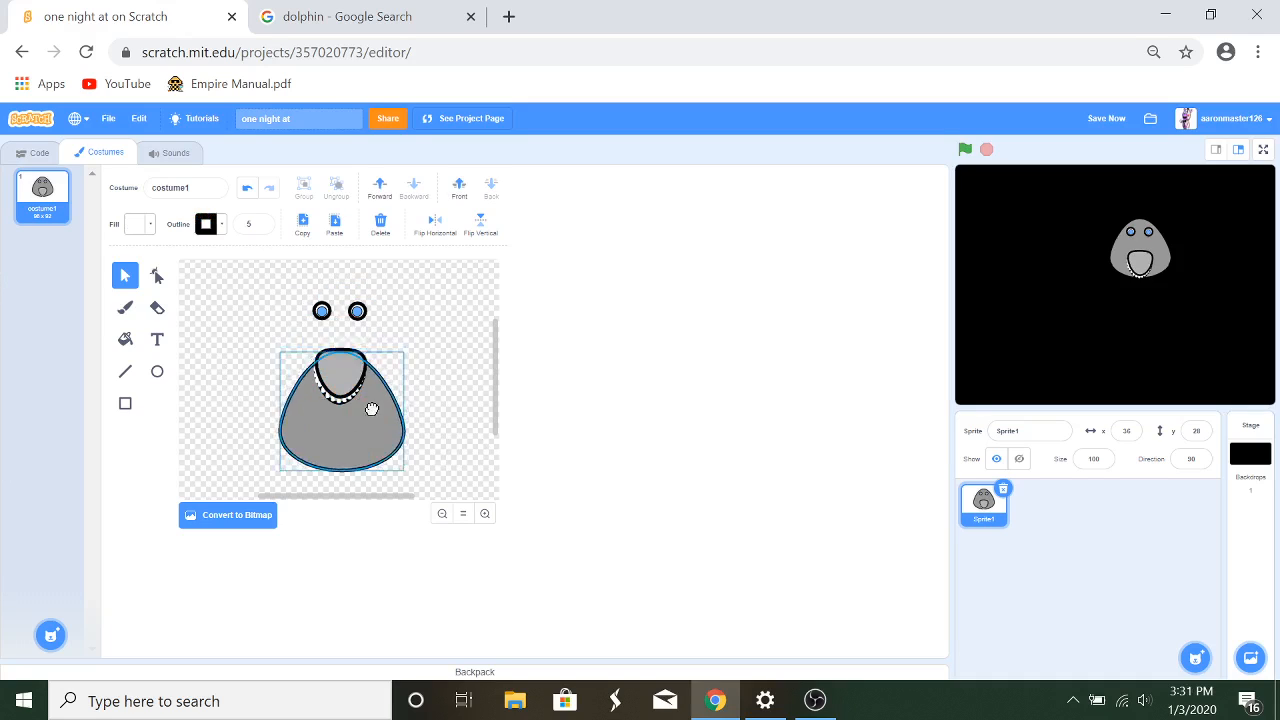
pyautogui.moveTo(290, 284); pyautogui.dragTo(404, 333)
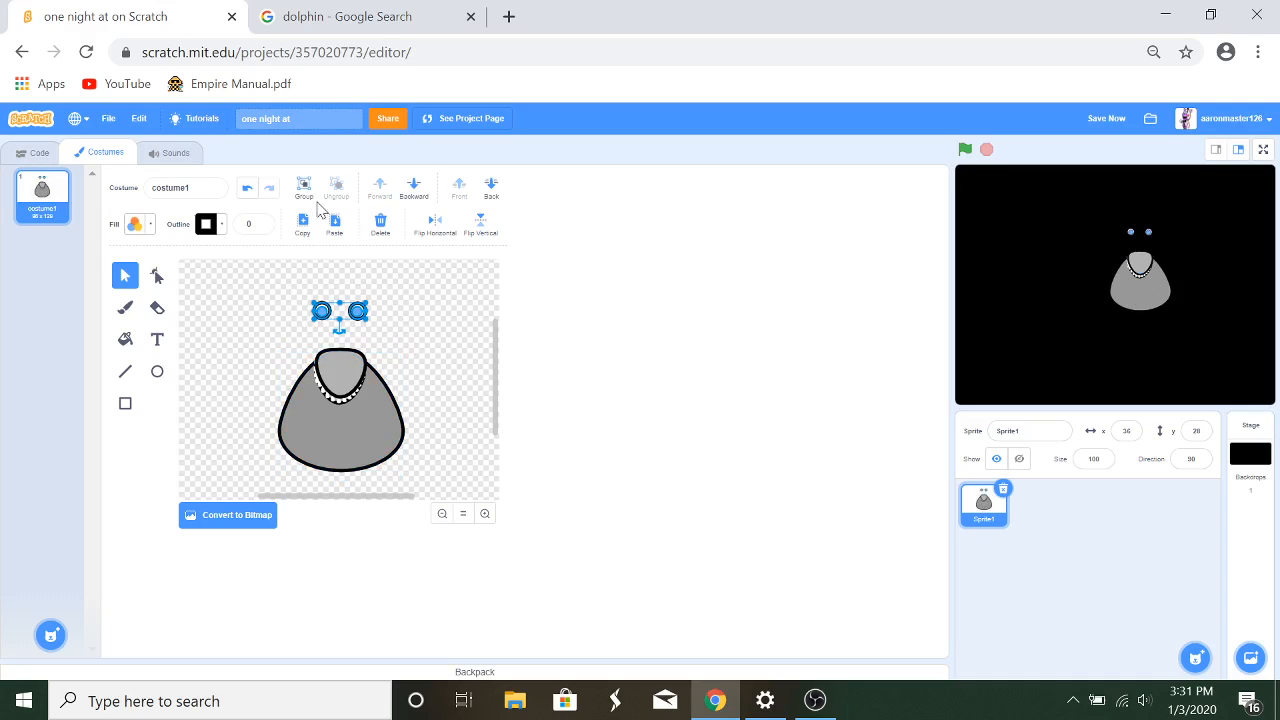
pyautogui.click(372, 314)
pyautogui.click(358, 312)
pyautogui.click(308, 188)
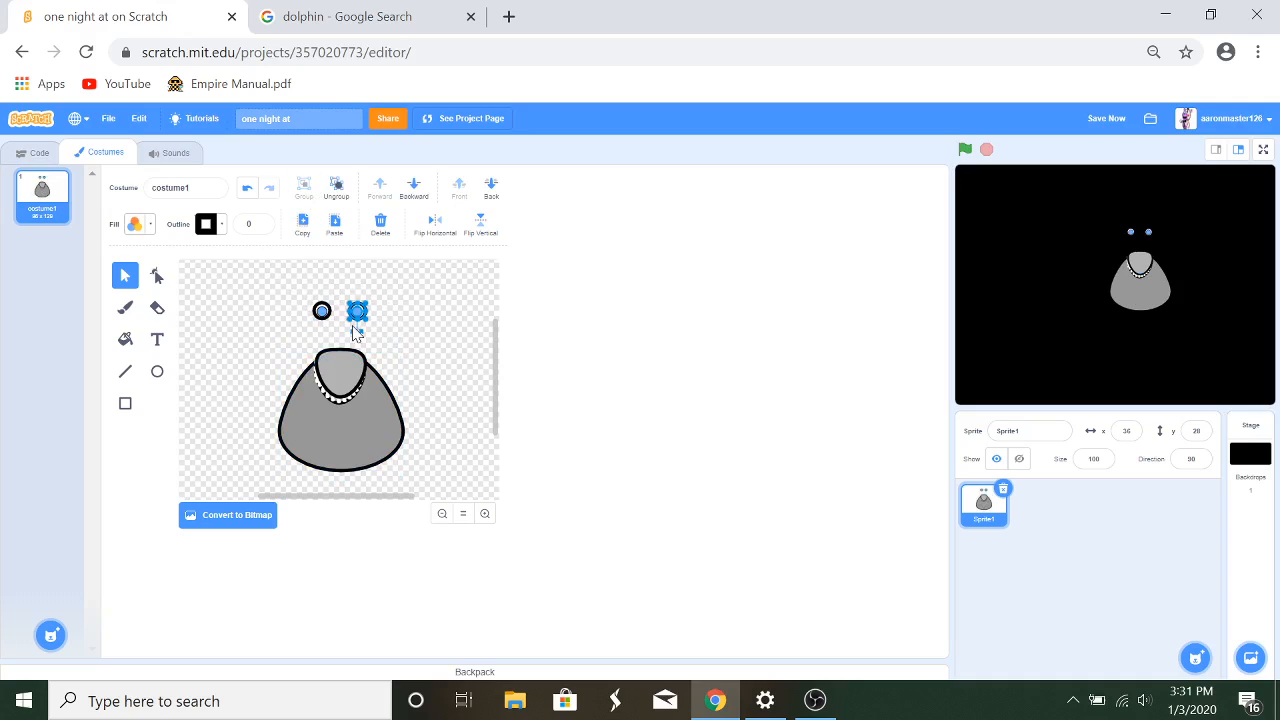
pyautogui.click(280, 280)
pyautogui.click(321, 312)
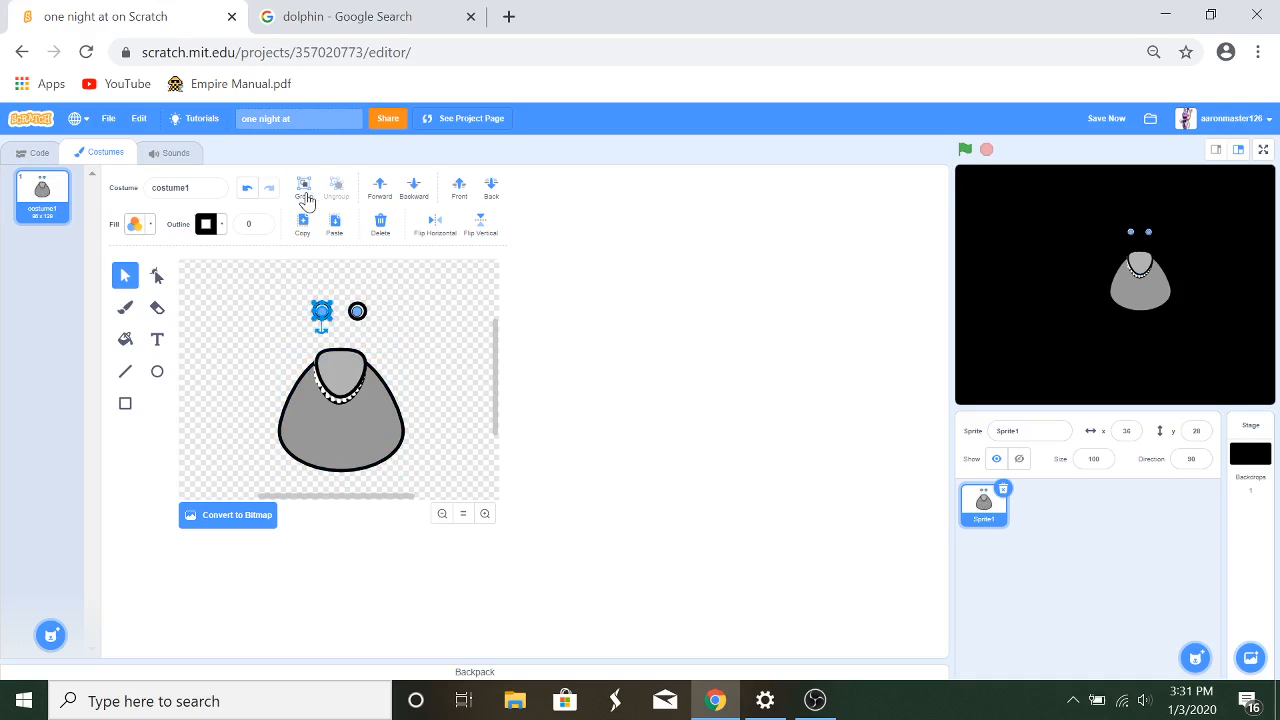
pyautogui.click(306, 196)
# Step: Move the head shape back up behind the eyes and jaw
pyautogui.click(408, 366)
pyautogui.moveTo(380, 417); pyautogui.dragTo(371, 374)
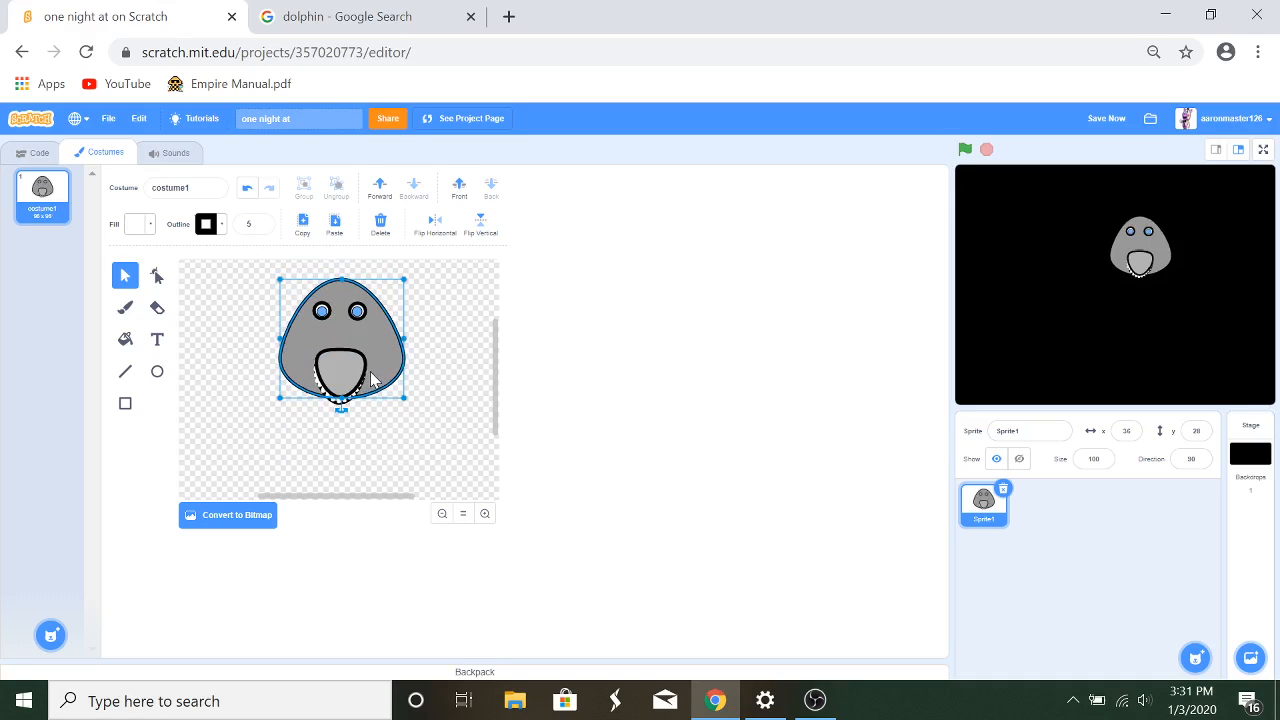
pyautogui.click(421, 449)
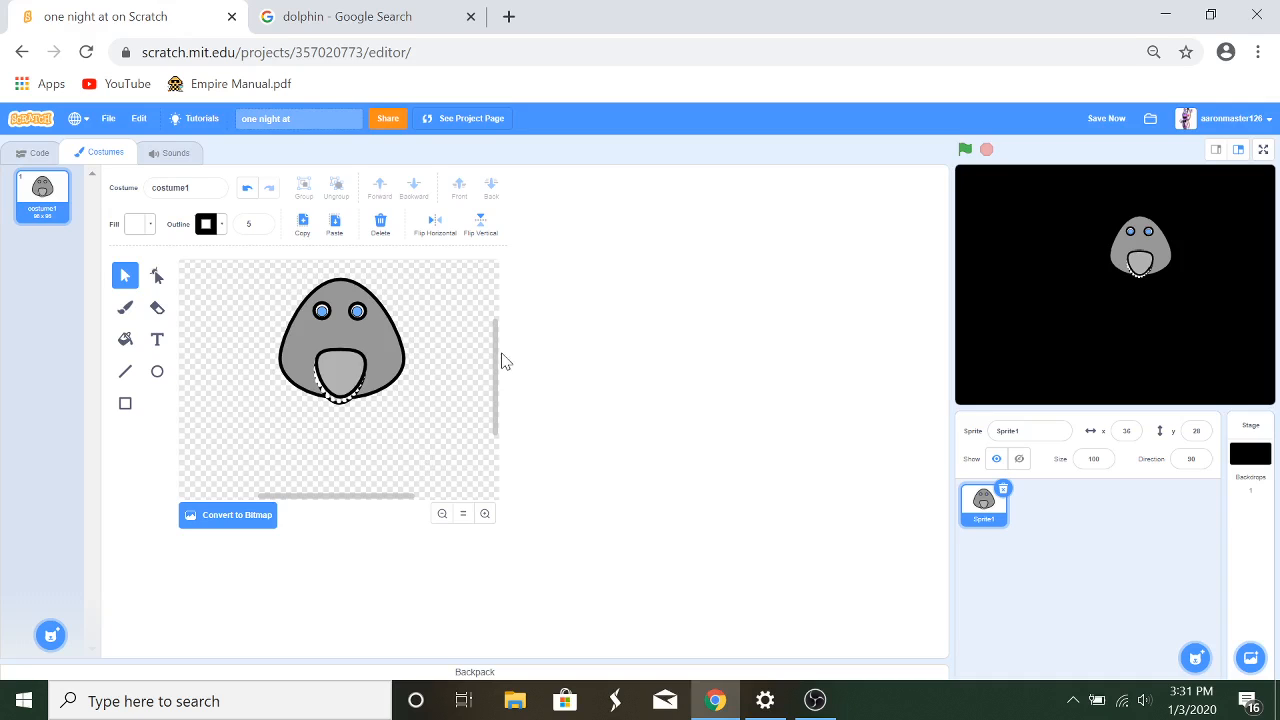
pyautogui.scroll(-3, 240, 402)
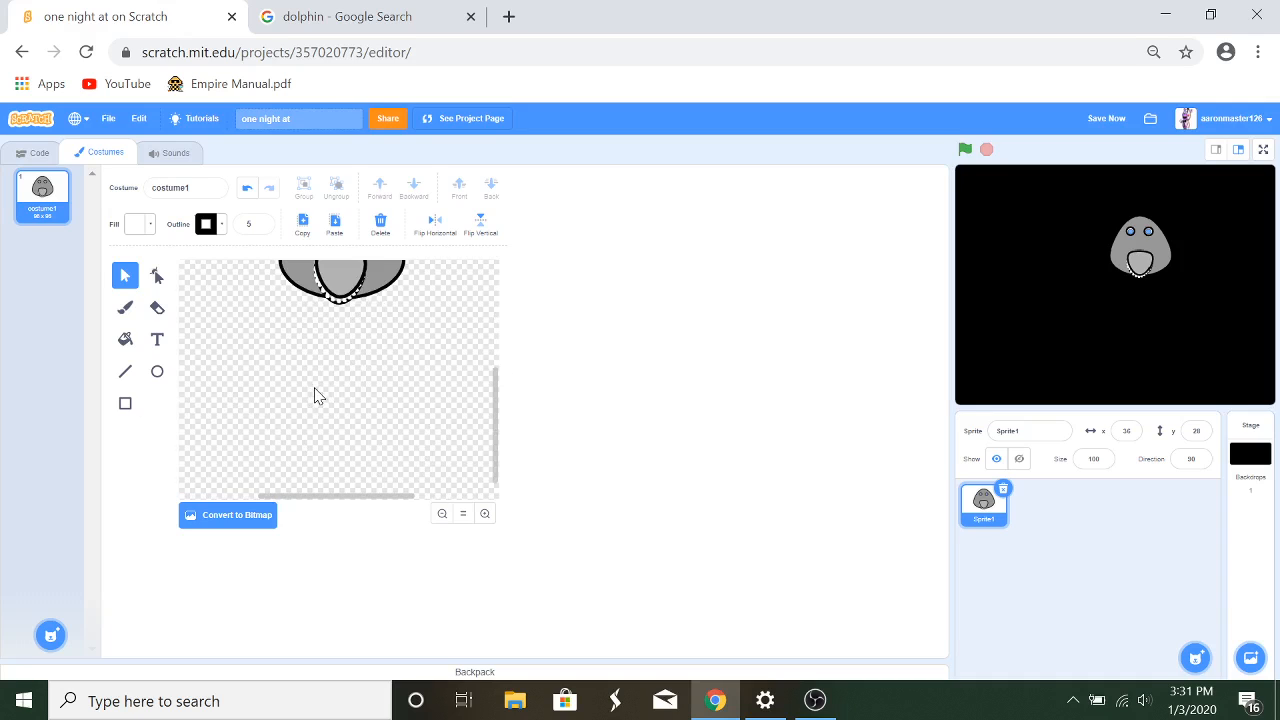
pyautogui.scroll(5, 314, 394)
pyautogui.scroll(-5, 322, 386)
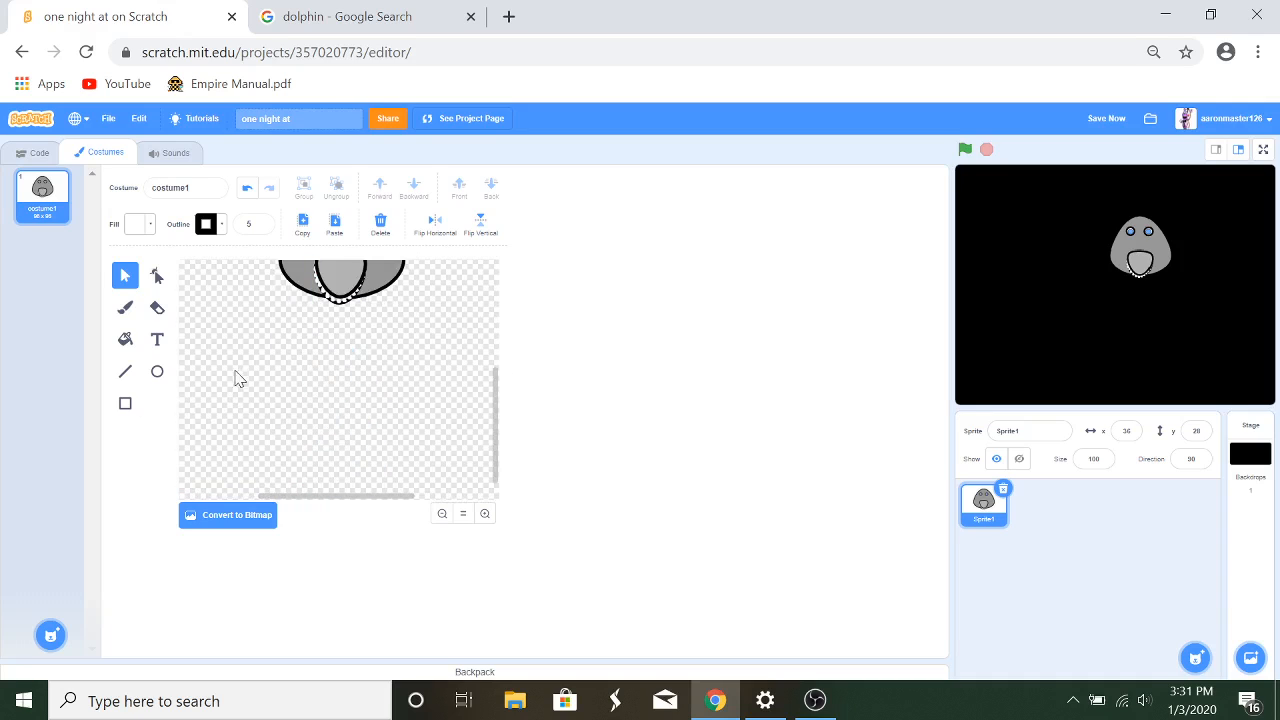
pyautogui.click(125, 405)
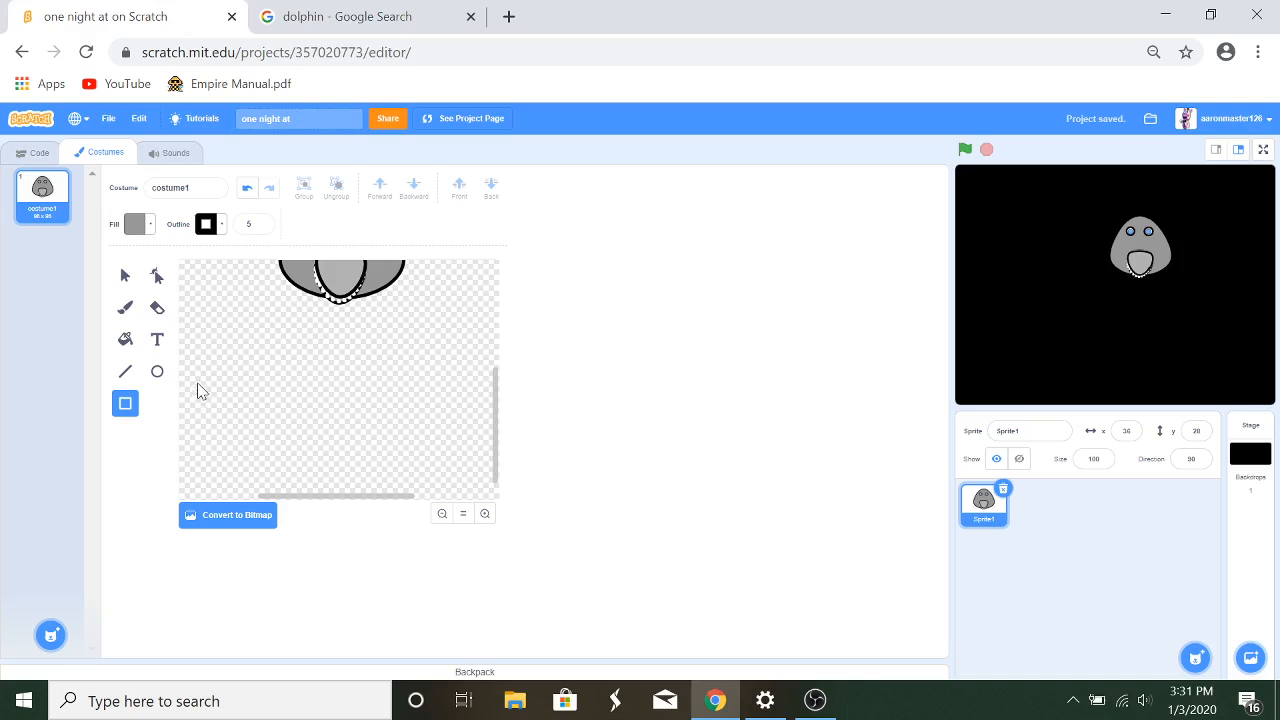
pyautogui.moveTo(289, 334)
pyautogui.mouseDown()
pyautogui.moveTo(357, 429)
pyautogui.moveTo(430, 482)
pyautogui.mouseUp()
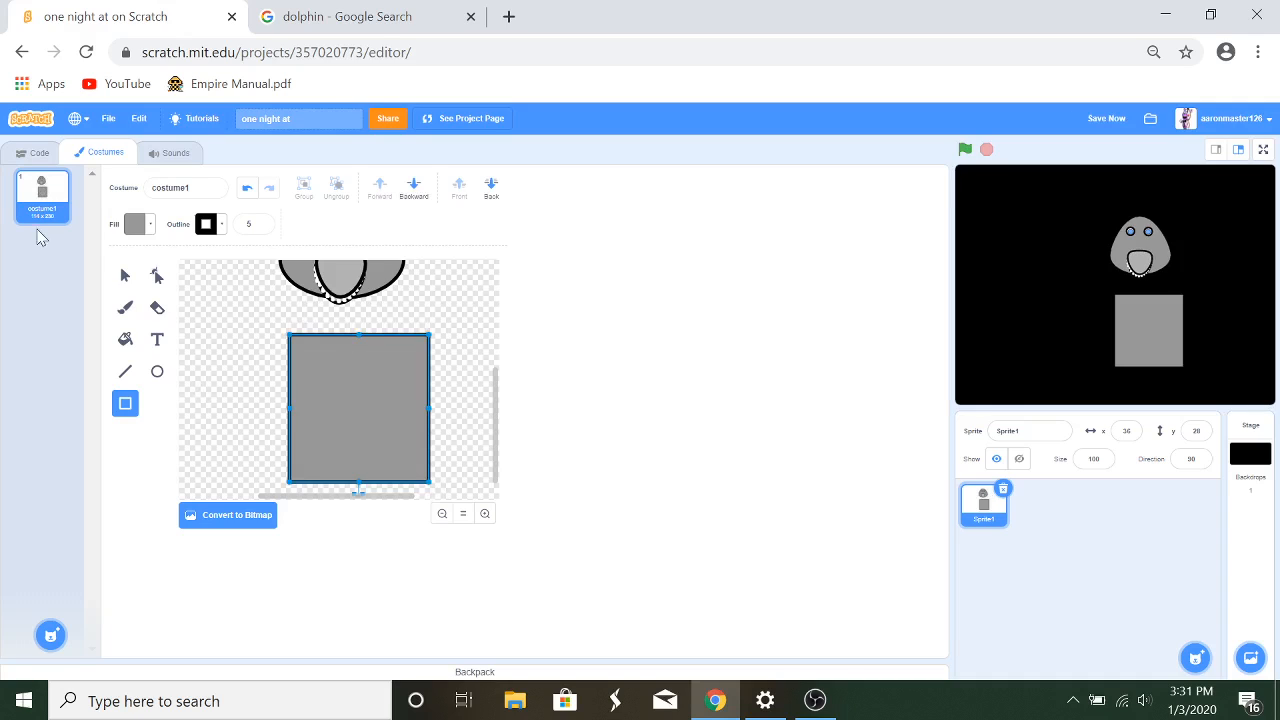
pyautogui.click(156, 277)
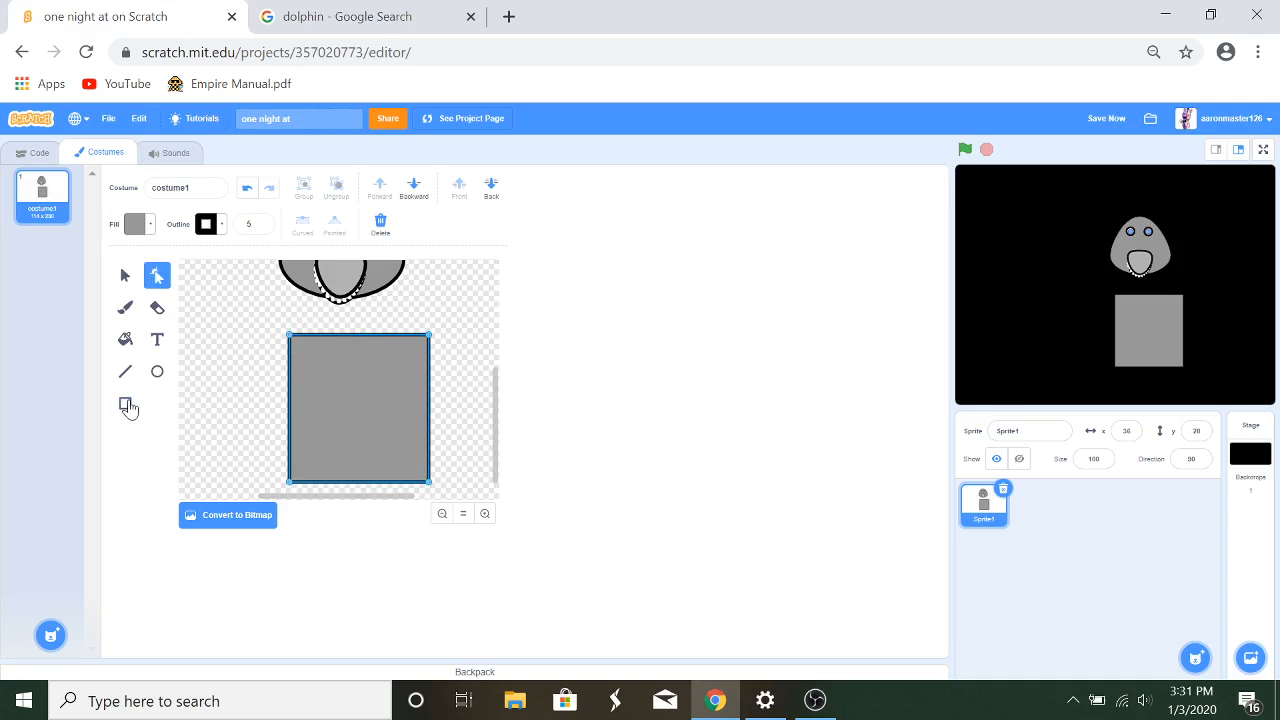
pyautogui.click(246, 190)
# Step: Draw a grey ellipse below the head as a body, then reshape it with a raised upper-left shoulder and an indented left side
pyautogui.click(160, 342)
pyautogui.click(158, 370)
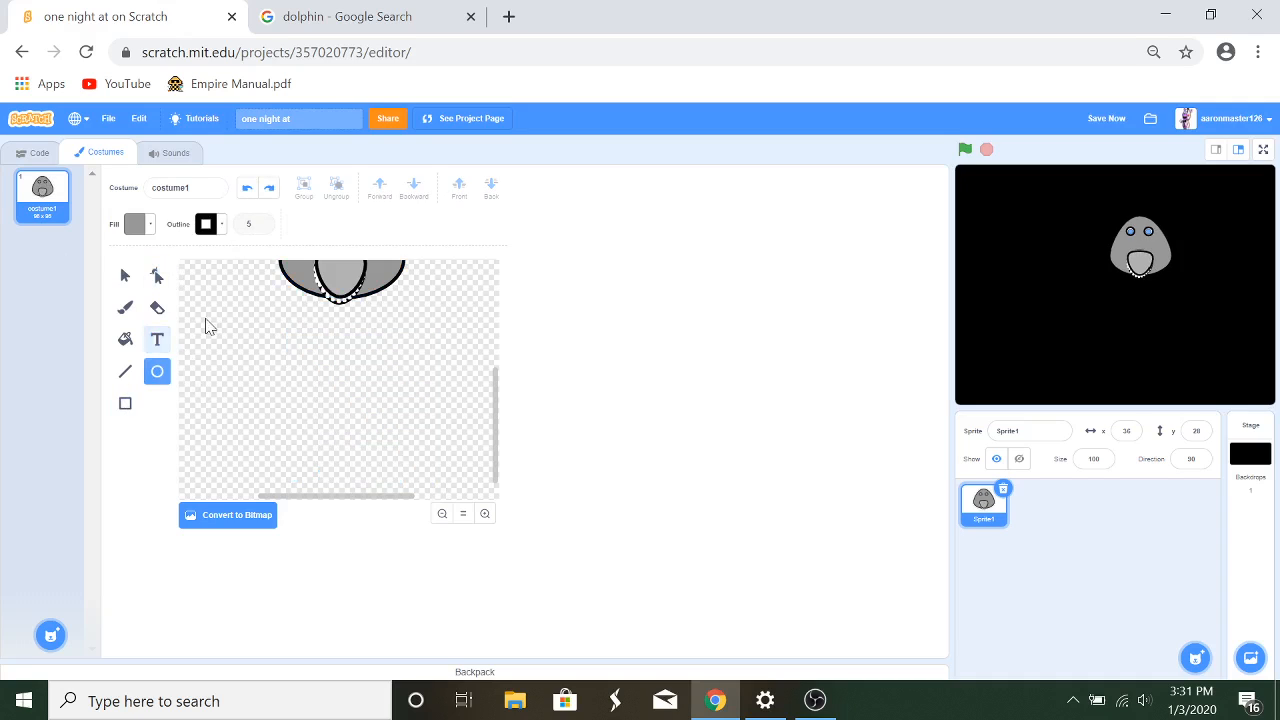
pyautogui.moveTo(258, 330); pyautogui.dragTo(440, 474)
pyautogui.click(157, 276)
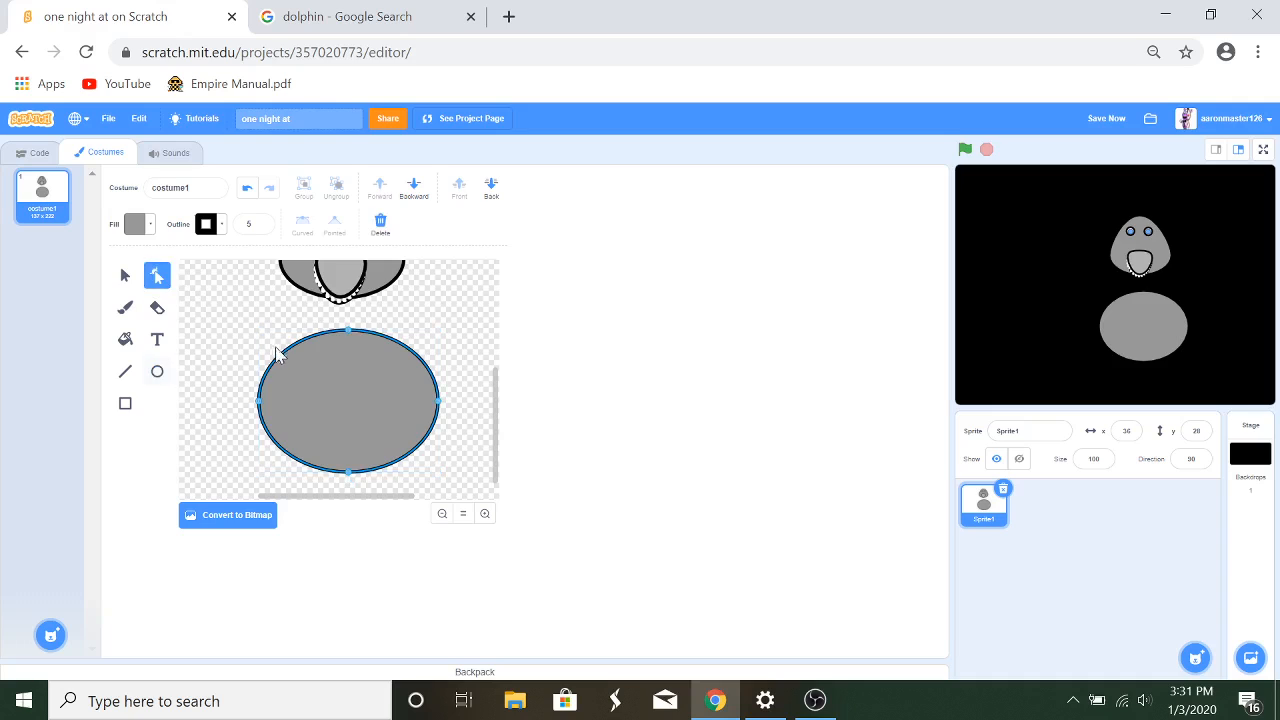
pyautogui.moveTo(292, 349); pyautogui.dragTo(266, 302)
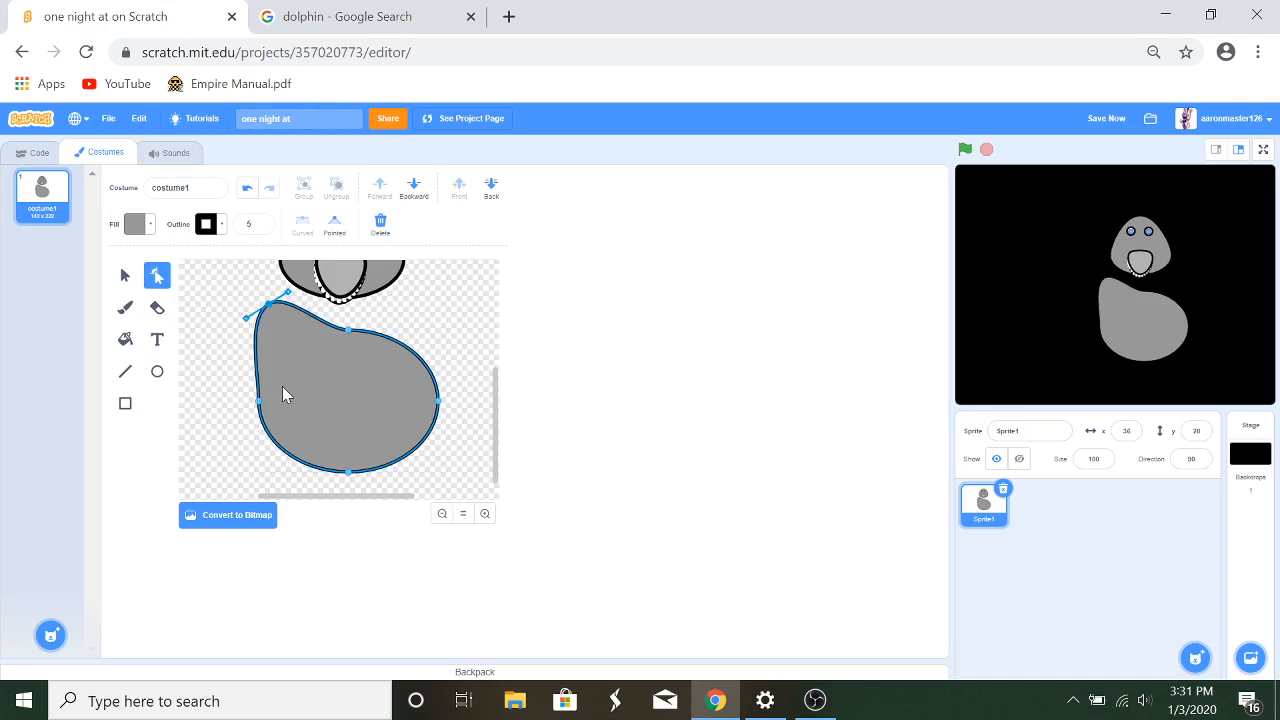
pyautogui.moveTo(260, 401); pyautogui.dragTo(302, 385)
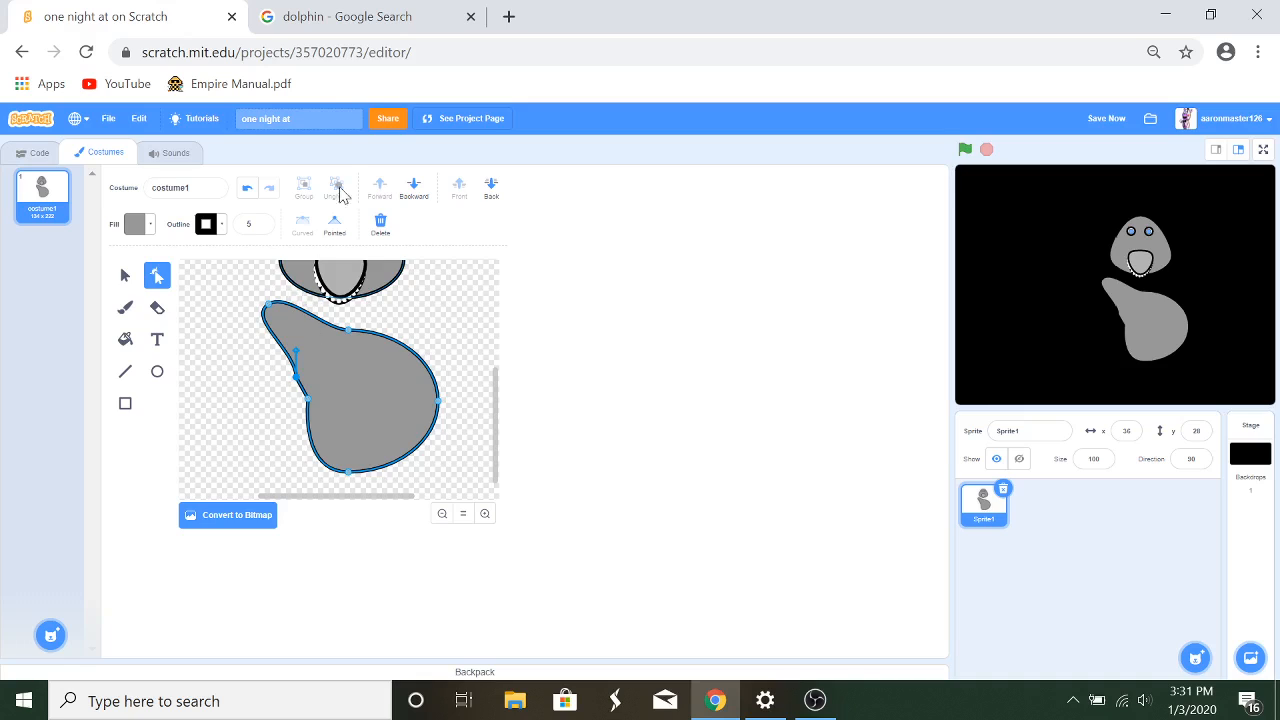
pyautogui.click(308, 400)
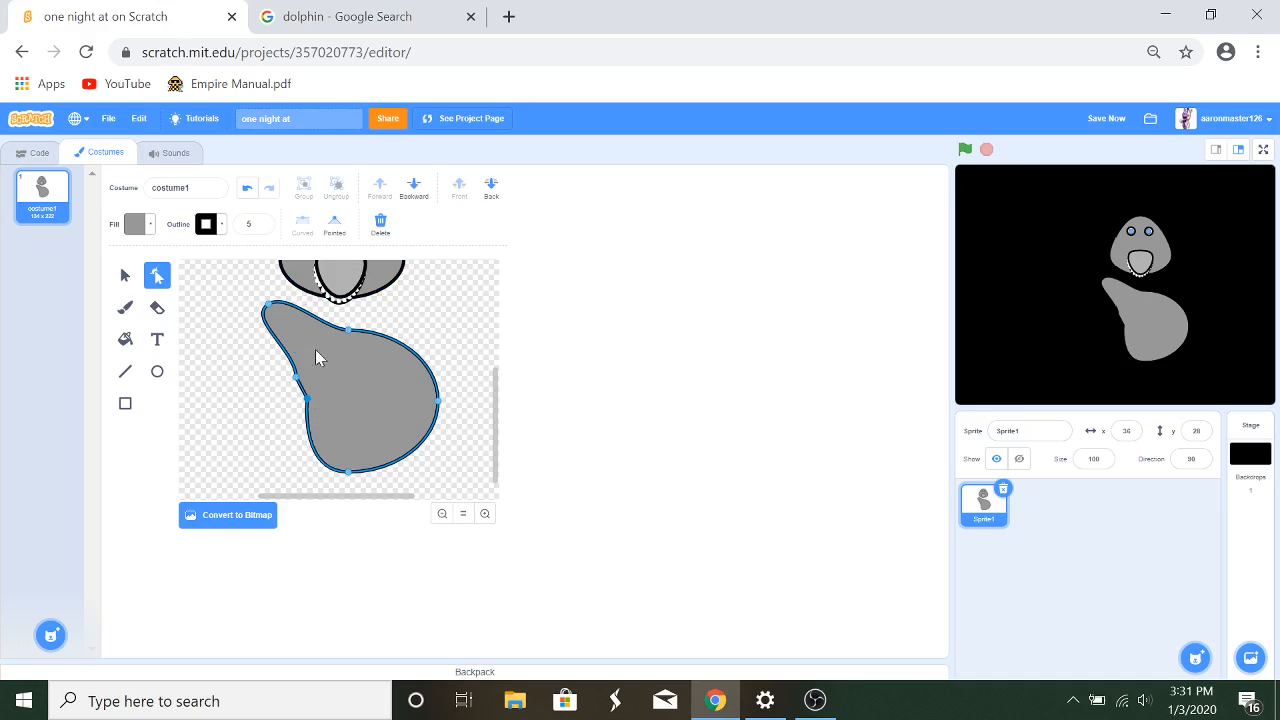
# Step: Undo the edits to the body's left side, keeping the raised upper-left shoulder
pyautogui.click(248, 190)
pyautogui.click(248, 190)
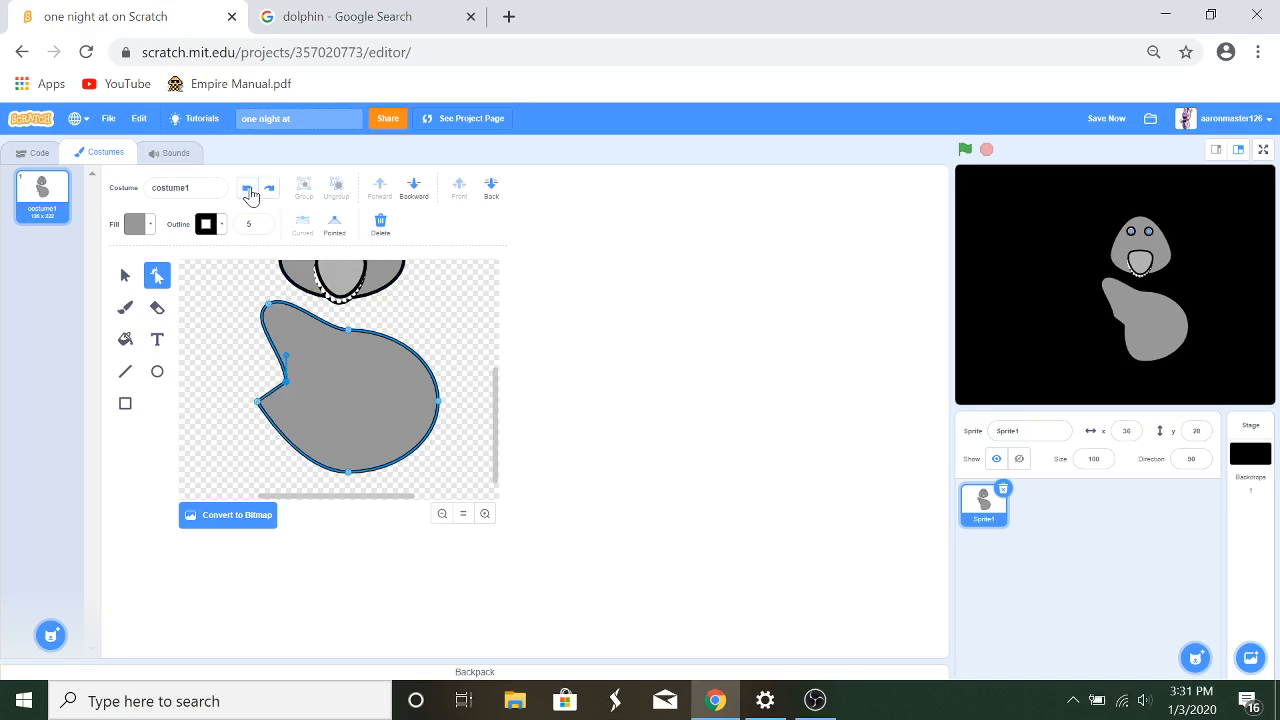
pyautogui.click(249, 191)
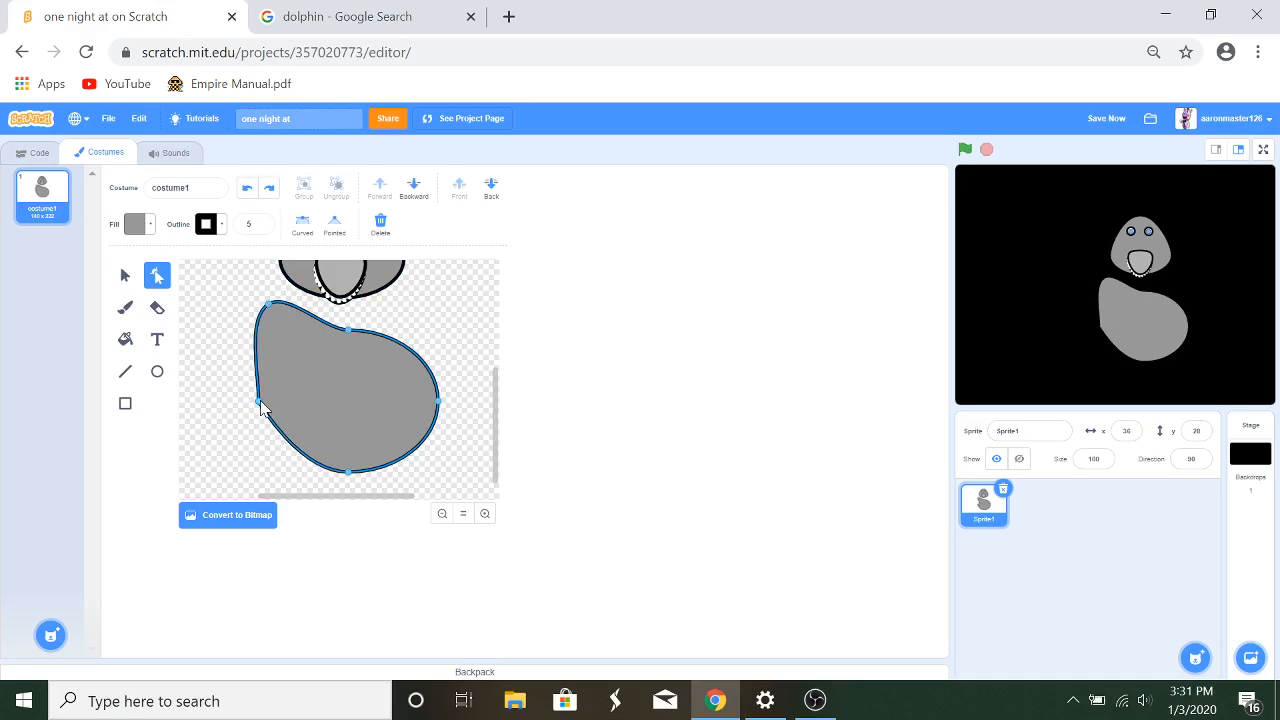
pyautogui.click(248, 190)
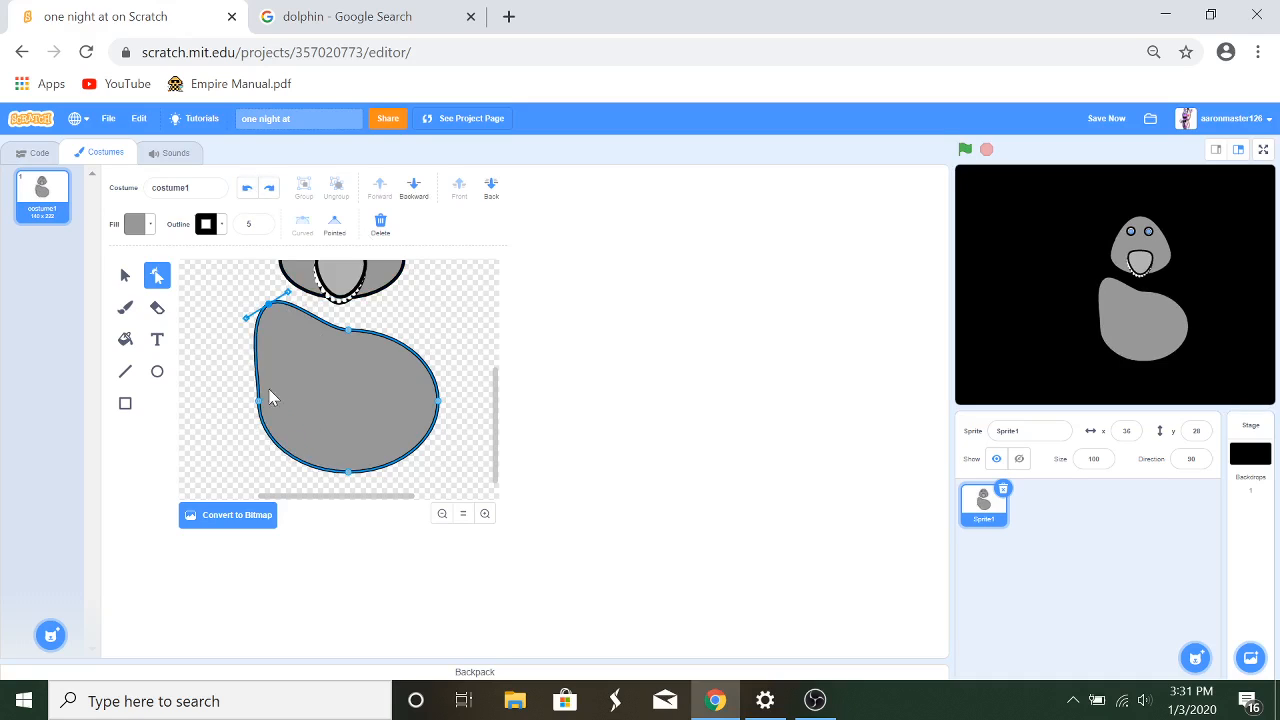
# Step: Curve the body's left side inward and pull its lower-left point out into a sharp corner
pyautogui.moveTo(258, 405); pyautogui.dragTo(269, 471)
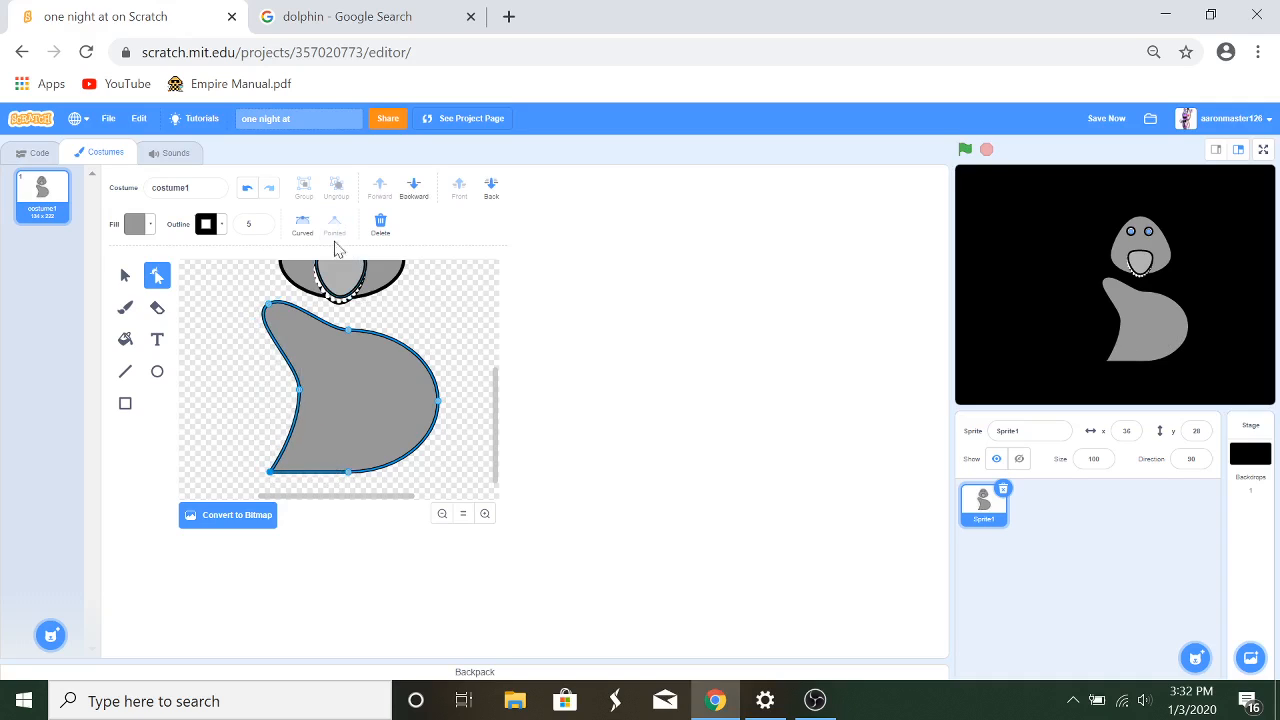
pyautogui.click(196, 388)
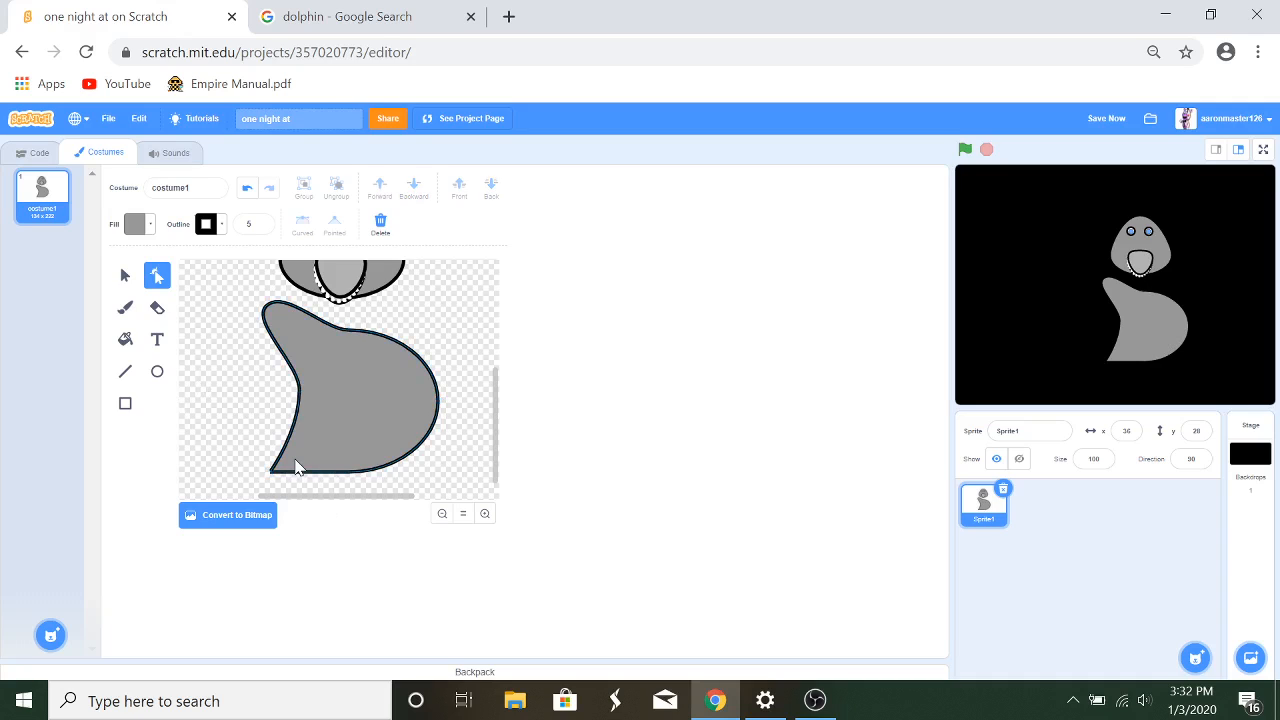
# Step: Delete the reshaped grey body and the stray iris pasted between the eyes
pyautogui.click(125, 276)
pyautogui.click(398, 411)
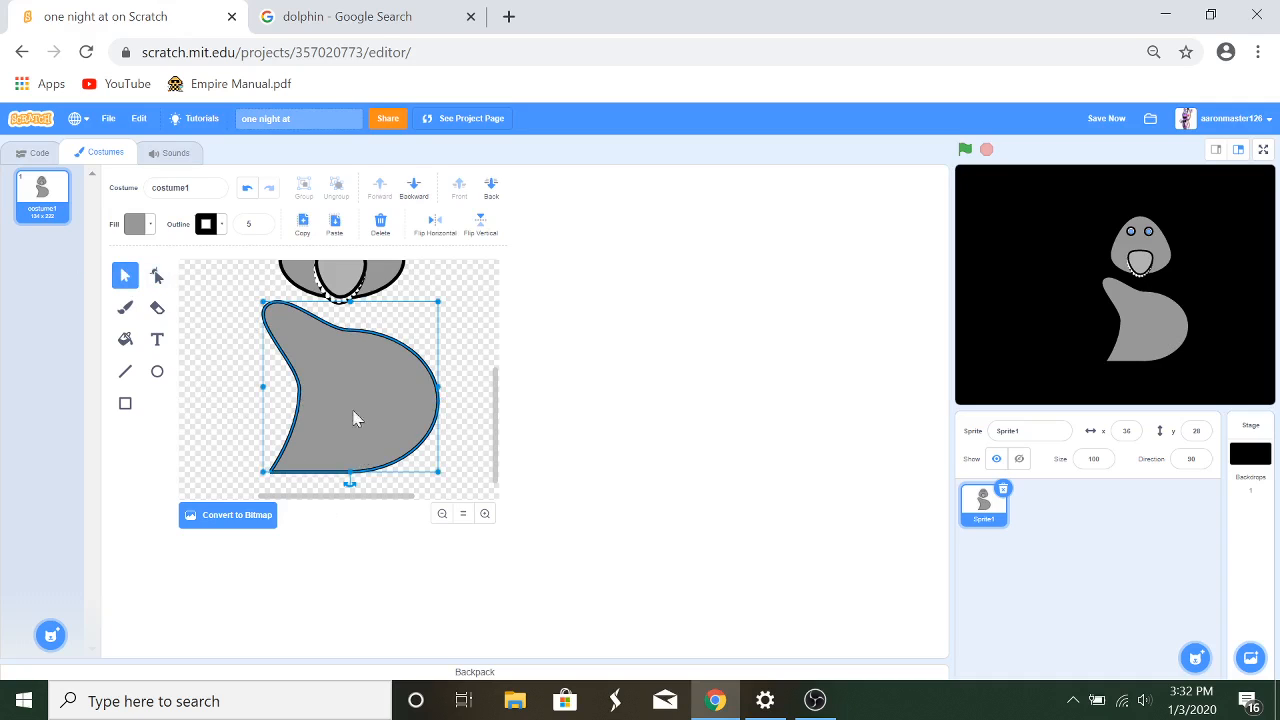
pyautogui.click(337, 224)
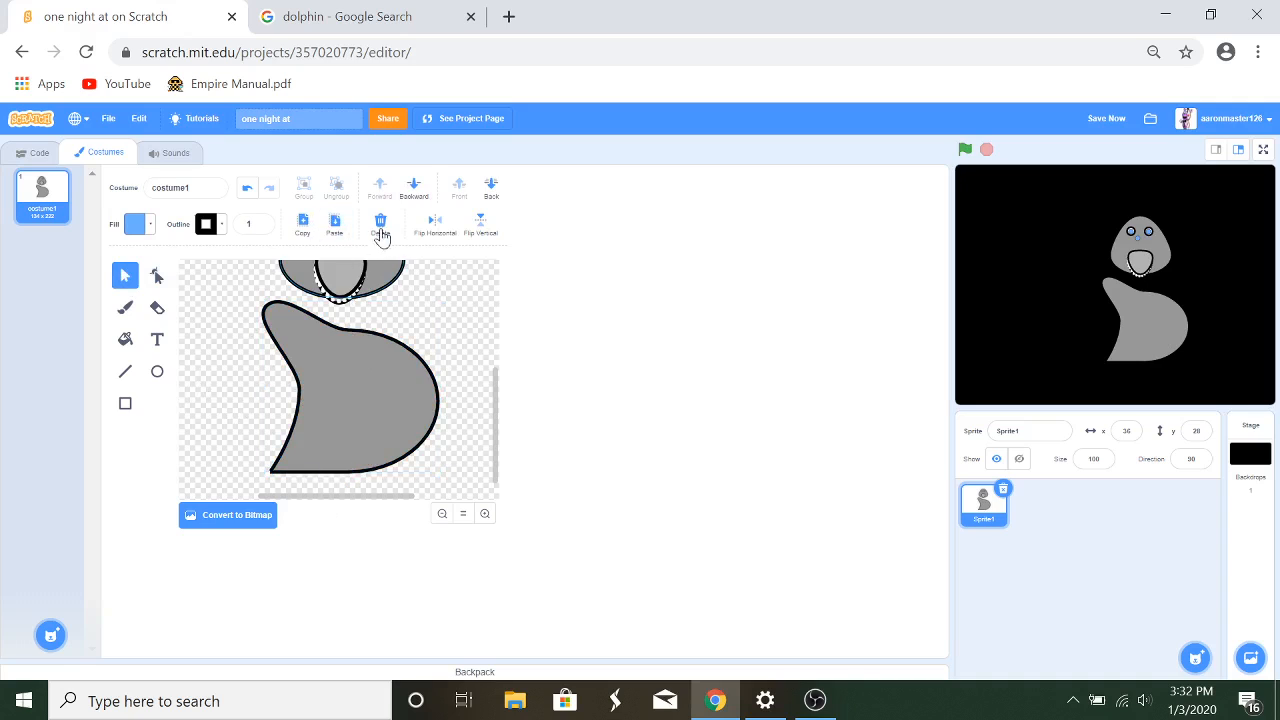
pyautogui.click(380, 223)
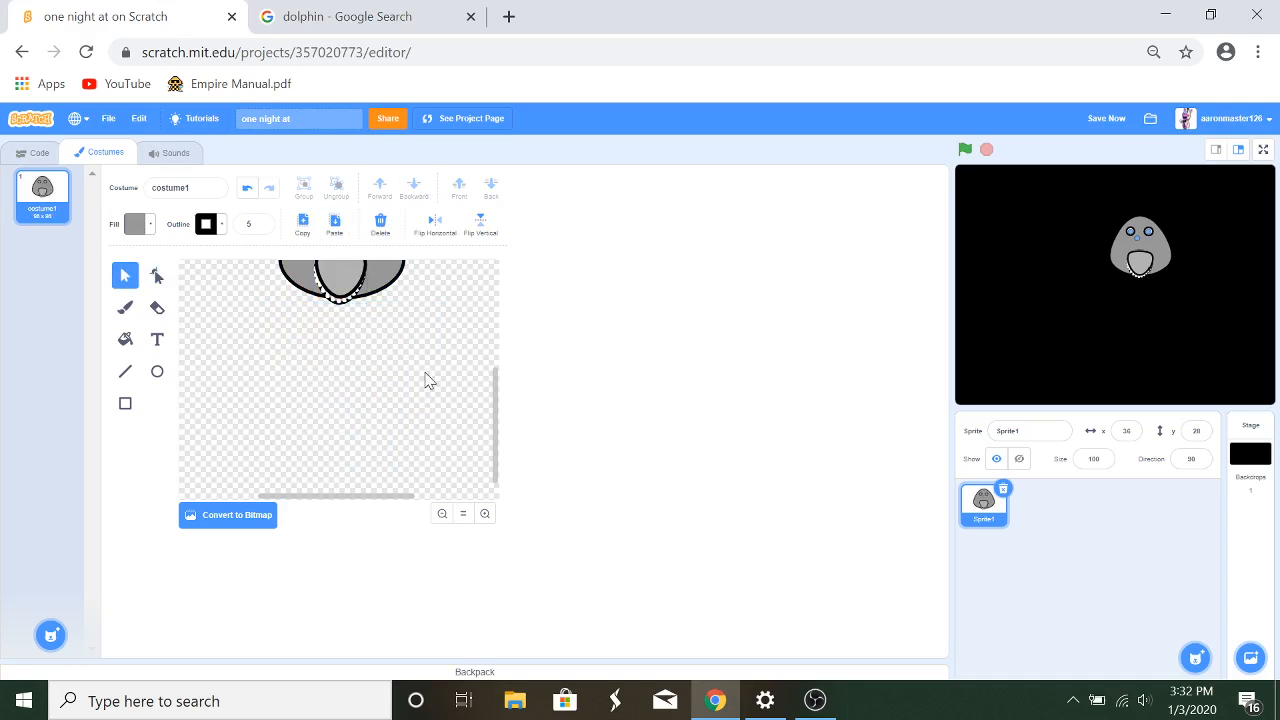
pyautogui.scroll(5, 416, 463)
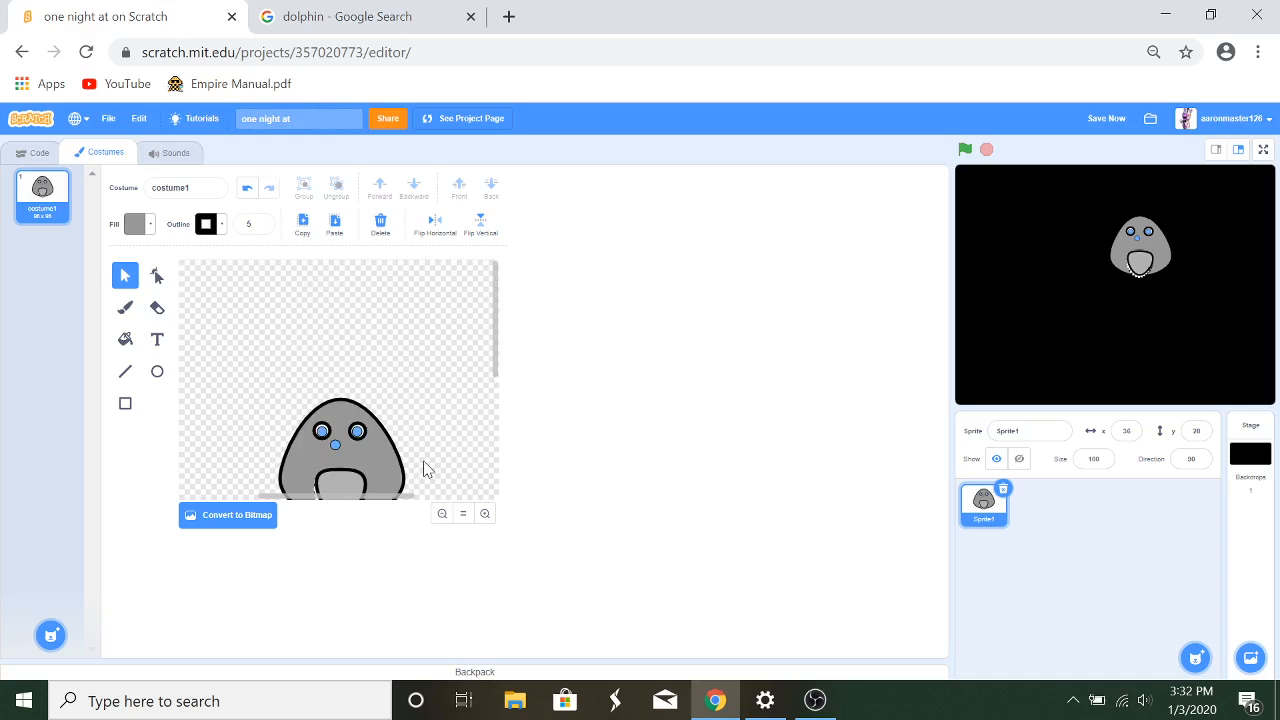
pyautogui.click(335, 444)
pyautogui.click(380, 222)
# Step: Draw an upright rectangle below the head as the body and fill it with the grey sampled from the head
pyautogui.scroll(-2, 370, 460)
pyautogui.scroll(-3, 370, 460)
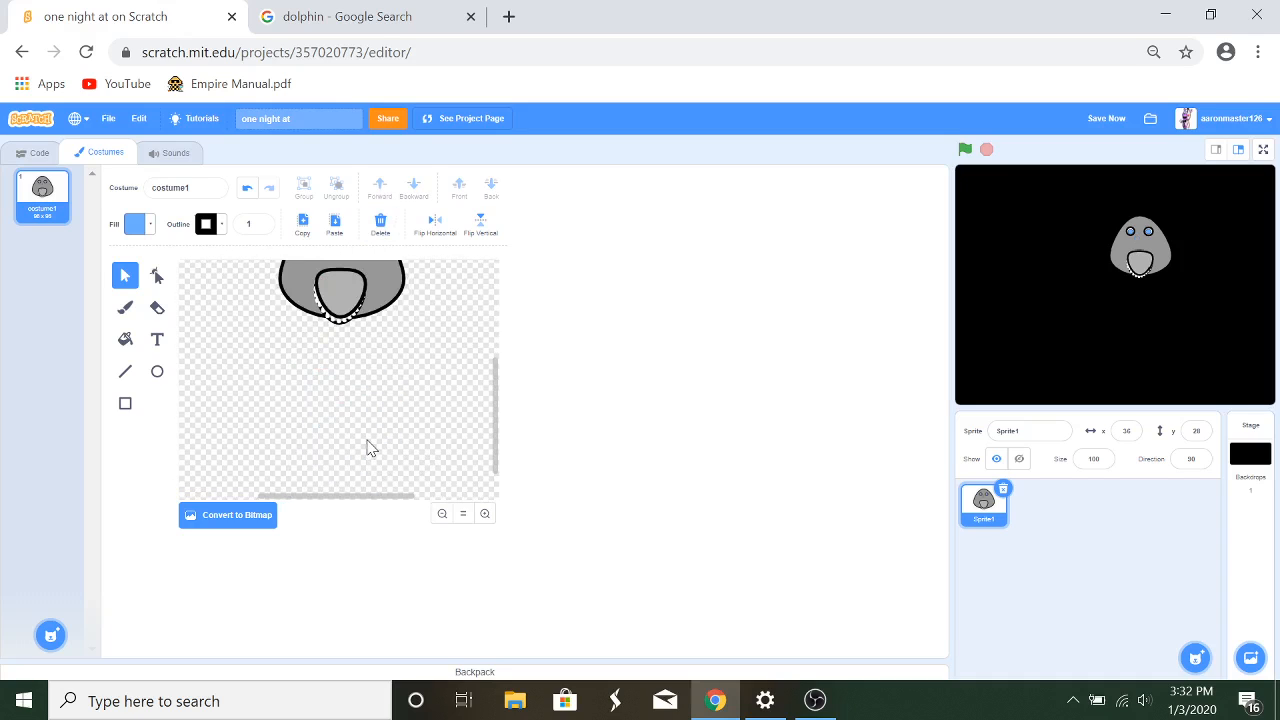
pyautogui.click(125, 404)
pyautogui.moveTo(289, 335); pyautogui.dragTo(401, 461)
pyautogui.click(138, 224)
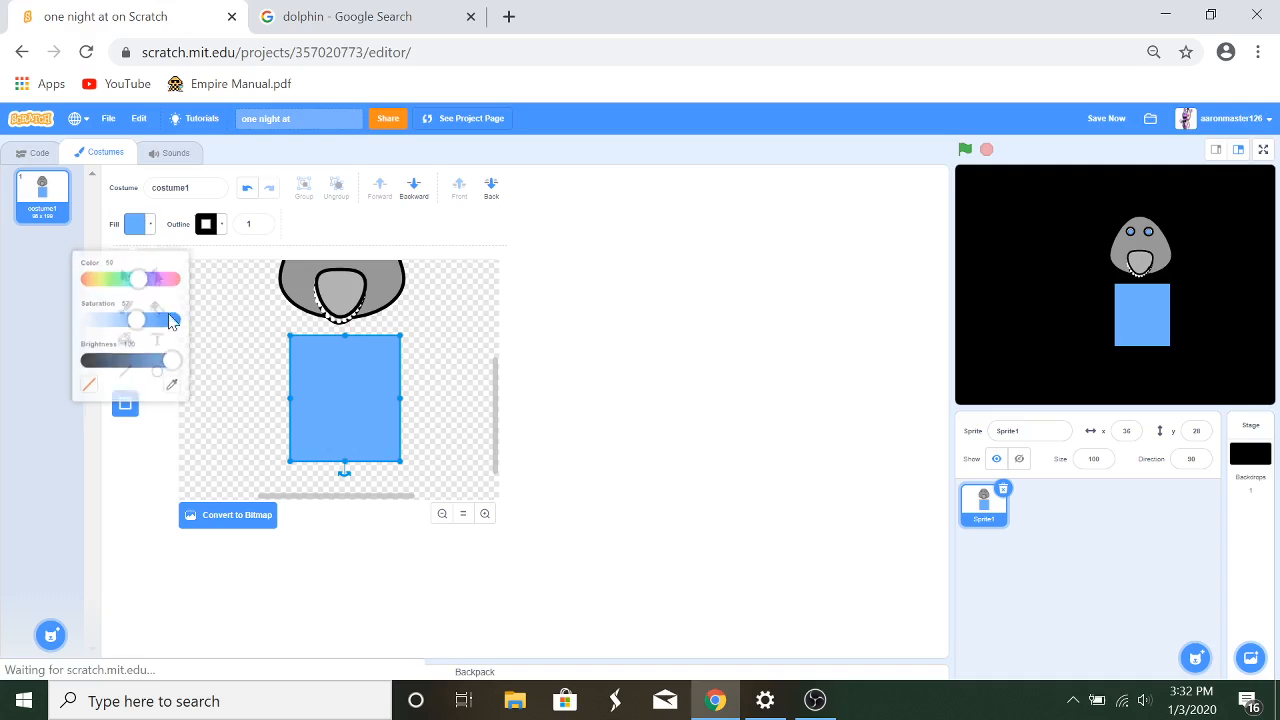
pyautogui.click(172, 375)
pyautogui.click(386, 274)
pyautogui.click(297, 389)
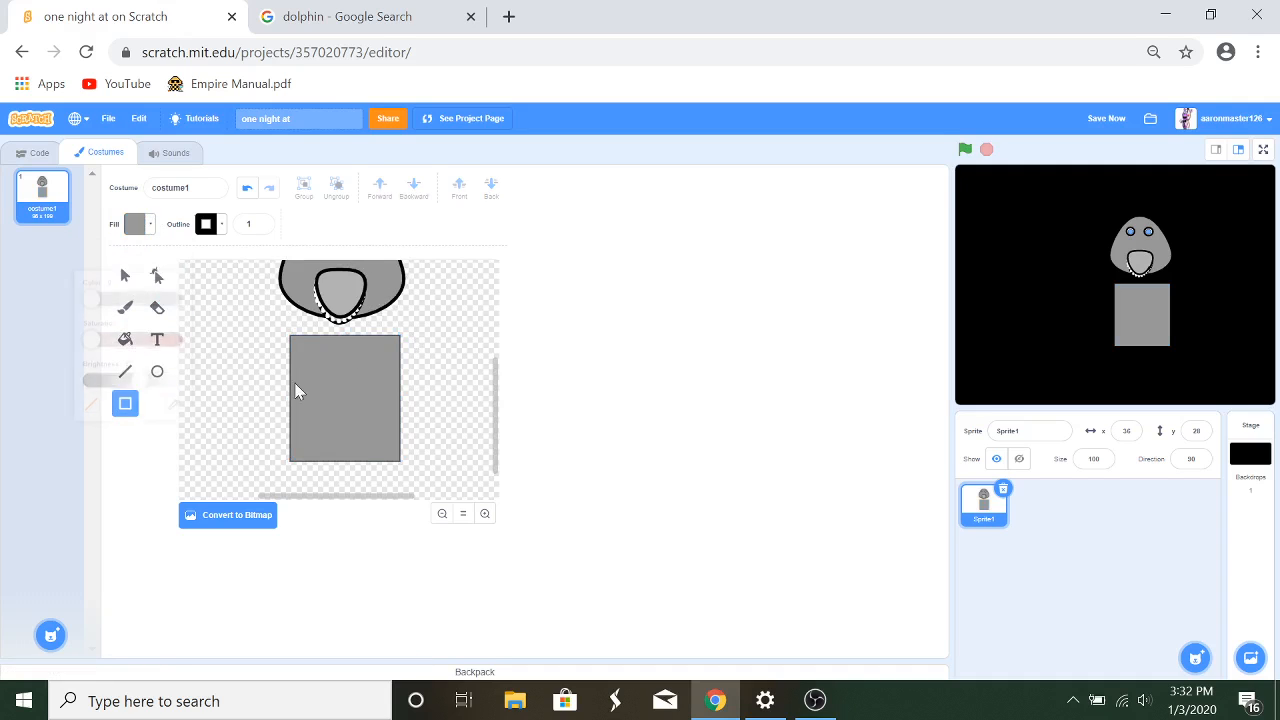
# Step: Curve the grey rectangle's two upper corners into rounded shoulders and position the body directly beneath the jaw
pyautogui.click(125, 275)
pyautogui.moveTo(331, 382); pyautogui.dragTo(327, 376)
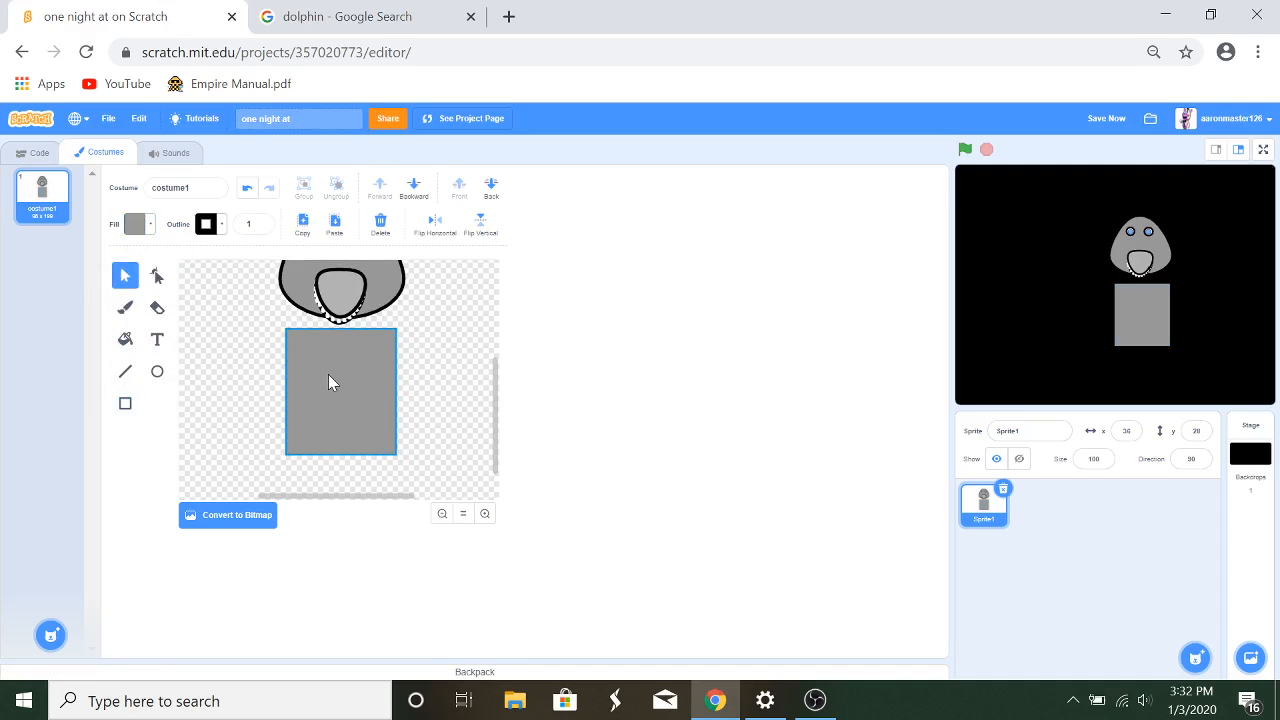
pyautogui.click(157, 277)
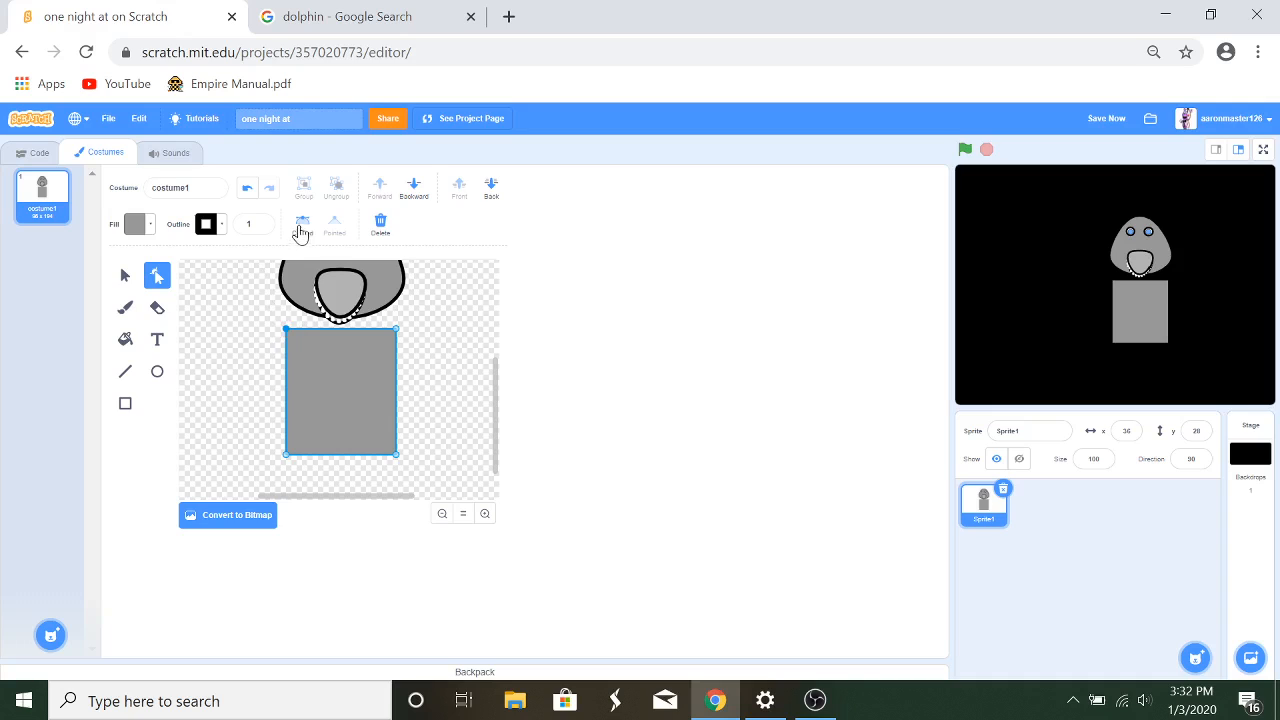
pyautogui.click(302, 224)
pyautogui.click(397, 330)
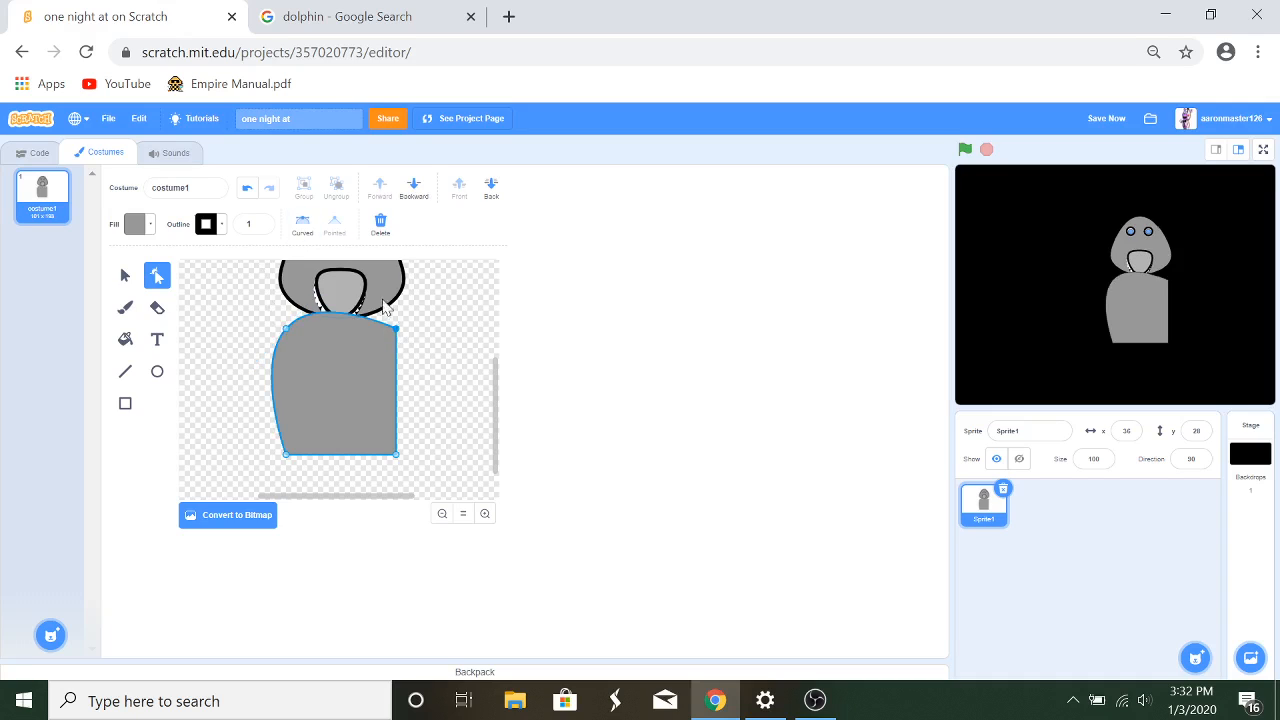
pyautogui.click(302, 224)
pyautogui.click(125, 279)
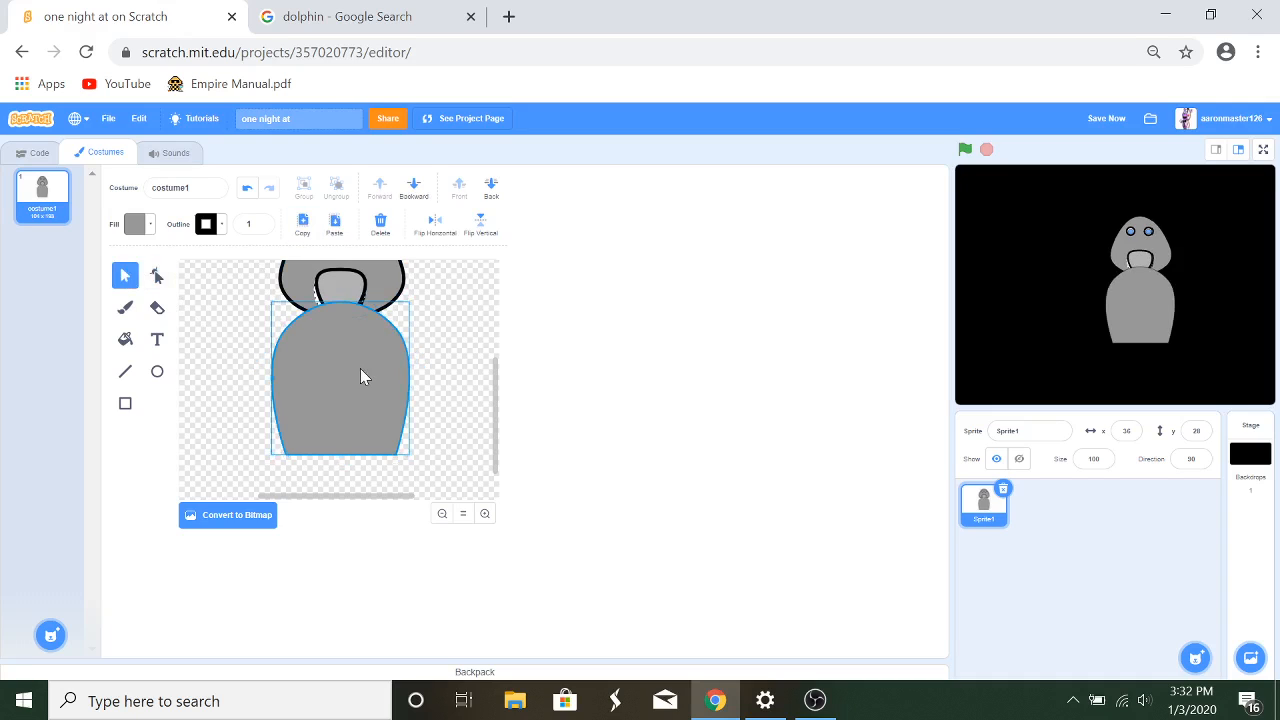
pyautogui.moveTo(361, 370)
pyautogui.mouseDown()
pyautogui.moveTo(360, 403)
pyautogui.moveTo(358, 391)
pyautogui.mouseUp()
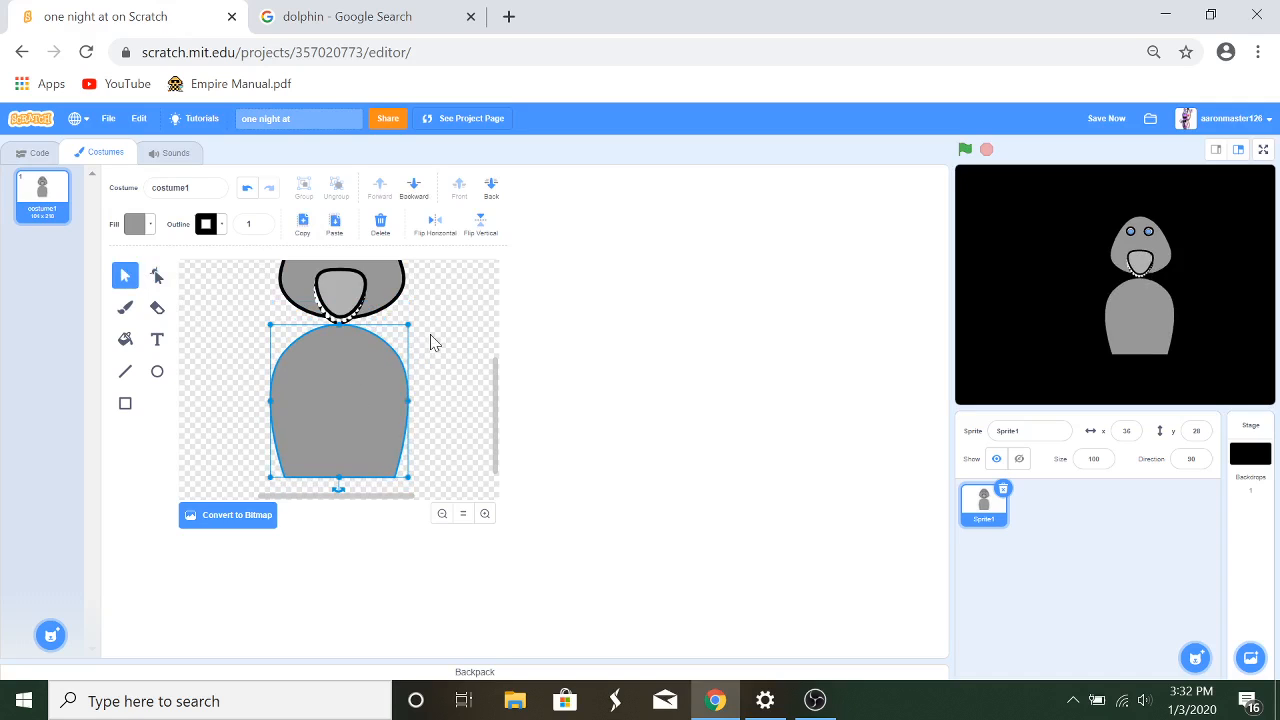
pyautogui.click(436, 372)
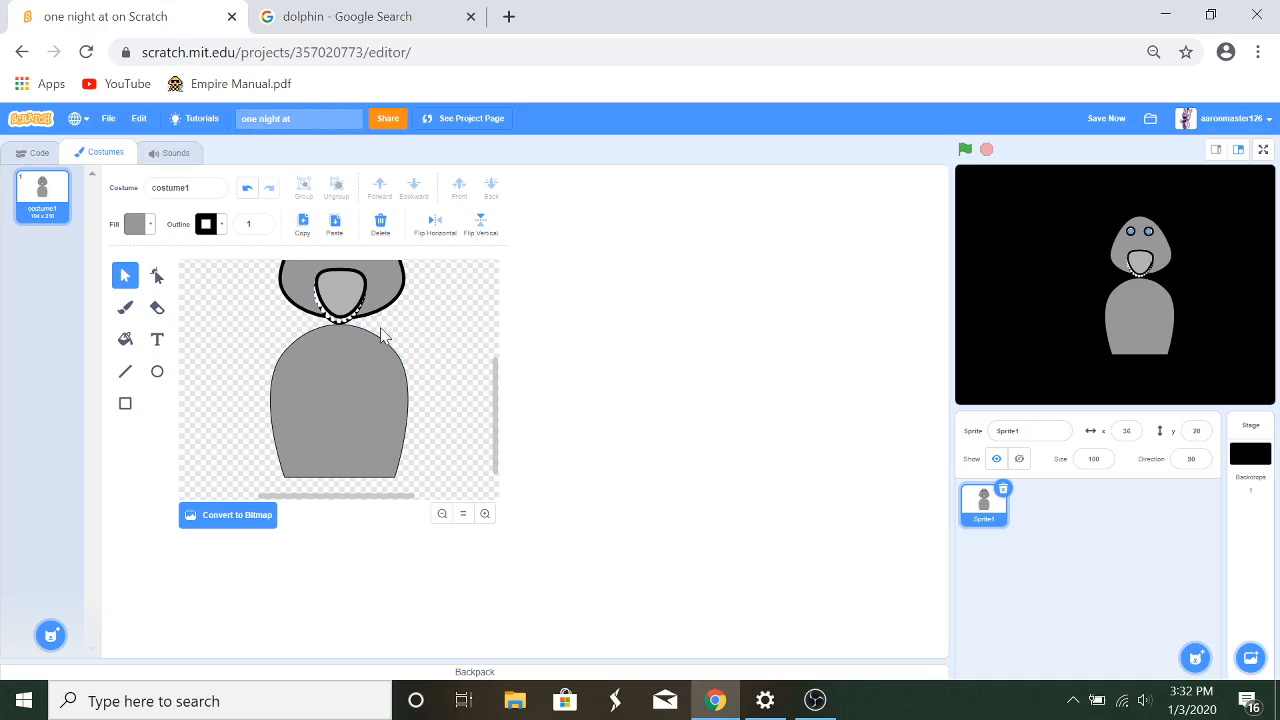
# Step: Duplicate the toothed jaw group and enlarge the copy over the body
pyautogui.click(335, 303)
pyautogui.click(302, 224)
pyautogui.click(335, 224)
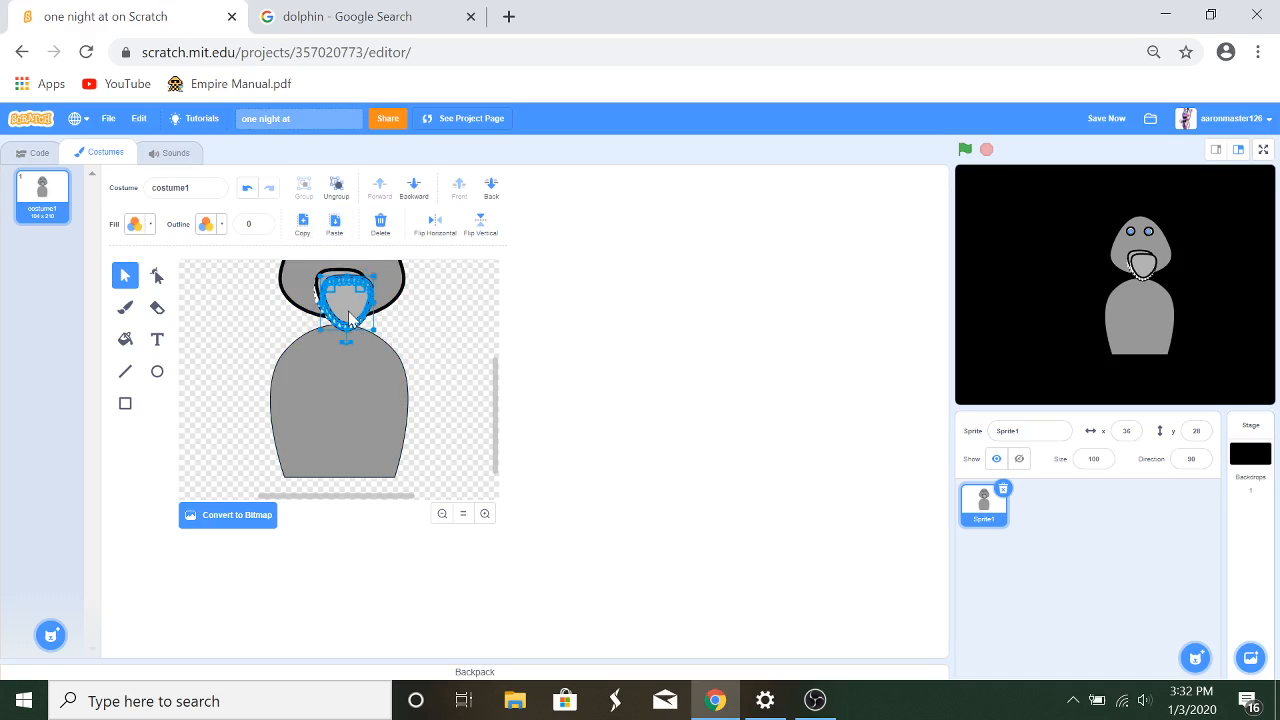
pyautogui.moveTo(350, 318); pyautogui.dragTo(310, 450)
pyautogui.moveTo(331, 407); pyautogui.dragTo(441, 304)
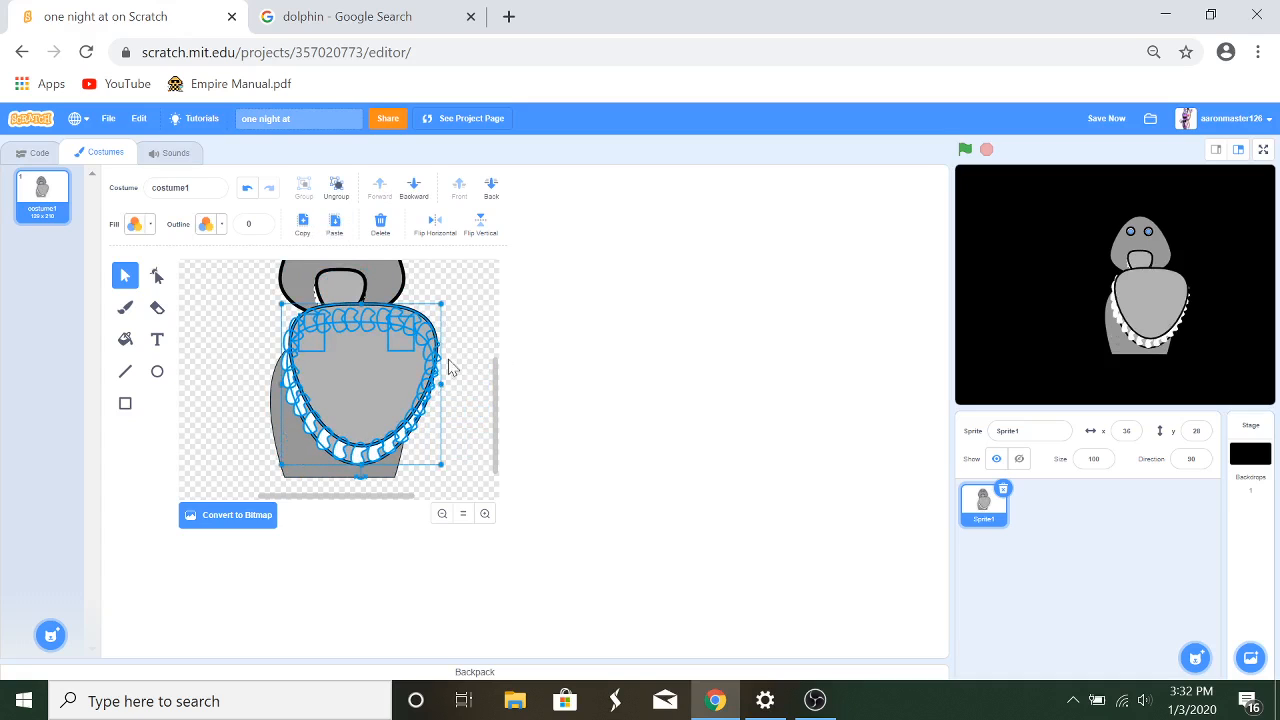
# Step: Ungroup the enlarged jaw copy and delete its jaw plate and teeth, keeping the two dark joint rectangles
pyautogui.click(449, 368)
pyautogui.click(355, 407)
pyautogui.click(332, 186)
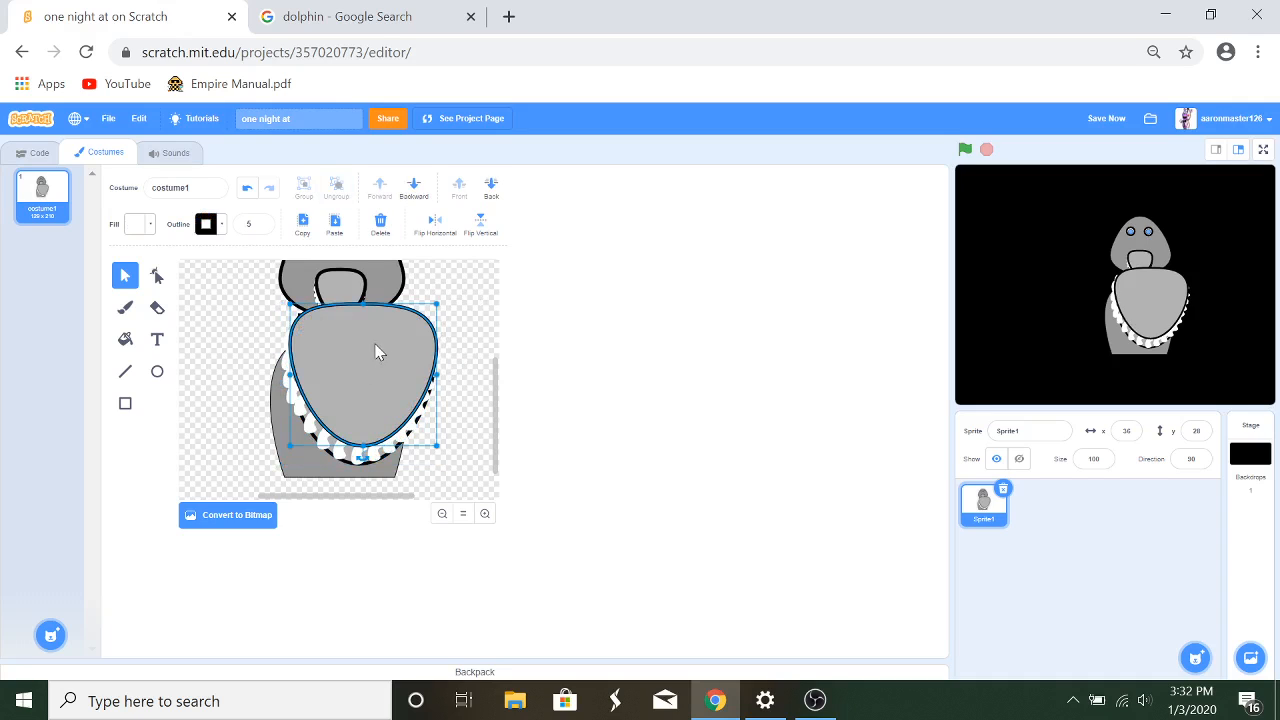
pyautogui.press('Delete')
pyautogui.click(336, 372)
pyautogui.press('Delete')
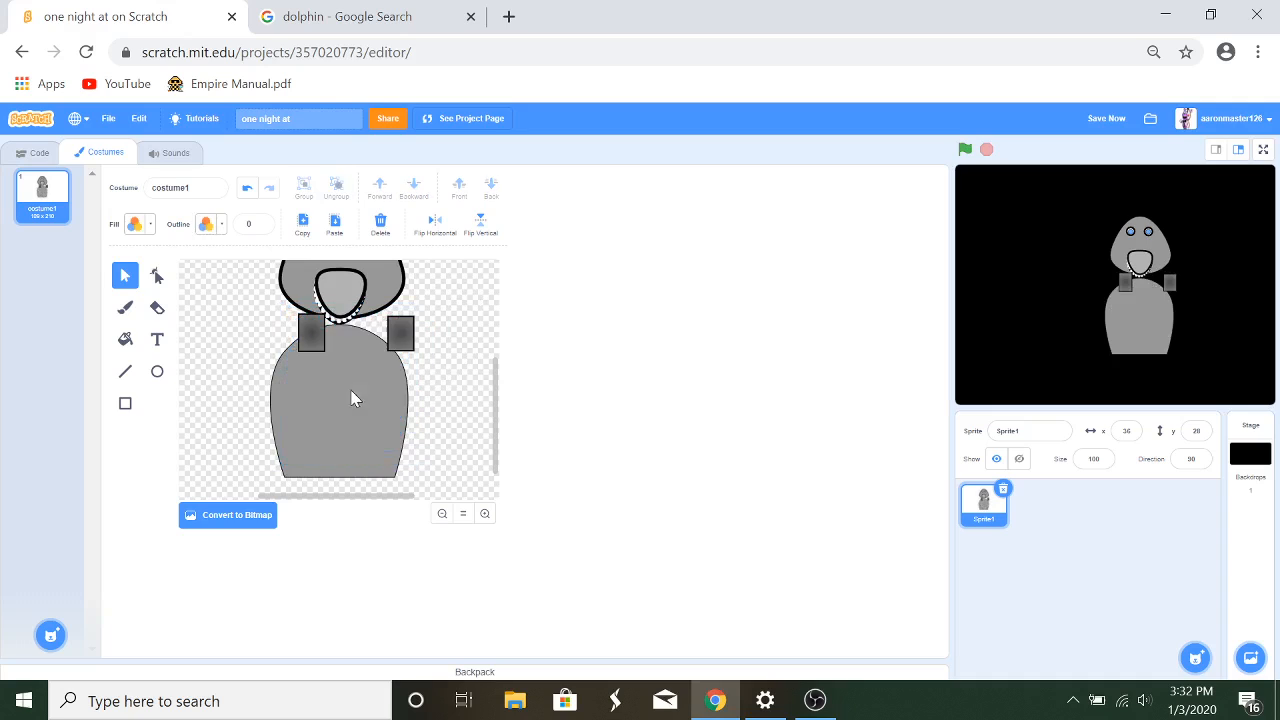
# Step: Separate the two joint rectangles, delete one, and enlarge the other as a neck placed behind the head and body
pyautogui.click(312, 346)
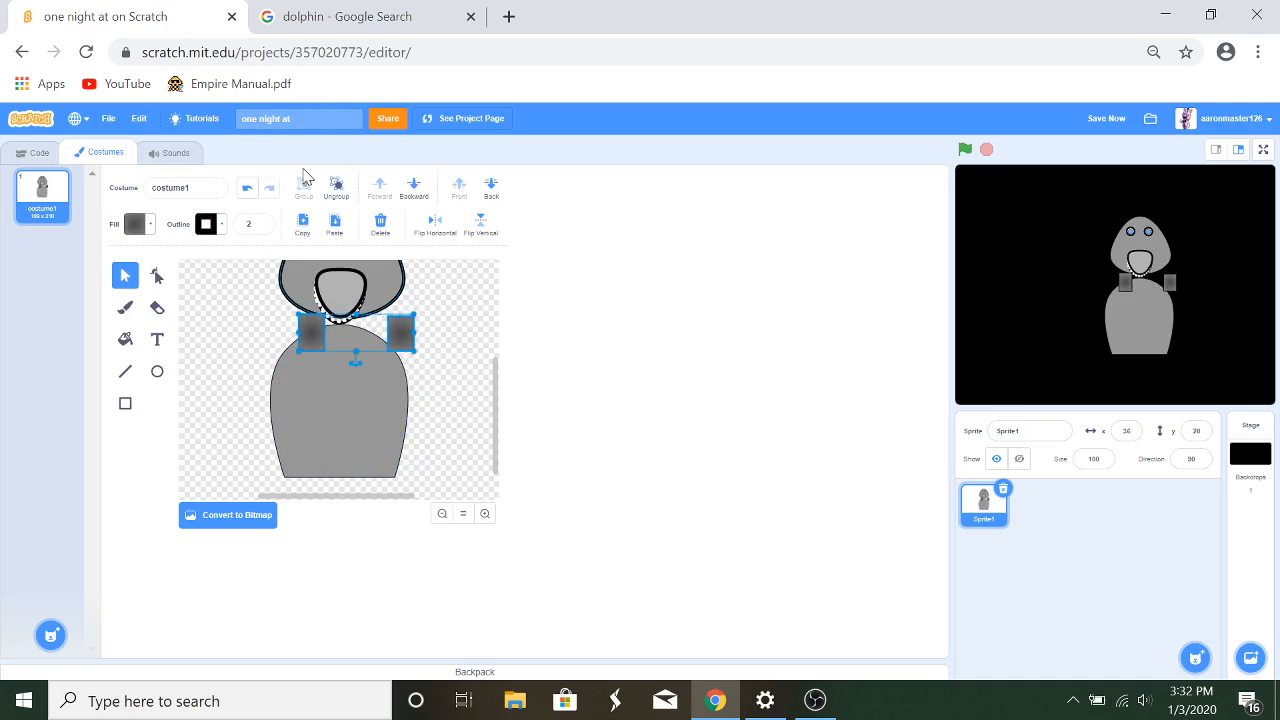
pyautogui.click(338, 201)
pyautogui.click(437, 335)
pyautogui.moveTo(394, 342); pyautogui.dragTo(420, 334)
pyautogui.click(381, 226)
pyautogui.moveTo(400, 380); pyautogui.dragTo(347, 331)
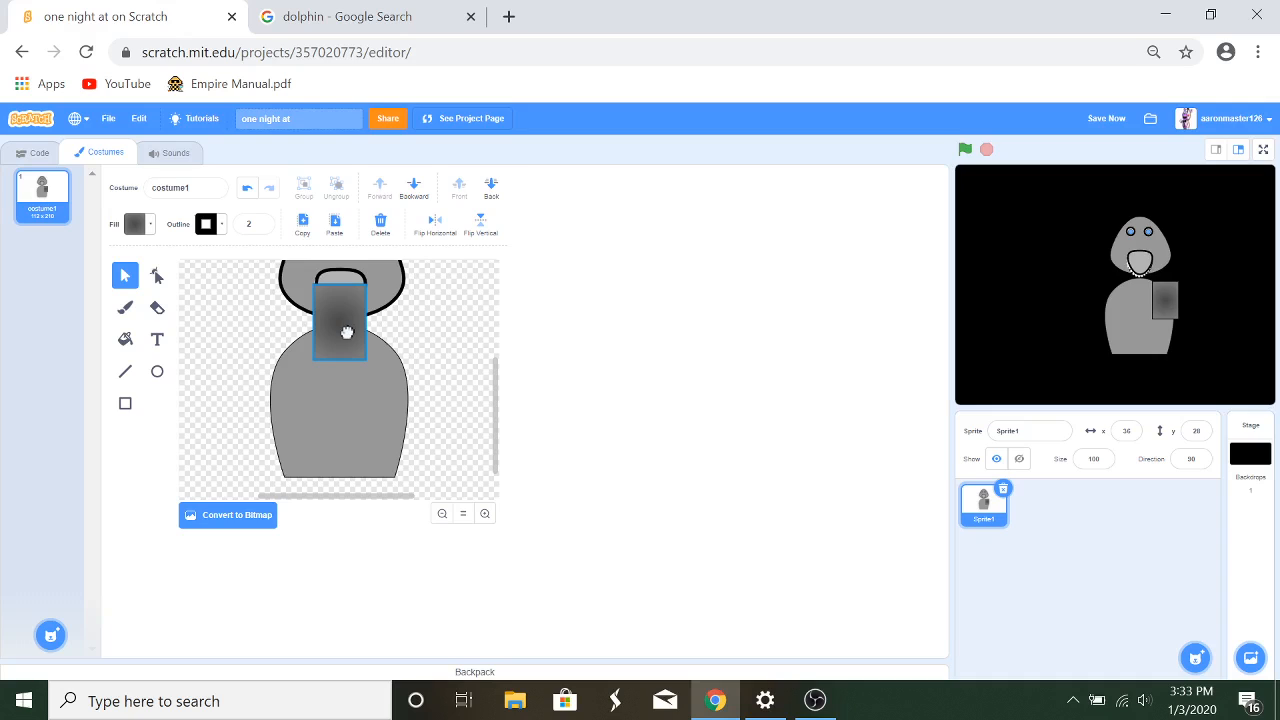
pyautogui.click(491, 184)
pyautogui.click(443, 342)
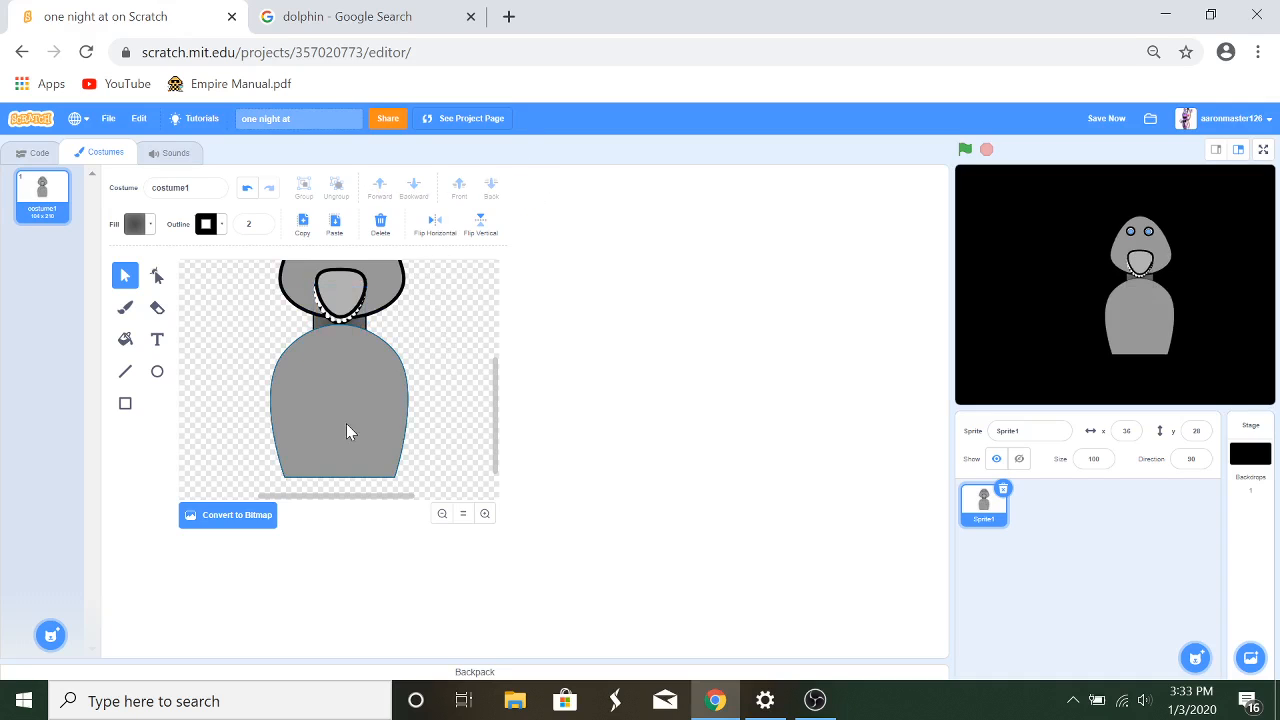
# Step: Move the whole dolphin figure up so its head sits near the canvas's upper edge
pyautogui.scroll(2, 430, 388)
pyautogui.scroll(-2, 437, 419)
pyautogui.scroll(-1, 360, 375)
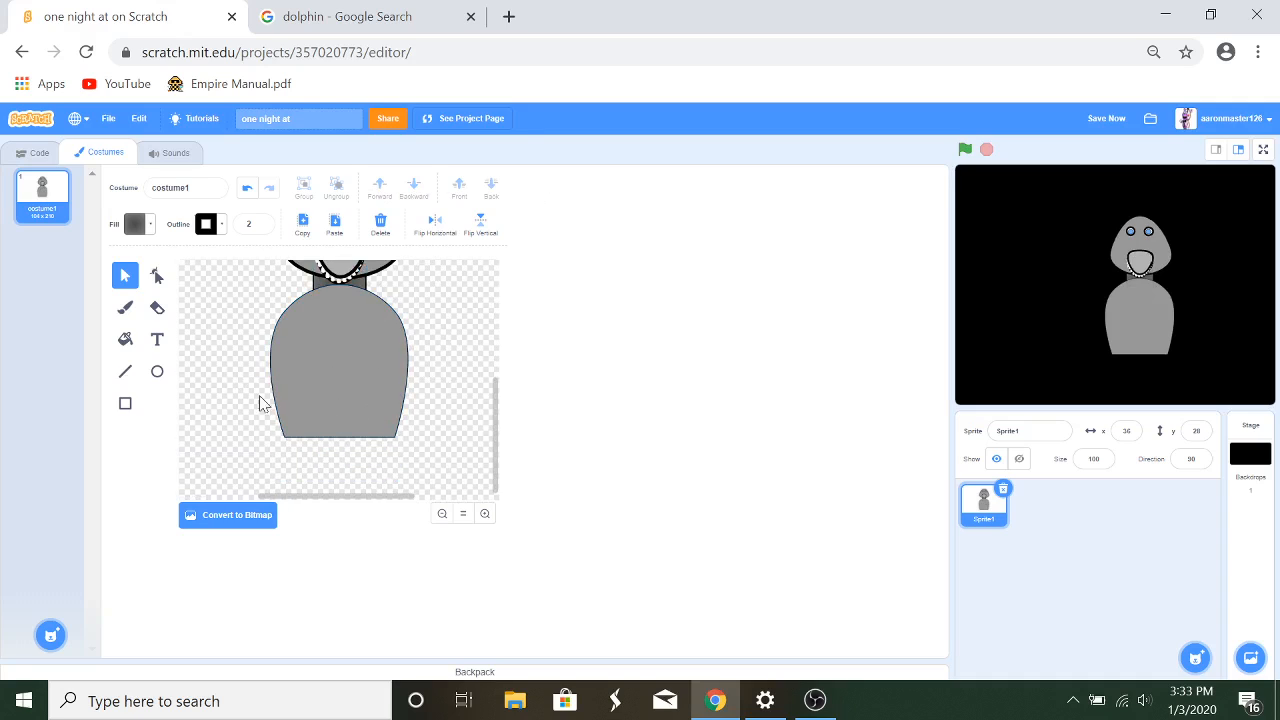
pyautogui.scroll(2, 260, 403)
pyautogui.scroll(-2, 385, 473)
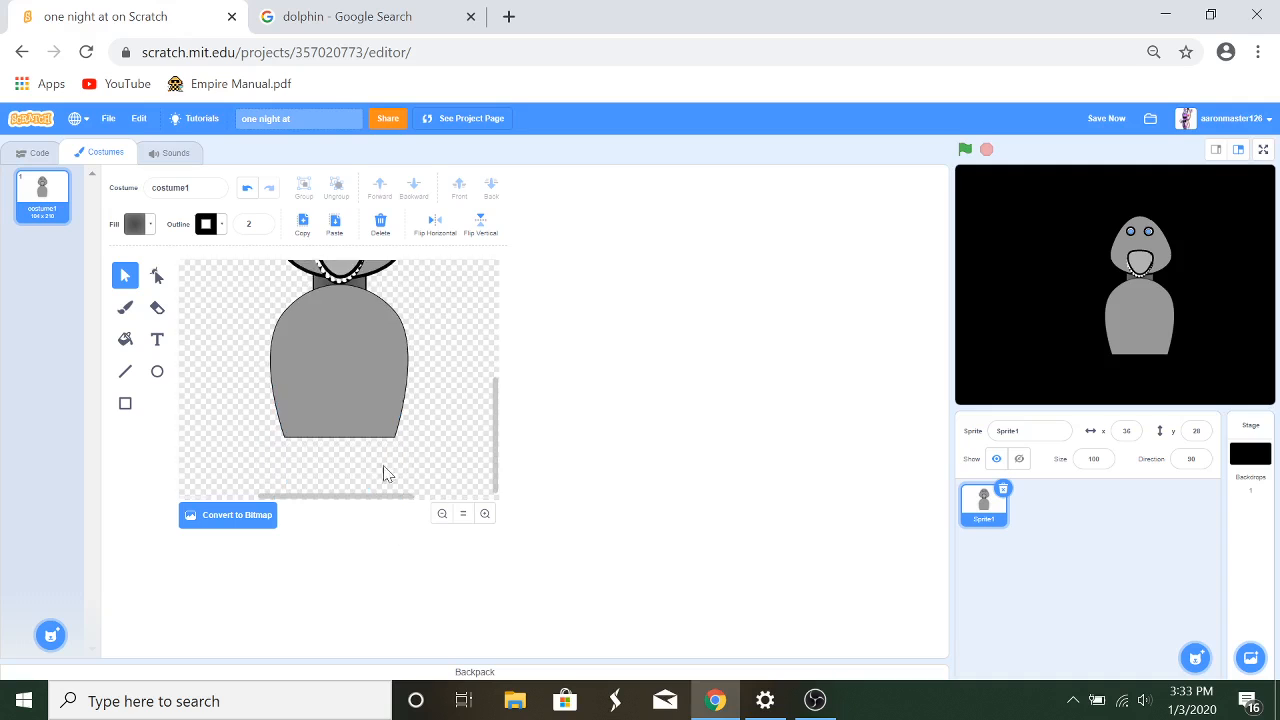
pyautogui.click(442, 515)
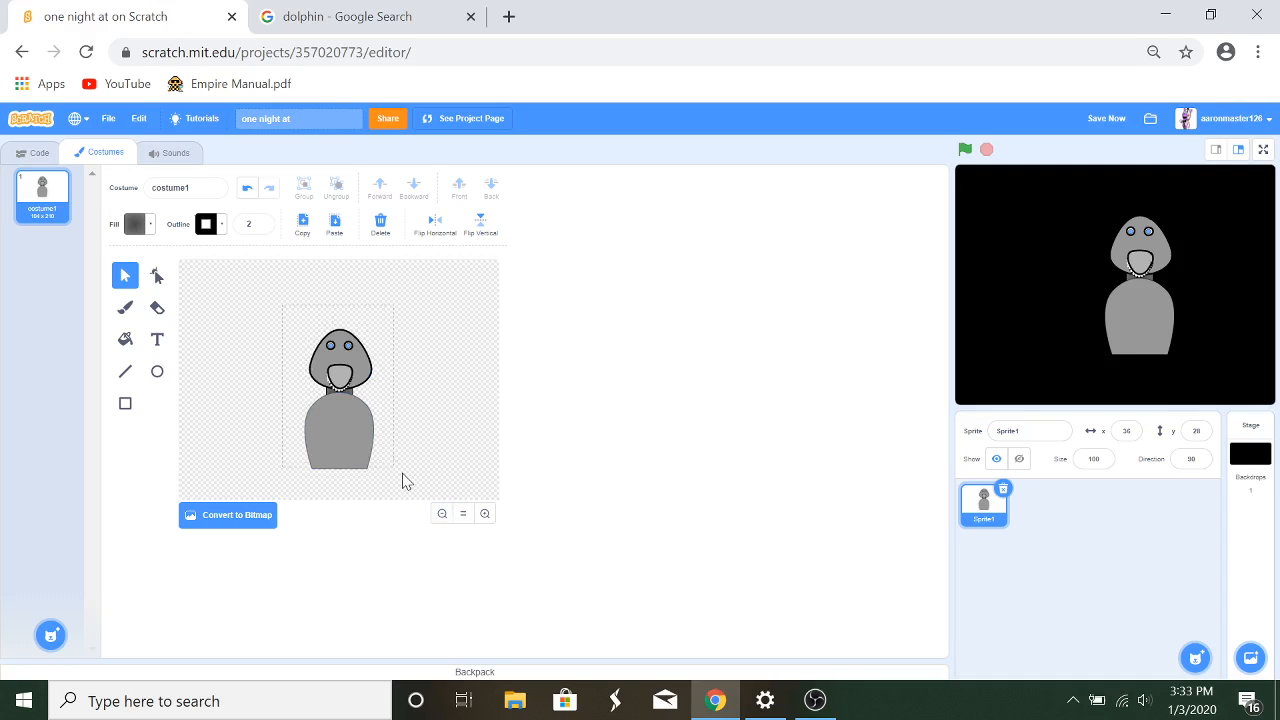
pyautogui.moveTo(349, 449); pyautogui.dragTo(342, 398)
pyautogui.click(423, 417)
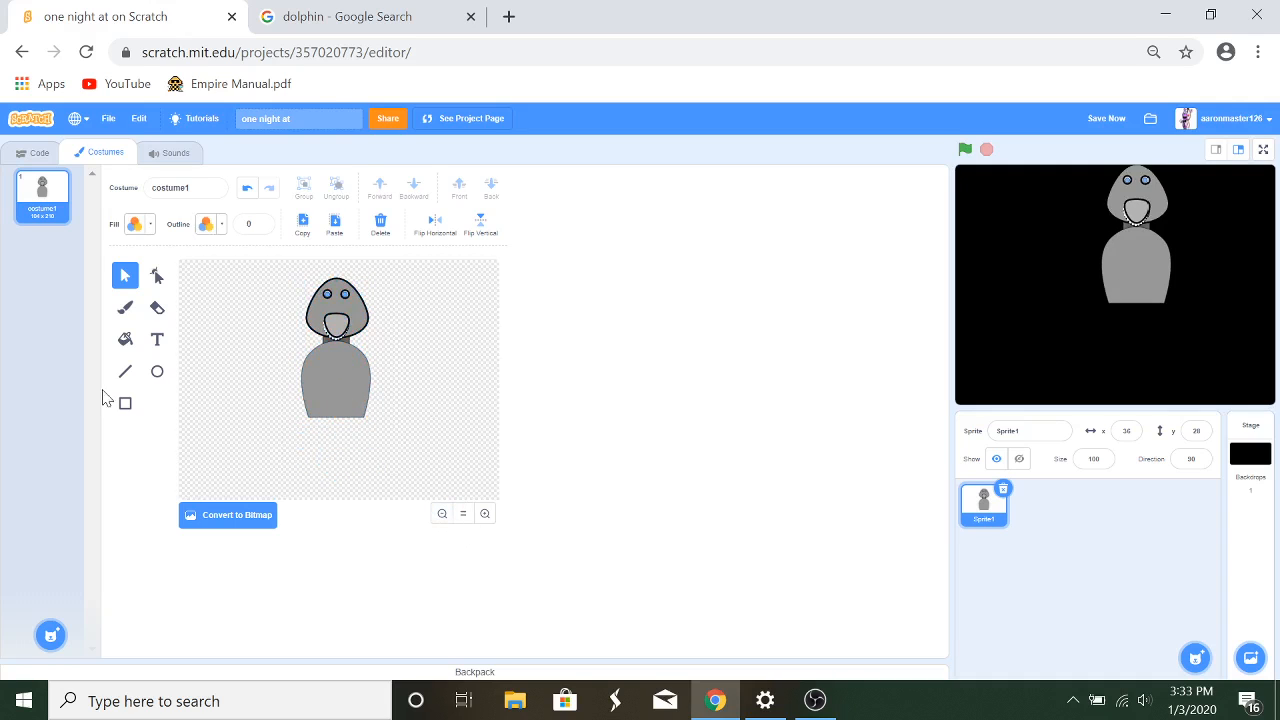
# Step: Draw a small horizontal ellipse left of the body and fill it with the grey sampled from the body
pyautogui.click(158, 378)
pyautogui.moveTo(241, 366); pyautogui.dragTo(279, 387)
pyautogui.click(136, 224)
pyautogui.click(172, 385)
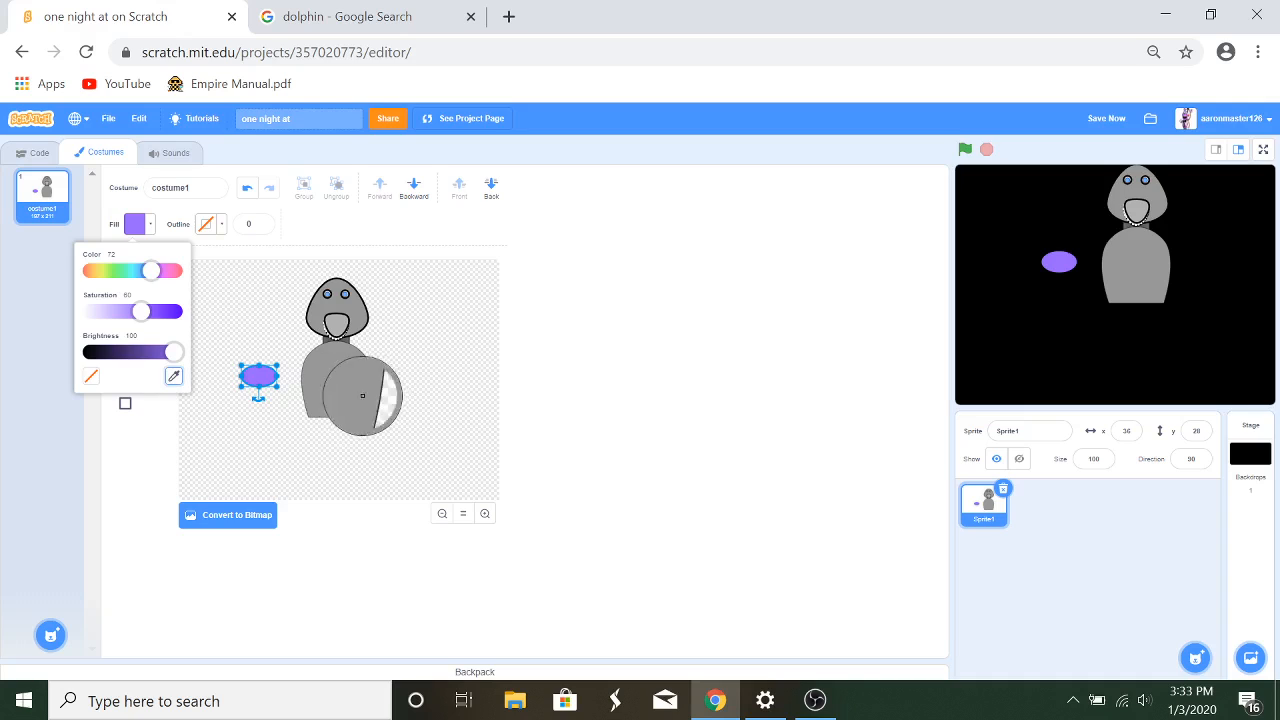
pyautogui.click(350, 378)
pyautogui.click(243, 471)
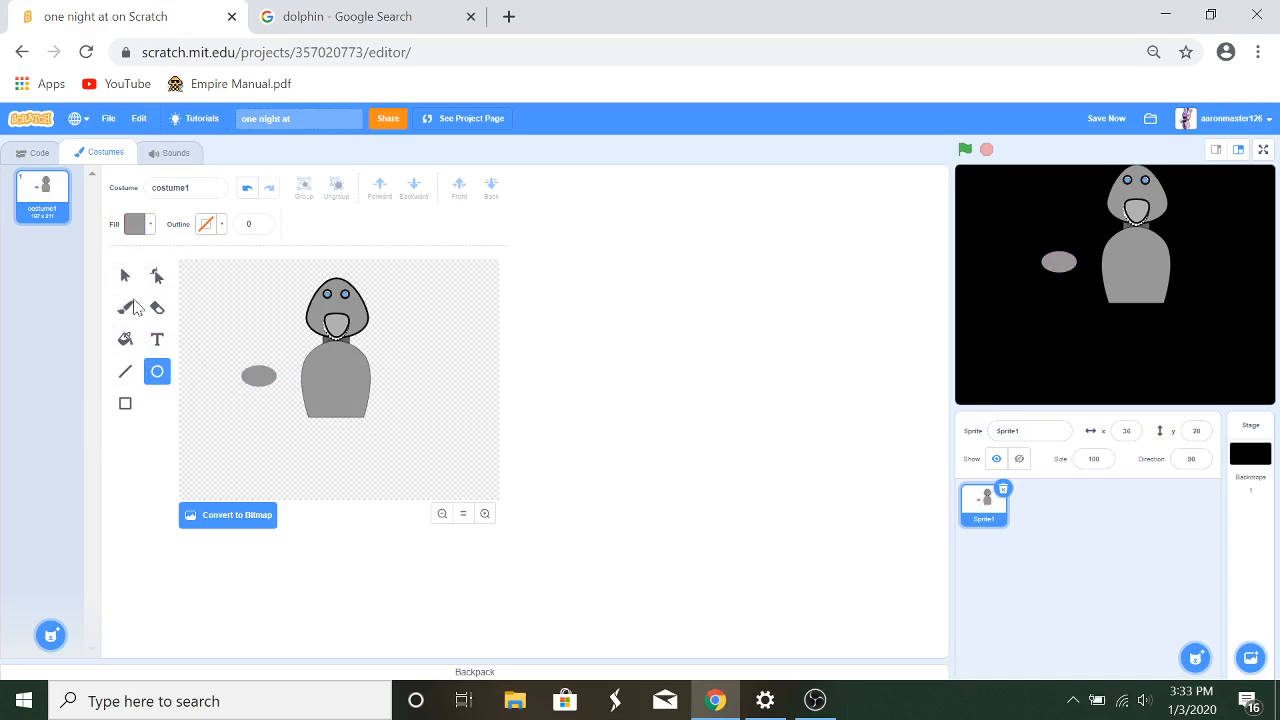
# Step: Give the small grey ellipse a black outline with a width of 5
pyautogui.click(125, 276)
pyautogui.click(253, 374)
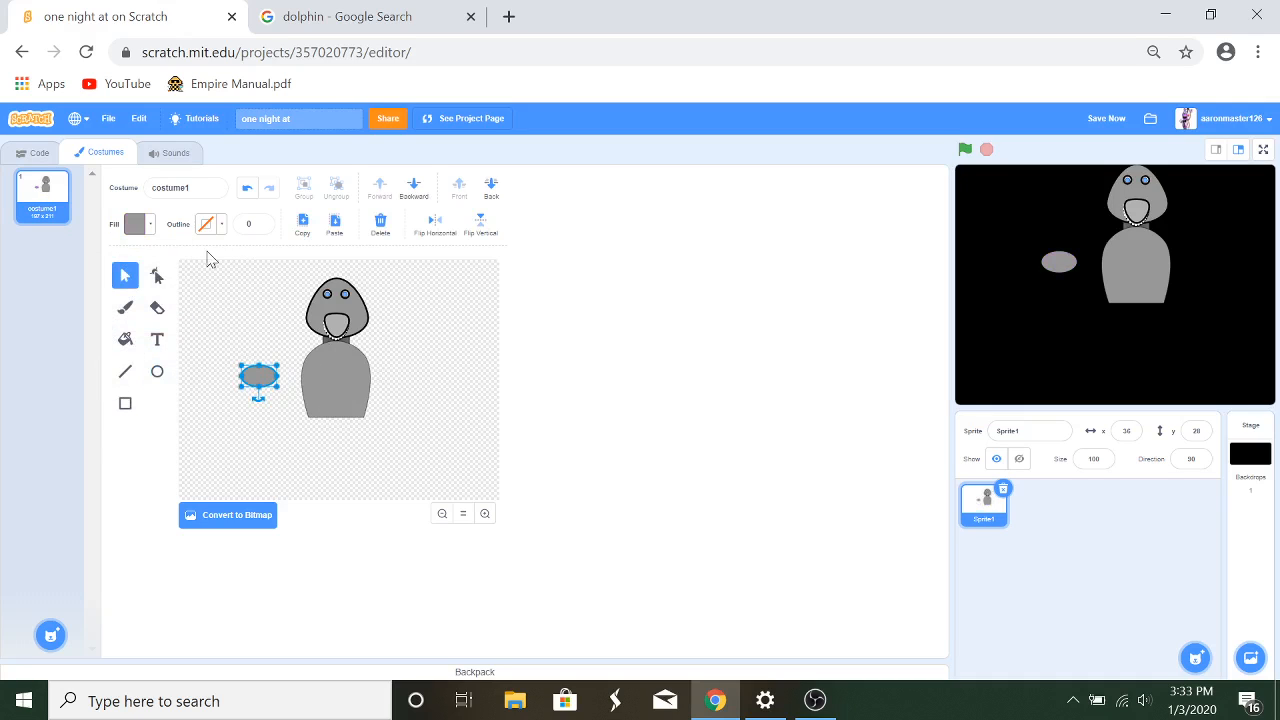
pyautogui.click(263, 222)
pyautogui.click(263, 222)
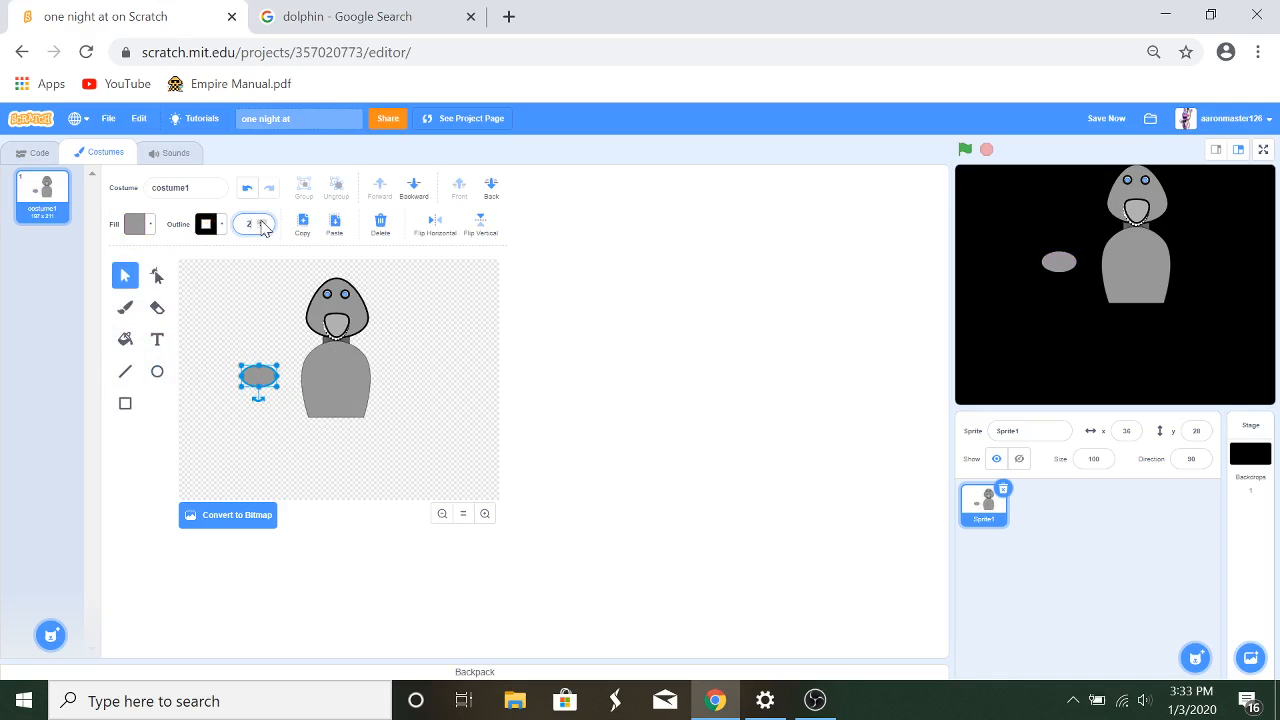
pyautogui.click(270, 430)
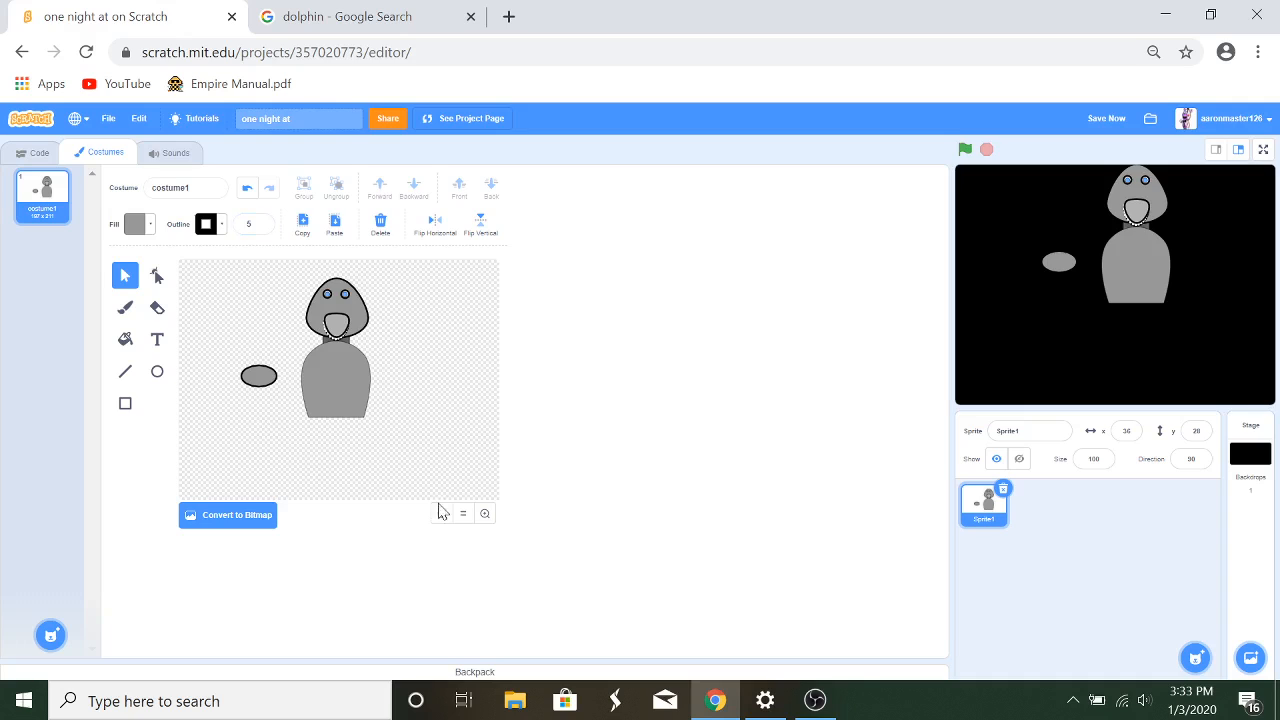
# Step: Set the body's black outline width to 5
pyautogui.doubleClick(485, 514)
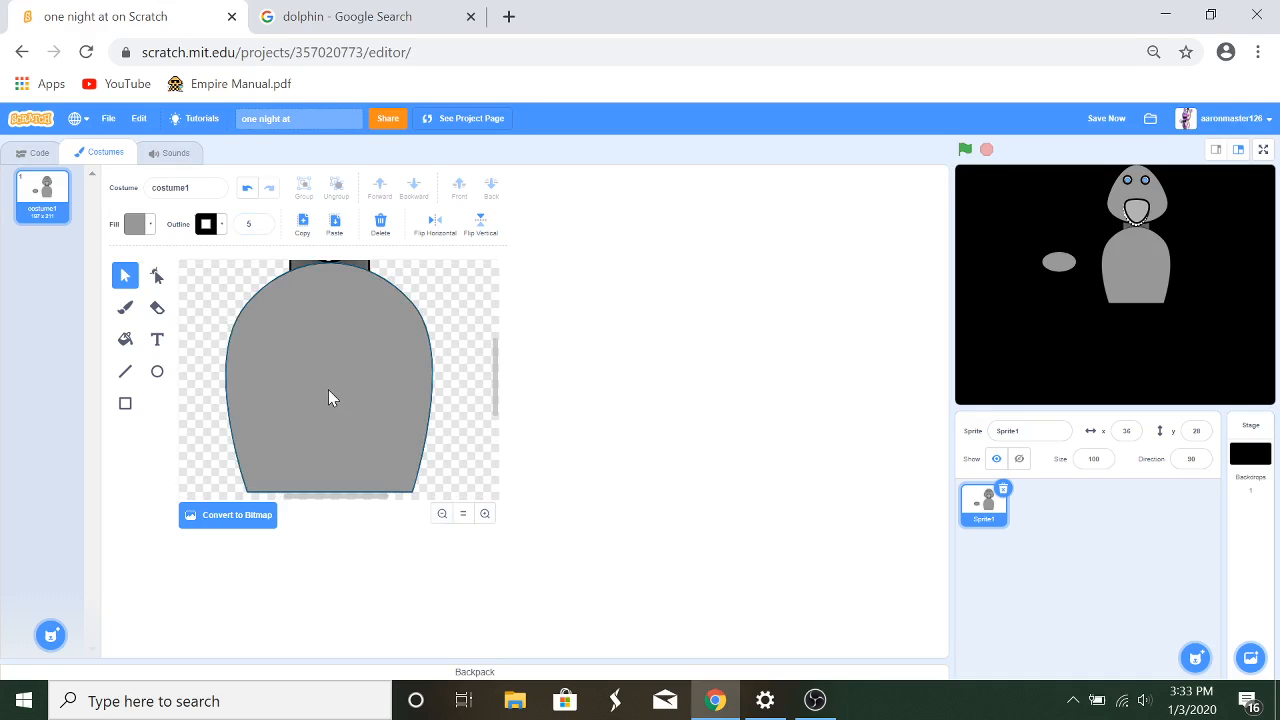
pyautogui.click(328, 389)
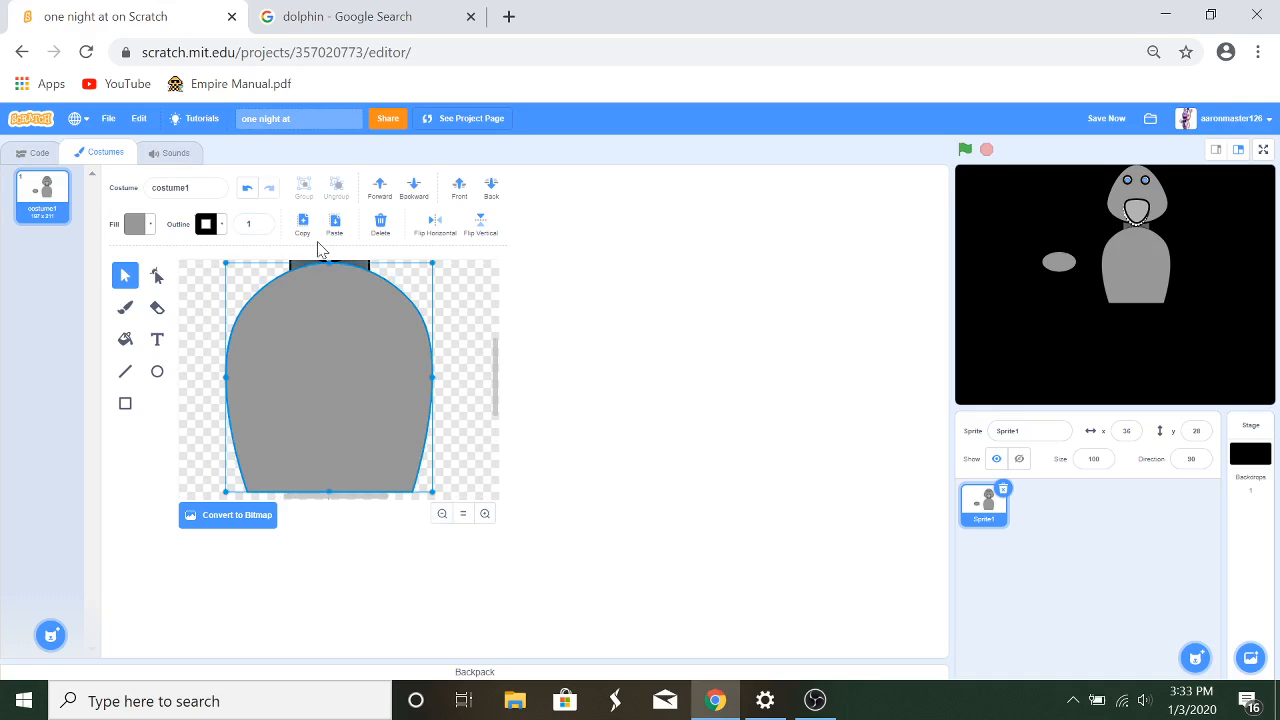
pyautogui.click(263, 222)
pyautogui.click(263, 222)
pyautogui.click(263, 222)
pyautogui.click(263, 222)
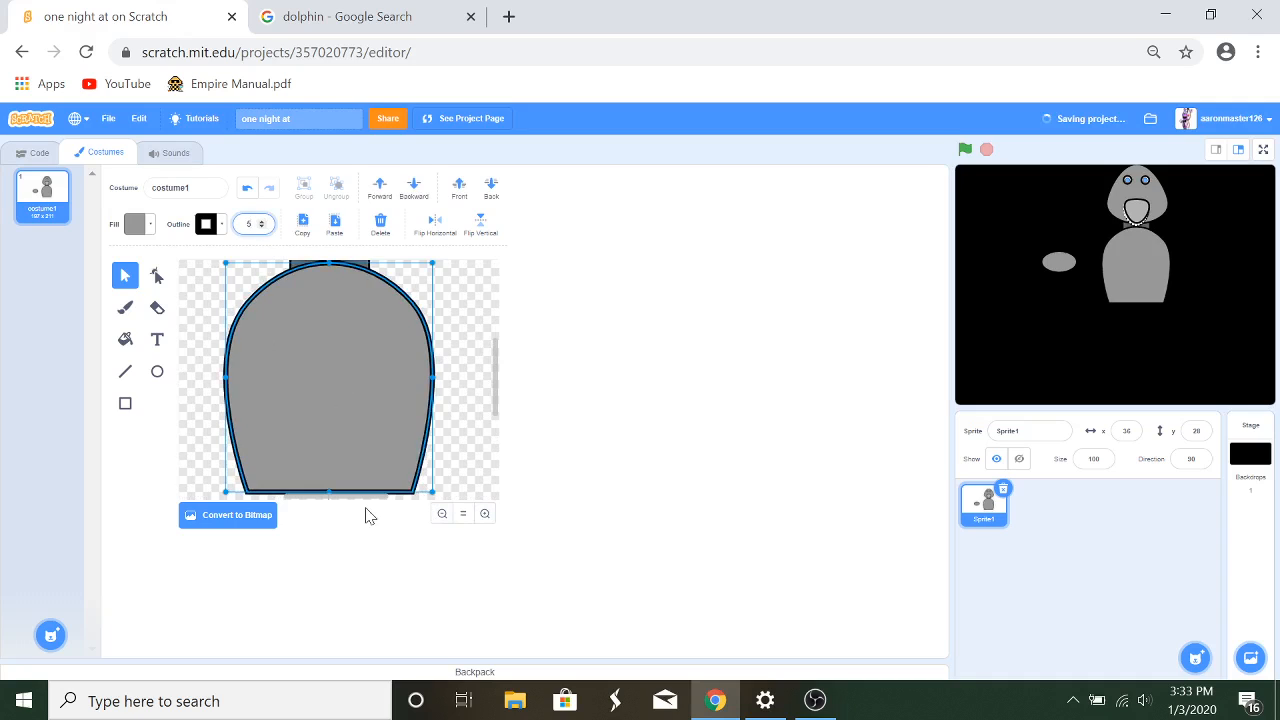
# Step: Try flattening the small ellipse by pulling its right and left points inward, and undo the left-point change
pyautogui.moveTo(369, 507); pyautogui.dragTo(288, 500)
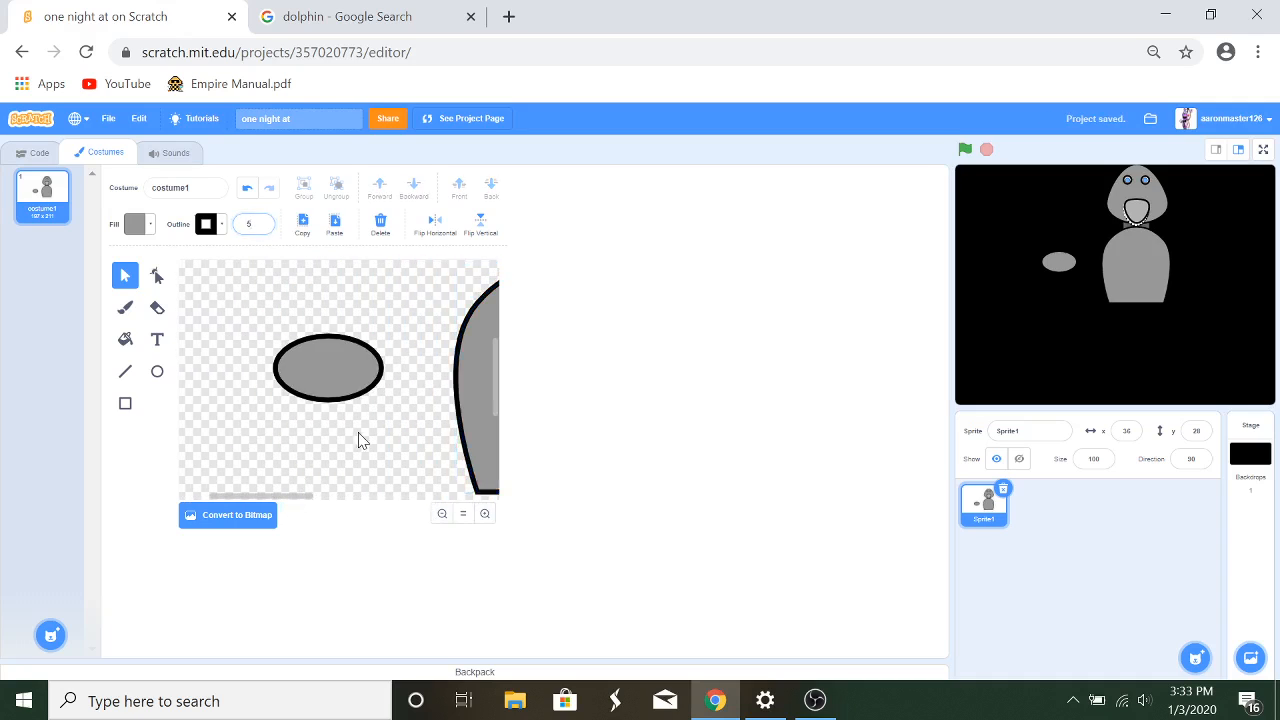
pyautogui.click(333, 368)
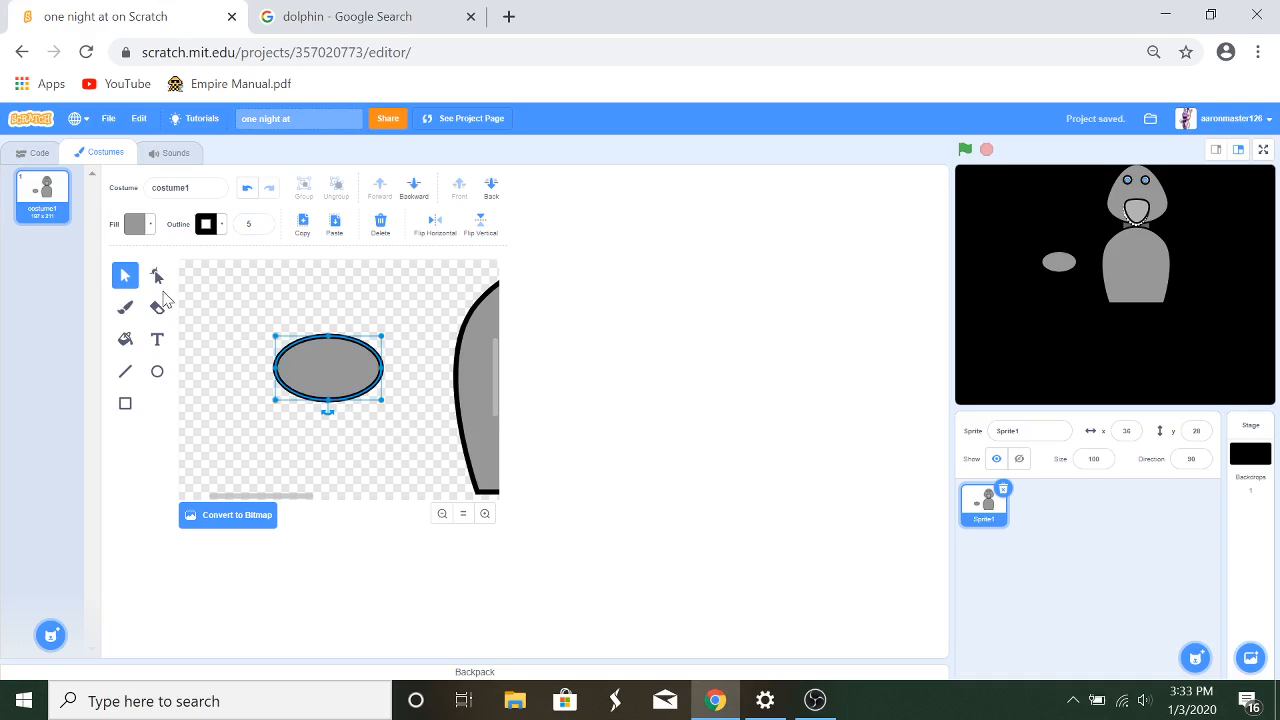
pyautogui.click(157, 277)
pyautogui.moveTo(381, 369); pyautogui.dragTo(355, 374)
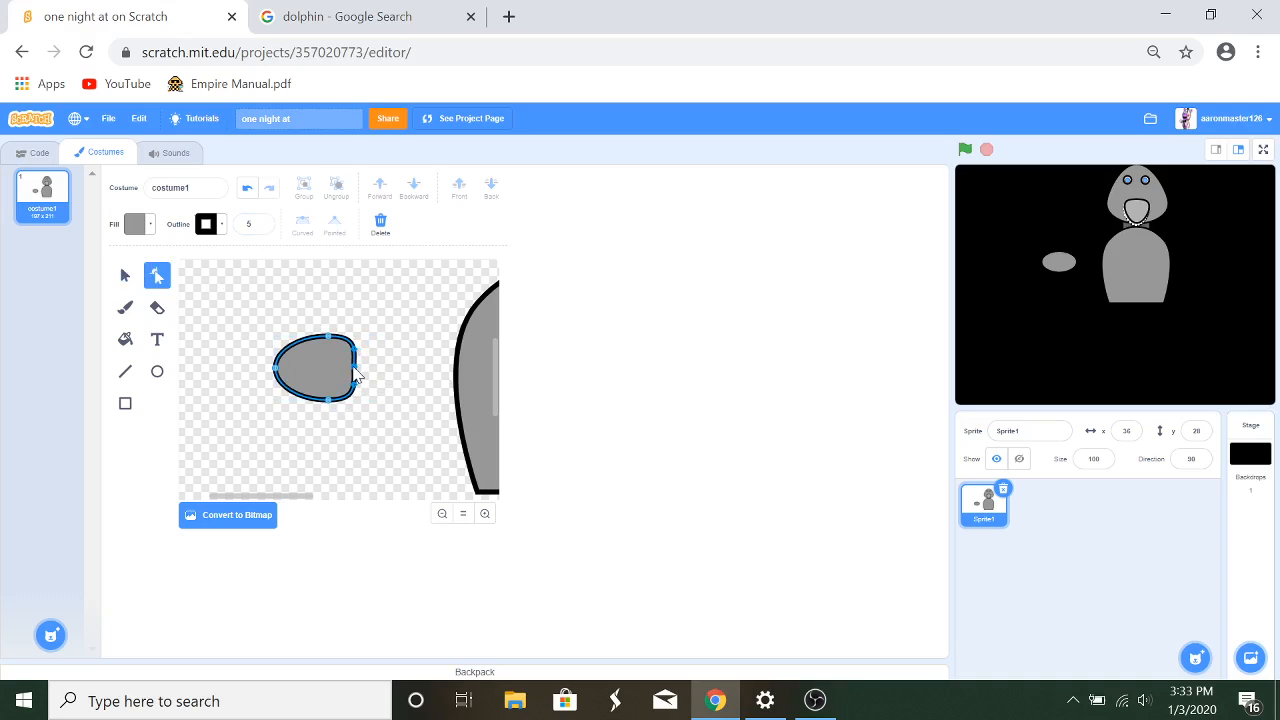
pyautogui.moveTo(278, 372)
pyautogui.mouseDown()
pyautogui.moveTo(245, 378)
pyautogui.moveTo(310, 376)
pyautogui.moveTo(294, 370)
pyautogui.mouseUp()
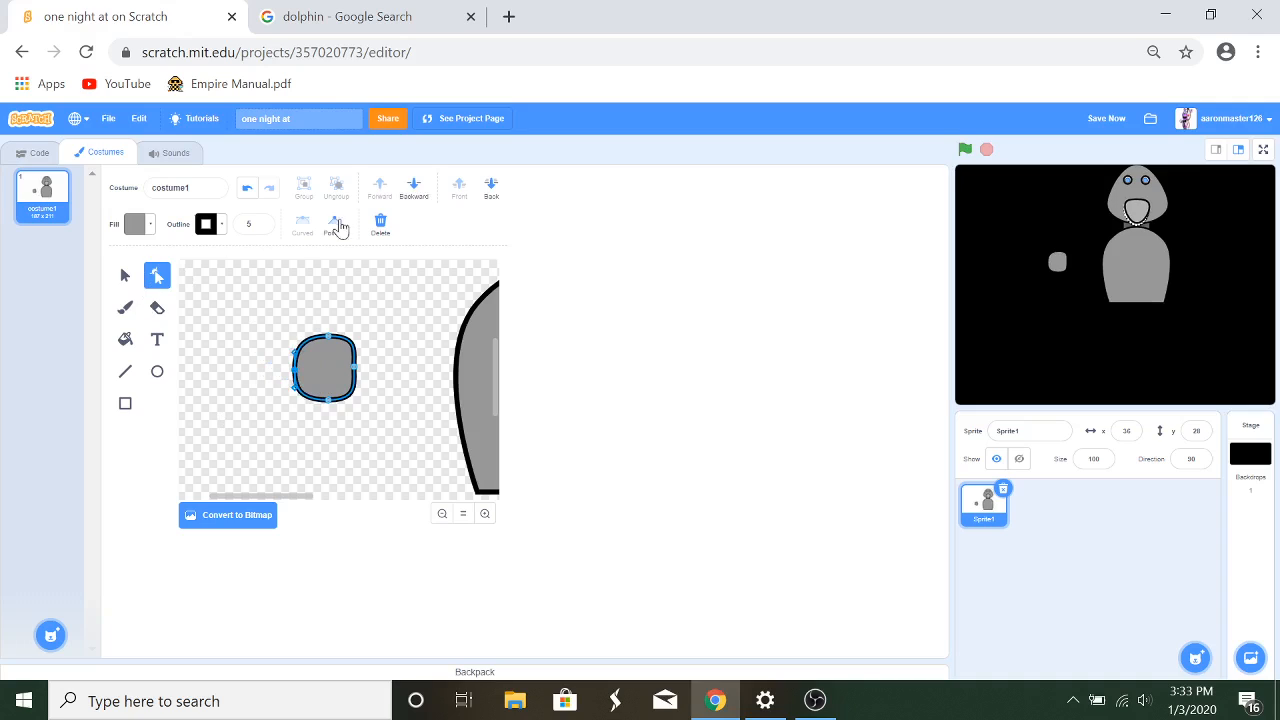
pyautogui.click(247, 190)
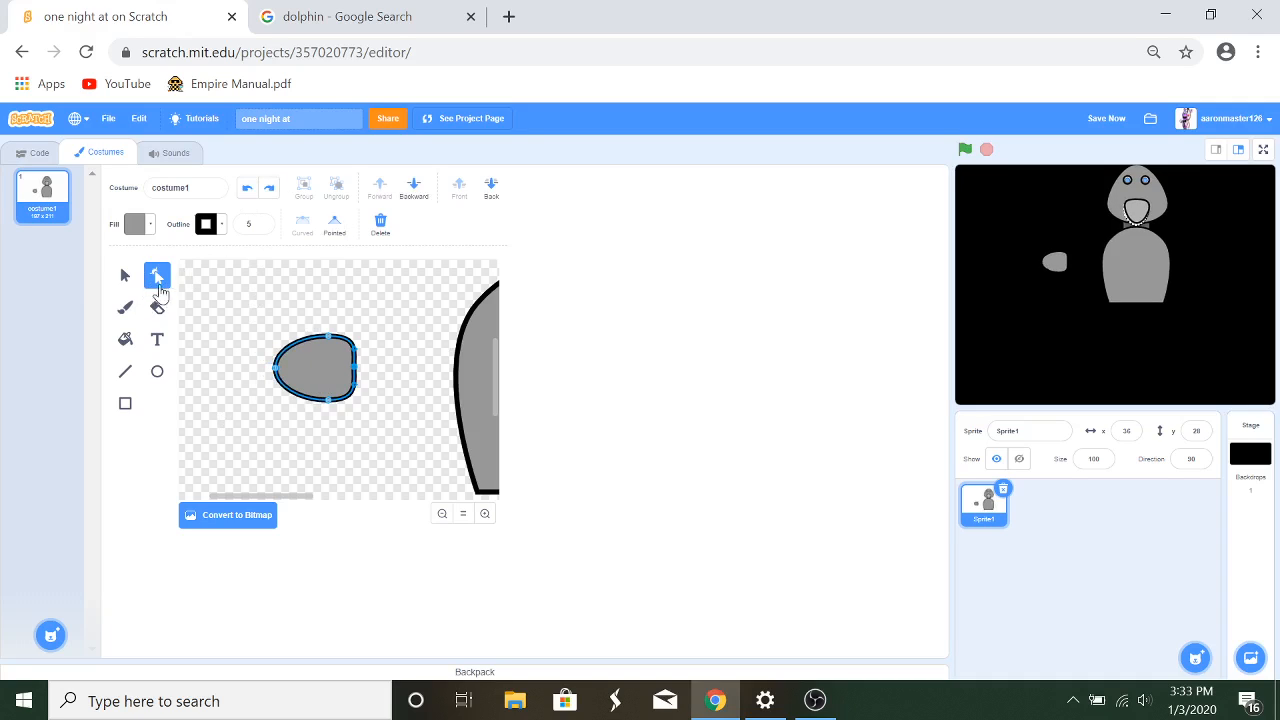
# Step: Replace the reshaped small ellipse with a wider one left of the body and flatten its left end inward
pyautogui.click(125, 278)
pyautogui.click(381, 226)
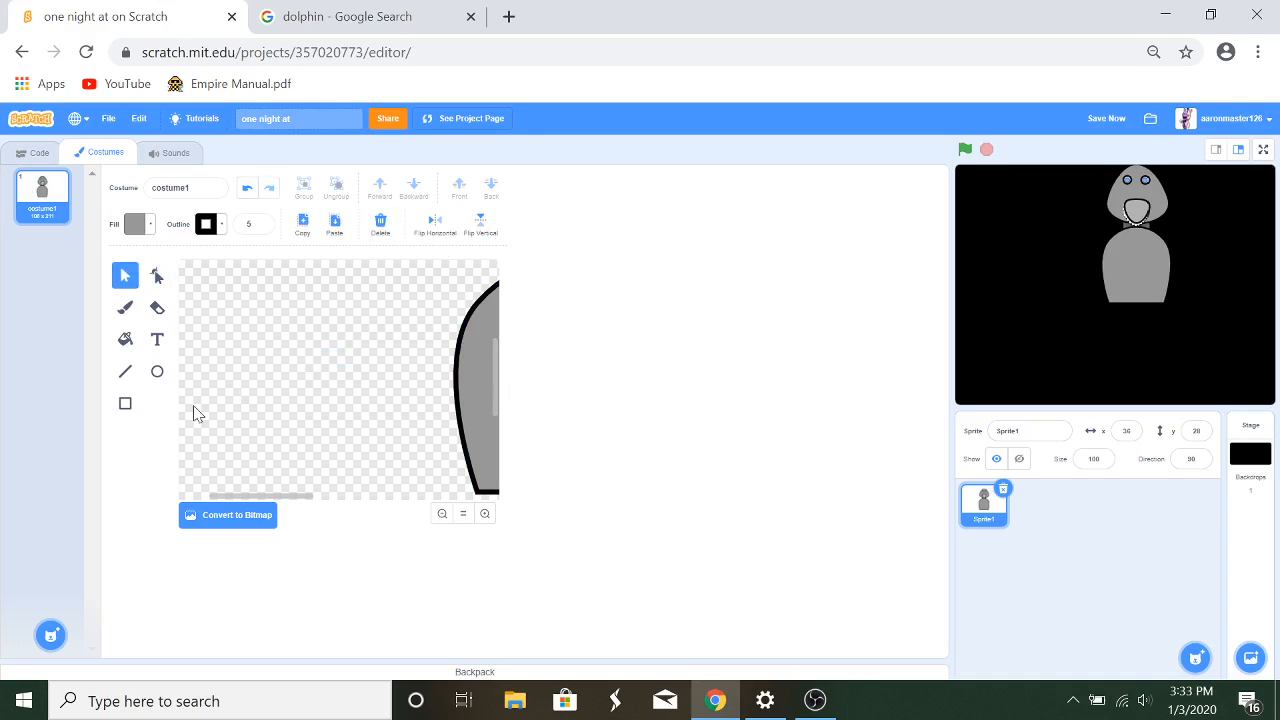
pyautogui.click(158, 372)
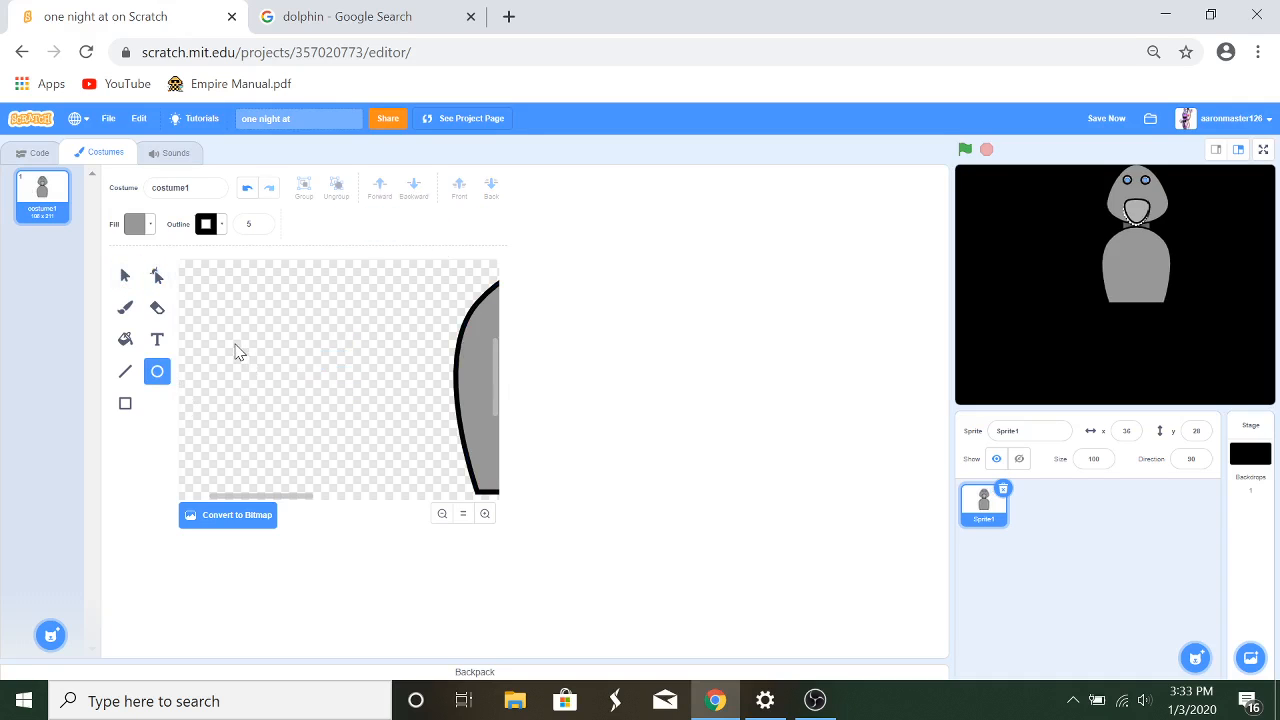
pyautogui.moveTo(309, 378); pyautogui.dragTo(396, 411)
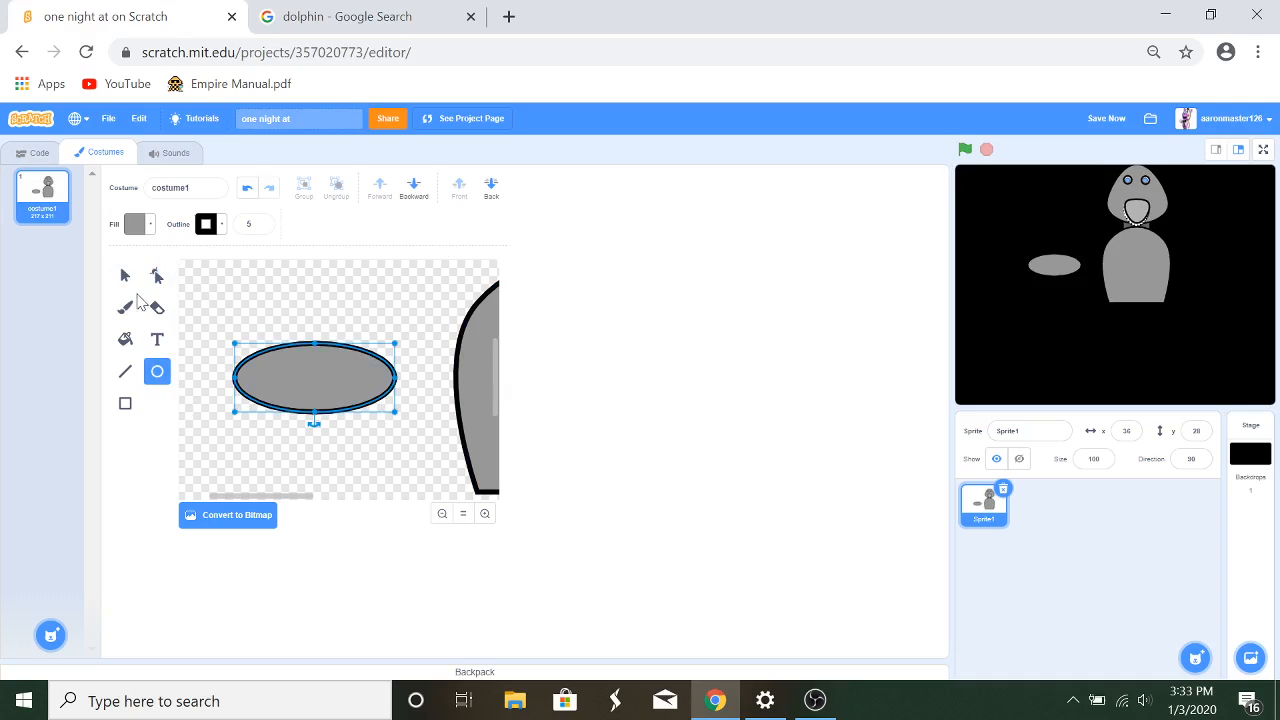
pyautogui.click(155, 276)
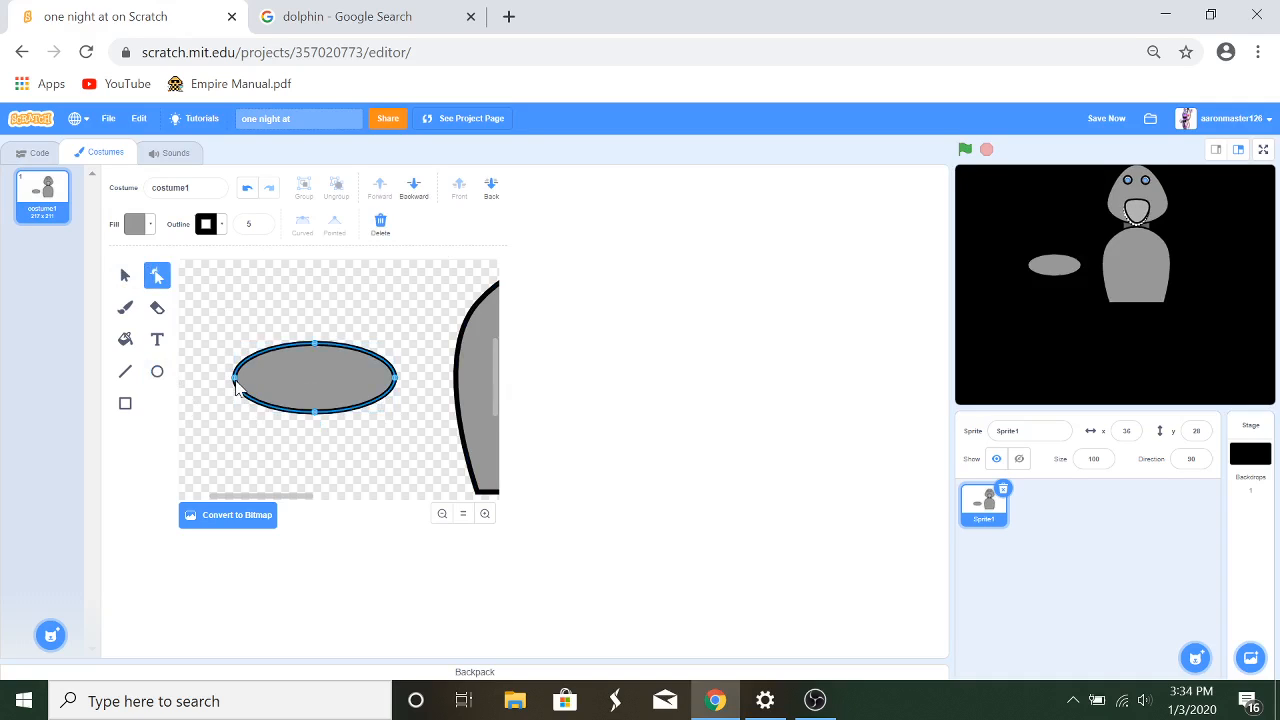
pyautogui.moveTo(236, 379); pyautogui.dragTo(277, 379)
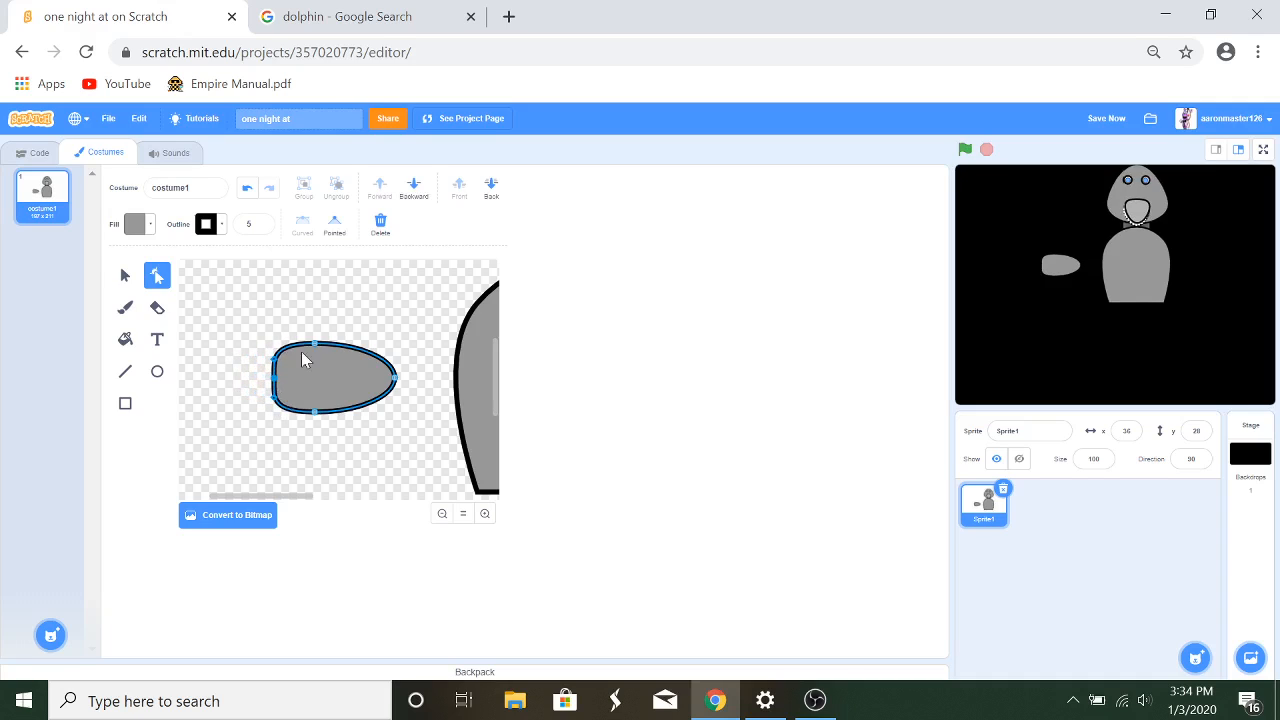
# Step: Flatten the small grey shape's right end, then lengthen and tilt it diagonally as the left upper arm
pyautogui.moveTo(397, 385); pyautogui.dragTo(361, 387)
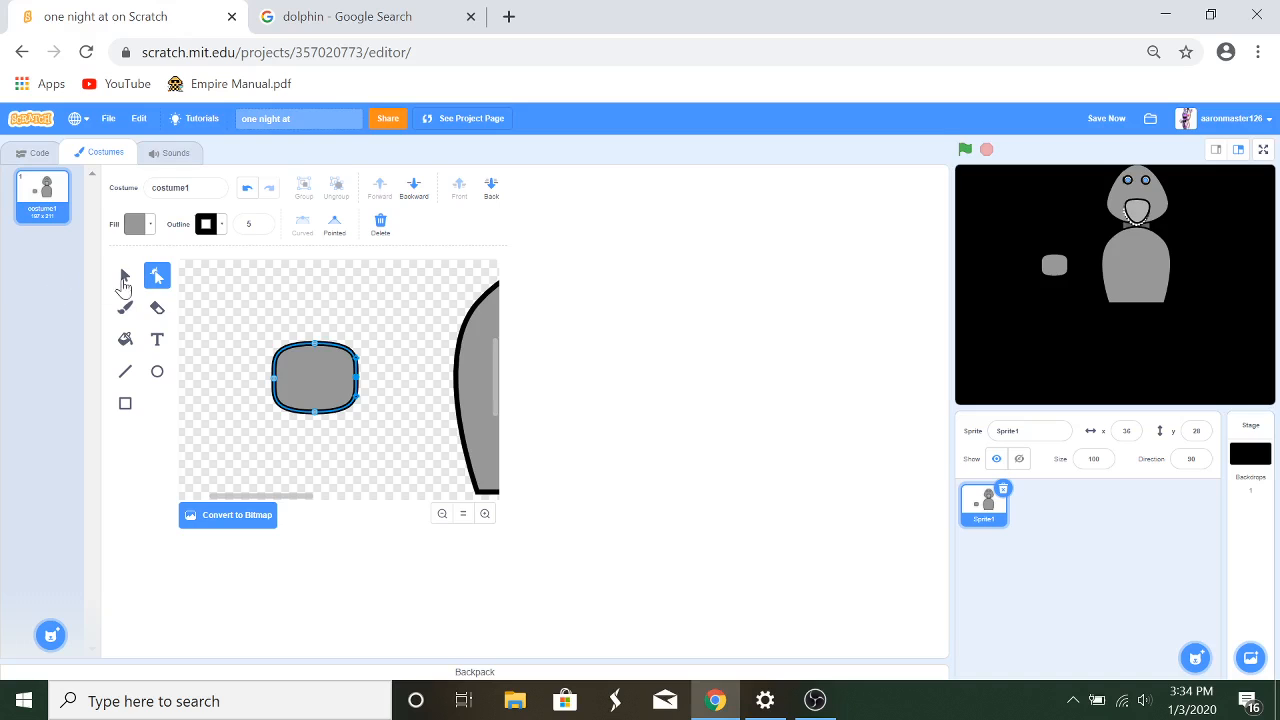
pyautogui.click(124, 280)
pyautogui.moveTo(358, 378); pyautogui.dragTo(306, 374)
pyautogui.scroll(3, 434, 388)
pyautogui.scroll(2, 437, 388)
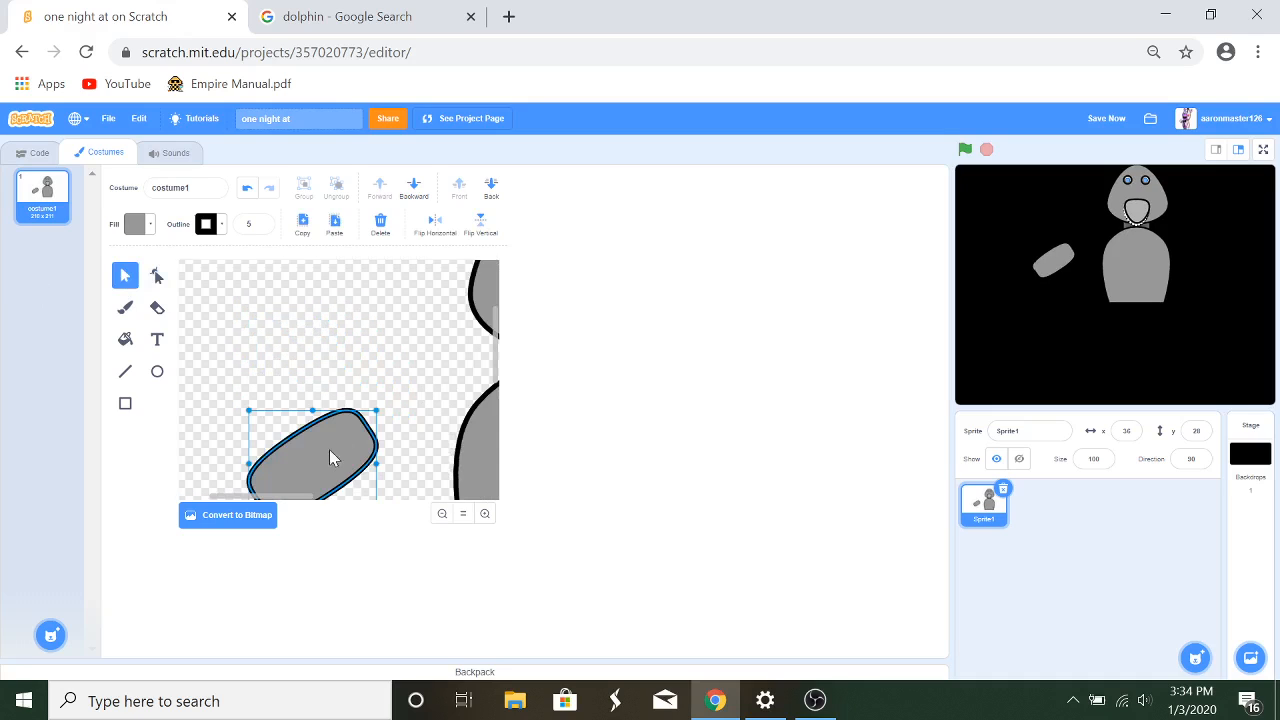
# Step: Duplicate the neck rectangle, shrink and tilt it, and place it on the upper end of the left arm as a joint
pyautogui.moveTo(302, 493); pyautogui.dragTo(349, 496)
pyautogui.click(422, 361)
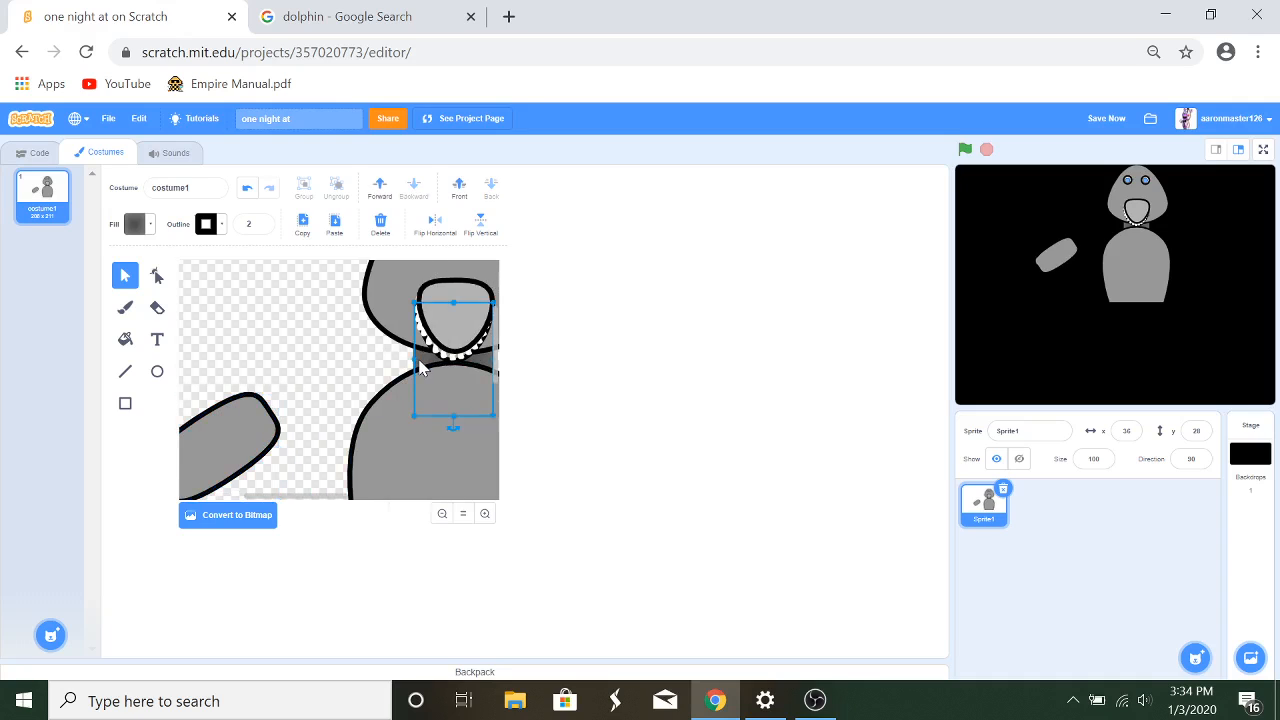
pyautogui.click(302, 226)
pyautogui.click(335, 224)
pyautogui.moveTo(456, 368); pyautogui.dragTo(278, 360)
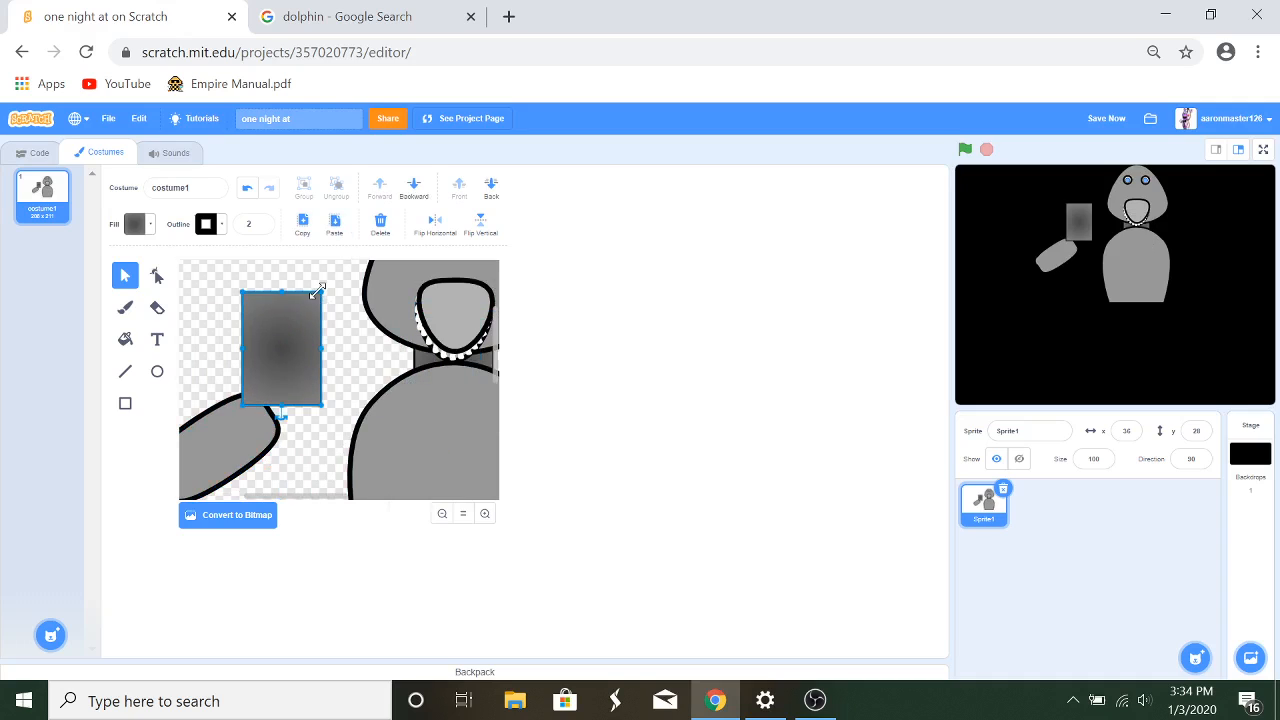
pyautogui.moveTo(320, 292); pyautogui.dragTo(292, 334)
pyautogui.moveTo(261, 418); pyautogui.dragTo(240, 406)
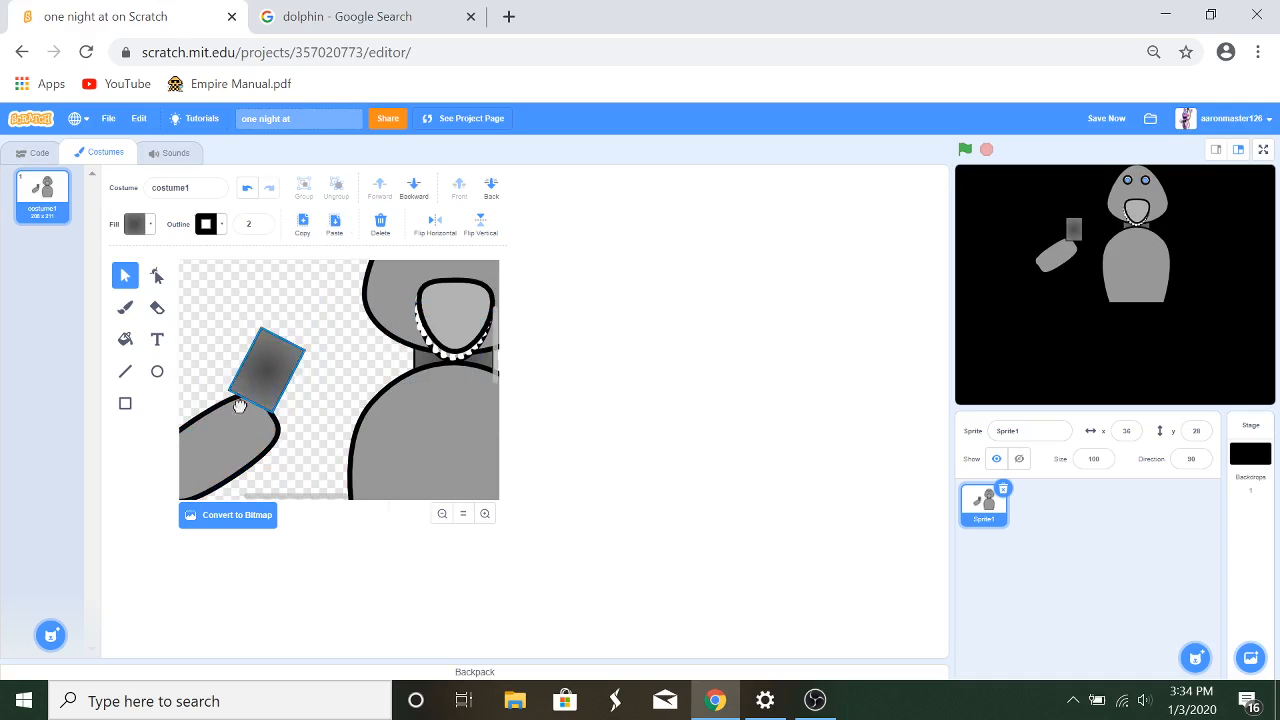
pyautogui.moveTo(313, 322); pyautogui.dragTo(281, 401)
pyautogui.click(320, 360)
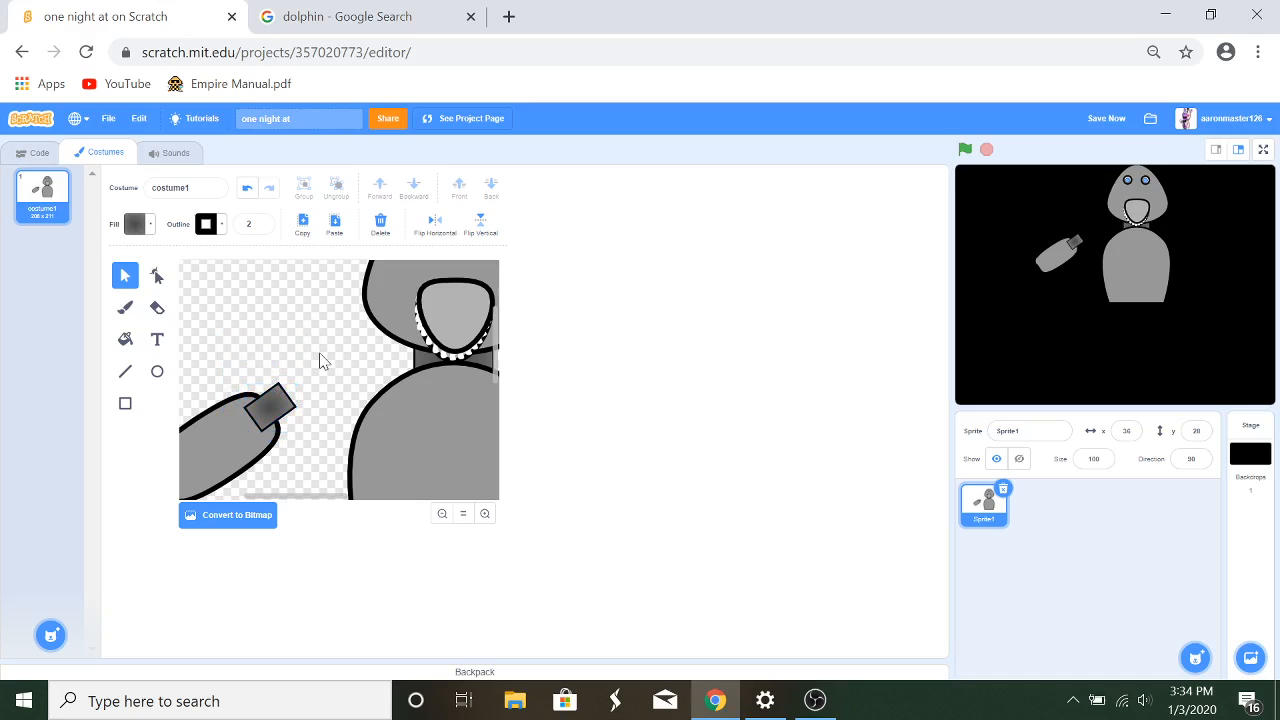
# Step: Send the joint behind the left arm and move both pieces together closer to the body
pyautogui.click(290, 398)
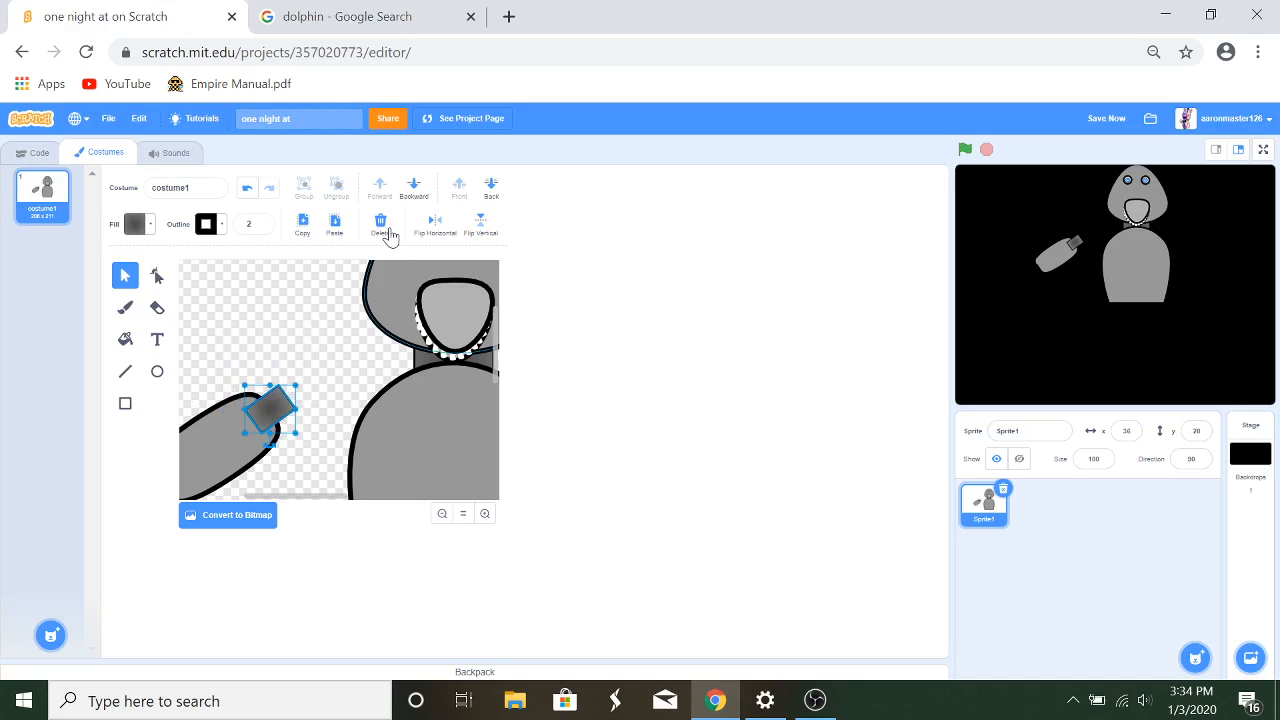
pyautogui.click(489, 192)
pyautogui.click(314, 331)
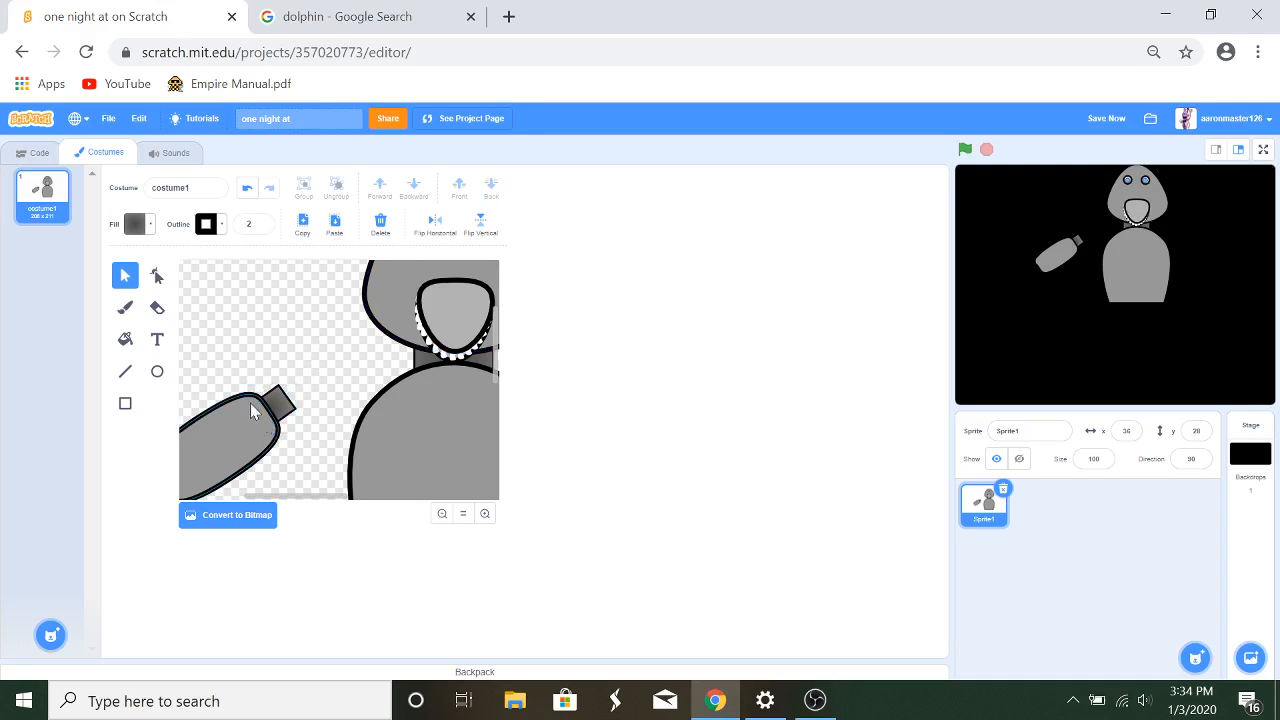
pyautogui.moveTo(203, 329); pyautogui.dragTo(298, 444)
pyautogui.moveTo(260, 428); pyautogui.dragTo(289, 448)
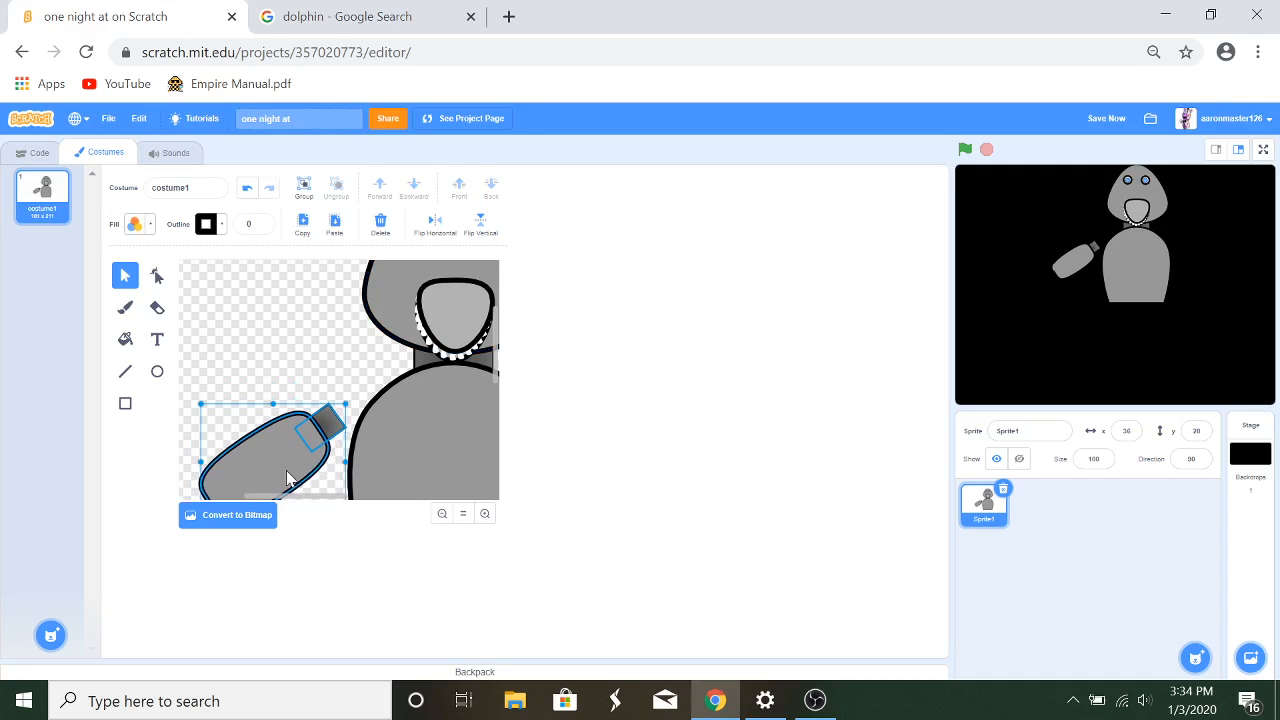
# Step: Rotate the left arm's joint so it points more horizontally toward the body
pyautogui.scroll(-3, 295, 500)
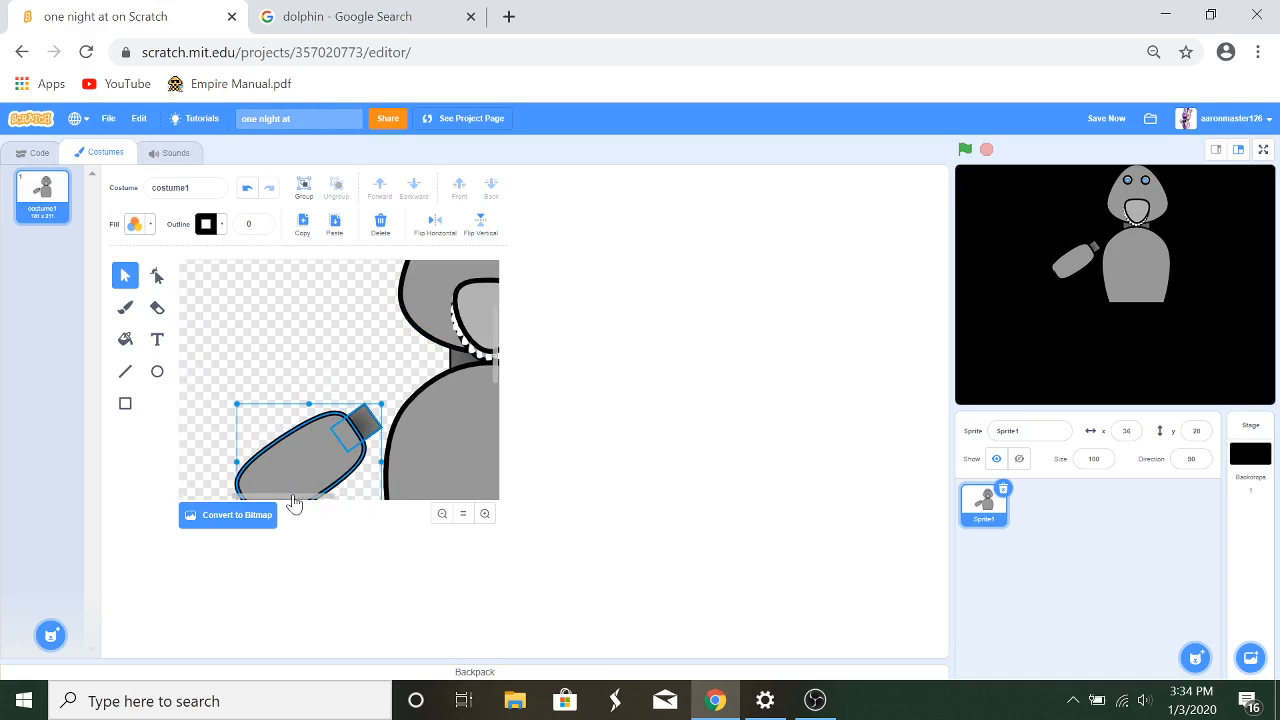
pyautogui.click(443, 513)
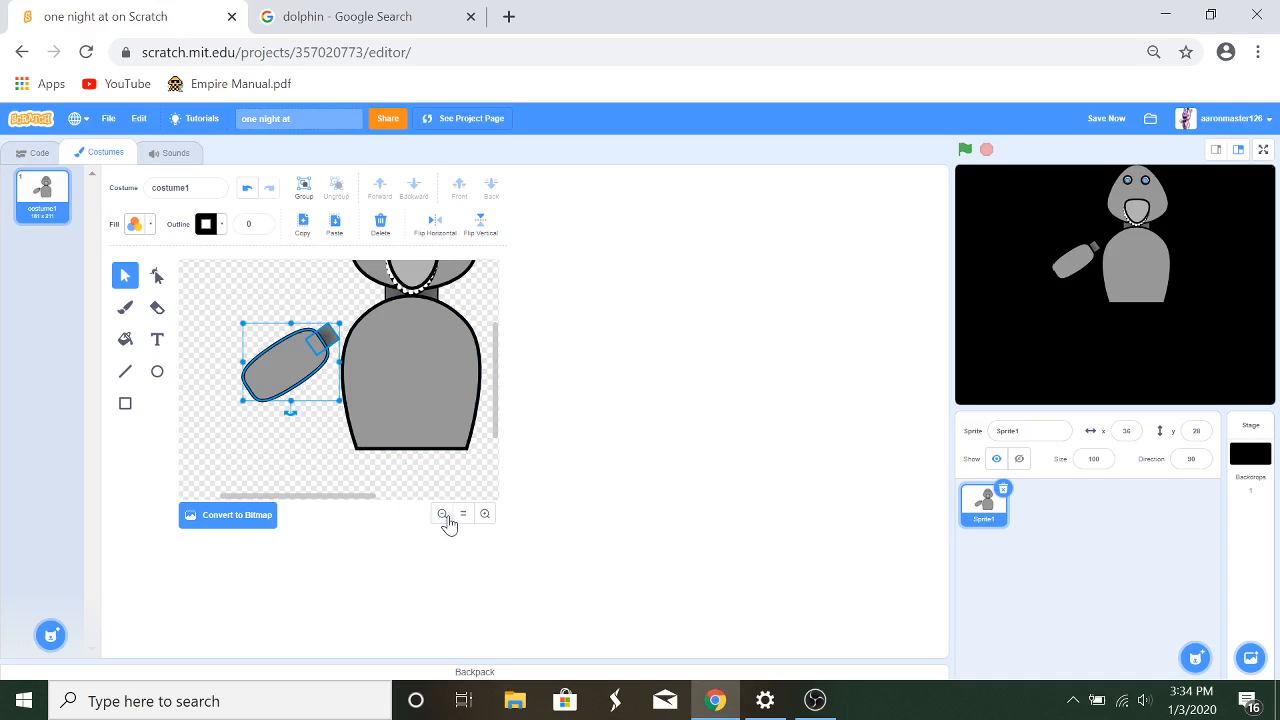
pyautogui.click(443, 514)
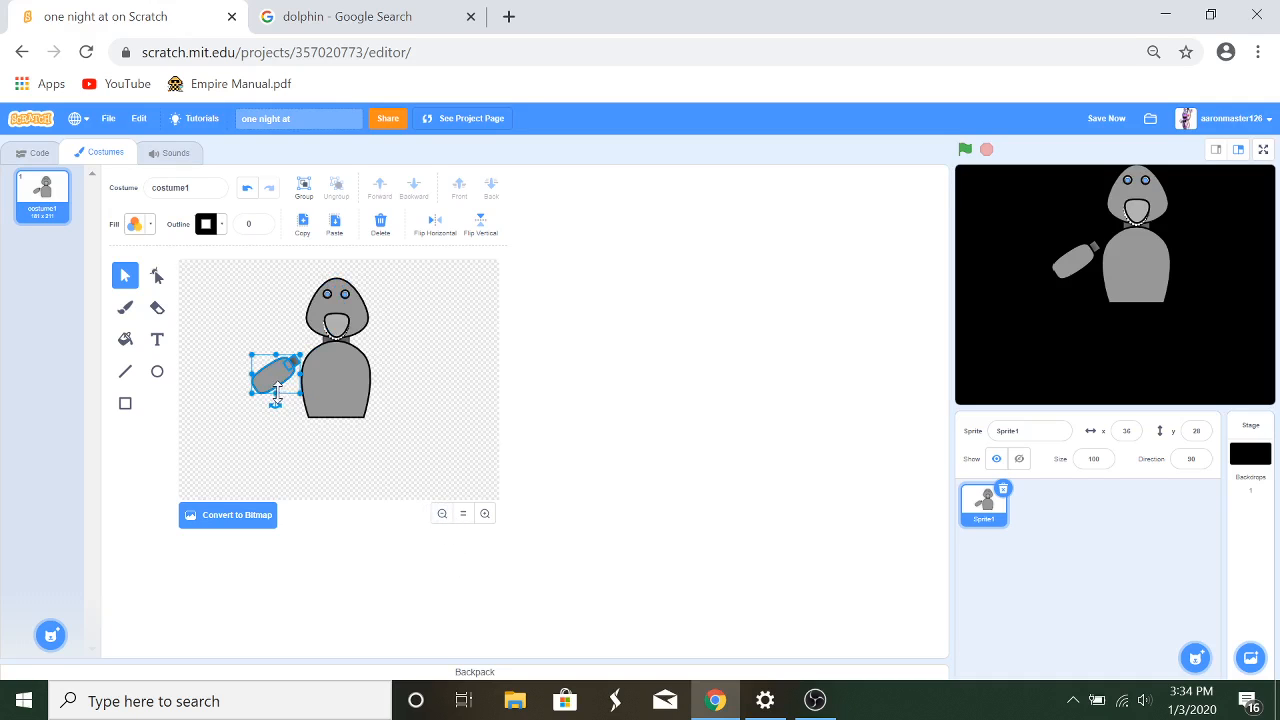
pyautogui.moveTo(275, 403)
pyautogui.mouseDown()
pyautogui.moveTo(262, 405)
pyautogui.moveTo(277, 404)
pyautogui.mouseUp()
pyautogui.click(486, 514)
pyautogui.click(307, 294)
pyautogui.click(338, 336)
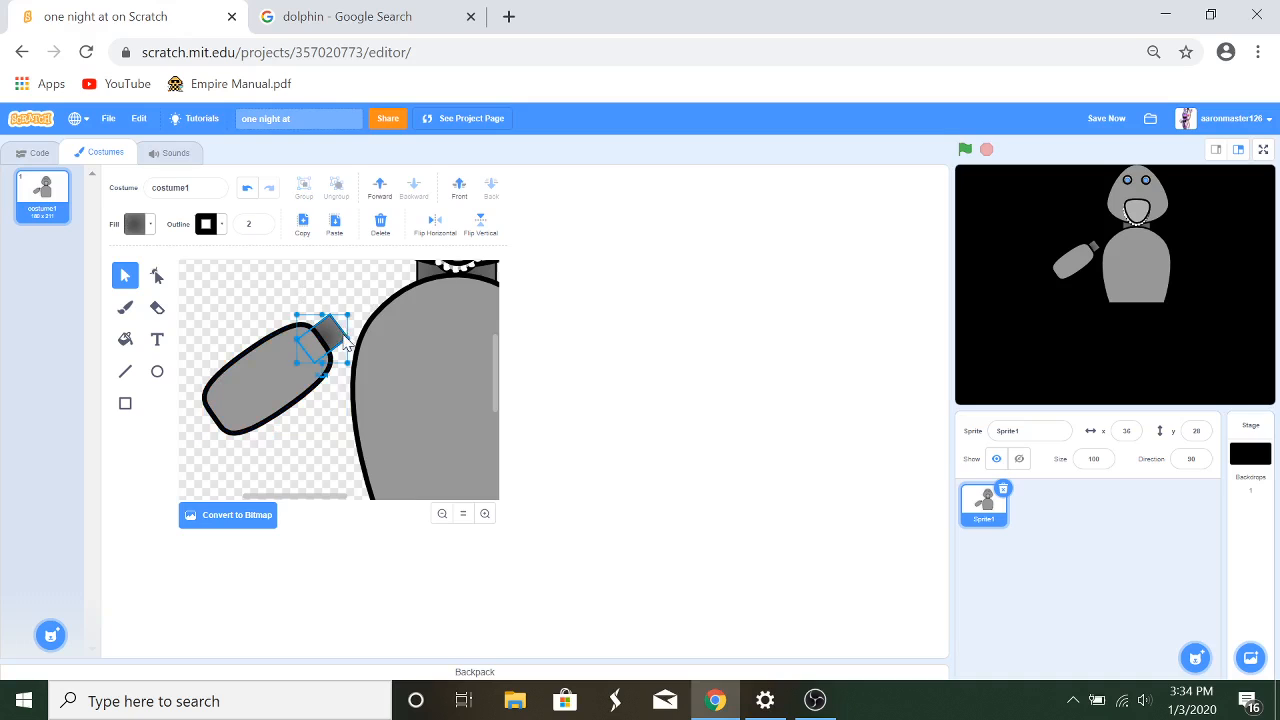
pyautogui.moveTo(321, 375)
pyautogui.mouseDown()
pyautogui.moveTo(296, 380)
pyautogui.moveTo(320, 378)
pyautogui.mouseUp()
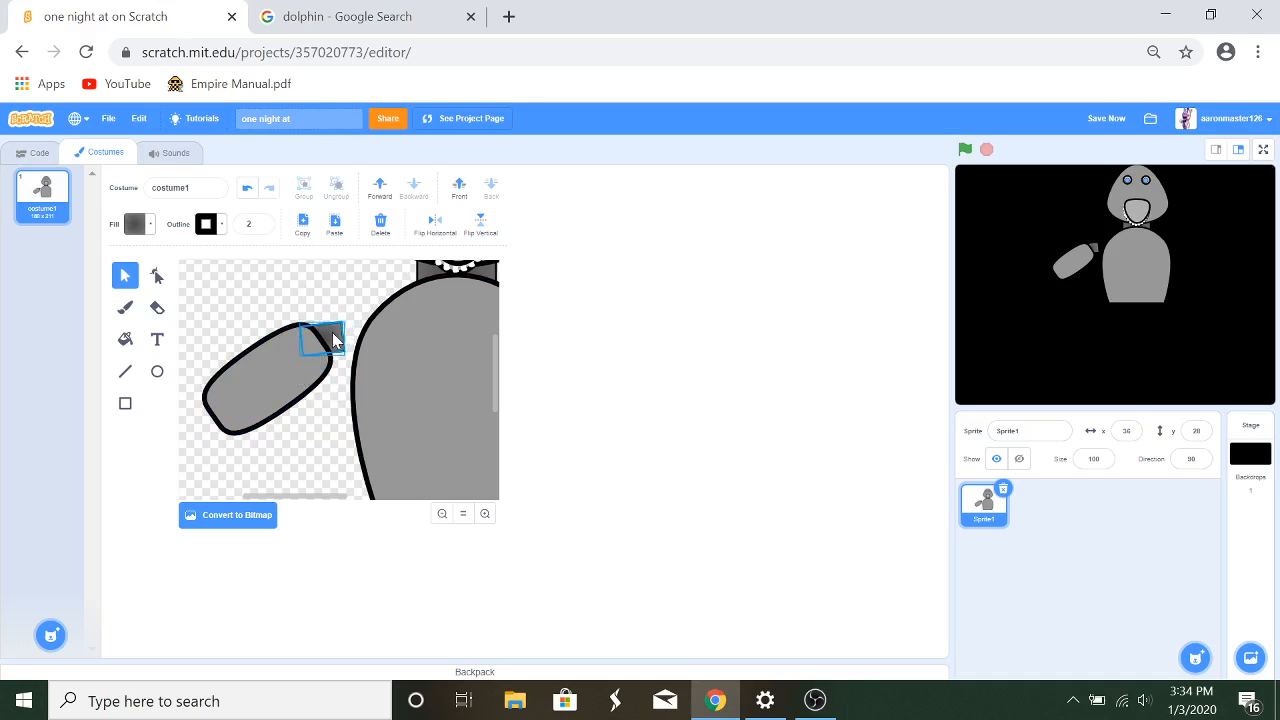
# Step: Group the left arm with its joint, attach the group to the body's shoulder, and send it to the back
pyautogui.moveTo(198, 309); pyautogui.dragTo(345, 395)
pyautogui.click(302, 196)
pyautogui.moveTo(274, 357)
pyautogui.mouseDown()
pyautogui.moveTo(289, 366)
pyautogui.moveTo(306, 355)
pyautogui.moveTo(296, 351)
pyautogui.mouseUp()
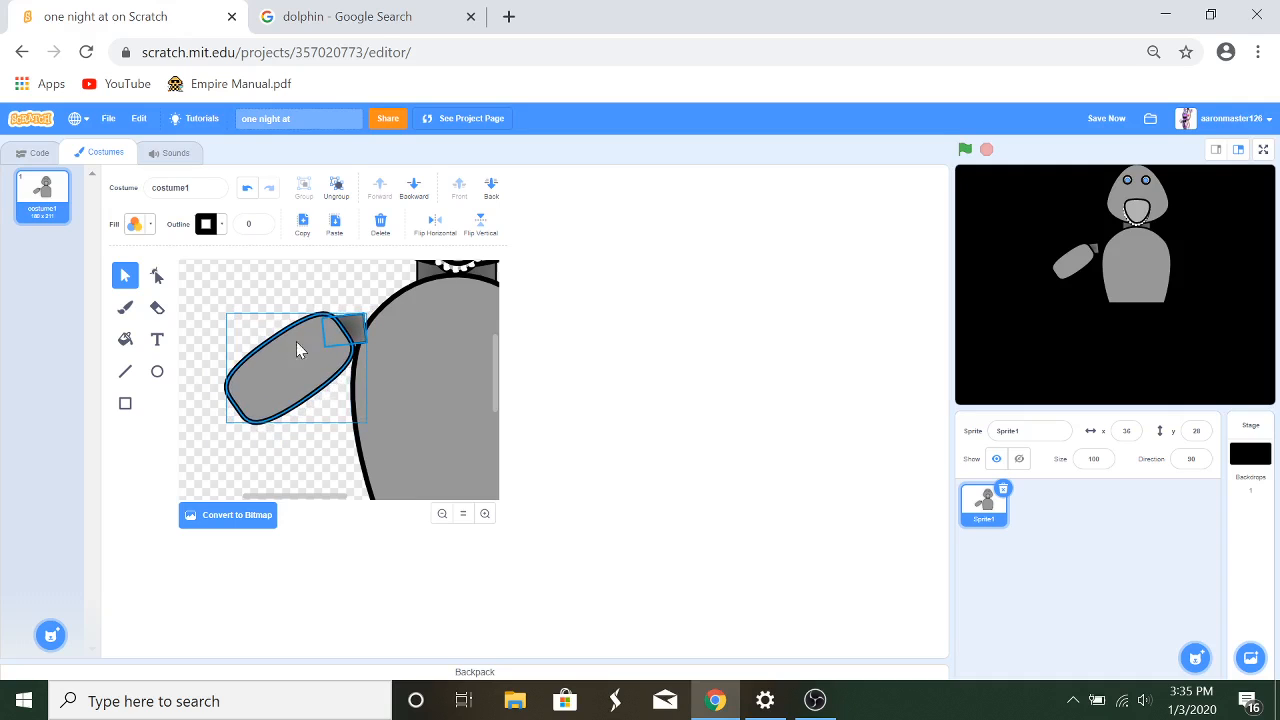
pyautogui.click(491, 186)
# Step: Duplicate the grouped left arm, flip the copy horizontally, and move it to the body's right side
pyautogui.click(313, 224)
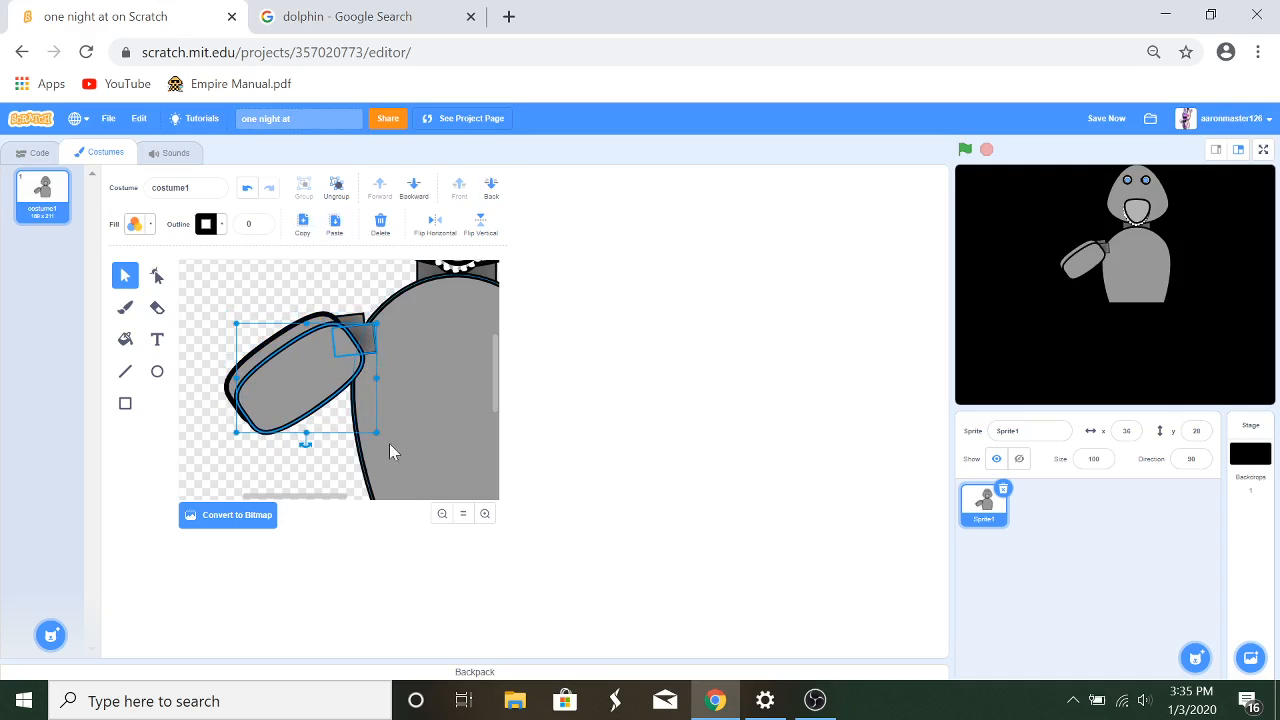
pyautogui.hotkey('ctrl', 'v')
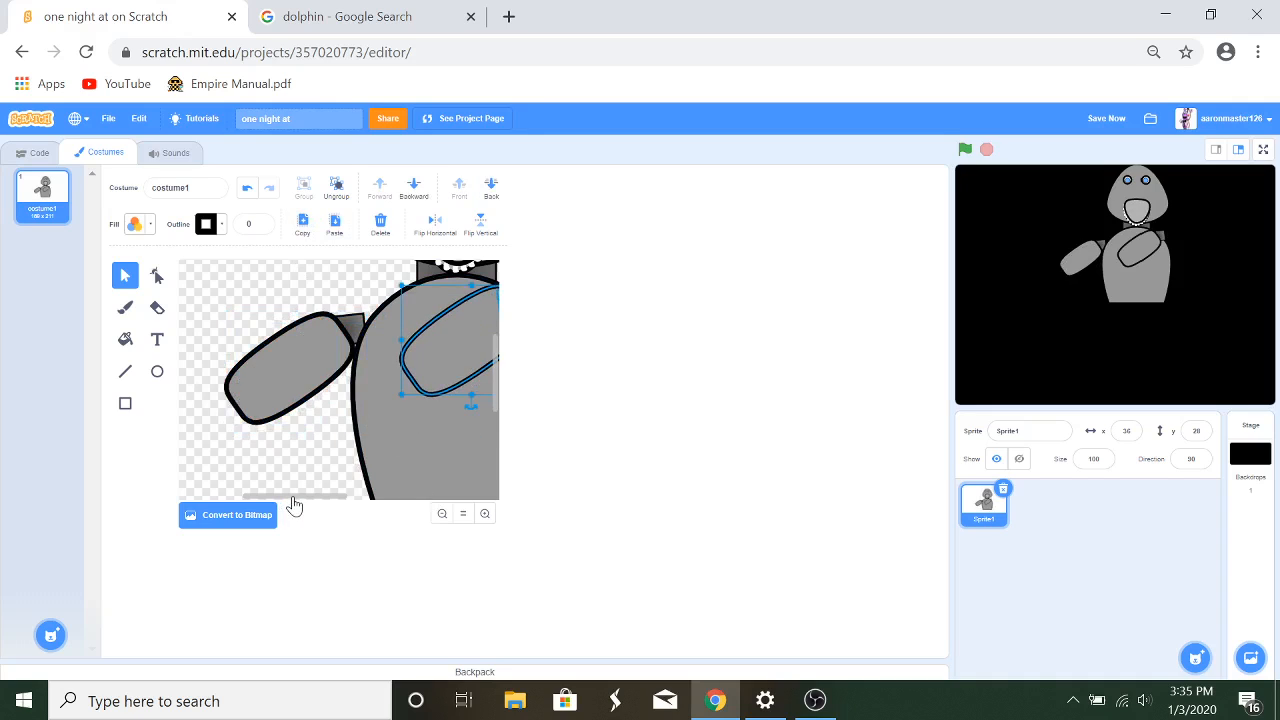
pyautogui.moveTo(293, 497); pyautogui.dragTo(360, 497)
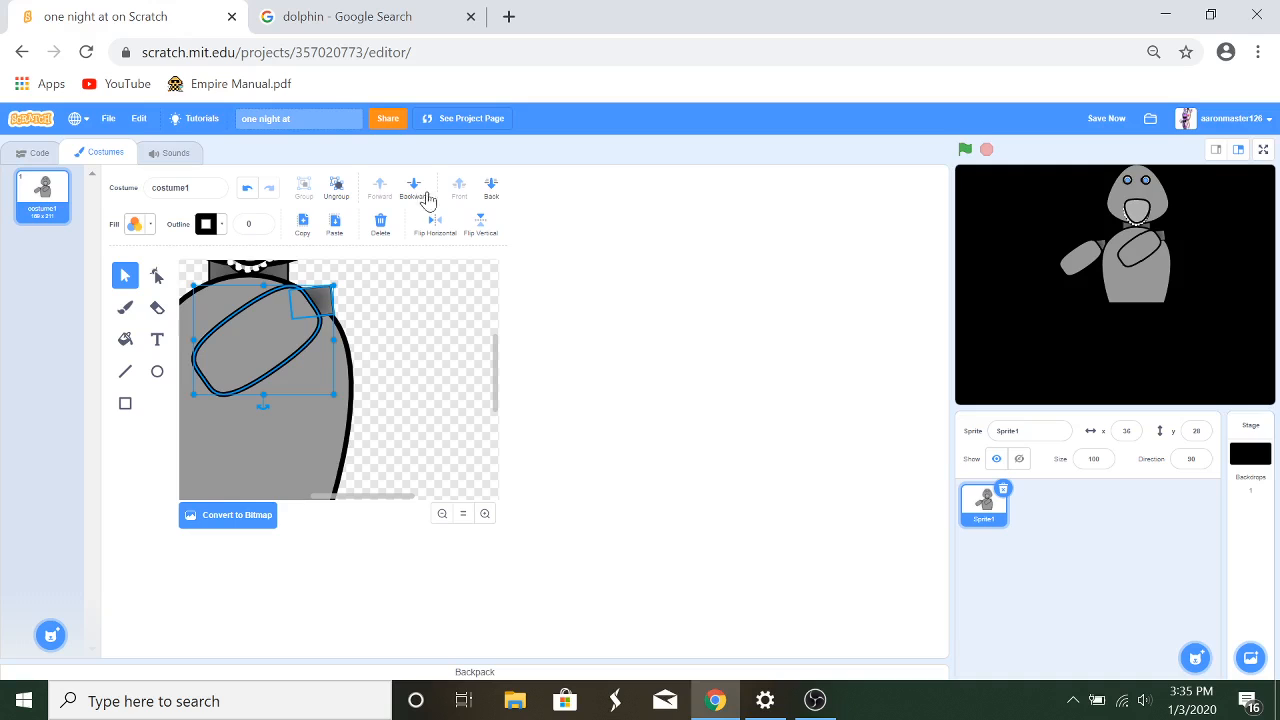
pyautogui.click(435, 223)
pyautogui.moveTo(265, 346); pyautogui.dragTo(372, 344)
# Step: Align the mirrored arm with the right shoulder and send it behind the body
pyautogui.click(462, 516)
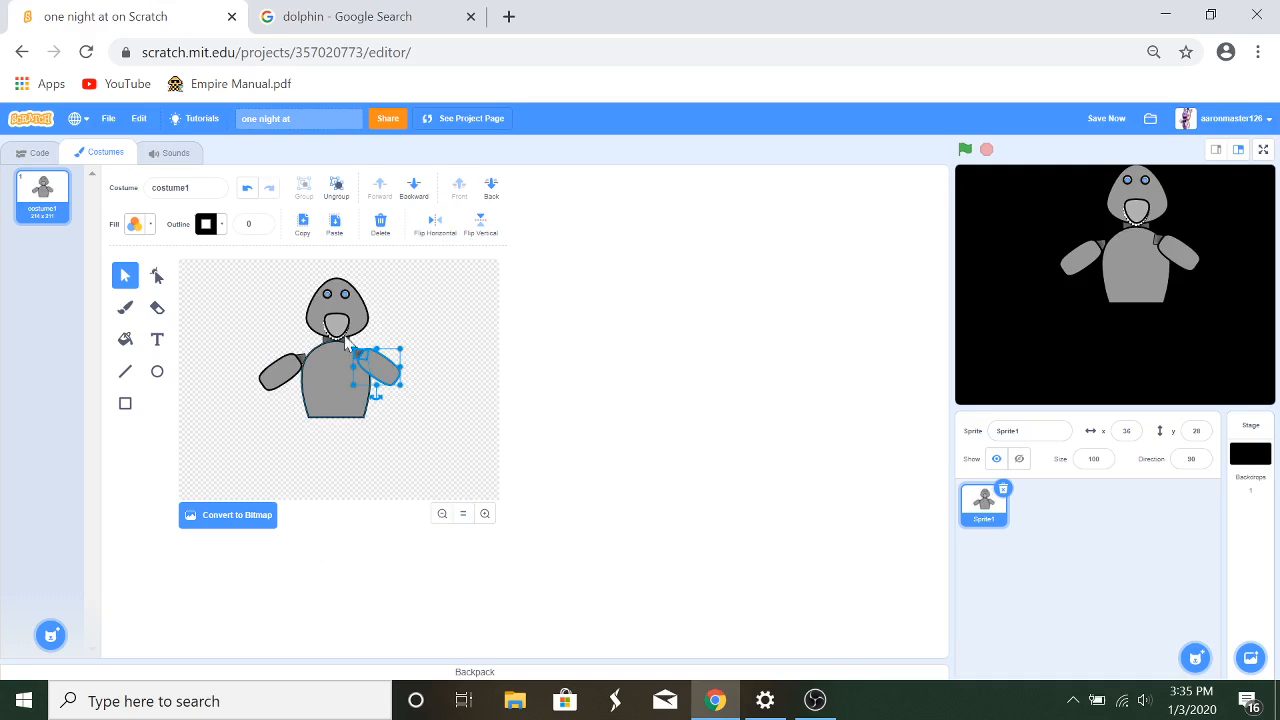
pyautogui.moveTo(385, 378); pyautogui.dragTo(392, 372)
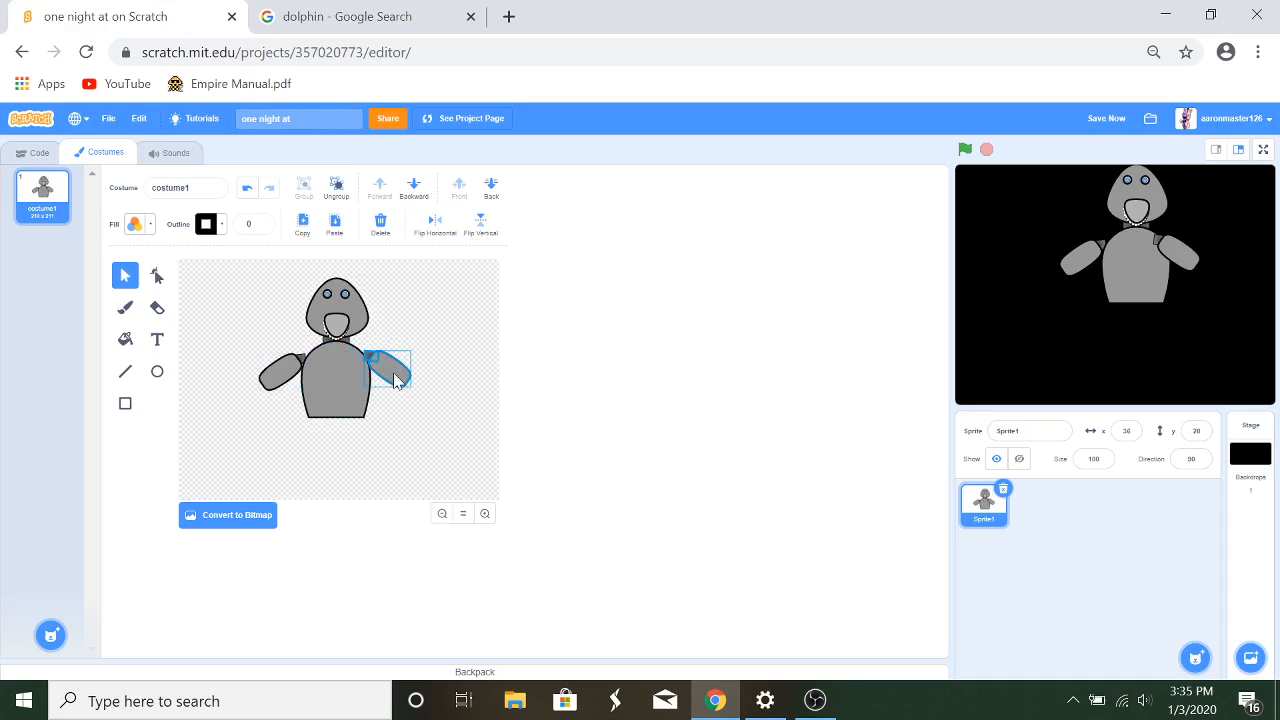
pyautogui.click(405, 479)
pyautogui.click(409, 379)
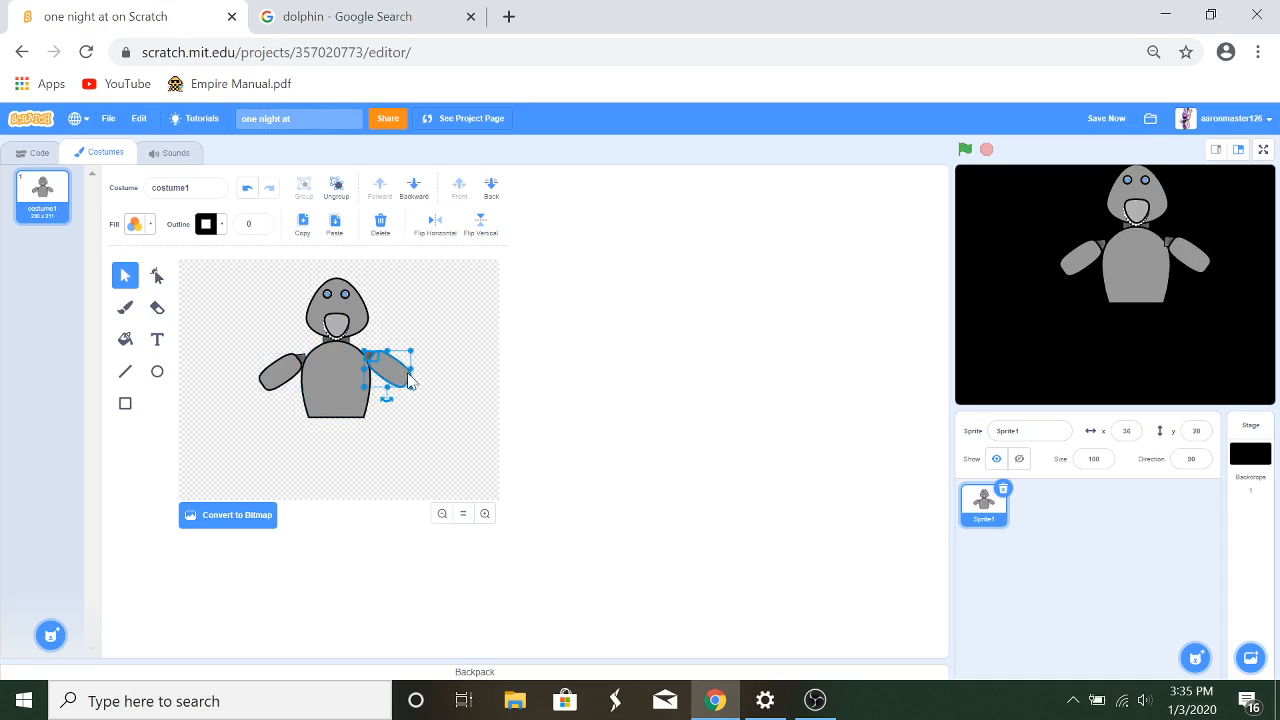
pyautogui.click(500, 203)
pyautogui.click(472, 378)
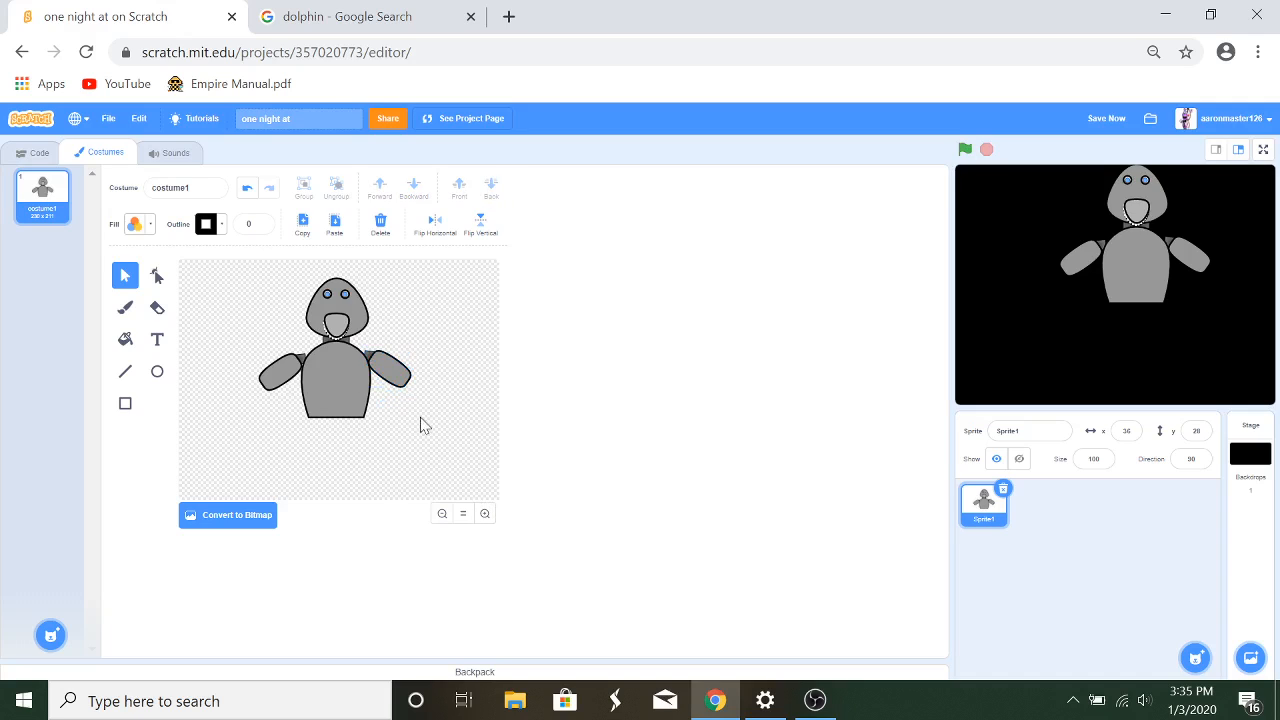
# Step: Duplicate the right upper arm, rotate the copy nearly vertical, and attach it to the arm's lower end as a forearm
pyautogui.click(408, 379)
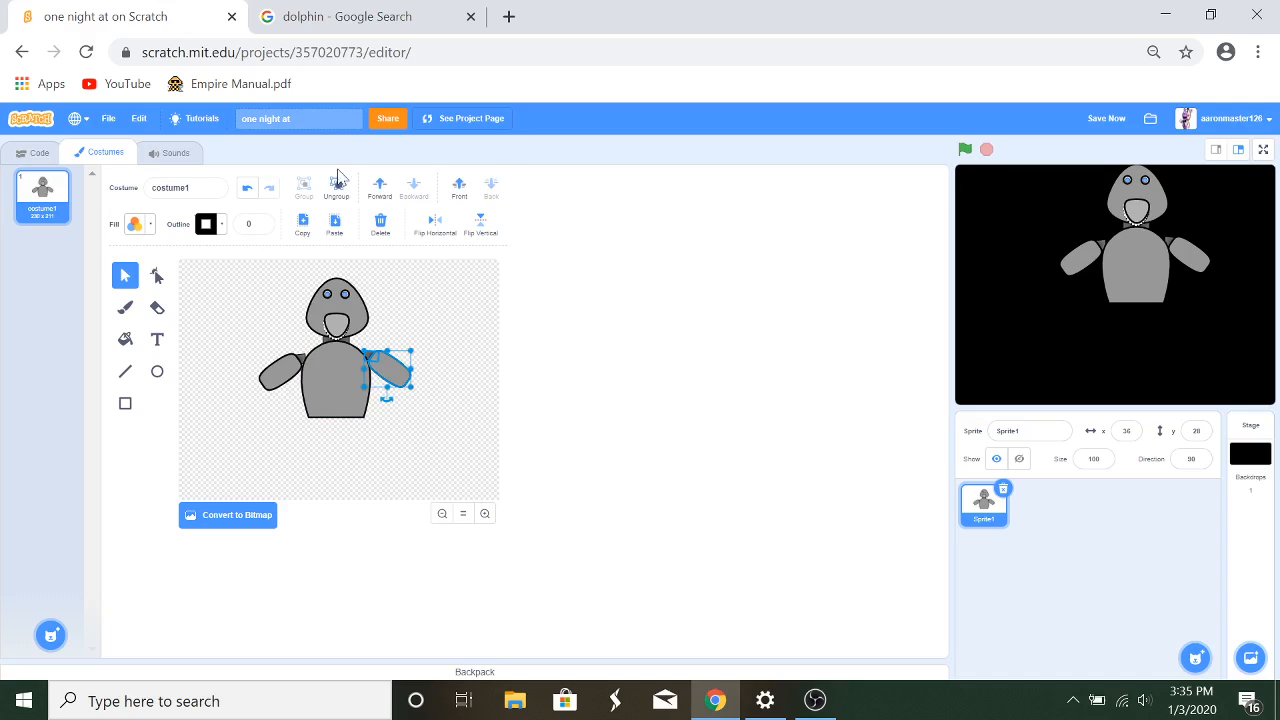
pyautogui.click(336, 226)
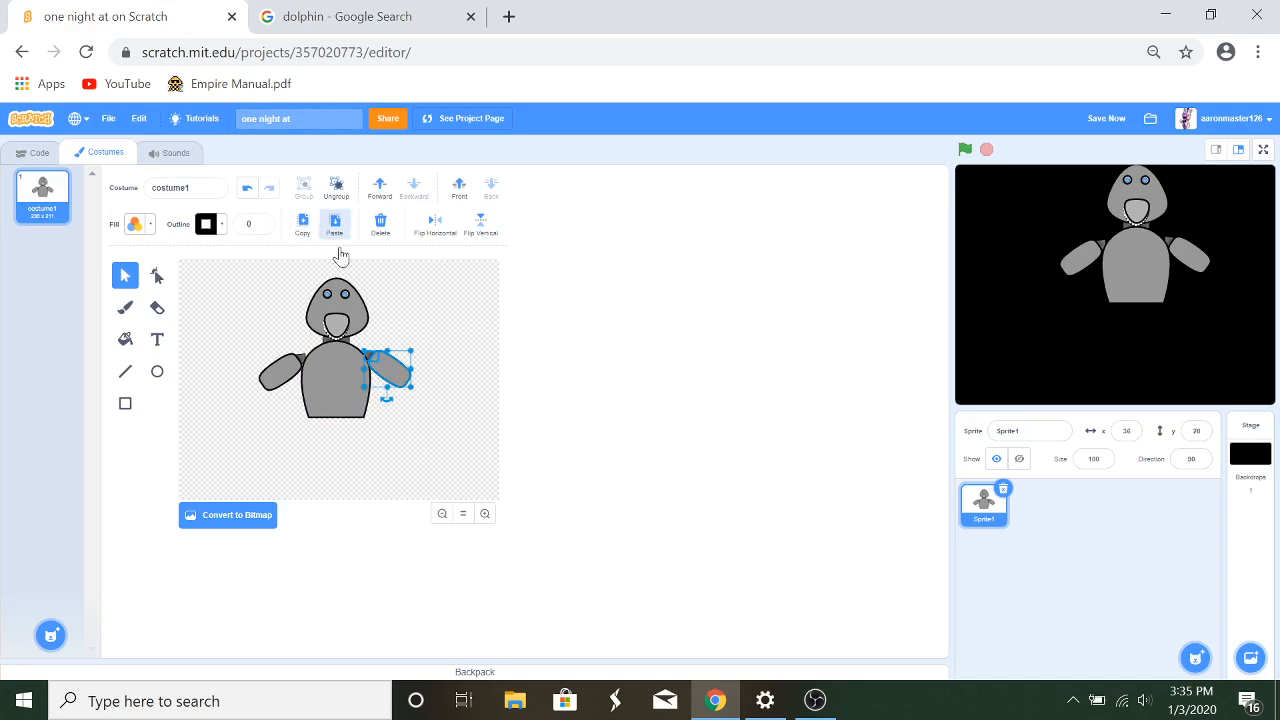
pyautogui.click(388, 408)
pyautogui.click(364, 414)
pyautogui.click(414, 426)
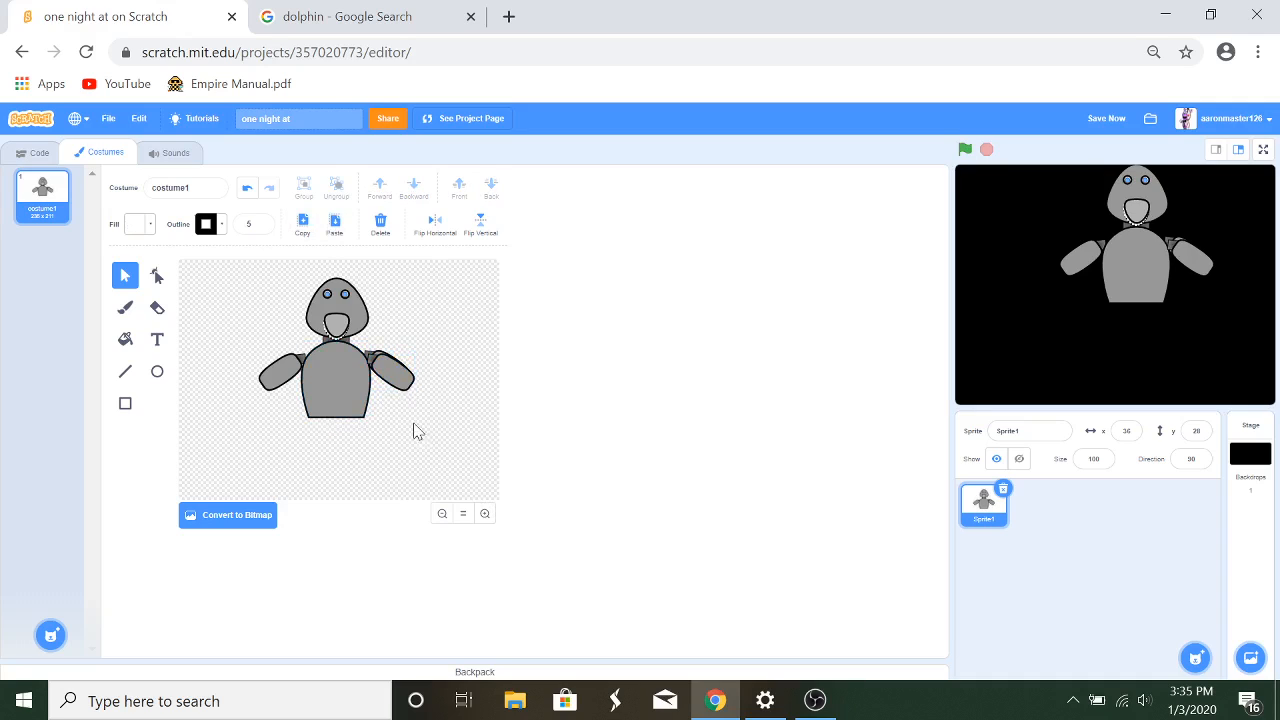
pyautogui.click(410, 397)
pyautogui.moveTo(388, 403)
pyautogui.mouseDown()
pyautogui.moveTo(350, 422)
pyautogui.moveTo(409, 410)
pyautogui.mouseUp()
pyautogui.click(450, 410)
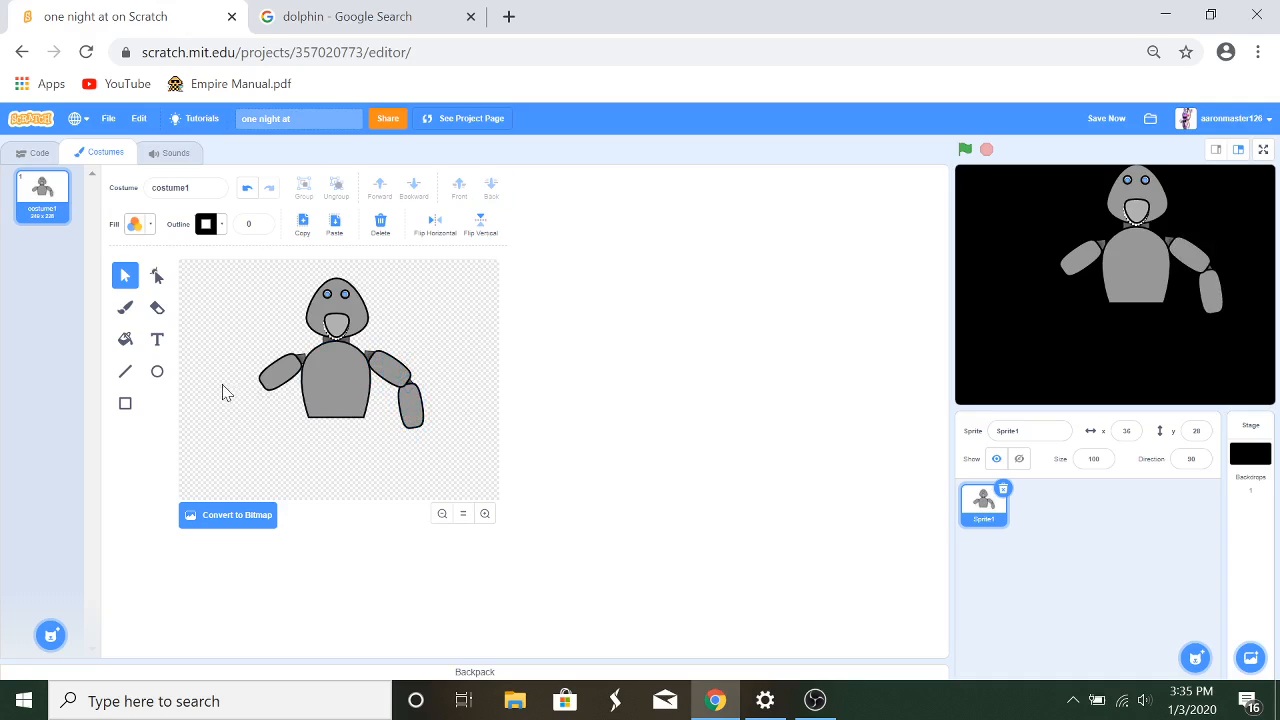
# Step: Duplicate the left upper arm, rotate the copy nearly vertical as a forearm, and attach it behind the arm's lower end
pyautogui.click(283, 373)
pyautogui.click(315, 233)
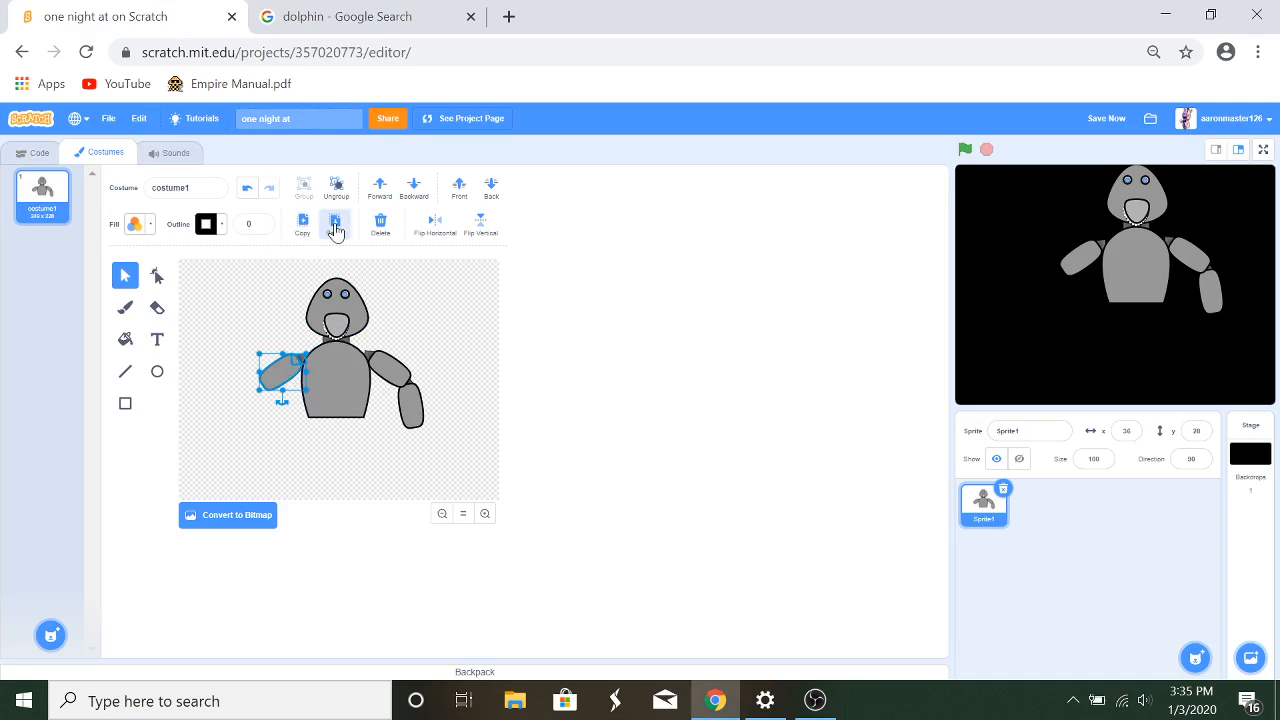
pyautogui.click(336, 226)
pyautogui.moveTo(283, 400)
pyautogui.mouseDown()
pyautogui.moveTo(317, 405)
pyautogui.moveTo(262, 408)
pyautogui.mouseUp()
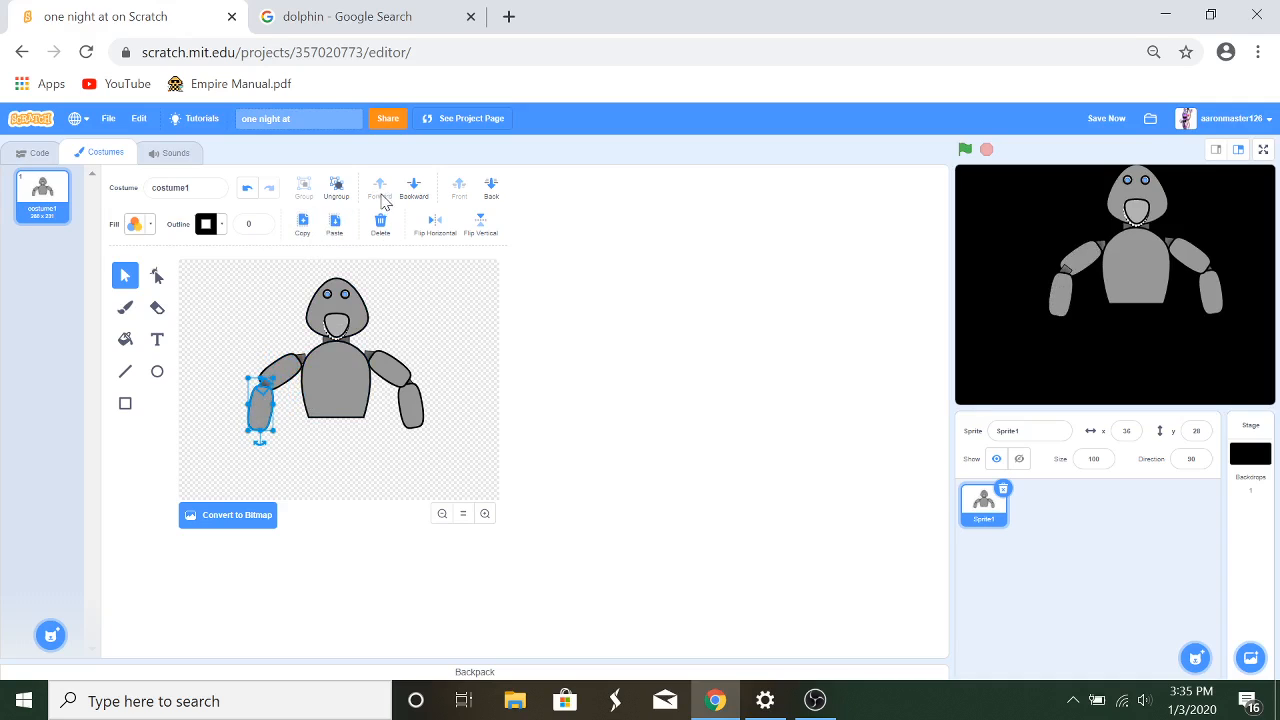
pyautogui.click(492, 192)
pyautogui.click(452, 366)
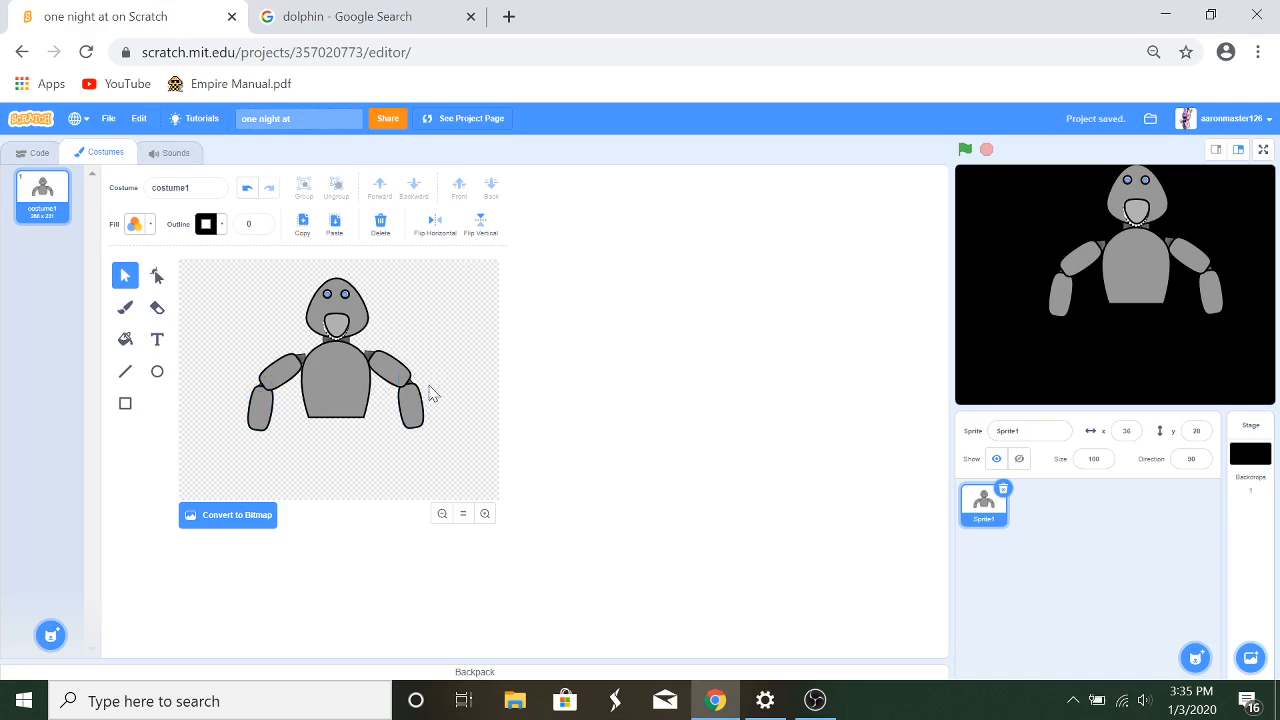
# Step: Duplicate the right forearm, place the copy below the body, and ungroup it into separate pieces
pyautogui.click(484, 516)
pyautogui.scroll(-1, 393, 416)
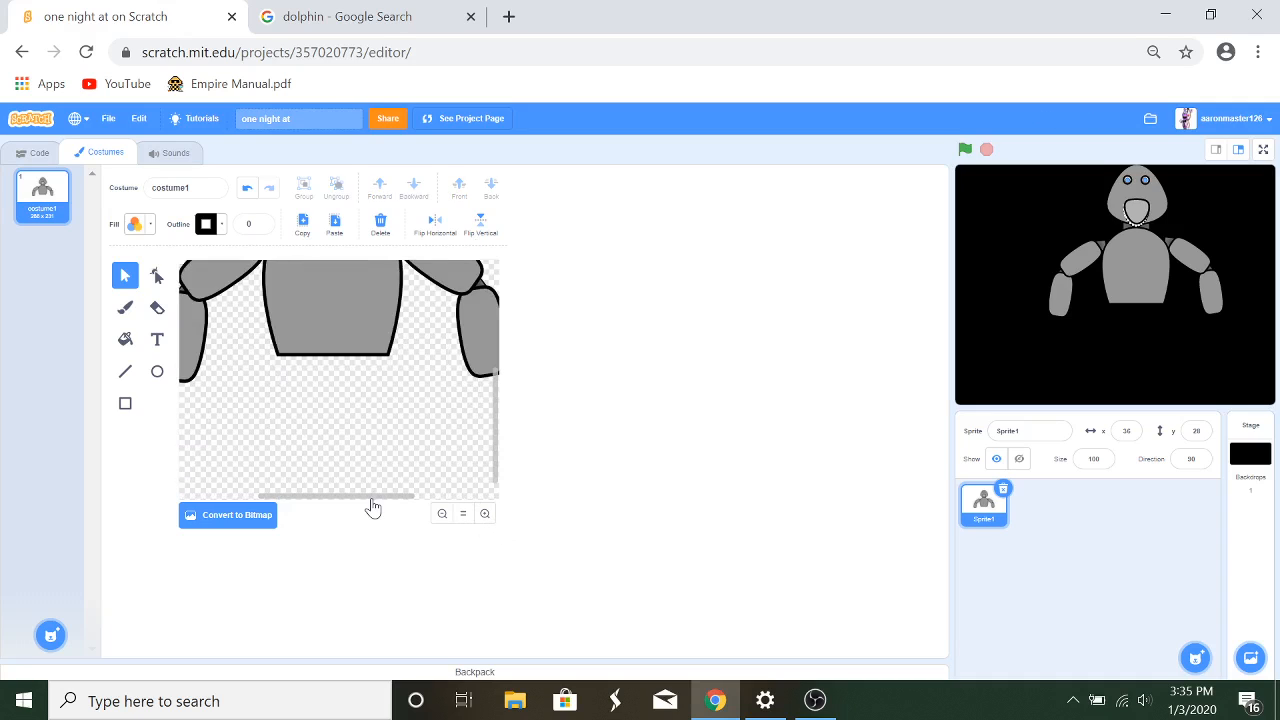
pyautogui.moveTo(369, 497); pyautogui.dragTo(391, 468)
pyautogui.click(435, 330)
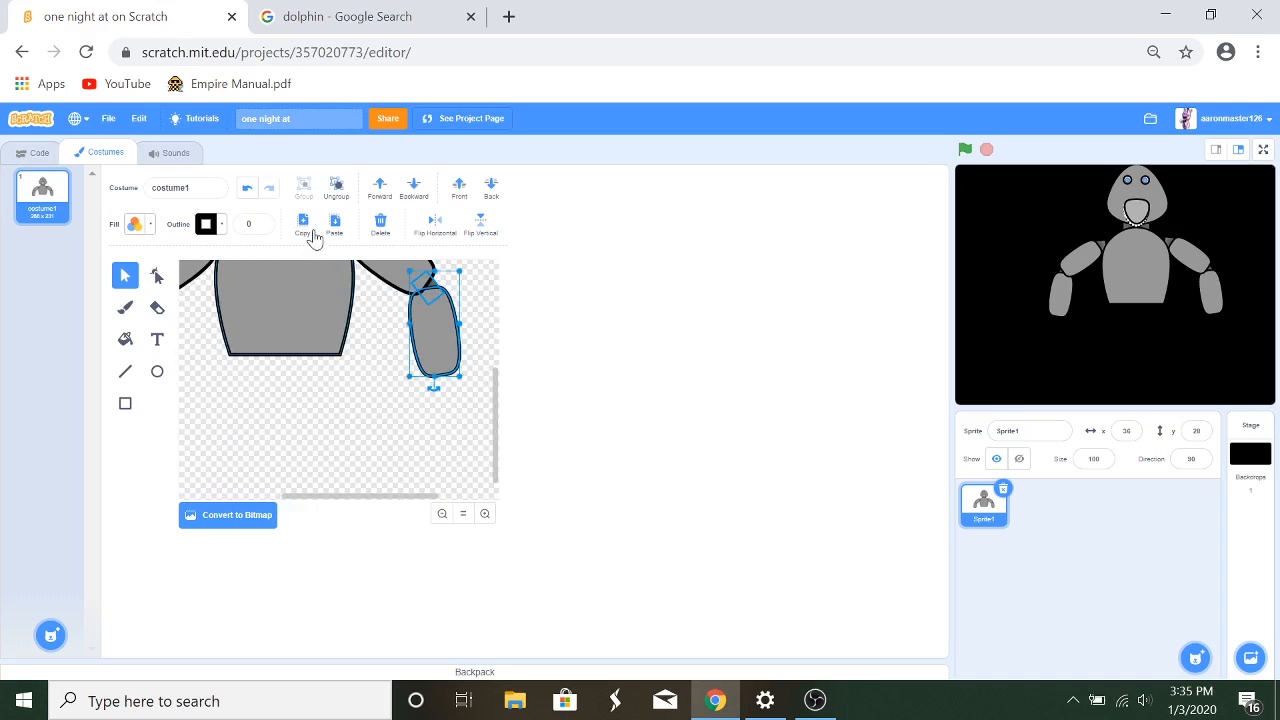
pyautogui.click(303, 226)
pyautogui.click(335, 225)
pyautogui.moveTo(428, 363); pyautogui.dragTo(437, 393)
pyautogui.click(336, 192)
# Step: Place the copied joint behind the right forearm's lower end and attach the copied arm shape beneath it, rotated upright
pyautogui.click(395, 345)
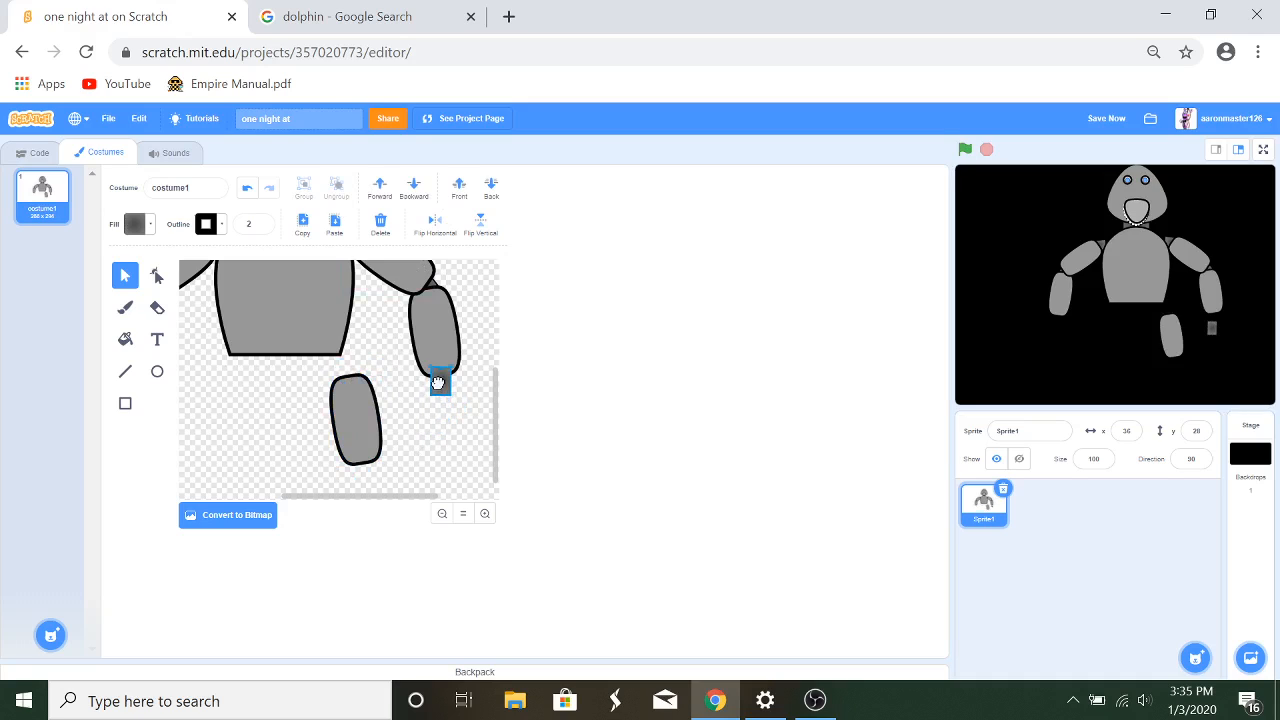
pyautogui.click(491, 188)
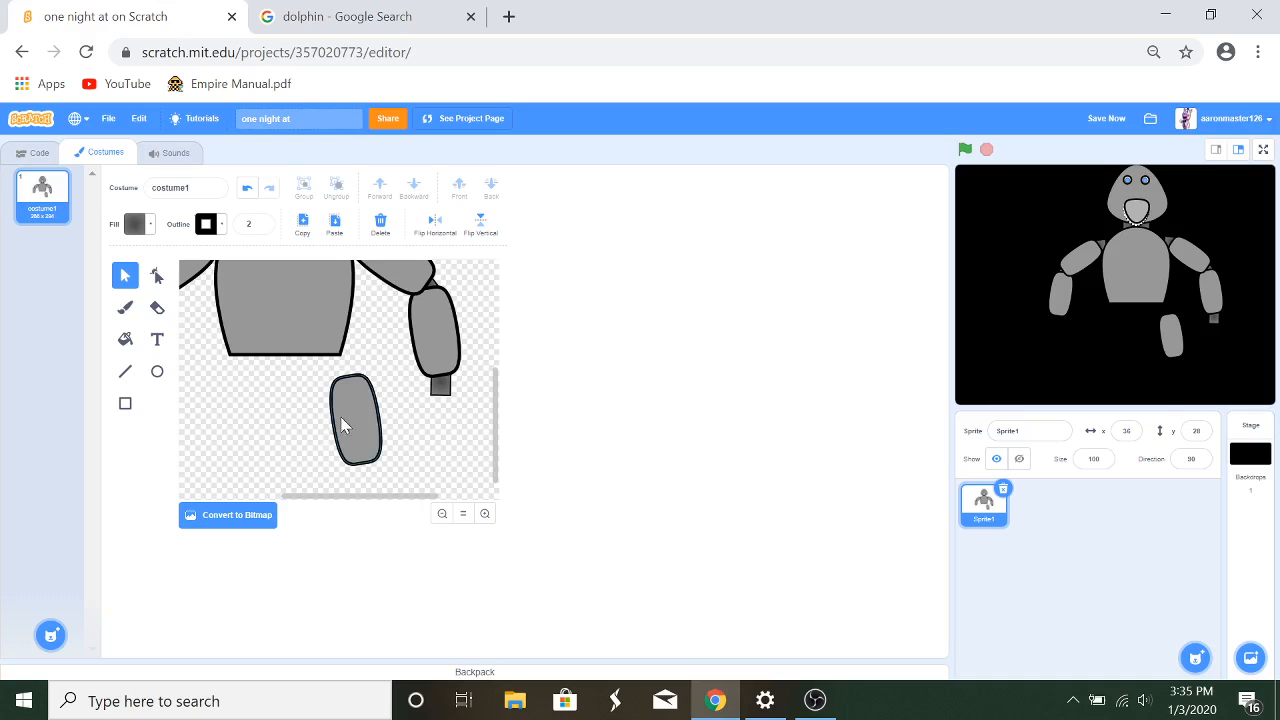
pyautogui.moveTo(343, 423); pyautogui.dragTo(417, 441)
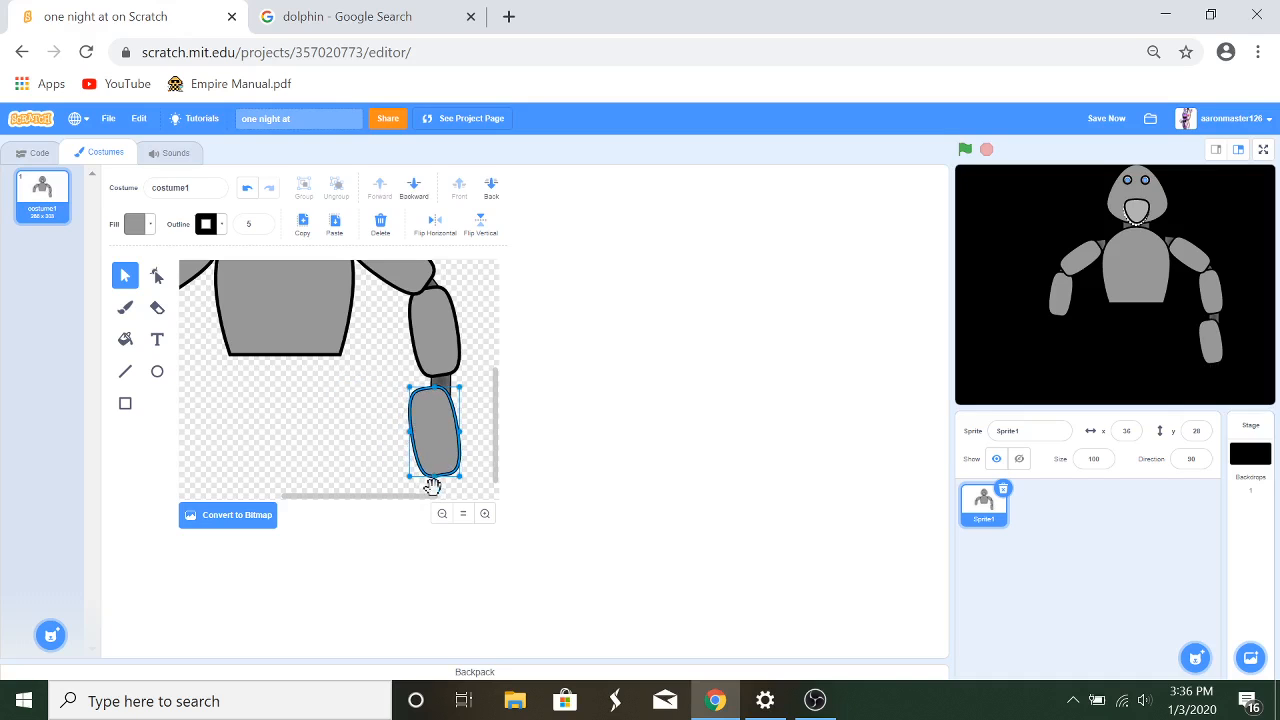
pyautogui.moveTo(432, 486); pyautogui.dragTo(434, 486)
pyautogui.moveTo(439, 433); pyautogui.dragTo(447, 430)
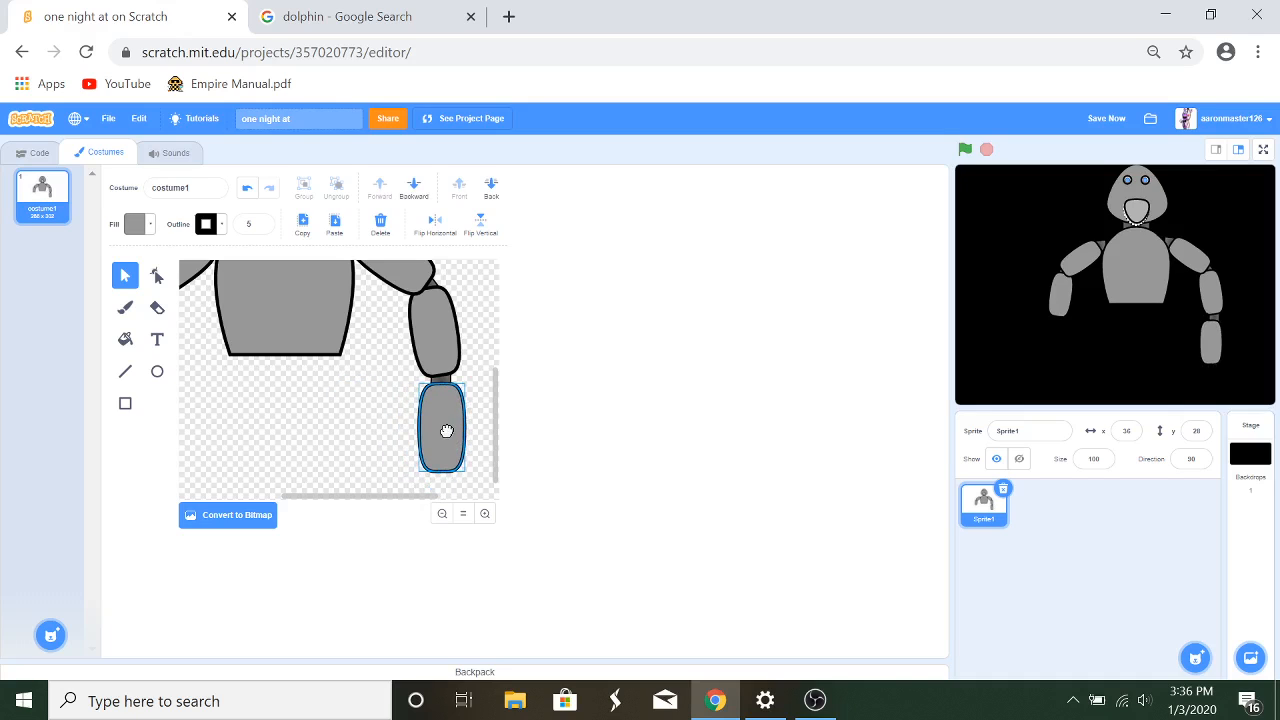
# Step: Reshape the lowest piece of the right arm into a two-pronged claw hand by moving its edge points
pyautogui.click(157, 277)
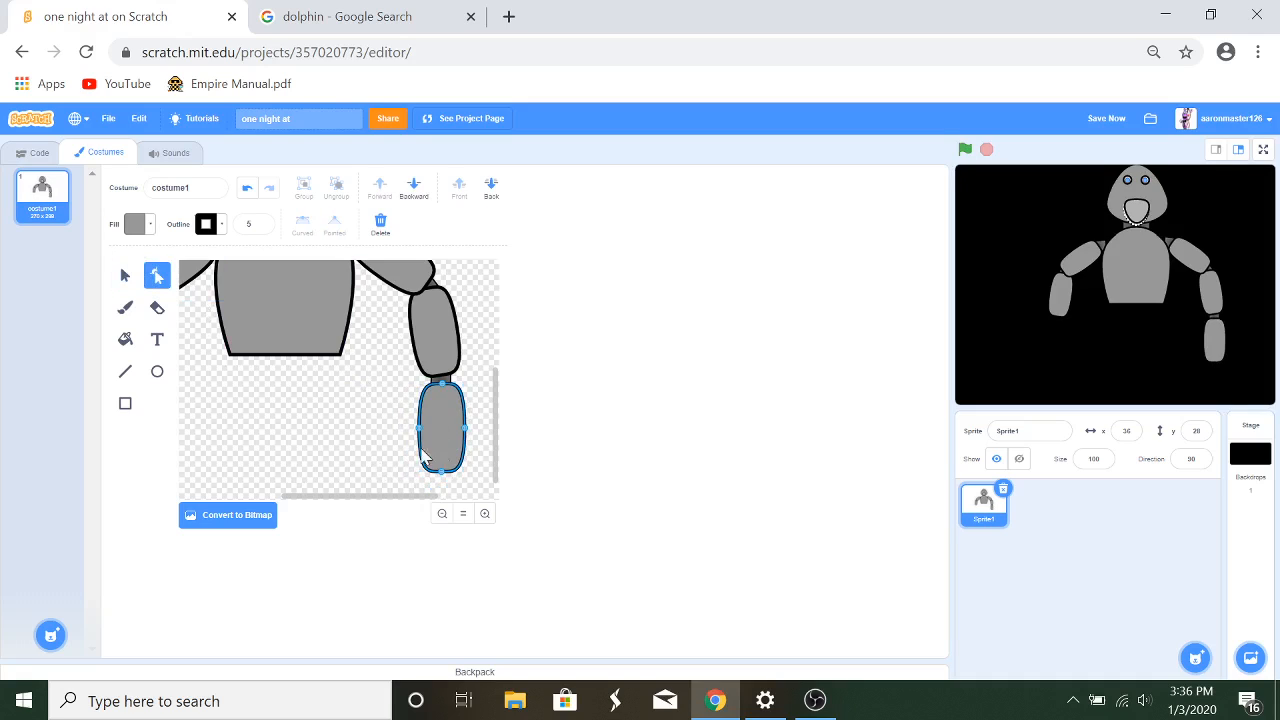
pyautogui.moveTo(439, 470); pyautogui.dragTo(444, 432)
pyautogui.moveTo(447, 424); pyautogui.dragTo(410, 388)
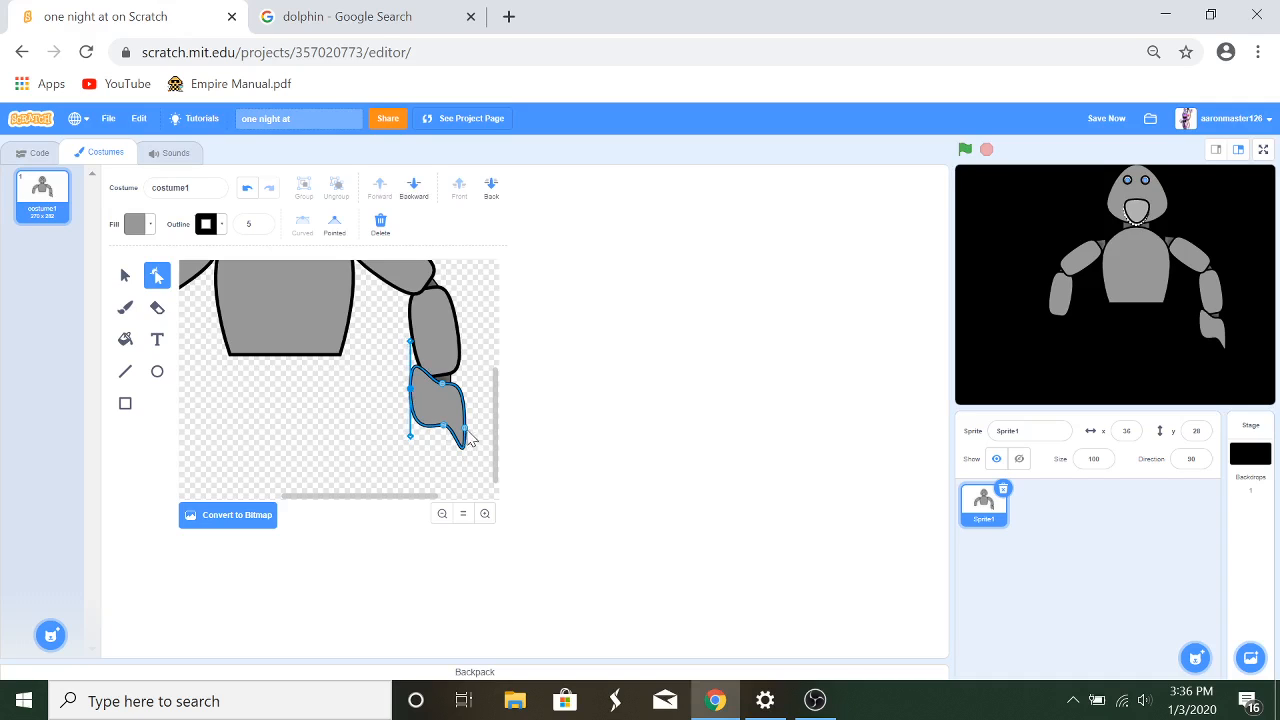
pyautogui.moveTo(466, 440); pyautogui.dragTo(480, 376)
pyautogui.click(473, 398)
pyautogui.click(129, 284)
pyautogui.click(337, 397)
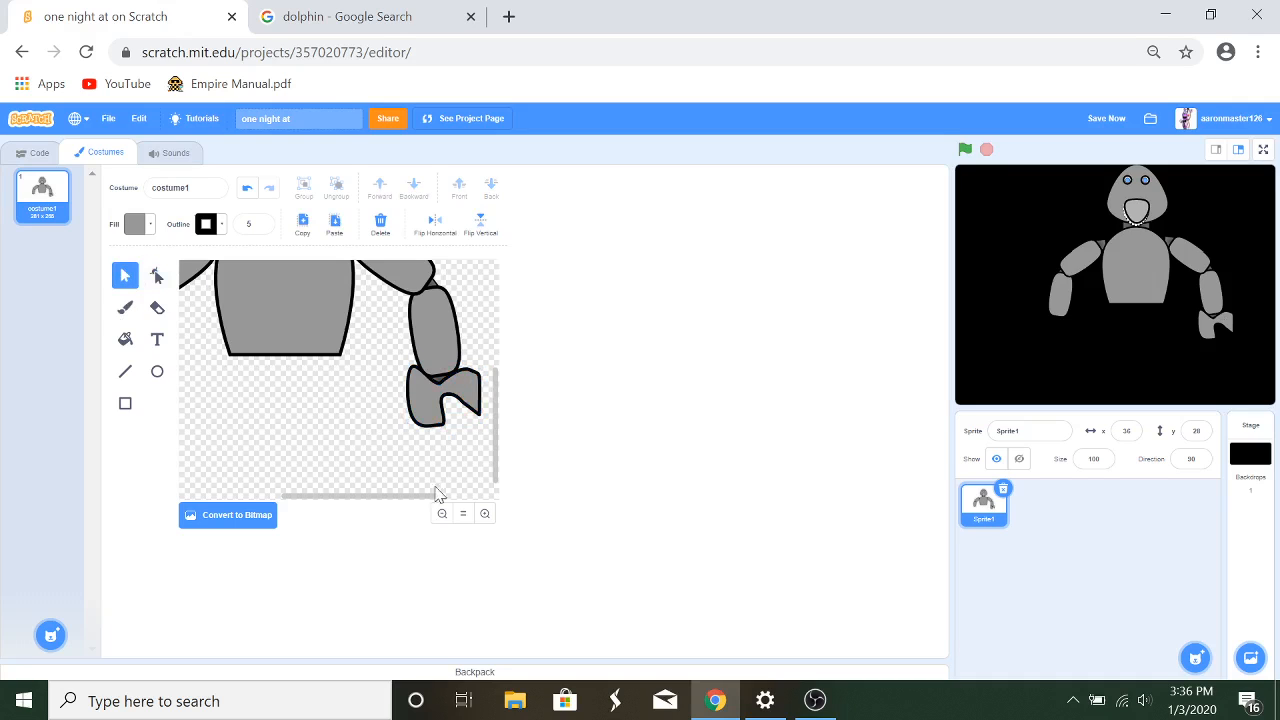
# Step: Rotate the claw hand slightly and shrink it to fit the end of the right forearm
pyautogui.click(440, 515)
pyautogui.click(414, 438)
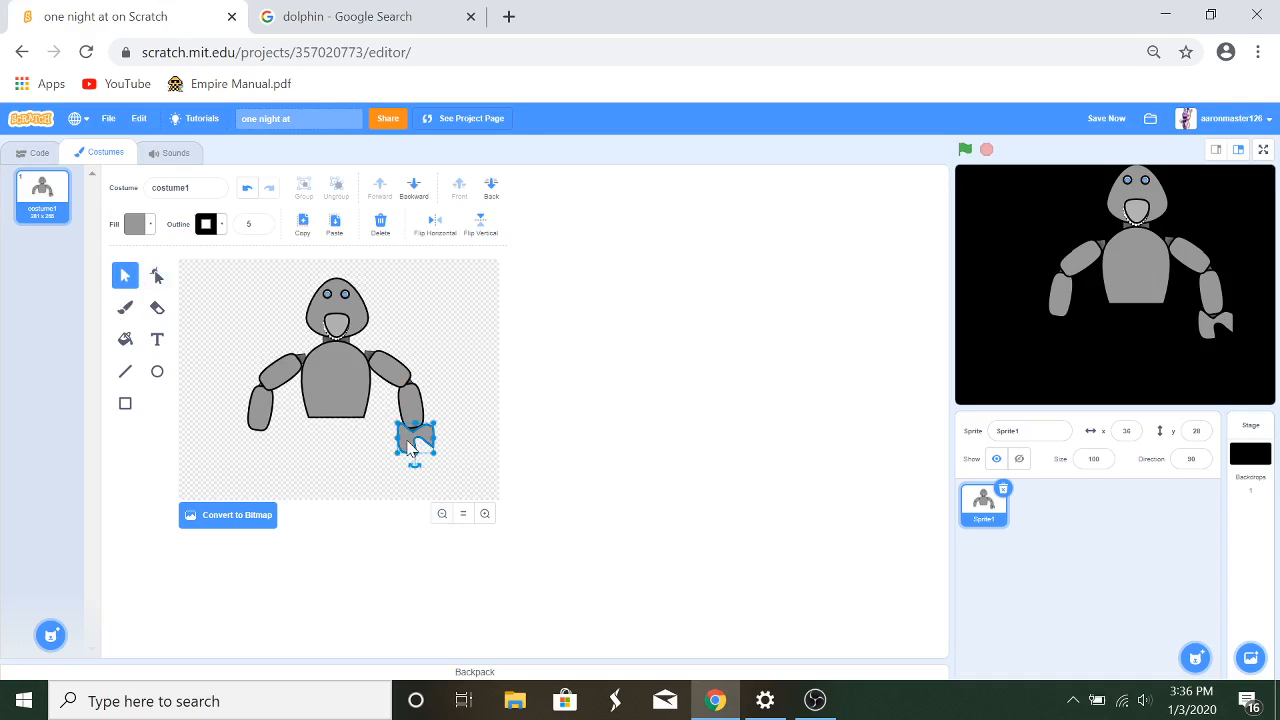
pyautogui.moveTo(415, 464); pyautogui.dragTo(407, 465)
pyautogui.moveTo(435, 420); pyautogui.dragTo(423, 435)
# Step: Duplicate the claw hand, flip the copy horizontally, and place it below the body near the left forearm
pyautogui.click(334, 224)
pyautogui.click(435, 222)
pyautogui.moveTo(425, 449); pyautogui.dragTo(300, 464)
# Step: Reposition the right claw hand so it overlaps the lower edge of the wrist joint under the right forearm
pyautogui.click(413, 432)
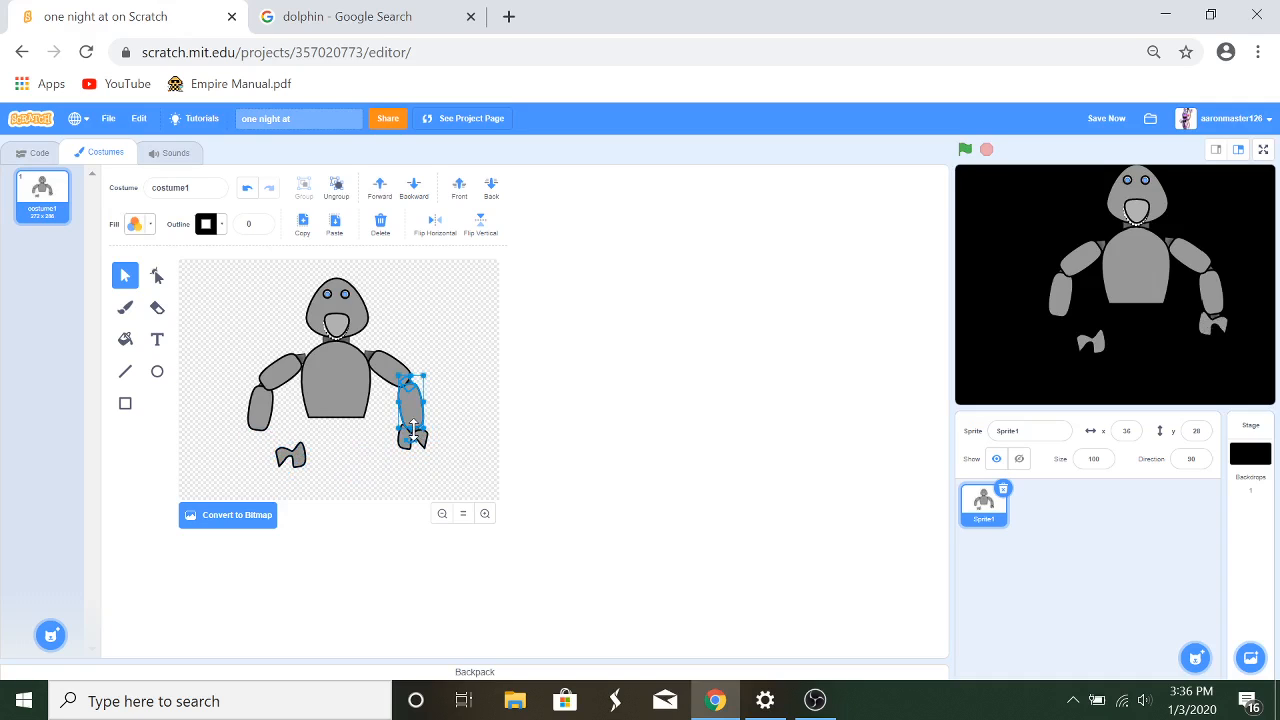
pyautogui.click(424, 444)
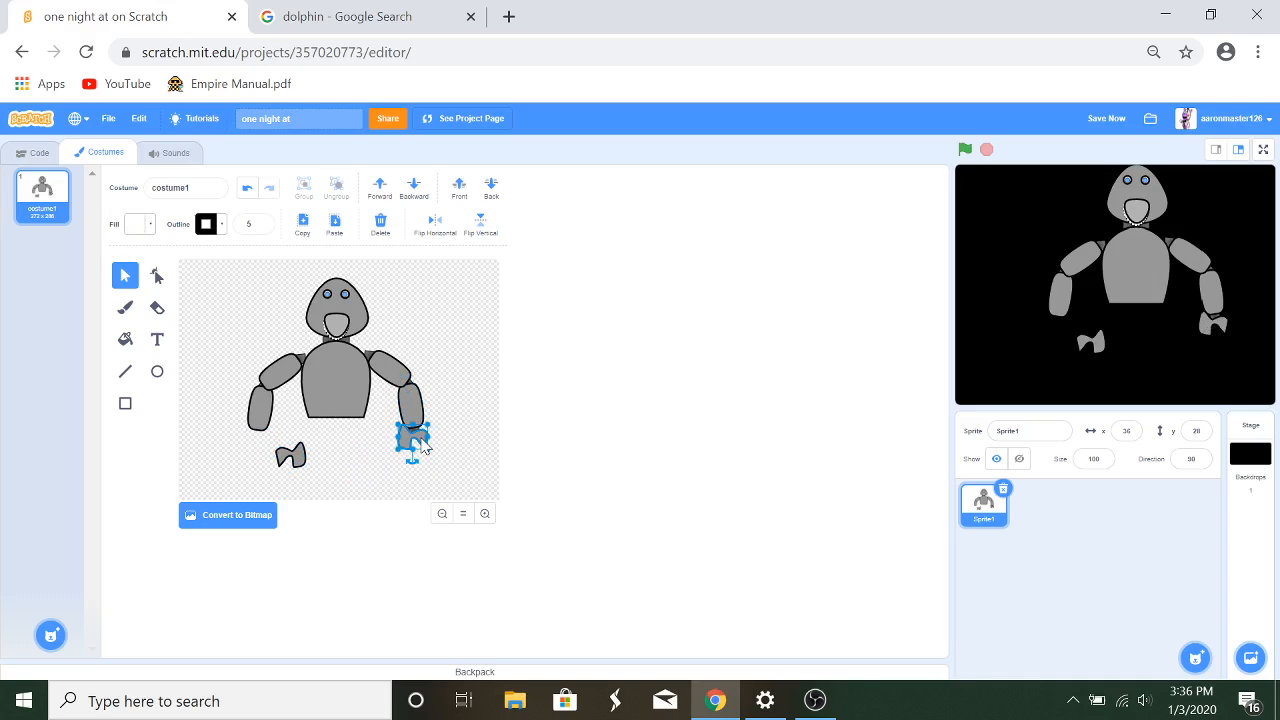
pyautogui.moveTo(424, 446); pyautogui.dragTo(424, 452)
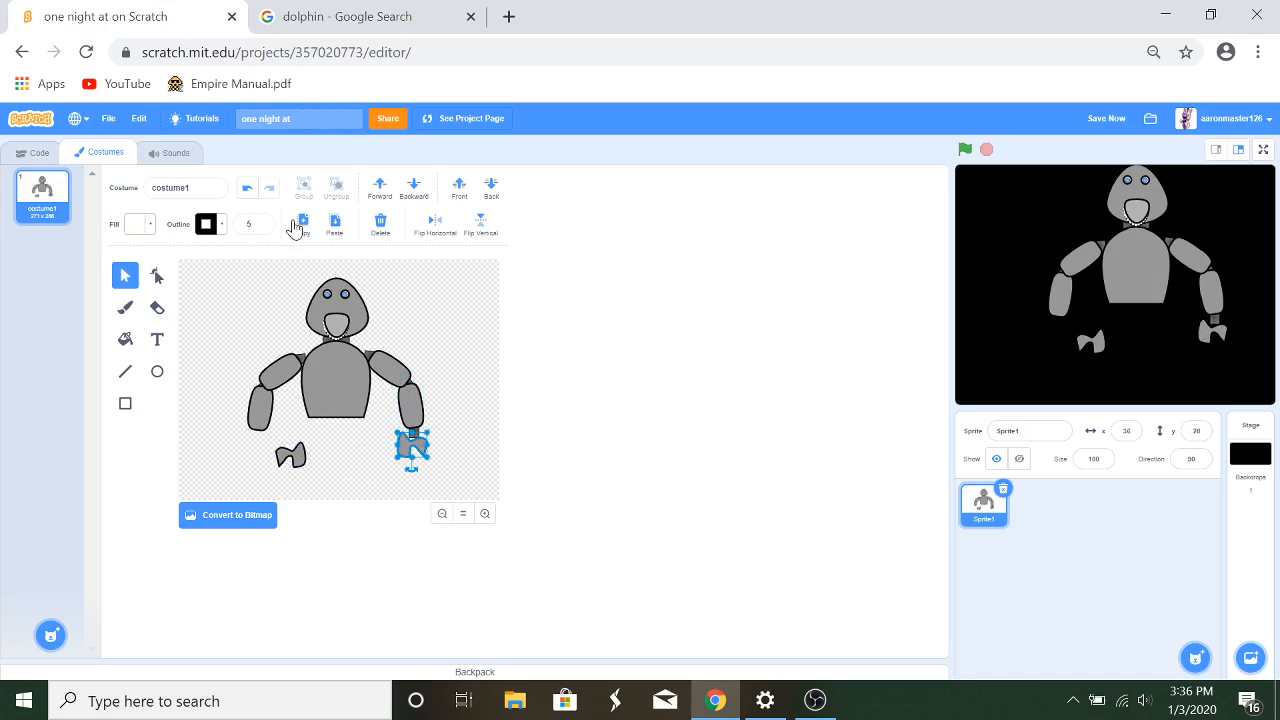
pyautogui.click(468, 424)
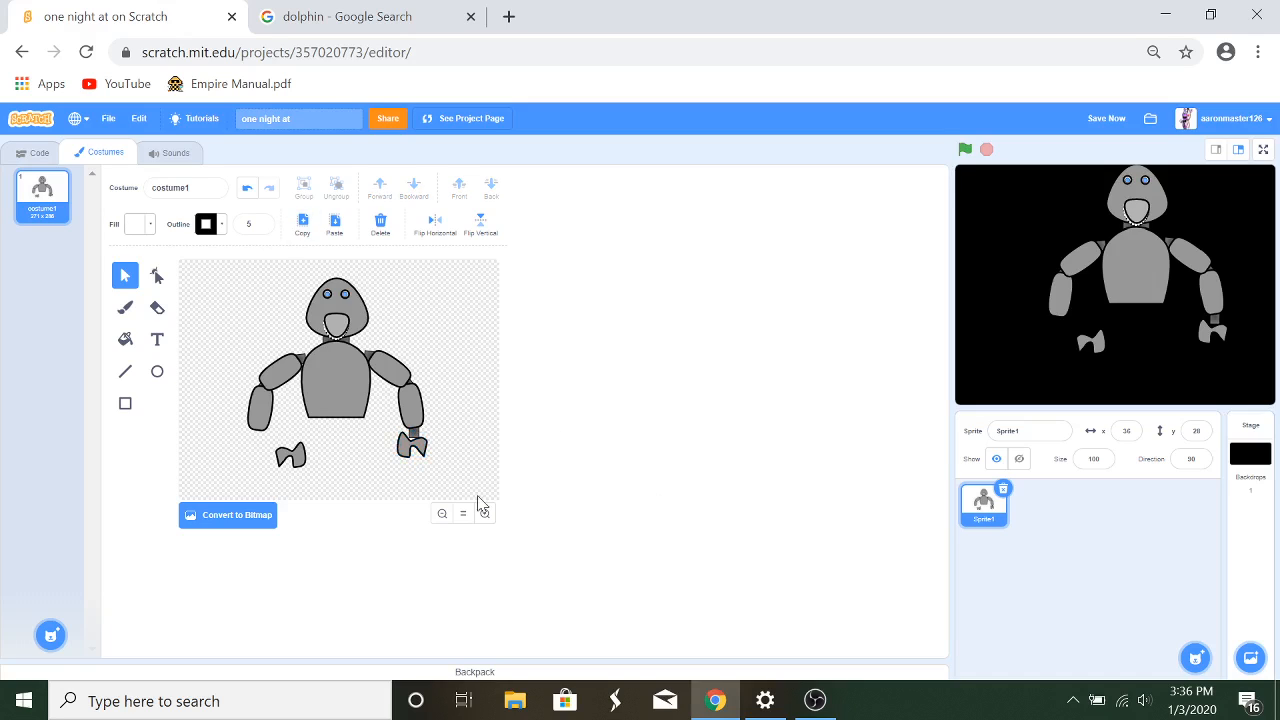
pyautogui.click(414, 427)
pyautogui.click(415, 433)
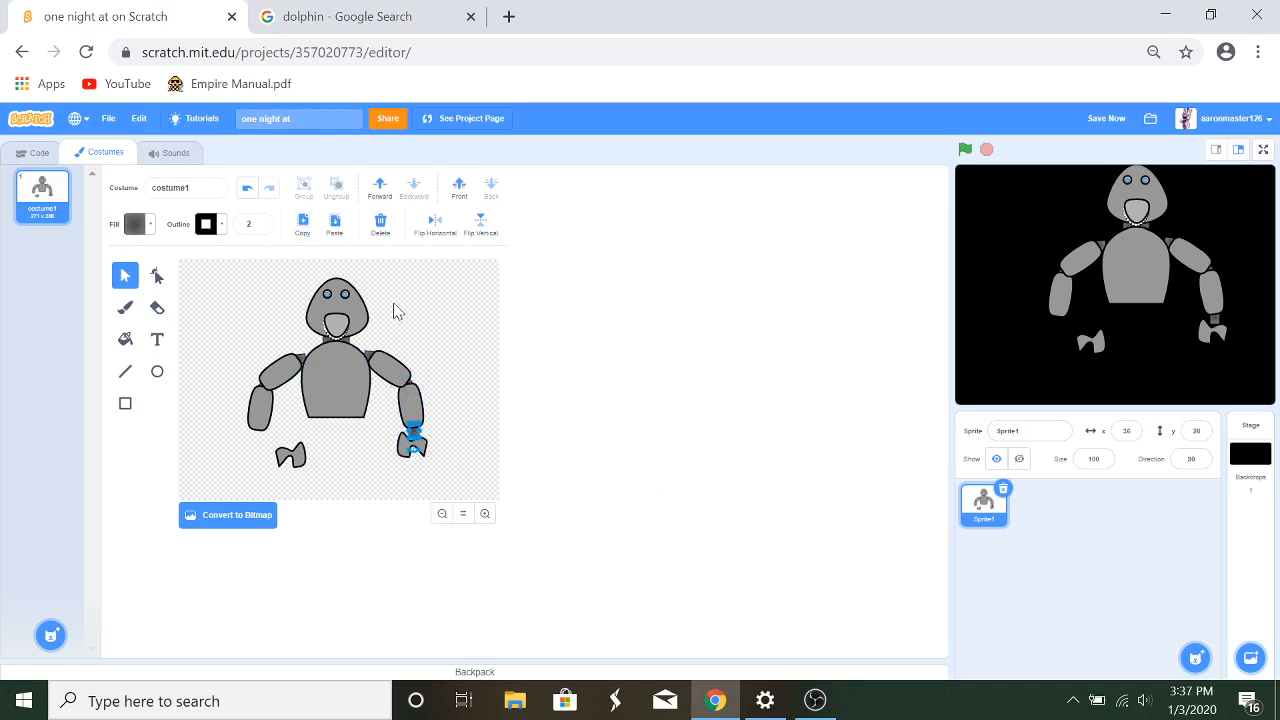
pyautogui.click(460, 425)
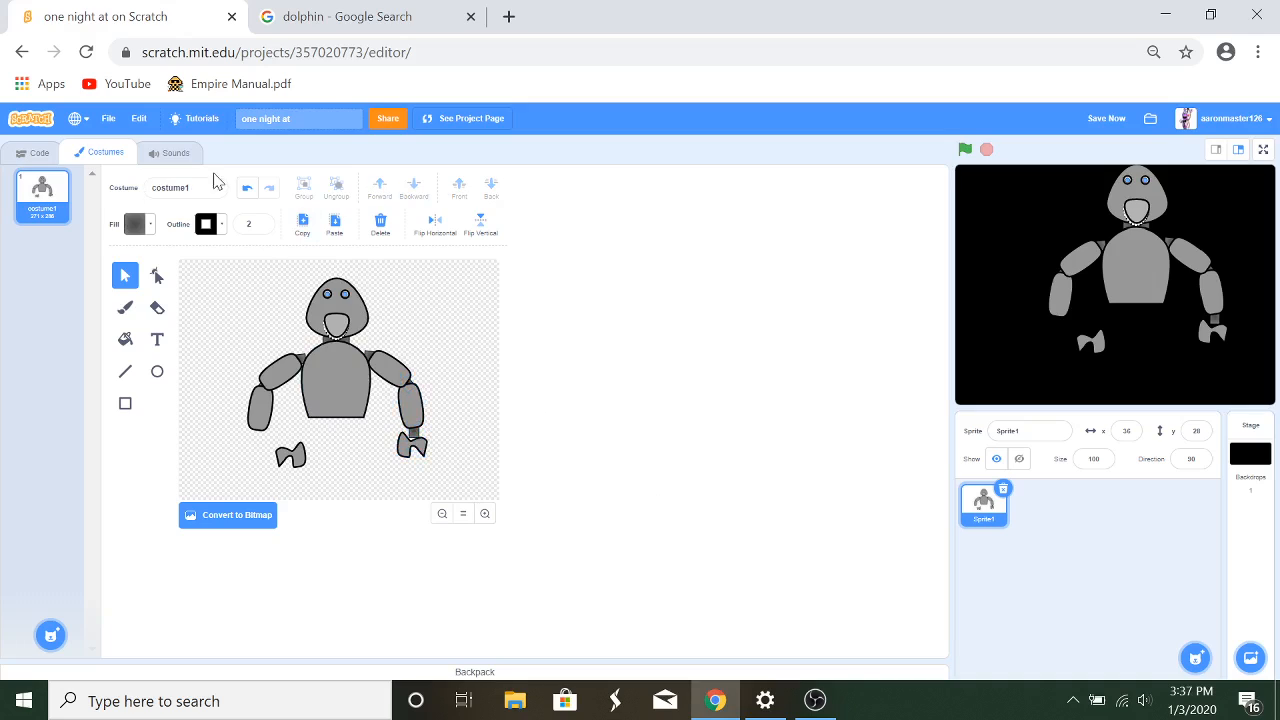
pyautogui.click(416, 441)
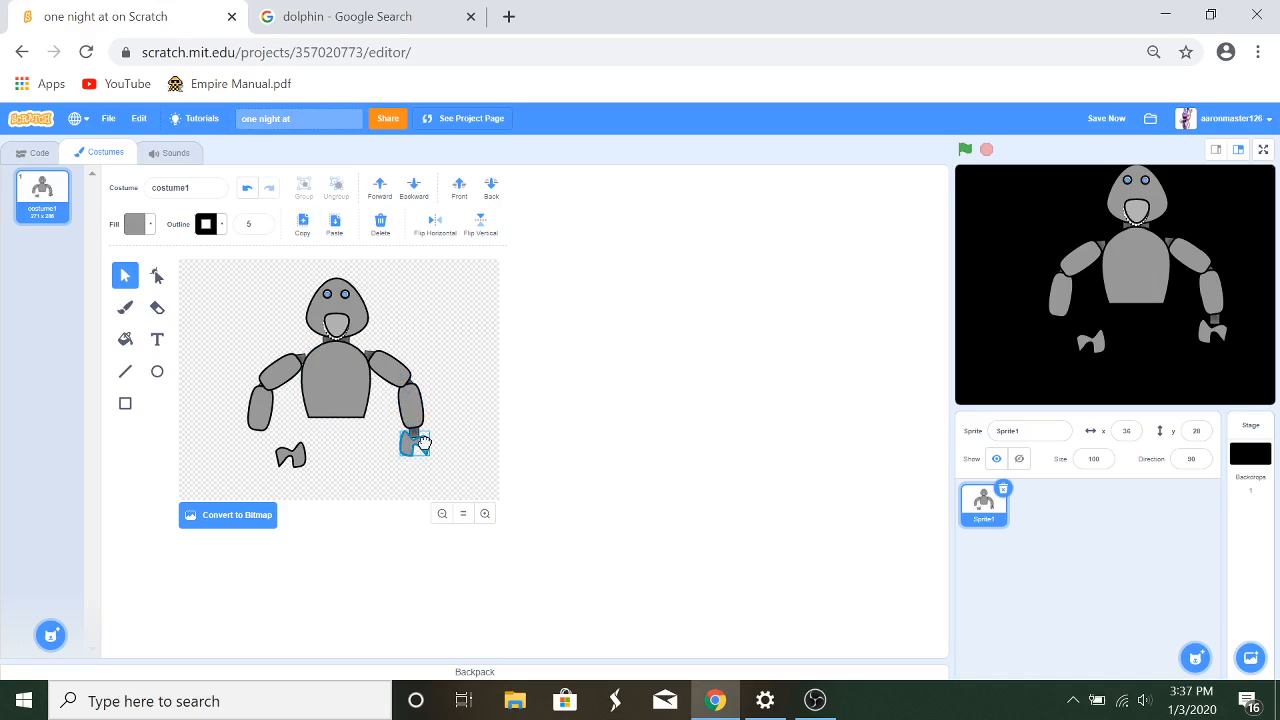
pyautogui.moveTo(424, 440); pyautogui.dragTo(425, 440)
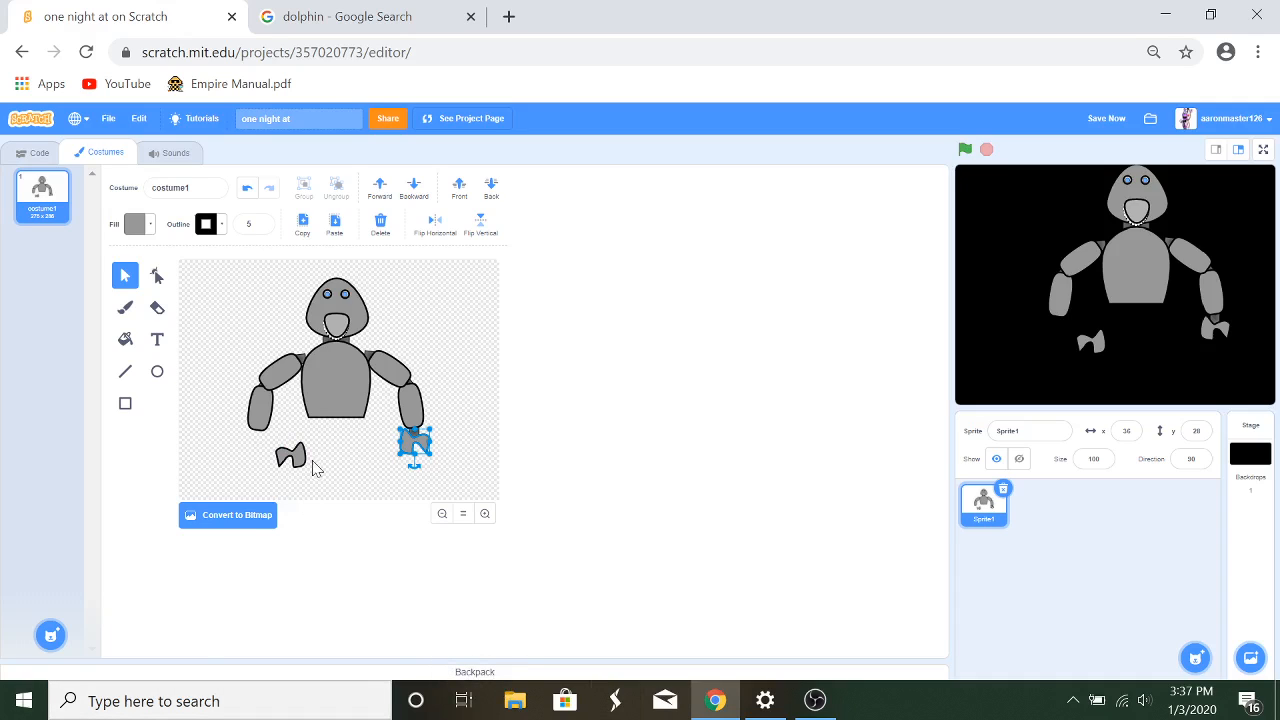
# Step: Move the mirrored claw below the left forearm, and place a copy of the right wrist joint behind that forearm's lower end
pyautogui.moveTo(292, 458); pyautogui.dragTo(274, 460)
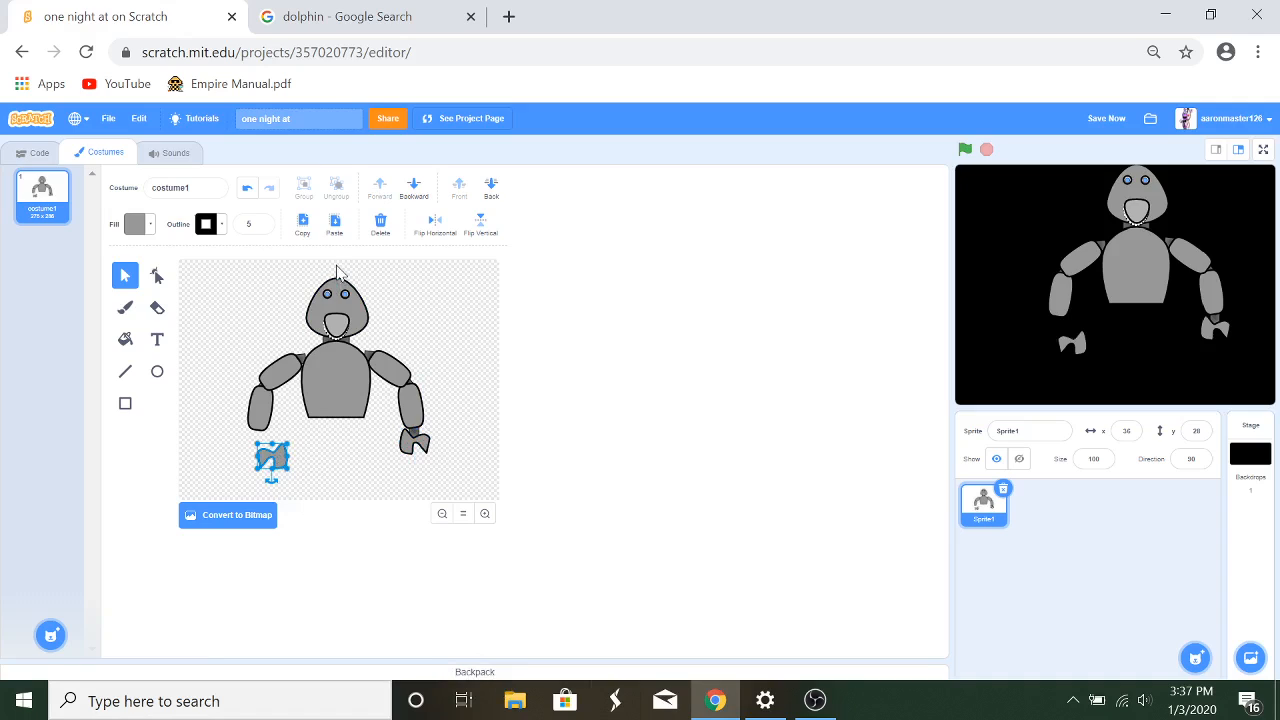
pyautogui.click(414, 440)
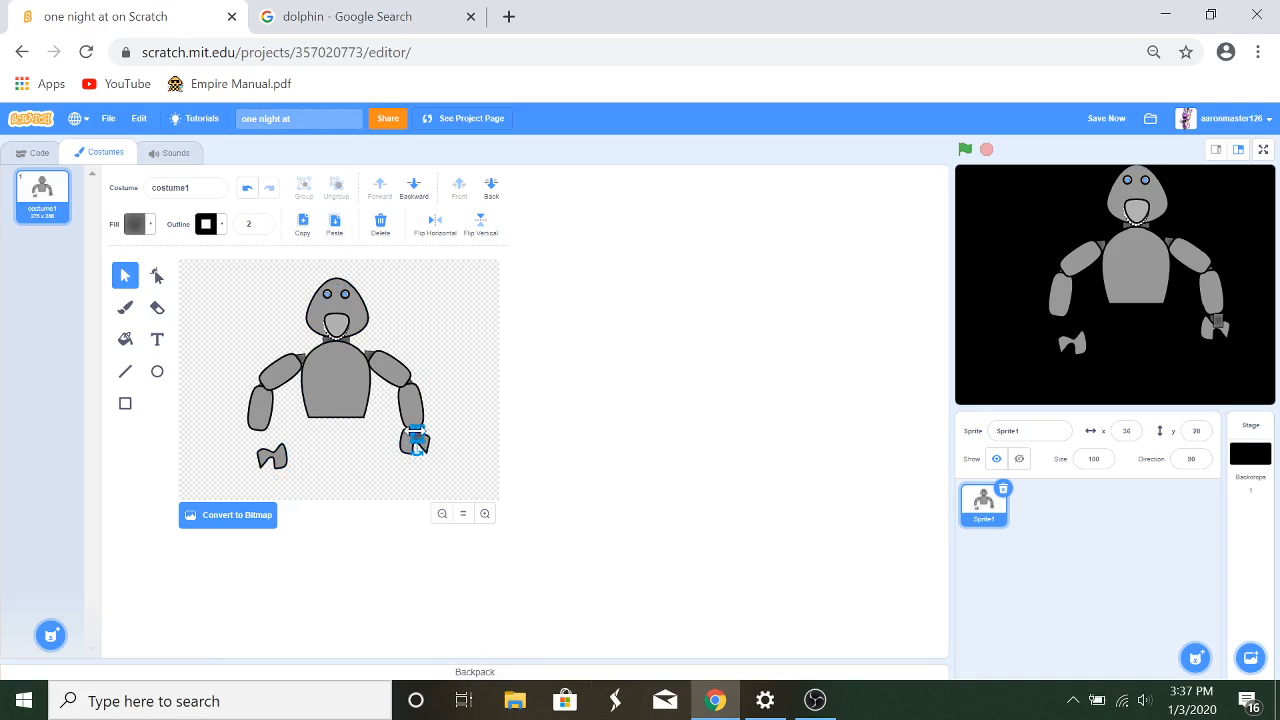
pyautogui.moveTo(417, 440); pyautogui.dragTo(257, 432)
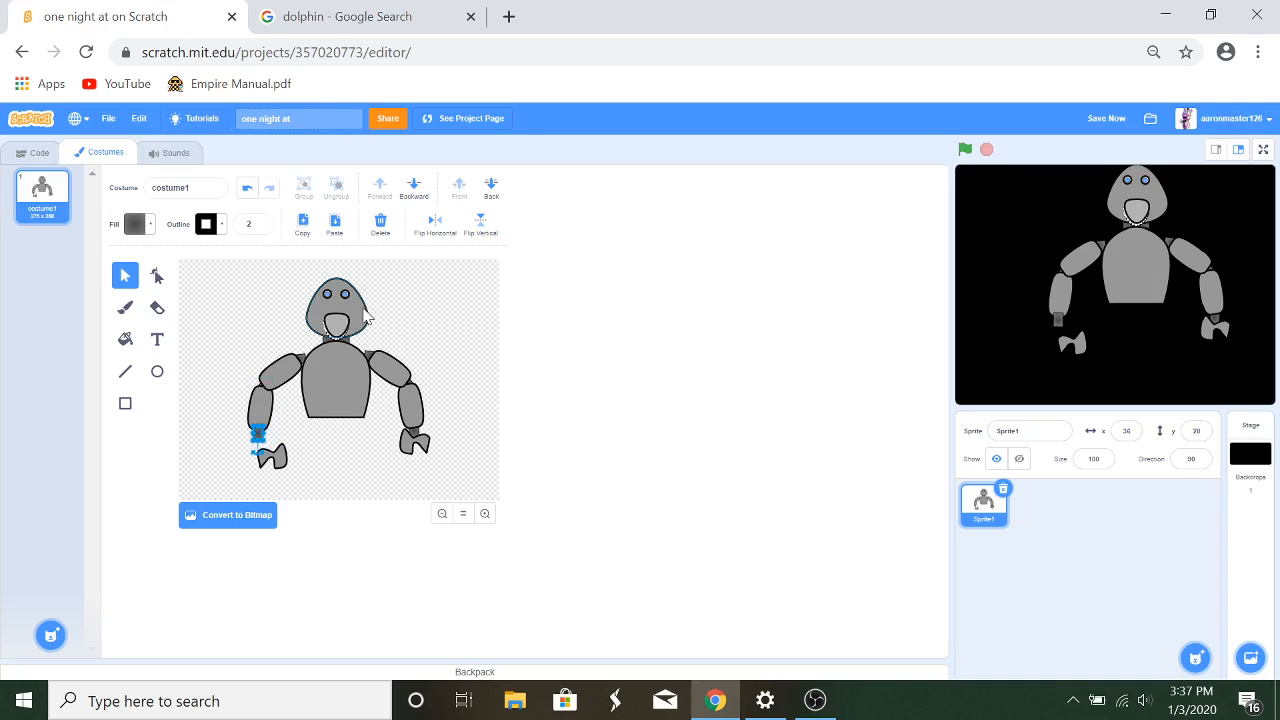
pyautogui.click(491, 187)
# Step: Attach the mirrored claw hand over the lower end of the left wrist joint
pyautogui.click(485, 514)
pyautogui.click(485, 514)
pyautogui.click(485, 514)
pyautogui.click(485, 516)
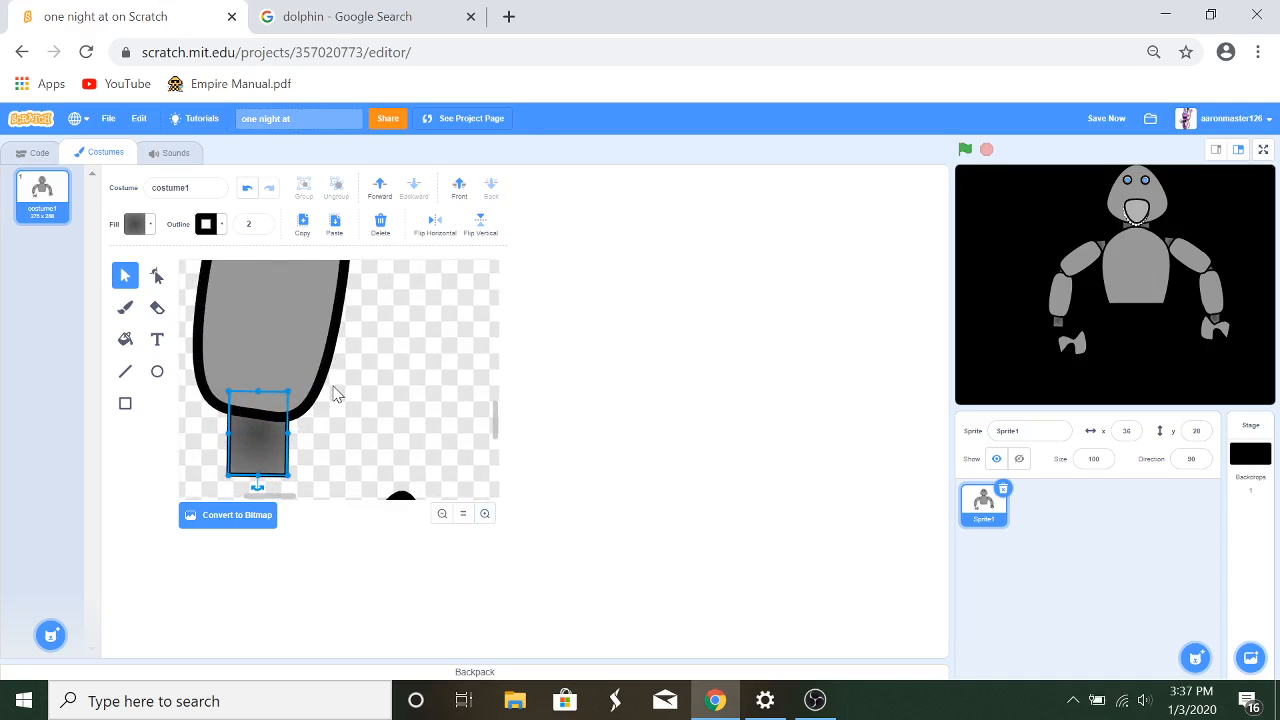
pyautogui.scroll(-2, 350, 420)
pyautogui.moveTo(355, 448); pyautogui.dragTo(268, 367)
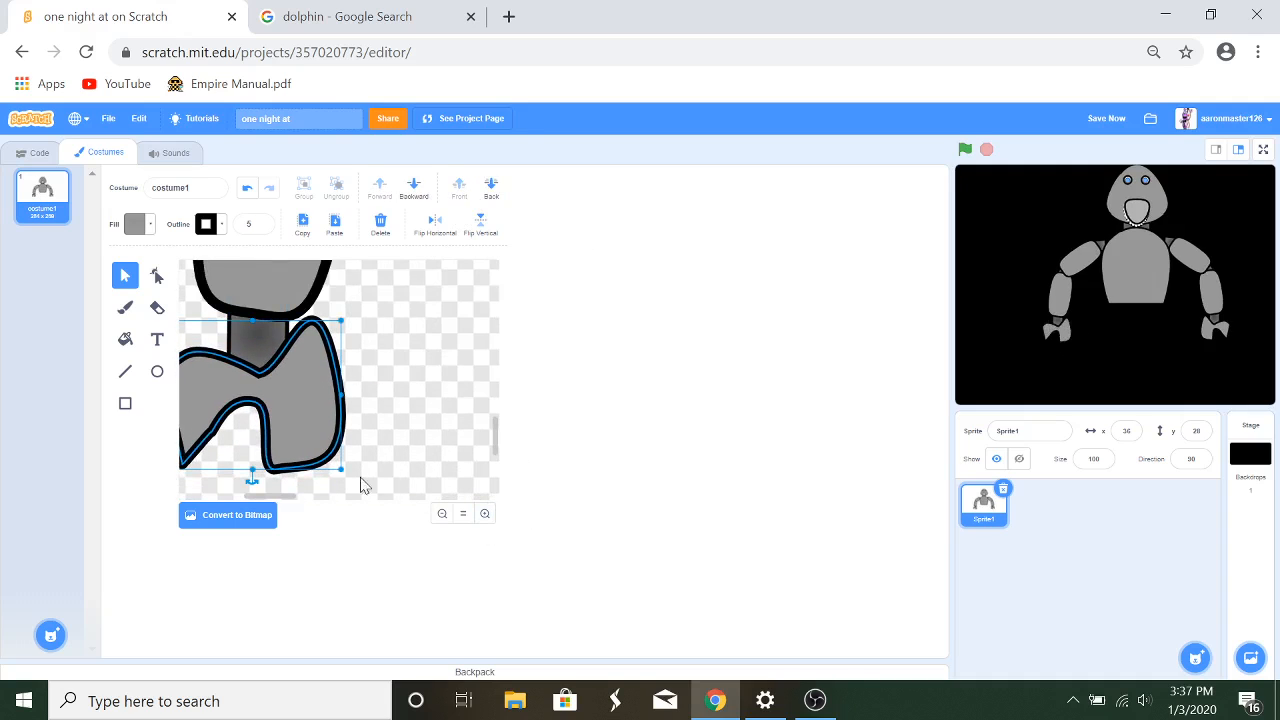
pyautogui.click(442, 514)
pyautogui.click(442, 514)
pyautogui.click(442, 514)
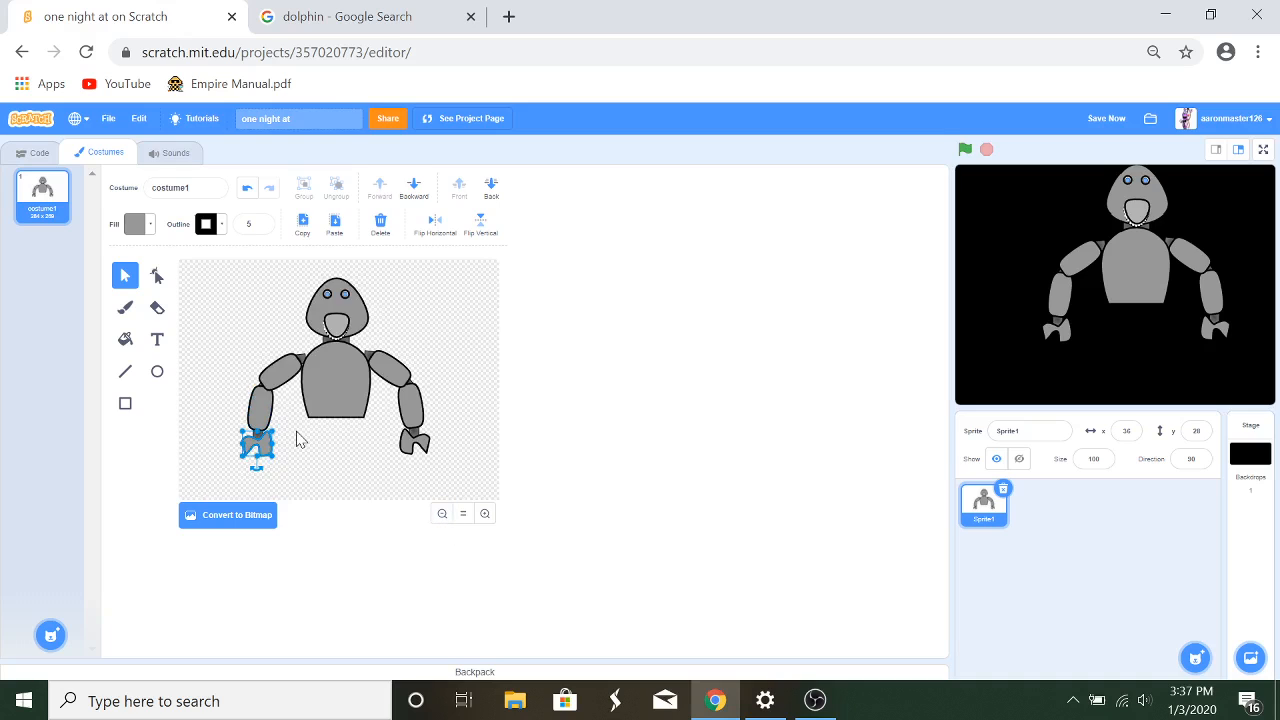
pyautogui.click(302, 440)
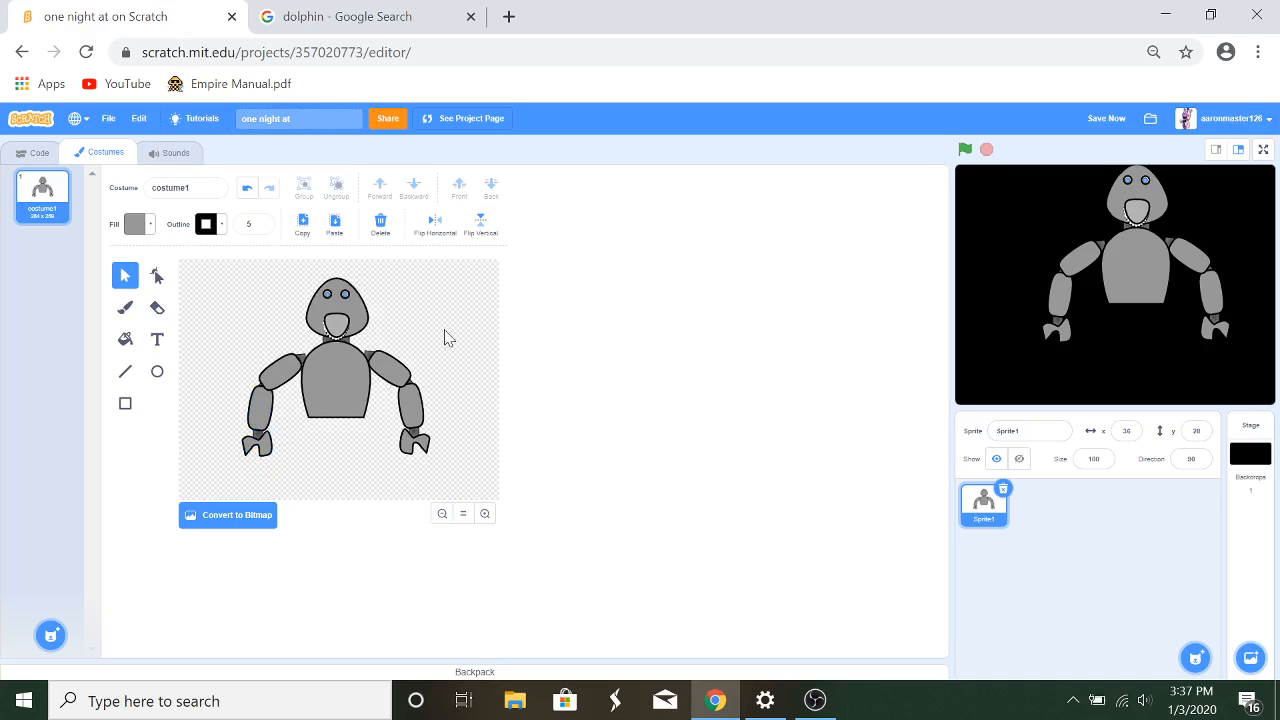
# Step: Duplicate the right upper arm and set the copy aside in the empty area beside the head
pyautogui.click(388, 364)
pyautogui.click(303, 222)
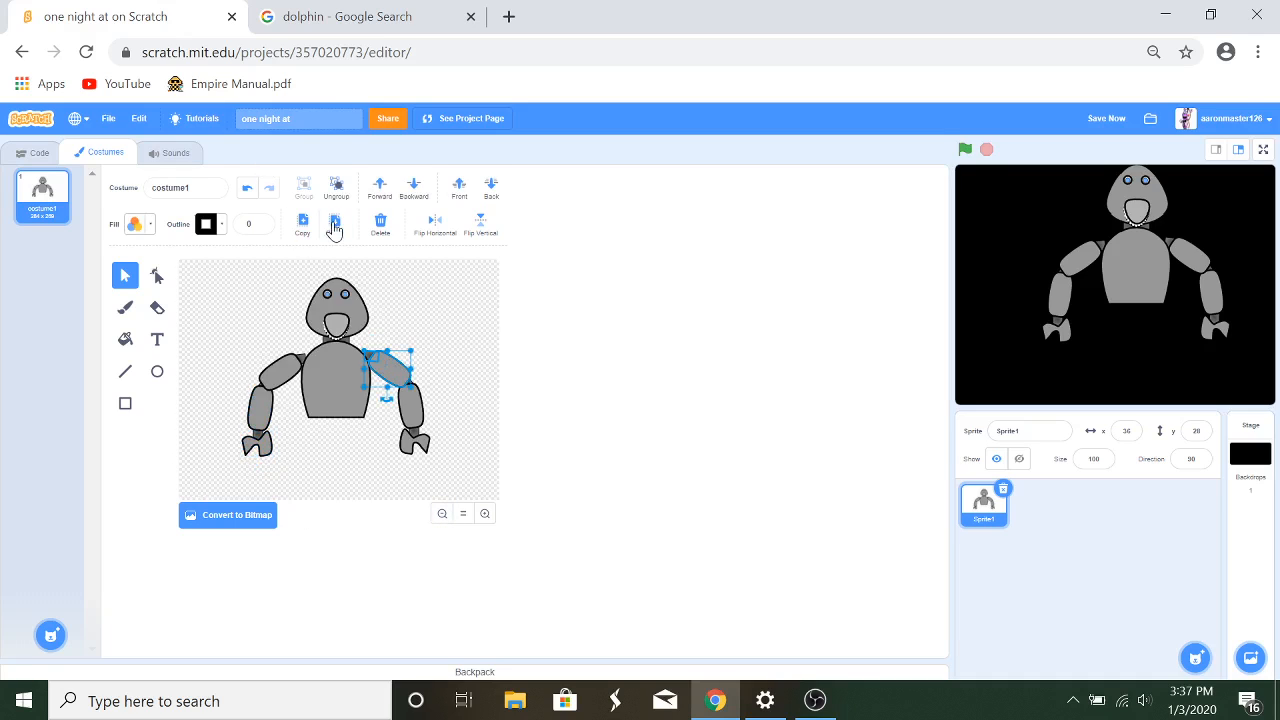
pyautogui.click(335, 222)
pyautogui.moveTo(390, 380); pyautogui.dragTo(450, 314)
pyautogui.click(366, 480)
# Step: Draw a rectangle below the body in the body's grey fill and give it a black outline of width 5
pyautogui.click(125, 403)
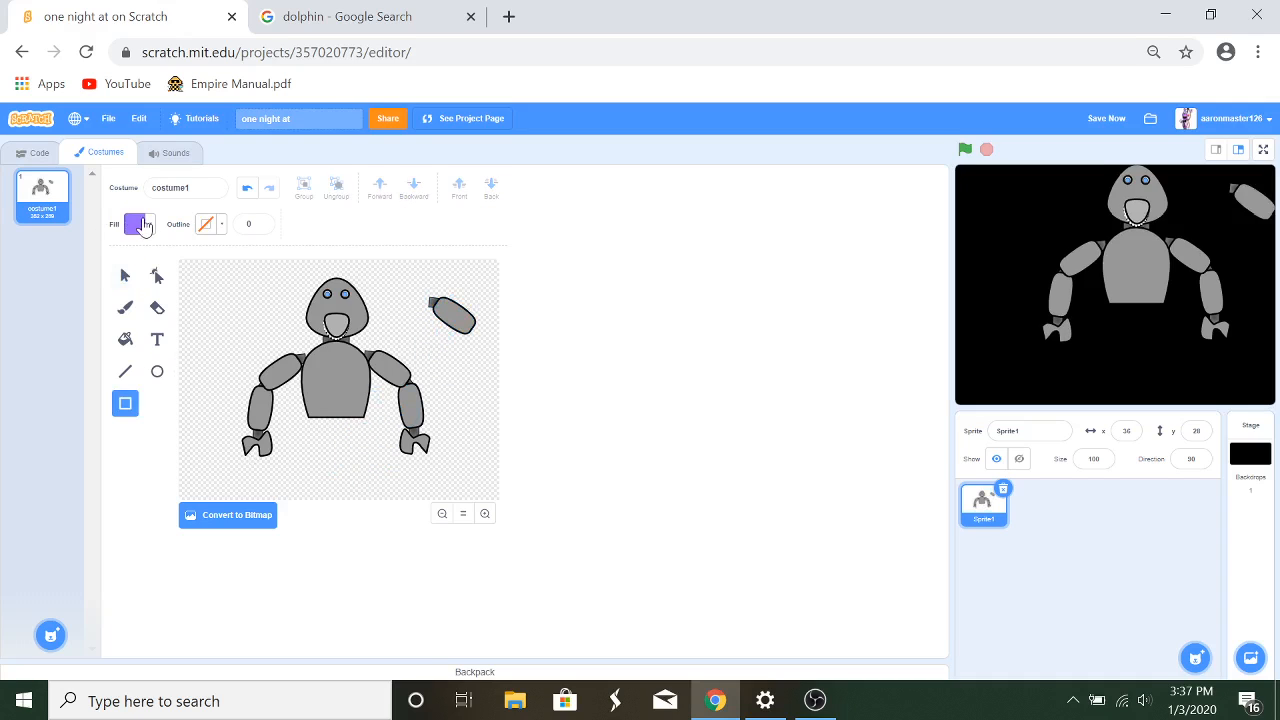
pyautogui.click(143, 226)
pyautogui.click(173, 375)
pyautogui.click(340, 390)
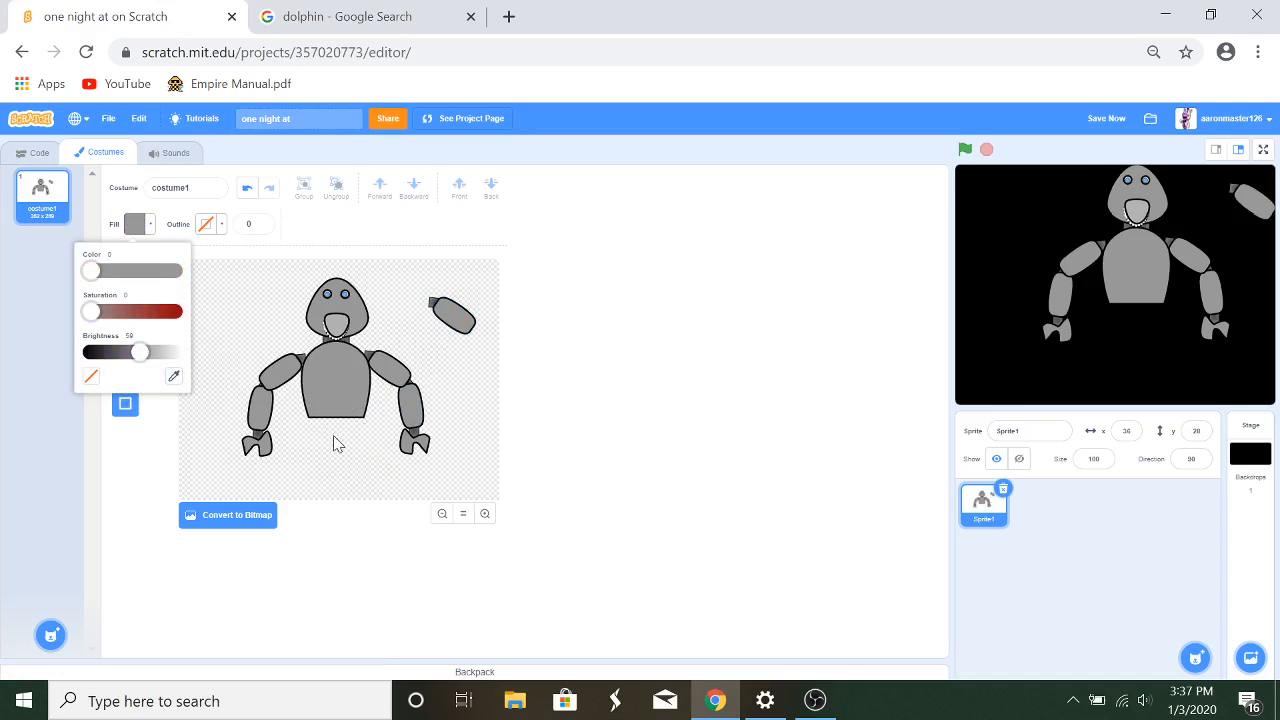
pyautogui.click(337, 444)
pyautogui.moveTo(298, 428); pyautogui.dragTo(371, 464)
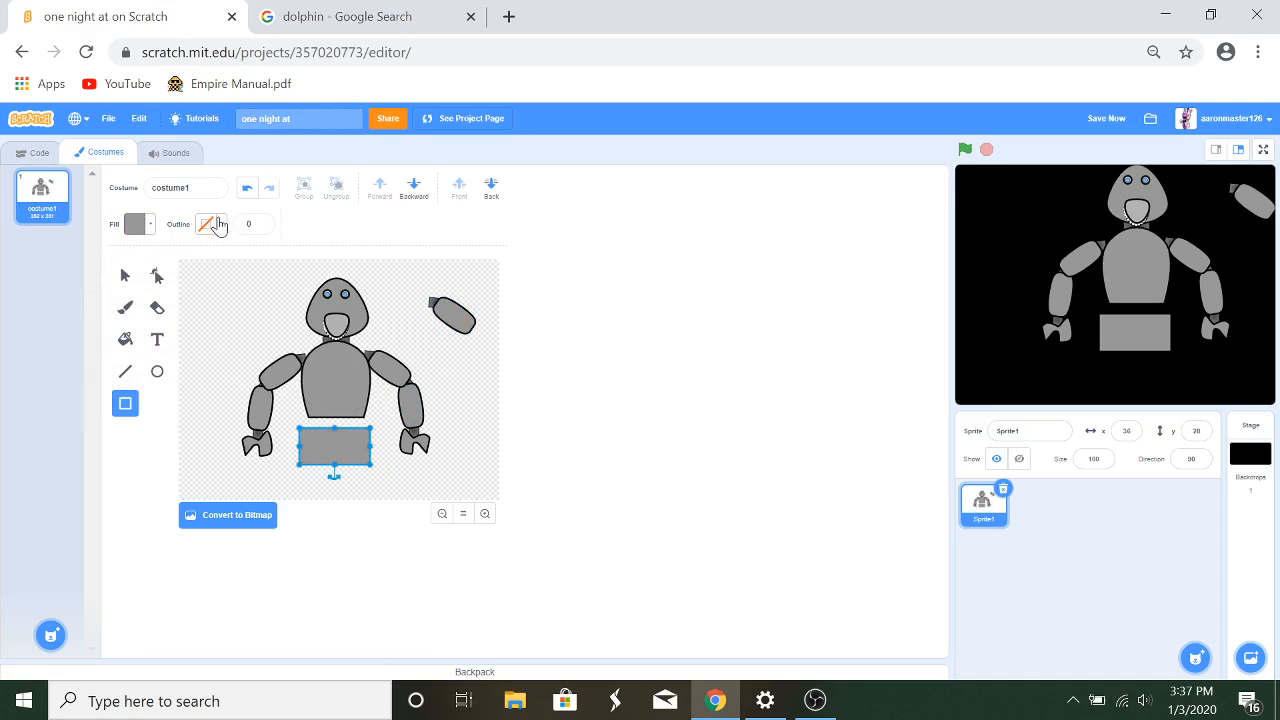
pyautogui.click(262, 222)
pyautogui.click(262, 222)
pyautogui.click(262, 222)
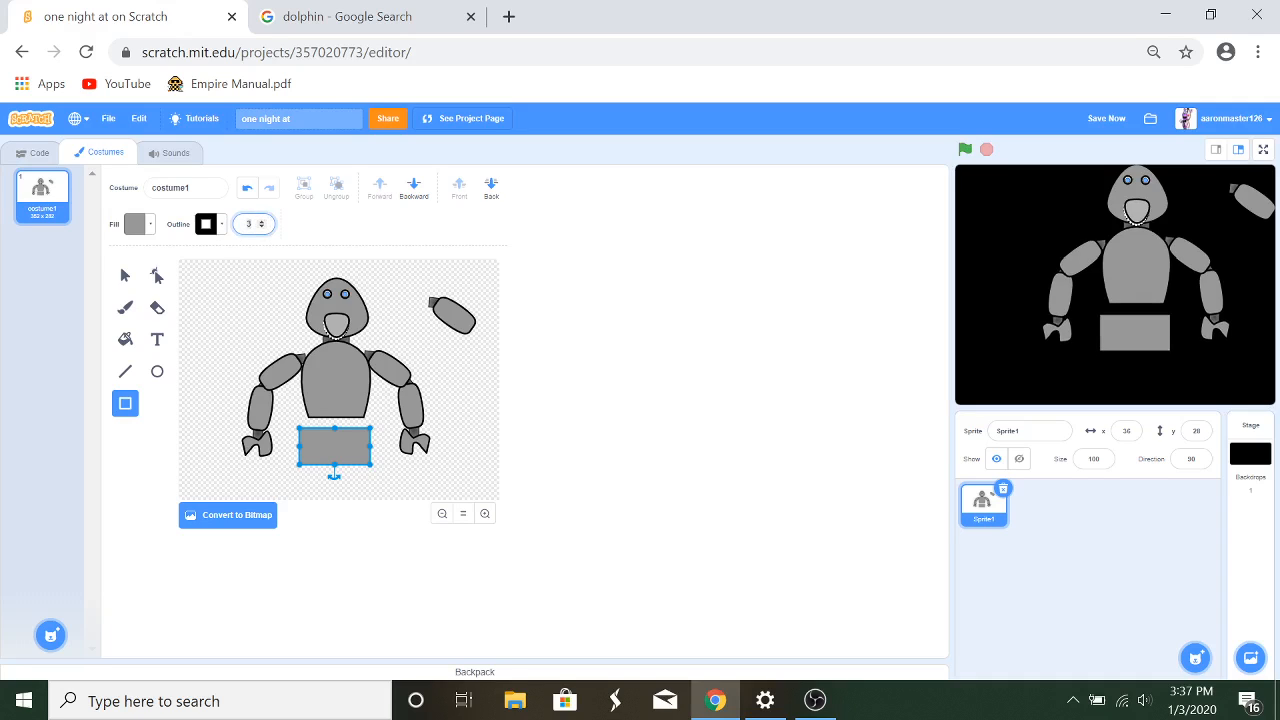
pyautogui.click(262, 222)
pyautogui.click(262, 222)
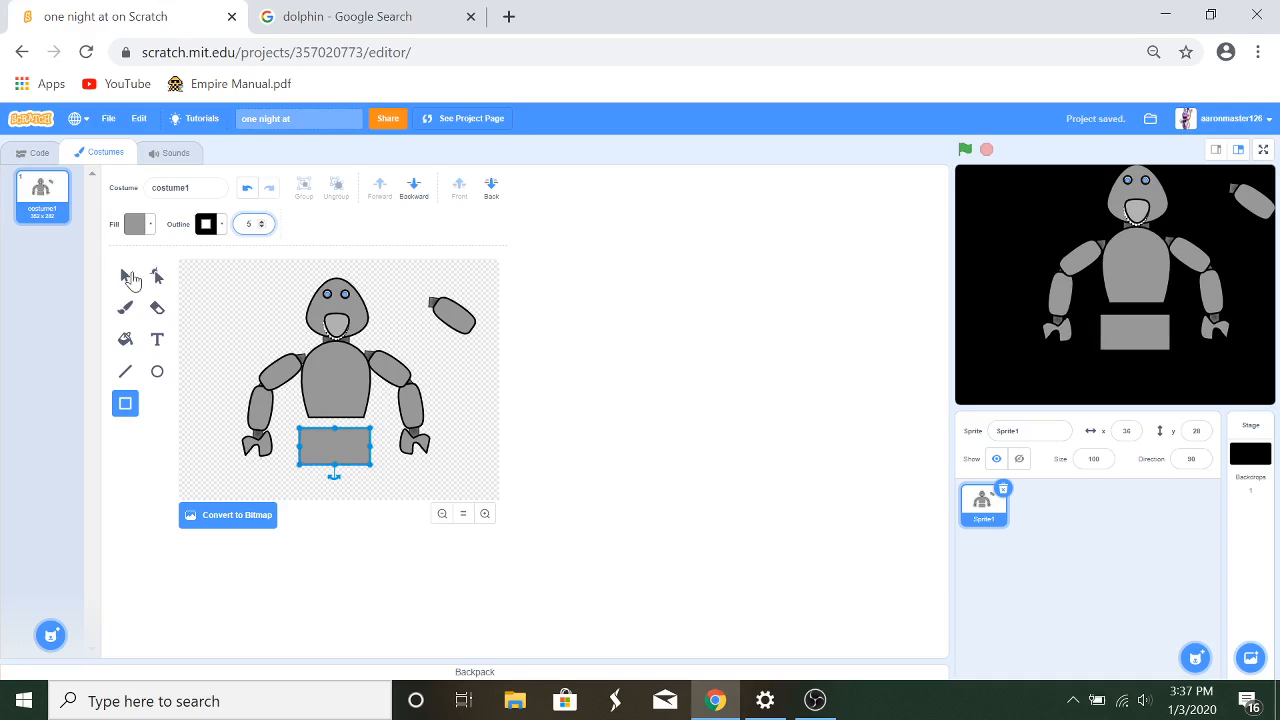
# Step: Curve the rectangle's two lower corners into a rounded pelvis, then make it narrower and center it below the body
pyautogui.click(128, 277)
pyautogui.click(158, 278)
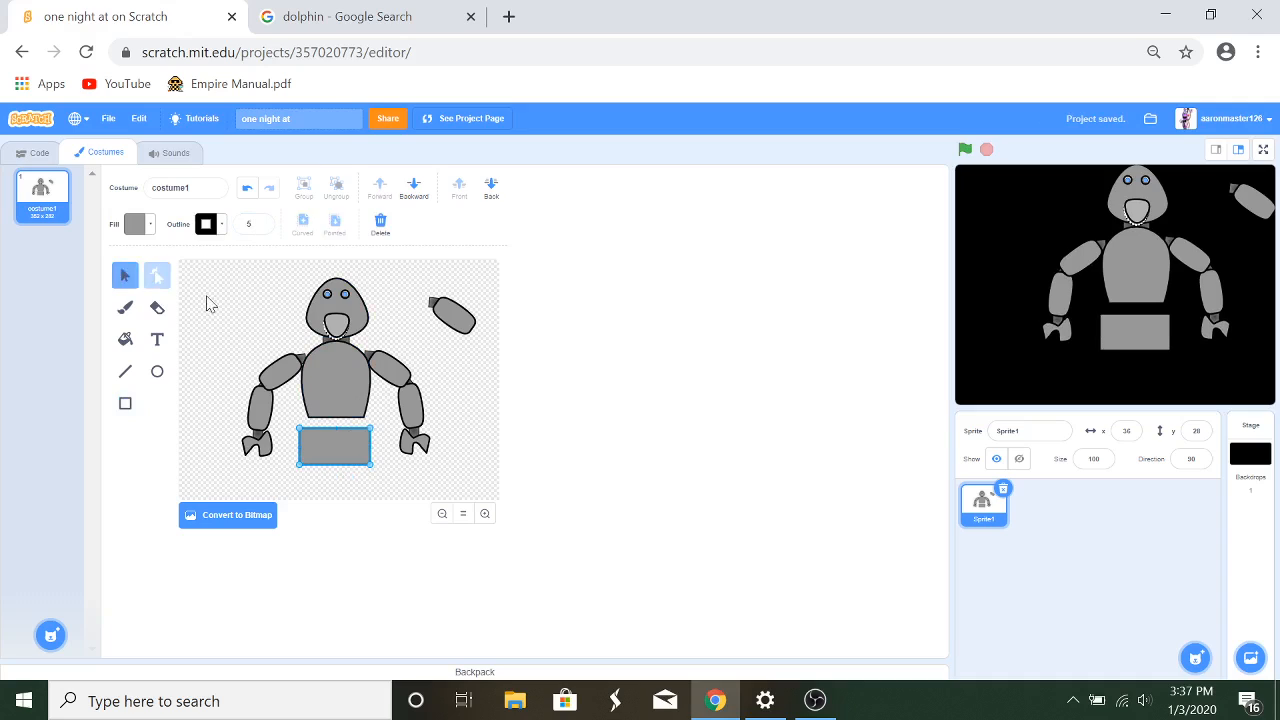
pyautogui.moveTo(300, 467); pyautogui.dragTo(309, 459)
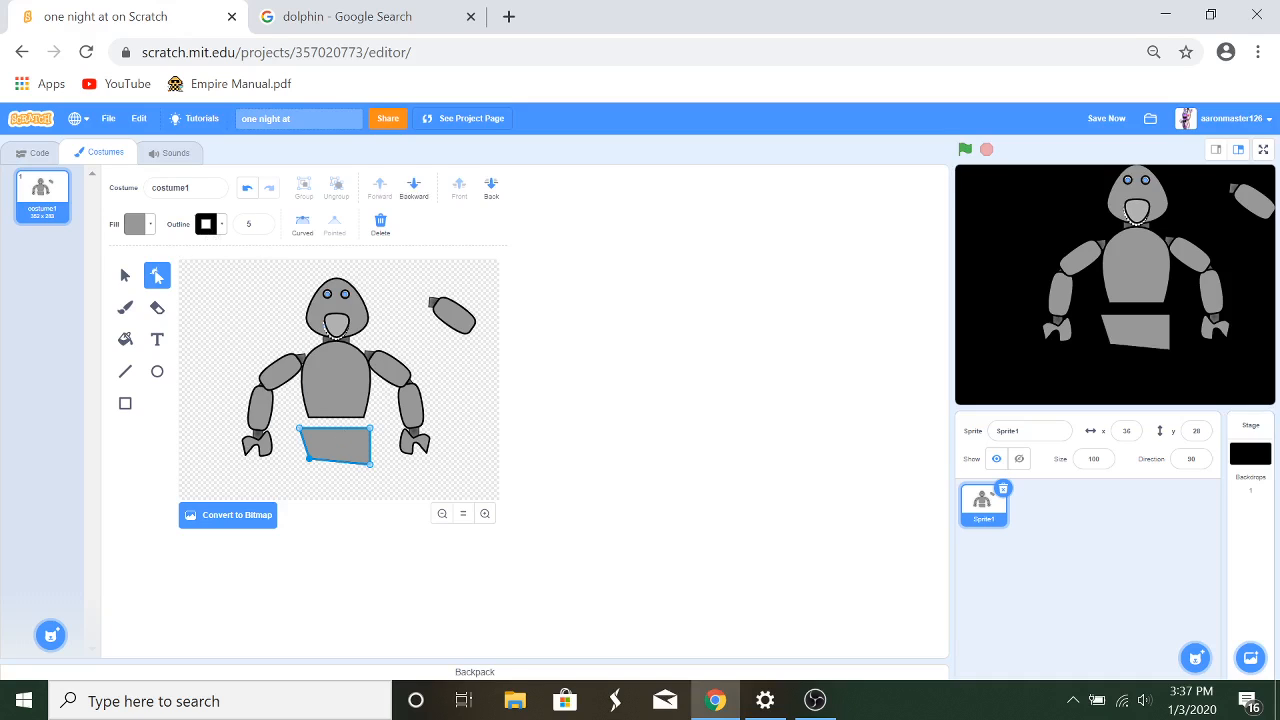
pyautogui.click(302, 222)
pyautogui.moveTo(312, 463); pyautogui.dragTo(364, 474)
pyautogui.click(370, 465)
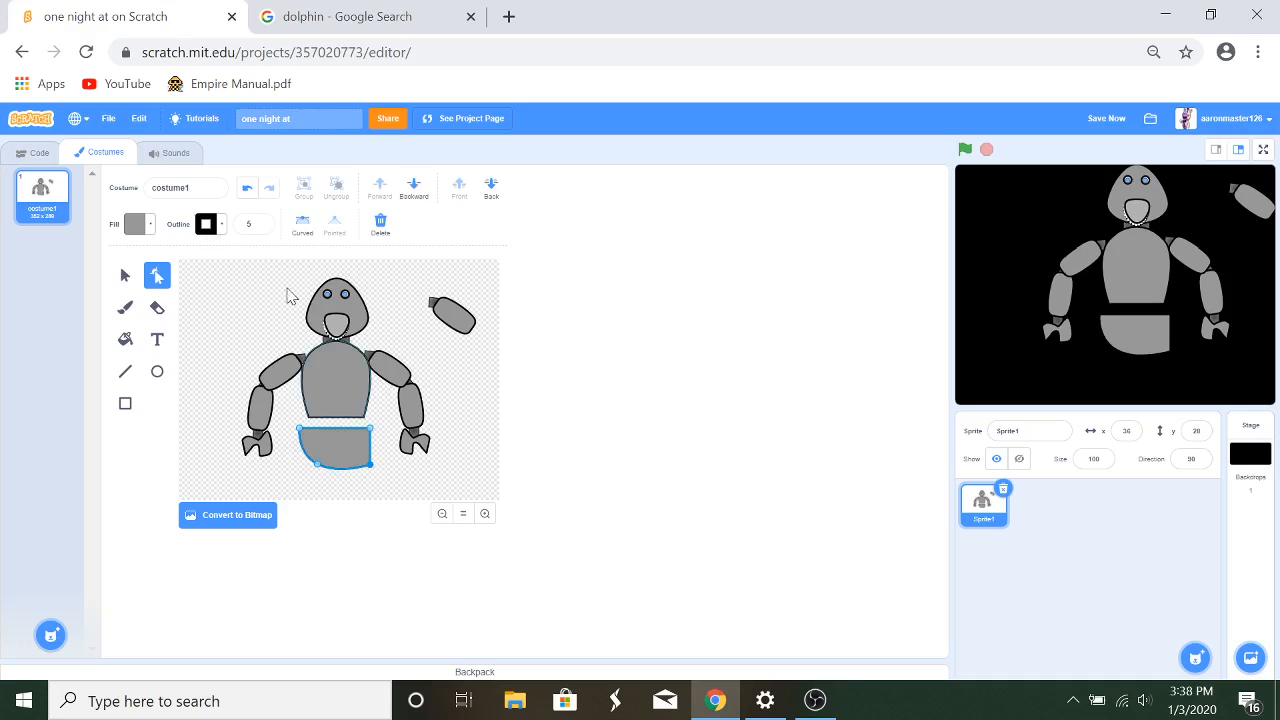
pyautogui.click(302, 222)
pyautogui.moveTo(374, 474); pyautogui.dragTo(341, 441)
pyautogui.click(124, 277)
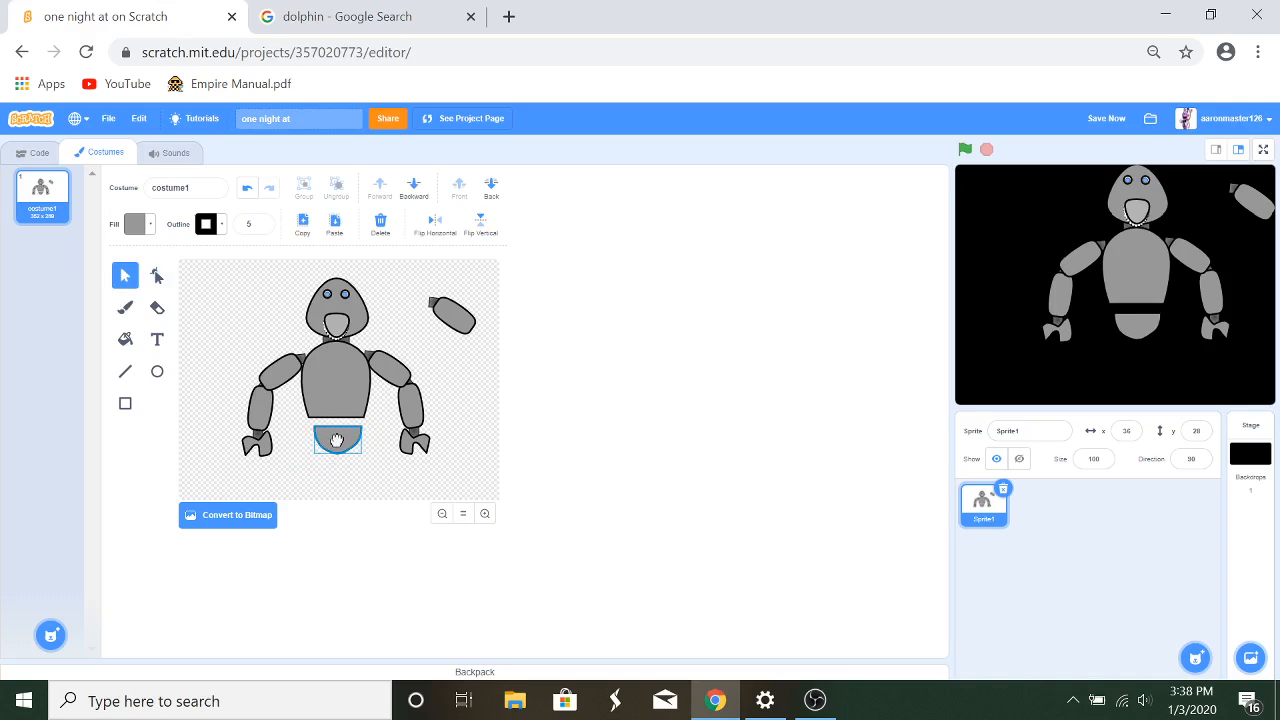
pyautogui.click(358, 482)
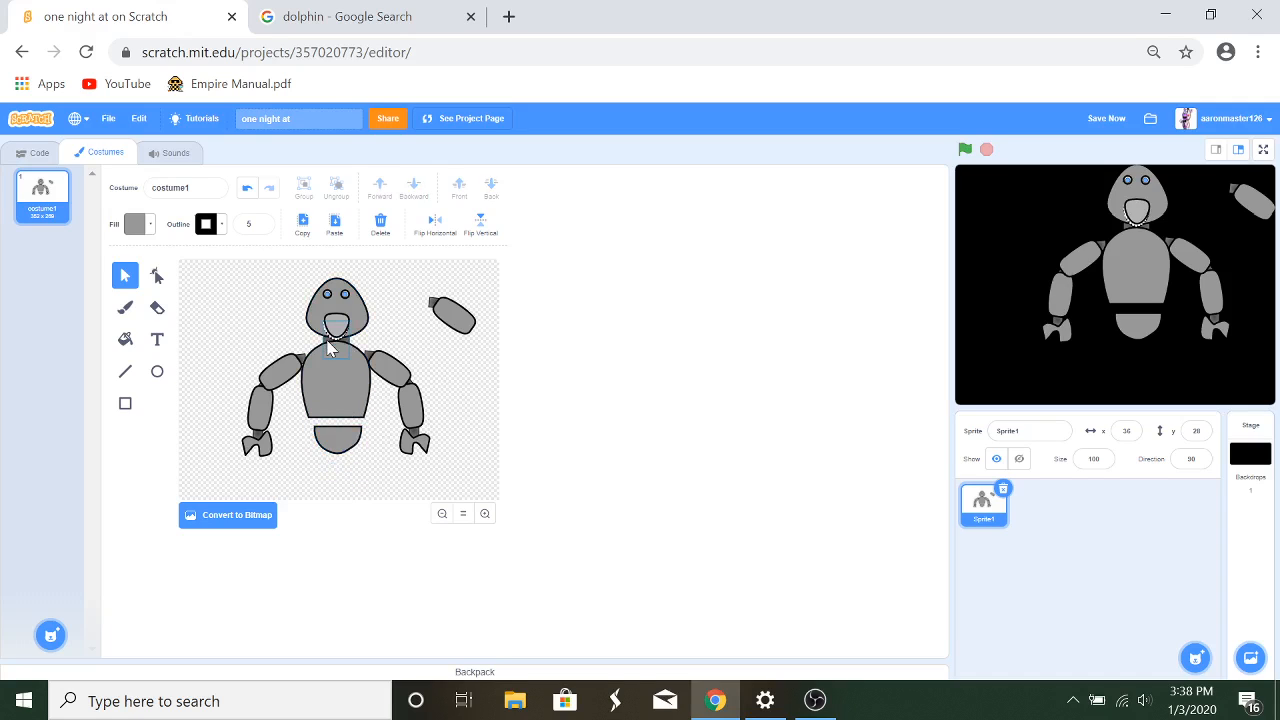
# Step: Duplicate the neck piece and place the copy behind the body and pelvis as a connecting waist, undoing any accidental body shift
pyautogui.click(330, 350)
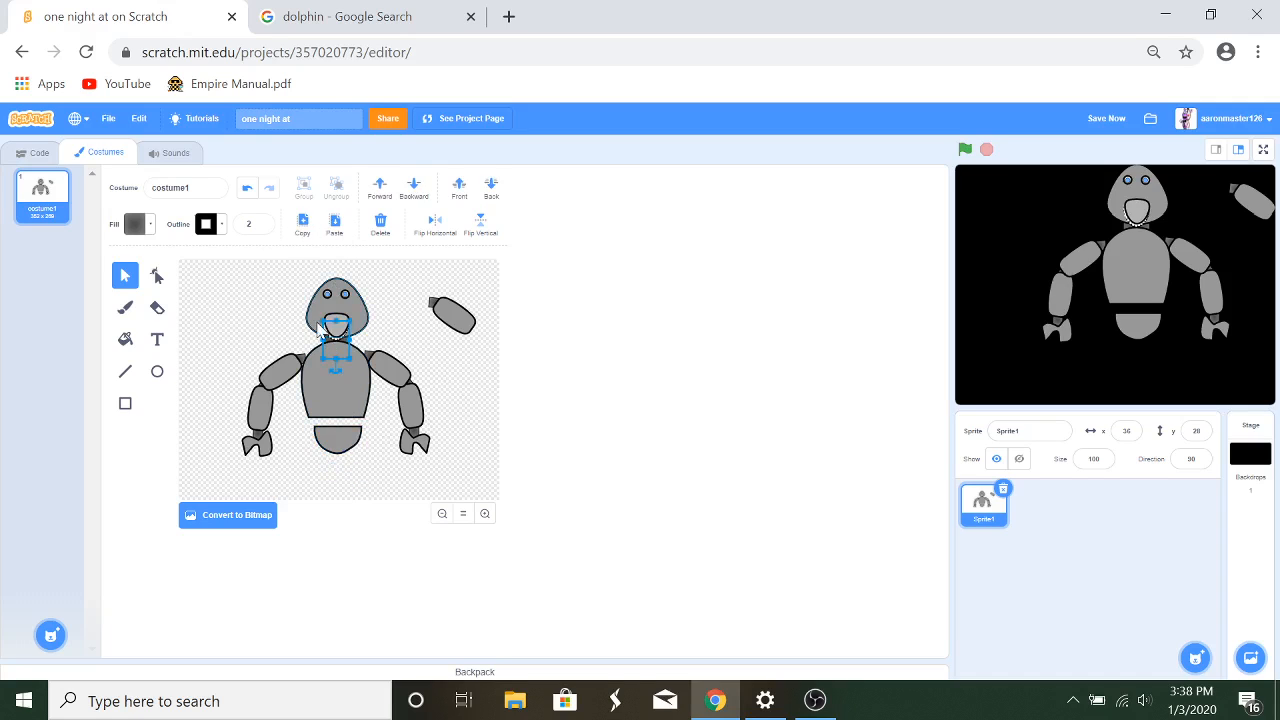
pyautogui.click(347, 224)
pyautogui.moveTo(338, 345); pyautogui.dragTo(341, 418)
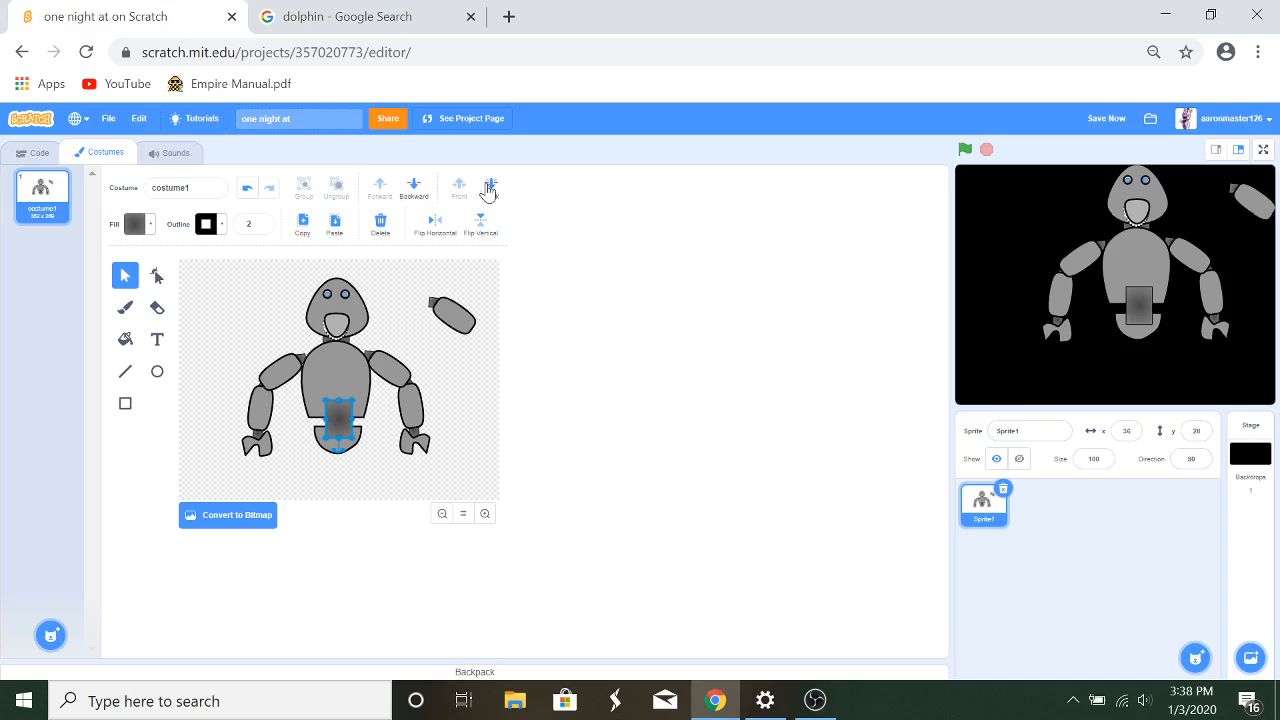
pyautogui.click(481, 190)
pyautogui.click(457, 423)
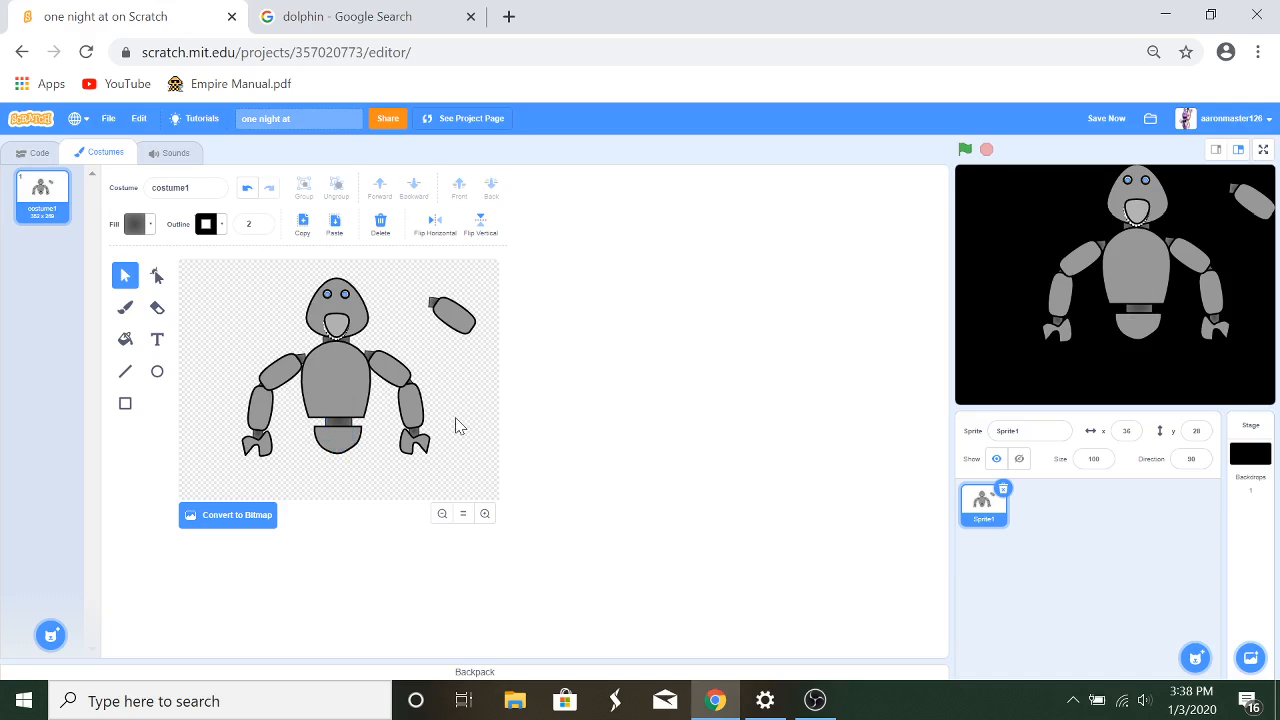
pyautogui.moveTo(338, 424); pyautogui.dragTo(338, 420)
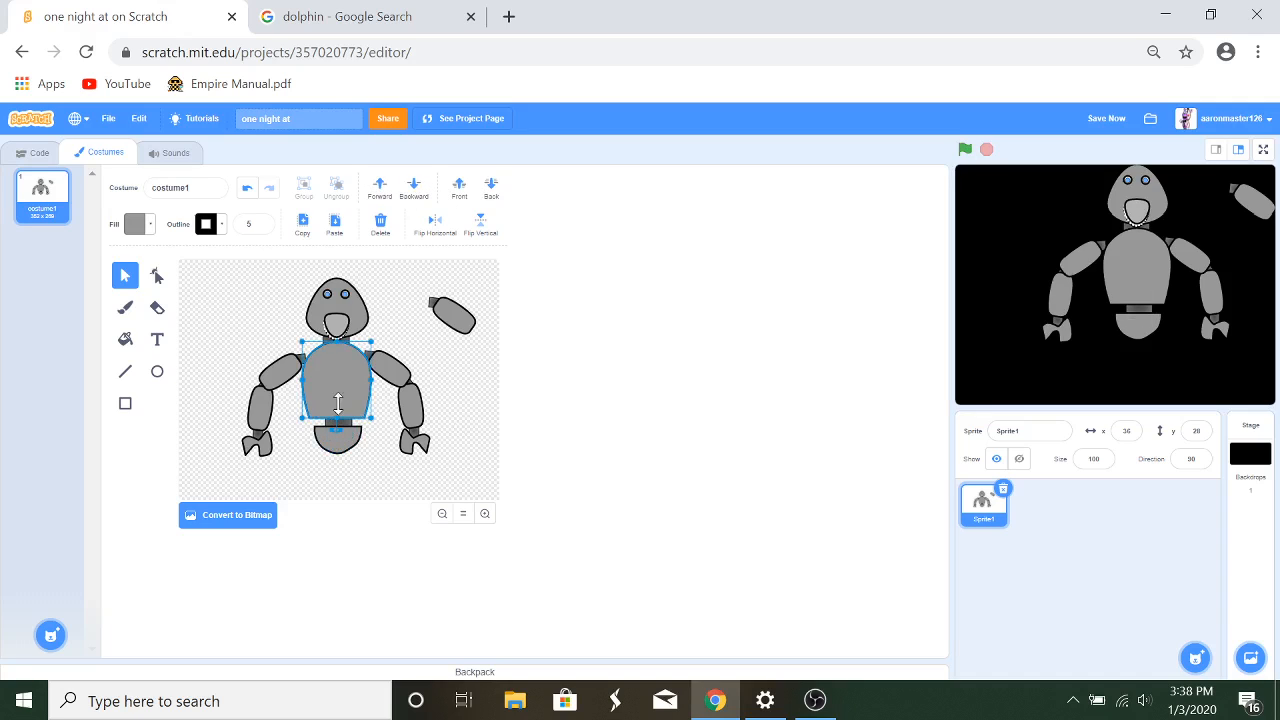
pyautogui.click(252, 193)
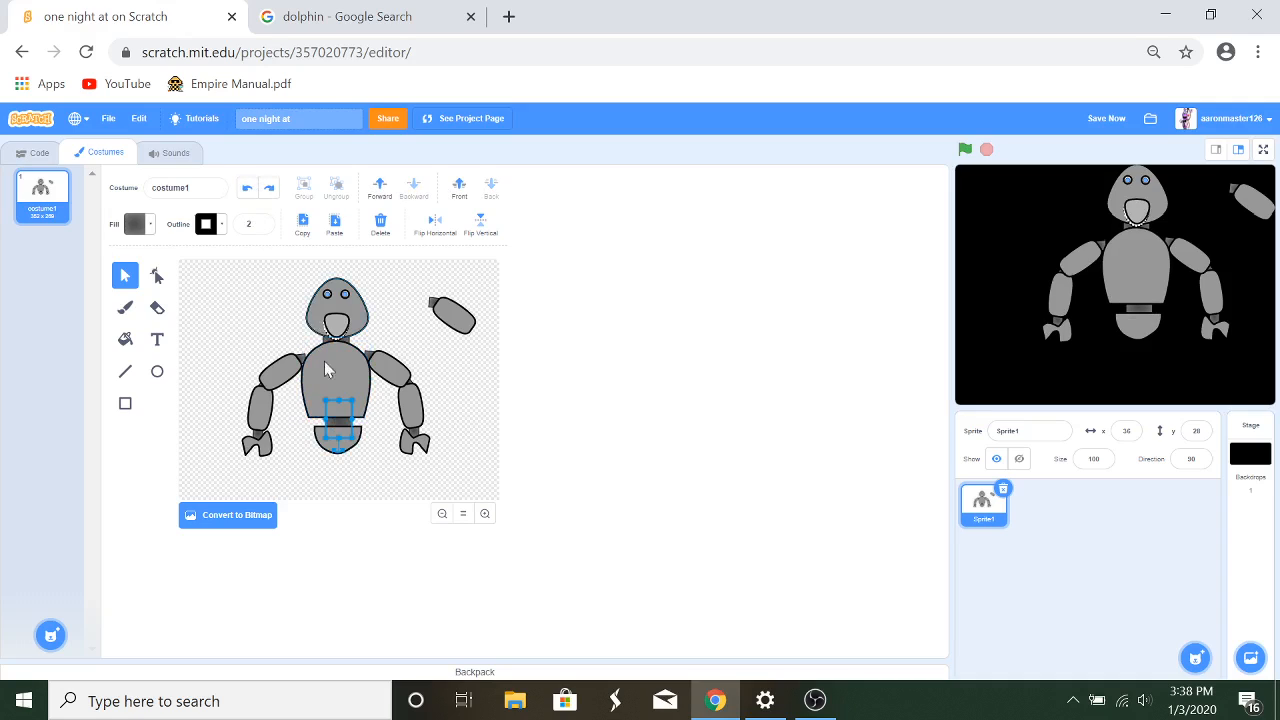
# Step: Move the spare upper arm farther from the figure and group all the parts of the figure
pyautogui.click(339, 418)
pyautogui.click(416, 349)
pyautogui.moveTo(450, 312)
pyautogui.mouseDown()
pyautogui.moveTo(375, 450)
pyautogui.moveTo(457, 290)
pyautogui.moveTo(466, 303)
pyautogui.mouseUp()
pyautogui.moveTo(220, 281); pyautogui.dragTo(111, 331)
pyautogui.click(425, 487)
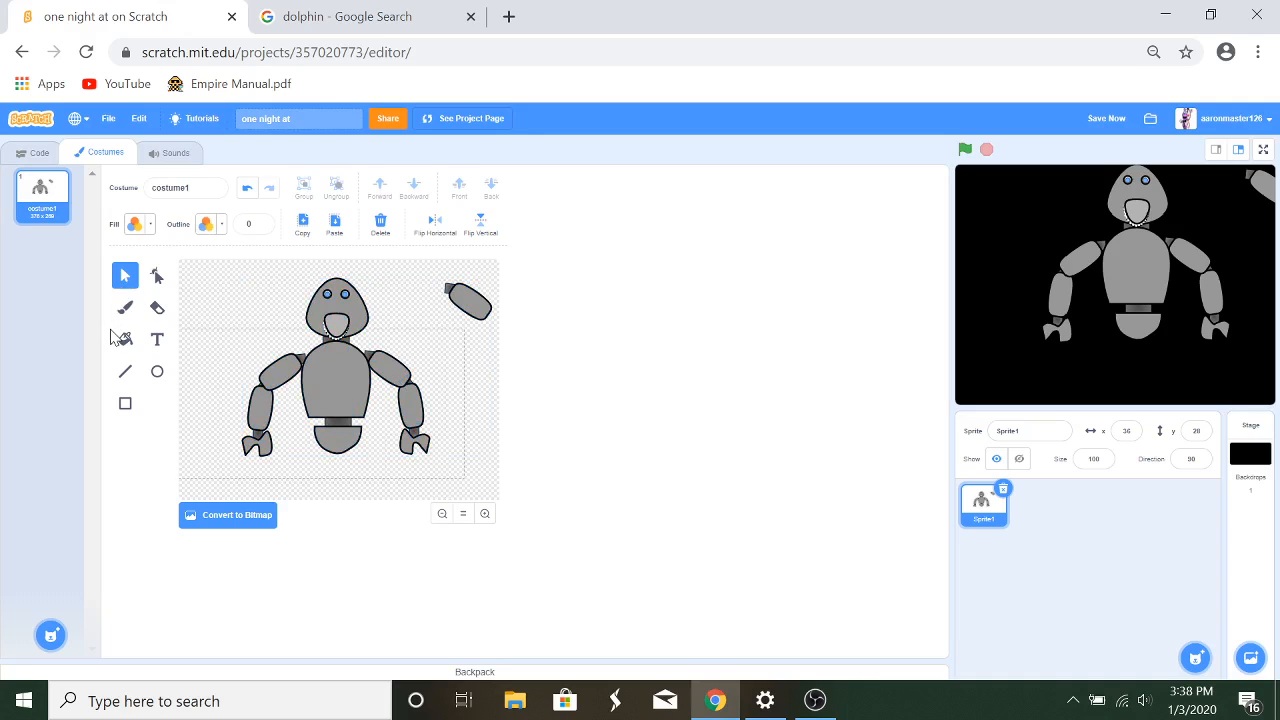
pyautogui.click(478, 410)
pyautogui.moveTo(313, 418); pyautogui.dragTo(108, 272)
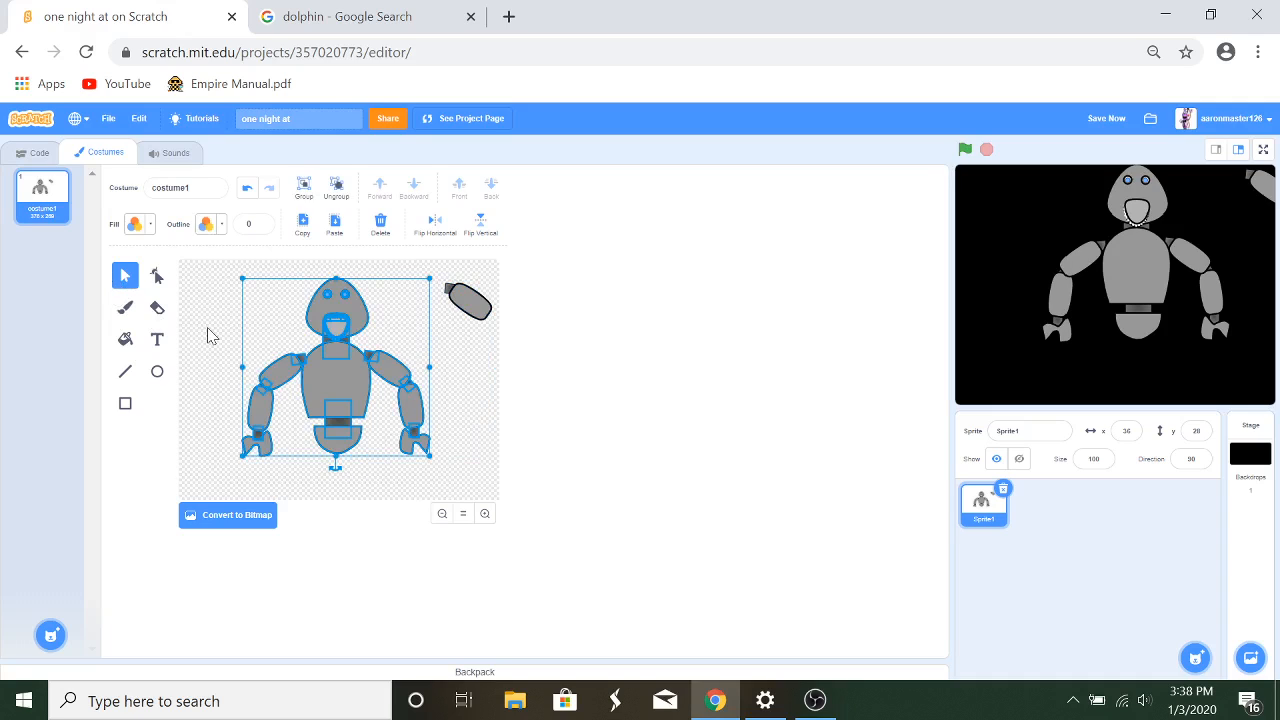
pyautogui.click(293, 191)
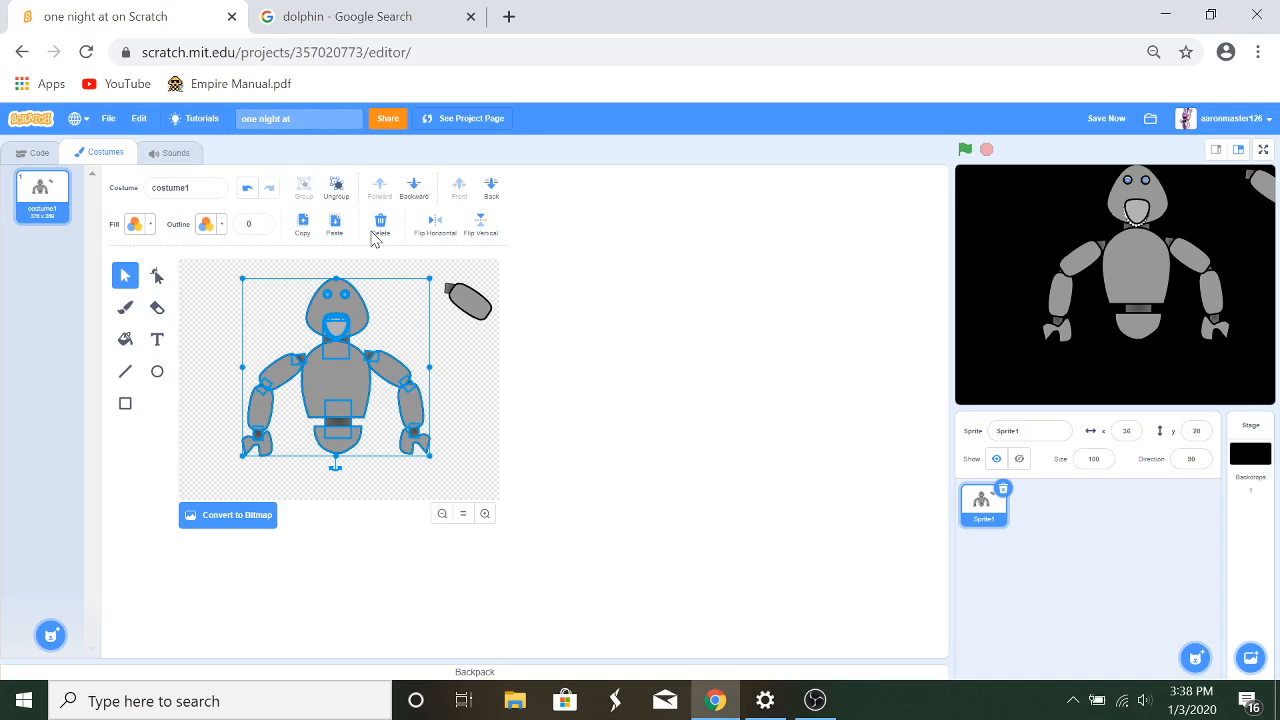
# Step: Shrink the grouped figure, center it in the upper half of the canvas, and delete the spare upper arm
pyautogui.moveTo(433, 277); pyautogui.dragTo(343, 360)
pyautogui.moveTo(294, 426); pyautogui.dragTo(339, 356)
pyautogui.moveTo(390, 291); pyautogui.dragTo(389, 438)
pyautogui.click(463, 302)
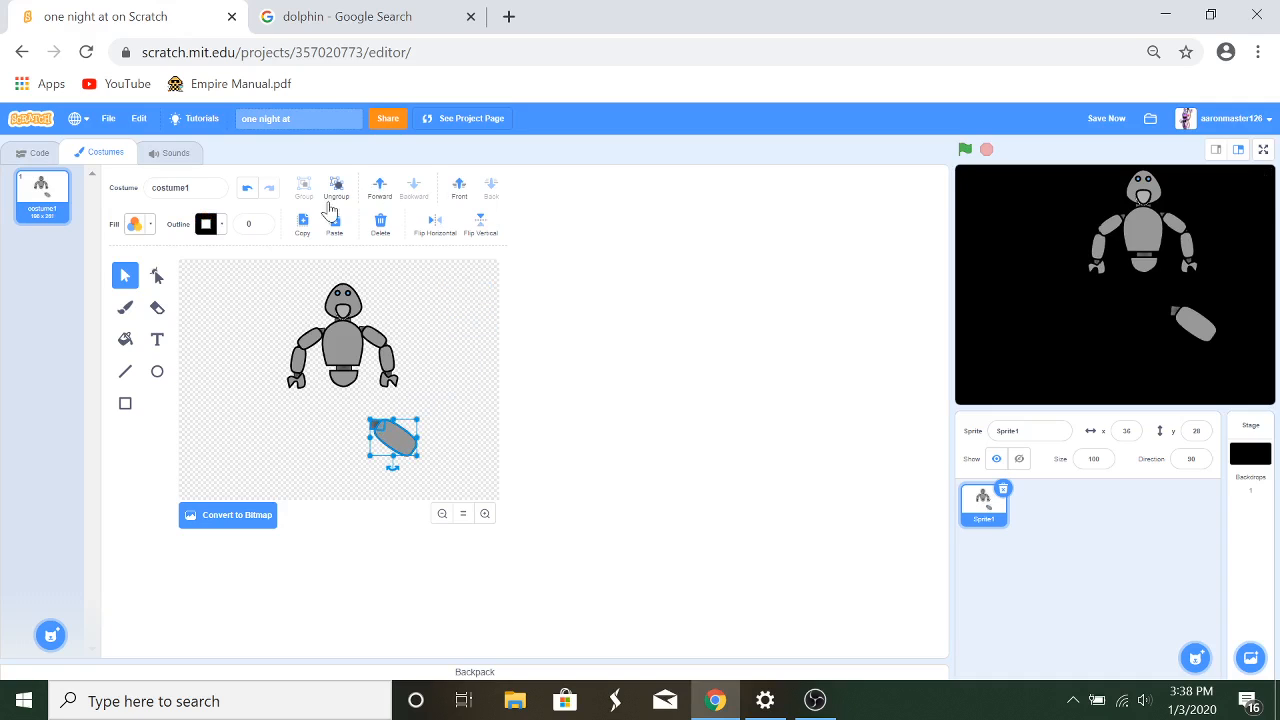
pyautogui.click(380, 224)
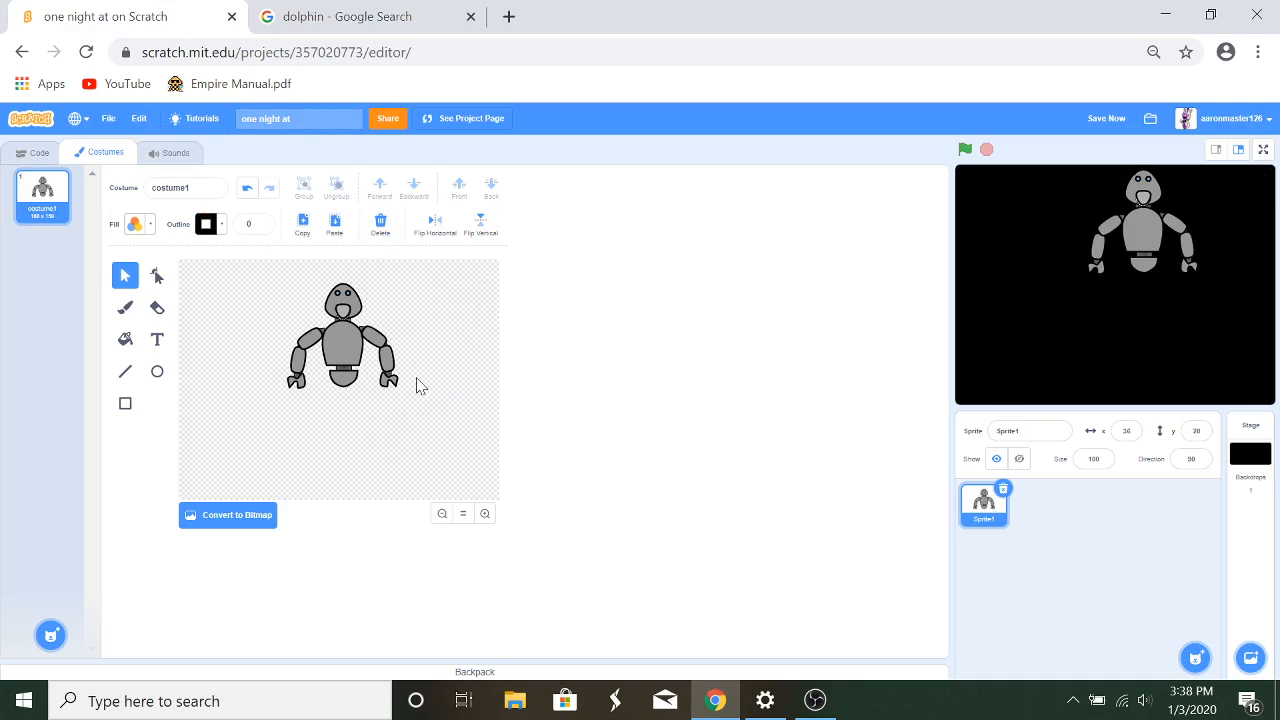
# Step: Ungroup the whole figure back into its separate parts
pyautogui.click(485, 515)
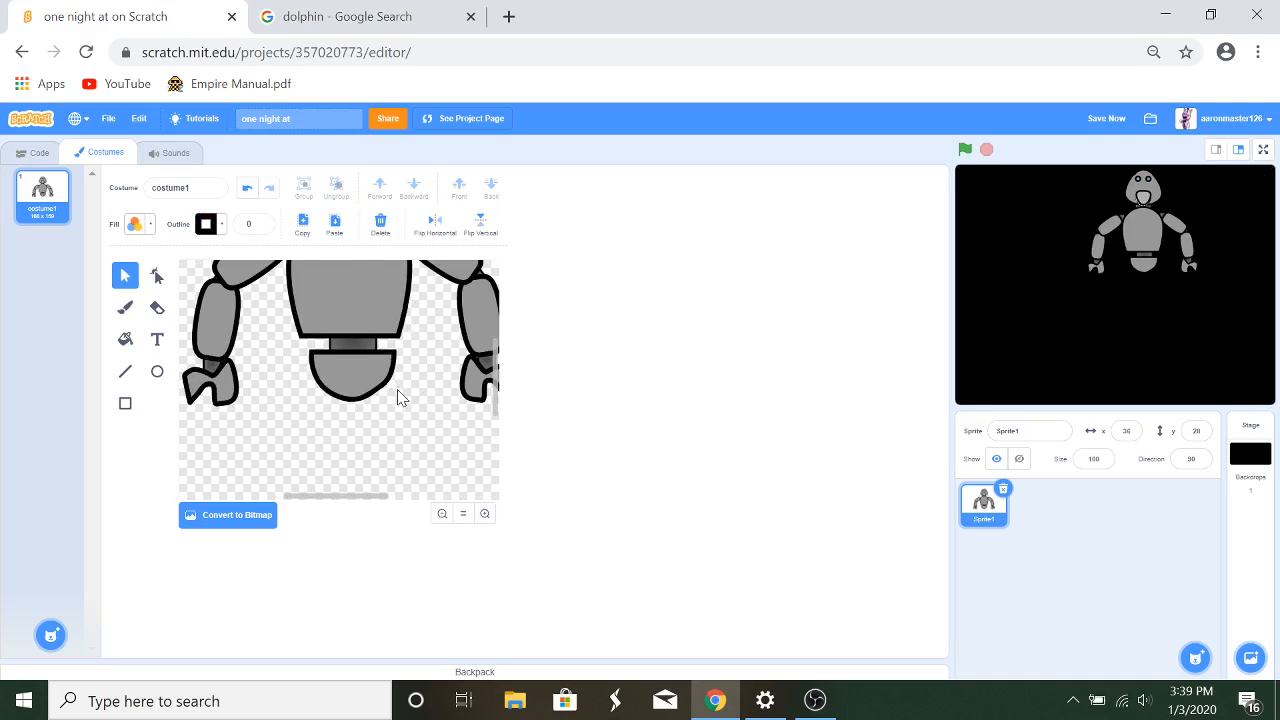
pyautogui.scroll(2, 398, 397)
pyautogui.hotkey('ctrl', 'a')
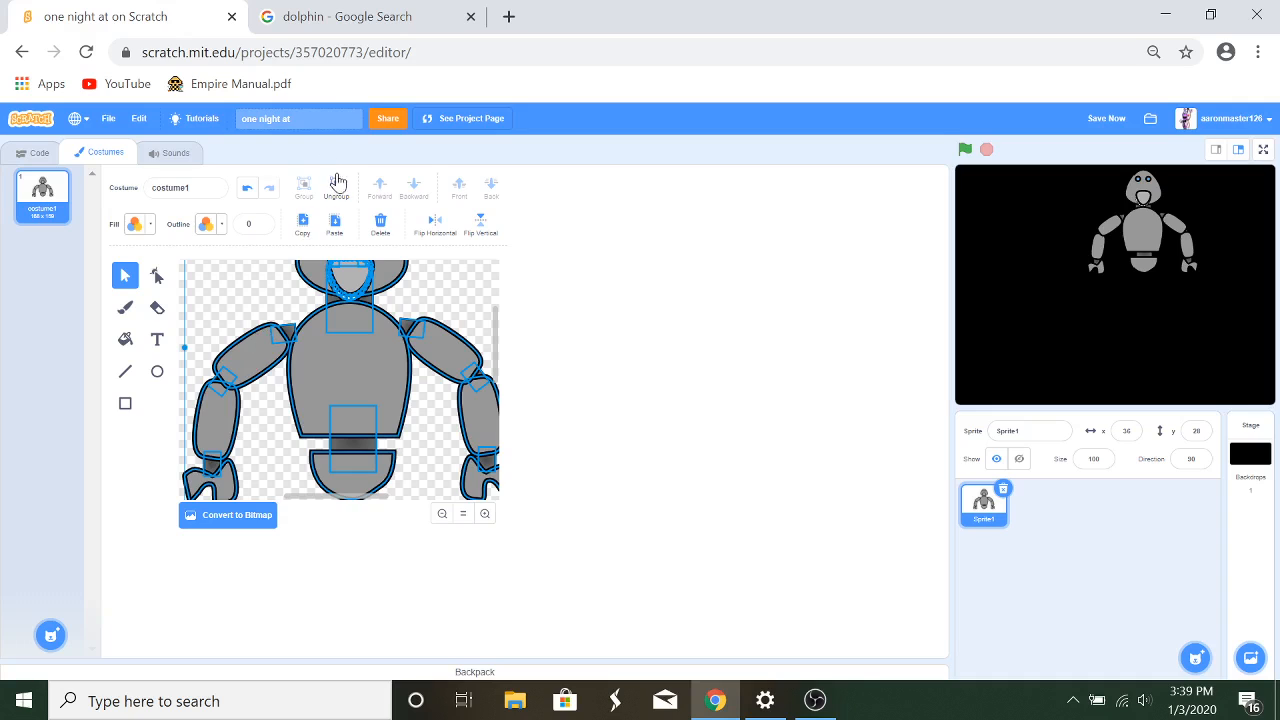
pyautogui.click(240, 302)
# Step: Duplicate the left upper arm, rotate the copy upright, and place it behind the pelvis's left side as a thigh
pyautogui.click(262, 350)
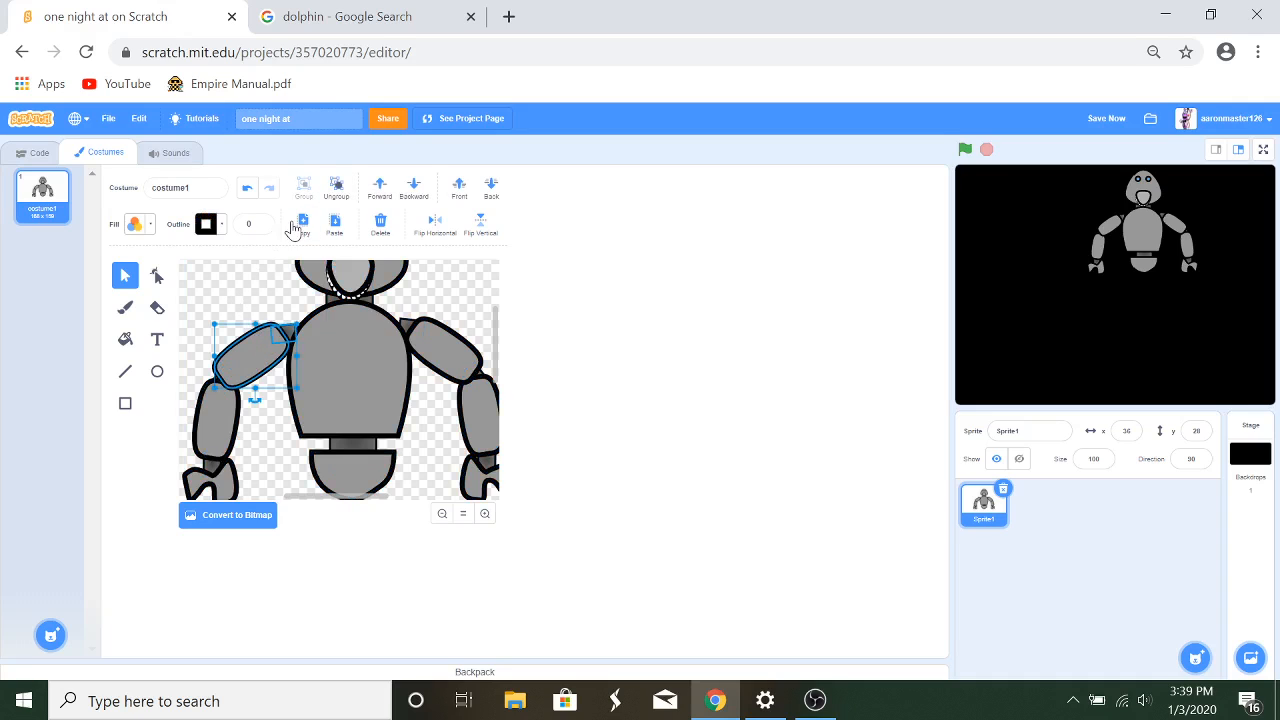
pyautogui.click(334, 226)
pyautogui.scroll(-4, 323, 305)
pyautogui.scroll(2, 277, 289)
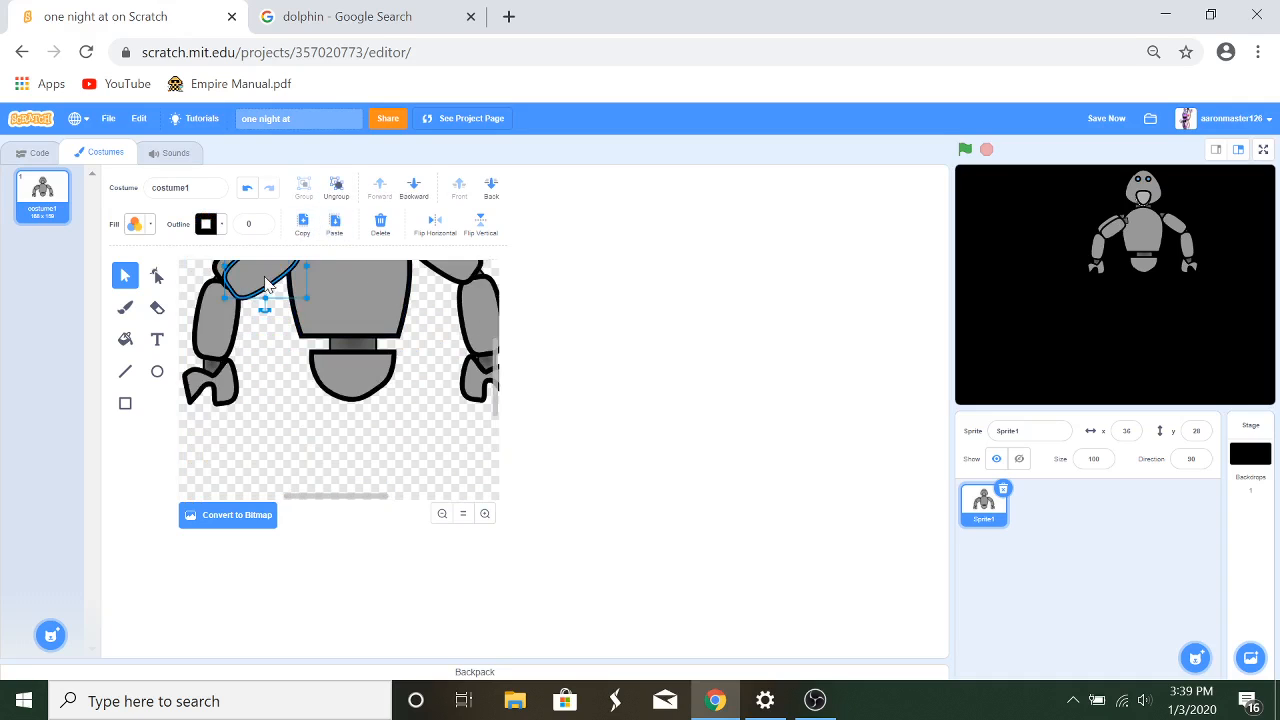
pyautogui.moveTo(265, 283); pyautogui.dragTo(331, 459)
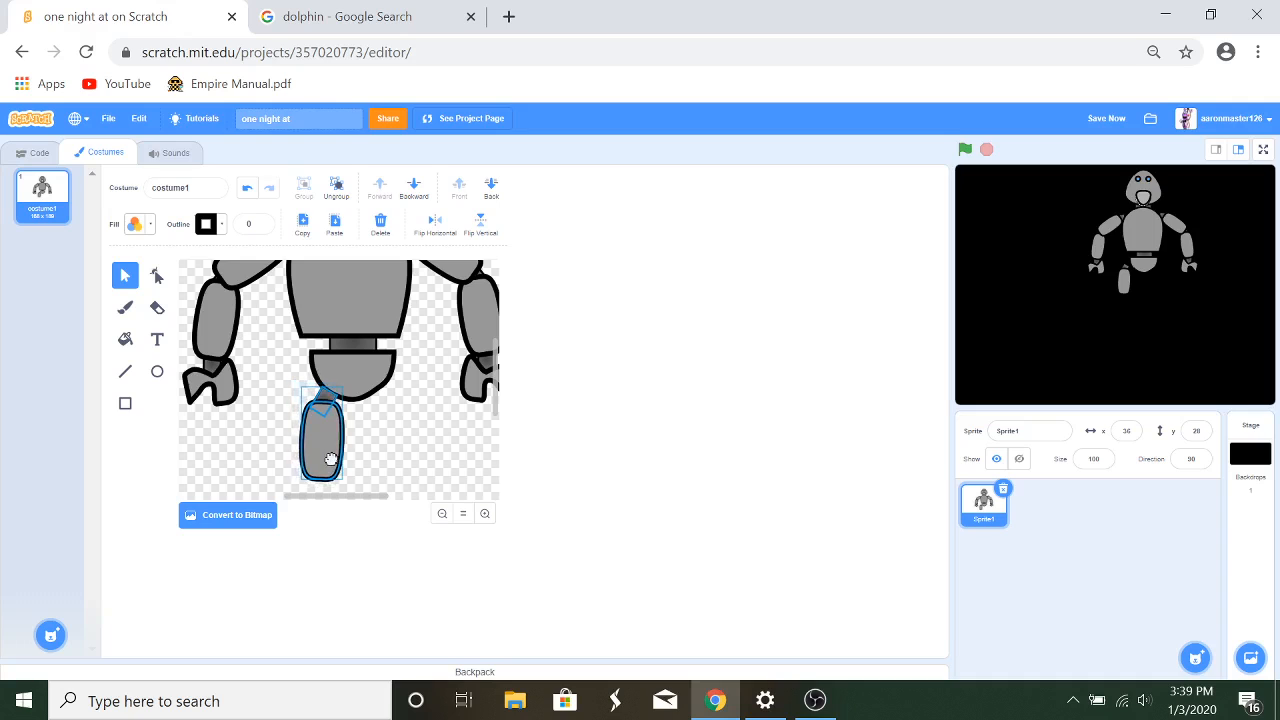
pyautogui.click(491, 188)
pyautogui.scroll(-2, 447, 396)
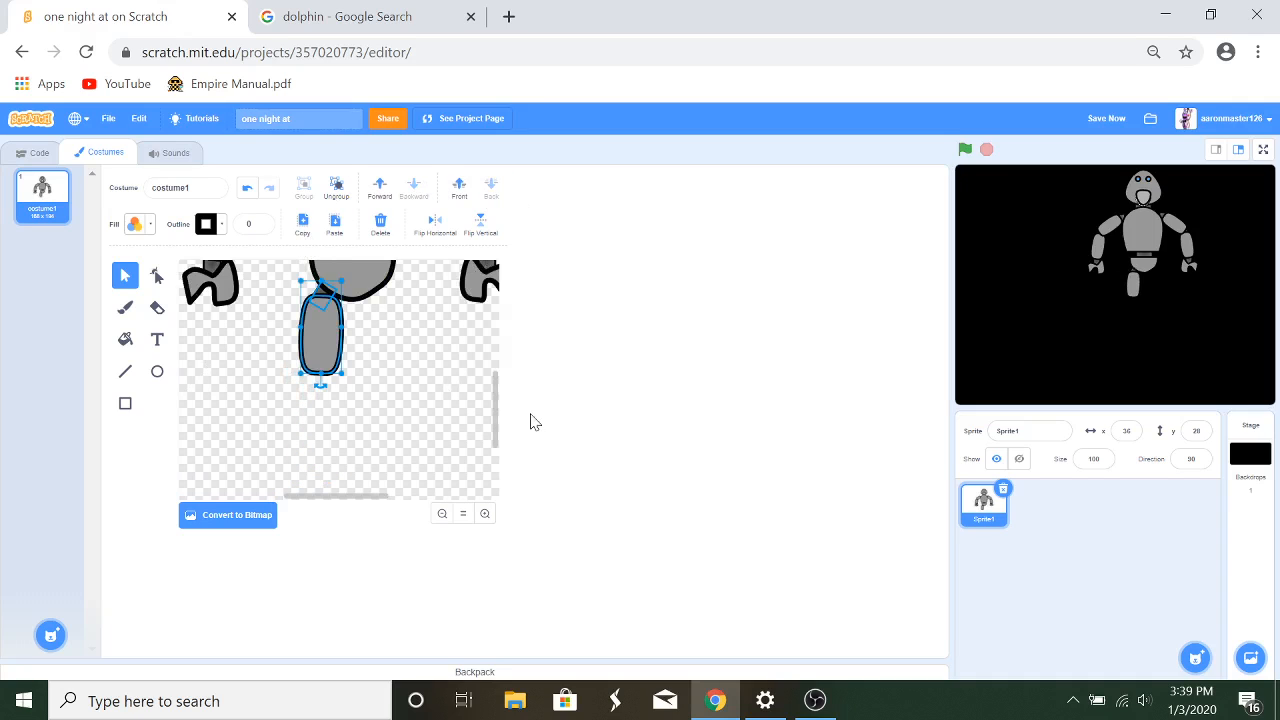
pyautogui.click(365, 372)
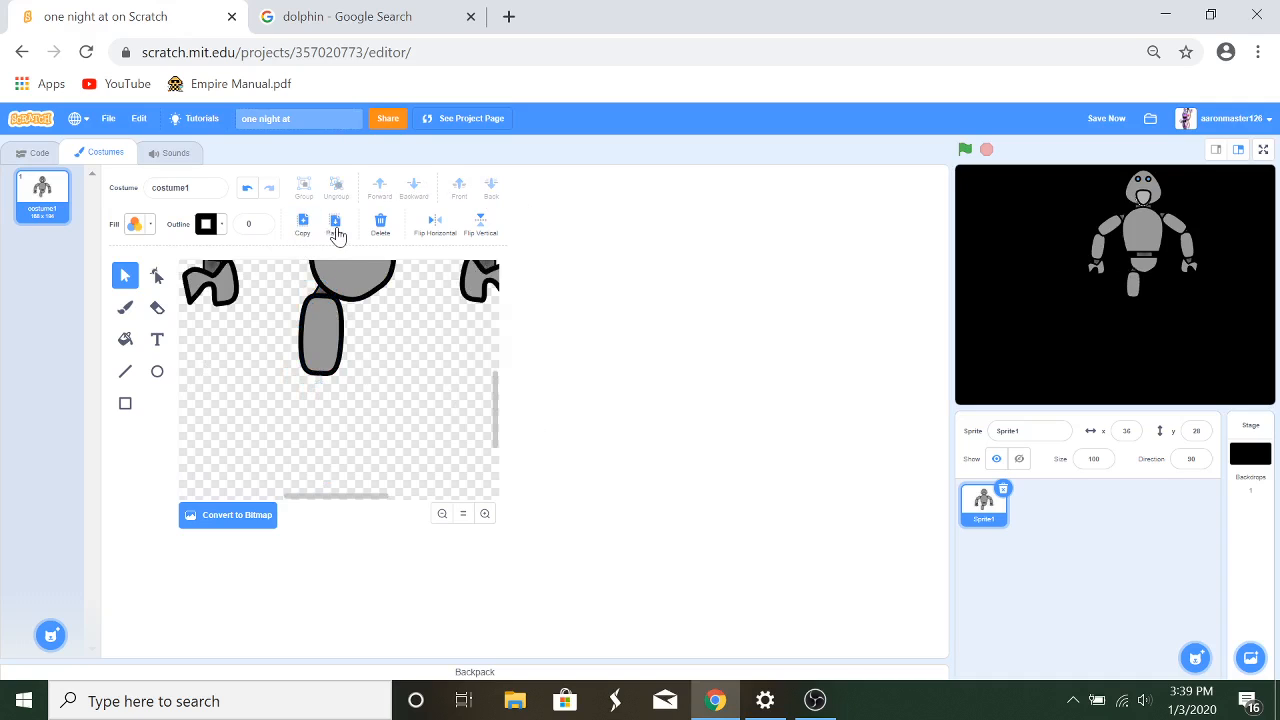
# Step: Duplicate the thigh and place the copy directly below it as the lower leg, undoing any mistaken paste
pyautogui.click(336, 230)
pyautogui.click(247, 188)
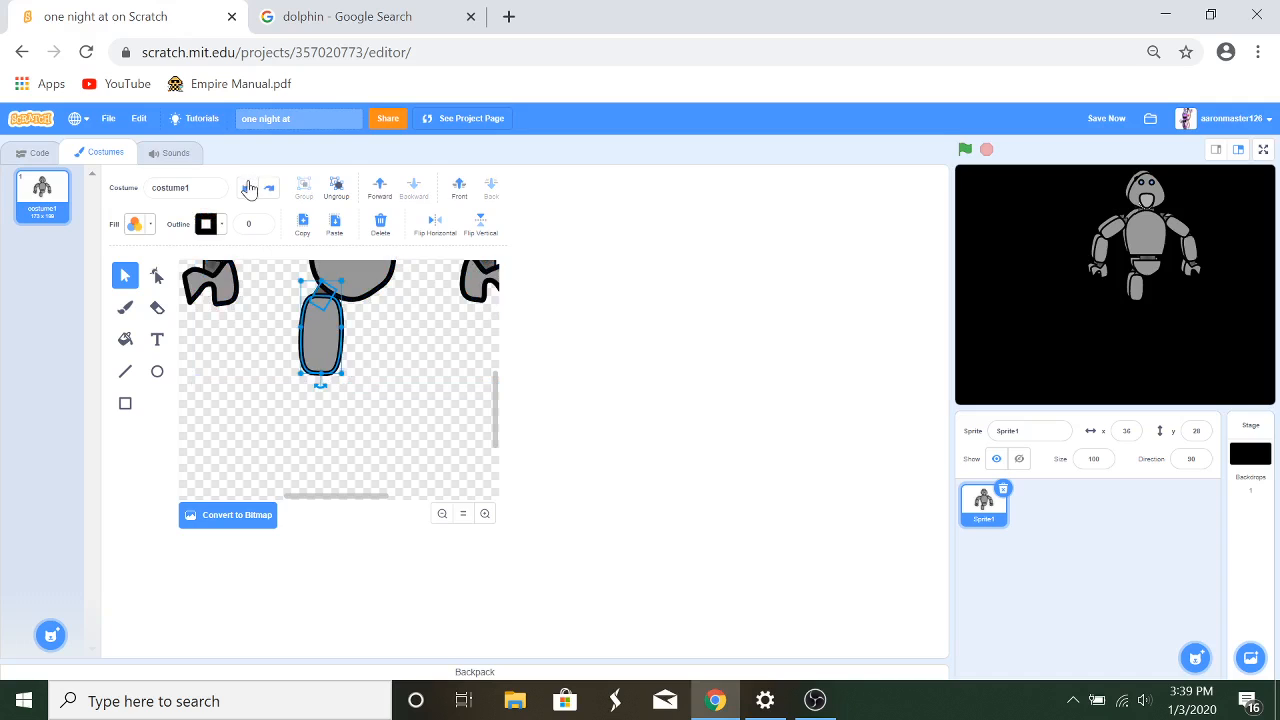
pyautogui.click(355, 367)
pyautogui.click(341, 359)
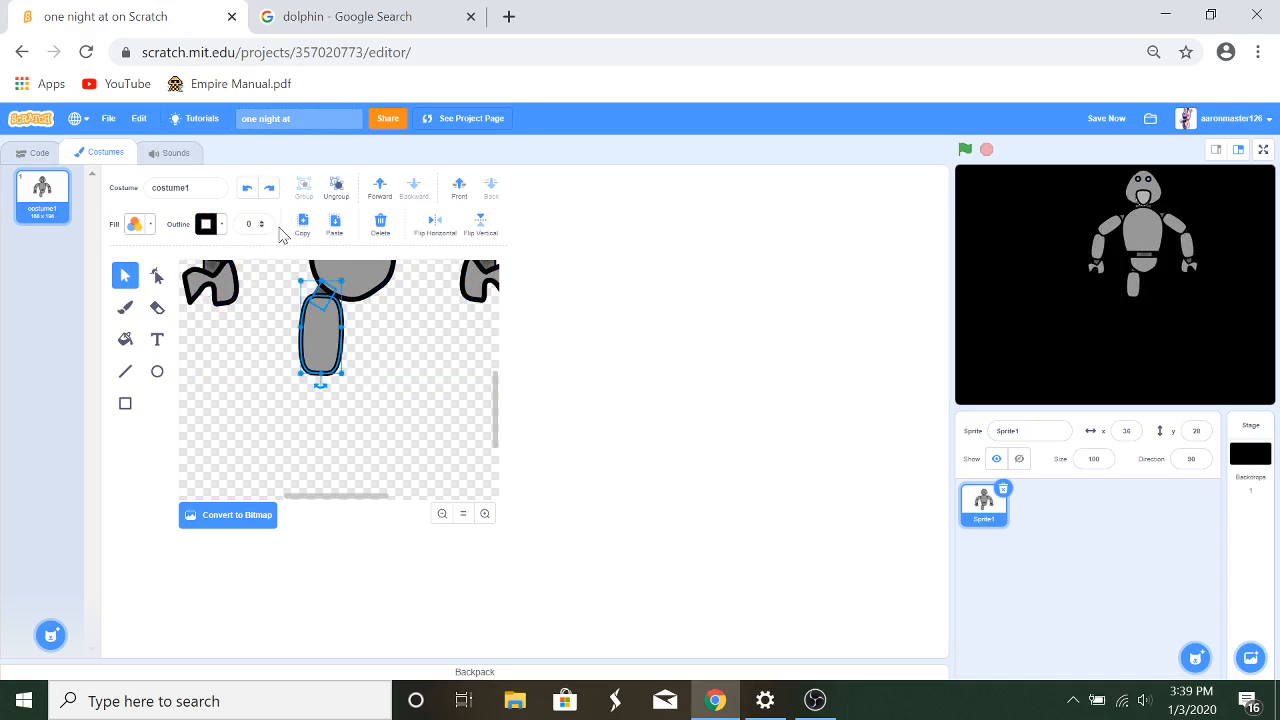
pyautogui.click(311, 232)
pyautogui.click(336, 225)
pyautogui.moveTo(331, 362); pyautogui.dragTo(316, 420)
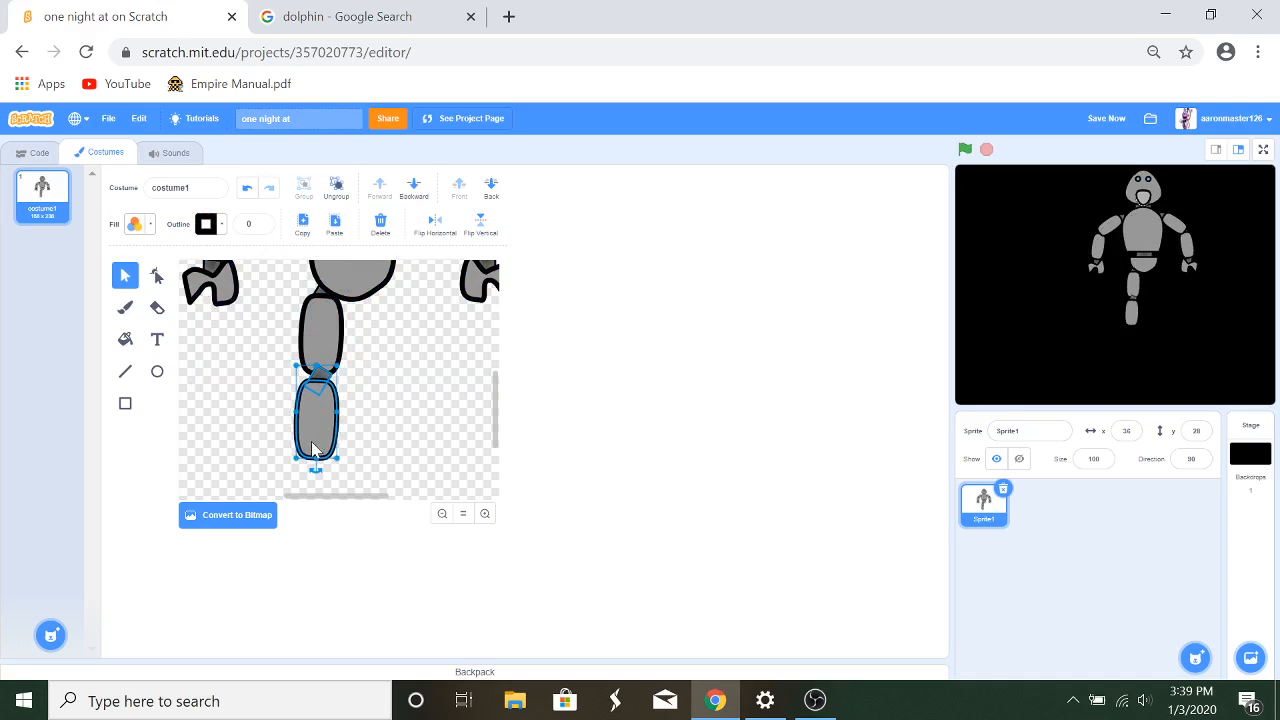
pyautogui.click(364, 430)
# Step: Ungroup the lower leg, rotate its knee joint straight, and send the joint behind both leg segments
pyautogui.click(318, 390)
pyautogui.click(335, 188)
pyautogui.click(320, 402)
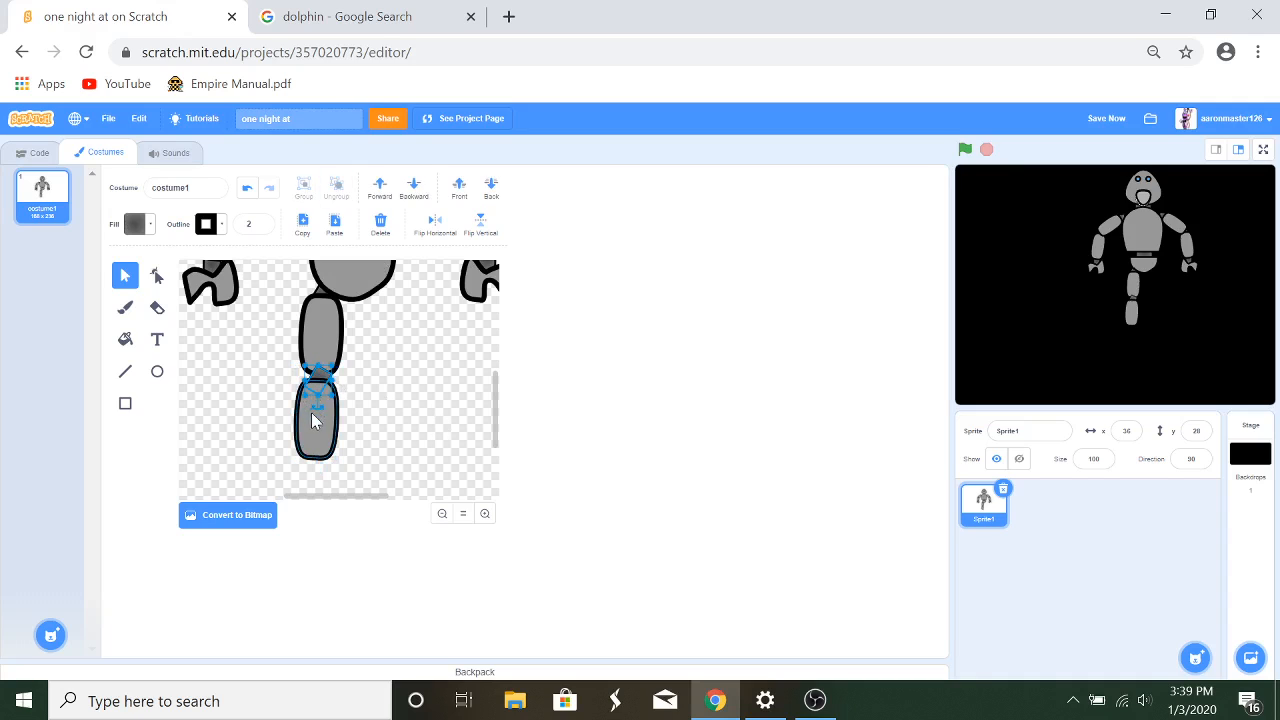
pyautogui.moveTo(316, 408); pyautogui.dragTo(330, 413)
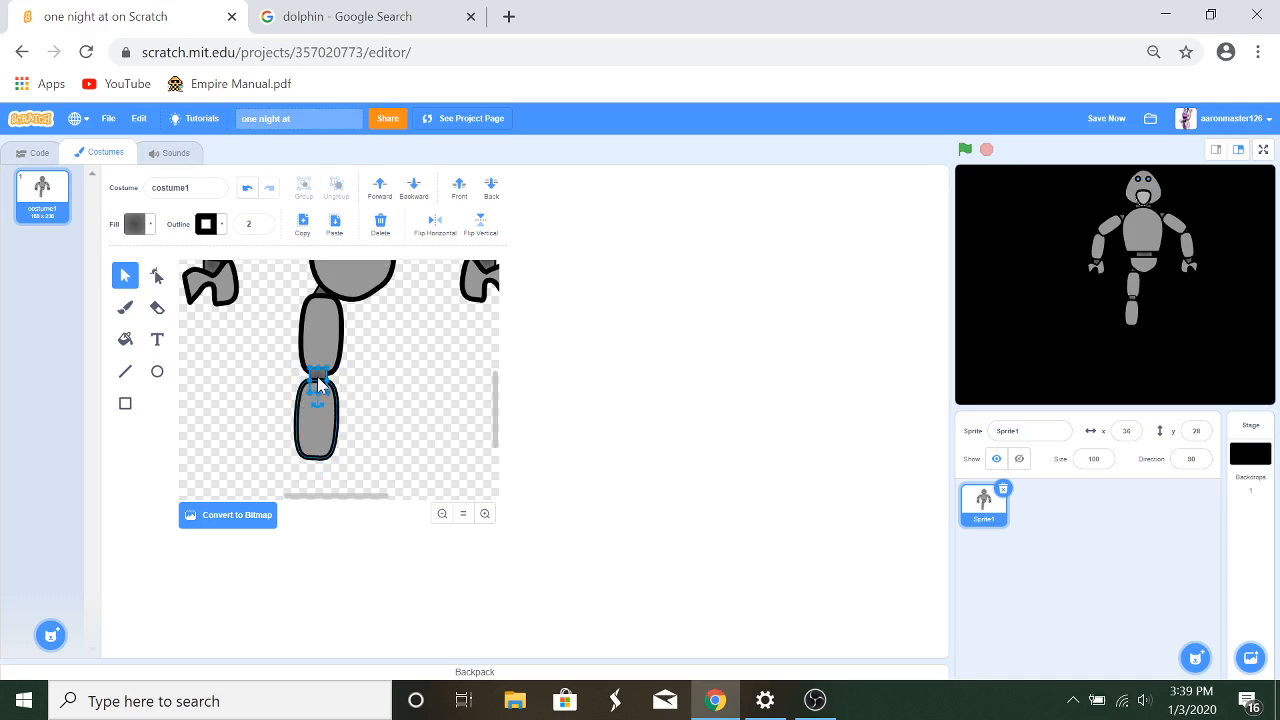
pyautogui.click(491, 188)
pyautogui.click(440, 360)
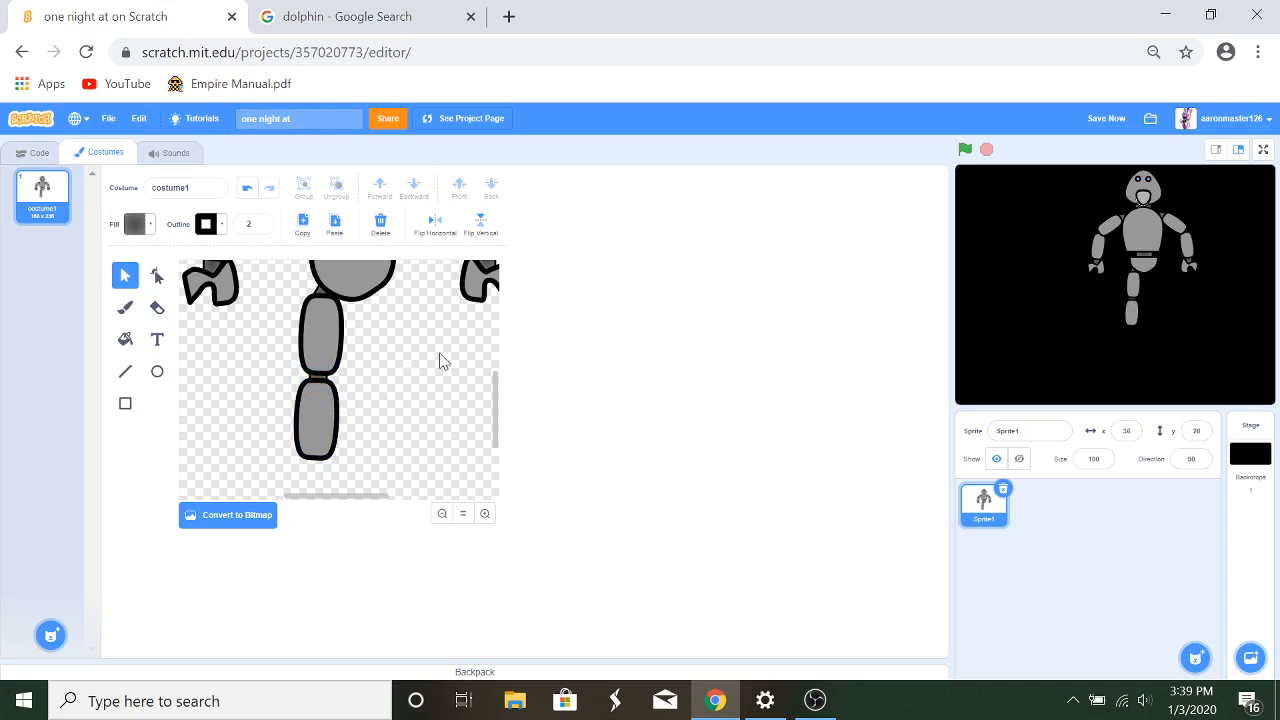
# Step: Align the lower leg segment under the knee joint, straighten it, and group the whole leg
pyautogui.moveTo(315, 433); pyautogui.dragTo(313, 436)
pyautogui.click(380, 398)
pyautogui.moveTo(273, 316); pyautogui.dragTo(350, 460)
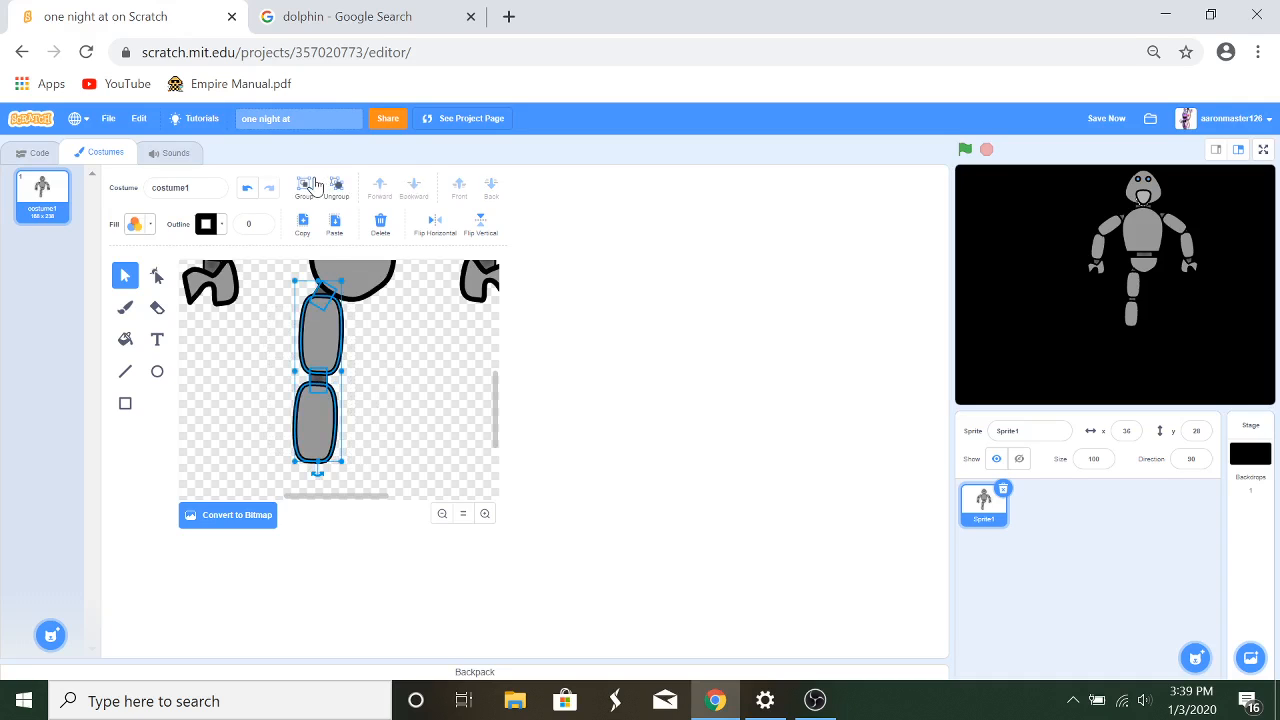
pyautogui.click(315, 187)
pyautogui.click(414, 410)
pyautogui.click(318, 426)
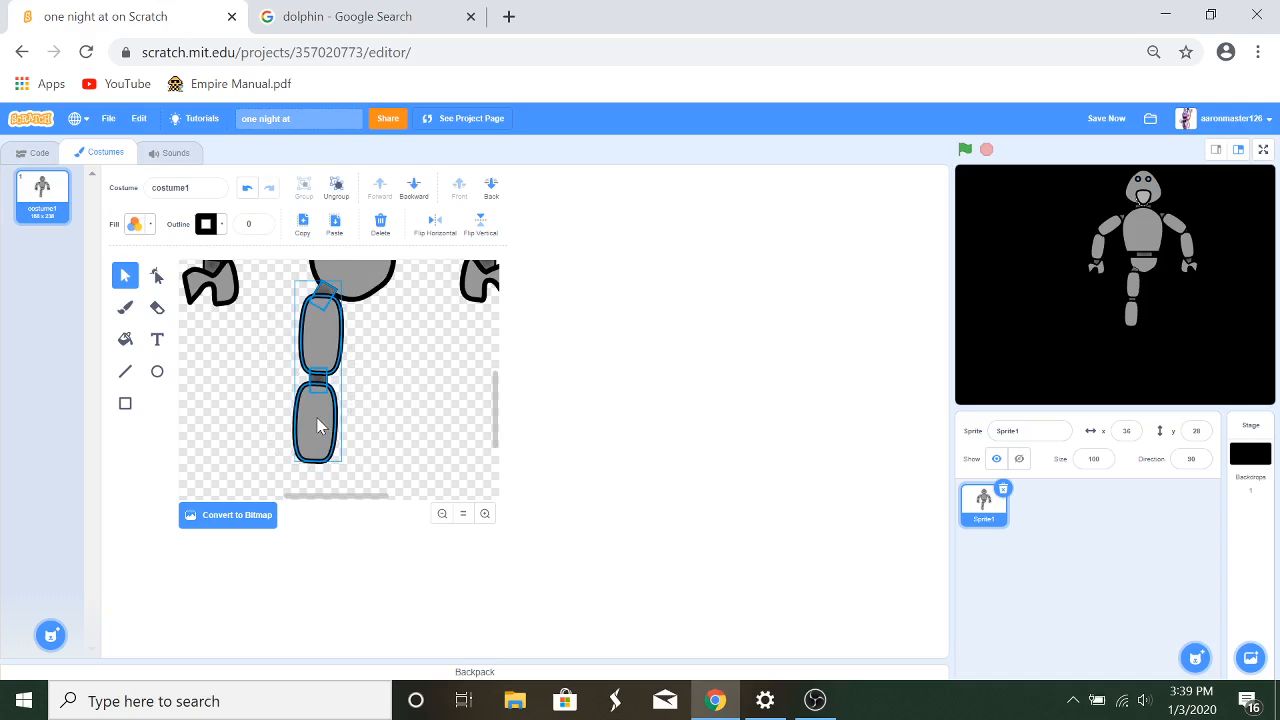
pyautogui.click(336, 188)
pyautogui.click(320, 416)
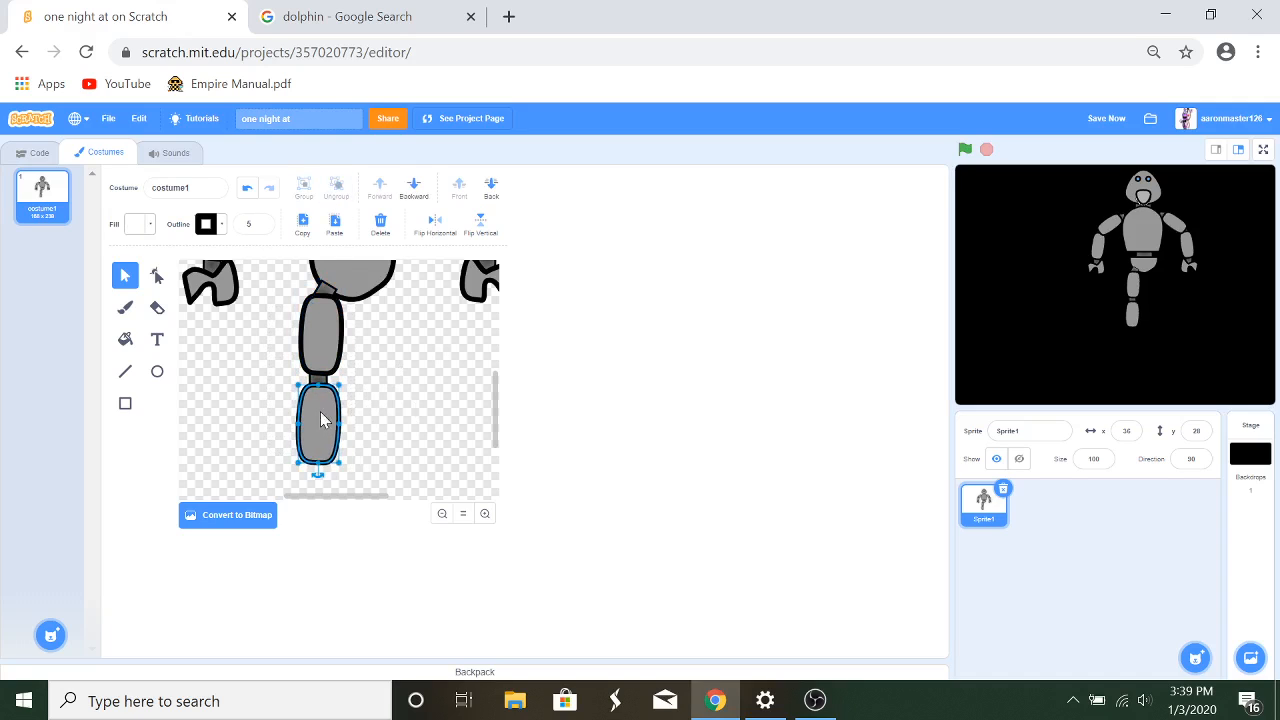
pyautogui.moveTo(318, 475); pyautogui.dragTo(243, 486)
pyautogui.click(359, 389)
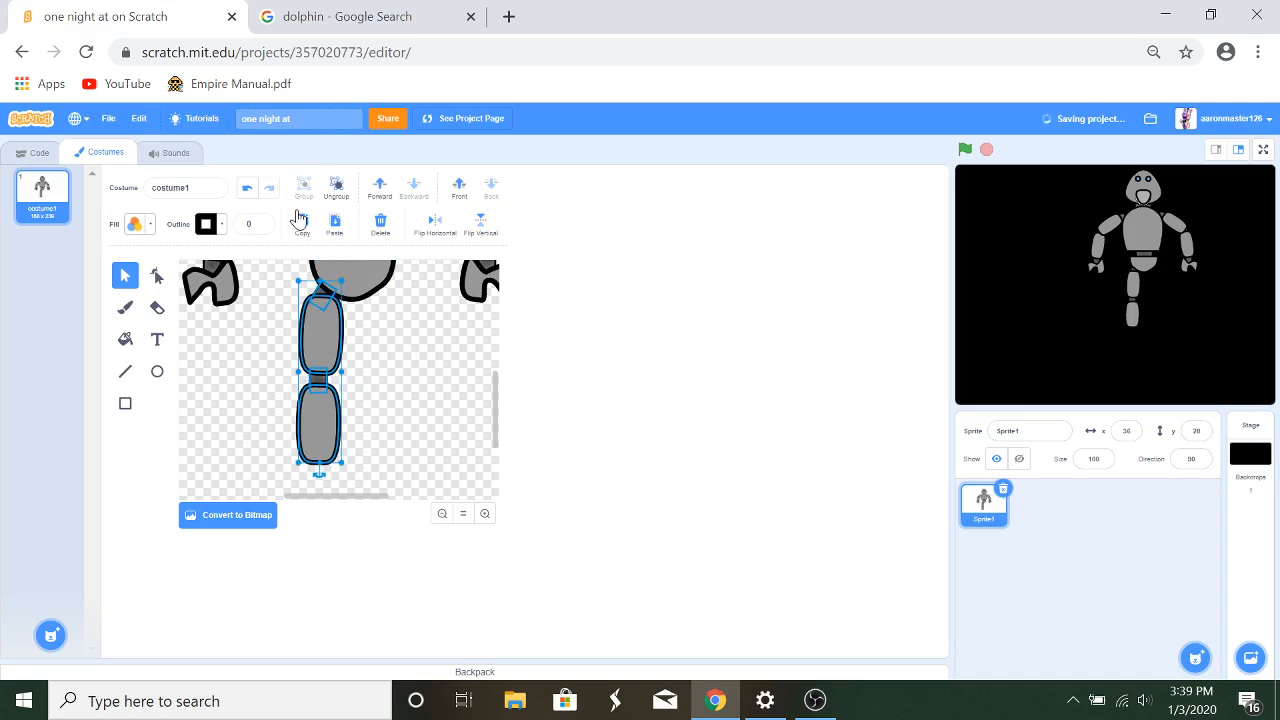
# Step: Duplicate the leg, flip the copy horizontally, and place it behind the right side of the pelvis
pyautogui.click(302, 222)
pyautogui.click(335, 222)
pyautogui.click(433, 226)
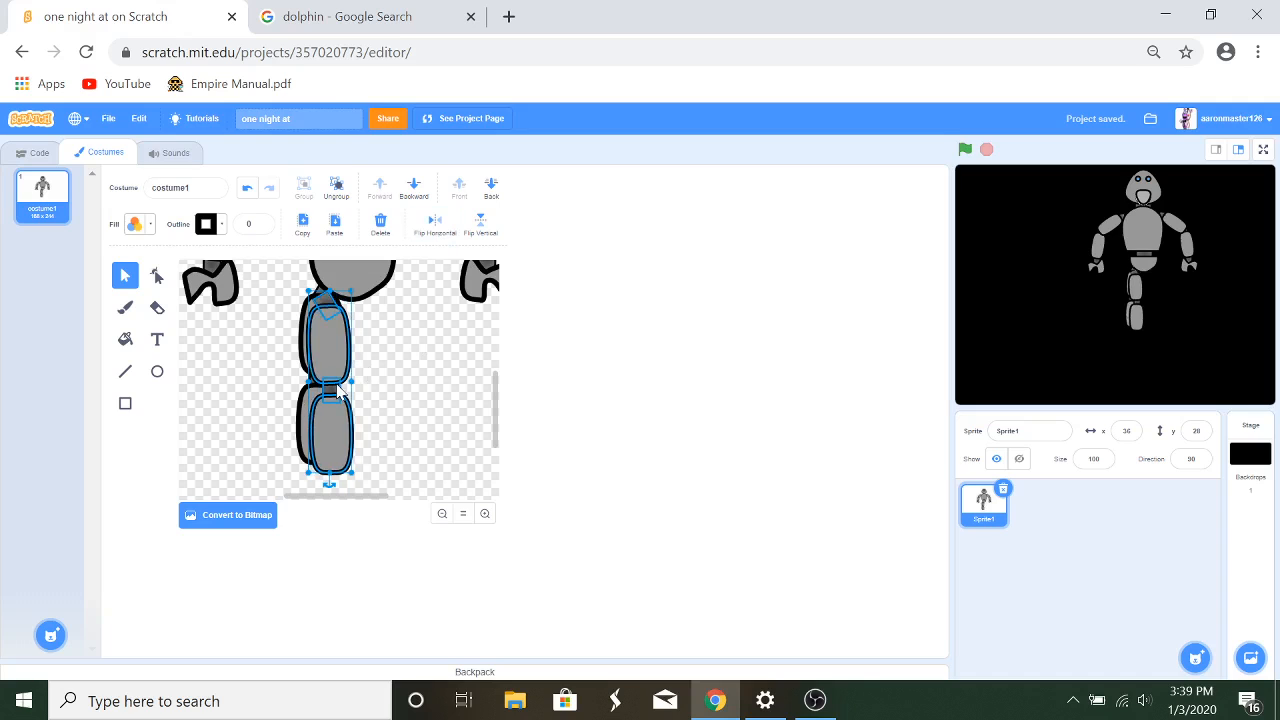
pyautogui.moveTo(338, 390); pyautogui.dragTo(394, 375)
pyautogui.click(491, 188)
pyautogui.click(448, 366)
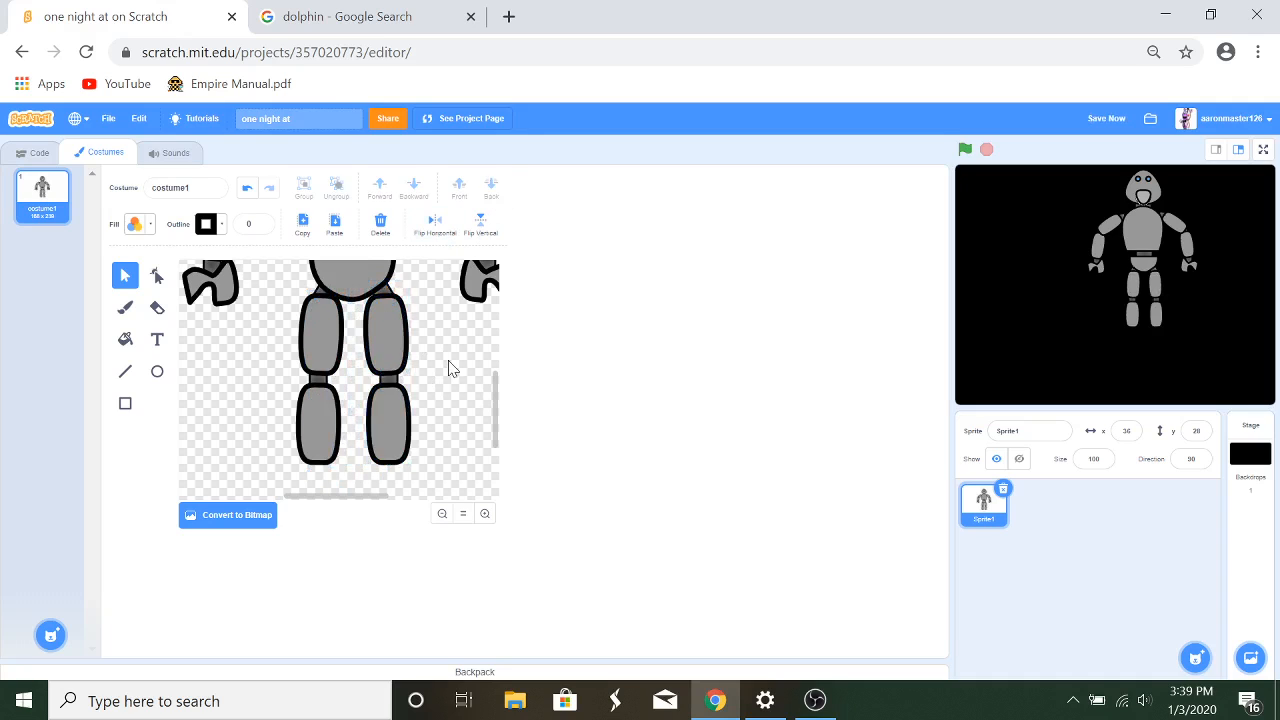
# Step: Duplicate the left wrist joint and place the copy at the lower end of the left leg as an ankle
pyautogui.scroll(-2, 436, 466)
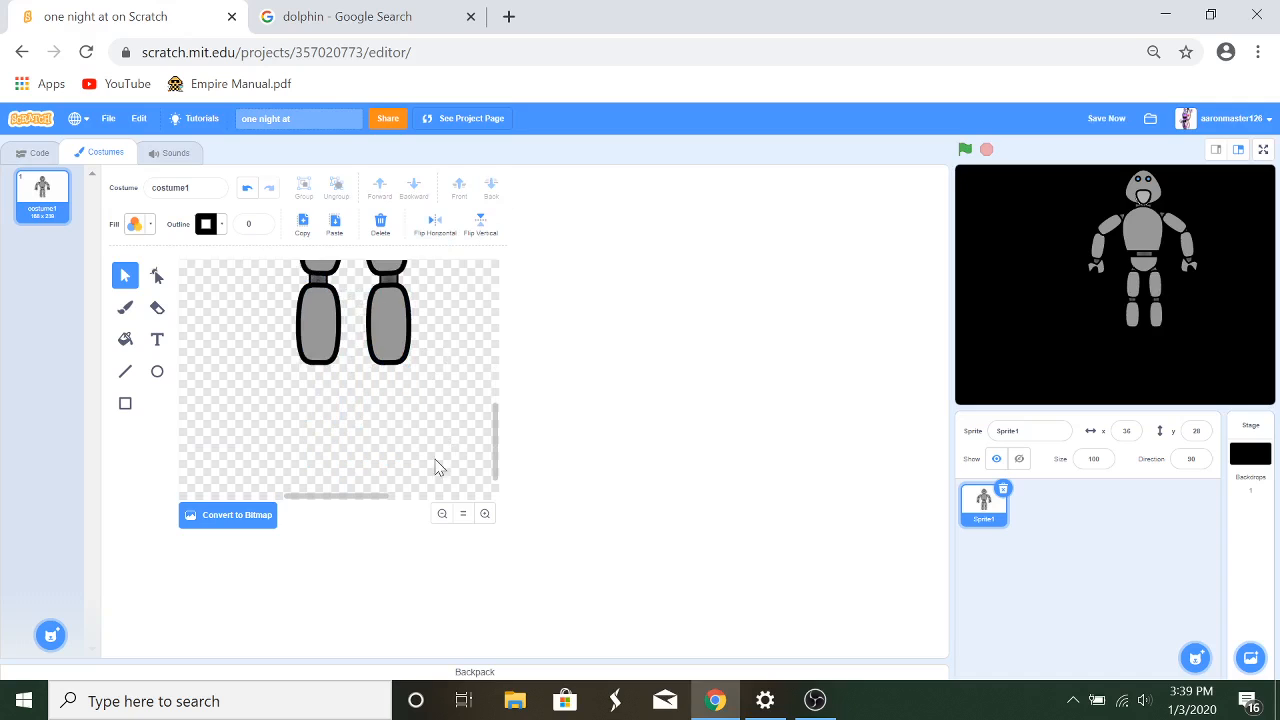
pyautogui.click(330, 292)
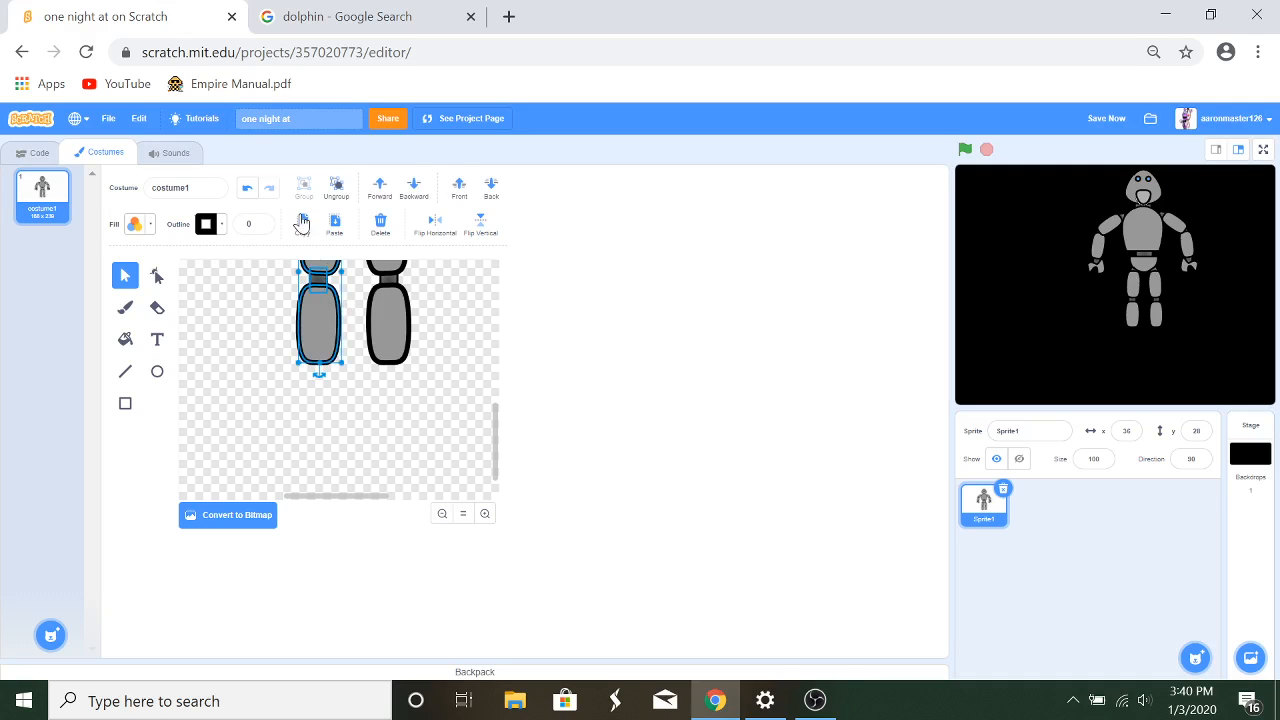
pyautogui.scroll(4, 356, 318)
pyautogui.scroll(-2, 309, 405)
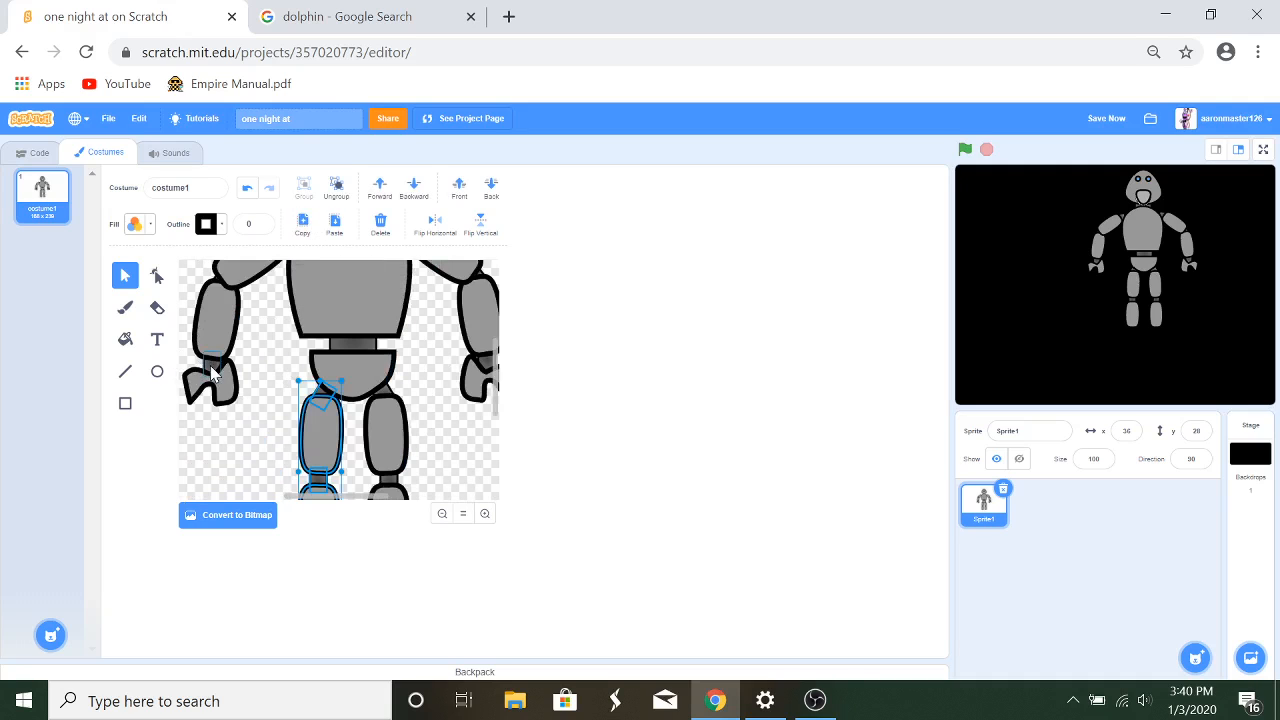
pyautogui.click(213, 372)
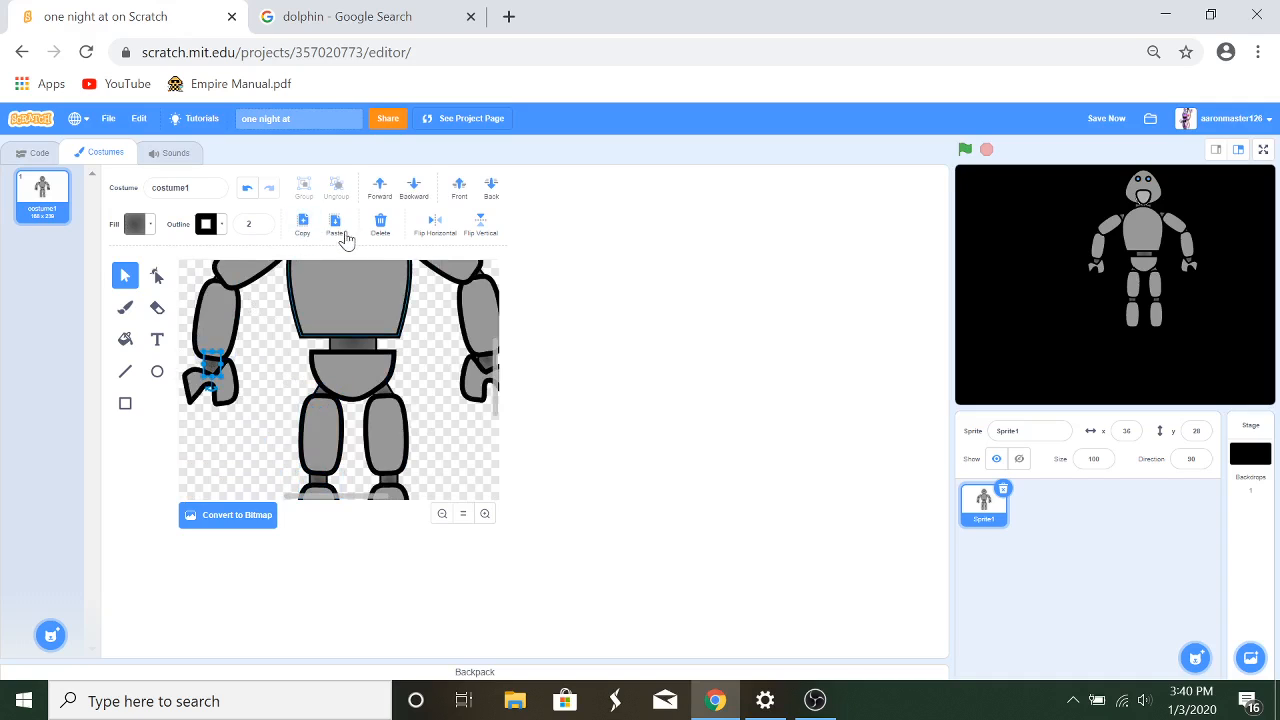
pyautogui.click(343, 236)
pyautogui.scroll(-3, 236, 265)
pyautogui.scroll(2, 244, 276)
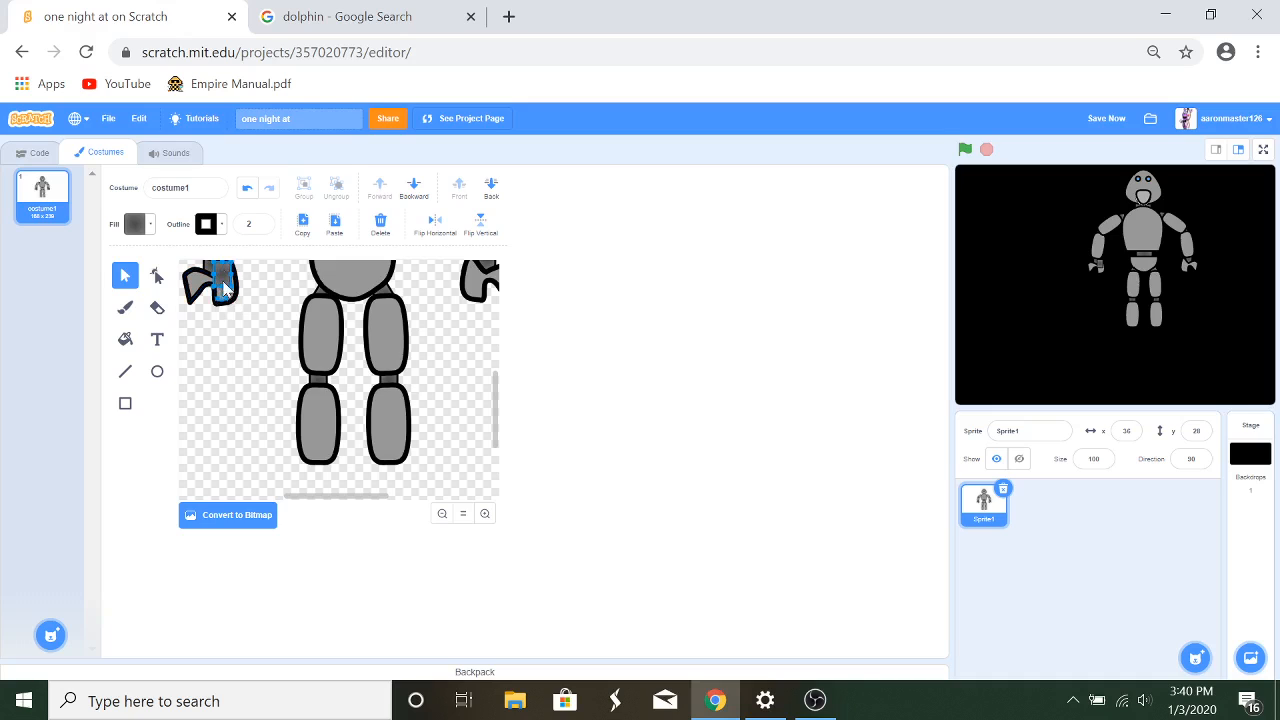
pyautogui.moveTo(224, 288); pyautogui.dragTo(272, 432)
pyautogui.scroll(-3, 274, 431)
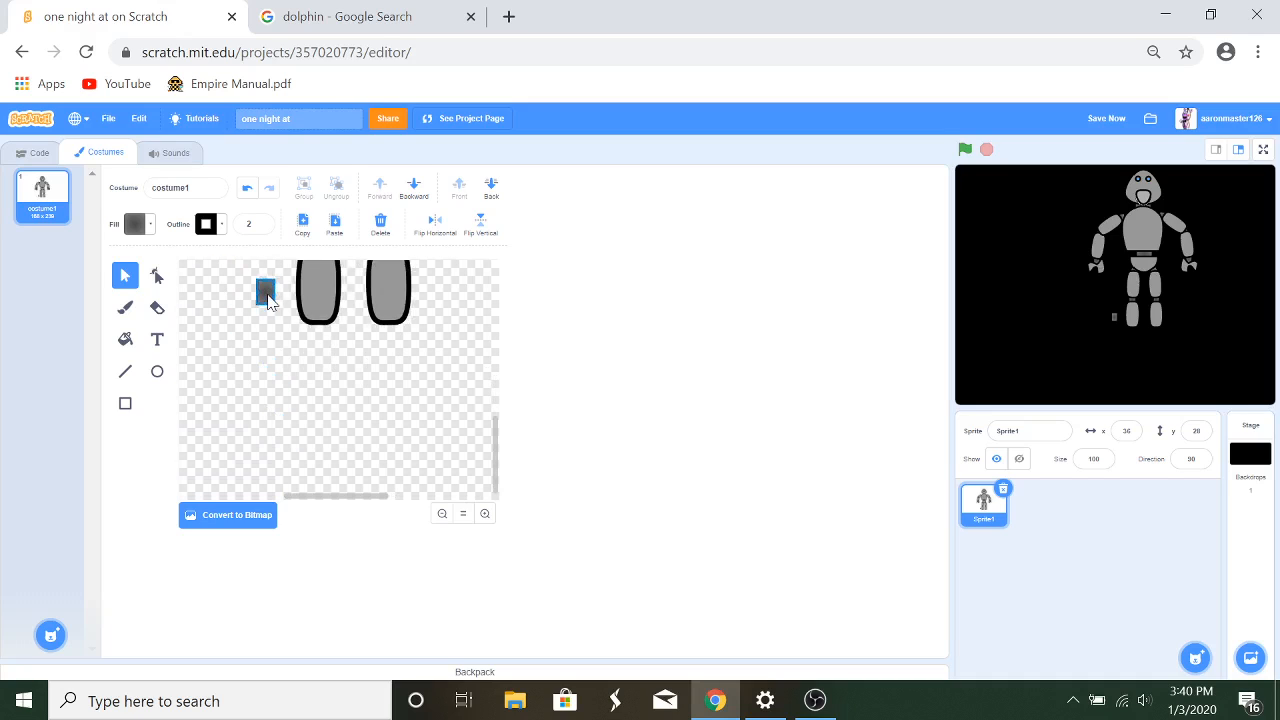
pyautogui.moveTo(268, 300); pyautogui.dragTo(319, 327)
# Step: Duplicate the ankle joint and place the copy at the lower end of the right leg
pyautogui.click(317, 236)
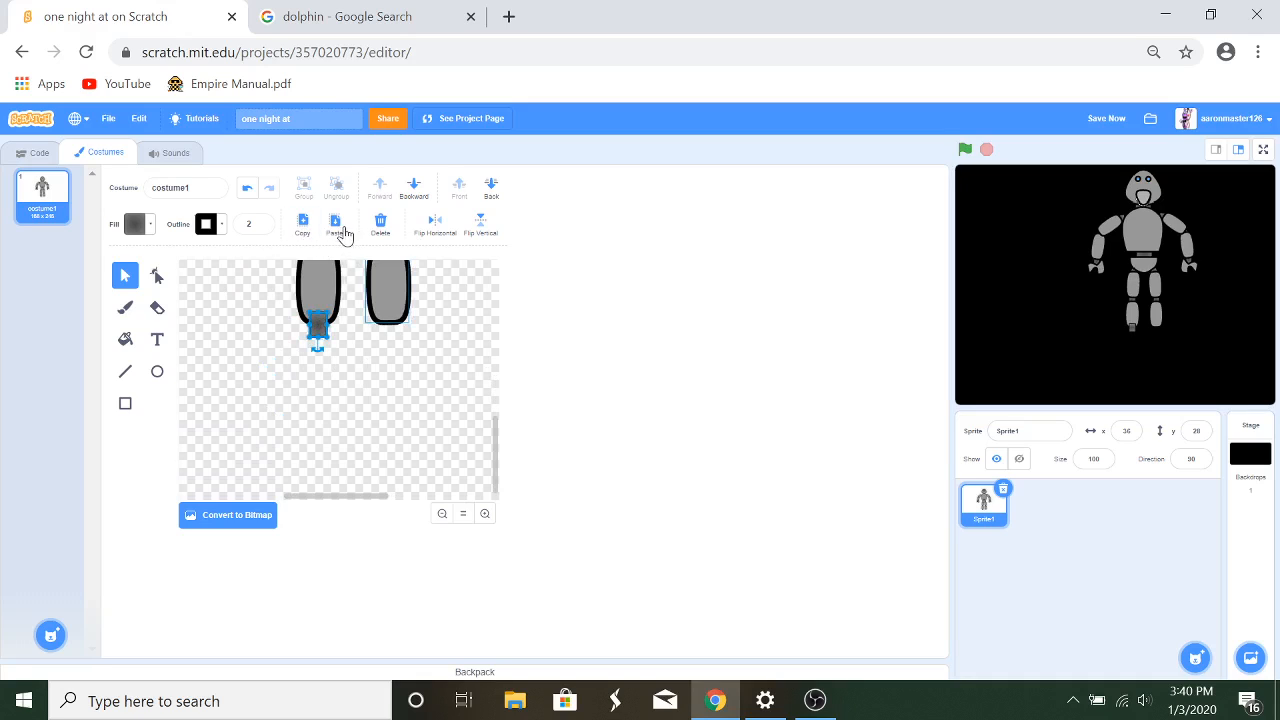
pyautogui.click(337, 228)
pyautogui.moveTo(336, 350); pyautogui.dragTo(391, 335)
pyautogui.click(352, 389)
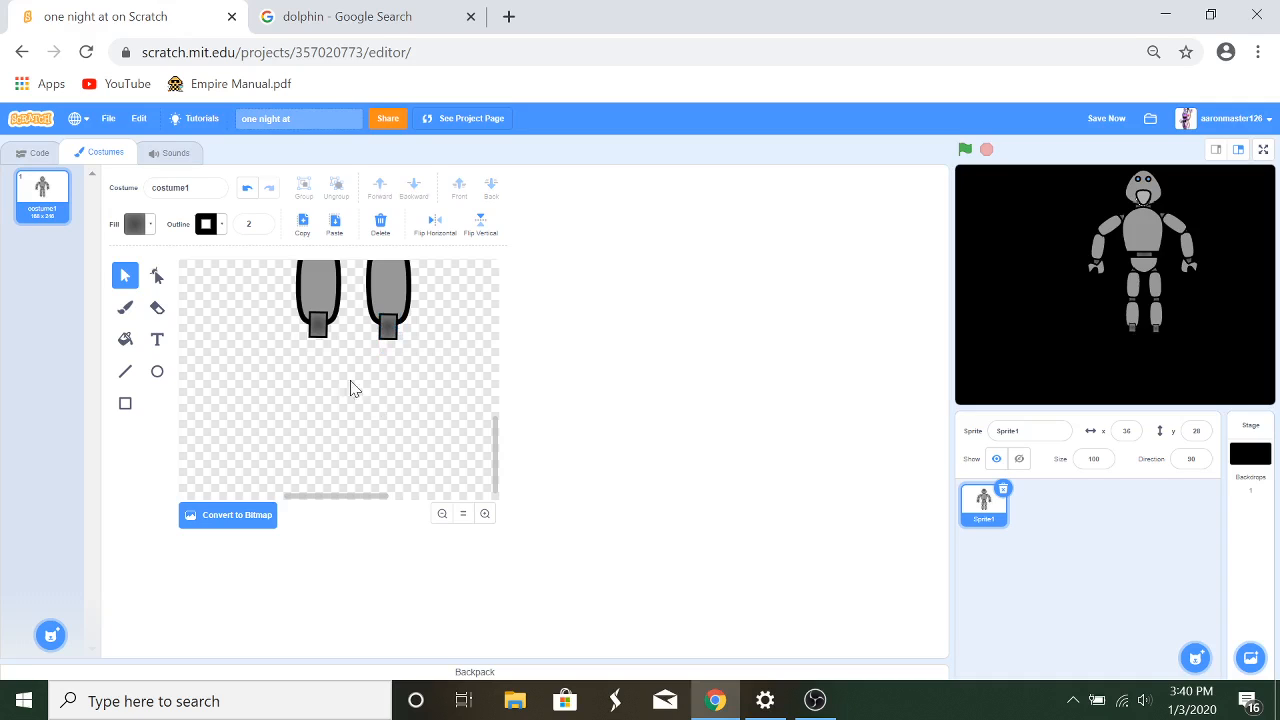
# Step: Send both ankle joints behind the lower leg segments
pyautogui.click(310, 332)
pyautogui.click(491, 188)
pyautogui.click(446, 399)
pyautogui.click(388, 327)
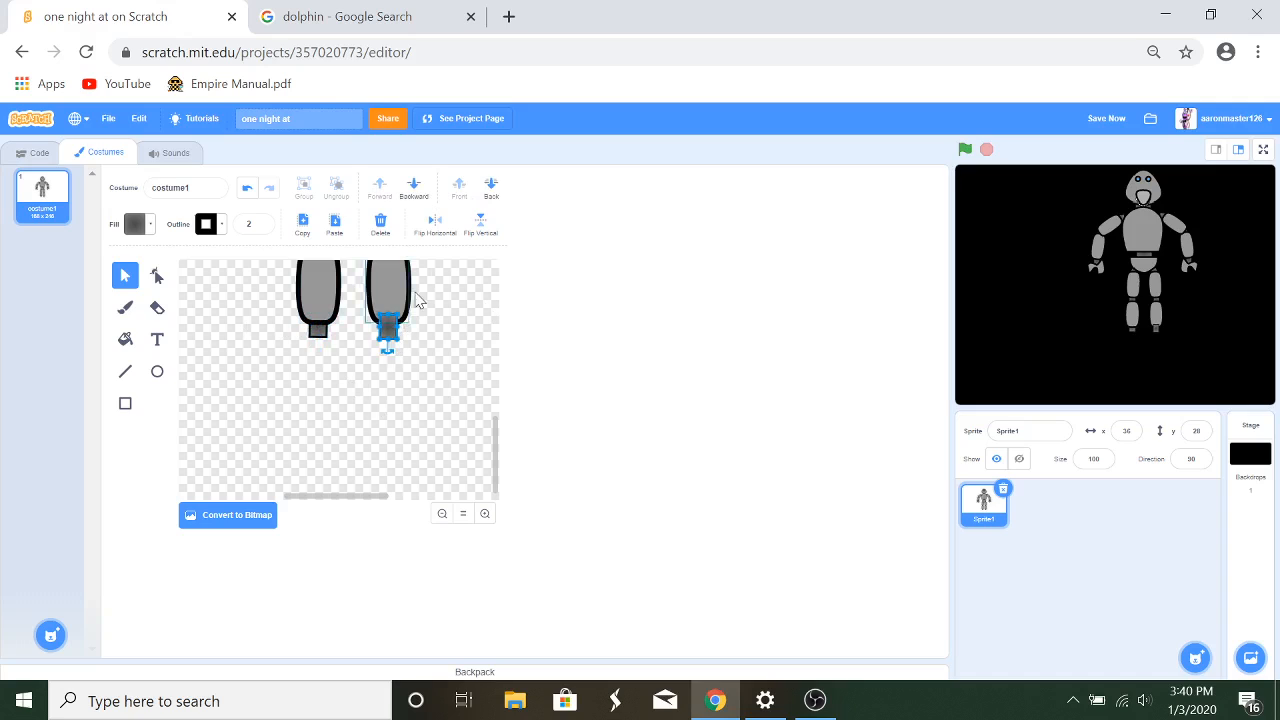
pyautogui.click(491, 188)
pyautogui.click(463, 436)
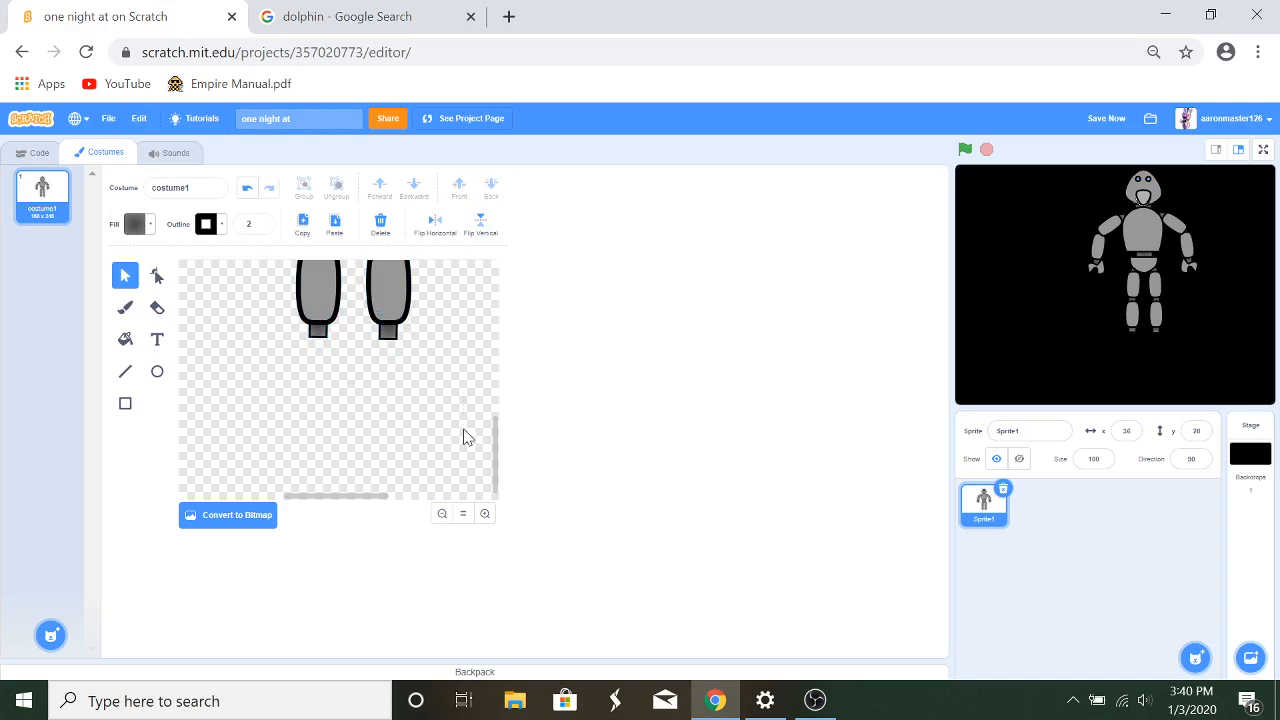
# Step: Draw a wide dark grey ellipse with a black outline in the empty area below the left leg
pyautogui.click(158, 376)
pyautogui.moveTo(266, 387); pyautogui.dragTo(380, 447)
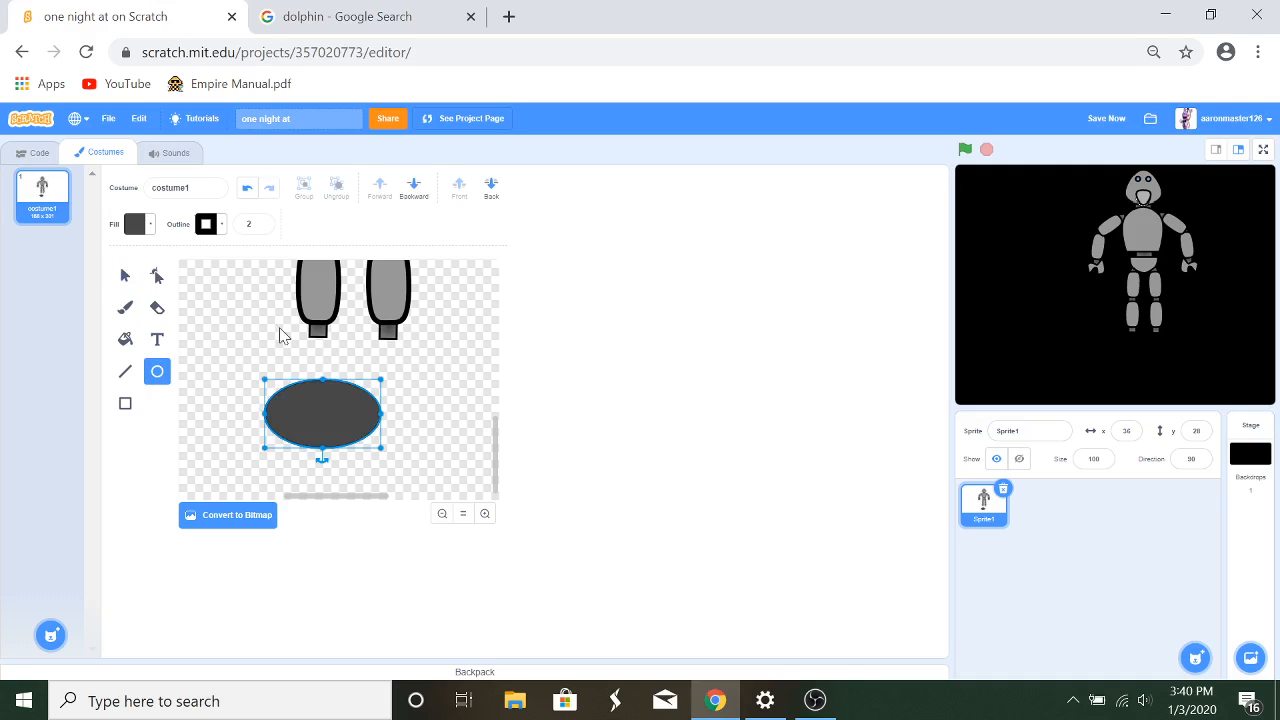
# Step: Fill the ellipse with the light grey sampled from the left lower leg
pyautogui.click(130, 224)
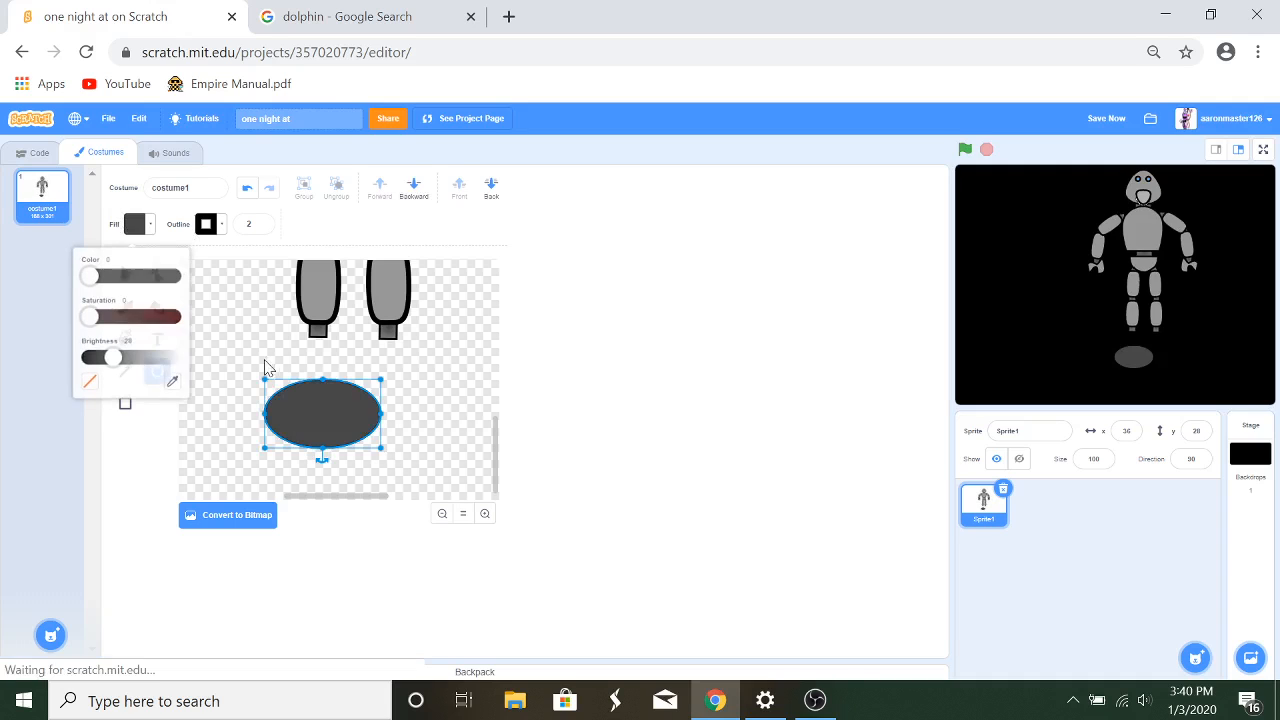
pyautogui.click(173, 380)
pyautogui.click(322, 285)
pyautogui.click(97, 273)
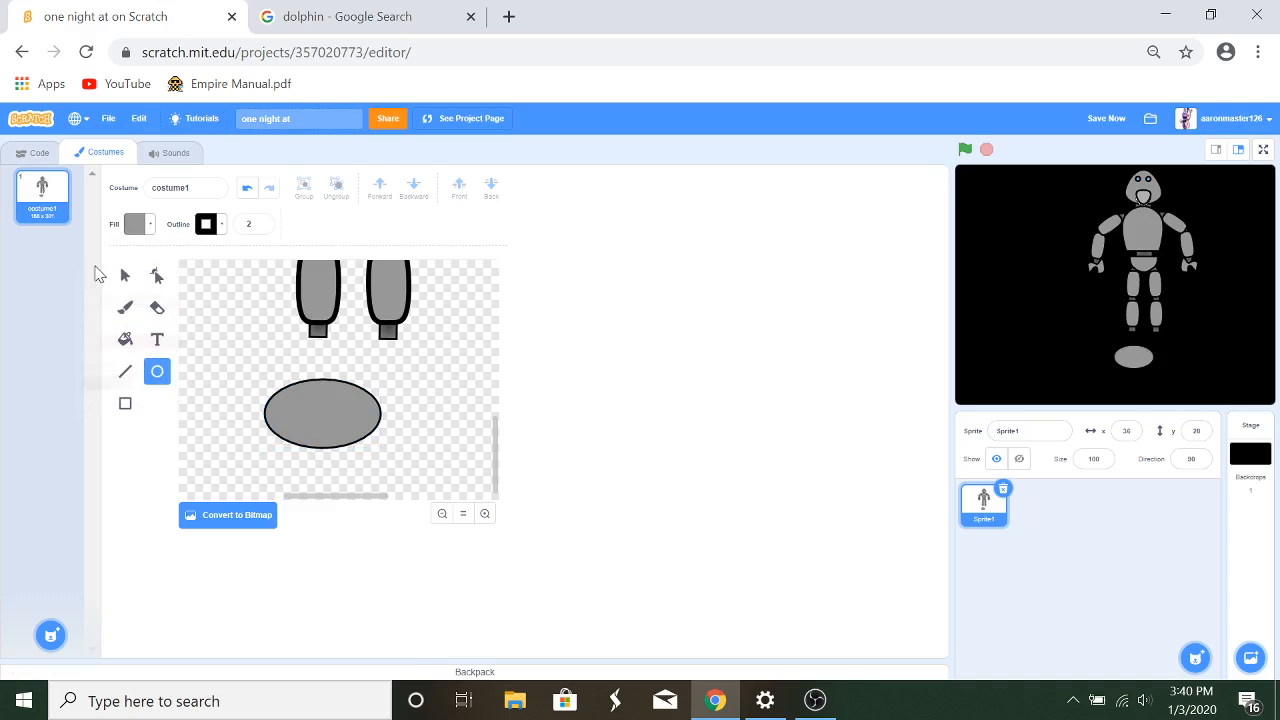
pyautogui.click(123, 278)
pyautogui.click(261, 225)
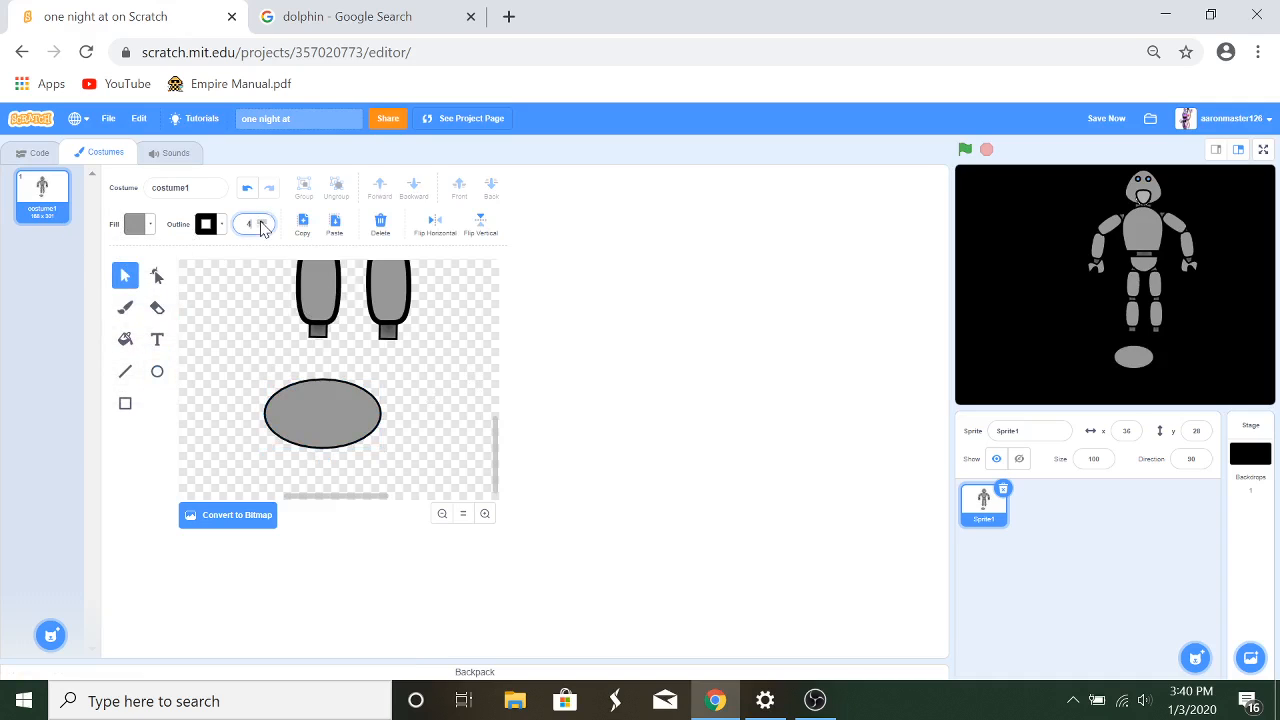
pyautogui.click(147, 226)
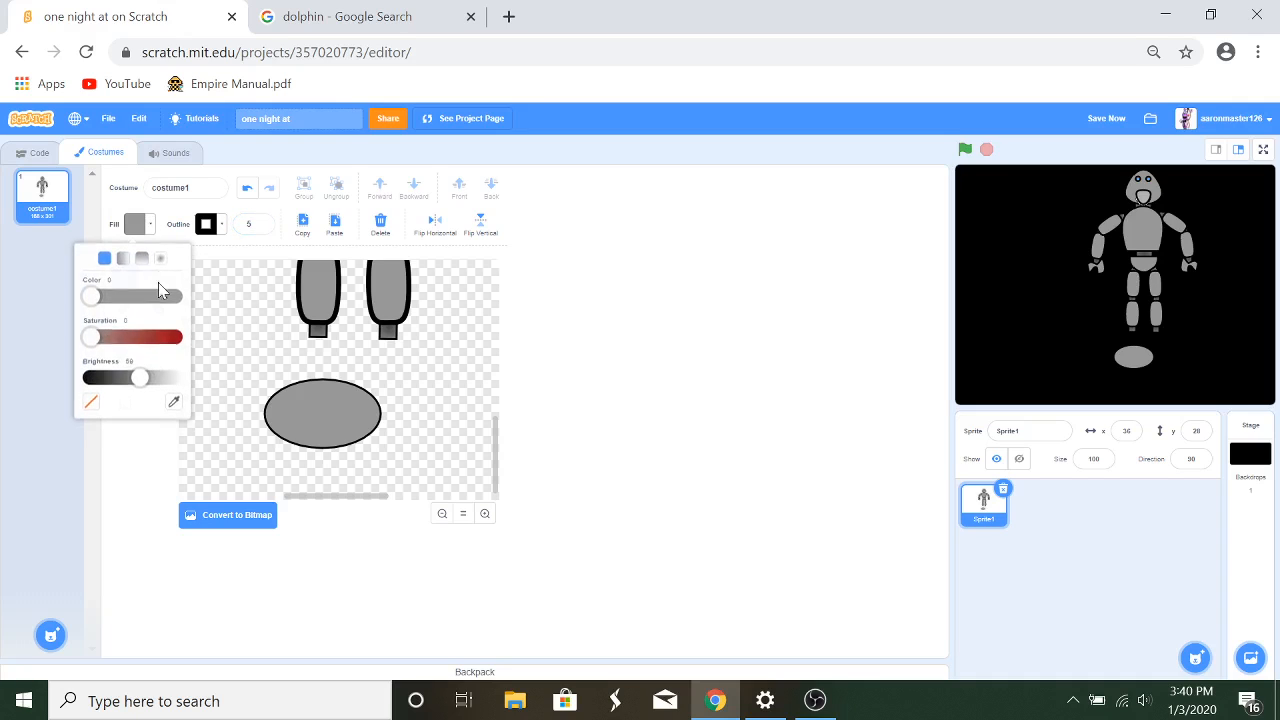
pyautogui.moveTo(143, 384); pyautogui.dragTo(96, 391)
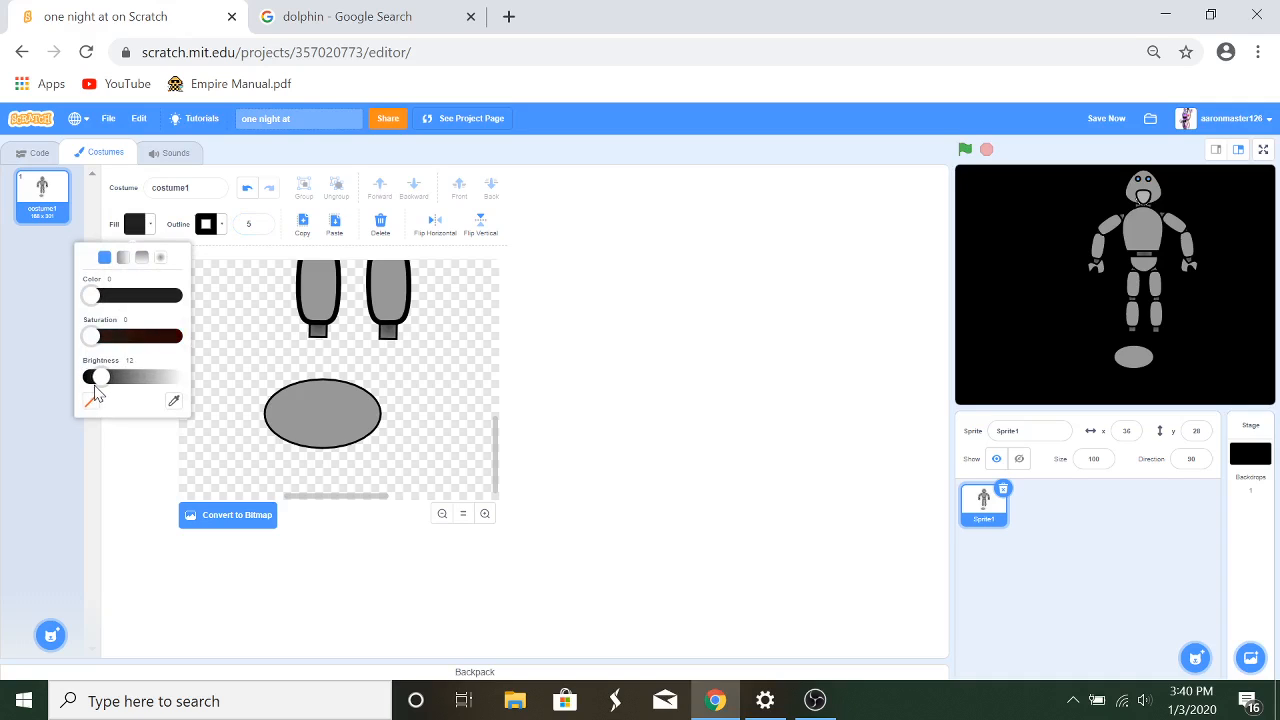
# Step: Darken the ellipse's fill to a medium grey by lowering its brightness
pyautogui.click(337, 431)
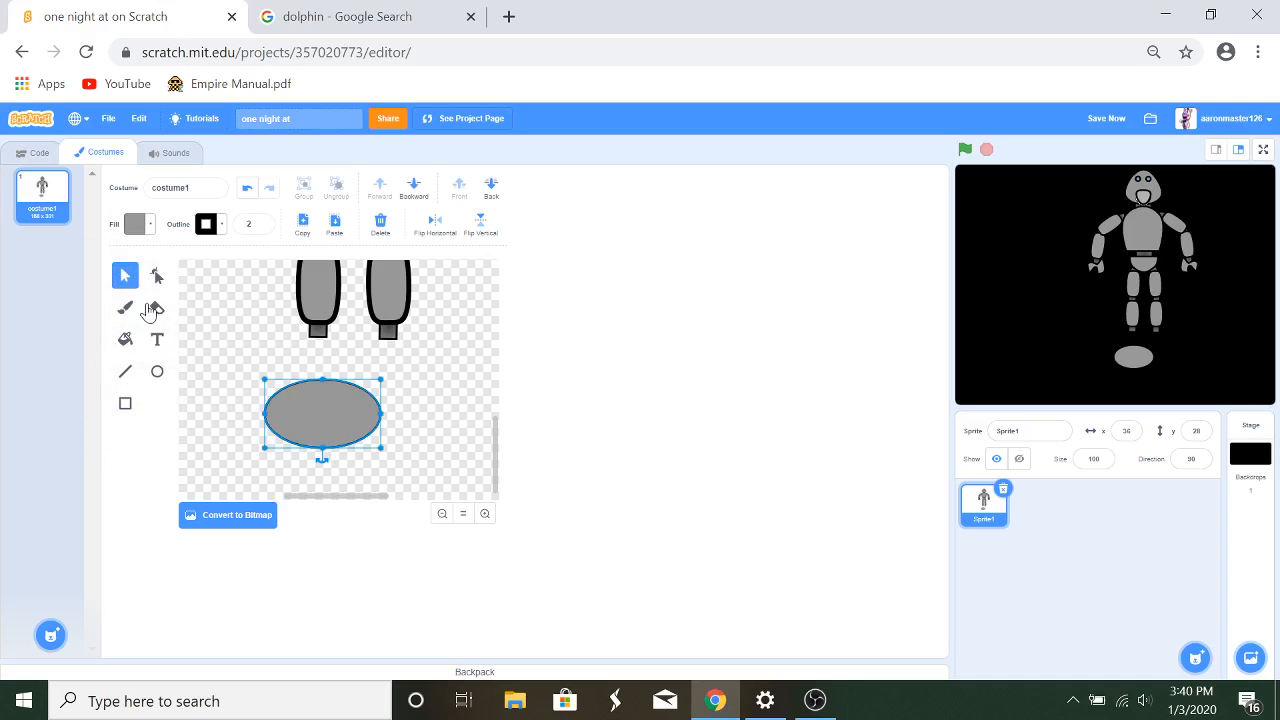
pyautogui.click(140, 224)
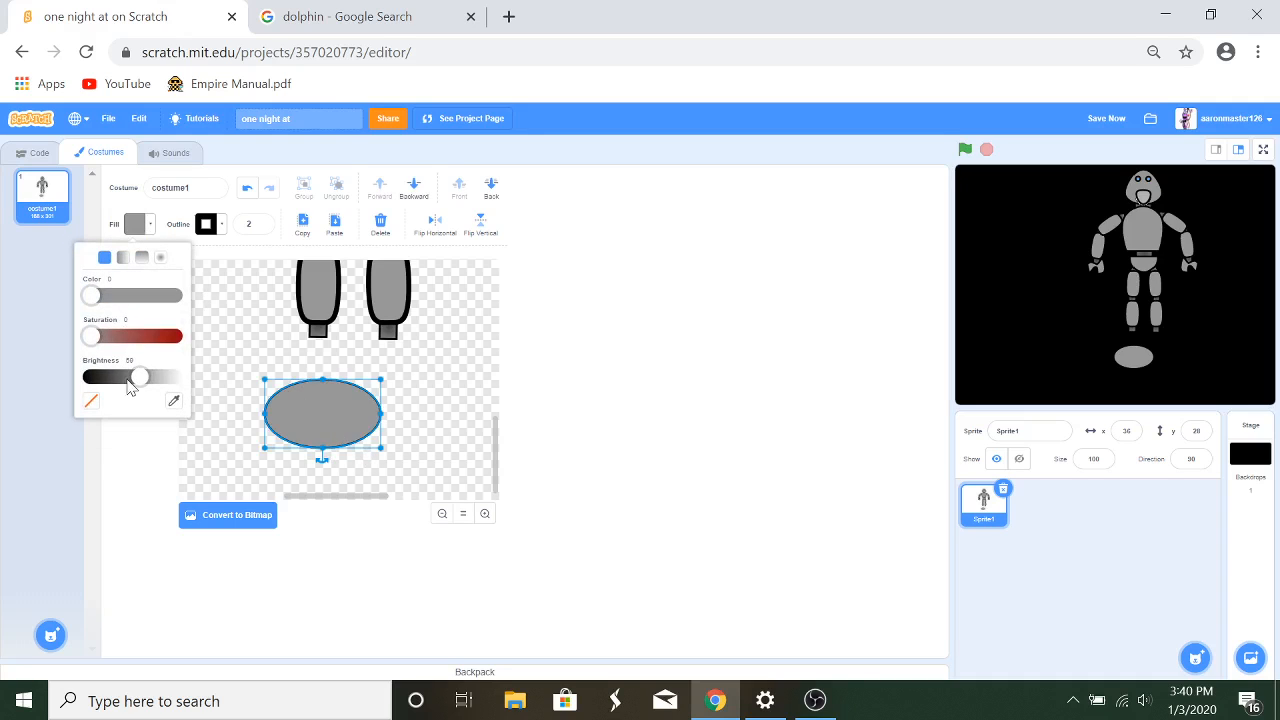
pyautogui.moveTo(137, 378)
pyautogui.mouseDown()
pyautogui.moveTo(109, 380)
pyautogui.moveTo(123, 378)
pyautogui.mouseUp()
pyautogui.click(280, 370)
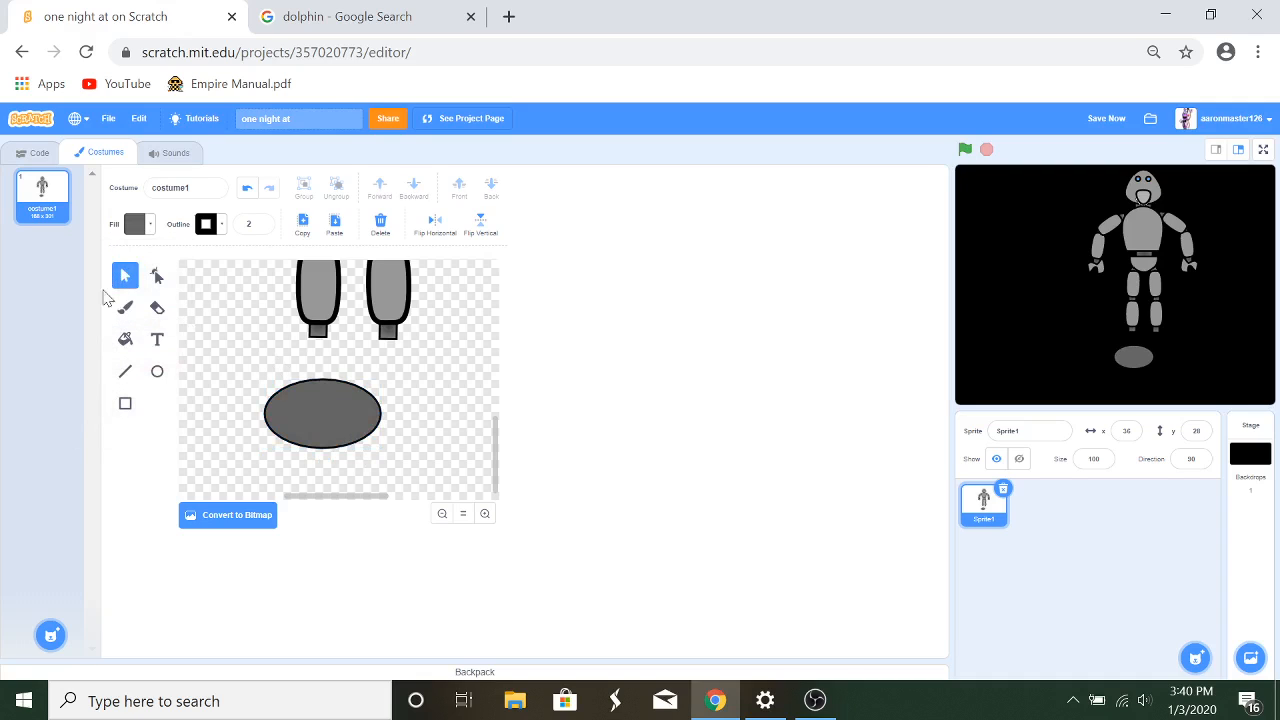
# Step: Shrink the ellipse below the left leg and reshape its lower right edge into a pointed heel corner
pyautogui.click(360, 415)
pyautogui.moveTo(381, 377); pyautogui.dragTo(330, 408)
pyautogui.click(156, 277)
pyautogui.click(335, 229)
pyautogui.click(428, 386)
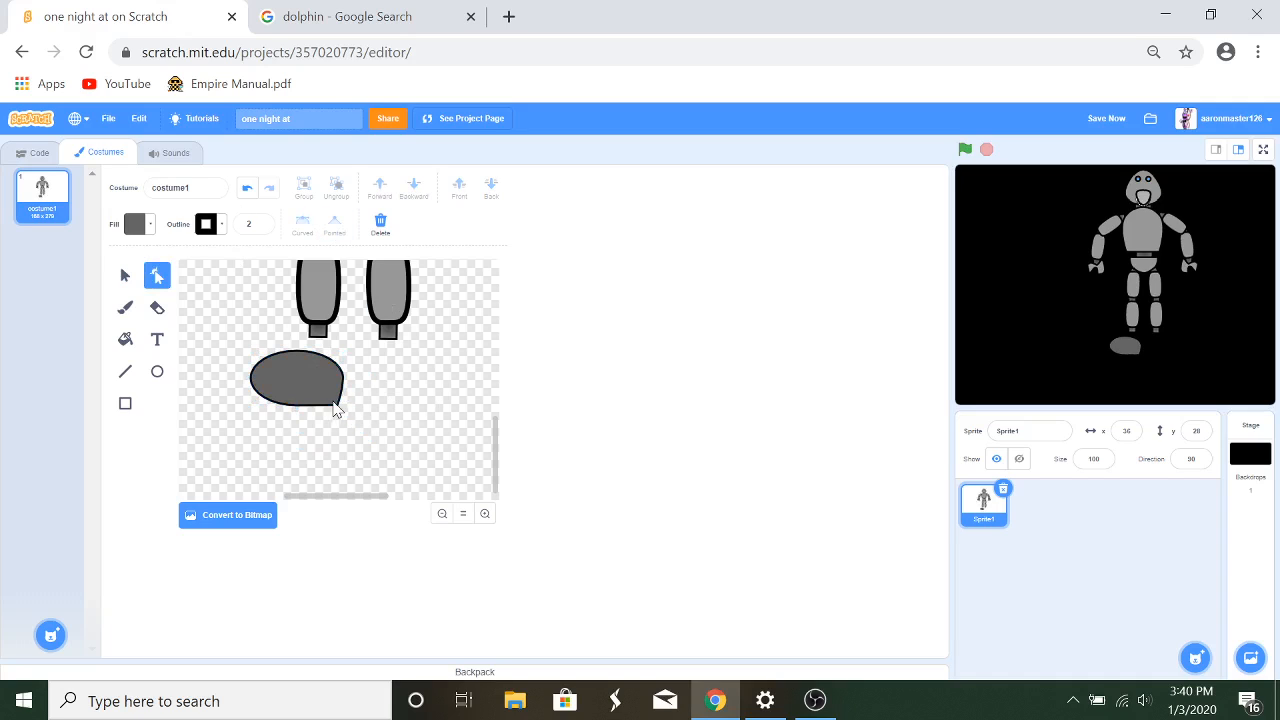
# Step: Flatten the top of the shape and extend its rounded toe outward to form a low foot
pyautogui.click(334, 406)
pyautogui.moveTo(252, 385); pyautogui.dragTo(245, 391)
pyautogui.click(297, 352)
pyautogui.moveTo(297, 352); pyautogui.dragTo(302, 375)
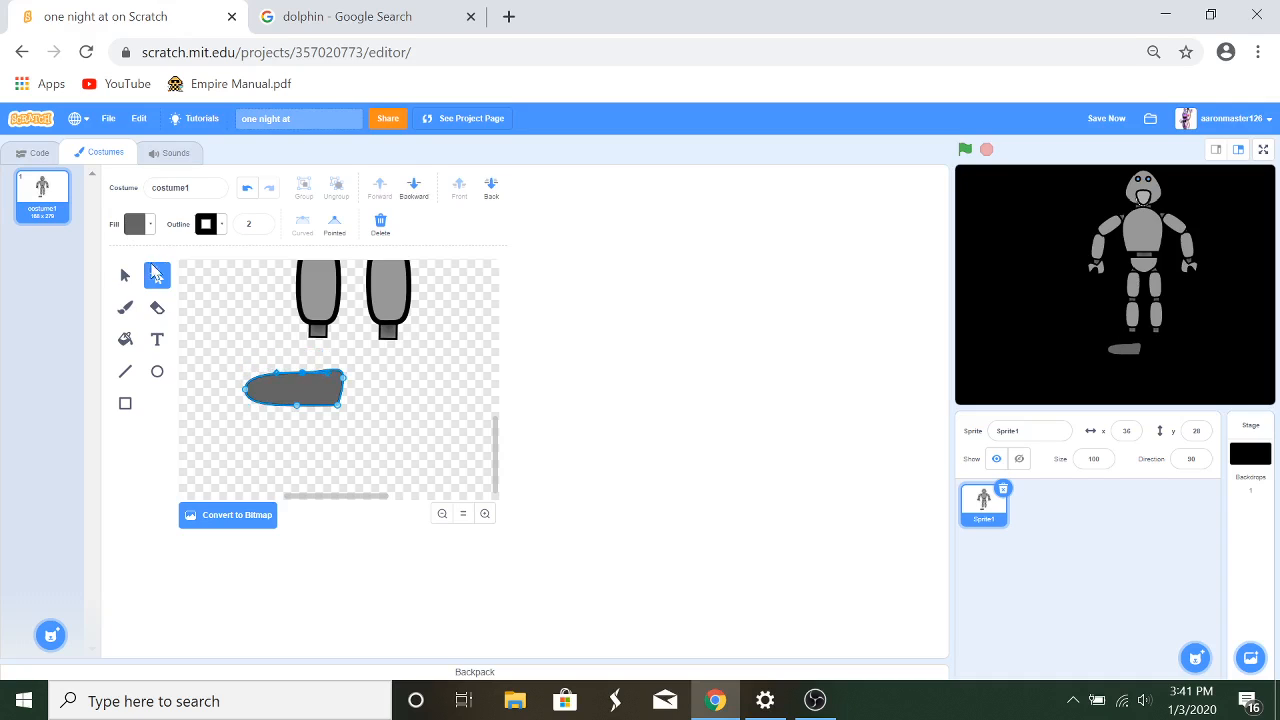
# Step: Scale the foot down and place it directly under the left ankle joint
pyautogui.click(125, 276)
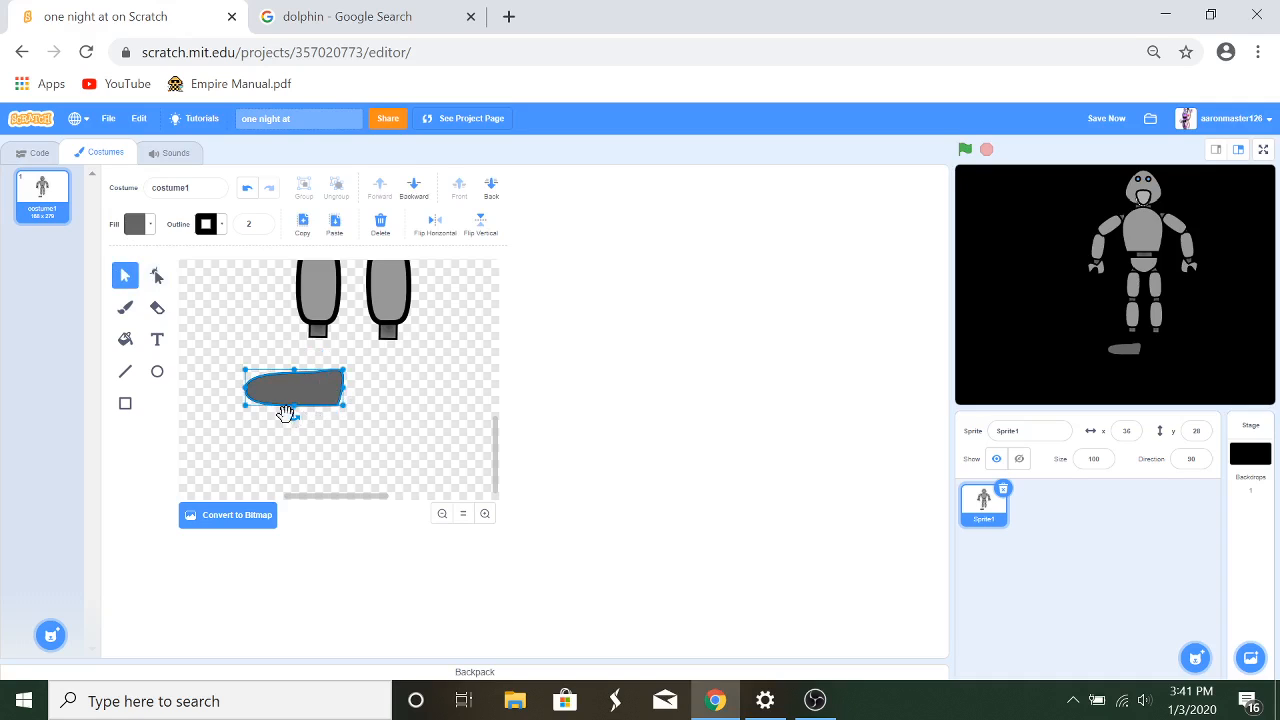
pyautogui.moveTo(340, 368); pyautogui.dragTo(323, 343)
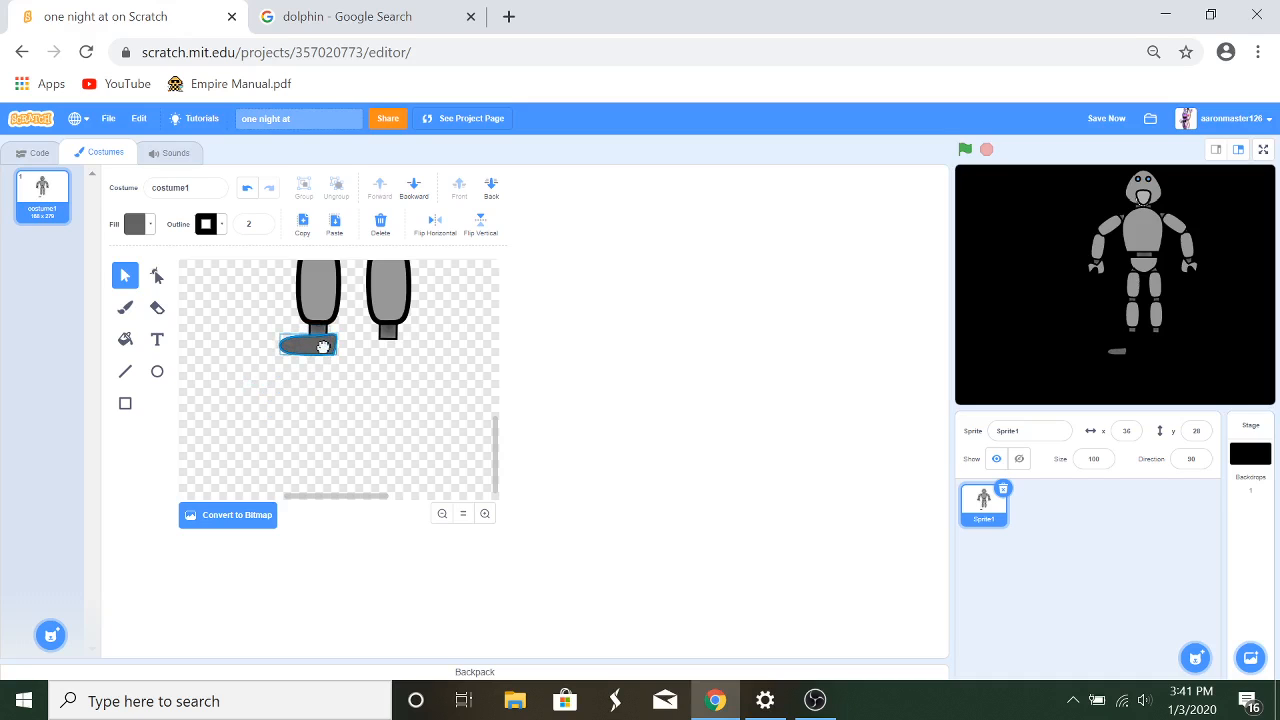
pyautogui.click(346, 383)
pyautogui.click(322, 358)
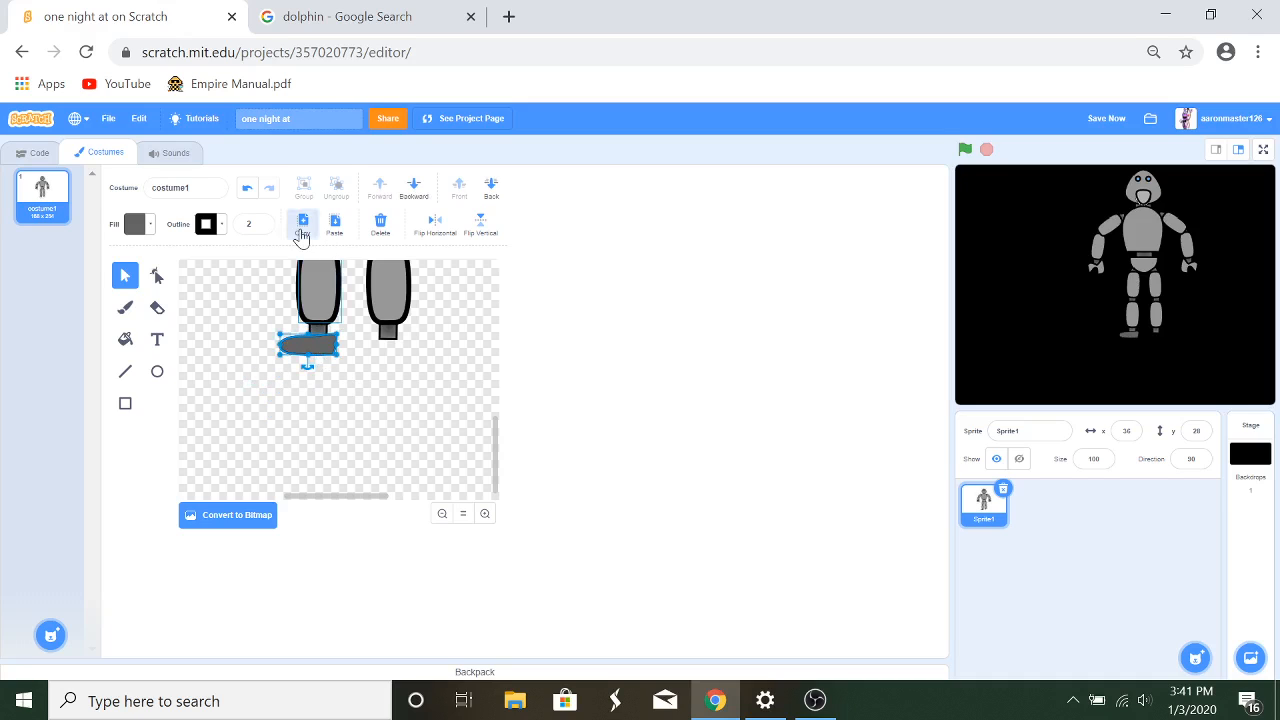
pyautogui.click(302, 223)
pyautogui.click(334, 223)
pyautogui.click(386, 393)
pyautogui.click(322, 356)
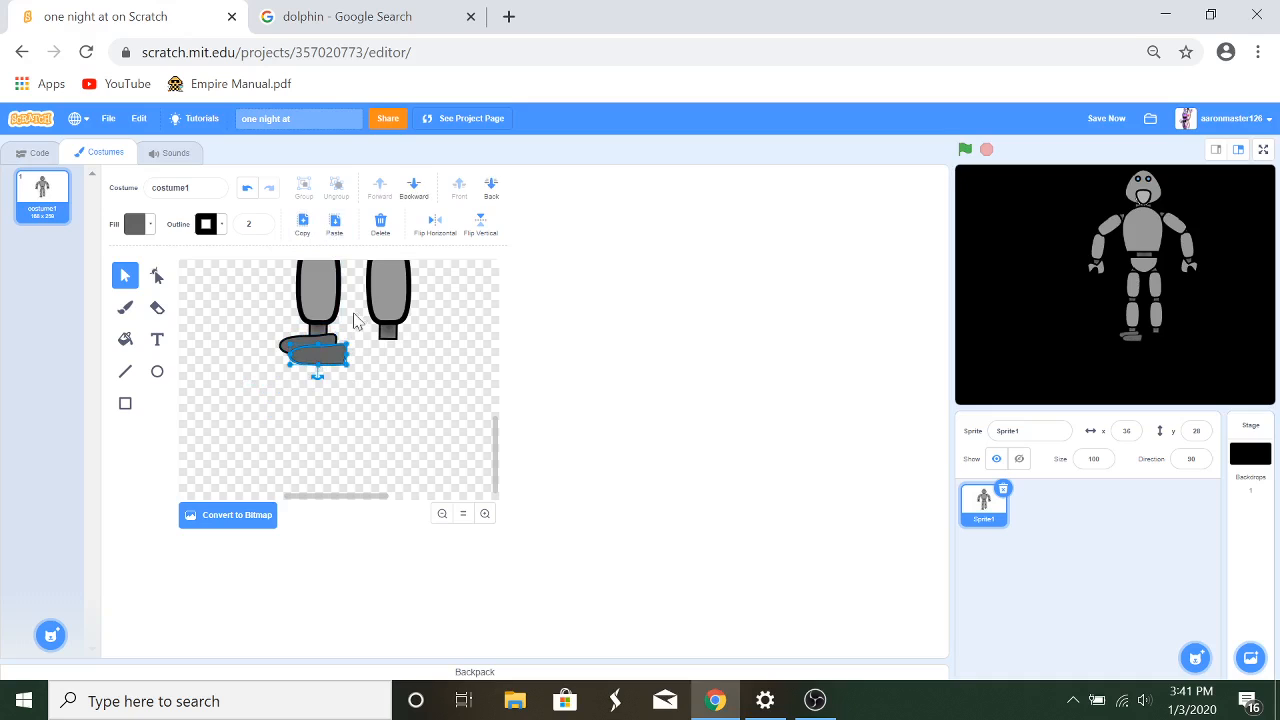
pyautogui.click(385, 230)
# Step: Enlarge the left foot outward and place a horizontally flipped copy of it under the right ankle joint
pyautogui.click(288, 350)
pyautogui.moveTo(279, 358); pyautogui.dragTo(259, 362)
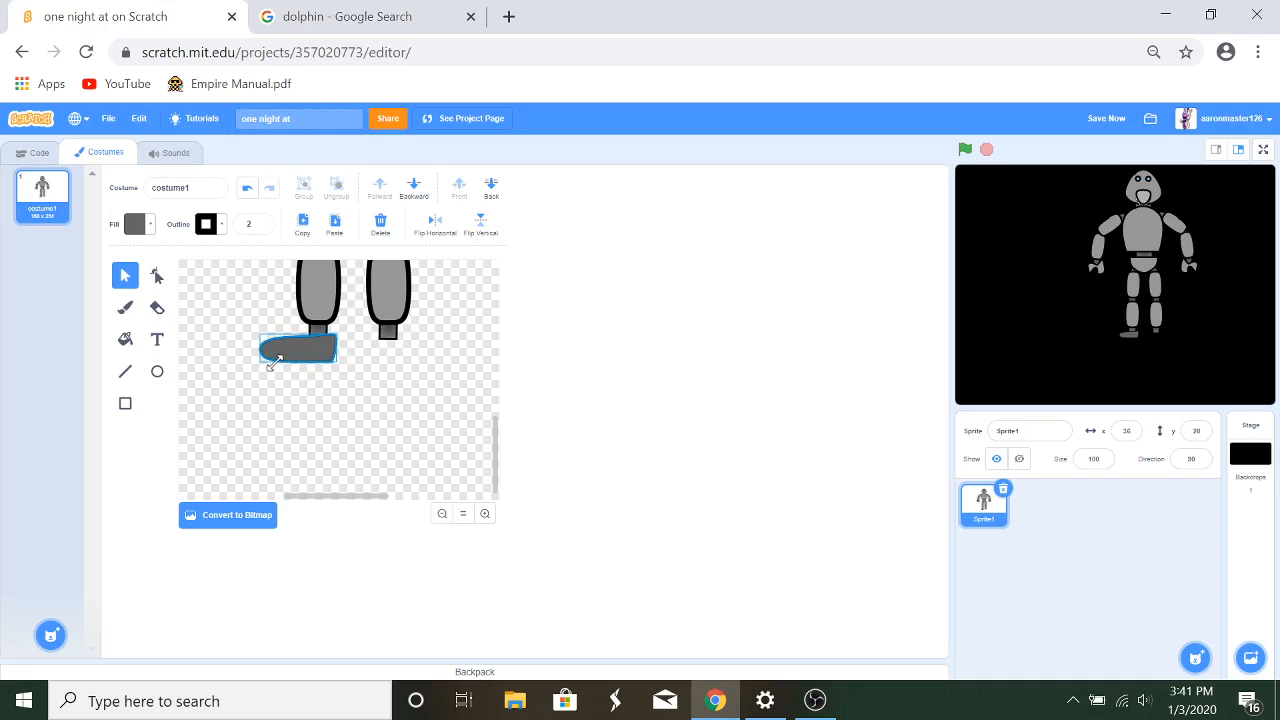
pyautogui.click(296, 232)
pyautogui.click(336, 225)
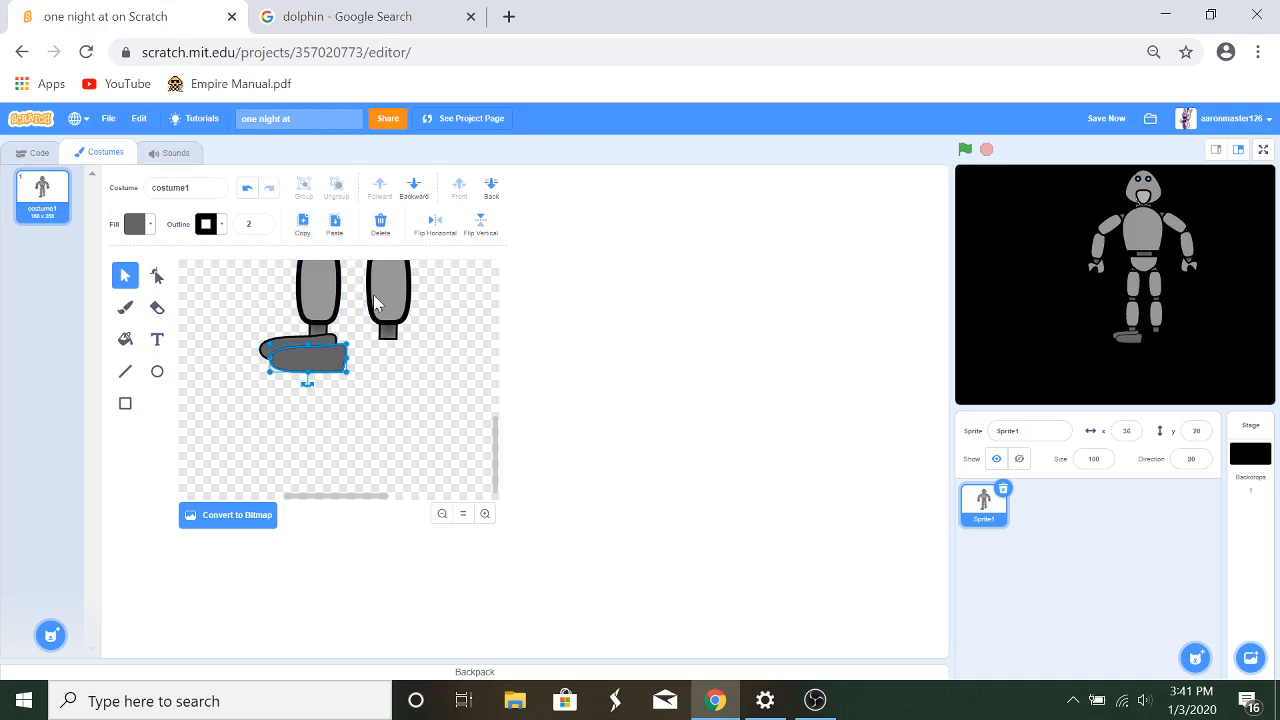
pyautogui.click(435, 222)
pyautogui.moveTo(325, 352); pyautogui.dragTo(390, 348)
pyautogui.click(410, 410)
pyautogui.click(376, 417)
pyautogui.click(366, 416)
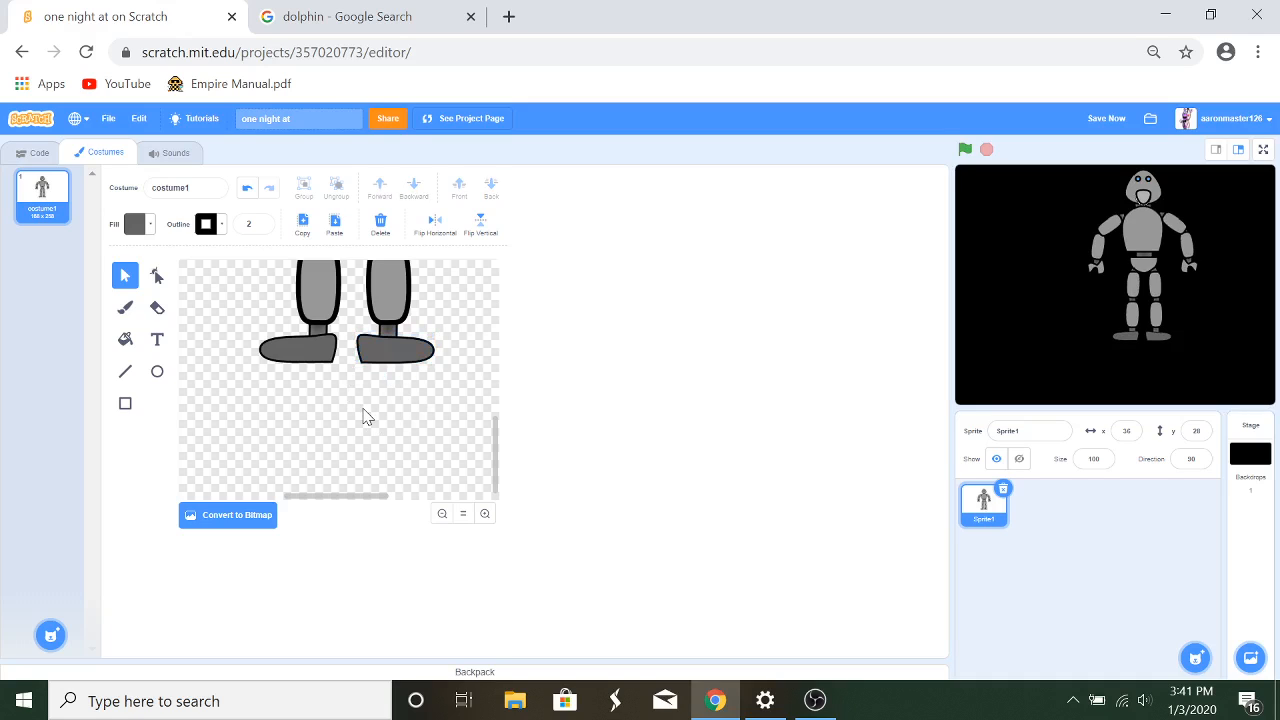
# Step: Group both ankle joints with the feet and send the group behind the lower legs
pyautogui.moveTo(236, 326); pyautogui.dragTo(433, 404)
pyautogui.click(303, 185)
pyautogui.click(391, 397)
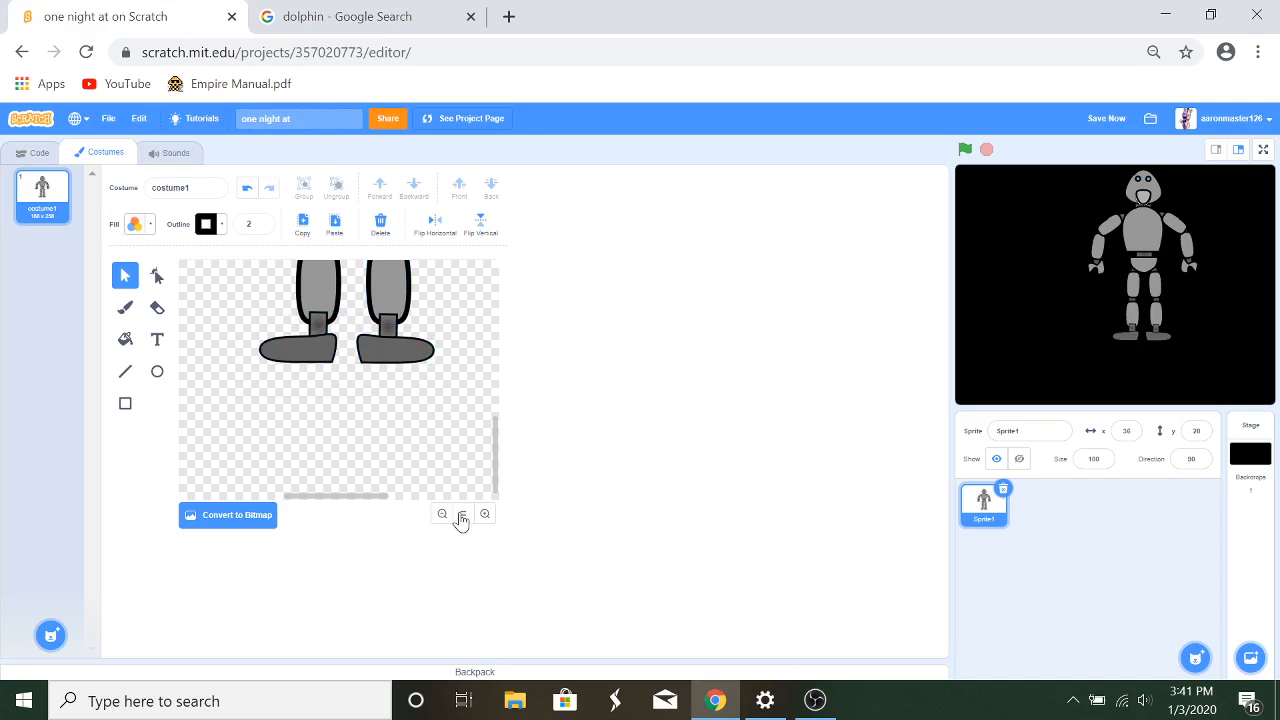
pyautogui.click(388, 327)
pyautogui.click(490, 186)
pyautogui.click(320, 438)
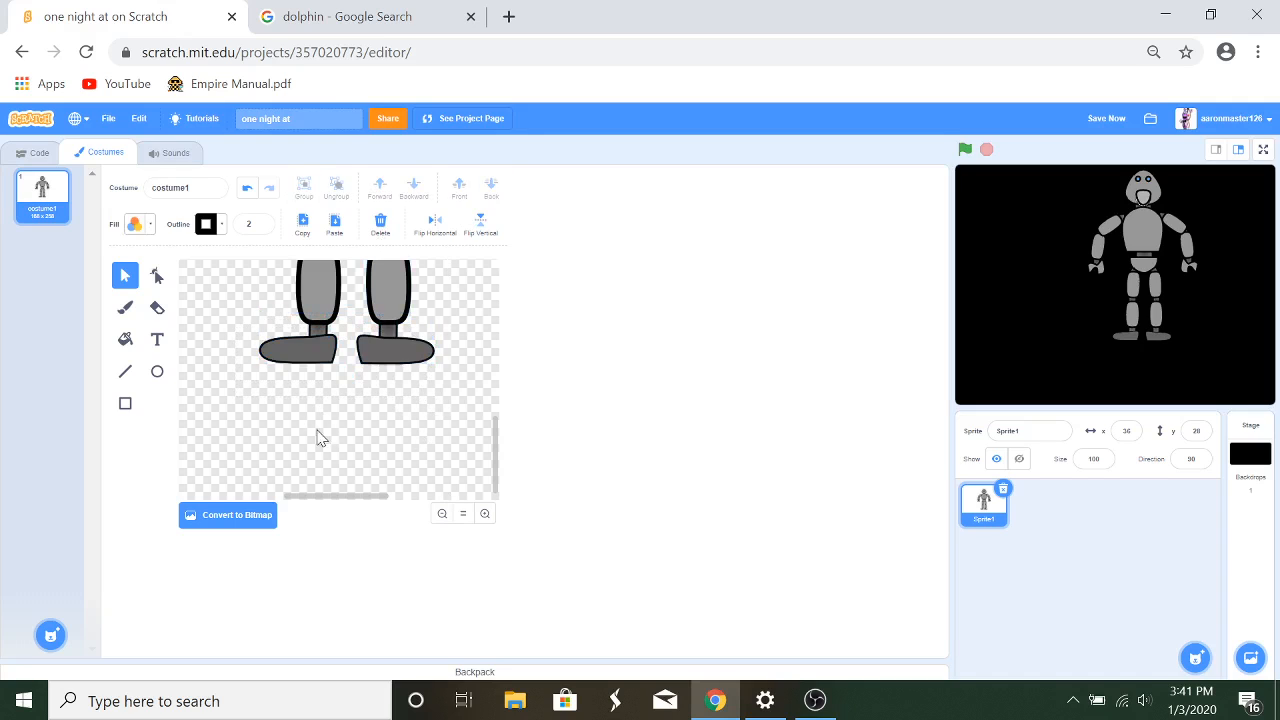
# Step: Ungroup the ankles and feet, and shift the right foot slightly outward under its ankle
pyautogui.click(388, 349)
pyautogui.click(336, 187)
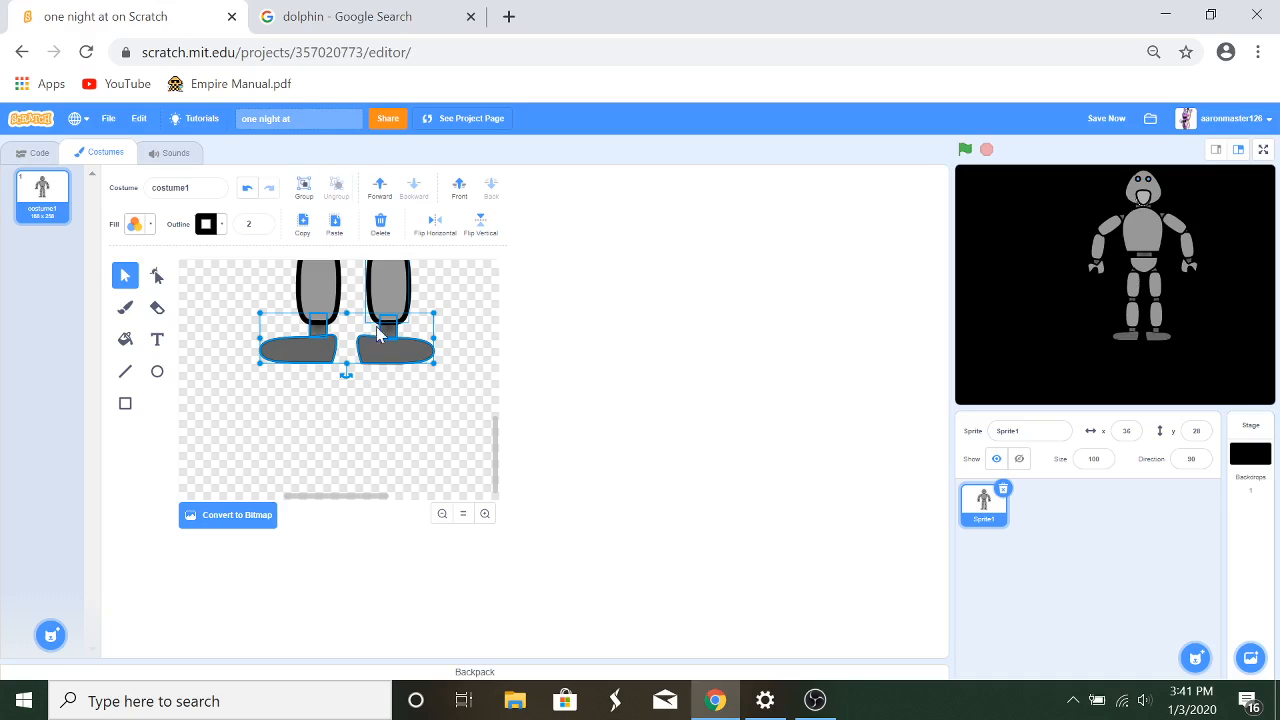
pyautogui.click(444, 445)
pyautogui.click(399, 362)
pyautogui.moveTo(399, 362); pyautogui.dragTo(408, 355)
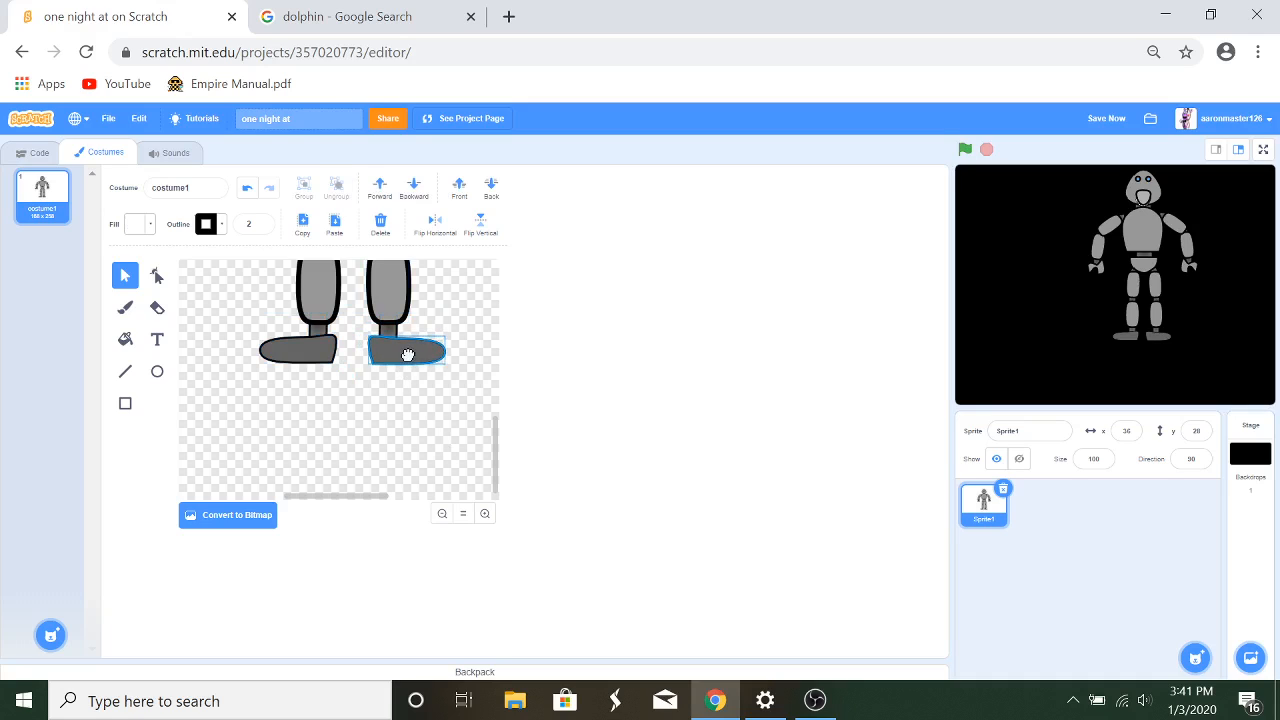
pyautogui.click(421, 489)
# Step: Select every part of the animatronic and combine them into one group
pyautogui.click(440, 515)
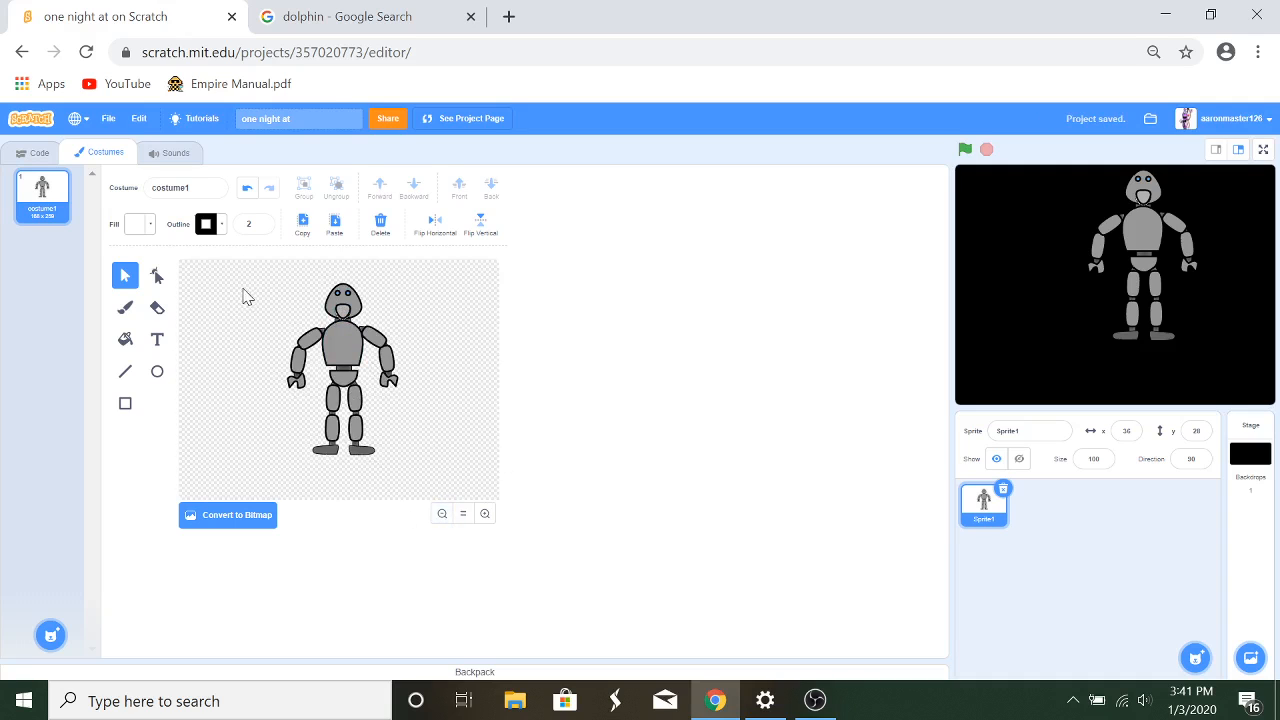
pyautogui.moveTo(245, 295); pyautogui.dragTo(416, 492)
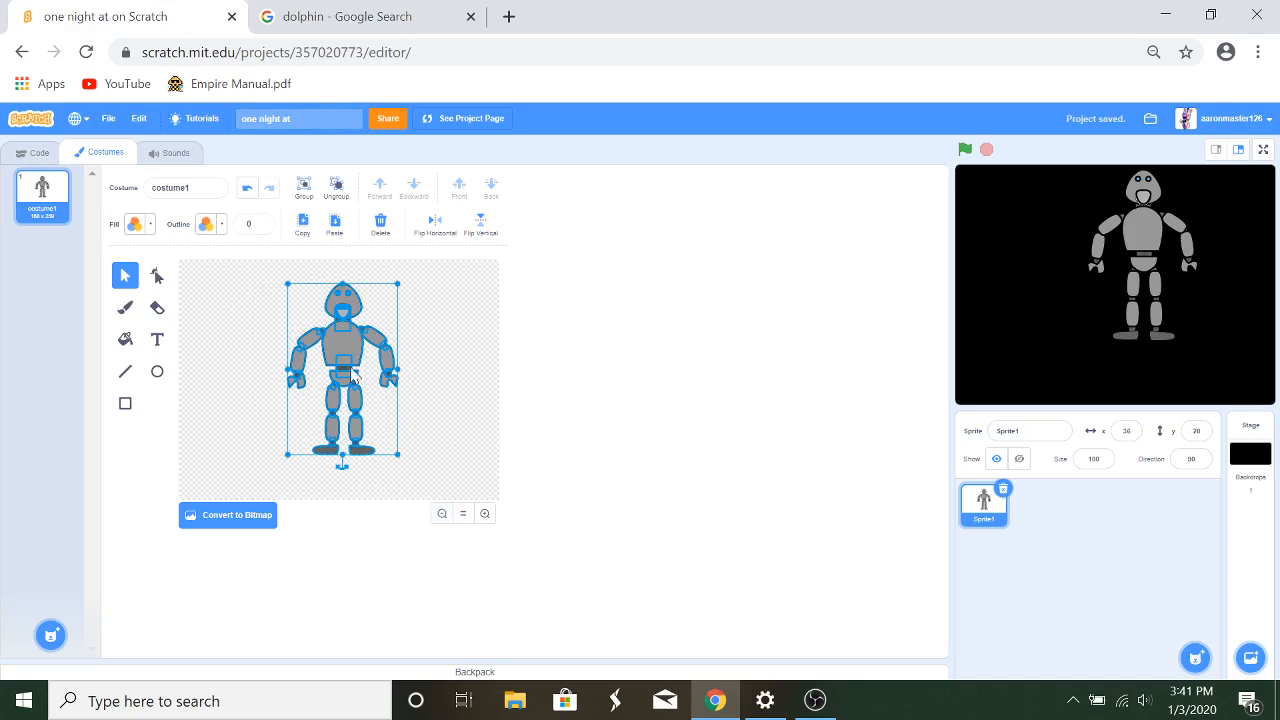
pyautogui.click(301, 189)
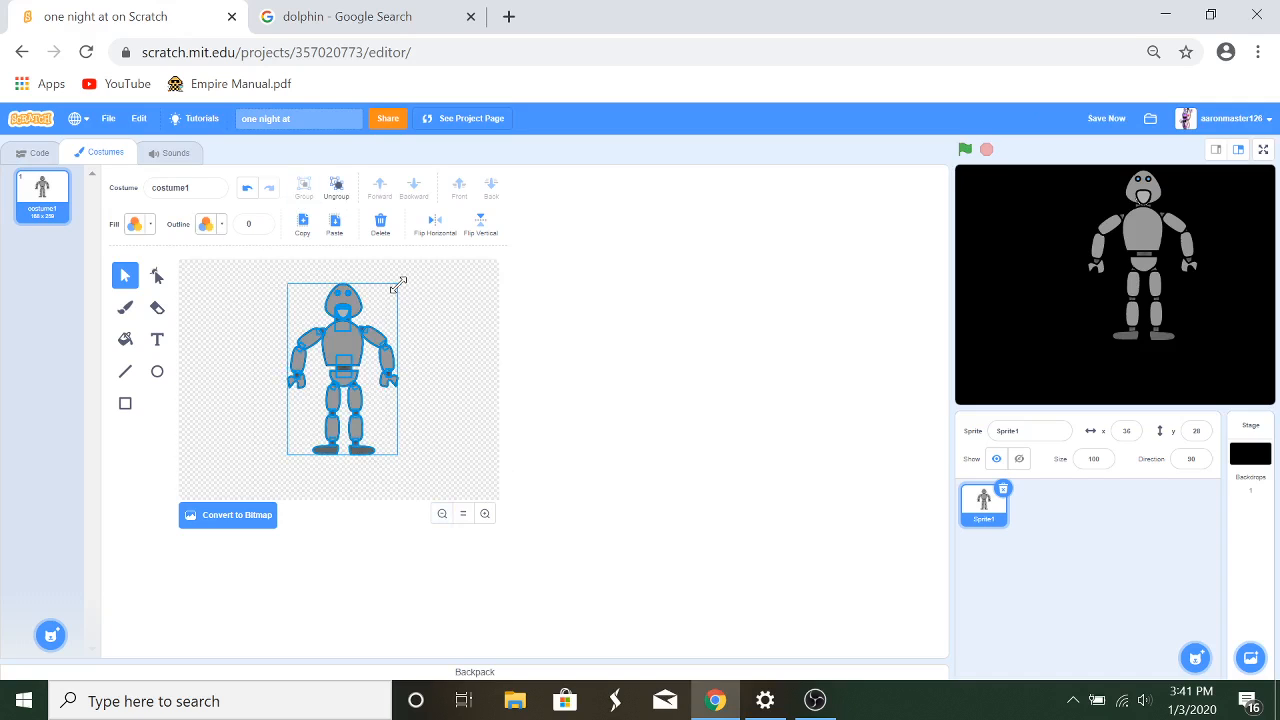
# Step: Enlarge and reposition the grouped figure to nearly fill the canvas height, and save the project
pyautogui.moveTo(397, 286); pyautogui.dragTo(423, 266)
pyautogui.moveTo(355, 335); pyautogui.dragTo(335, 355)
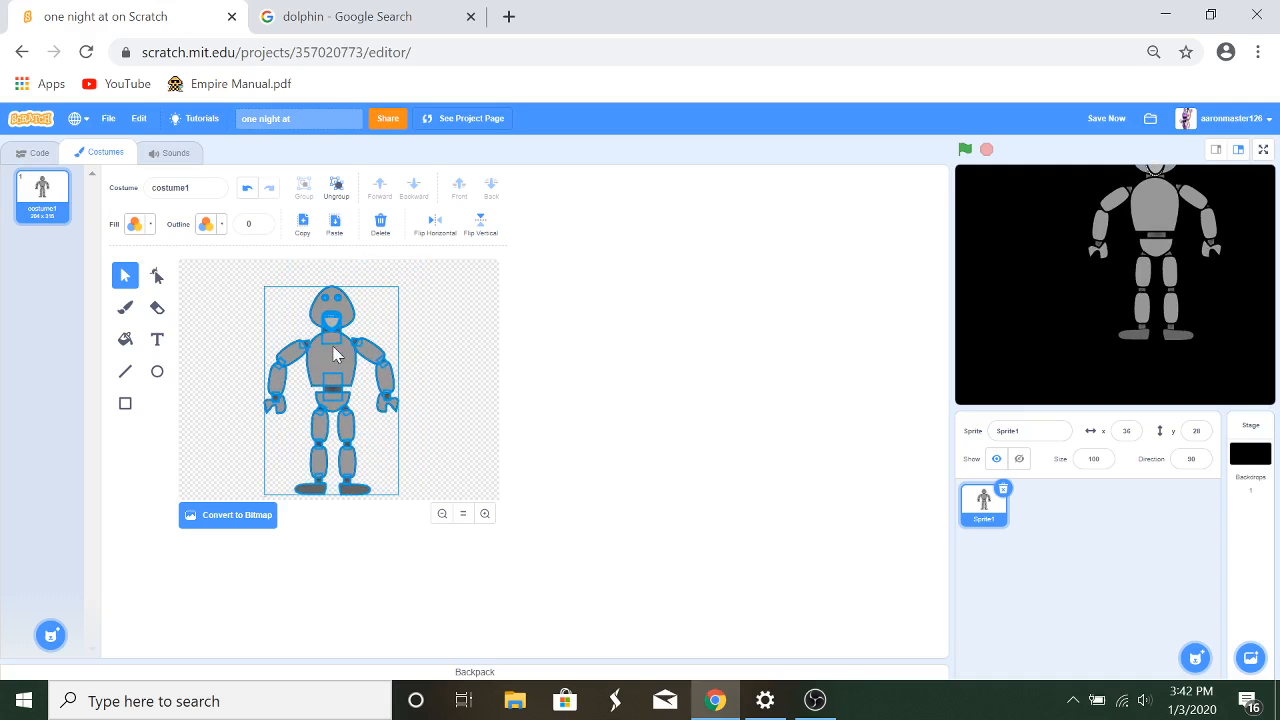
pyautogui.moveTo(399, 286); pyautogui.dragTo(403, 280)
pyautogui.click(437, 318)
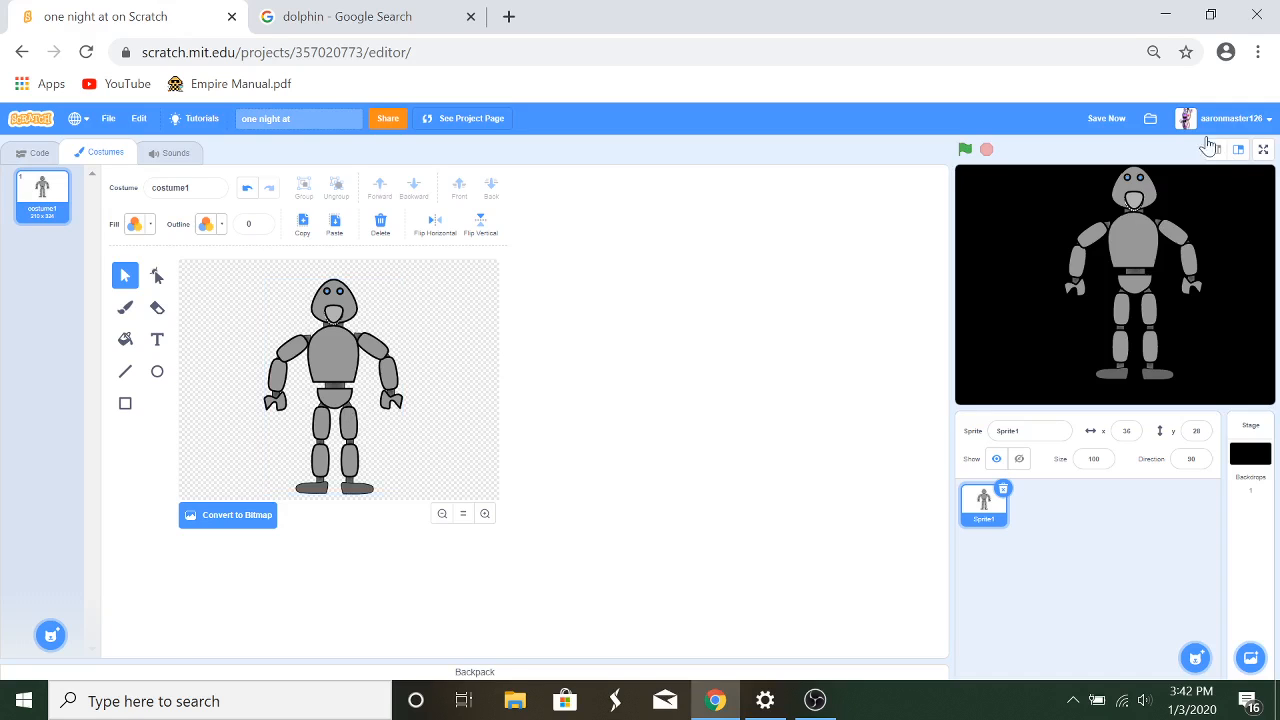
pyautogui.click(1112, 119)
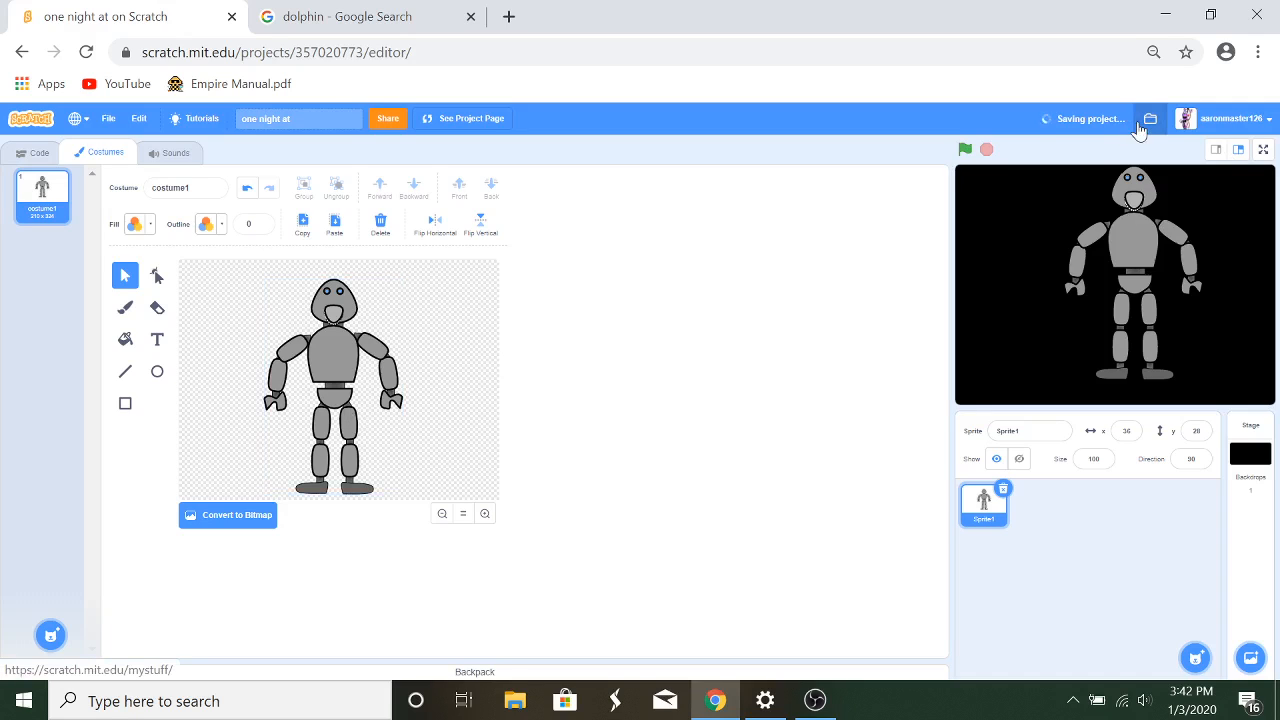